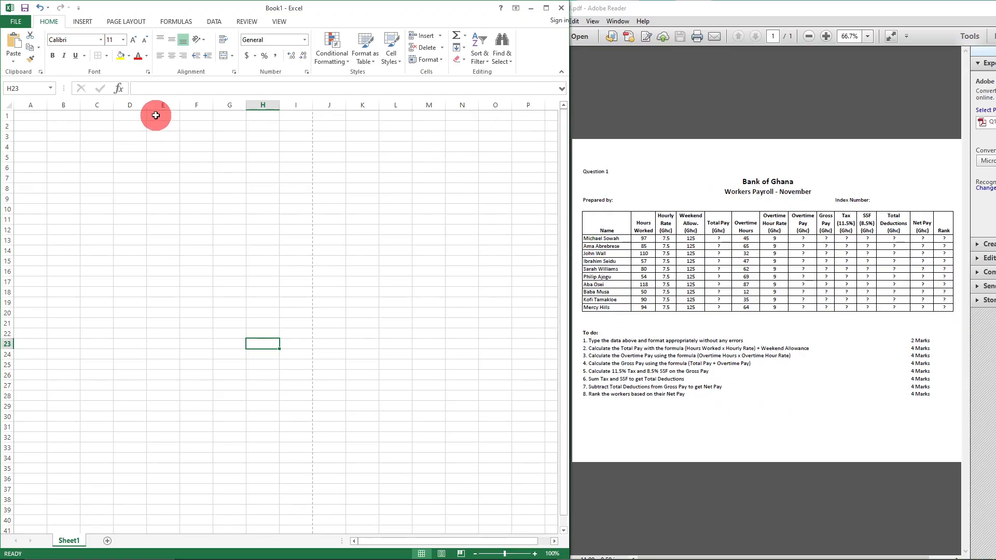
- Enter the titles BANK OF GHANA in D1 and WORKERS PAYROLL-NOVEMBER in D2
{"action": "left_click", "coordinate": [132, 115]}
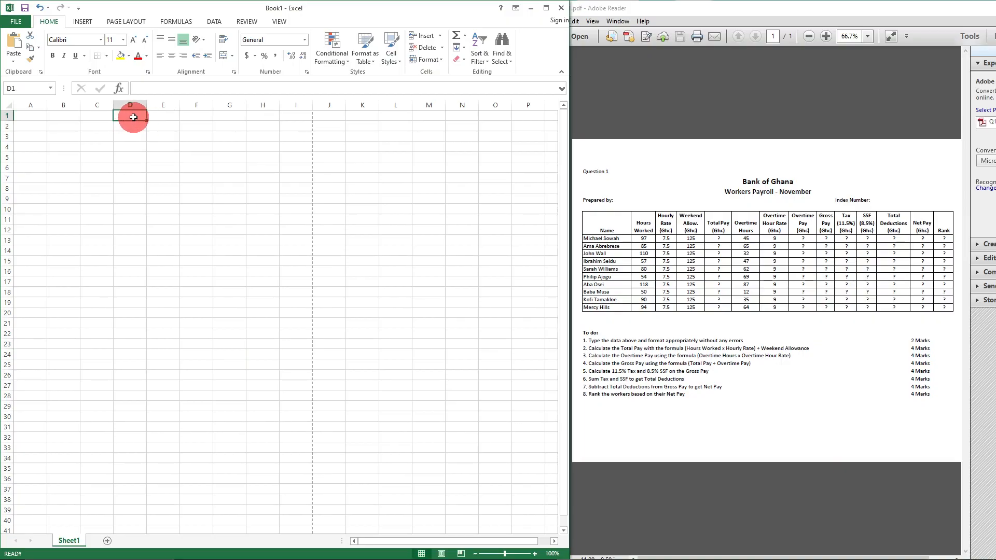
{"action": "type", "text": "BANK OF GHANA"}
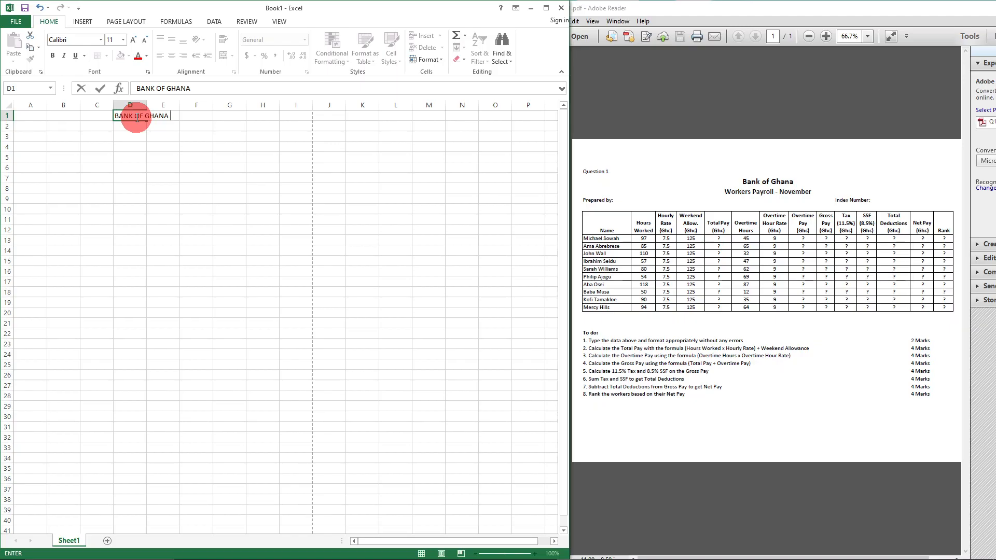
{"action": "left_click", "coordinate": [134, 127]}
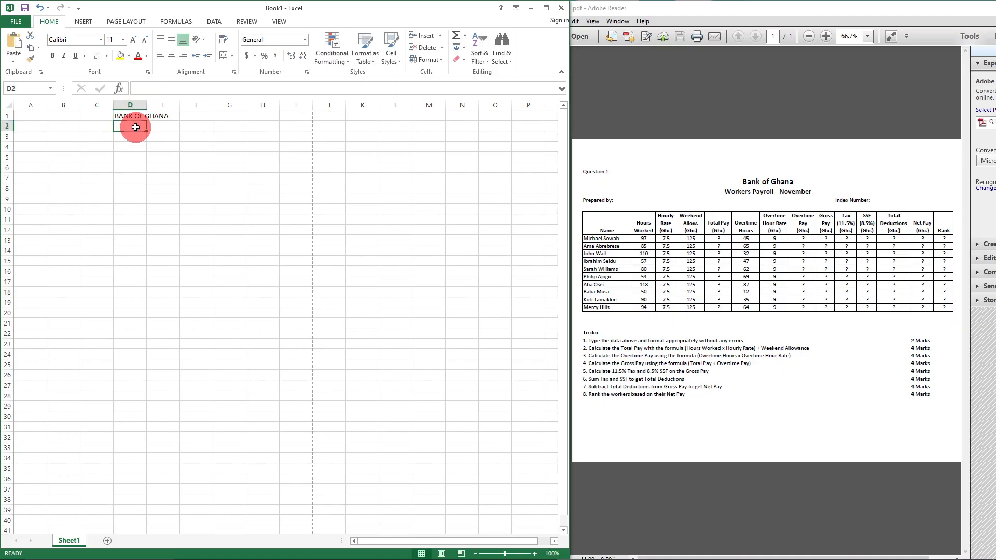
{"action": "type", "text": "WP"}
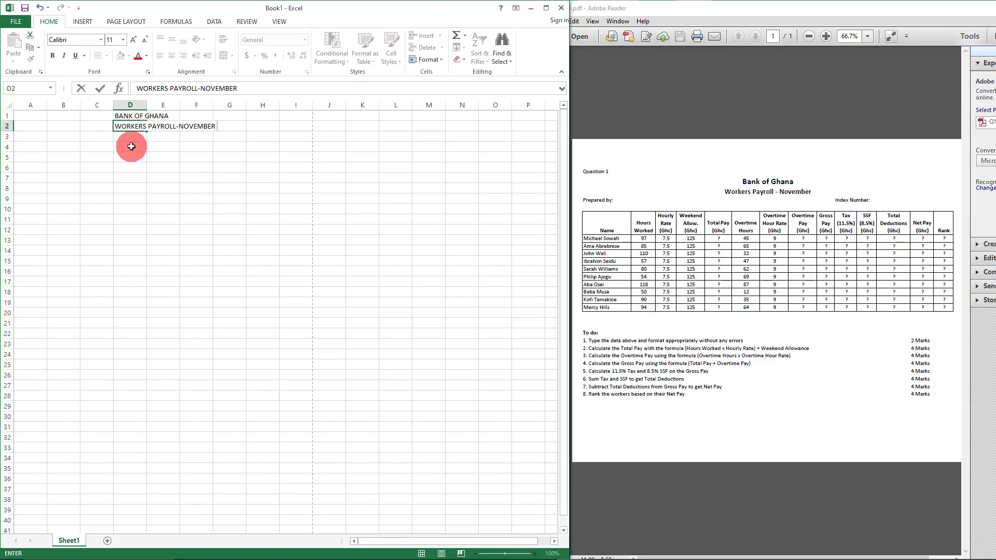
- Add the labels PREPARED BY: in B3 and INDEX NUMBER: in G3, then correct B3
{"action": "left_click", "coordinate": [58, 138]}
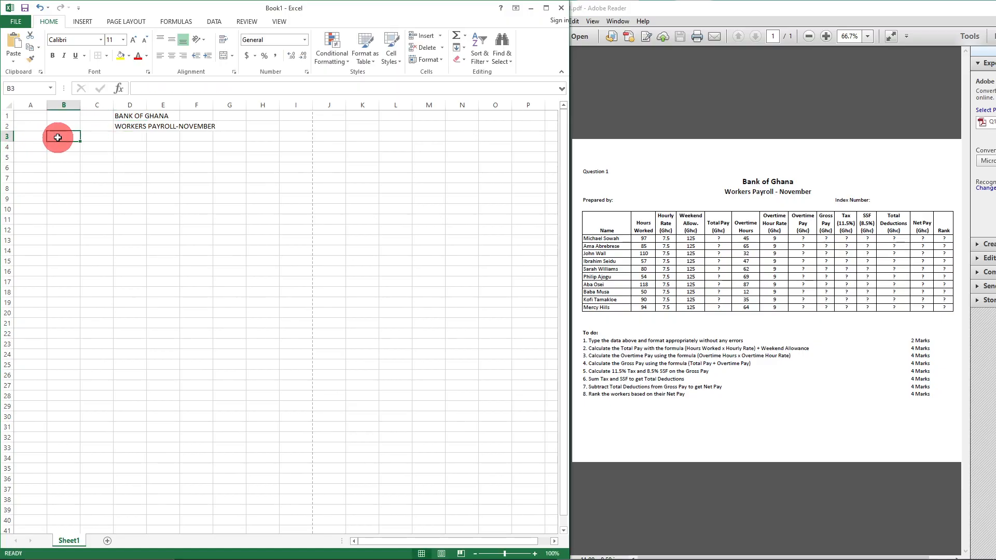
{"action": "type", "text": "PREPARED"}
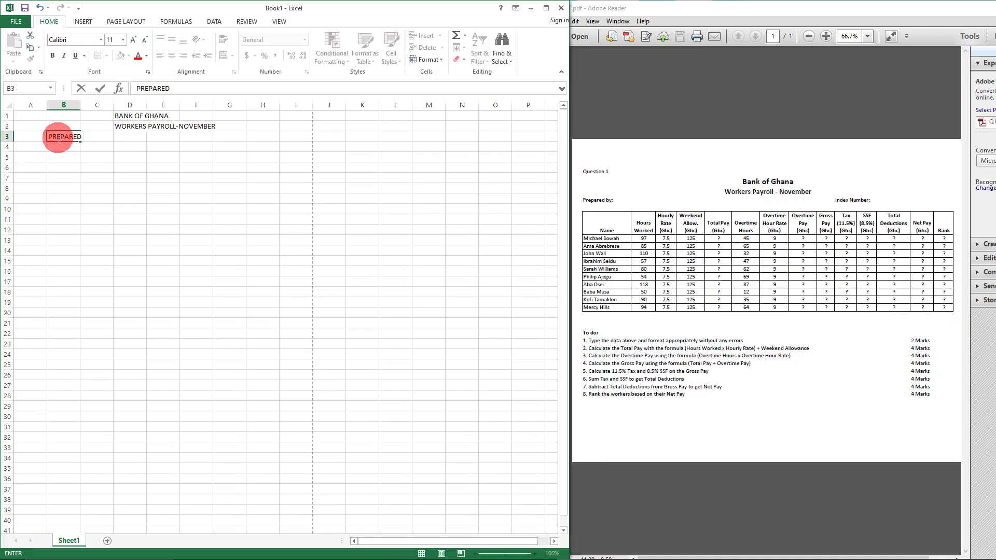
{"action": "type", "text": " BY"}
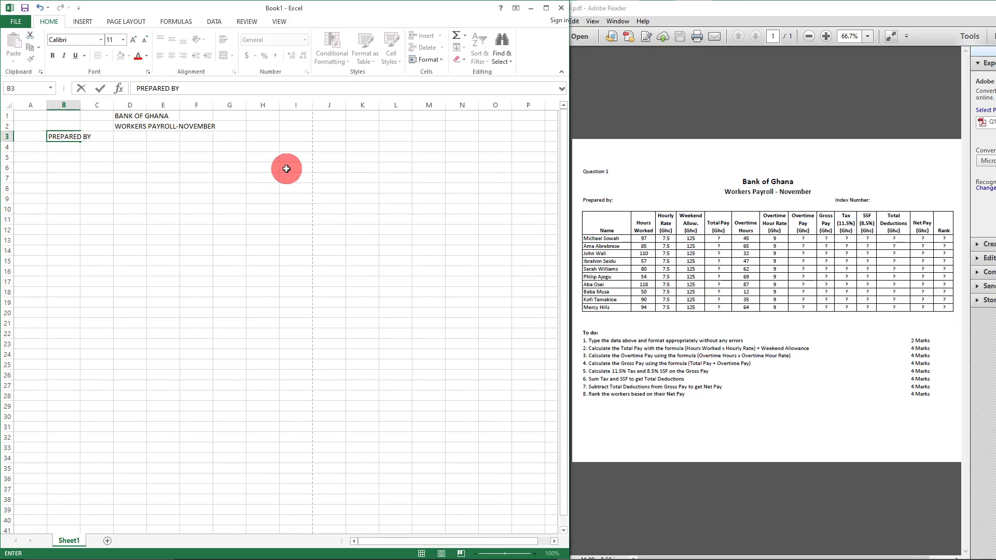
{"action": "left_click", "coordinate": [233, 136]}
{"action": "type", "text": "INDEX NUMBER:"}
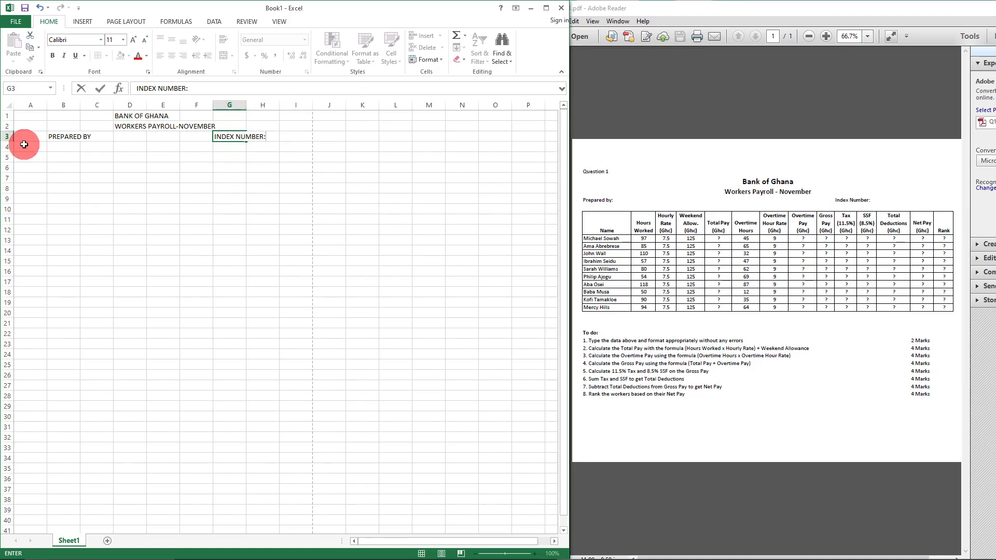
{"action": "left_click", "coordinate": [87, 141]}
{"action": "left_click", "coordinate": [66, 138]}
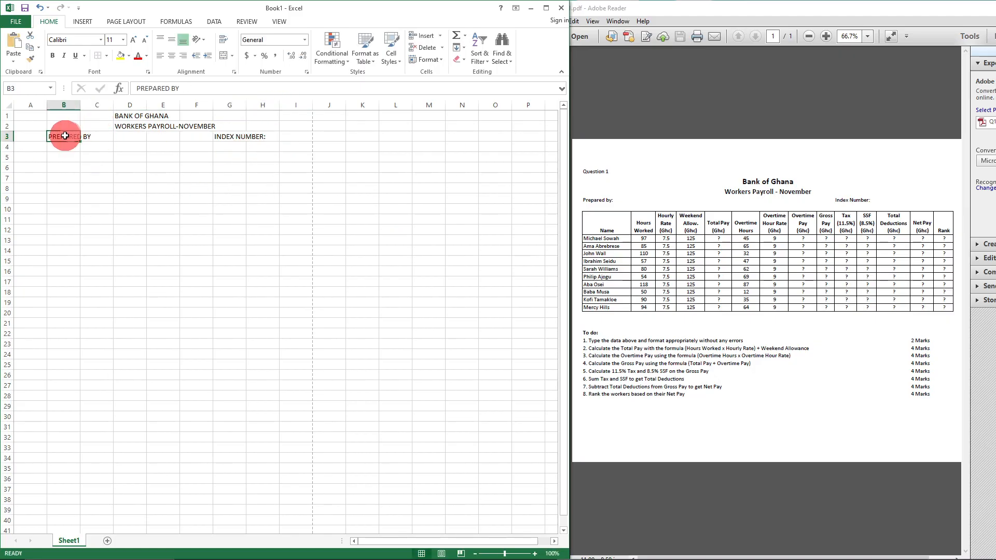
{"action": "left_click", "coordinate": [206, 89]}
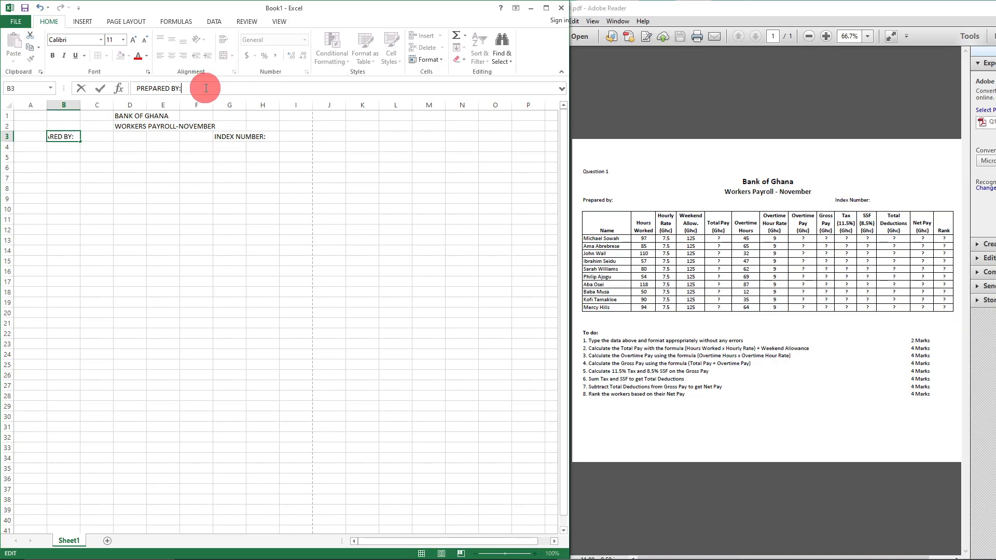
{"action": "left_click", "coordinate": [228, 262]}
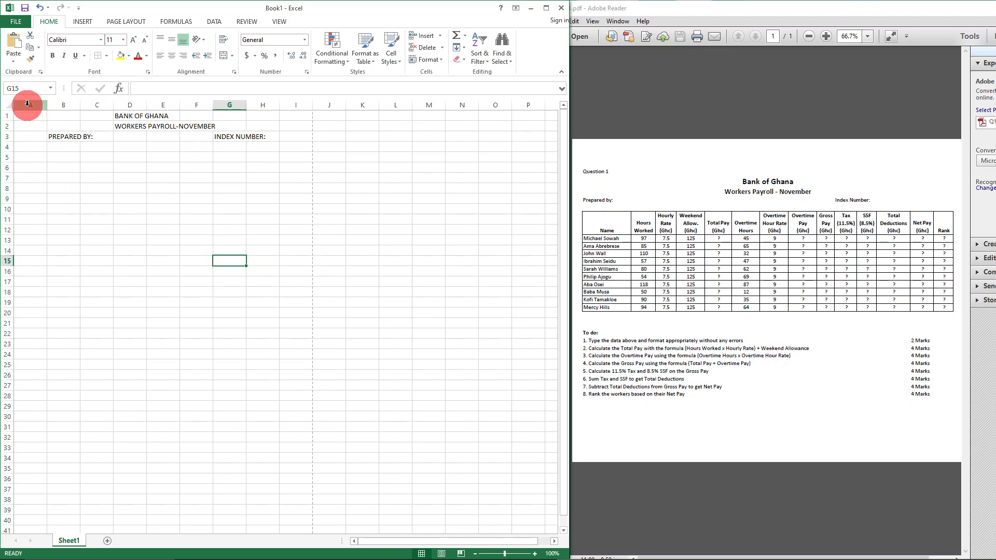
{"action": "left_click", "coordinate": [27, 158]}
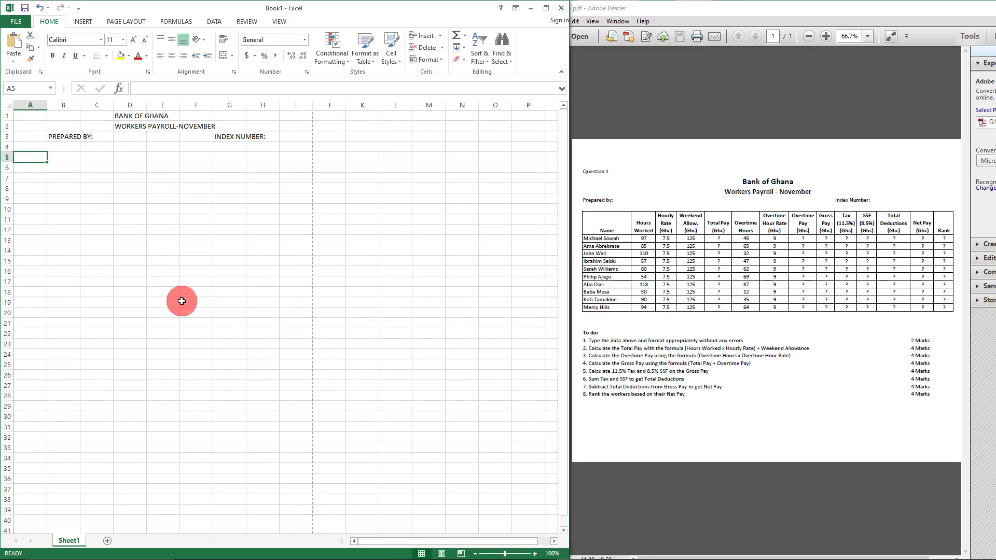
{"action": "scroll", "coordinate": [181, 298], "scroll_direction": "up", "scroll_amount": 3, "text": "ctrl"}
{"action": "scroll", "coordinate": [181, 299], "scroll_direction": "up", "scroll_amount": 4, "text": "ctrl"}
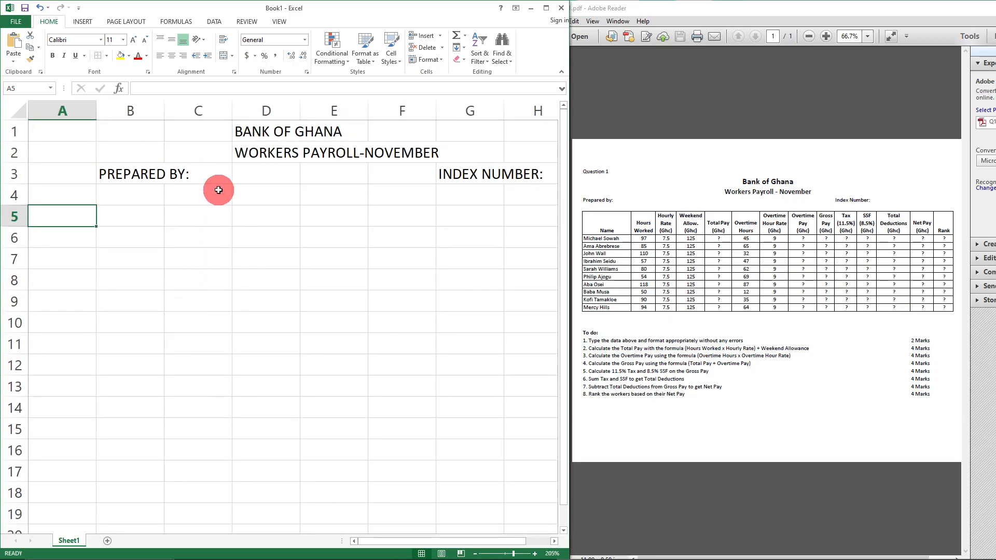
{"action": "left_click_drag", "start_coordinate": [40, 127], "coordinate": [543, 193]}
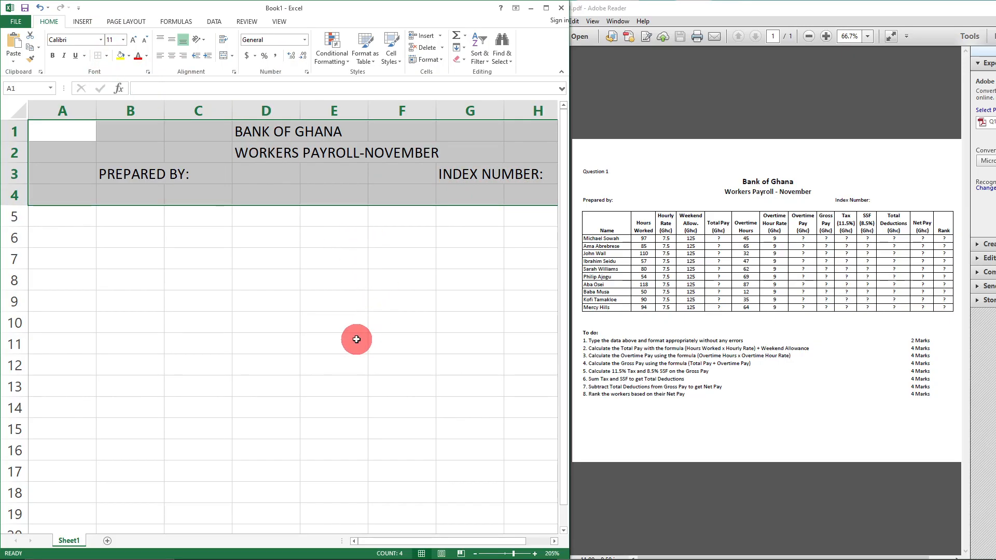
{"action": "left_click", "coordinate": [324, 407]}
{"action": "left_click", "coordinate": [23, 24]}
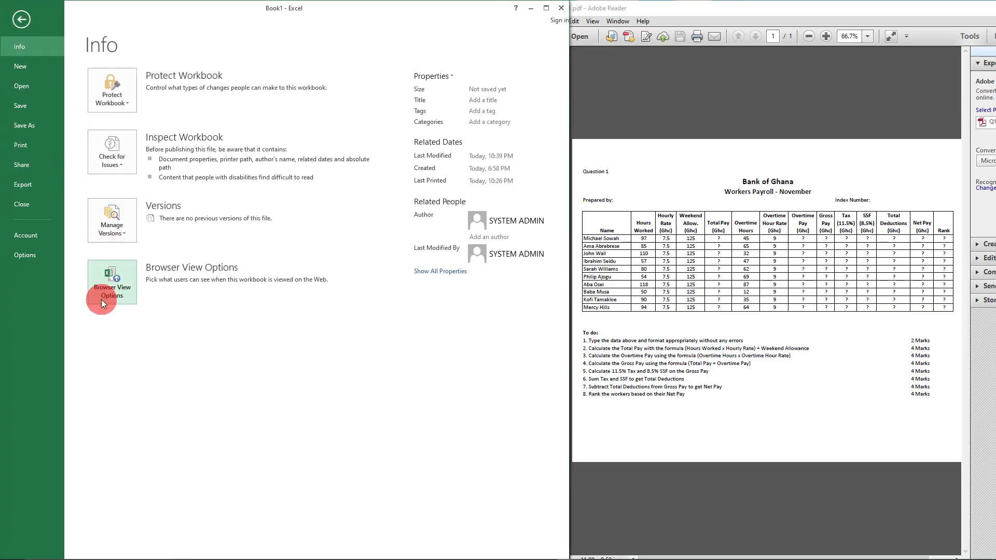
{"action": "left_click", "coordinate": [30, 145]}
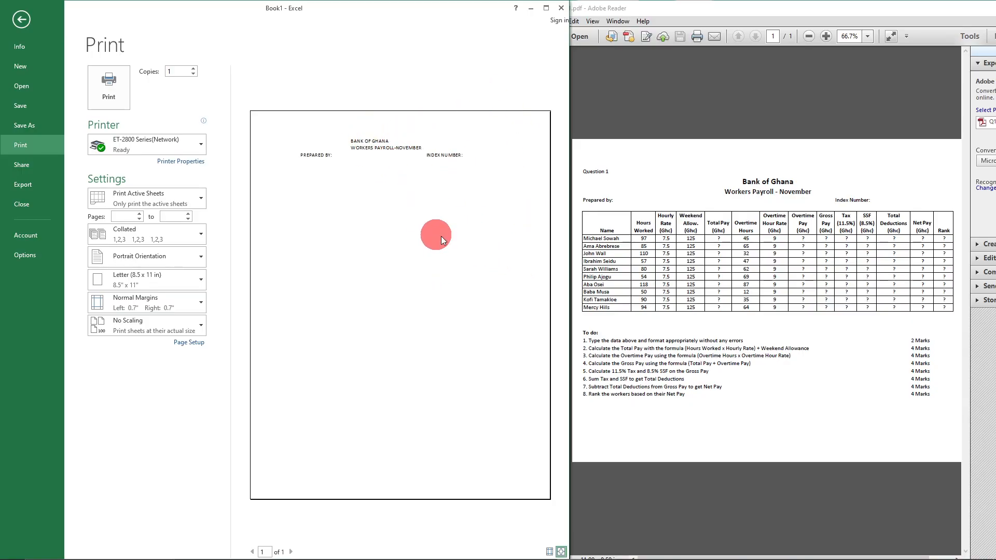
{"action": "left_click", "coordinate": [21, 20]}
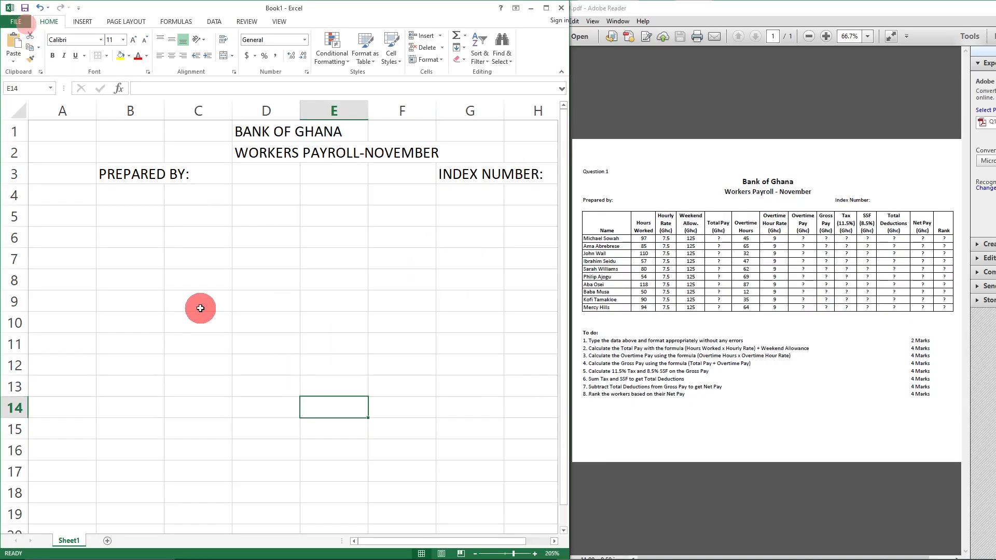
{"action": "scroll", "coordinate": [216, 254], "scroll_direction": "down", "scroll_amount": 4, "text": "ctrl"}
{"action": "scroll", "coordinate": [257, 276], "scroll_direction": "down", "scroll_amount": 2, "text": "ctrl"}
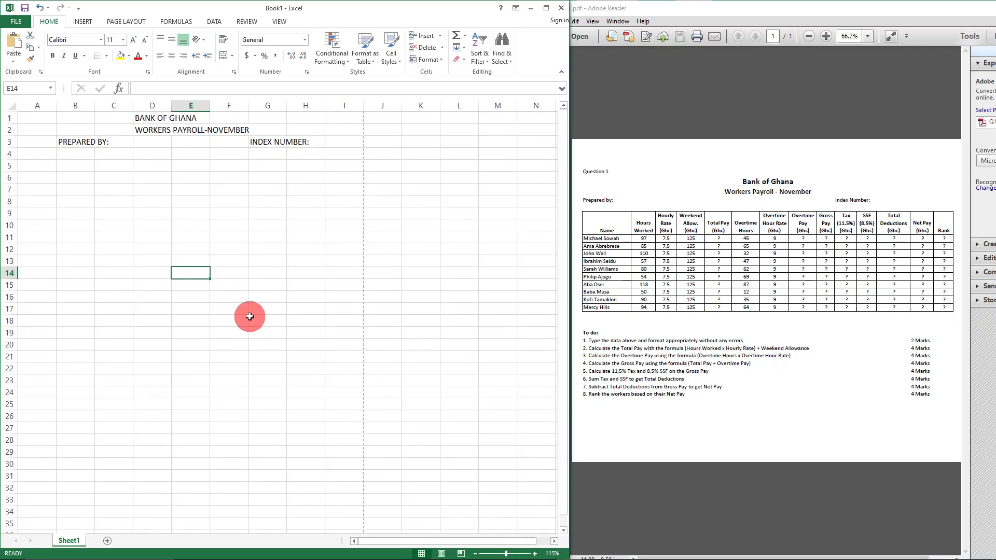
- Enter NAME in A5 and HOURS in B5, checking the PDF's Hours Worked heading
{"action": "left_click", "coordinate": [33, 165]}
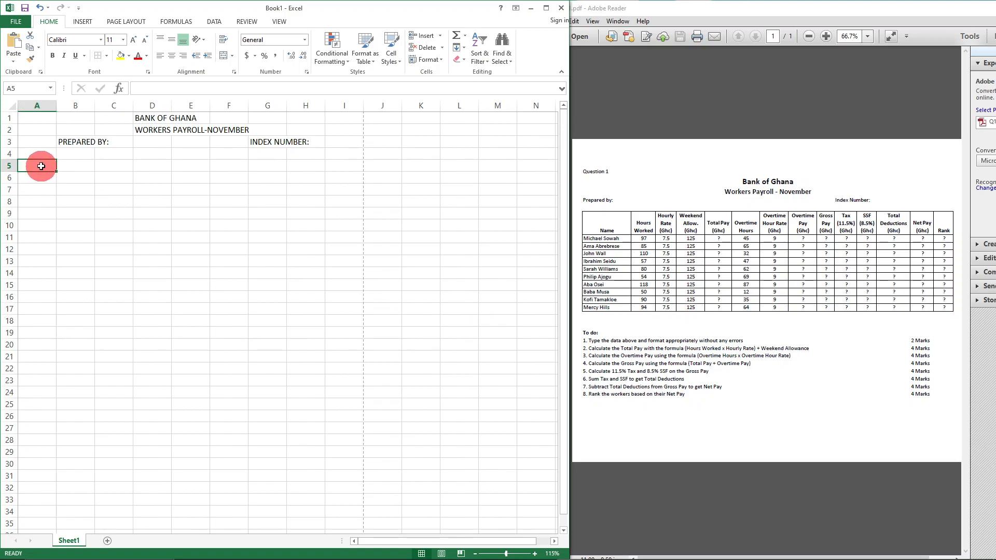
{"action": "type", "text": "NAME"}
{"action": "key", "text": "Tab"}
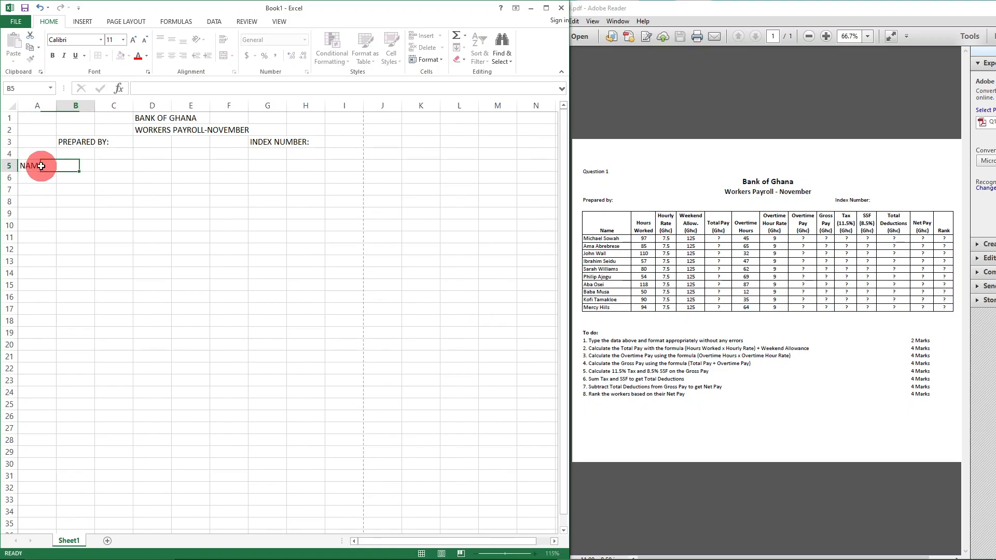
{"action": "type", "text": "HOURS"}
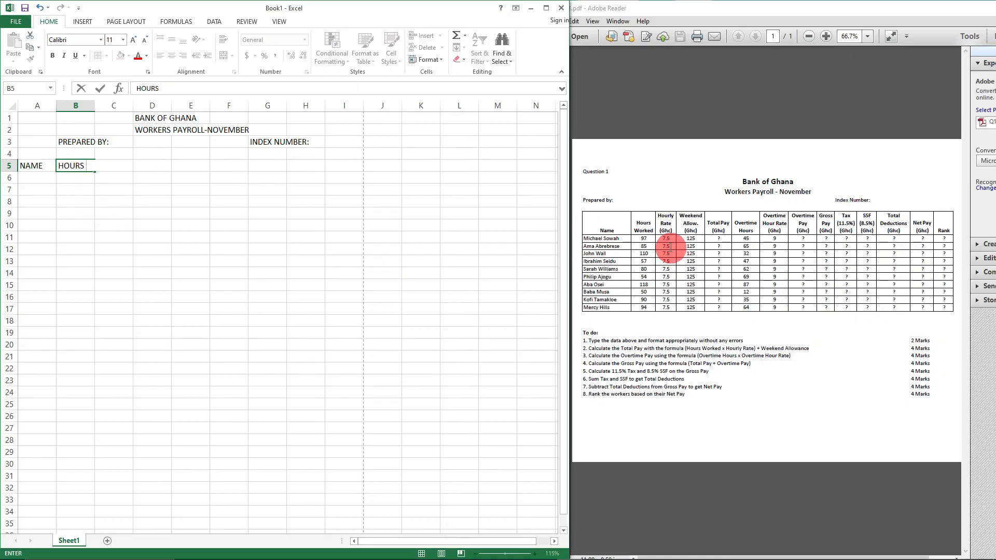
{"action": "left_click_drag", "start_coordinate": [636, 222], "coordinate": [653, 232]}
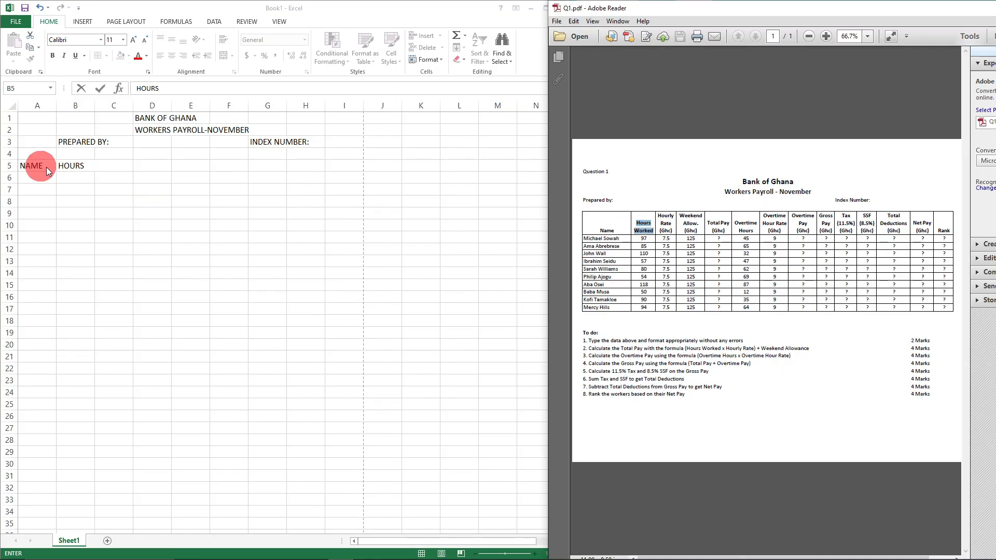
{"action": "left_click", "coordinate": [81, 166]}
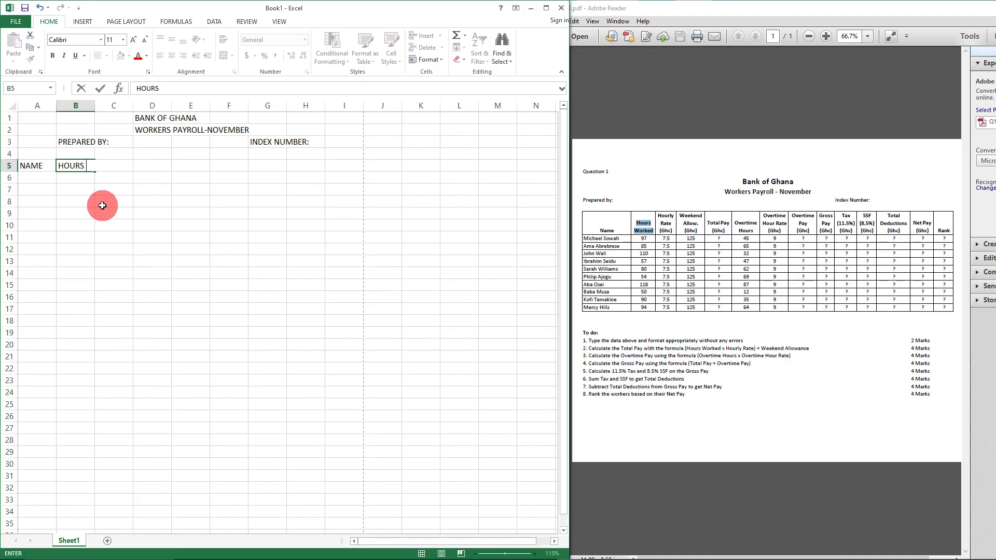
{"action": "key", "text": "Return"}
{"action": "key", "text": "alt"}
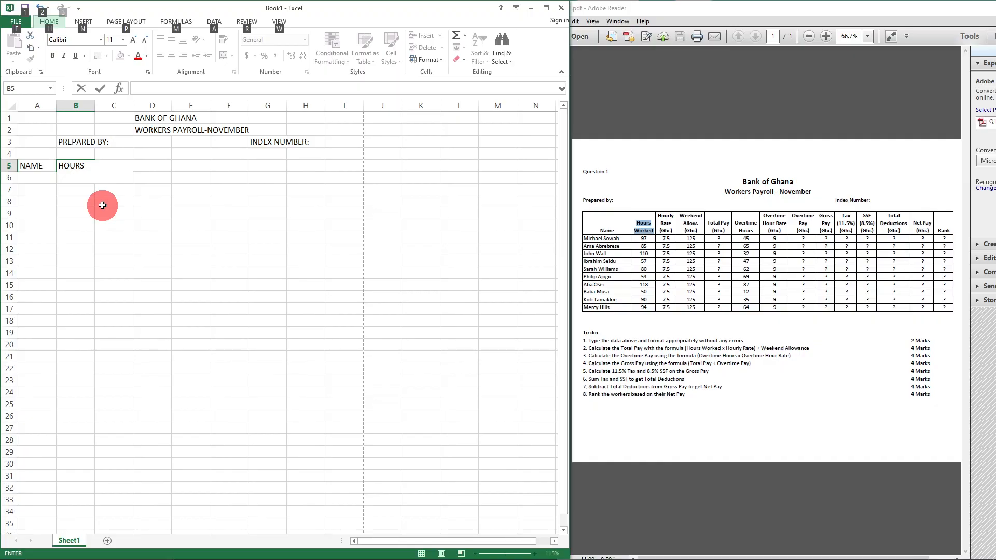
- Finish B5 as the two-line heading HOURS WORKED
{"action": "key", "text": "w"}
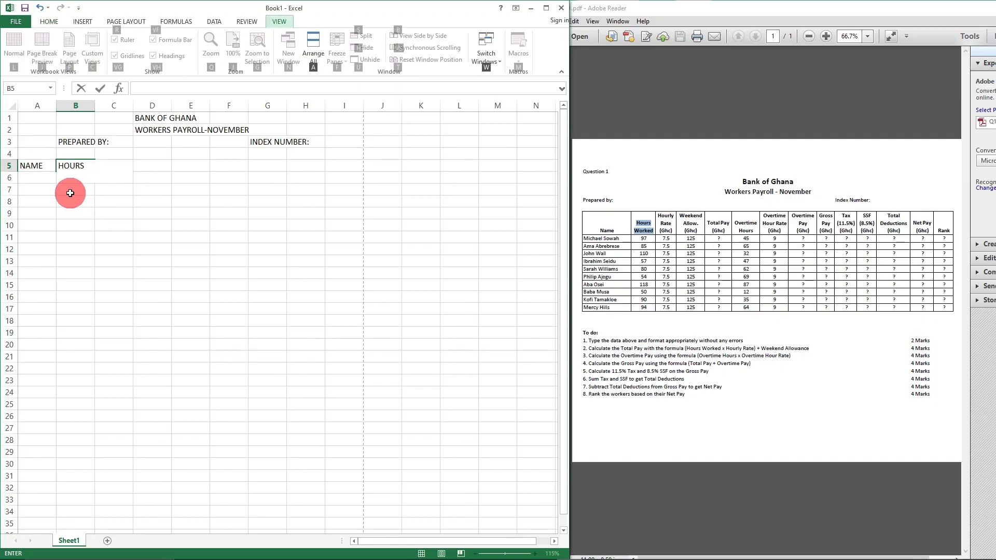
{"action": "key", "text": "alt+Return"}
{"action": "type", "text": "WO"}
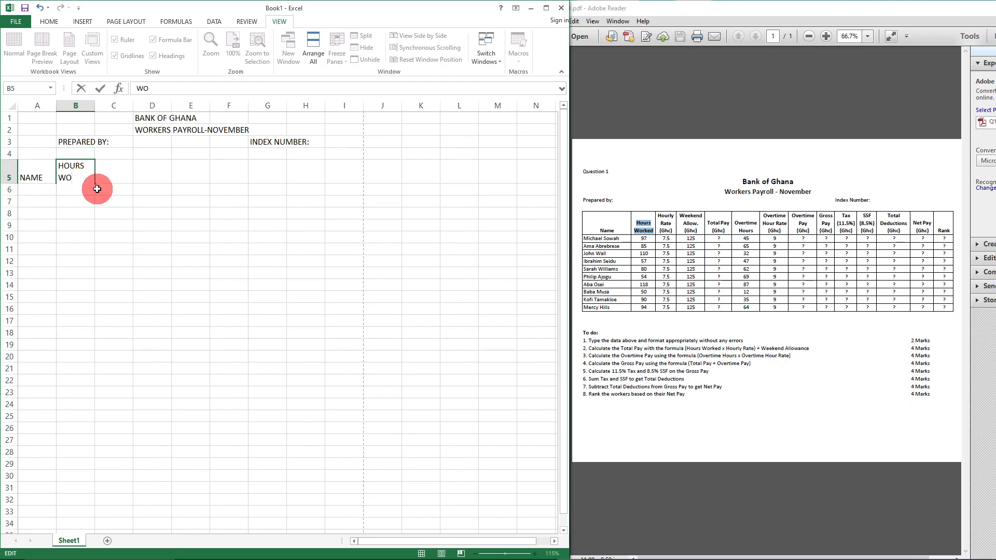
{"action": "type", "text": "RKED"}
{"action": "left_click", "coordinate": [202, 306]}
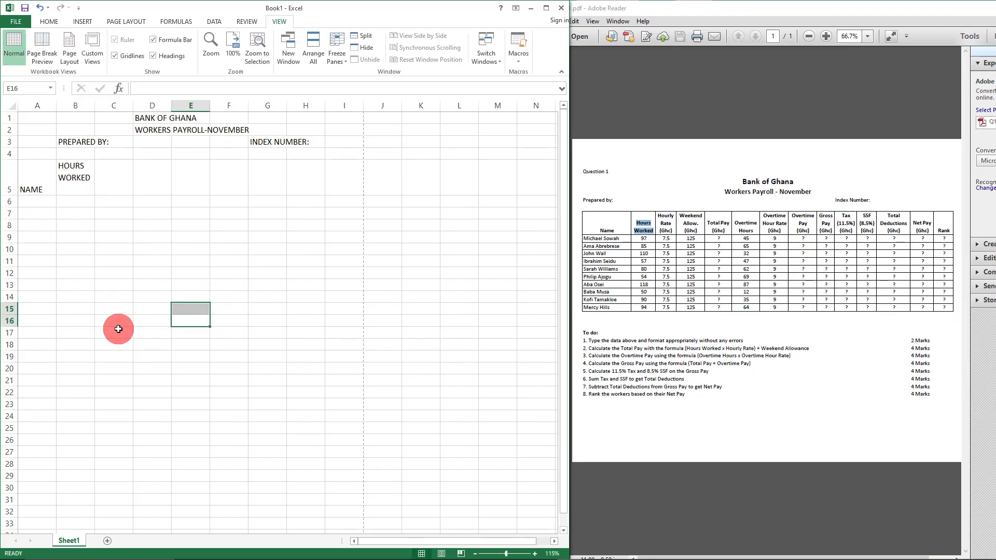
- Enter HOURLY RATE (Gh¢) on three lines in C5
{"action": "left_click", "coordinate": [112, 179]}
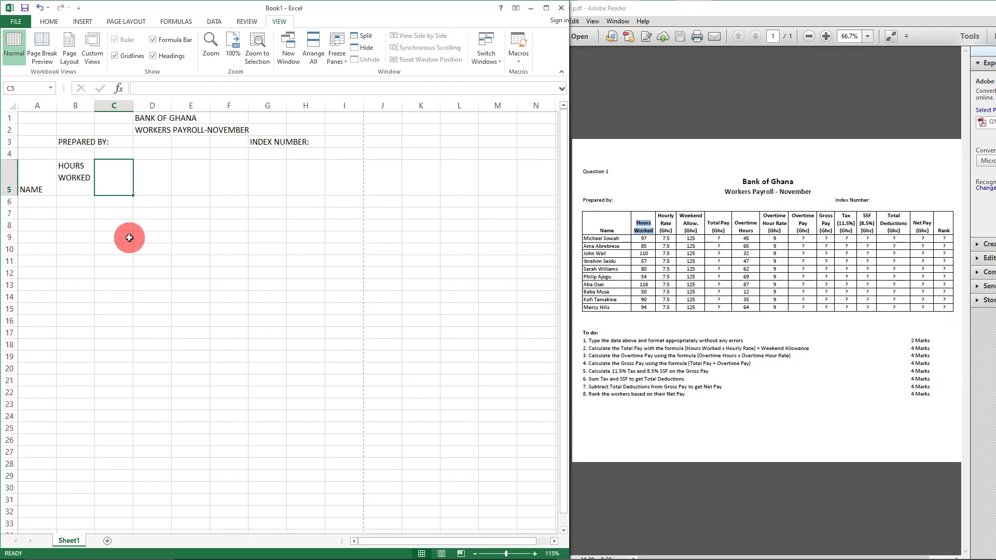
{"action": "type", "text": "HO"}
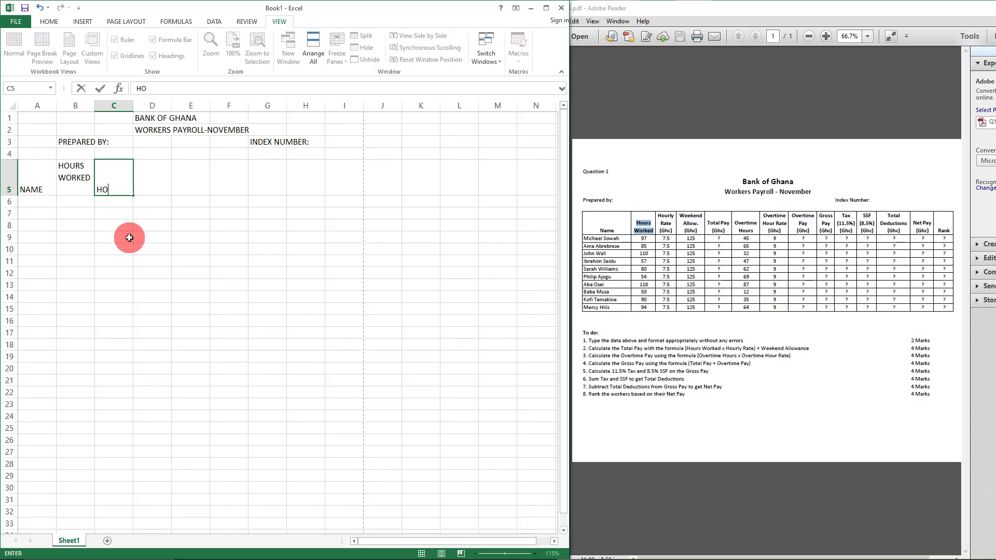
{"action": "type", "text": "URLY"}
{"action": "key", "text": "alt+Return"}
{"action": "type", "text": "RATE"}
{"action": "key", "text": "alt+Return"}
{"action": "type", "text": "GH("}
{"action": "key", "text": "BackSpace"}
{"action": "key", "text": "BackSpace"}
{"action": "type", "text": "("}
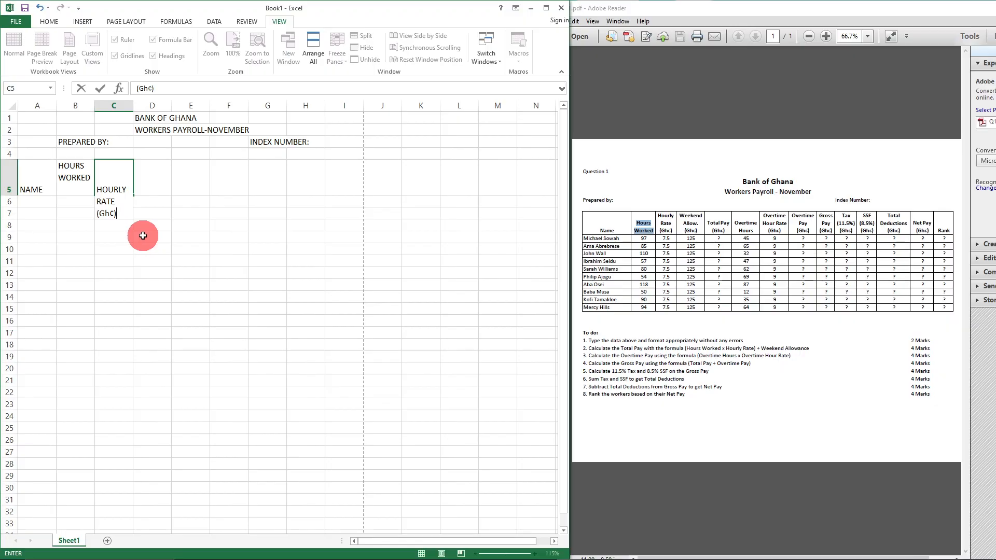
{"action": "key", "text": "Tab"}
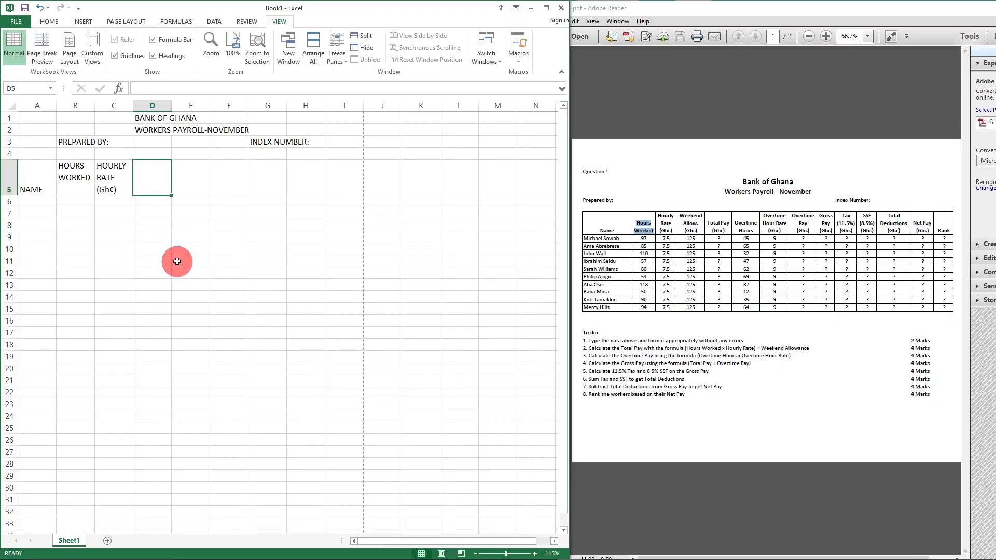
- Enter Weekend Allow. (Gh¢) on three lines in D5
{"action": "type", "text": "Weekend"}
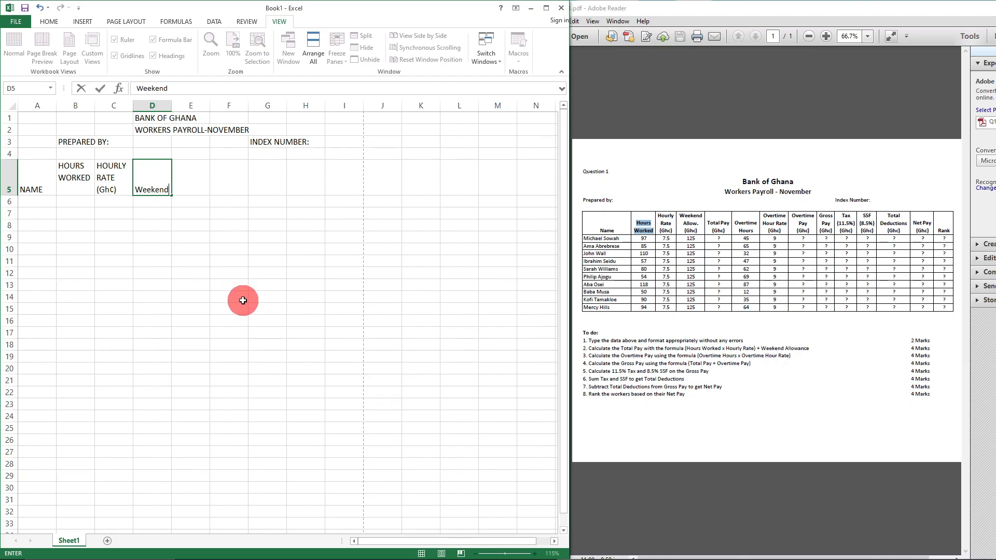
{"action": "key", "text": "alt+Return"}
{"action": "type", "text": "Allow."}
{"action": "key", "text": "alt+Return"}
{"action": "type", "text": "(Gh"}
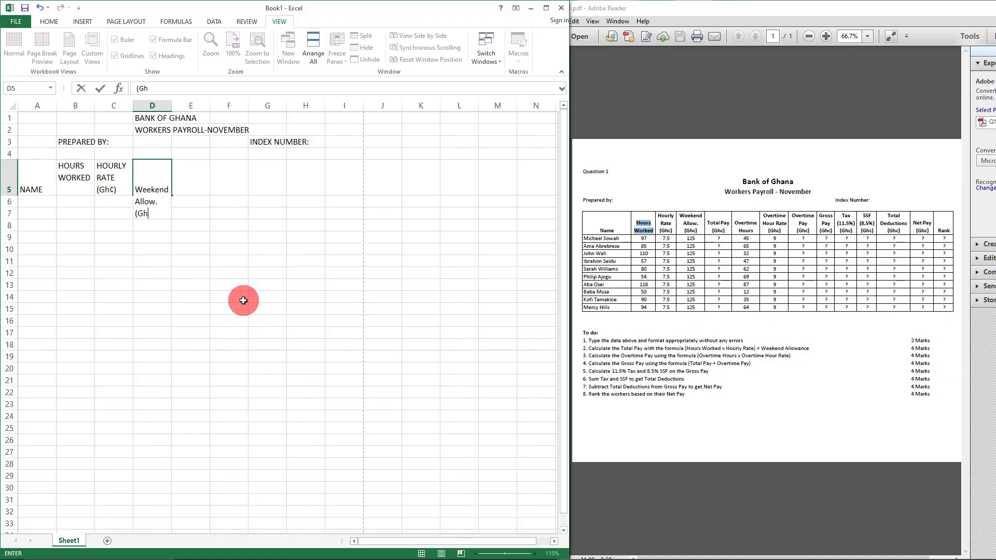
{"action": "key", "text": "alt"}
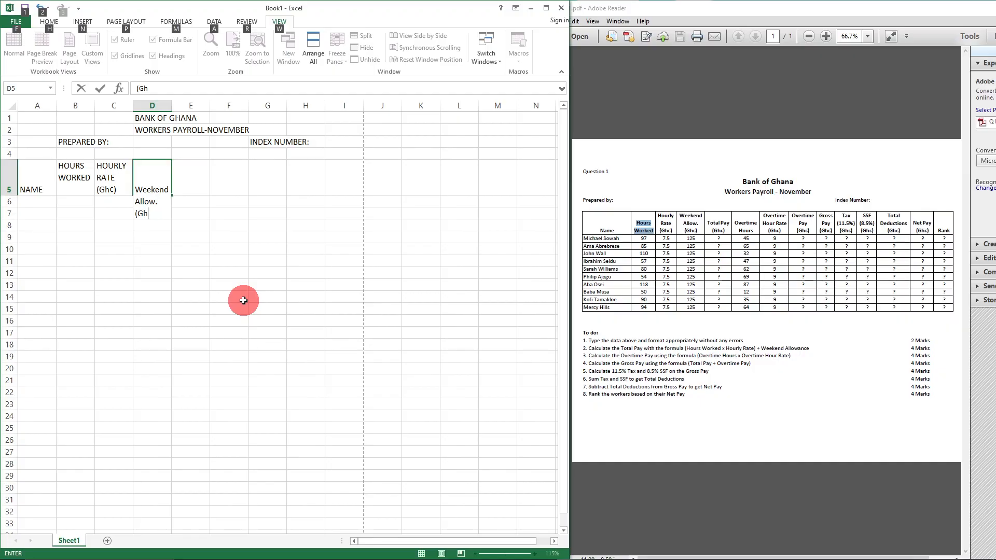
{"action": "type", "text": "¢"}
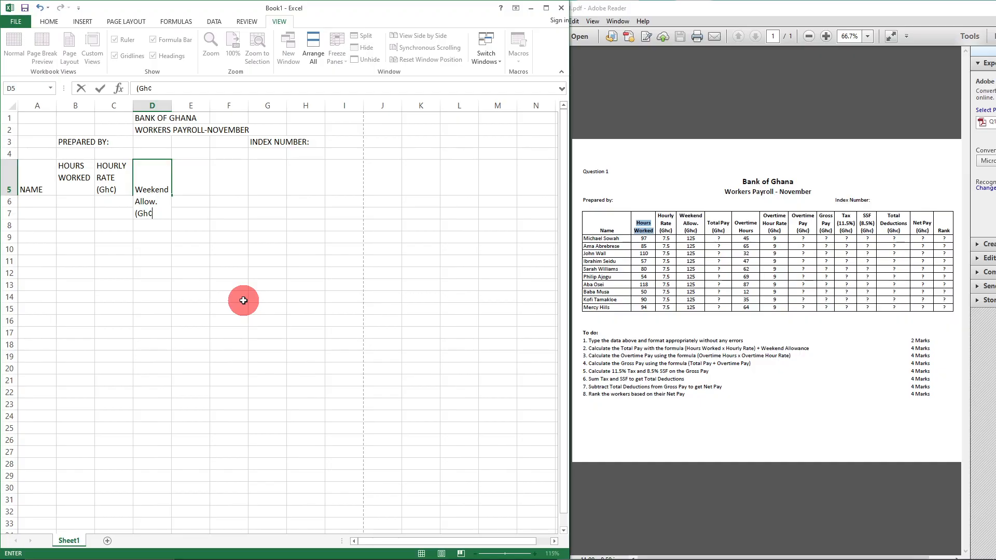
{"action": "type", "text": ")"}
{"action": "left_click", "coordinate": [260, 313]}
- Enter Total Pay (Gh¢) on two lines in E5
{"action": "left_click", "coordinate": [197, 182]}
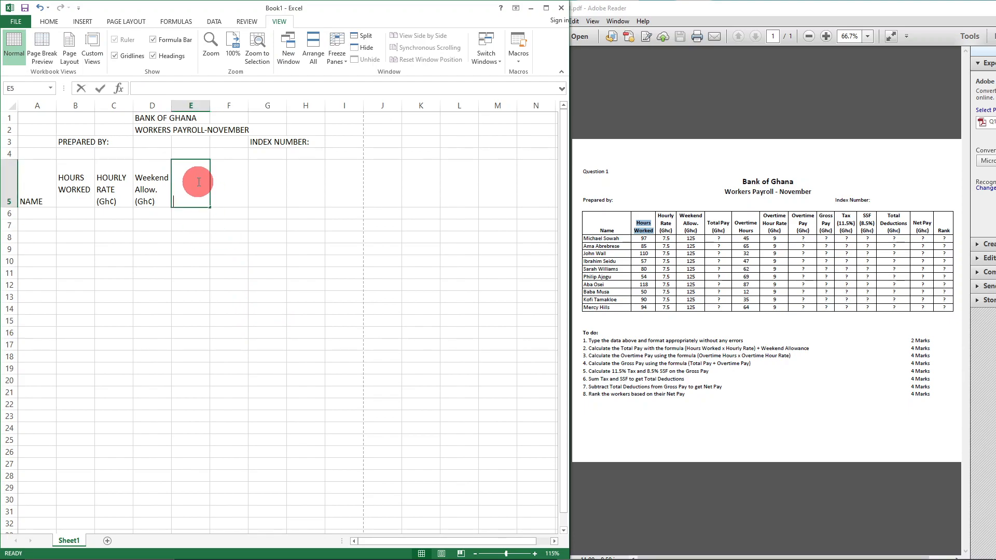
{"action": "type", "text": "Total"}
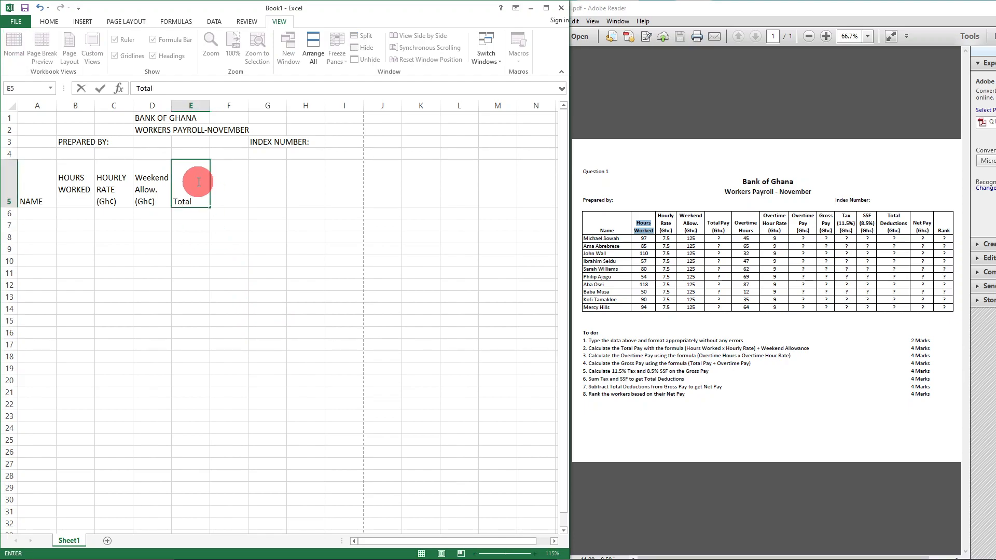
{"action": "type", "text": " Pay"}
{"action": "key", "text": "alt+Return"}
{"action": "type", "text": "(Gh"}
{"action": "type", "text": "¢)"}
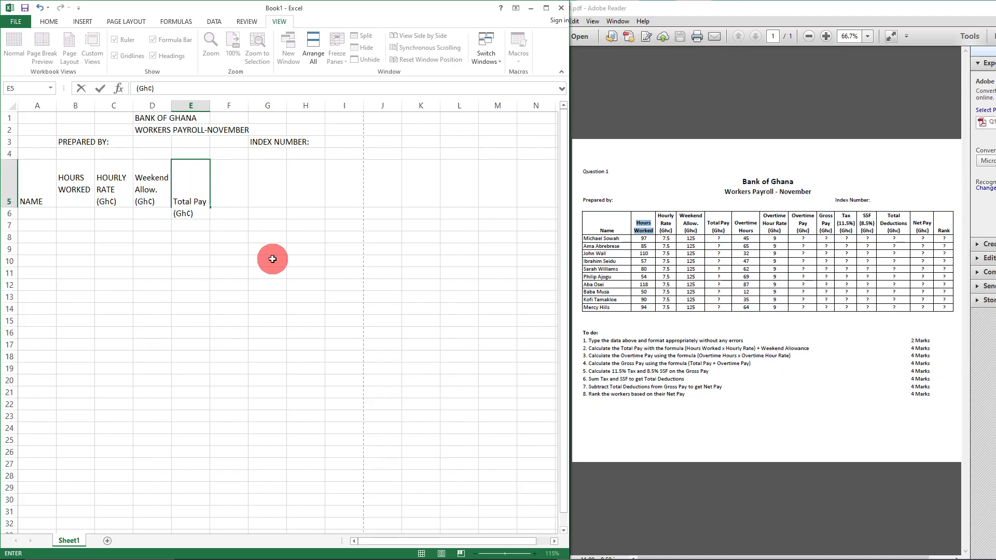
{"action": "left_click", "coordinate": [251, 237]}
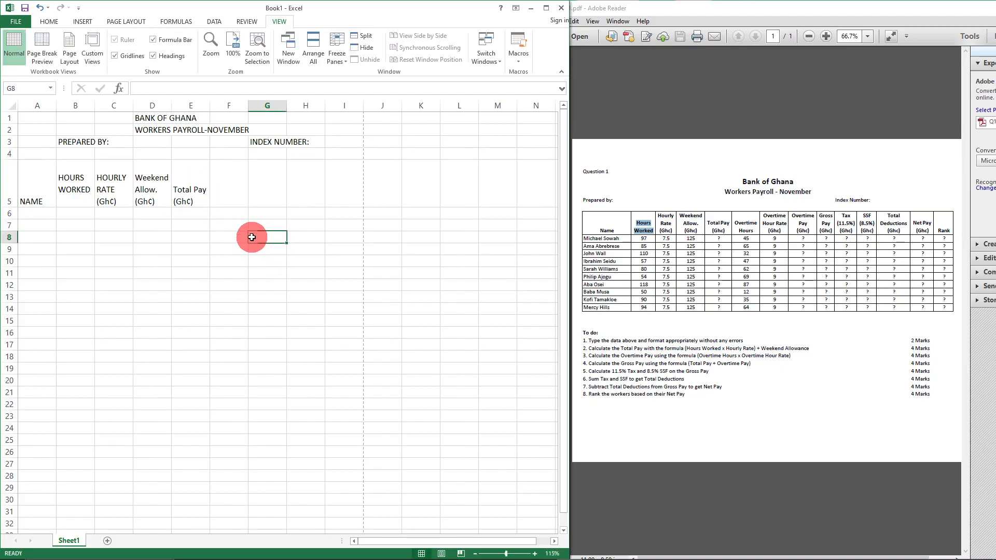
{"action": "scroll", "coordinate": [251, 237], "scroll_direction": "up", "scroll_amount": 6}
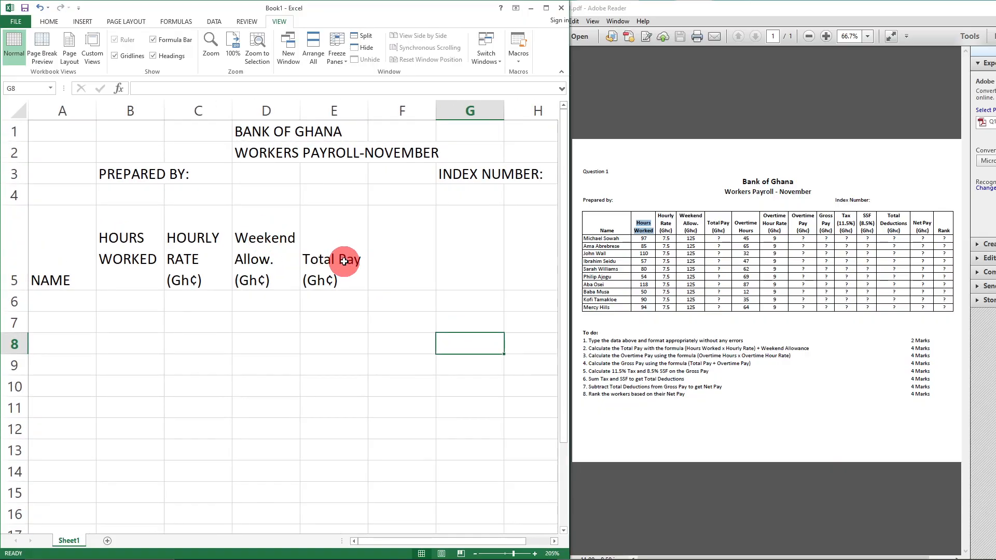
- Add Overtime Hours in F5 and begin Overtime Hours Rate(Gh¢) in G5
{"action": "left_click", "coordinate": [396, 255]}
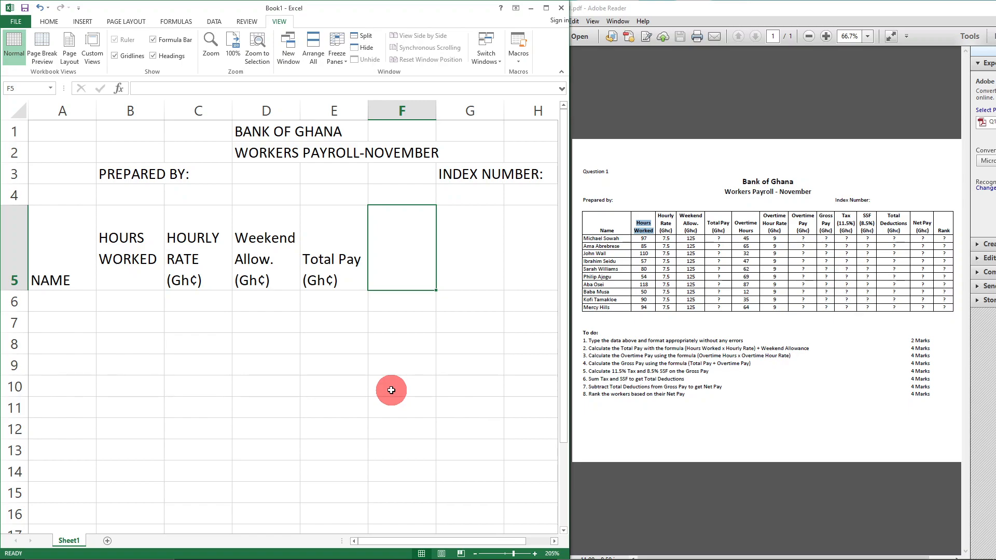
{"action": "type", "text": "O"}
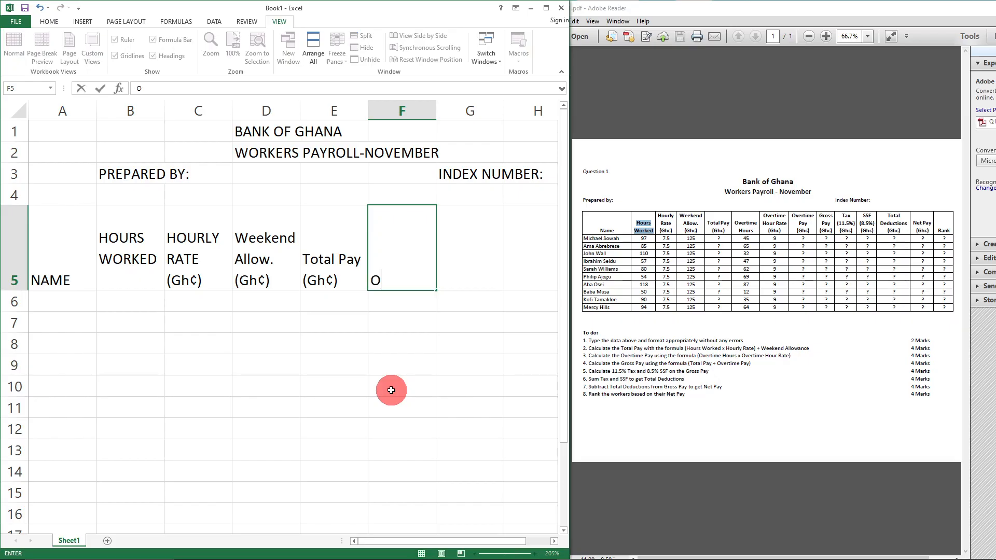
{"action": "type", "text": "vertime"}
{"action": "key", "text": "alt+Return"}
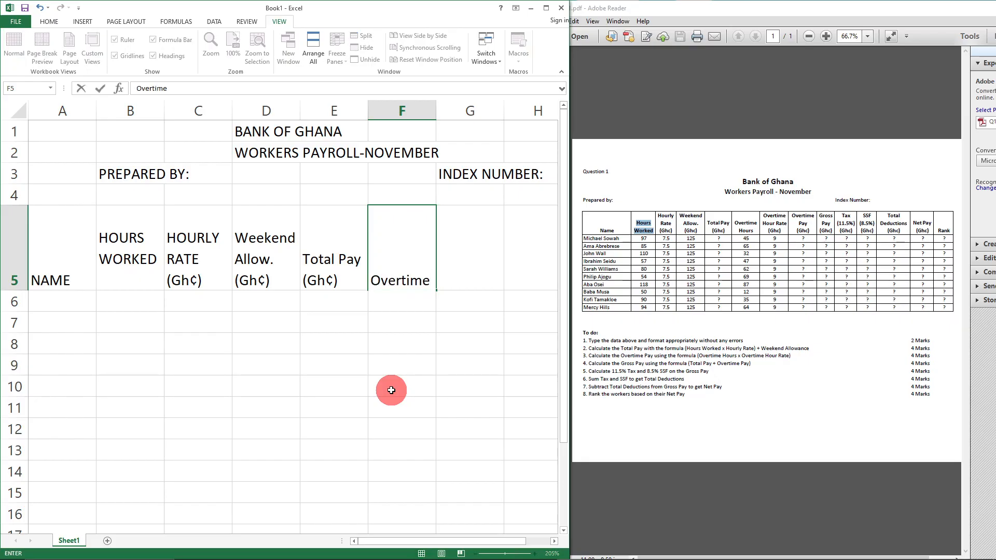
{"action": "type", "text": "Hours"}
{"action": "key", "text": "Tab"}
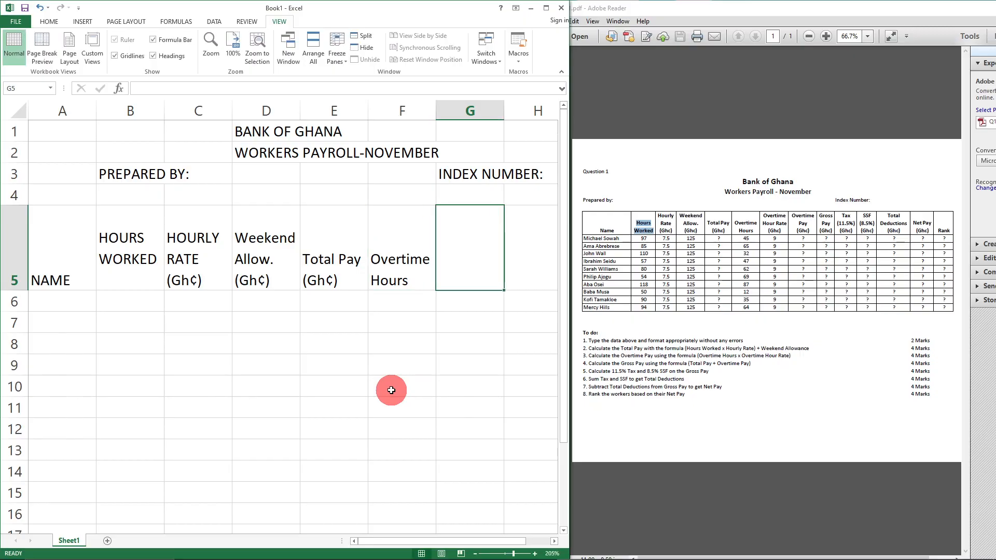
{"action": "type", "text": "Overtime"}
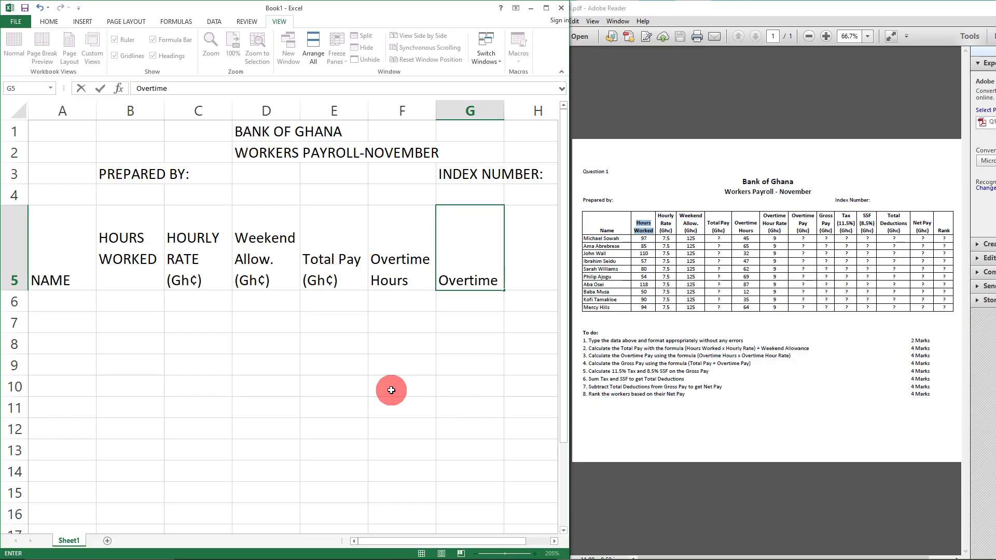
{"action": "key", "text": "Up"}
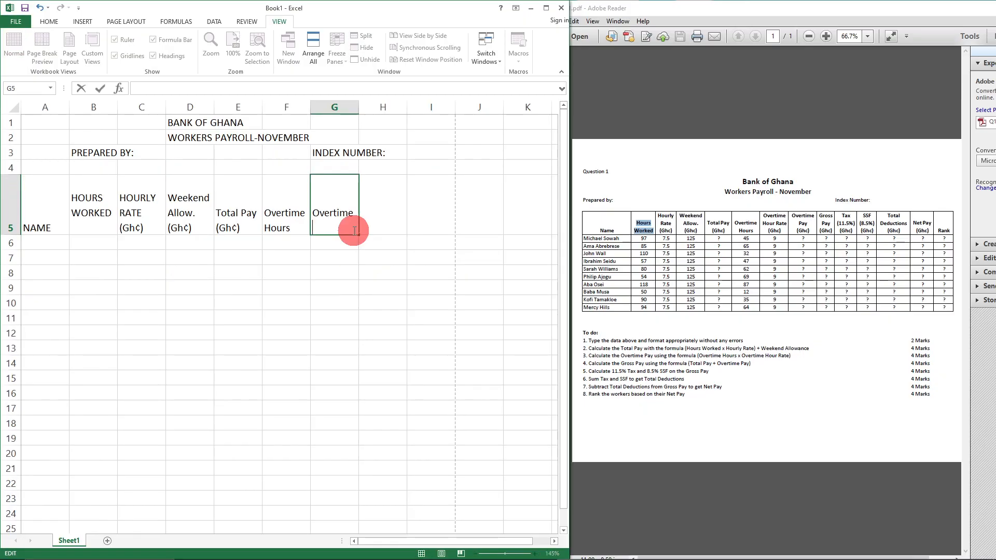
{"action": "type", "text": "Hours Rate"}
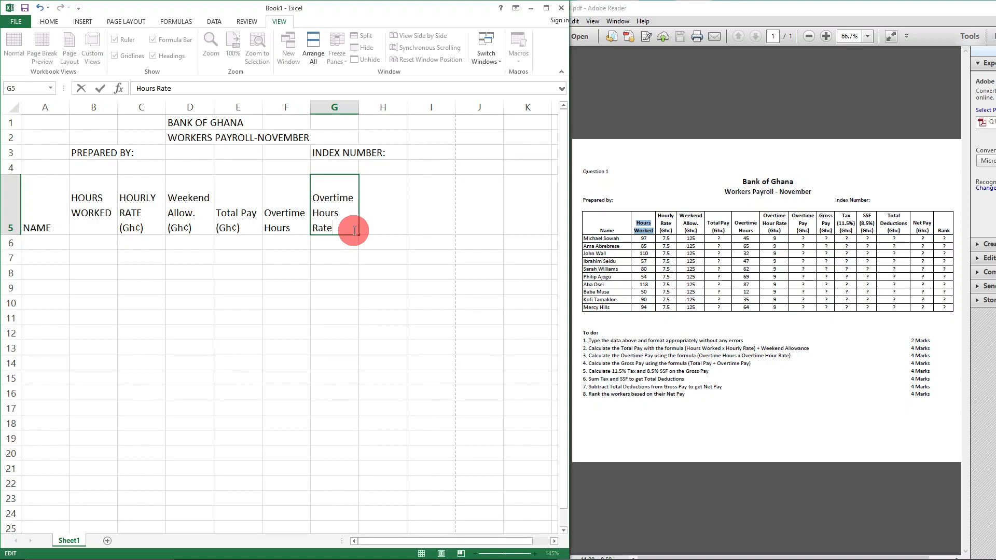
{"action": "type", "text": "(Gh¢)"}
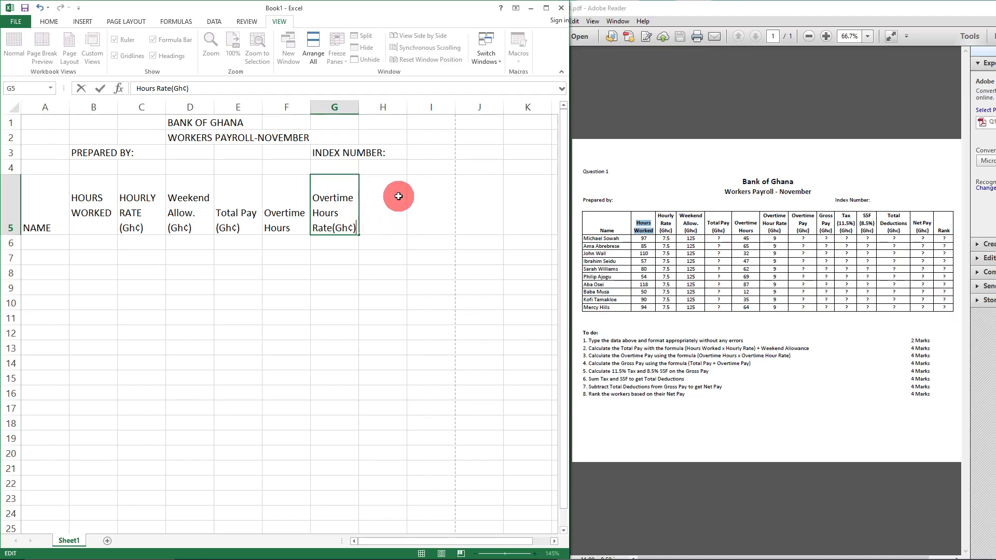
- Enter Overtime Pay (Gh¢) on three lines in H5
{"action": "left_click", "coordinate": [380, 195]}
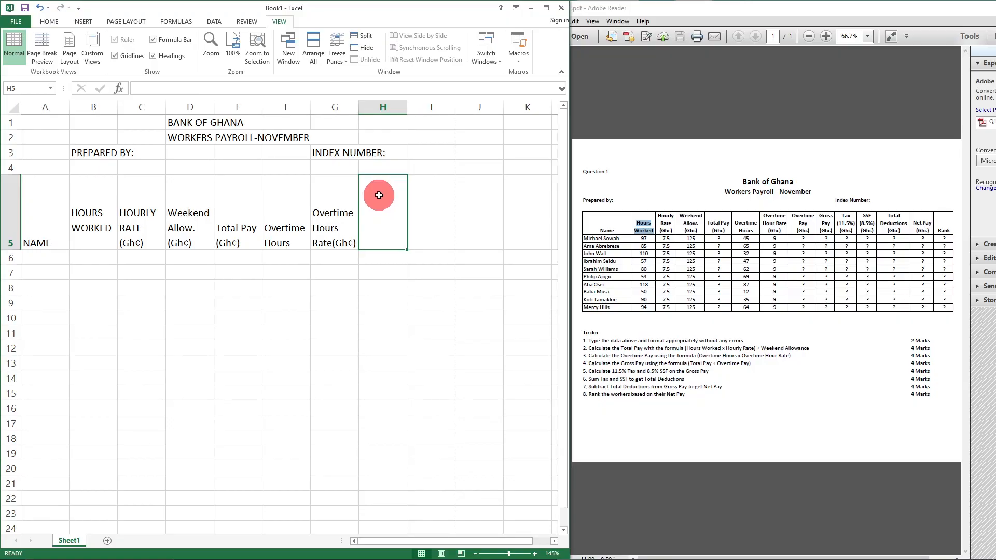
{"action": "type", "text": "Overtime"}
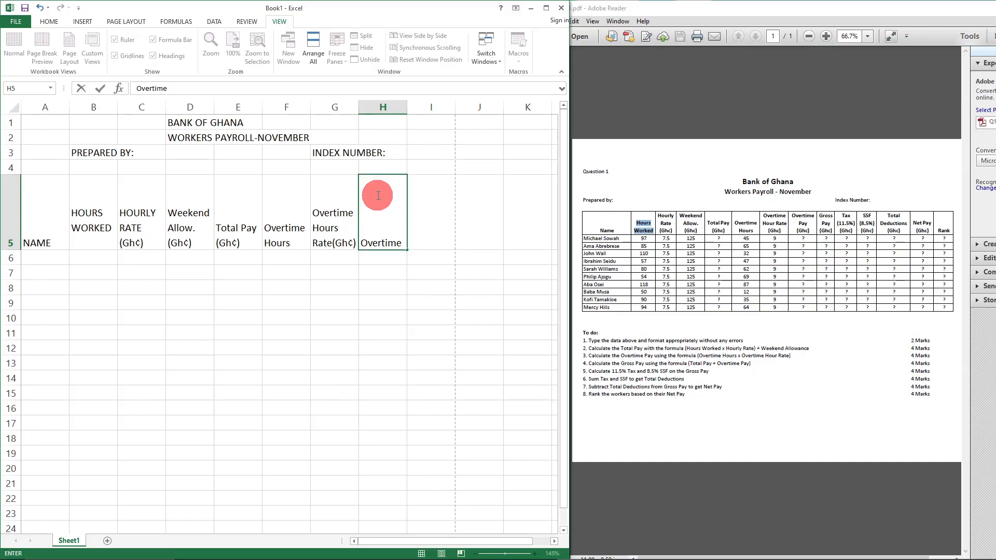
{"action": "key", "text": "alt+Return"}
{"action": "type", "text": "Pay"}
{"action": "key", "text": "alt+Return"}
{"action": "type", "text": "(Gh¢)"}
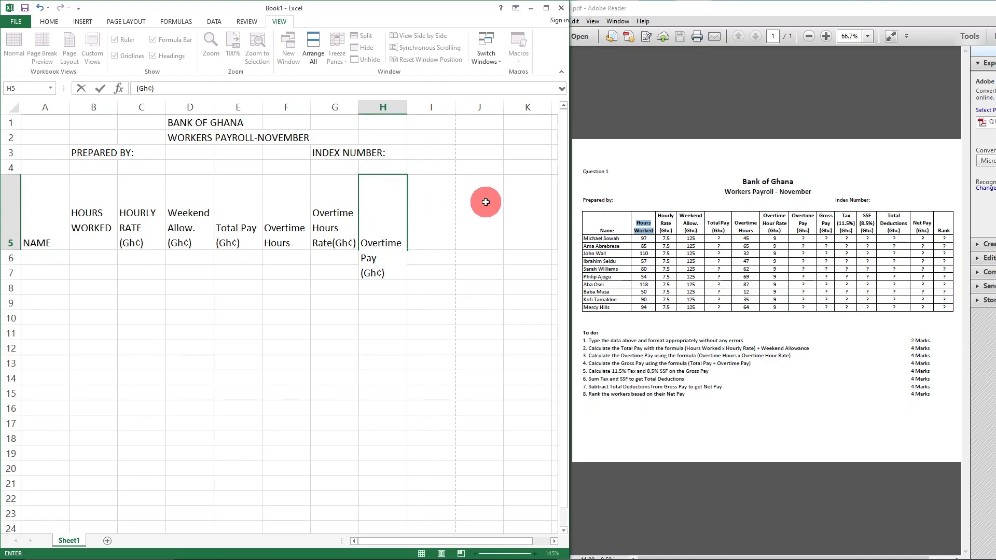
- Enter Gross Pay (Gh¢) on three lines in I5
{"action": "left_click", "coordinate": [442, 199]}
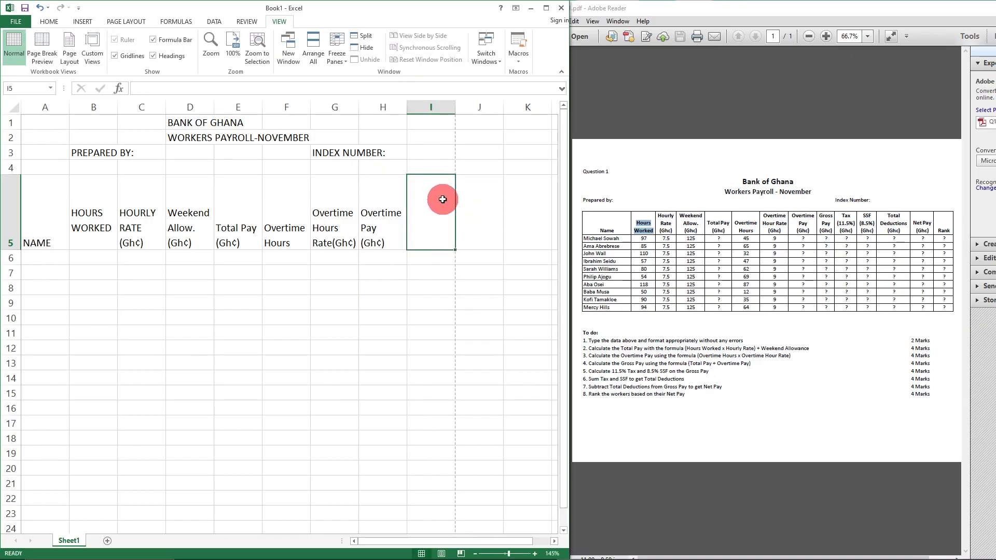
{"action": "type", "text": "Gross"}
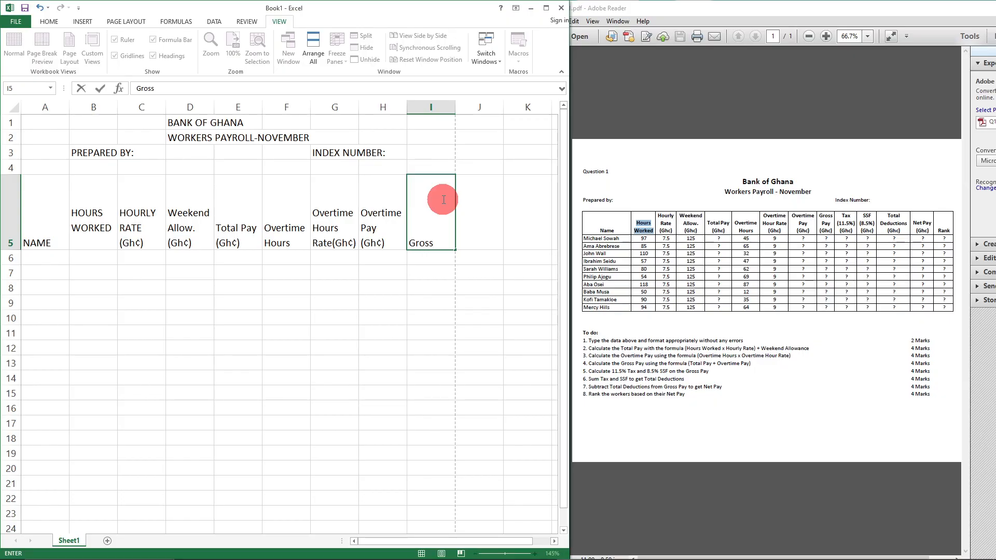
{"action": "key", "text": "alt+Return"}
{"action": "type", "text": "Pay"}
{"action": "key", "text": "alt+Return"}
{"action": "type", "text": "(Gh¢)"}
- Type Tax / (11.5%) / (Gh¢) on three lines in J5, fixing typos along the way
{"action": "left_click", "coordinate": [474, 197]}
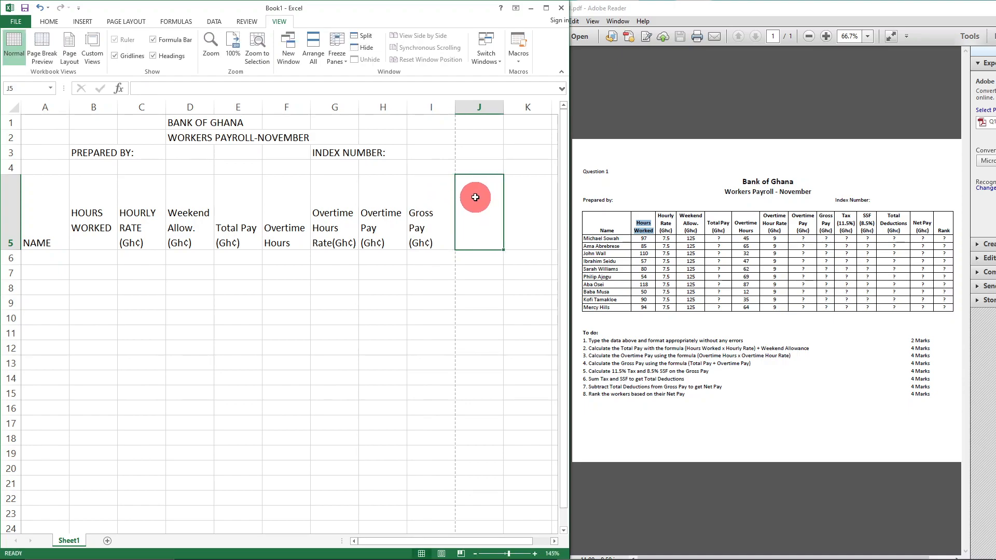
{"action": "type", "text": "Tax"}
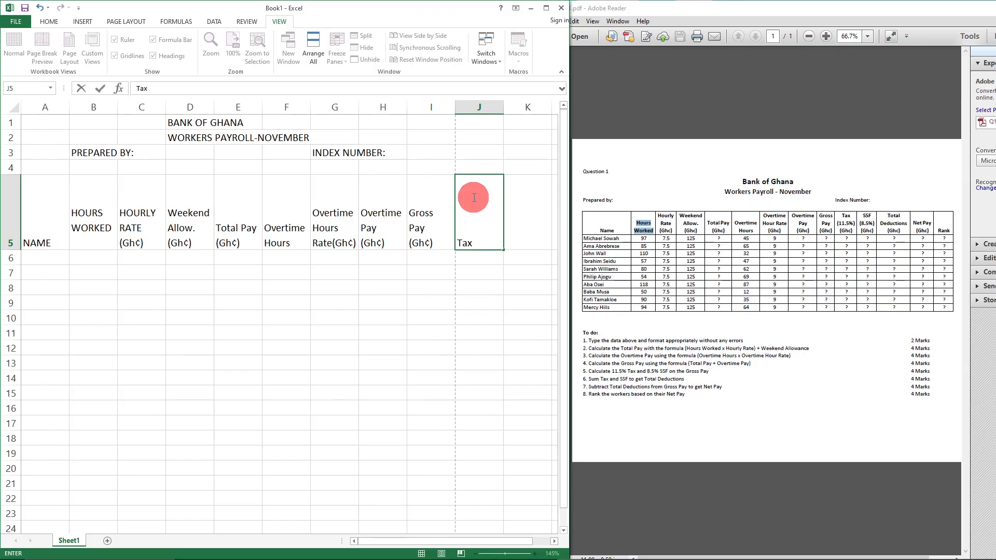
{"action": "key", "text": "alt+Return"}
{"action": "type", "text": "(11.5%"}
{"action": "key", "text": "BackSpace"}
{"action": "type", "text": "%"}
{"action": "key", "text": "BackSpace"}
{"action": "type", "text": "%"}
{"action": "type", "text": ")"}
{"action": "key", "text": "alt+Return"}
{"action": "type", "text": "(G"}
{"action": "key", "text": "BackSpace"}
{"action": "type", "text": "Gh¢)"}
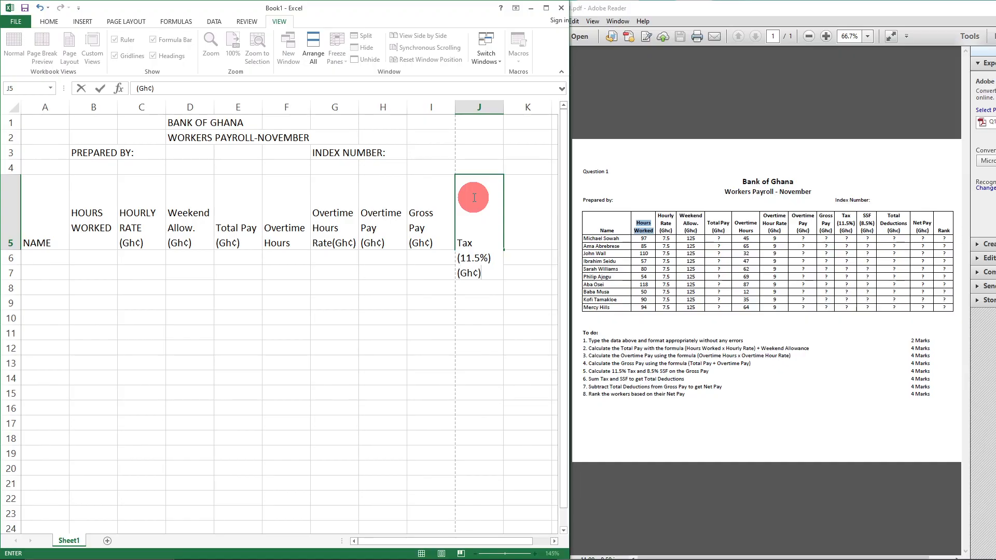
- Enter SSF / (8.5%) / (Gh¢) on three lines in K5
{"action": "left_click", "coordinate": [512, 205]}
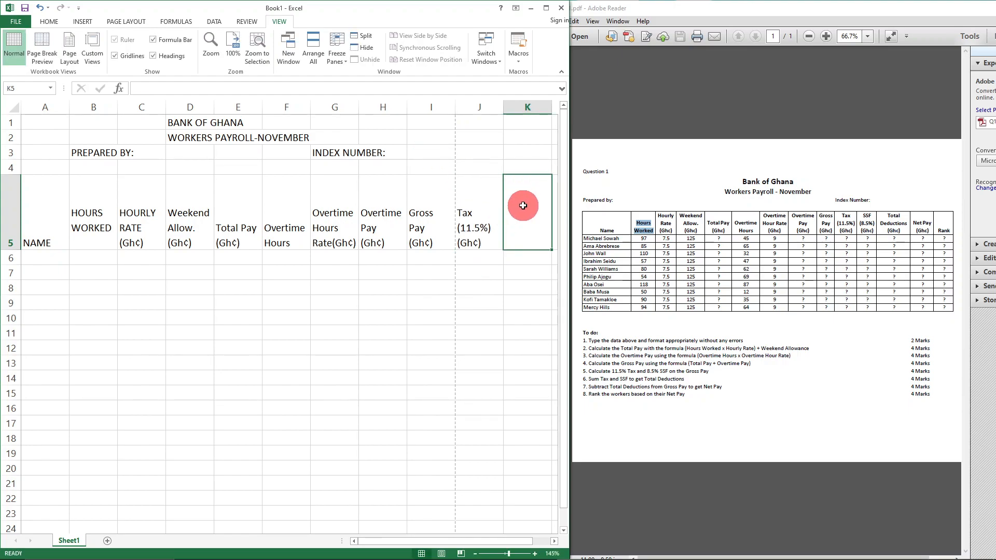
{"action": "scroll", "coordinate": [524, 206], "scroll_direction": "up", "scroll_amount": 2, "text": "ctrl"}
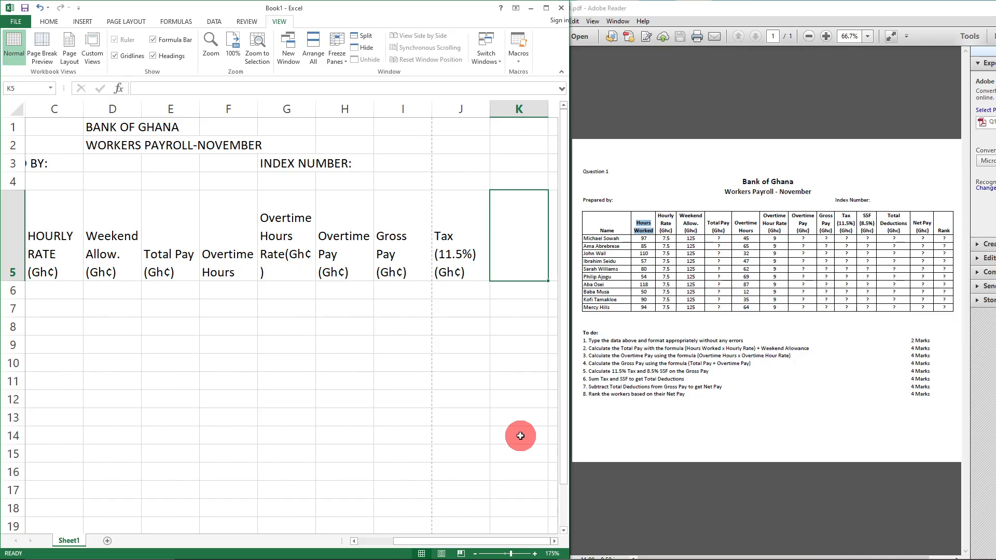
{"action": "type", "text": "SSF"}
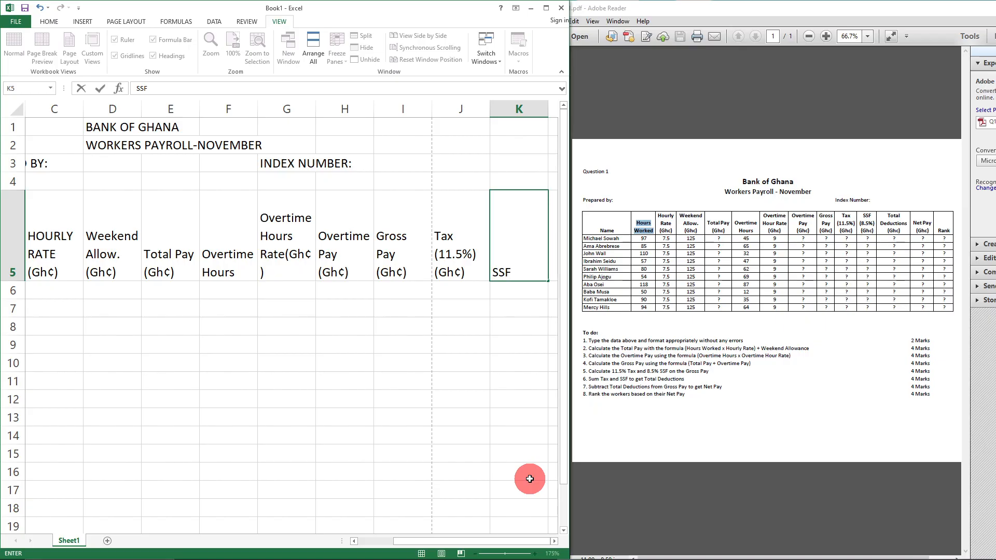
{"action": "key", "text": "alt+Return"}
{"action": "type", "text": "(8.5%)"}
{"action": "key", "text": "alt"}
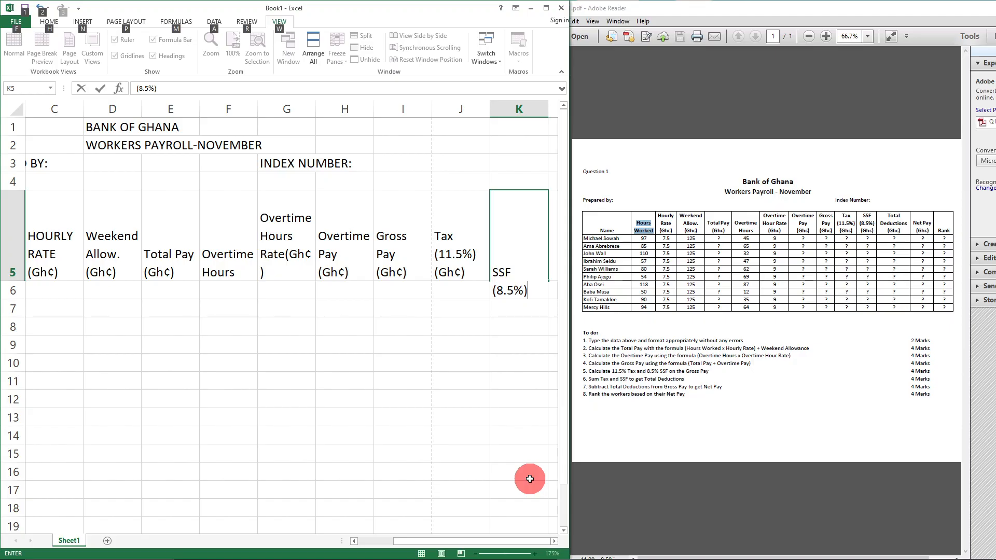
{"action": "key", "text": "alt+Return"}
{"action": "type", "text": "("}
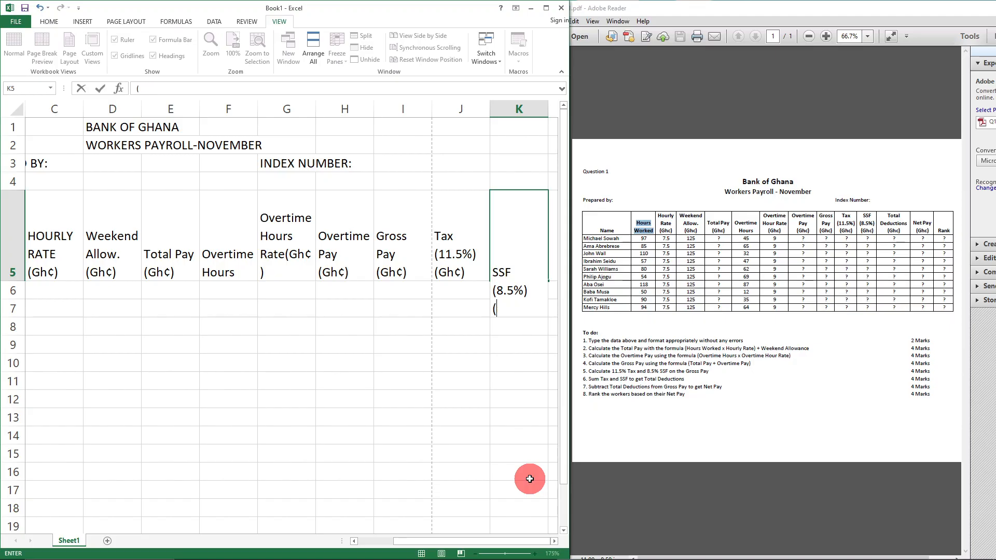
{"action": "type", "text": "Gh¢)"}
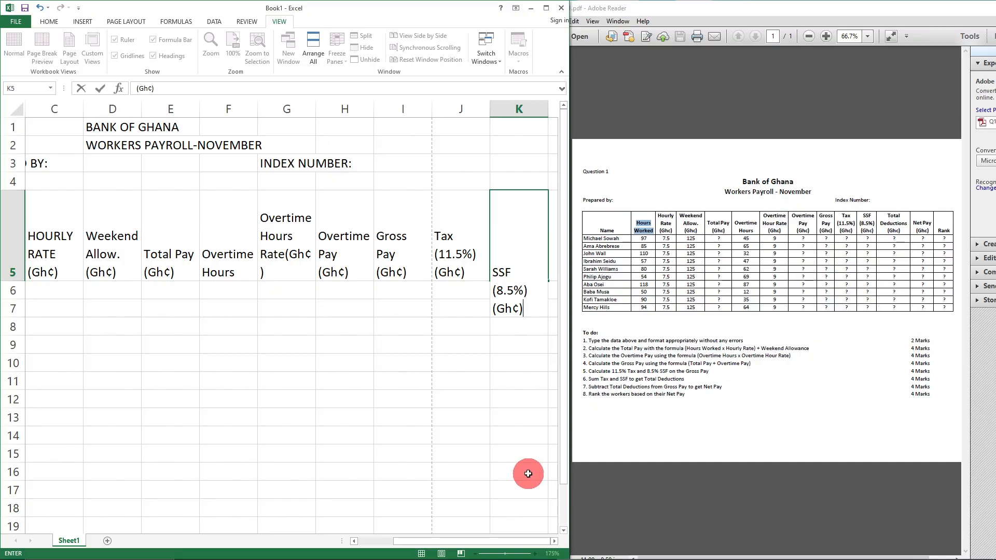
{"action": "left_click", "coordinate": [428, 379]}
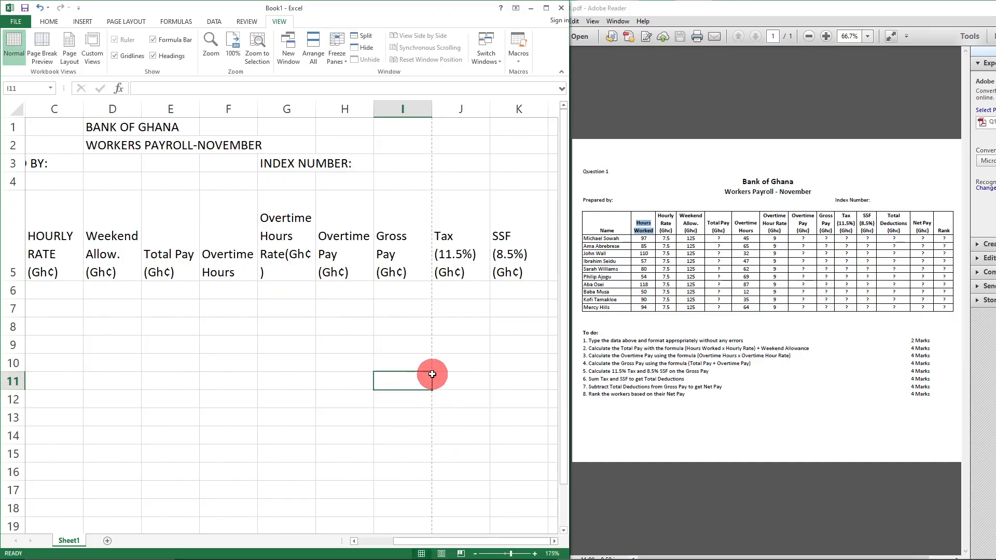
{"action": "scroll", "coordinate": [432, 374], "scroll_direction": "down", "scroll_amount": 2}
{"action": "scroll", "coordinate": [432, 374], "scroll_direction": "down", "scroll_amount": 2}
{"action": "scroll", "coordinate": [430, 372], "scroll_direction": "up", "scroll_amount": 1}
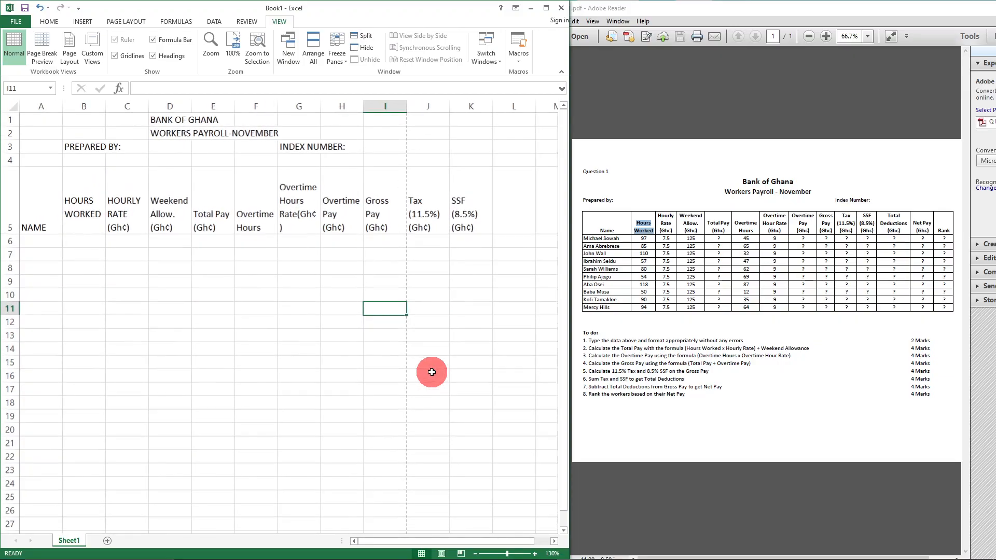
{"action": "left_click", "coordinate": [524, 200]}
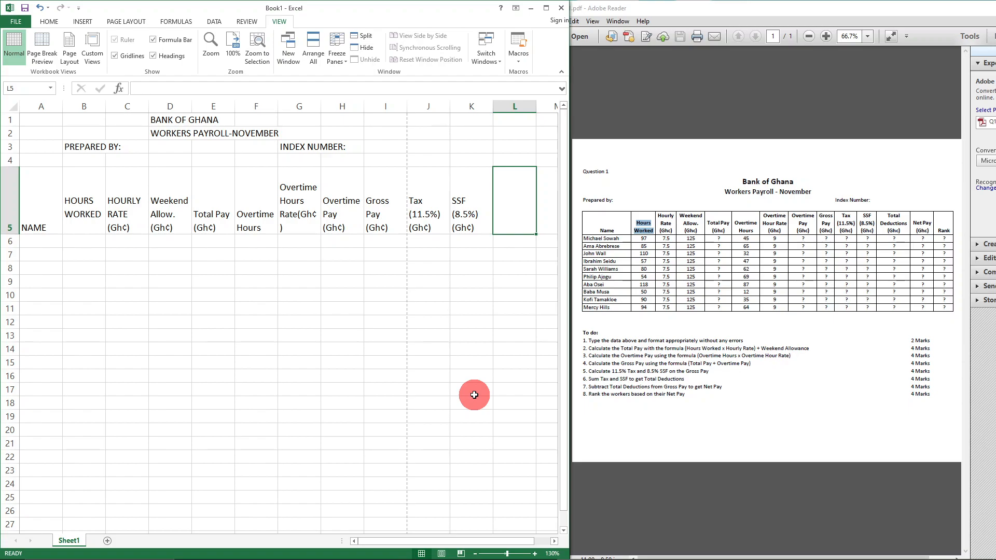
- Enter Total Deductions (Gh¢) on three lines in L5, correcting typos
{"action": "double_click", "coordinate": [512, 189]}
{"action": "type", "text": "Total"}
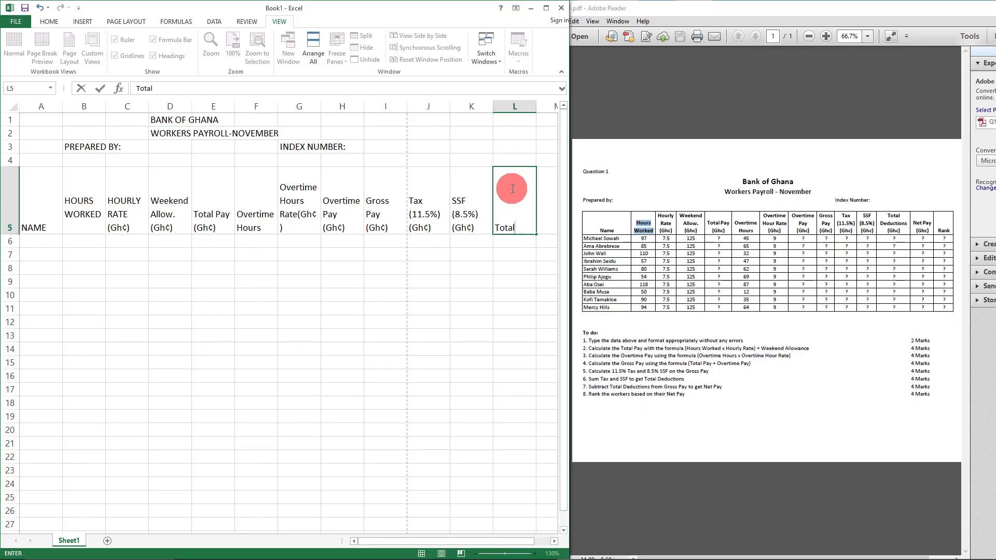
{"action": "key", "text": "alt+Return"}
{"action": "type", "text": "Deductiom"}
{"action": "key", "text": "BackSpace"}
{"action": "type", "text": "n"}
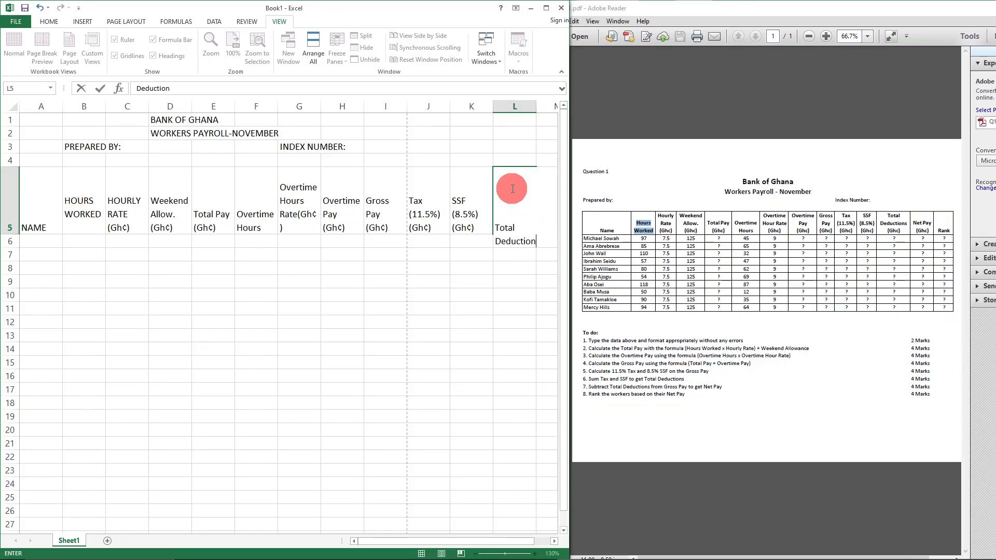
{"action": "type", "text": "s"}
{"action": "key", "text": "alt+Return"}
{"action": "type", "text": "(GH"}
{"action": "key", "text": "BackSpace"}
{"action": "type", "text": "h¢)"}
- Enter Net Pay (Gh¢) in M5 and begin Rank in N5
{"action": "key", "text": "Tab"}
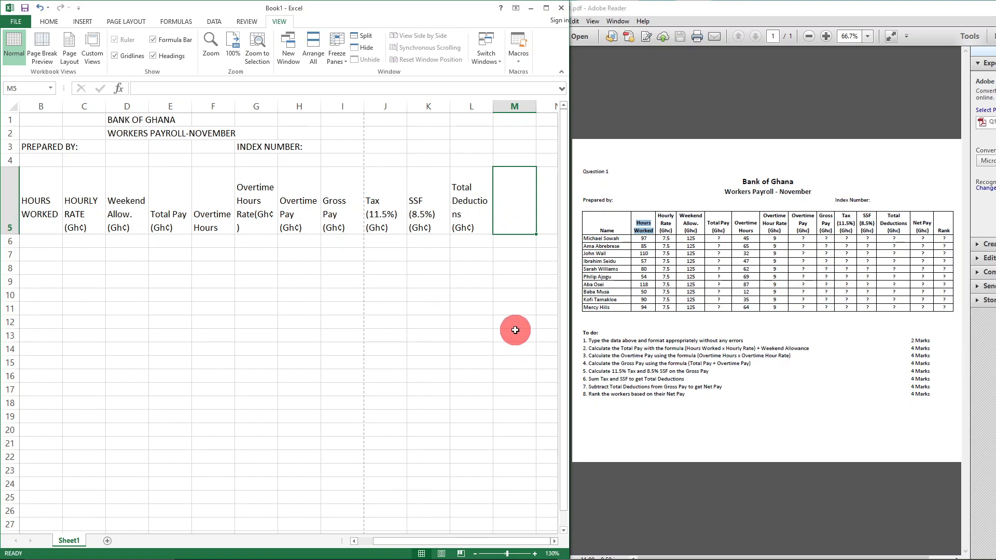
{"action": "type", "text": "M"}
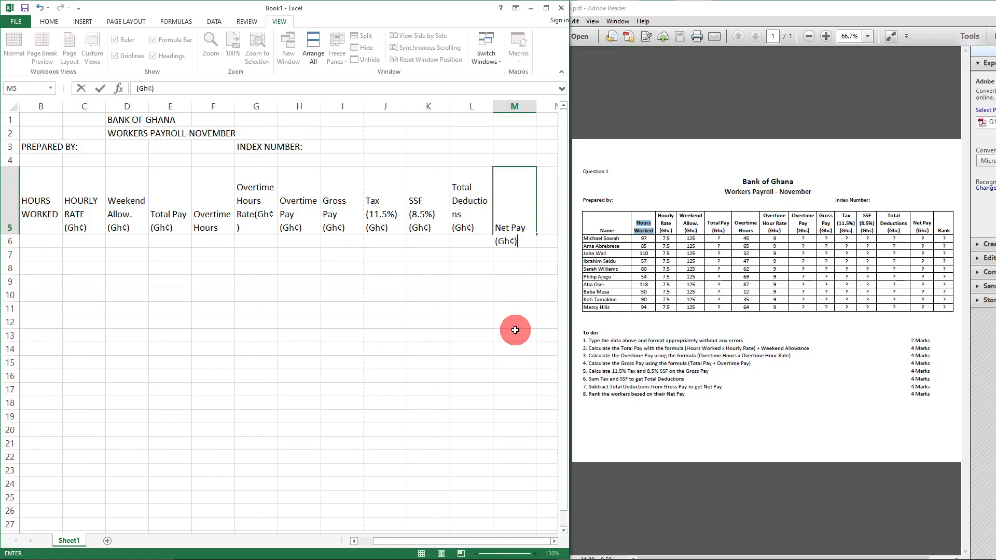
{"action": "key", "text": "Tab"}
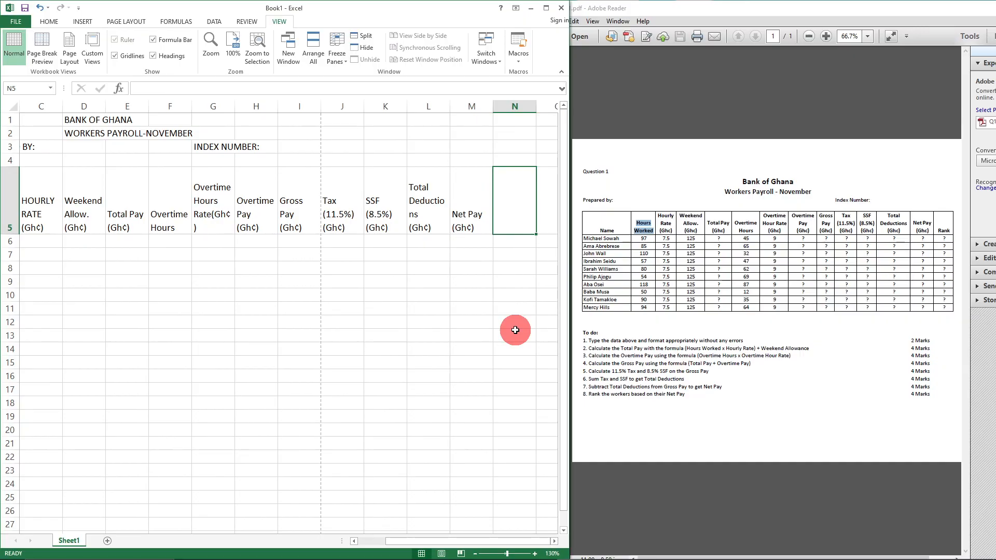
{"action": "type", "text": "Rank"}
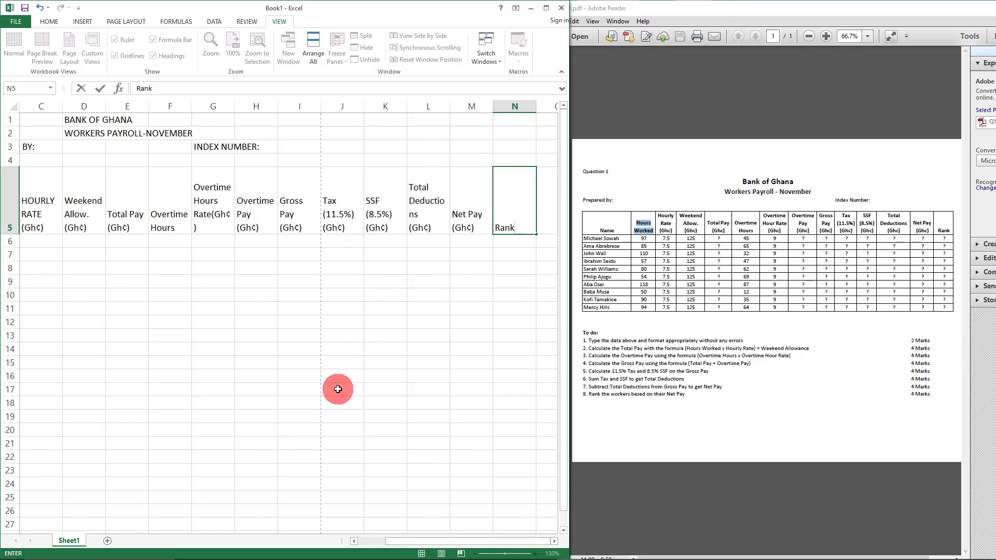
- Commit Rank in N5 and zoom to review the complete header row
{"action": "left_click", "coordinate": [334, 351]}
{"action": "scroll", "coordinate": [340, 329], "scroll_direction": "down", "scroll_amount": 5, "text": "ctrl"}
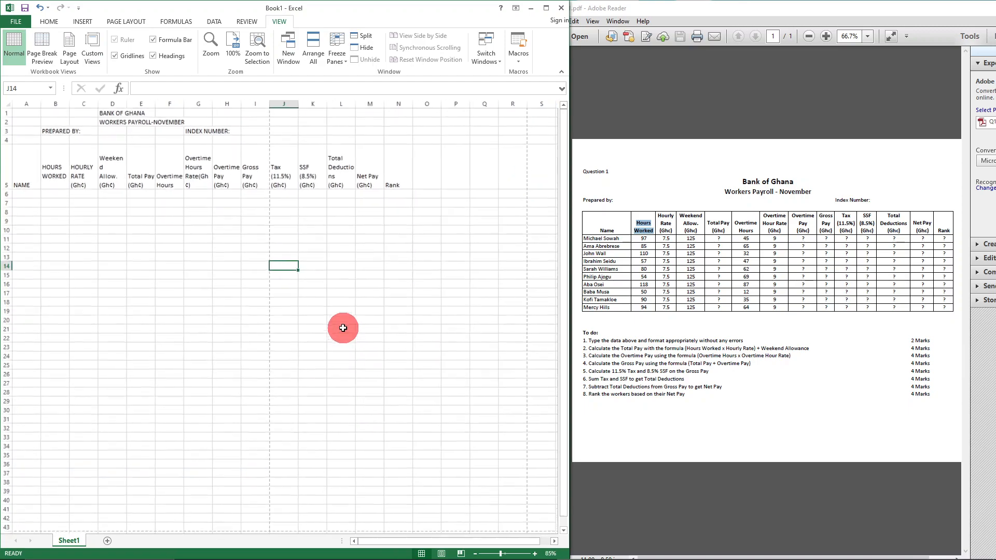
{"action": "scroll", "coordinate": [343, 328], "scroll_direction": "up", "scroll_amount": 5, "text": "ctrl"}
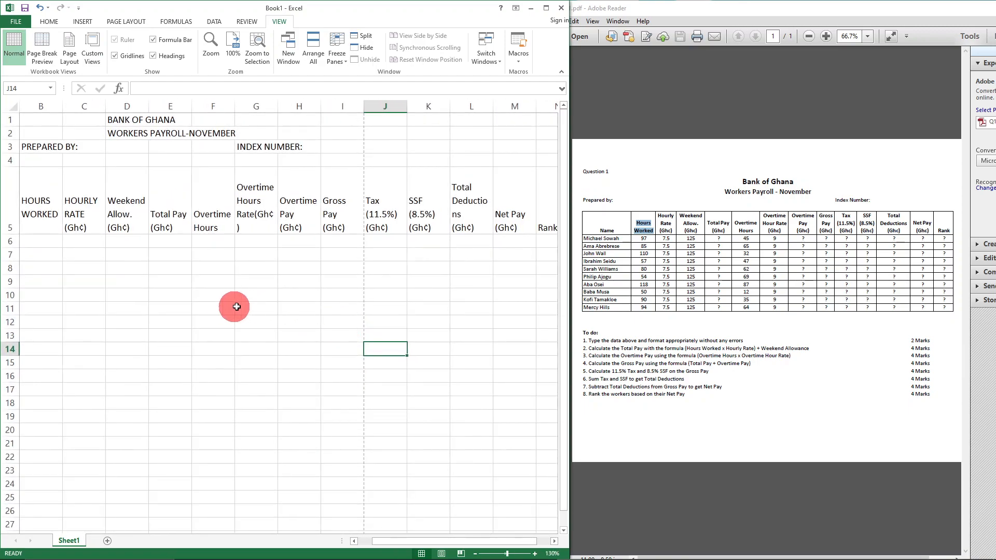
{"action": "scroll", "coordinate": [241, 305], "scroll_direction": "down", "scroll_amount": 1, "text": "ctrl"}
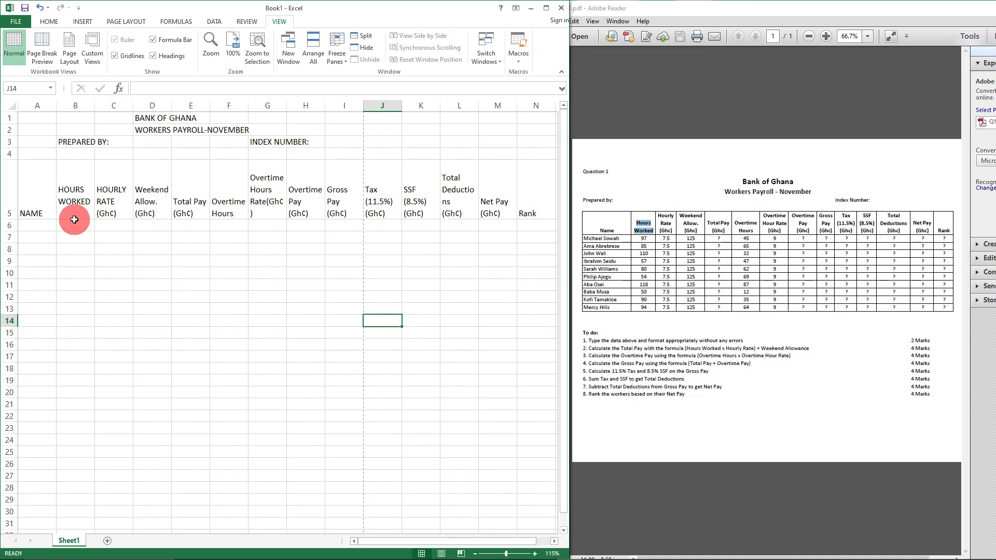
- Format headings A5:N5 in Times New Roman, size 12
{"action": "left_click_drag", "start_coordinate": [25, 160], "coordinate": [556, 215]}
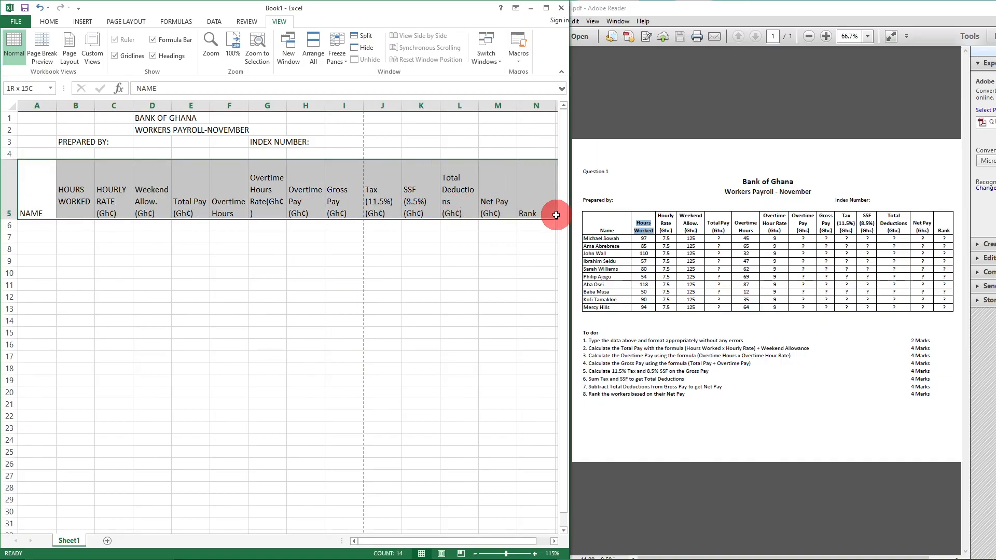
{"action": "left_click", "coordinate": [50, 21]}
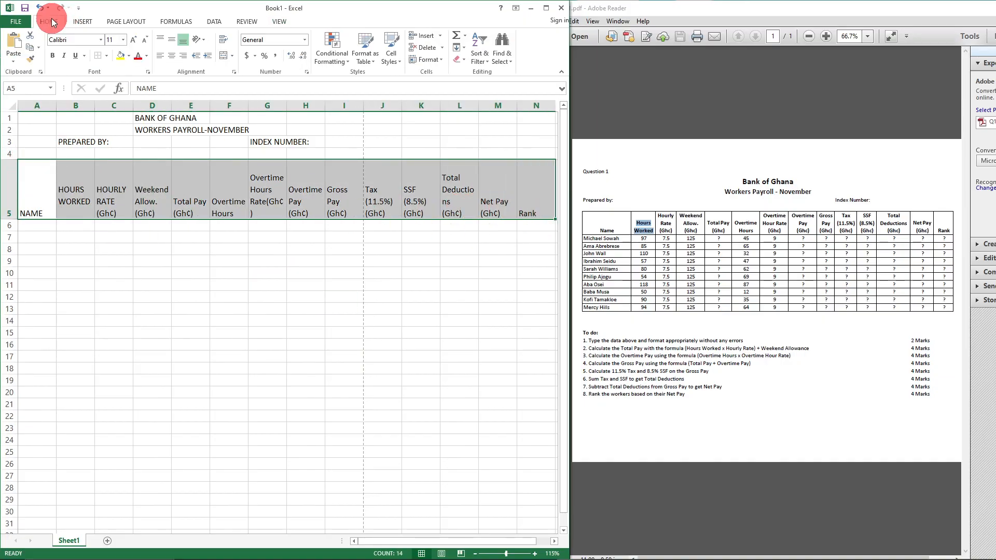
{"action": "left_click", "coordinate": [102, 39]}
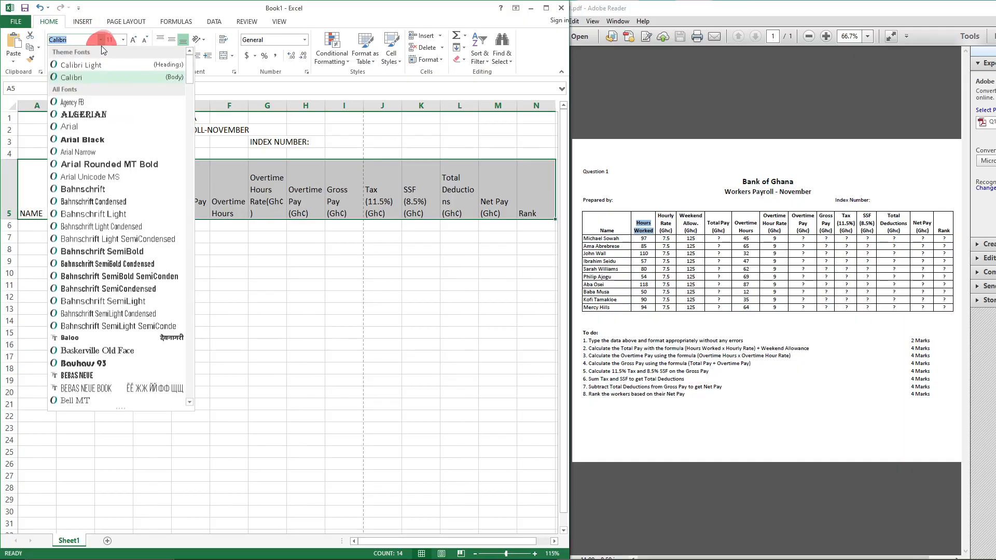
{"action": "type", "text": "Times New Roman"}
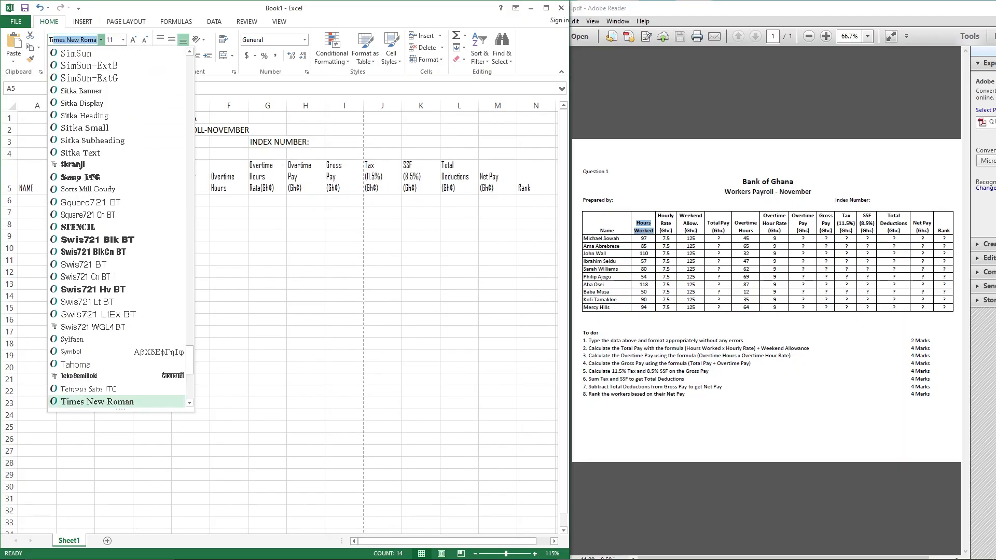
{"action": "key", "text": "Return"}
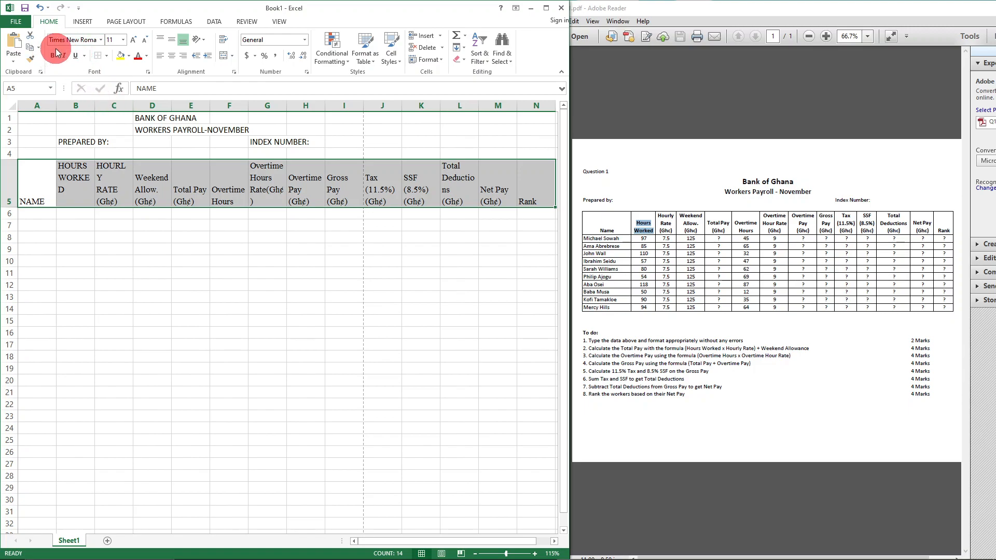
{"action": "left_click", "coordinate": [123, 42]}
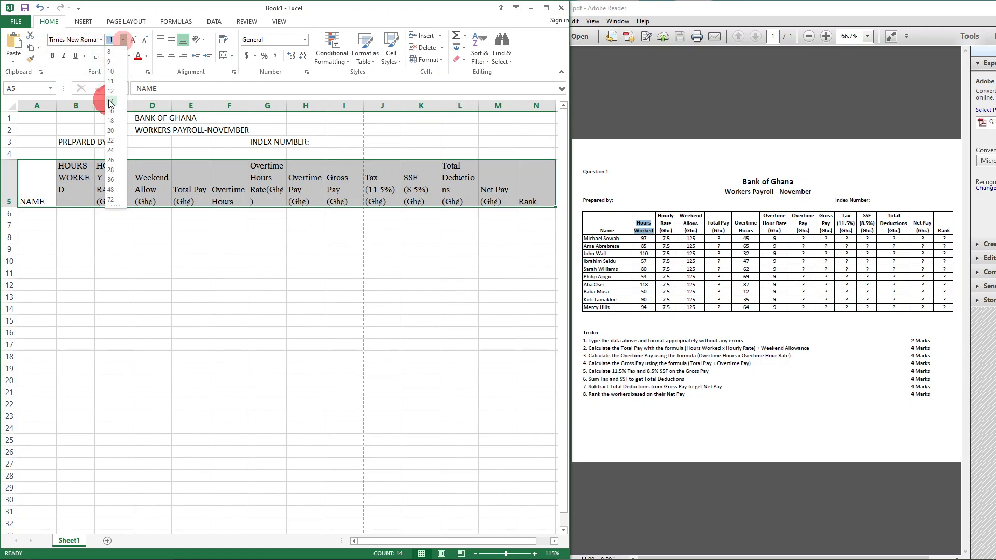
{"action": "left_click", "coordinate": [110, 90]}
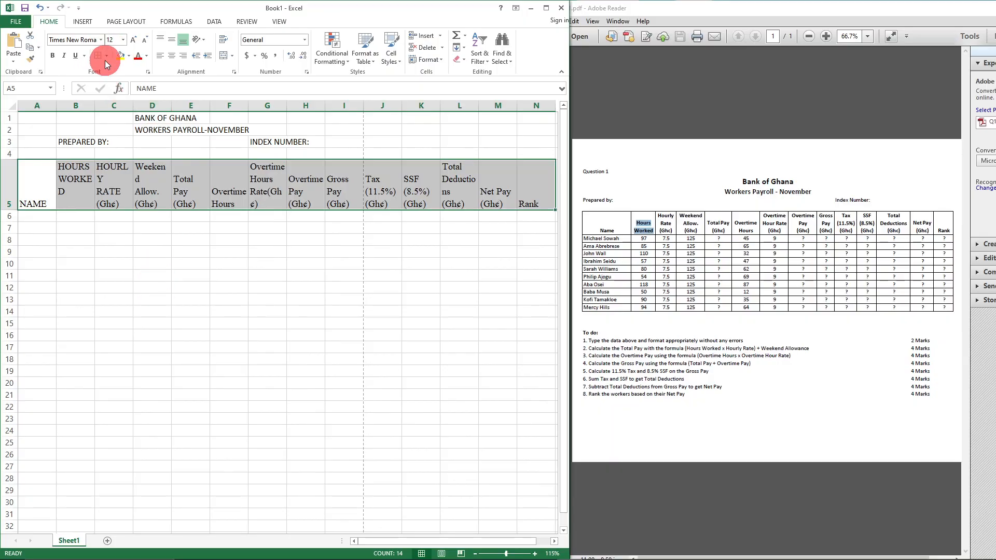
{"action": "left_click", "coordinate": [140, 284]}
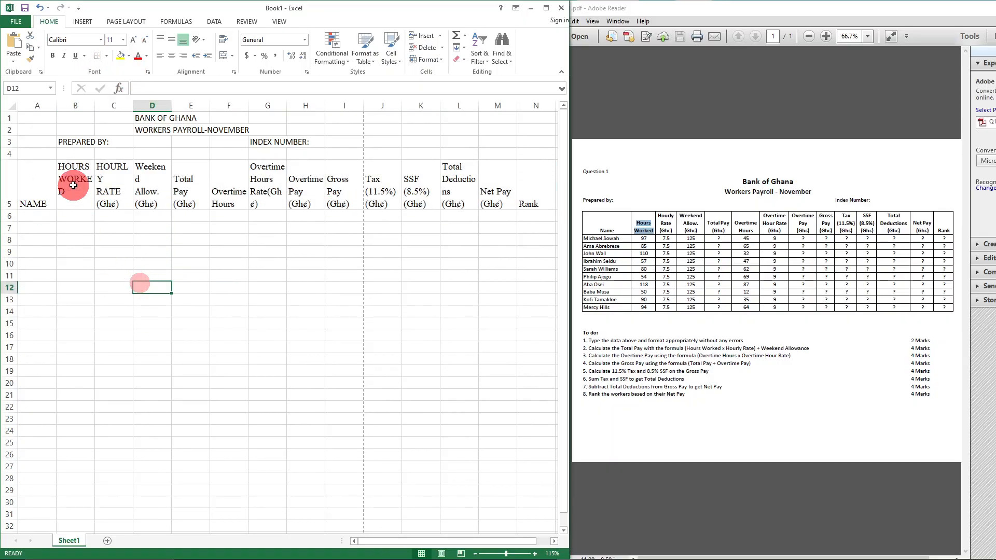
- Widen columns B, C and D so HOURS WORKED, HOURLY RATE and Weekend fit, then maximize Excel
{"action": "left_click_drag", "start_coordinate": [95, 103], "coordinate": [112, 105]}
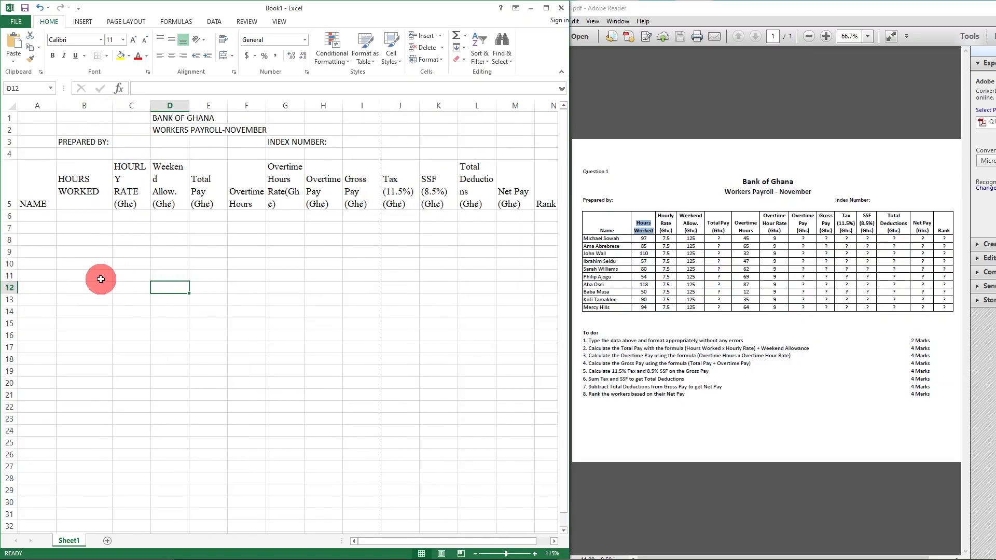
{"action": "left_click", "coordinate": [76, 183]}
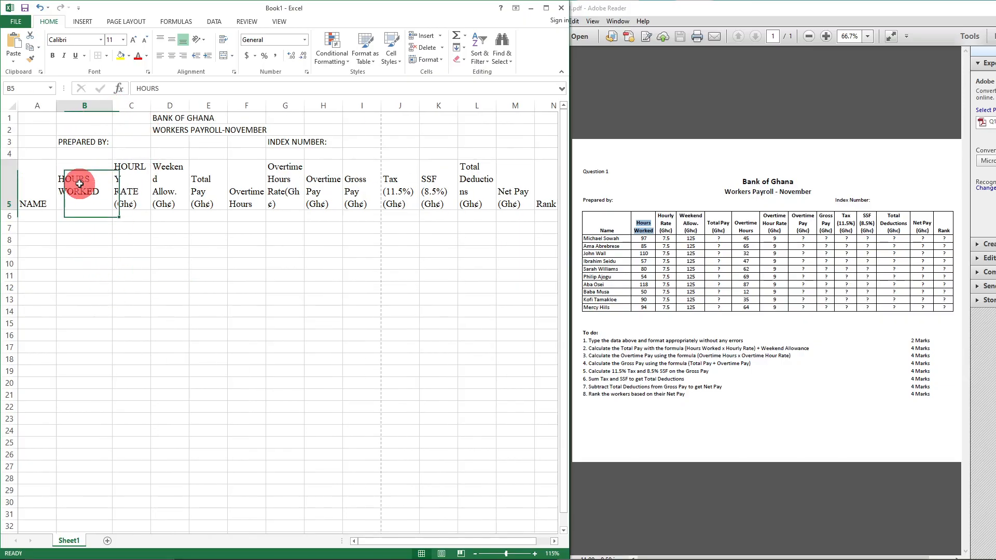
{"action": "left_click", "coordinate": [132, 176]}
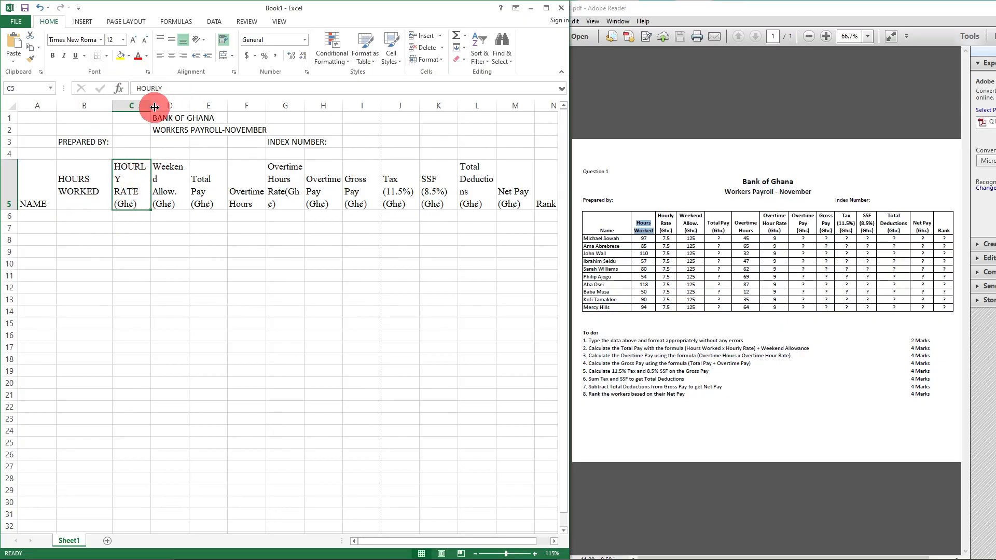
{"action": "left_click_drag", "start_coordinate": [152, 104], "coordinate": [161, 107]}
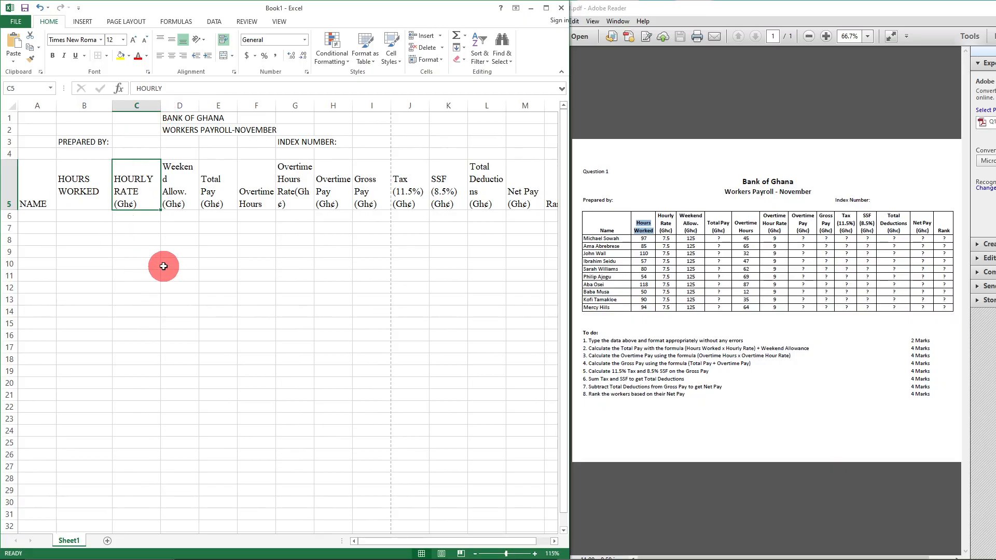
{"action": "left_click_drag", "start_coordinate": [199, 105], "coordinate": [209, 105]}
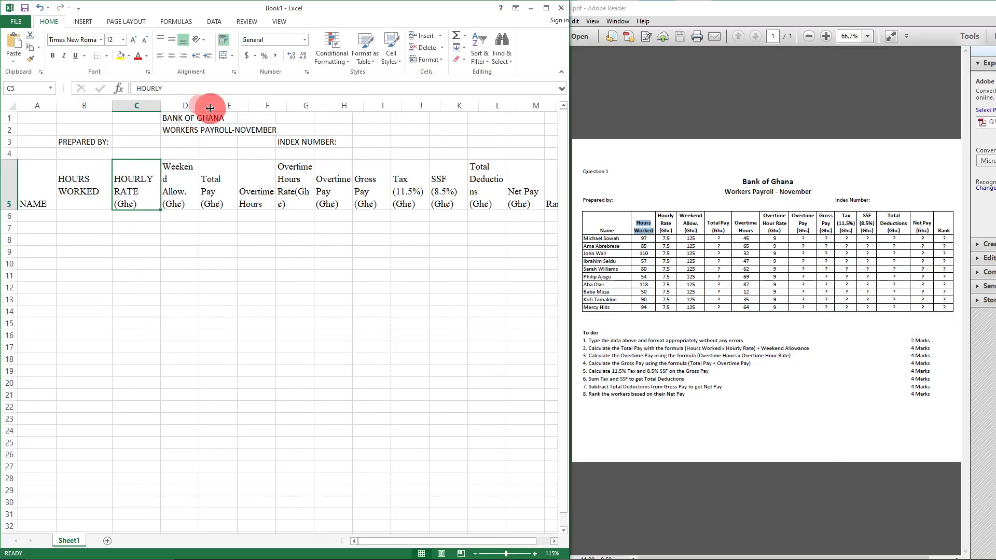
{"action": "left_click", "coordinate": [546, 8]}
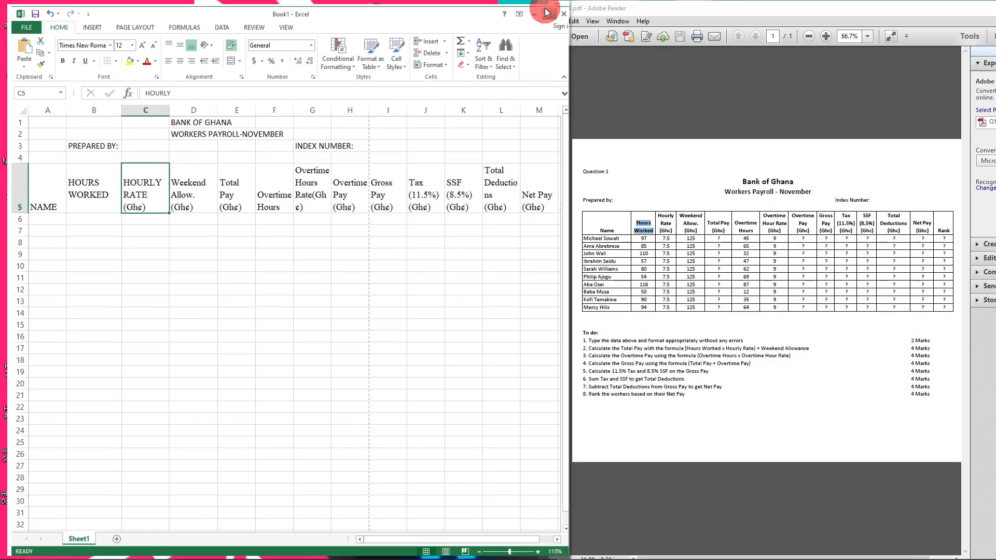
- Make the D1:F2 titles bold Times New Roman, size 12
{"action": "scroll", "coordinate": [404, 321], "scroll_direction": "up", "scroll_amount": 6, "text": "ctrl"}
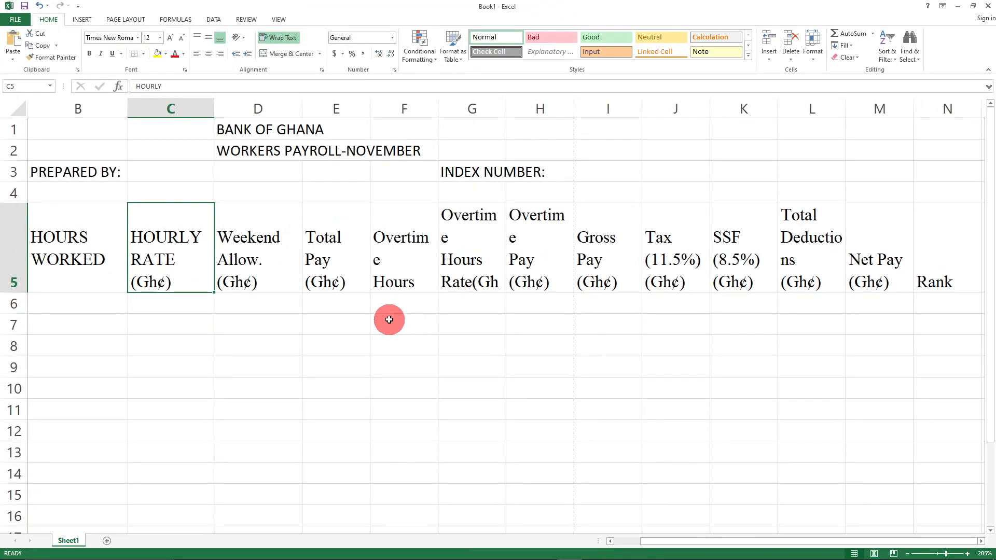
{"action": "left_click", "coordinate": [334, 368]}
{"action": "left_click_drag", "start_coordinate": [218, 126], "coordinate": [395, 150]}
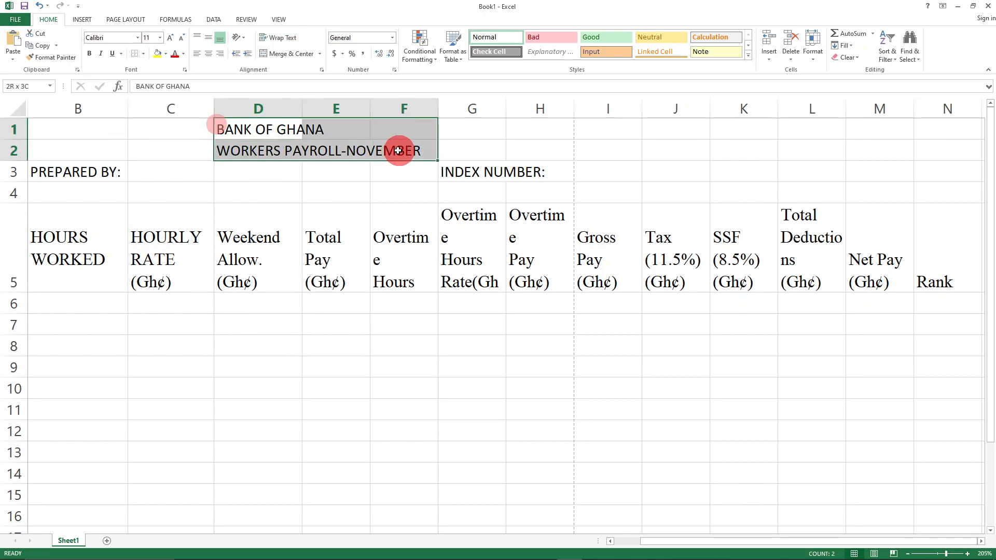
{"action": "left_click", "coordinate": [90, 53]}
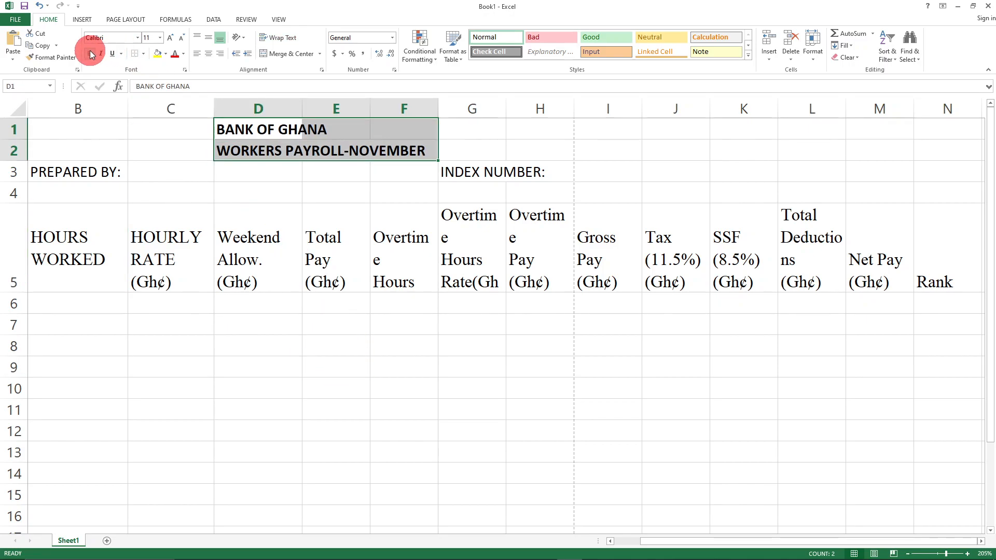
{"action": "left_click", "coordinate": [138, 38]}
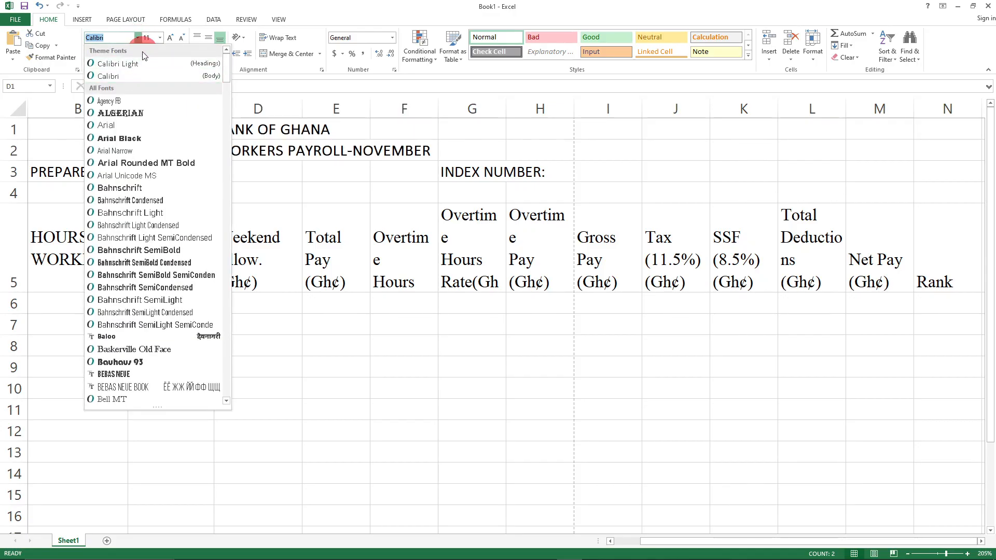
{"action": "type", "text": "Times New Roman"}
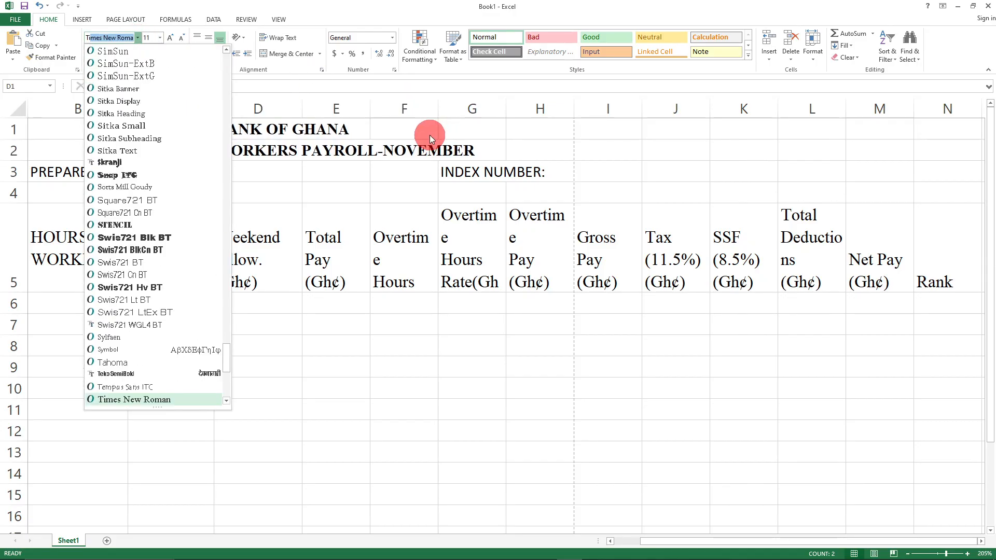
{"action": "key", "text": "Return"}
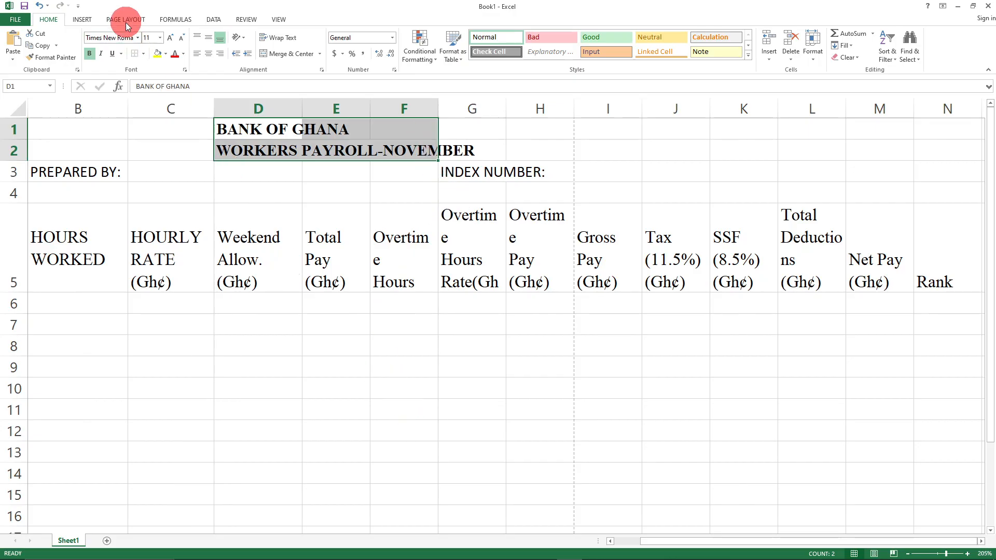
{"action": "left_click", "coordinate": [159, 39]}
{"action": "left_click", "coordinate": [148, 90]}
- Add leading spaces before BANK OF GHANA in D1 to centre it over the payroll title
{"action": "left_click", "coordinate": [413, 406]}
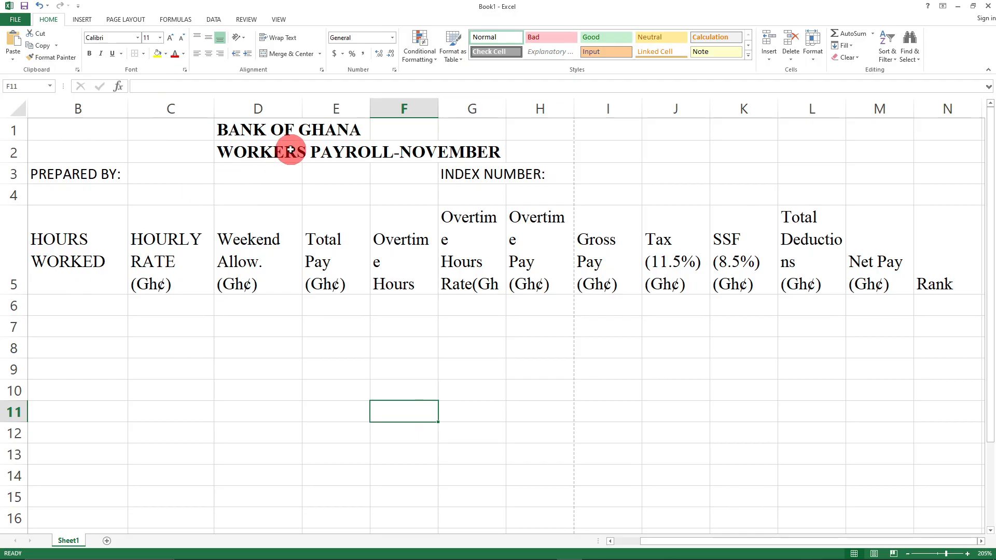
{"action": "left_click", "coordinate": [278, 131]}
{"action": "left_click", "coordinate": [138, 86]}
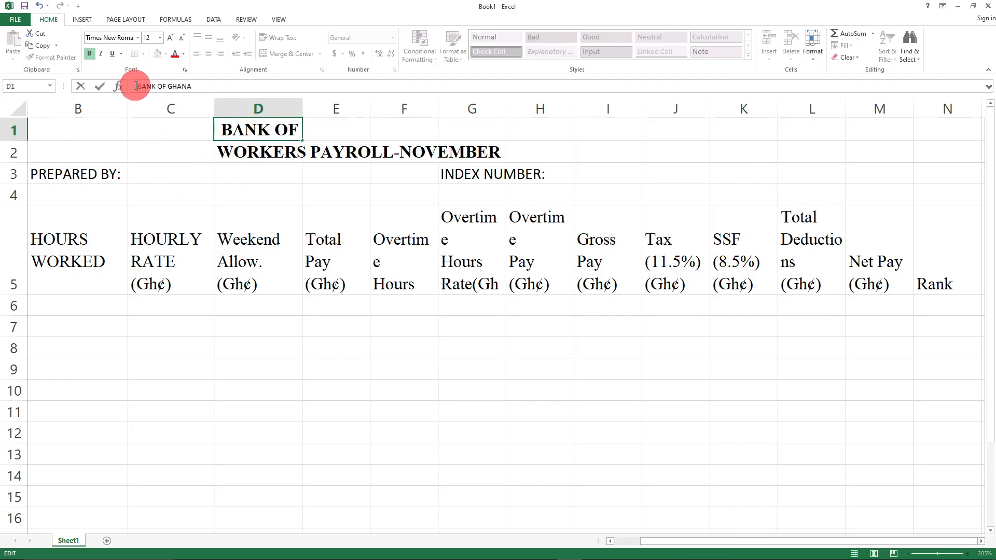
{"action": "left_click", "coordinate": [389, 420]}
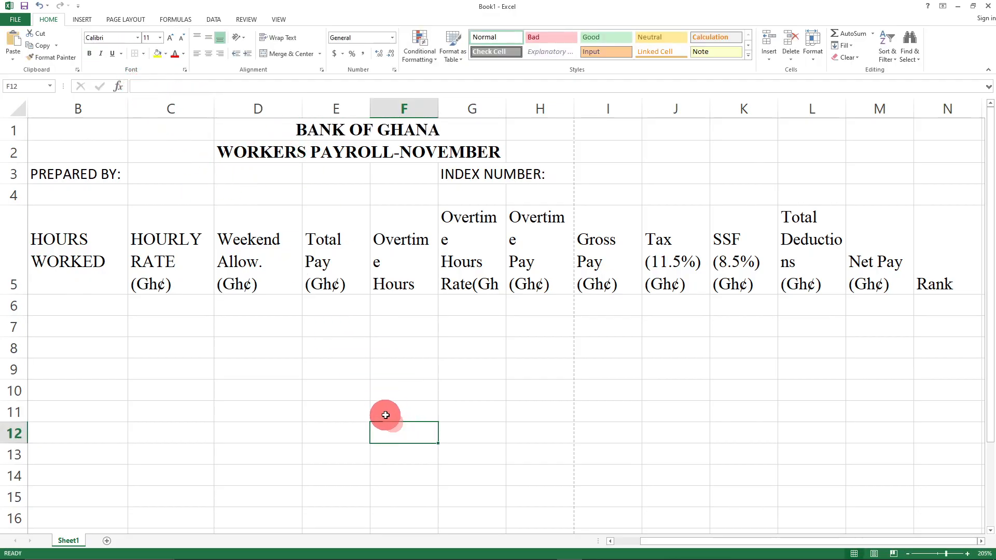
{"action": "left_click", "coordinate": [307, 130]}
{"action": "left_click", "coordinate": [258, 129]}
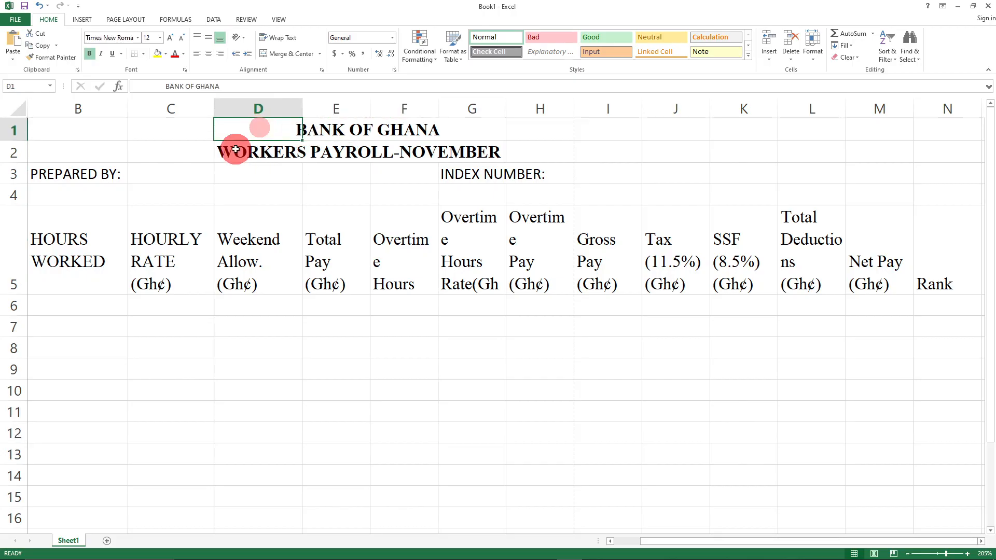
{"action": "left_click", "coordinate": [166, 87]}
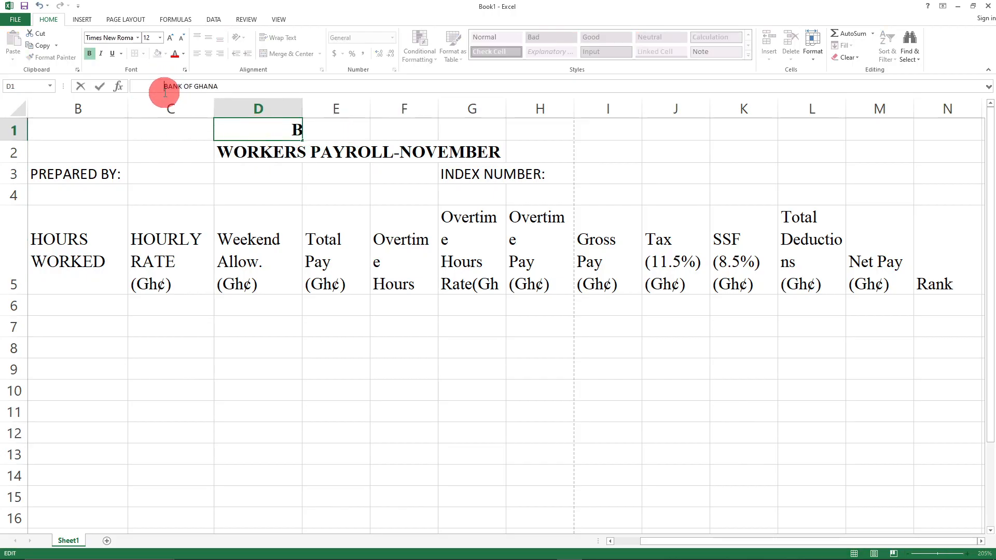
{"action": "left_click", "coordinate": [337, 424]}
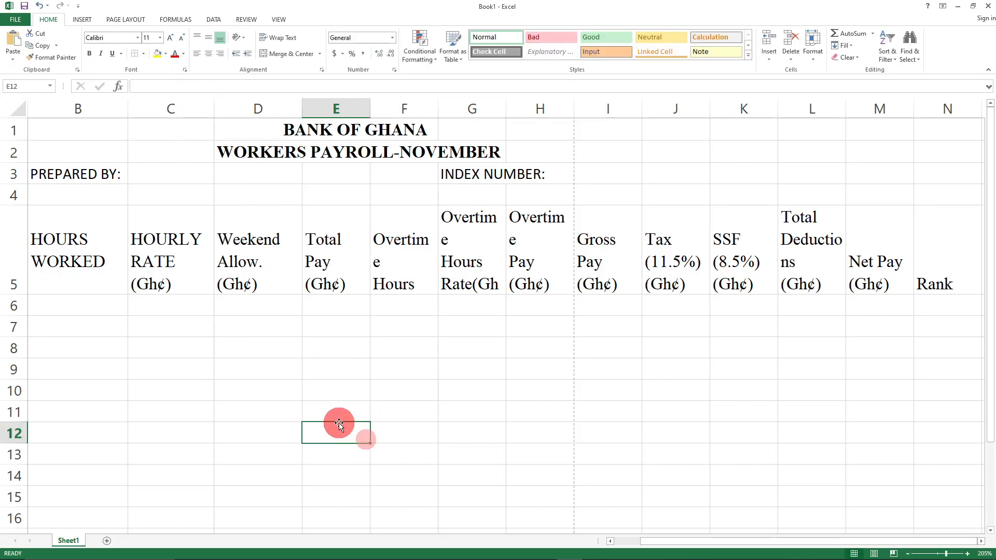
{"action": "left_click", "coordinate": [378, 425]}
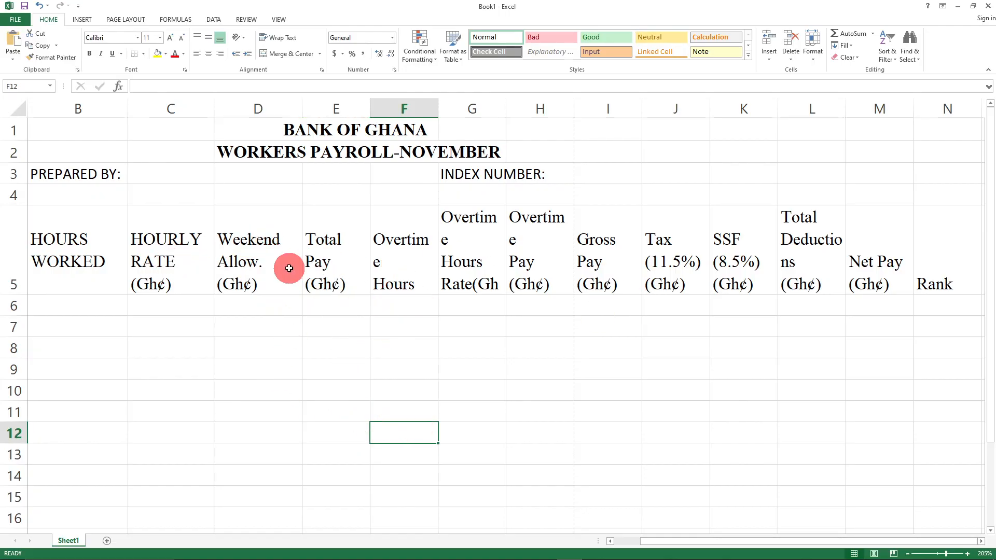
- Widen columns F, G, H and L for the overtime and Total Deductions headings, then tile Excel beside the PDF
{"action": "left_click_drag", "start_coordinate": [438, 106], "coordinate": [450, 111]}
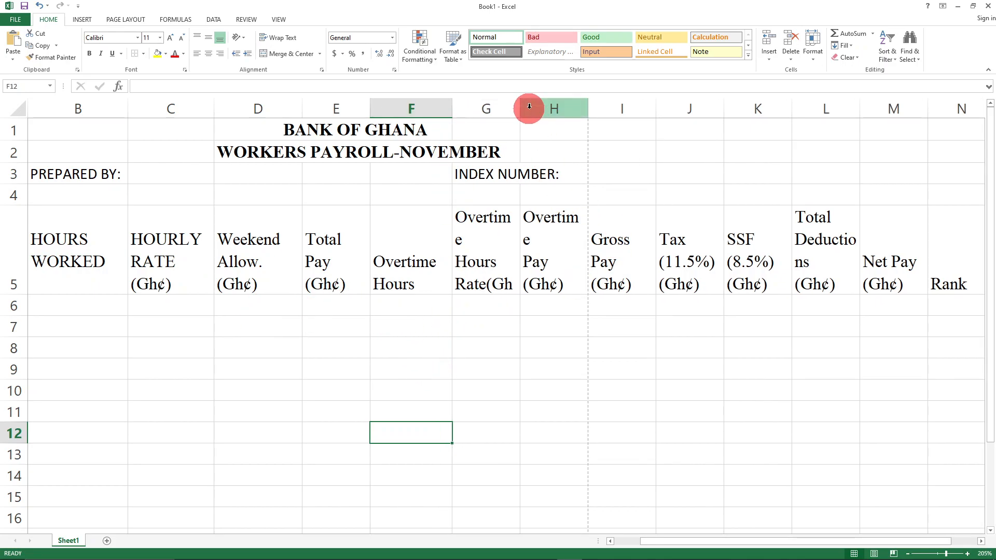
{"action": "left_click_drag", "start_coordinate": [519, 106], "coordinate": [537, 108]}
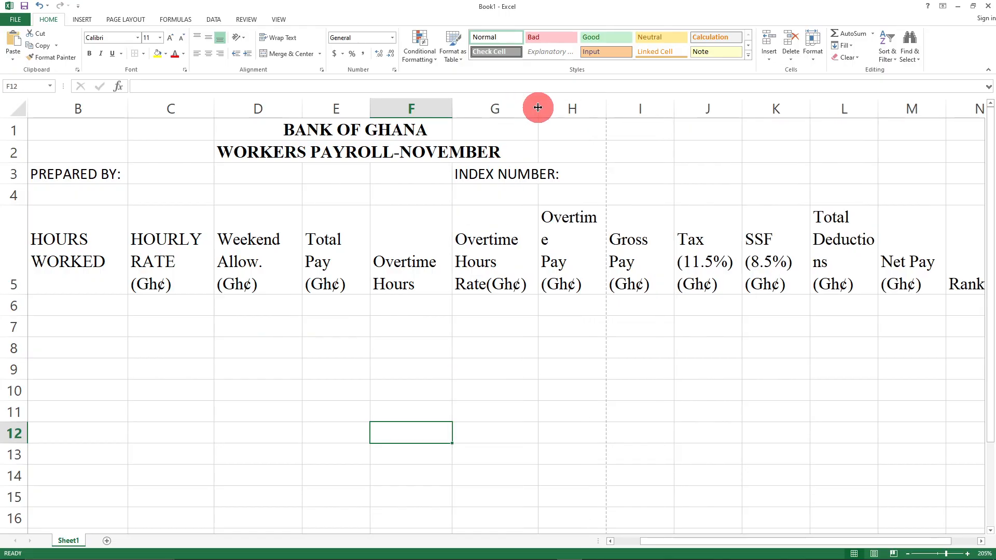
{"action": "left_click_drag", "start_coordinate": [607, 101], "coordinate": [623, 104]}
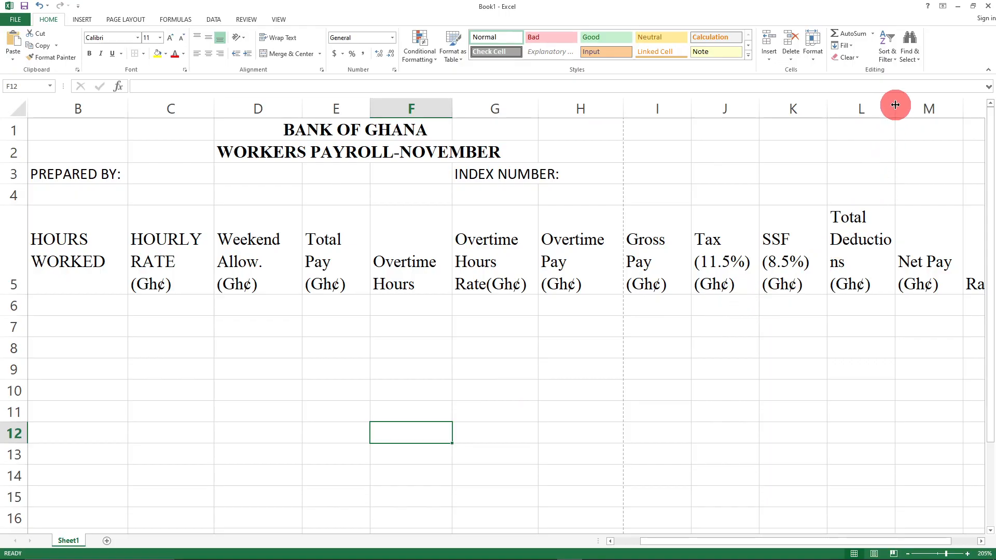
{"action": "left_click_drag", "start_coordinate": [895, 105], "coordinate": [916, 106]}
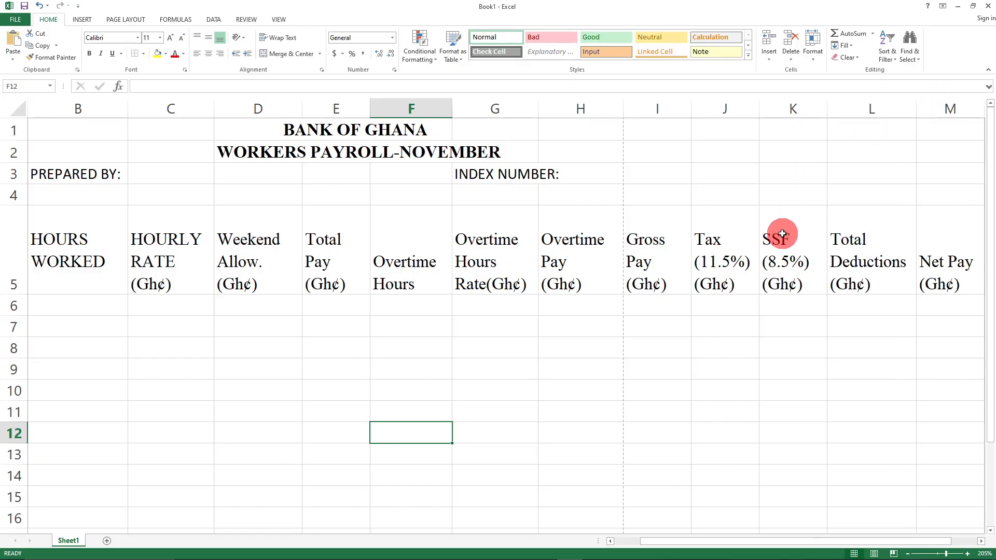
{"action": "left_click_drag", "start_coordinate": [780, 541], "coordinate": [667, 527]}
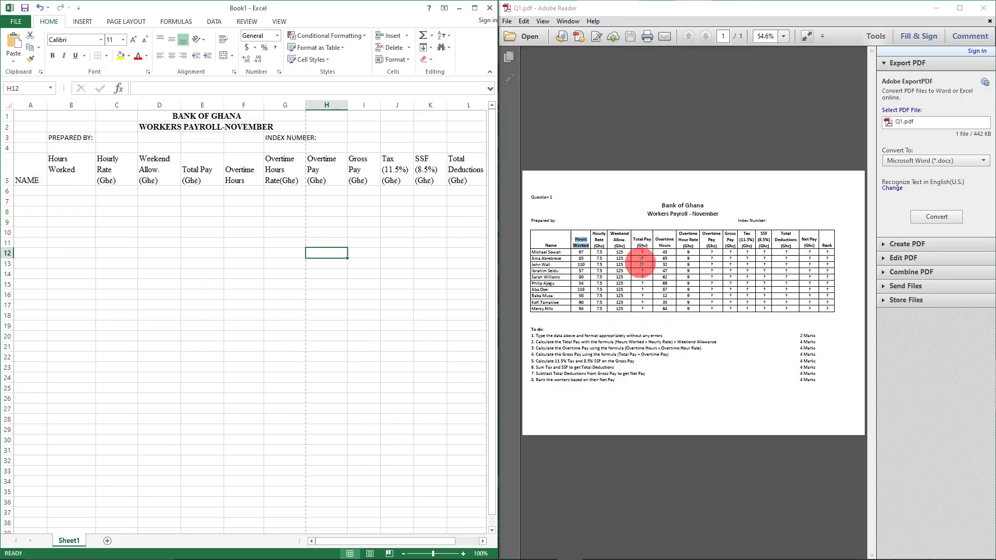
- Zoom the Q1.pdf view to read the Workers Payroll table and task list
{"action": "scroll", "coordinate": [701, 314], "scroll_direction": "up", "scroll_amount": 2}
{"action": "scroll", "coordinate": [701, 314], "scroll_direction": "down", "scroll_amount": 3}
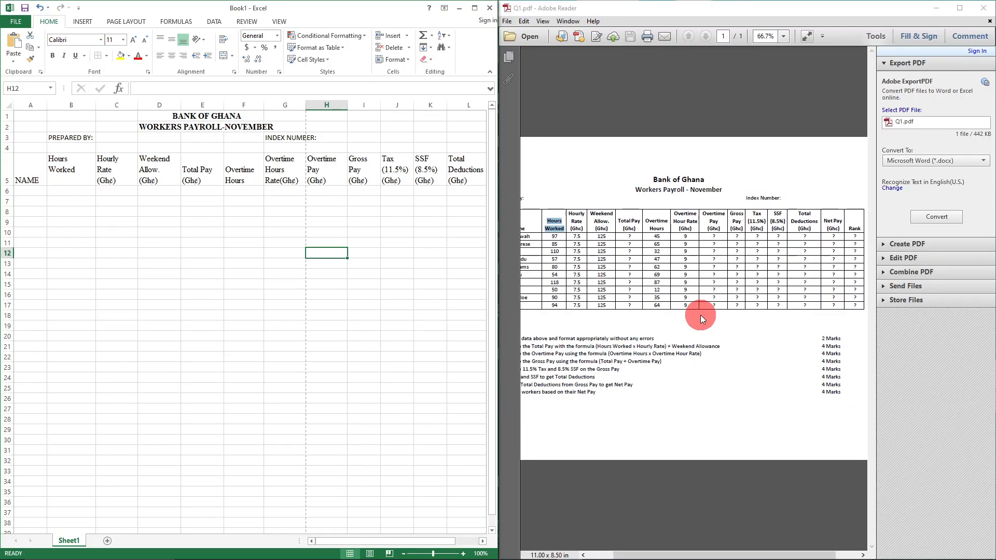
{"action": "scroll", "coordinate": [701, 313], "scroll_direction": "up", "scroll_amount": 2}
{"action": "scroll", "coordinate": [710, 322], "scroll_direction": "down", "scroll_amount": 1}
{"action": "scroll", "coordinate": [721, 332], "scroll_direction": "up", "scroll_amount": 1}
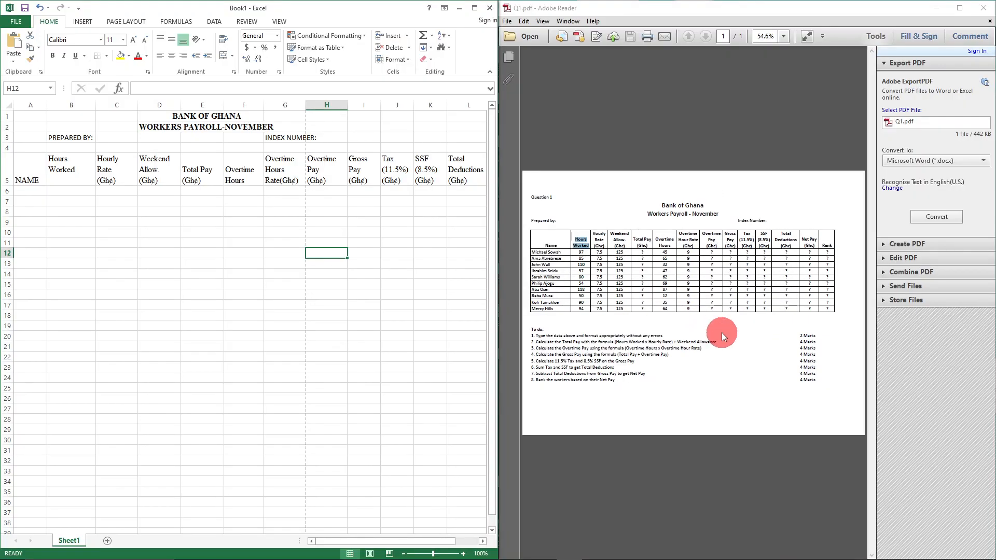
{"action": "scroll", "coordinate": [625, 357], "scroll_direction": "up", "scroll_amount": 1}
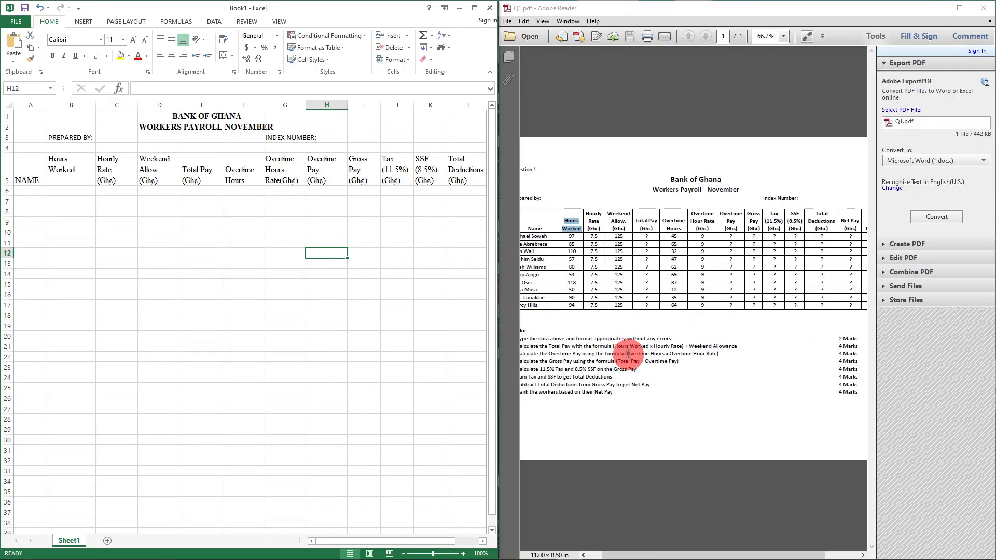
{"action": "scroll", "coordinate": [628, 352], "scroll_direction": "up", "scroll_amount": 1}
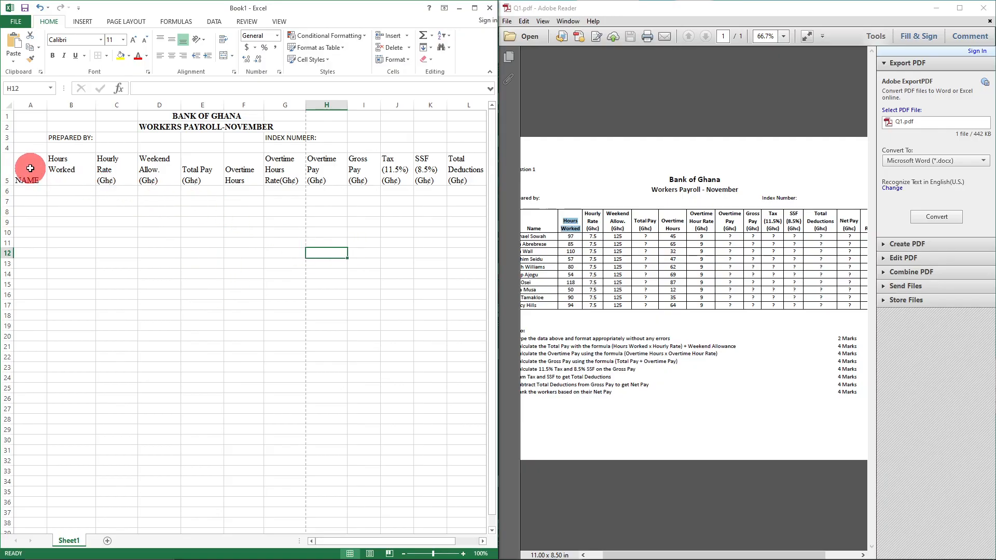
- Select the A5:M5 heading row, then maximize the Excel window
{"action": "left_click_drag", "start_coordinate": [26, 158], "coordinate": [468, 184]}
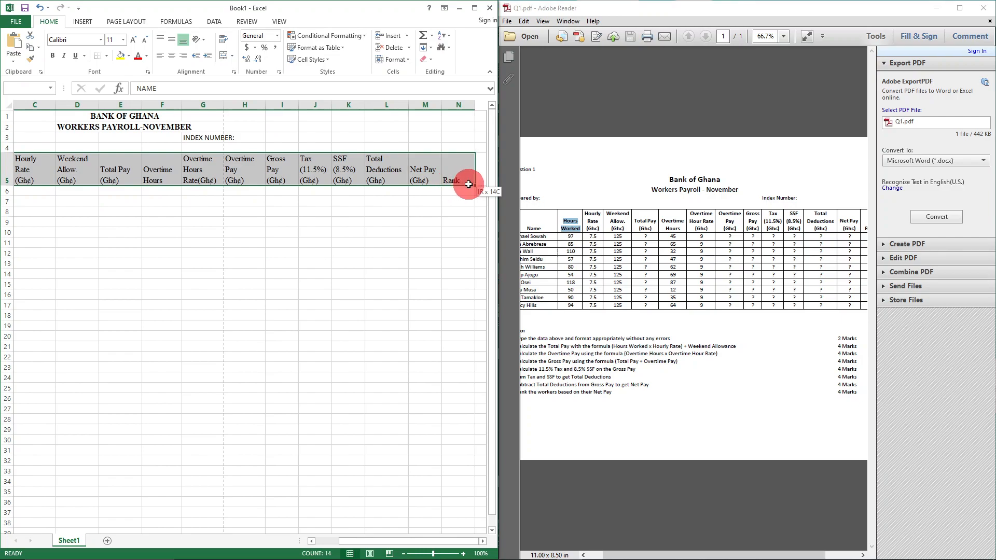
{"action": "left_click_drag", "start_coordinate": [254, 294], "coordinate": [280, 294]}
{"action": "scroll", "coordinate": [349, 305], "scroll_direction": "up", "scroll_amount": 5}
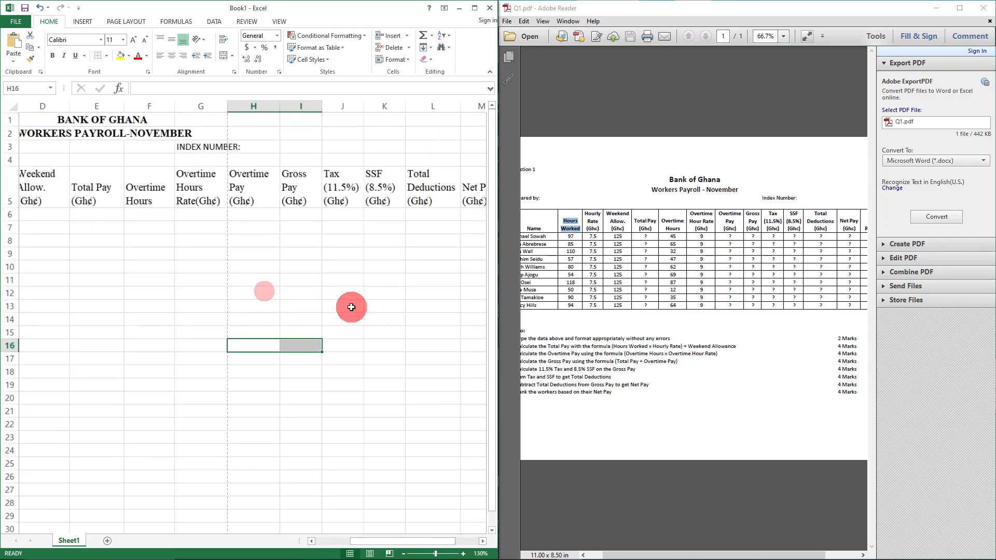
{"action": "scroll", "coordinate": [352, 304], "scroll_direction": "up", "scroll_amount": 2}
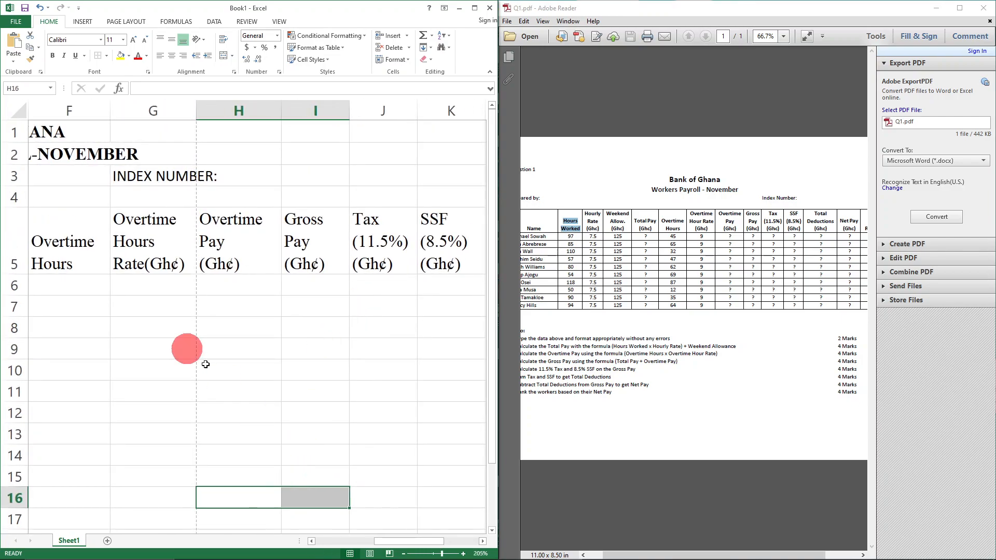
{"action": "scroll", "coordinate": [159, 384], "scroll_direction": "up", "scroll_amount": 2}
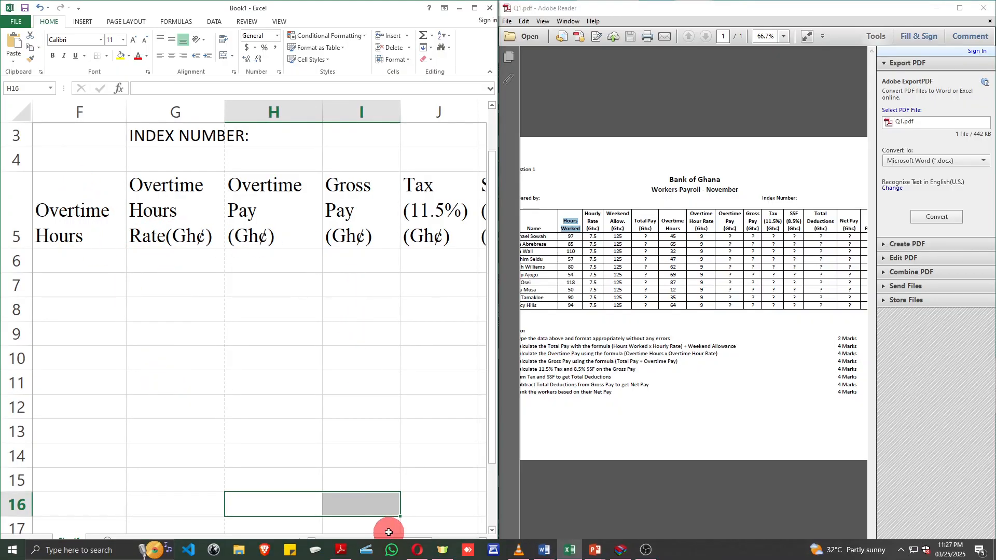
{"action": "left_click_drag", "start_coordinate": [412, 540], "coordinate": [438, 528]}
{"action": "left_click", "coordinate": [474, 8]}
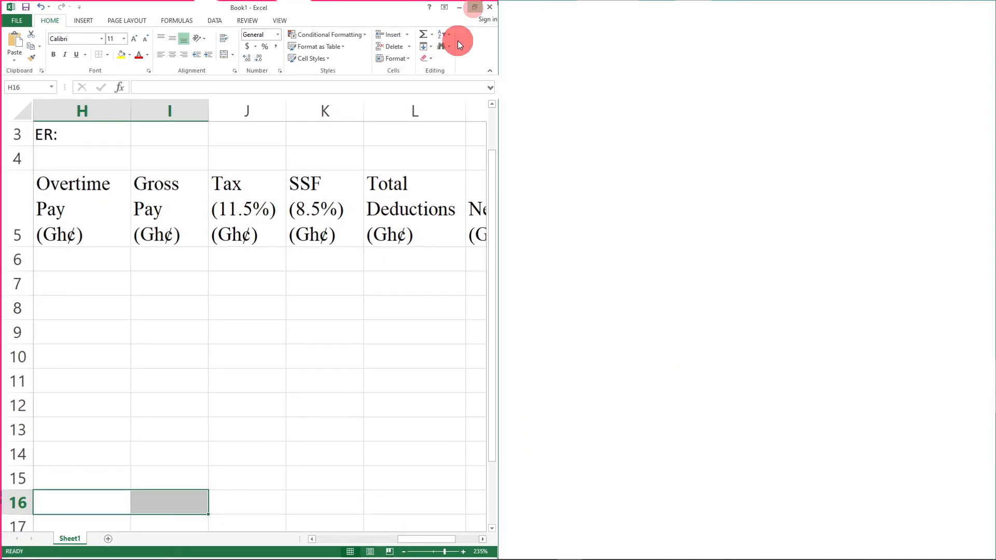
- Zoom the payroll sheet in and out while it sits beside the question PDF
{"action": "scroll", "coordinate": [515, 380], "scroll_direction": "down", "scroll_amount": 1}
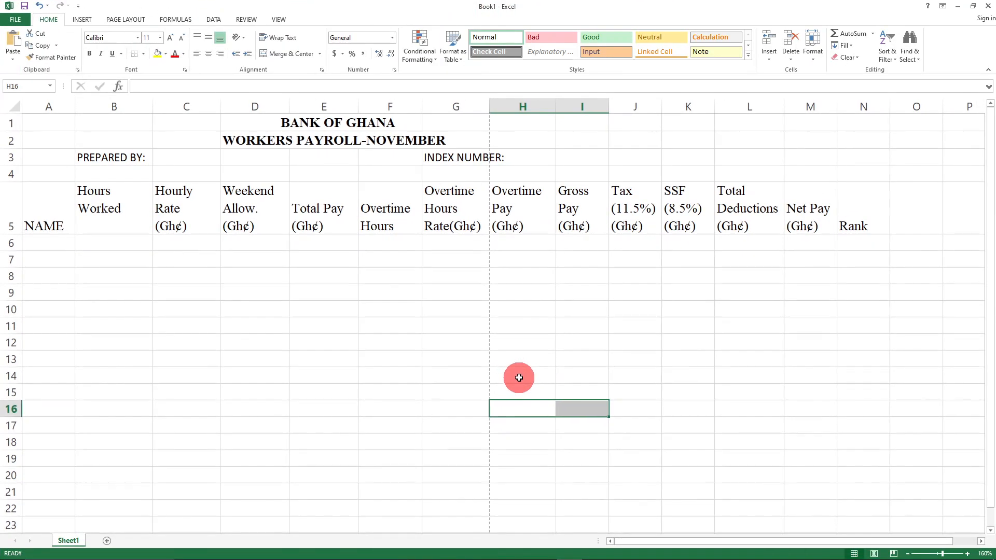
{"action": "scroll", "coordinate": [518, 376], "scroll_direction": "up", "scroll_amount": 2}
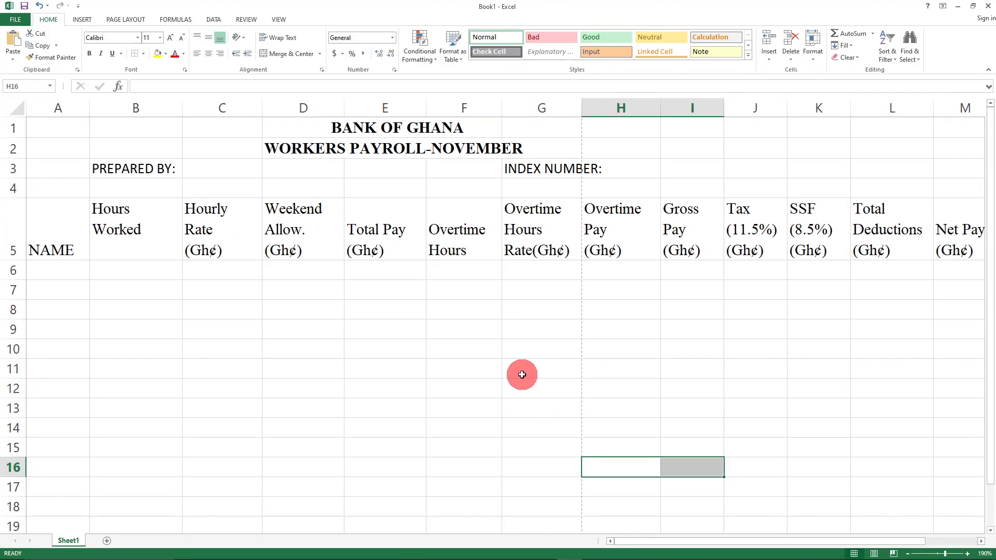
{"action": "scroll", "coordinate": [521, 374], "scroll_direction": "up", "scroll_amount": 2}
{"action": "scroll", "coordinate": [525, 373], "scroll_direction": "down", "scroll_amount": 1}
{"action": "scroll", "coordinate": [529, 370], "scroll_direction": "down", "scroll_amount": 2}
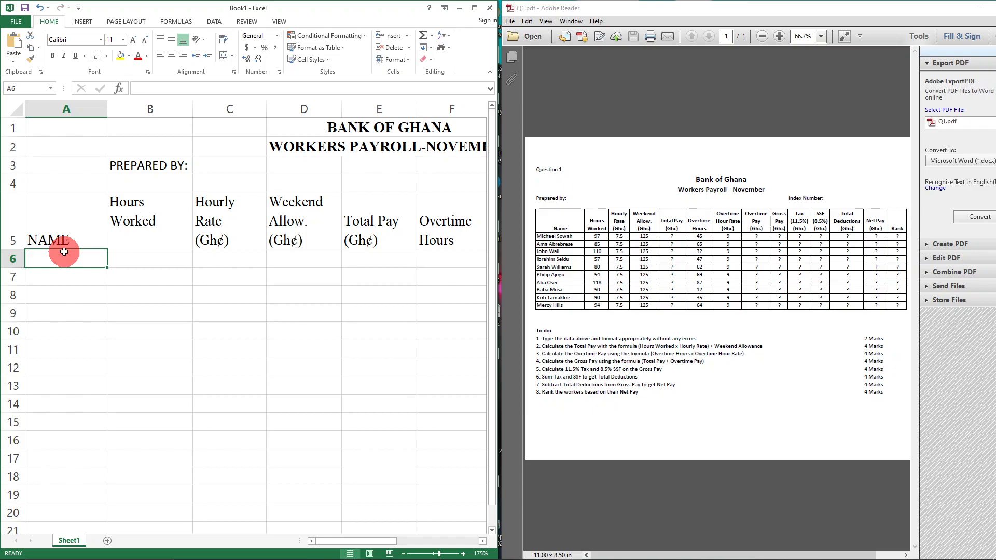
- Enter the first worker's name in A6, 97 hours in B6 and 7.5 rate in C6
{"action": "left_click", "coordinate": [201, 314]}
{"action": "left_click", "coordinate": [60, 254]}
{"action": "double_click", "coordinate": [64, 254]}
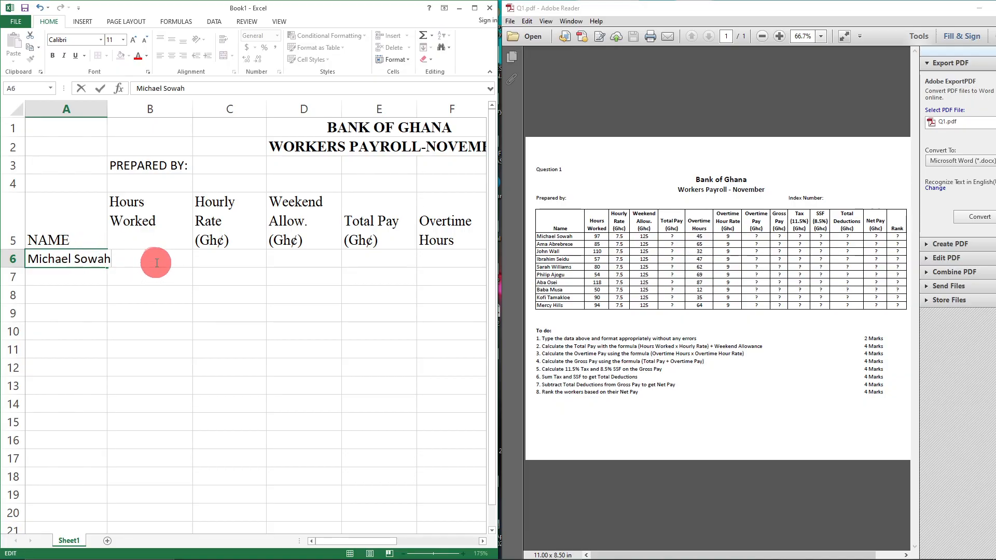
{"action": "left_click", "coordinate": [150, 311]}
{"action": "key", "text": "Right"}
{"action": "left_click", "coordinate": [152, 262]}
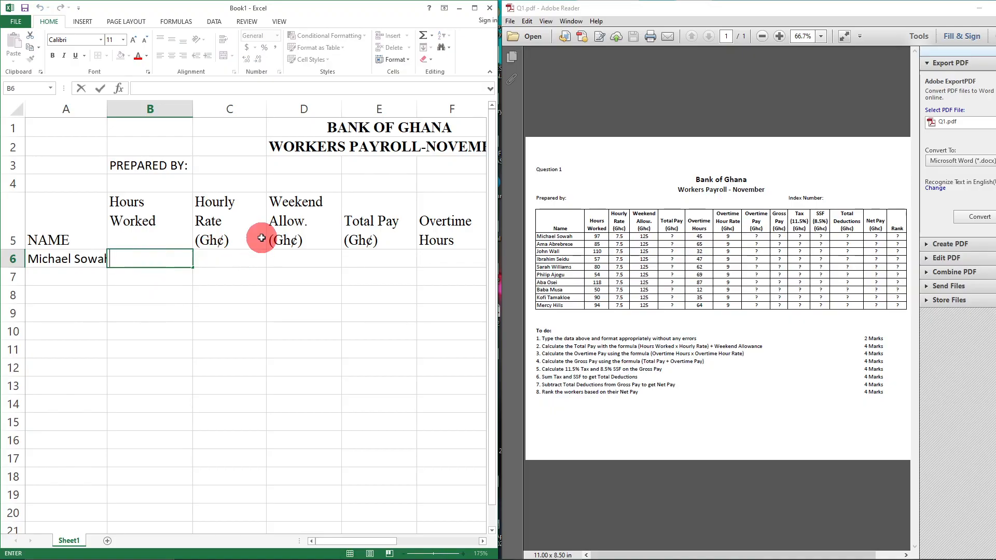
{"action": "key", "text": "Tab"}
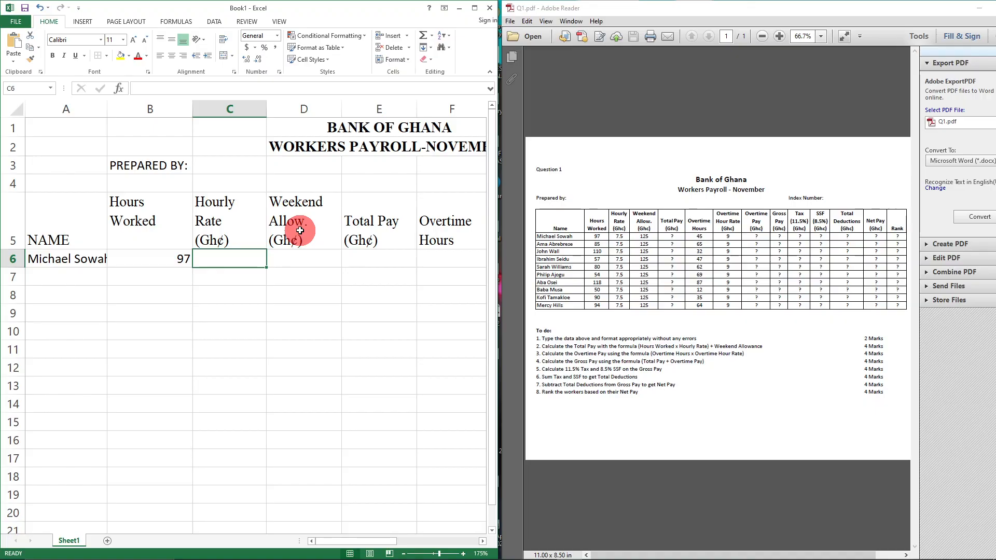
{"action": "type", "text": "7.5"}
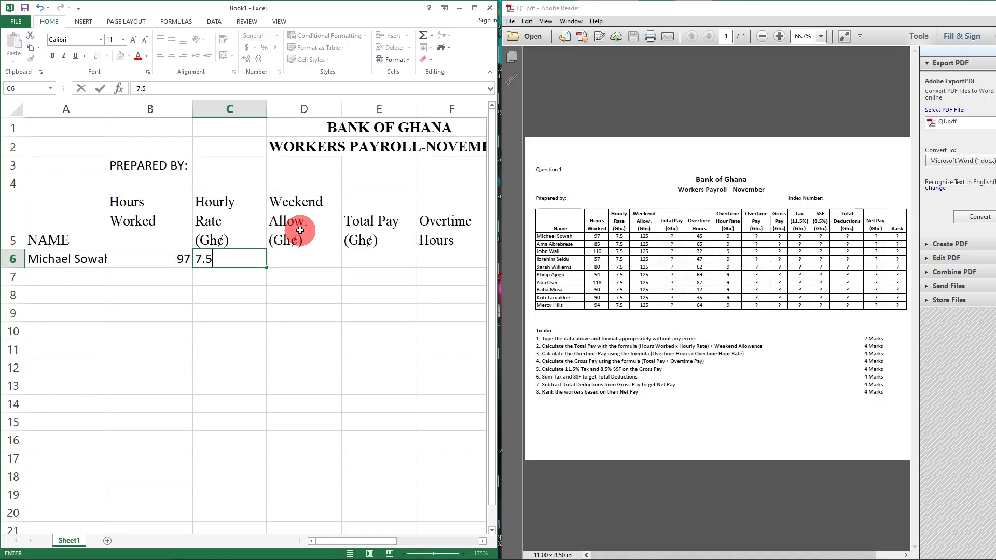
{"action": "key", "text": "Tab"}
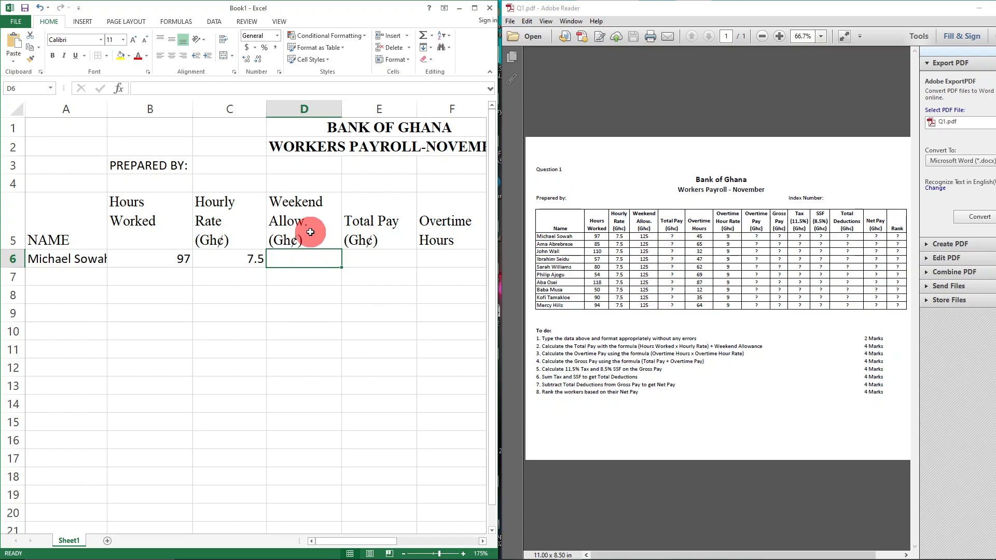
- Enter 125 allowance in D6, skip Total Pay, then 45 and 9 in F6 and G6
{"action": "key", "text": "Tab"}
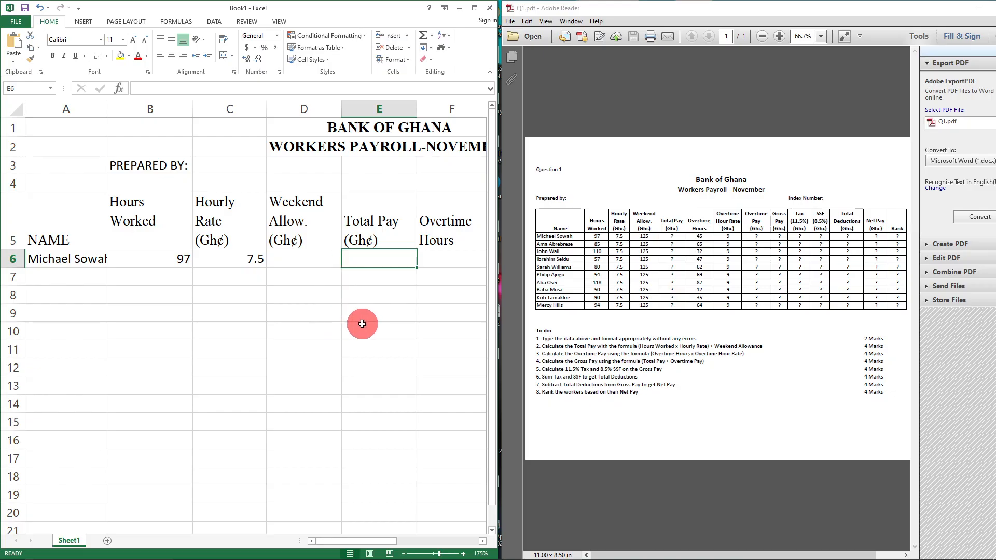
{"action": "key", "text": "Tab"}
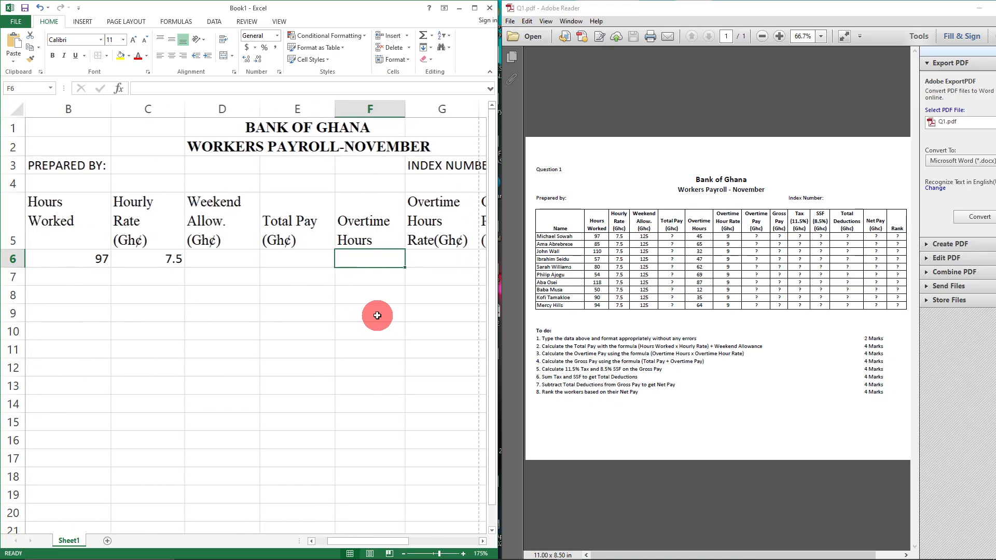
{"action": "left_click", "coordinate": [222, 259]}
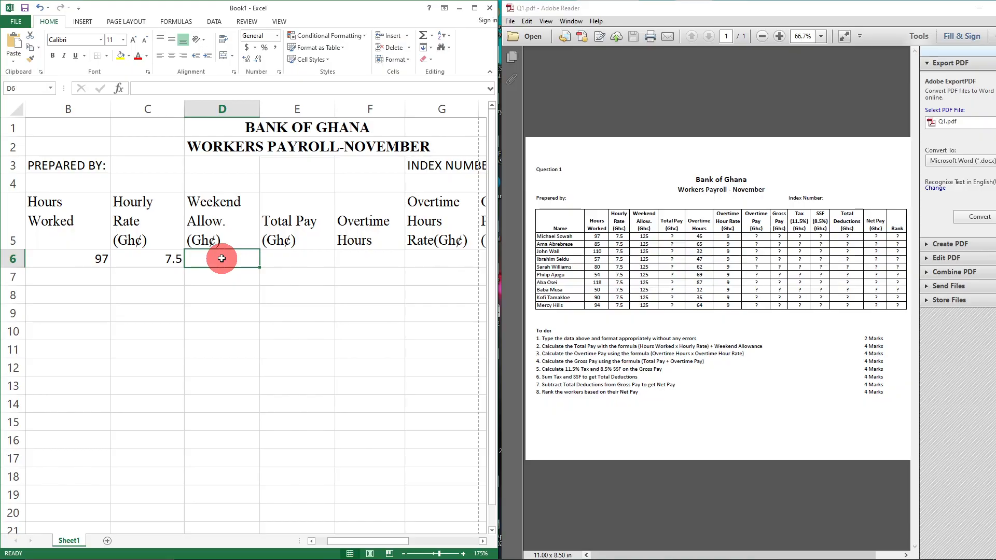
{"action": "type", "text": "125"}
{"action": "key", "text": "Tab"}
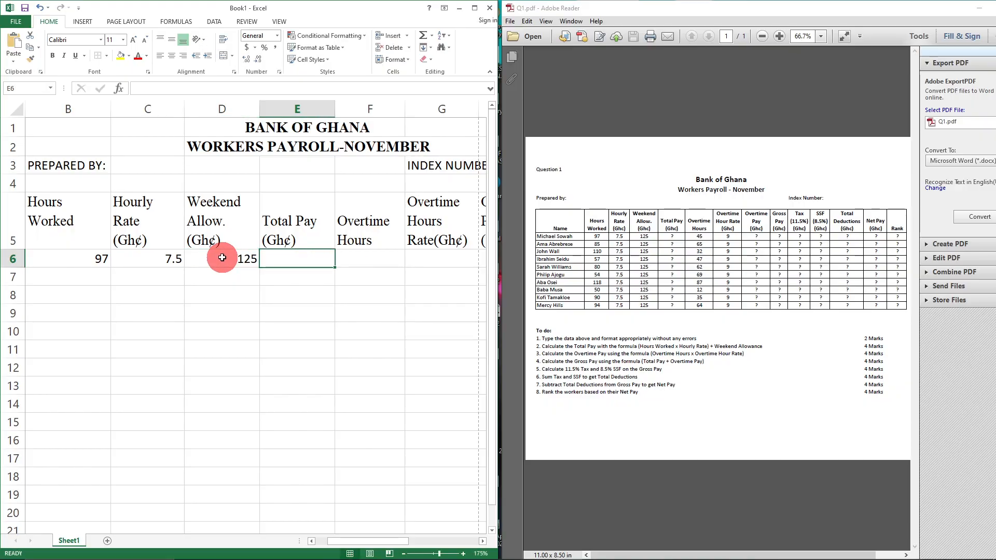
{"action": "key", "text": "Tab"}
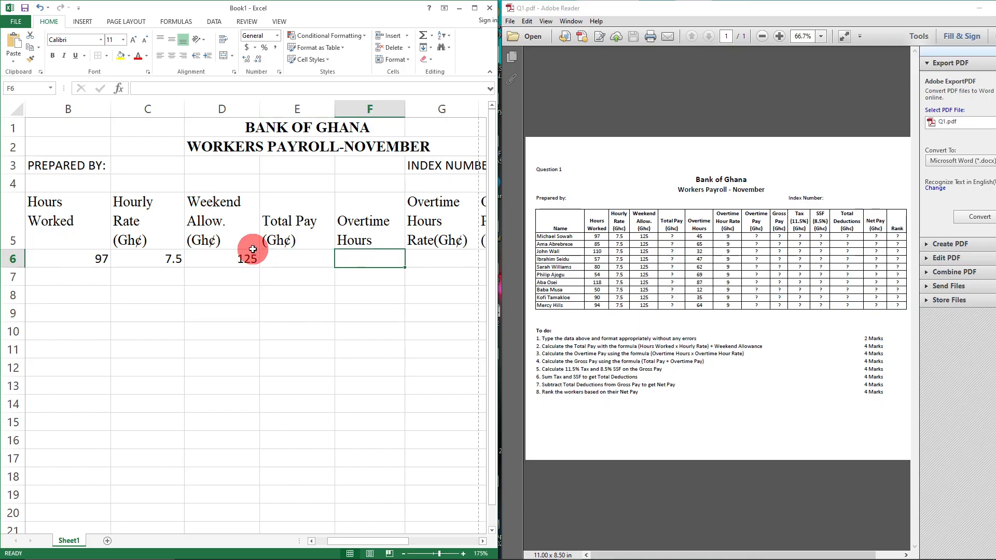
{"action": "type", "text": "45"}
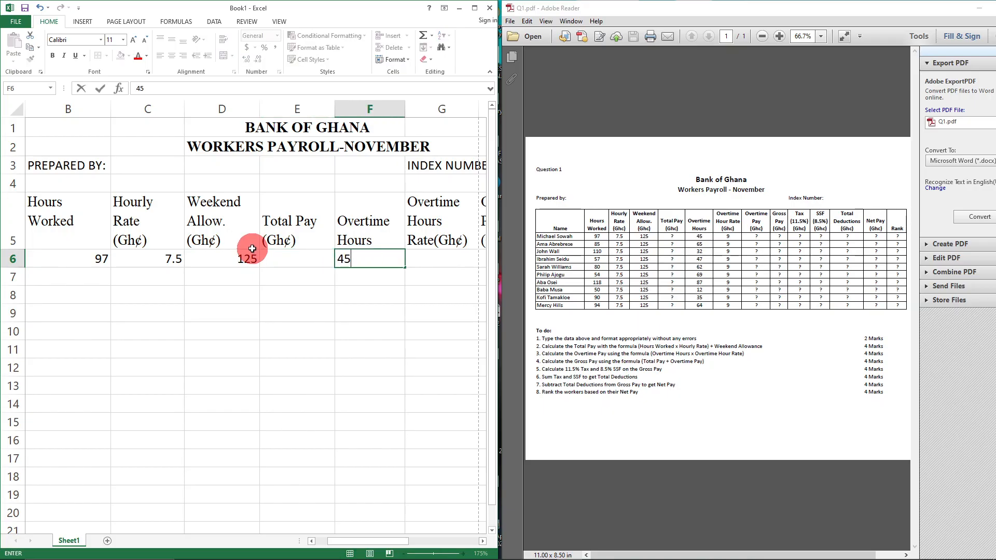
{"action": "key", "text": "Tab"}
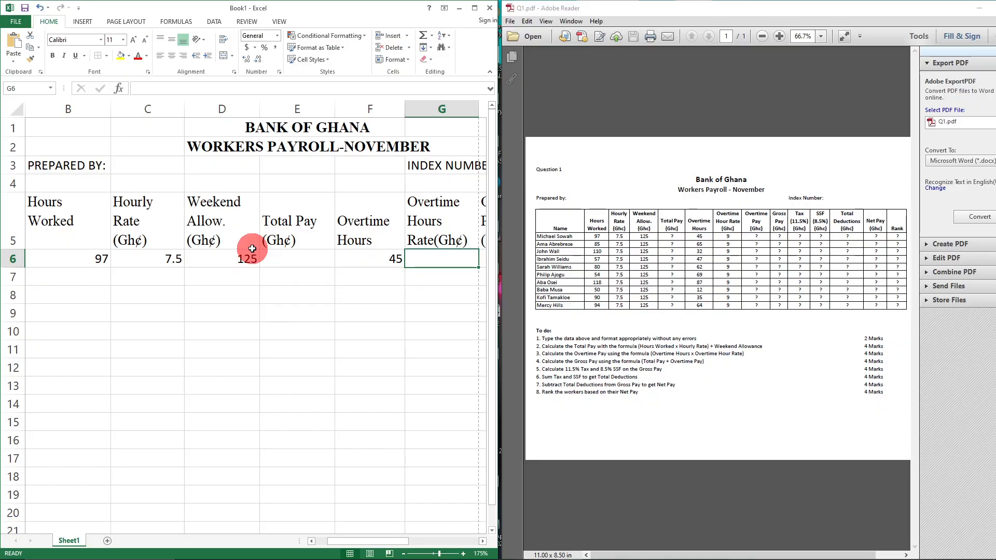
{"action": "type", "text": "9"}
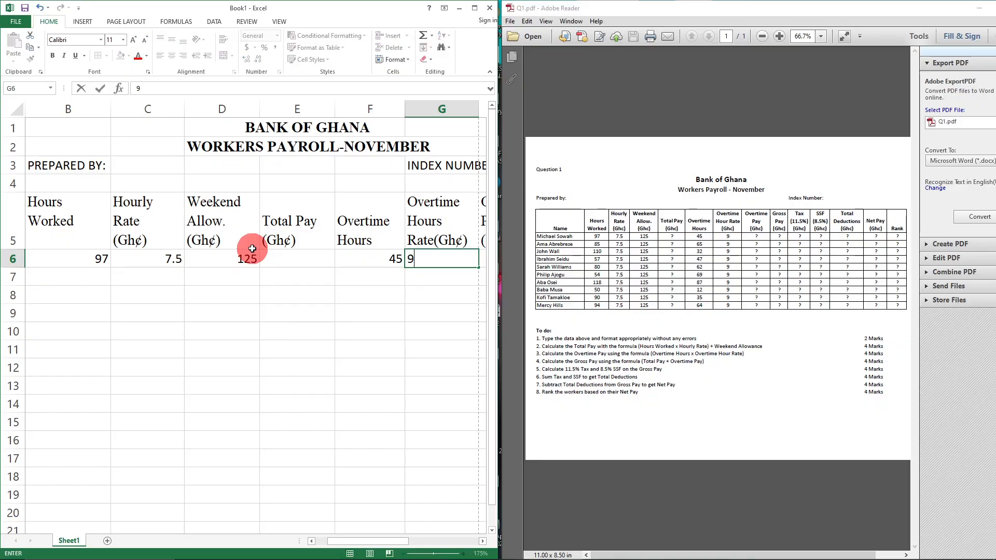
{"action": "left_click", "coordinate": [236, 329]}
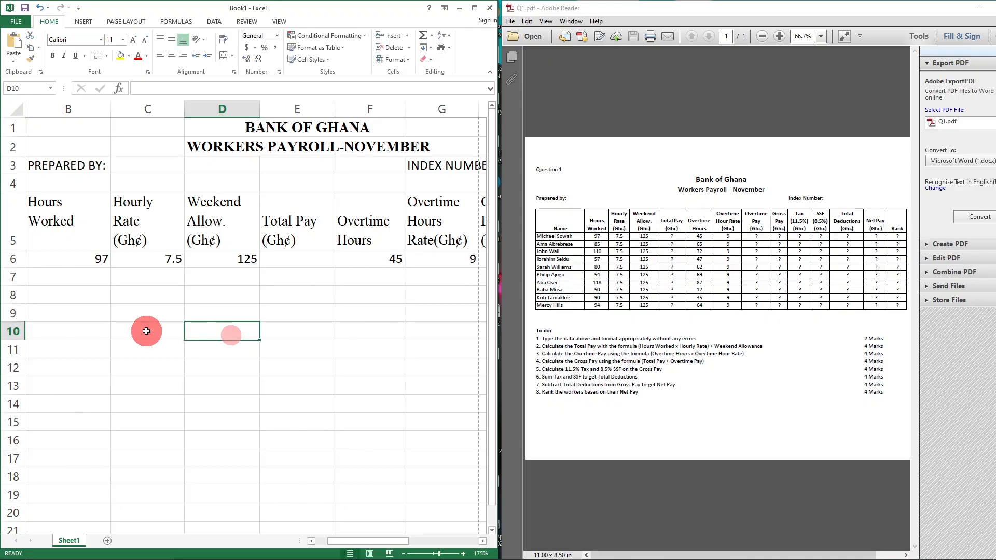
{"action": "left_click", "coordinate": [473, 9]}
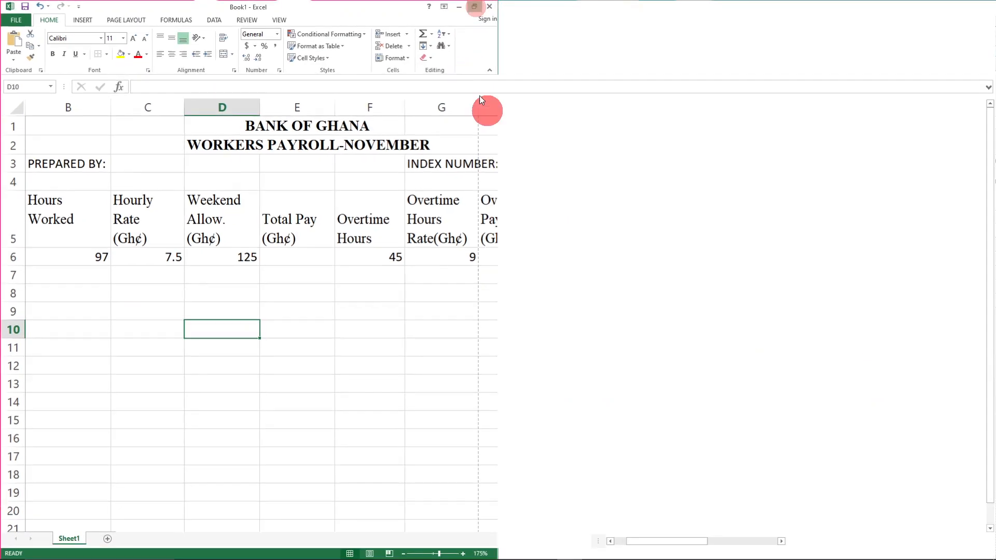
{"action": "scroll", "coordinate": [526, 358], "scroll_direction": "up", "scroll_amount": 3}
{"action": "scroll", "coordinate": [526, 359], "scroll_direction": "up", "scroll_amount": 1}
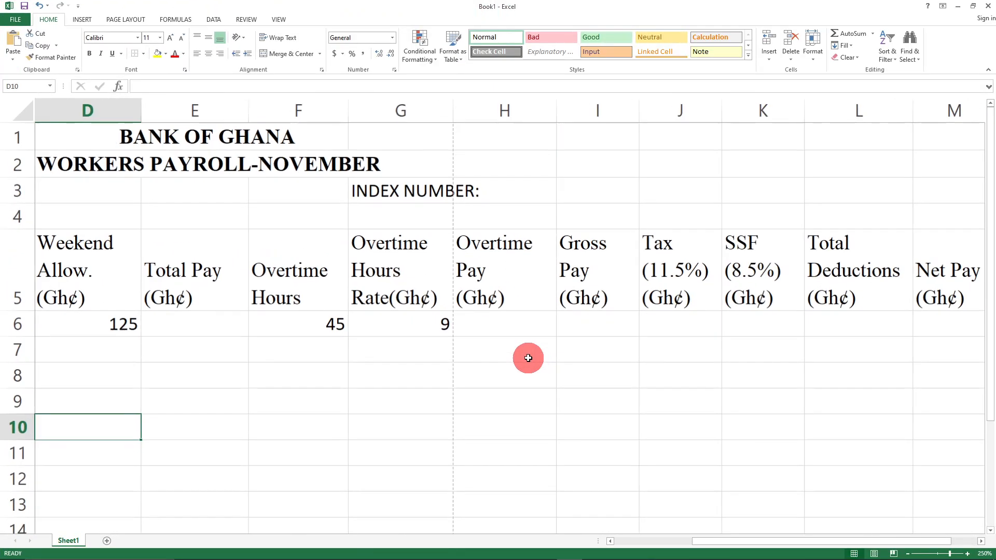
{"action": "scroll", "coordinate": [530, 358], "scroll_direction": "down", "scroll_amount": 3}
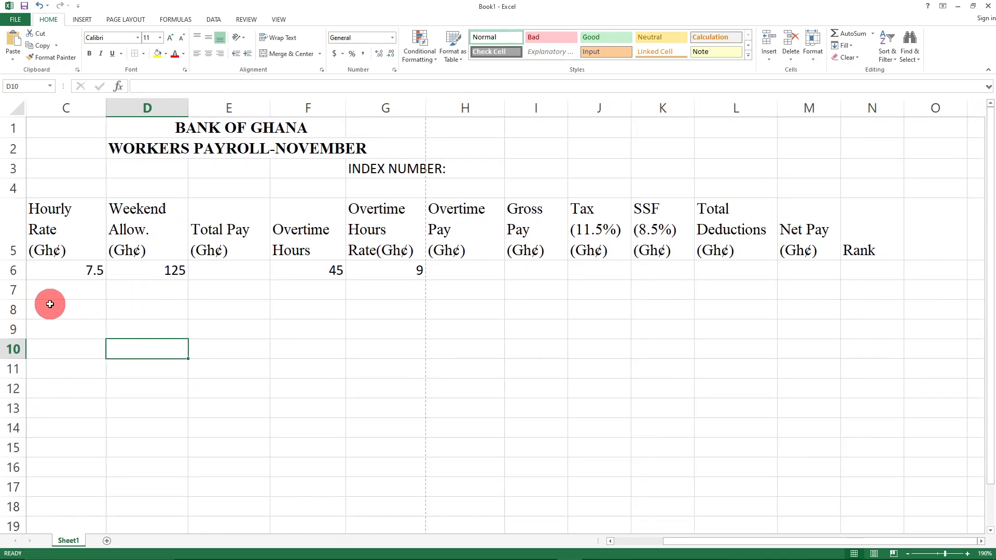
{"action": "left_click_drag", "start_coordinate": [673, 540], "coordinate": [624, 540]}
{"action": "left_click", "coordinate": [207, 386]}
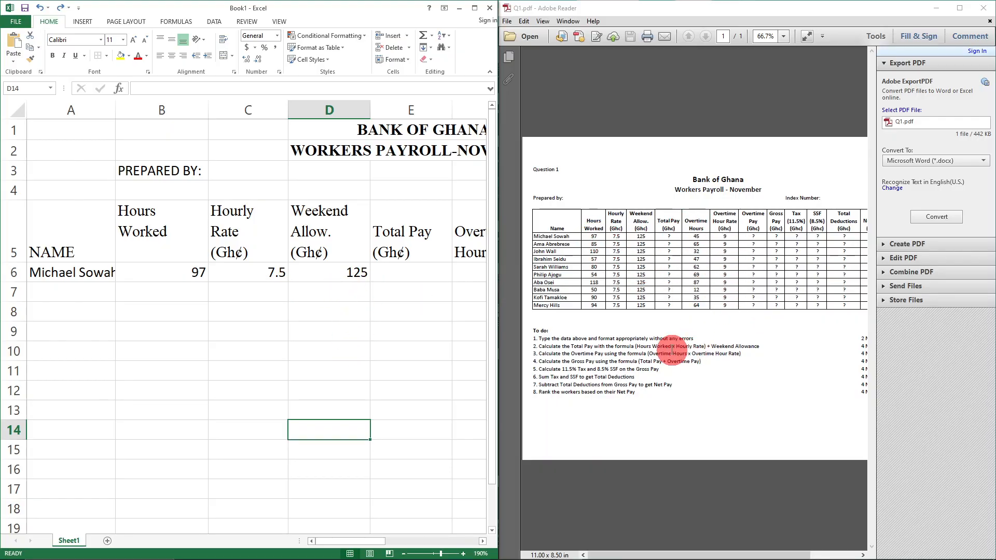
- Centre the row 6 figures from 97 in B6 through 9 in G6
{"action": "left_click_drag", "start_coordinate": [141, 273], "coordinate": [346, 277]}
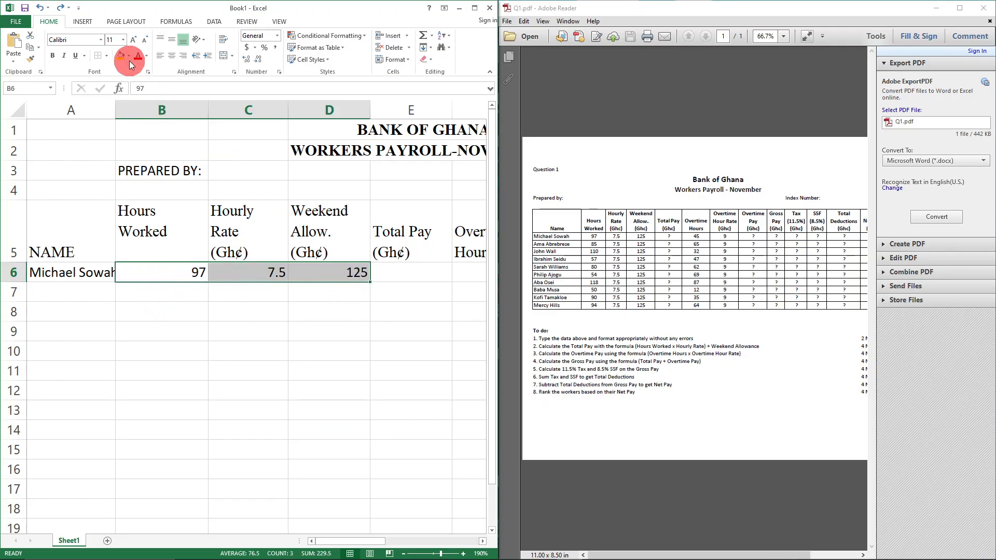
{"action": "left_click", "coordinate": [171, 56]}
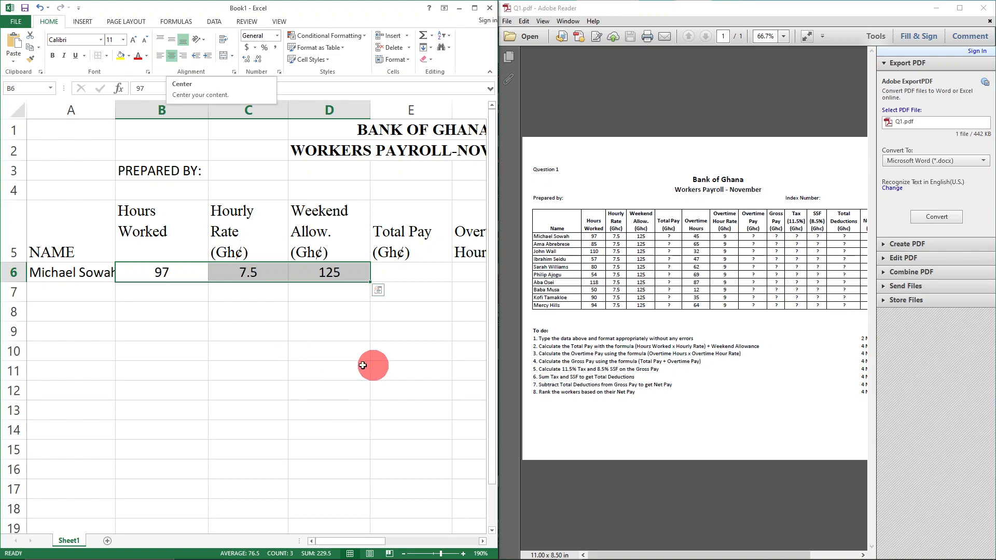
{"action": "left_click", "coordinate": [474, 7]}
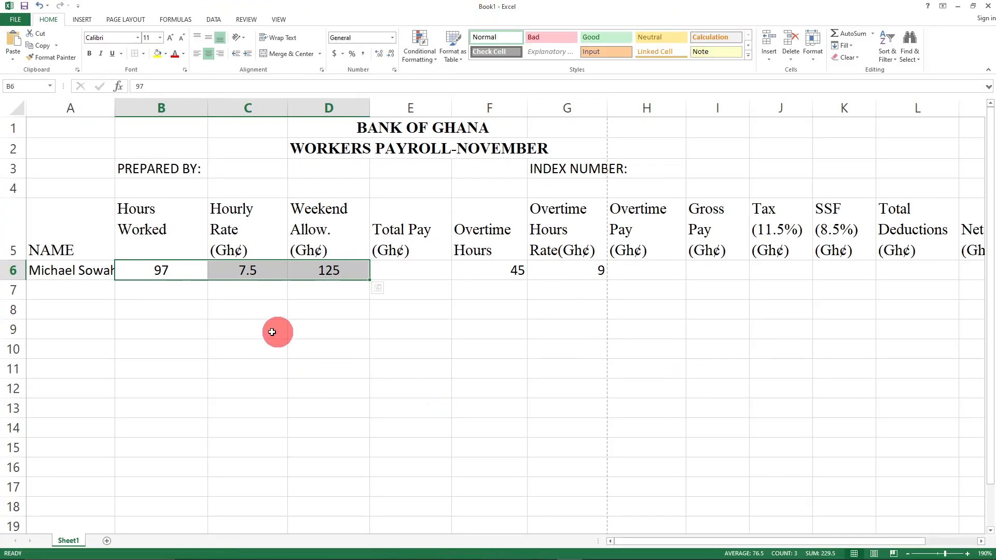
{"action": "left_click", "coordinate": [363, 347]}
{"action": "left_click_drag", "start_coordinate": [150, 271], "coordinate": [583, 273]}
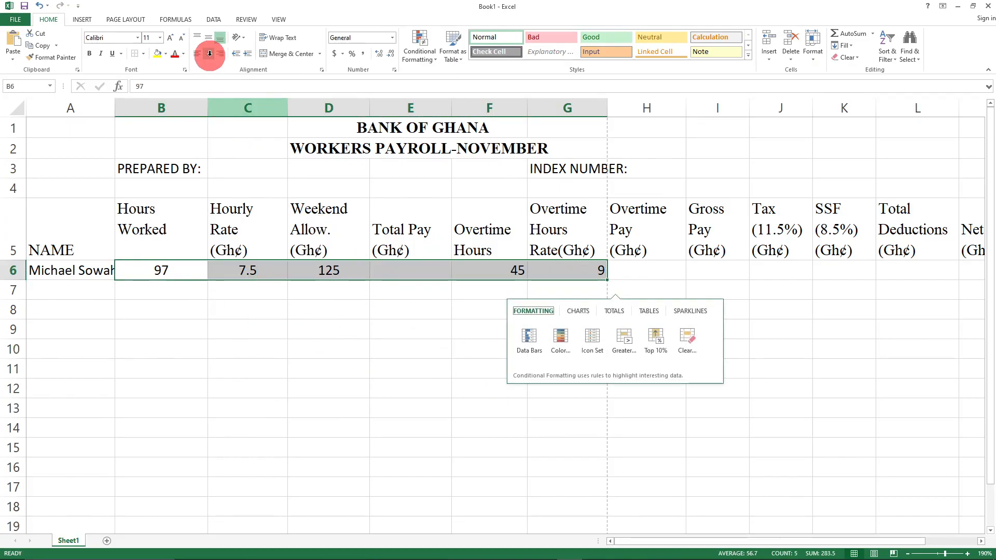
{"action": "left_click", "coordinate": [210, 53]}
{"action": "left_click", "coordinate": [210, 54]}
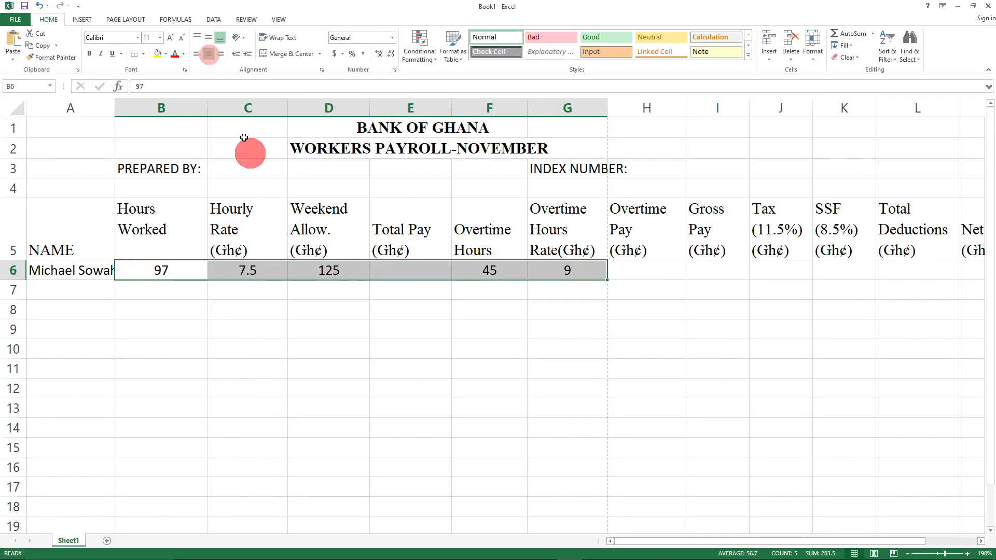
{"action": "left_click", "coordinate": [375, 442]}
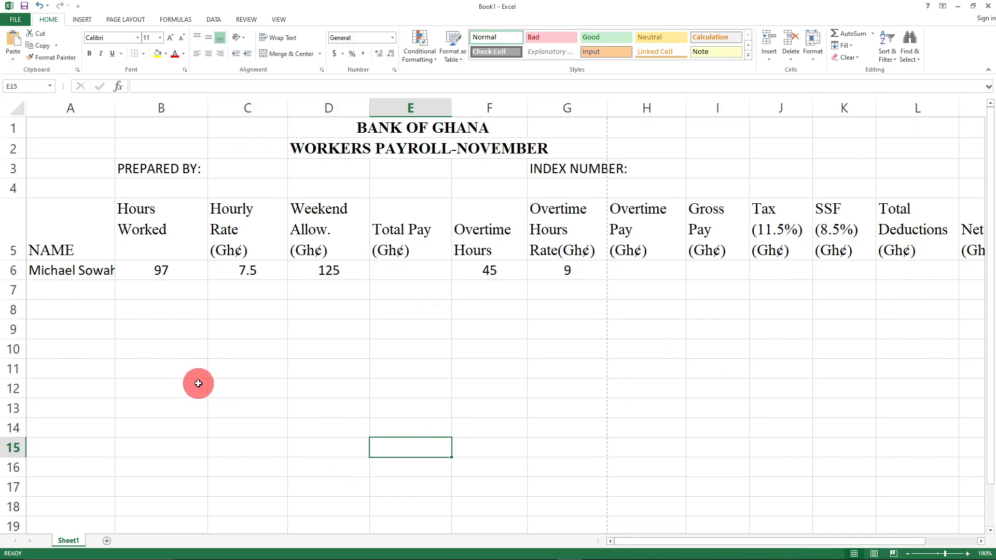
- Centre the row 5 column headings from B5 to M5
{"action": "left_click_drag", "start_coordinate": [136, 210], "coordinate": [982, 242]}
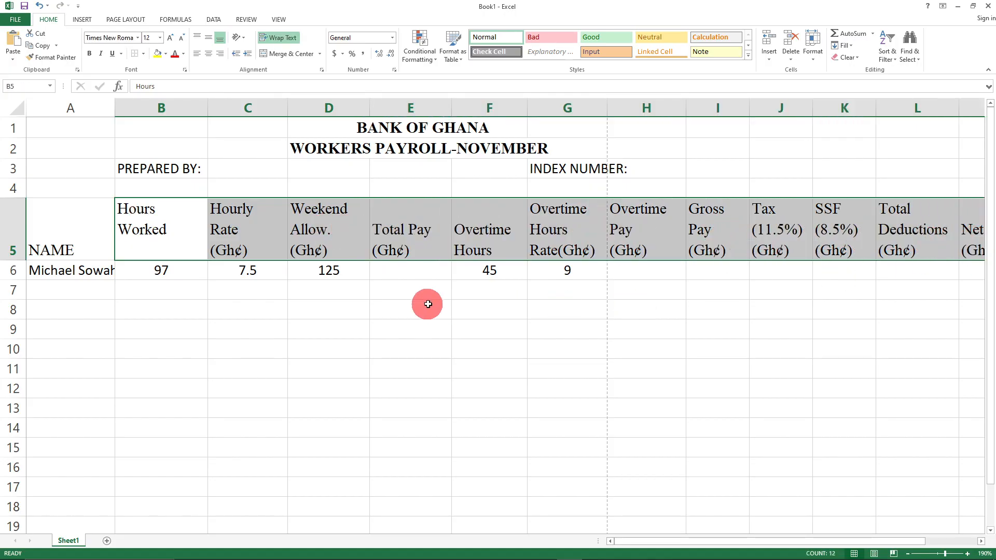
{"action": "left_click", "coordinate": [209, 54]}
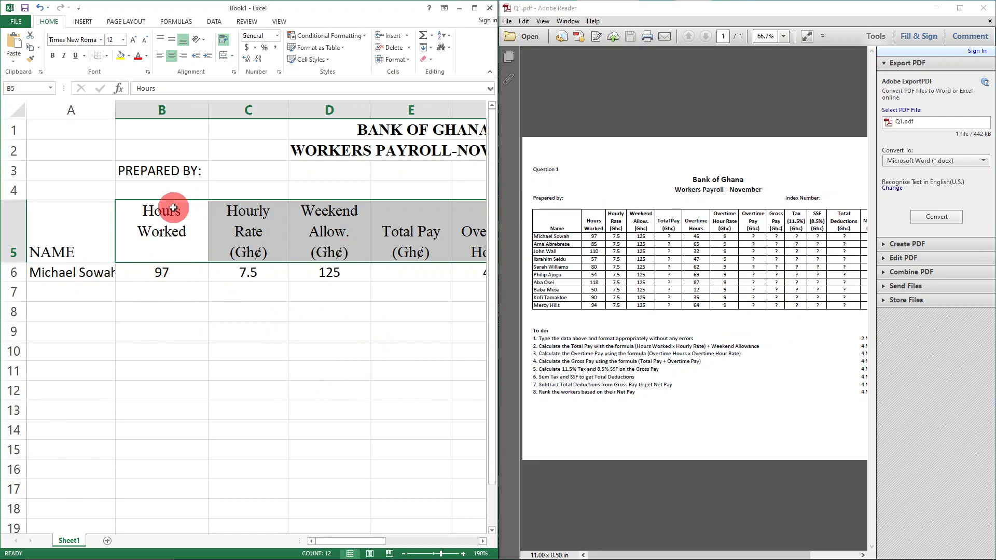
{"action": "left_click", "coordinate": [171, 57]}
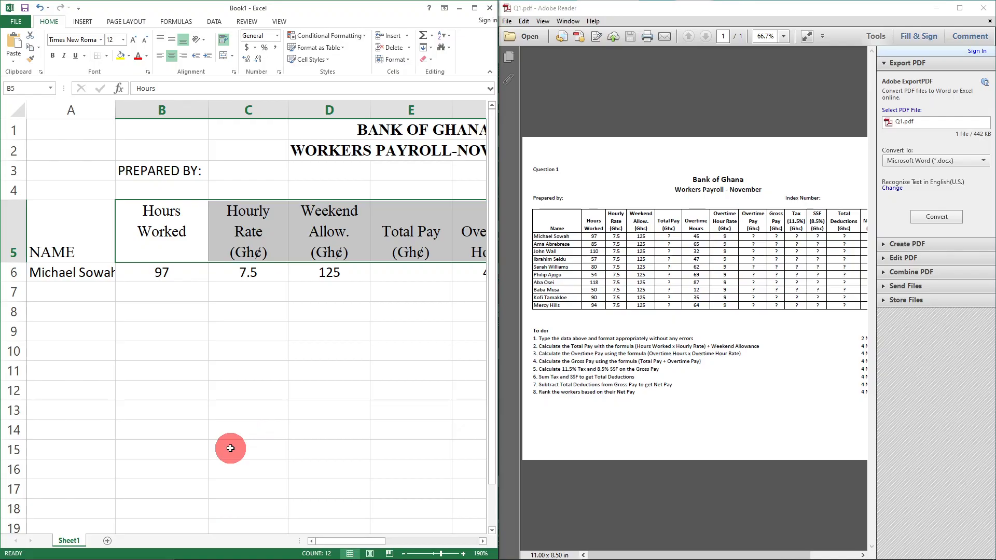
- Enter the second worker's name in A7 and widen column A to fit it
{"action": "left_click", "coordinate": [65, 291]}
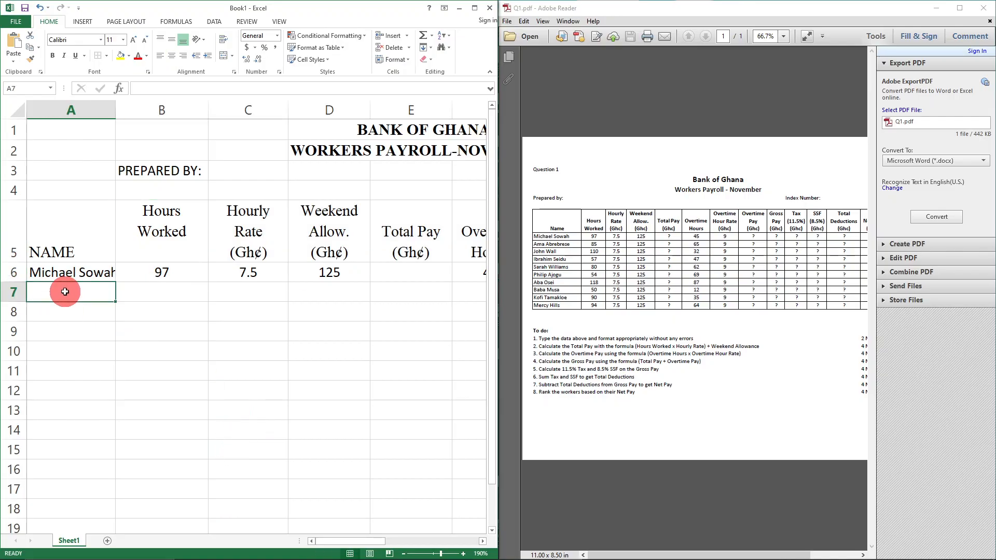
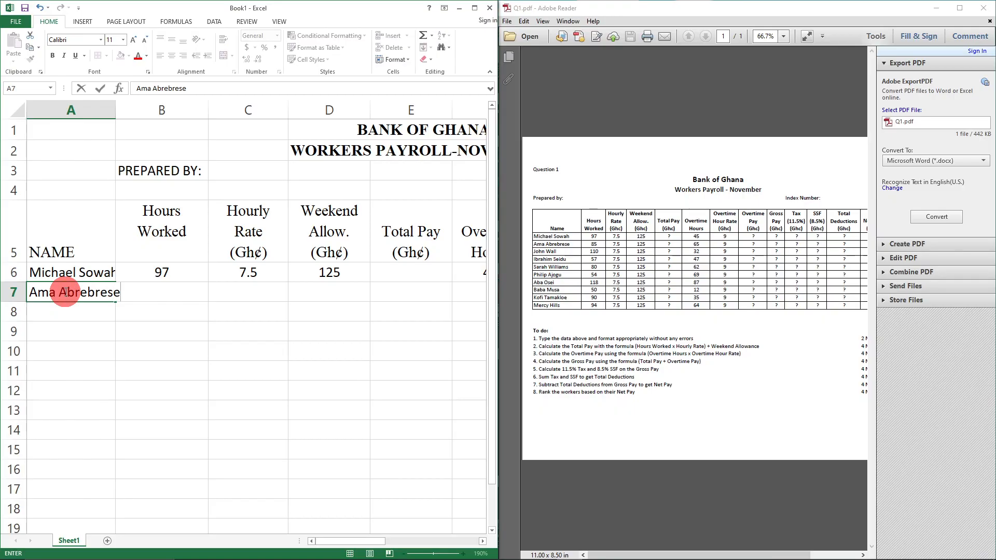
{"action": "left_click", "coordinate": [210, 349]}
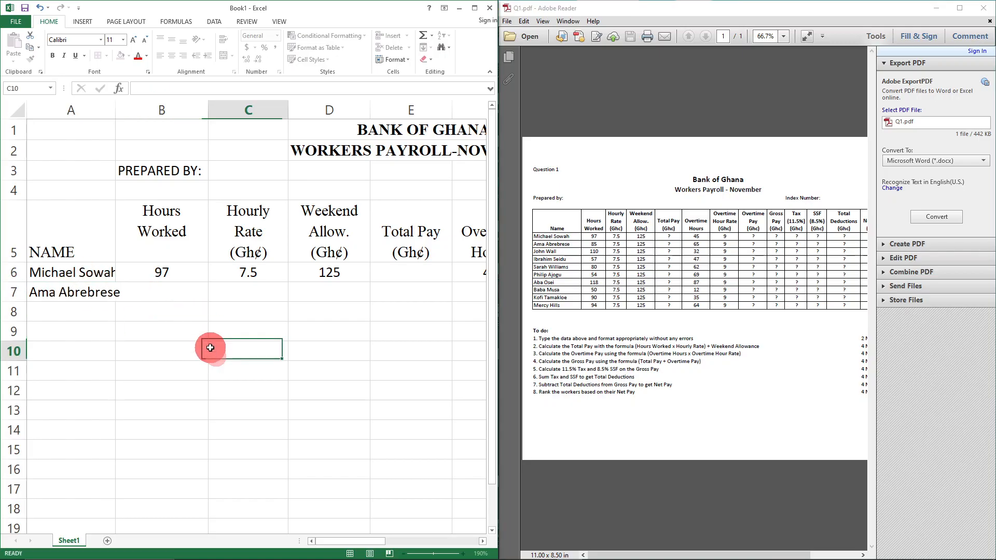
{"action": "left_click", "coordinate": [141, 283]}
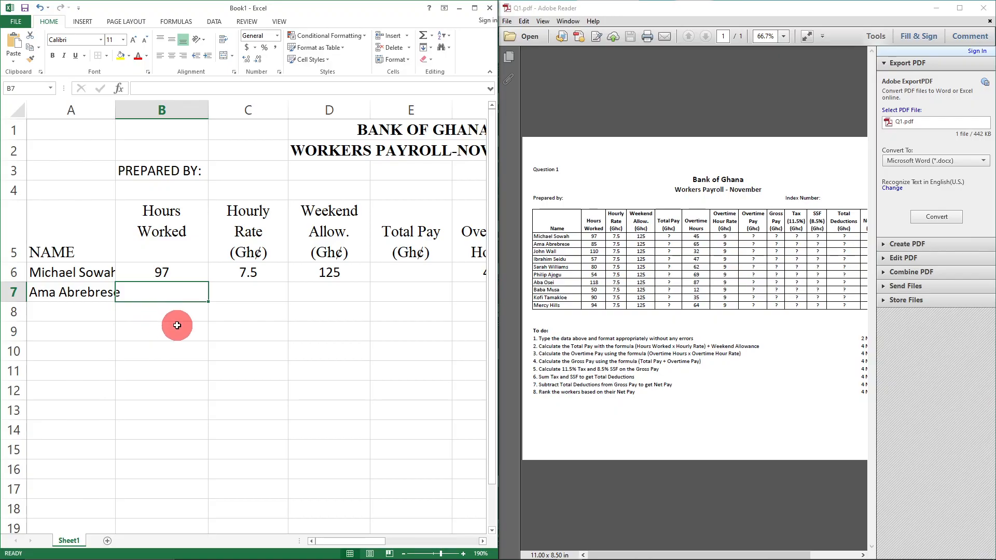
{"action": "left_click_drag", "start_coordinate": [116, 107], "coordinate": [126, 113]}
- Fill row 7 with 85, 7.5 and 125, skip Total Pay, then 65 and 9
{"action": "left_click", "coordinate": [167, 292]}
{"action": "type", "text": "85"}
{"action": "key", "text": "Tab"}
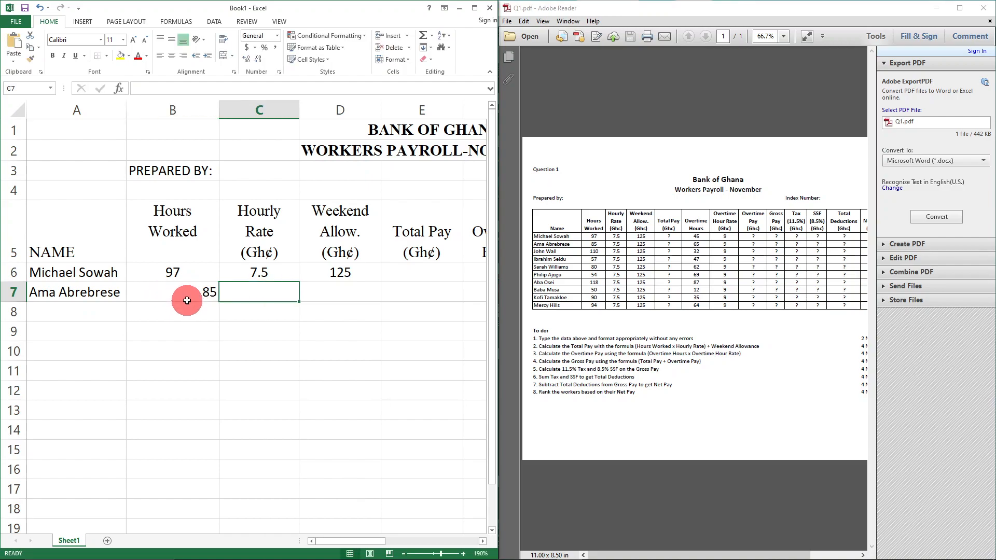
{"action": "type", "text": "7.5"}
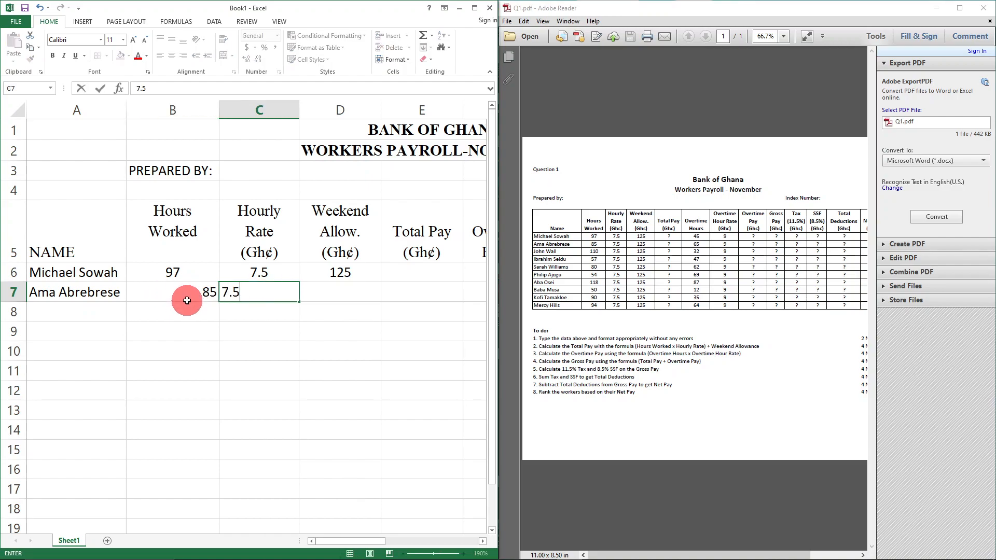
{"action": "key", "text": "Tab"}
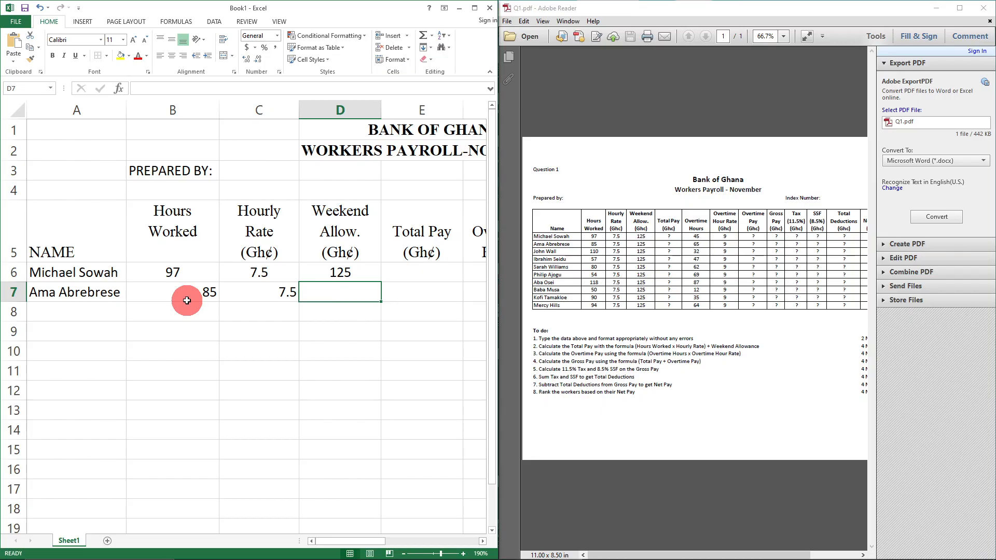
{"action": "type", "text": "125"}
{"action": "key", "text": "Tab"}
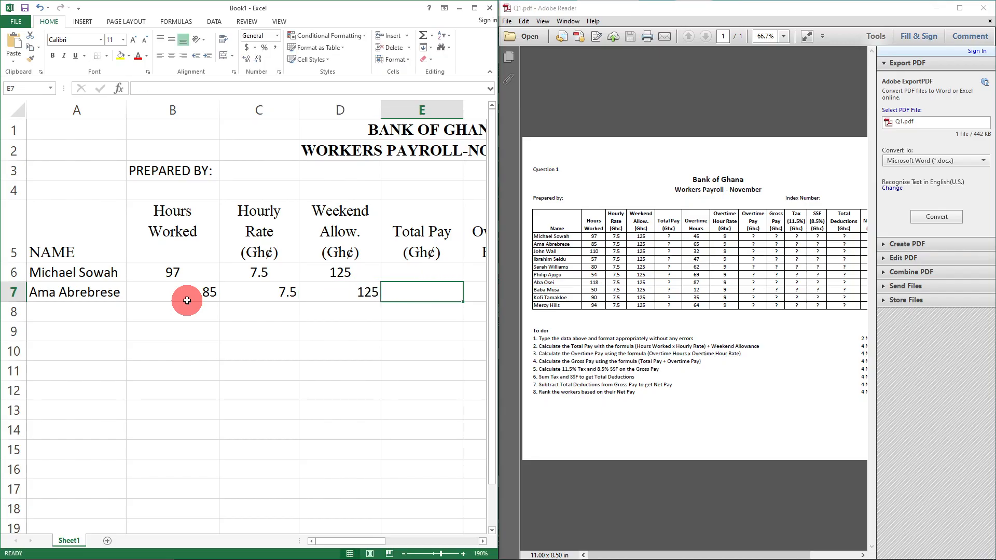
{"action": "key", "text": "Tab"}
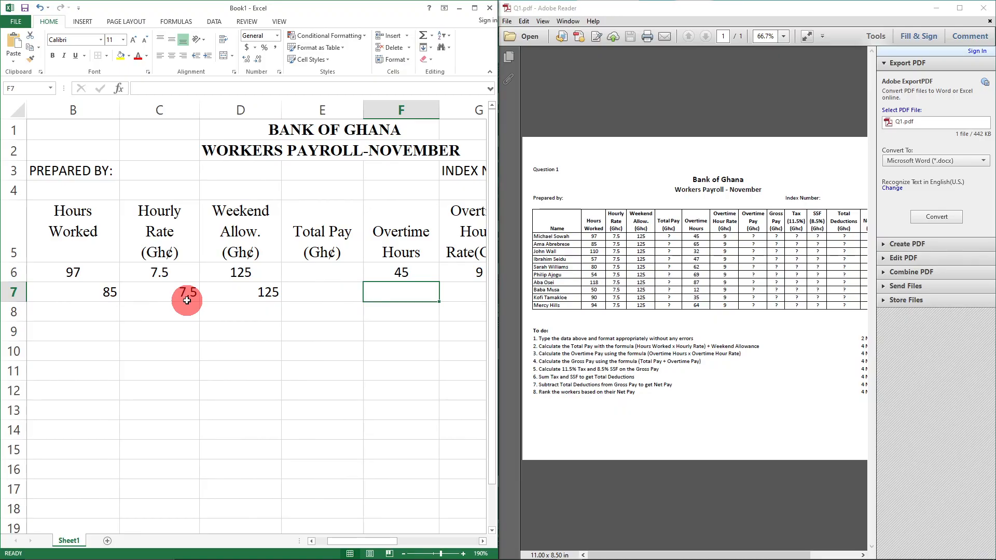
{"action": "type", "text": "65"}
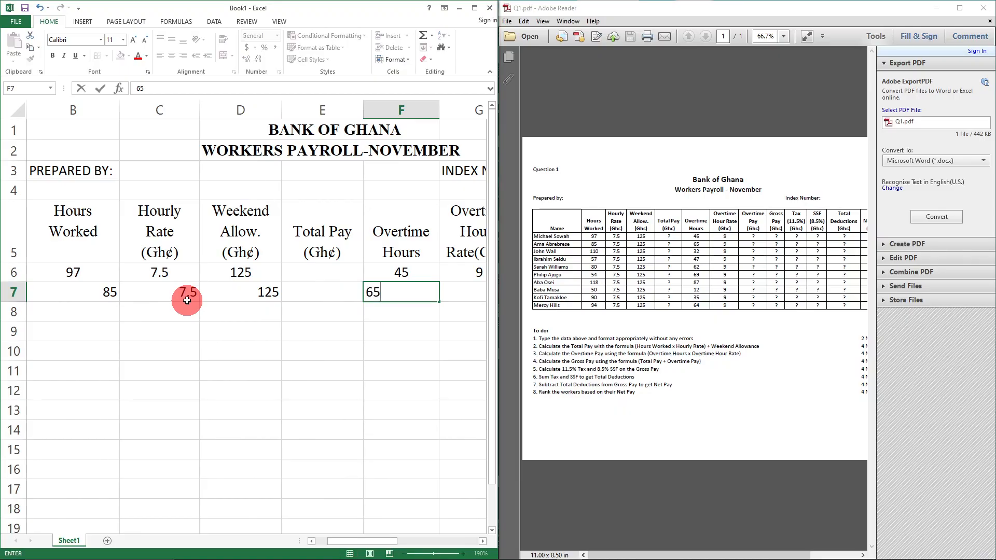
{"action": "key", "text": "Tab"}
{"action": "type", "text": "9"}
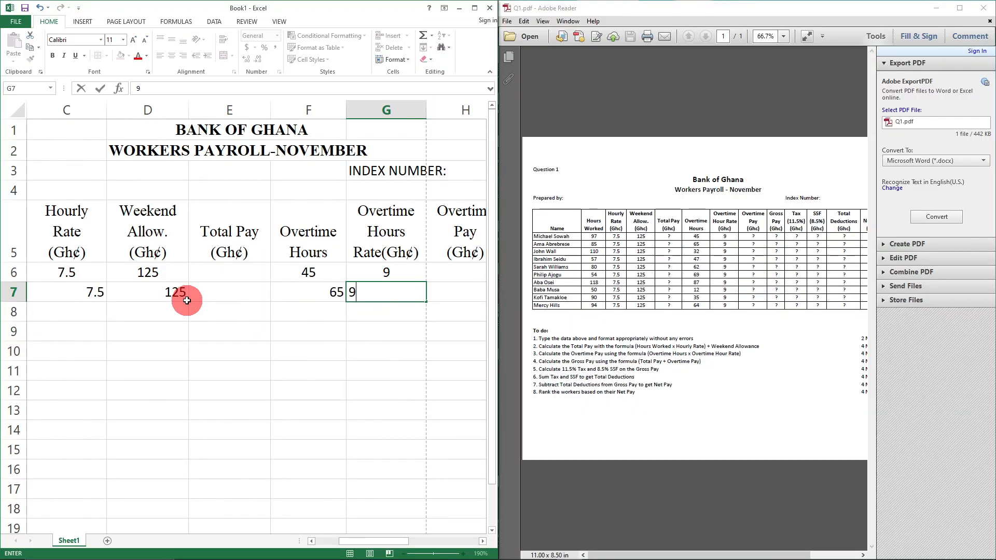
{"action": "key", "text": "Tab"}
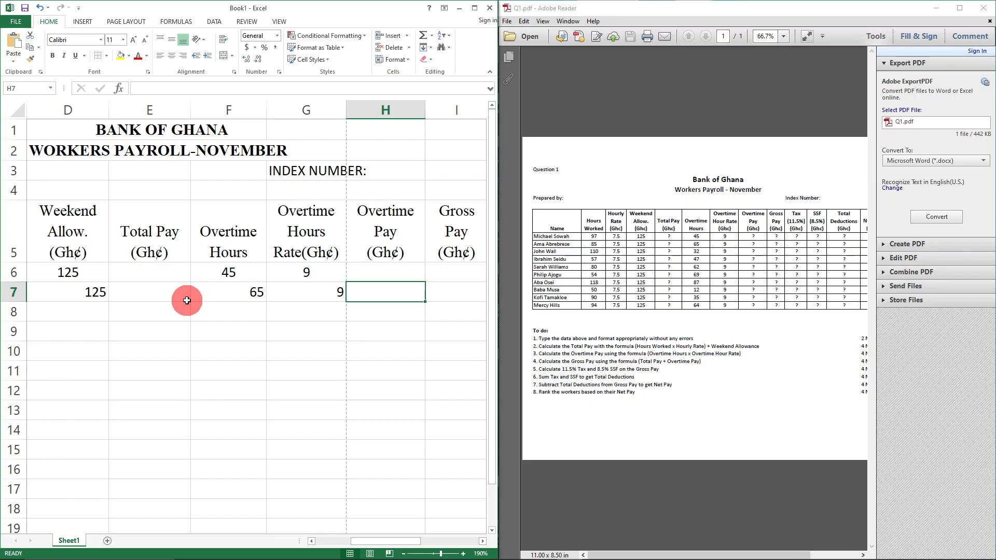
- Maximize Excel and centre the worker data block from row 6 downward
{"action": "left_click", "coordinate": [335, 541]}
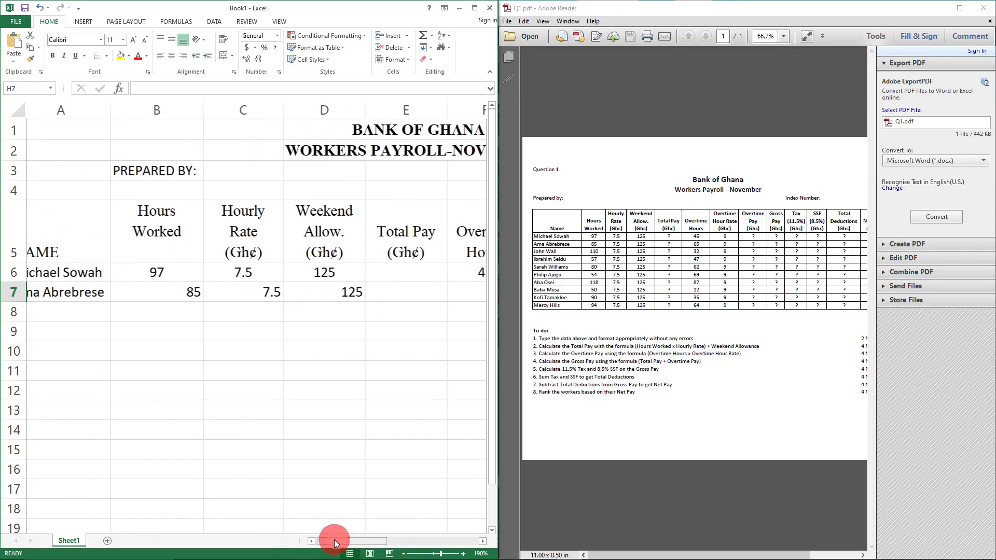
{"action": "left_click_drag", "start_coordinate": [164, 292], "coordinate": [391, 291]}
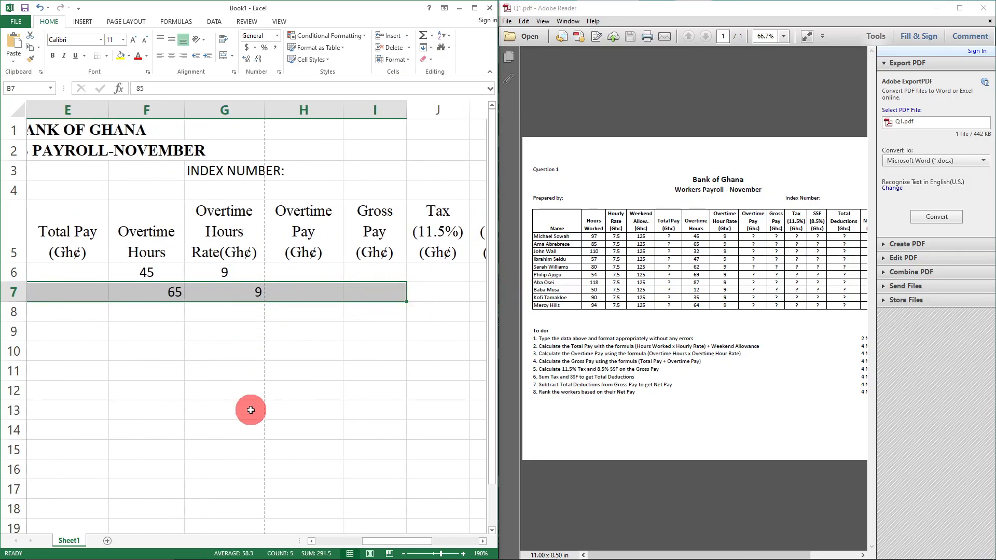
{"action": "left_click", "coordinate": [474, 8]}
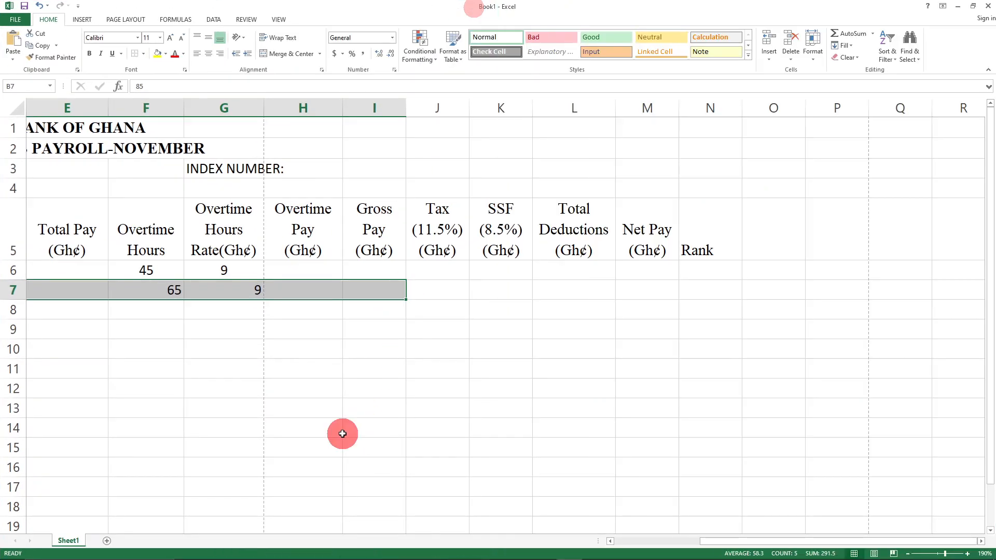
{"action": "left_click", "coordinate": [645, 541]}
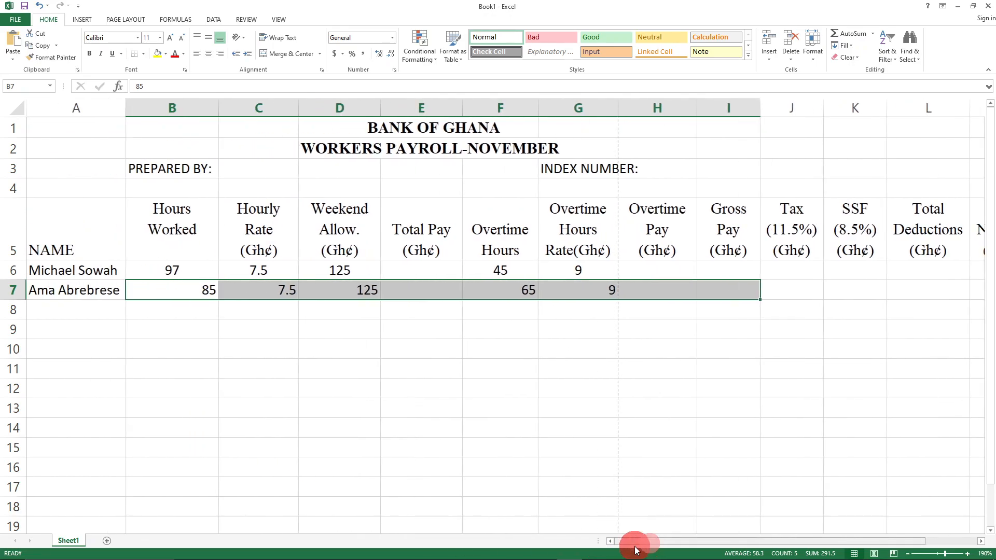
{"action": "left_click_drag", "start_coordinate": [156, 267], "coordinate": [792, 350]}
{"action": "key", "text": "ctrl+z"}
{"action": "left_click", "coordinate": [245, 416]}
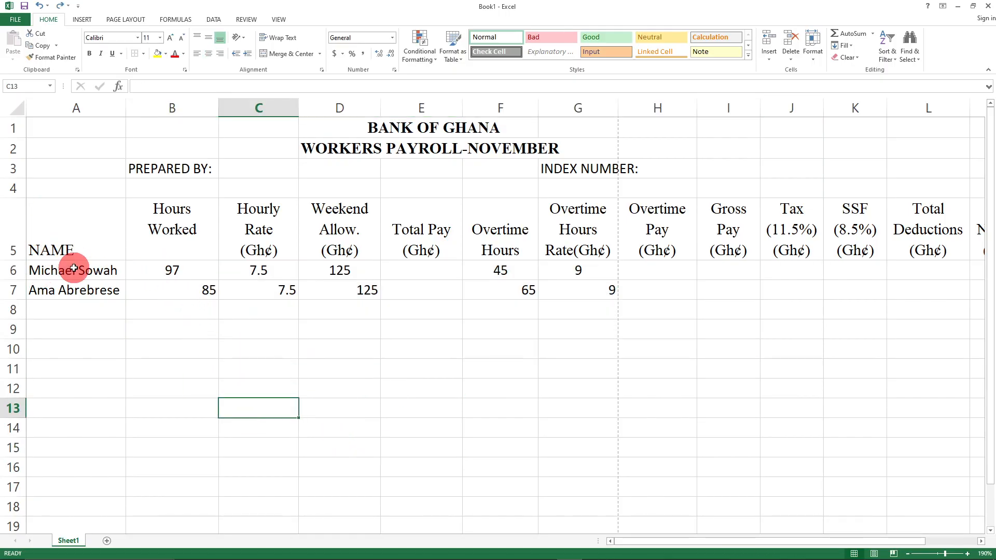
{"action": "left_click_drag", "start_coordinate": [63, 271], "coordinate": [858, 482]}
{"action": "left_click", "coordinate": [206, 55]}
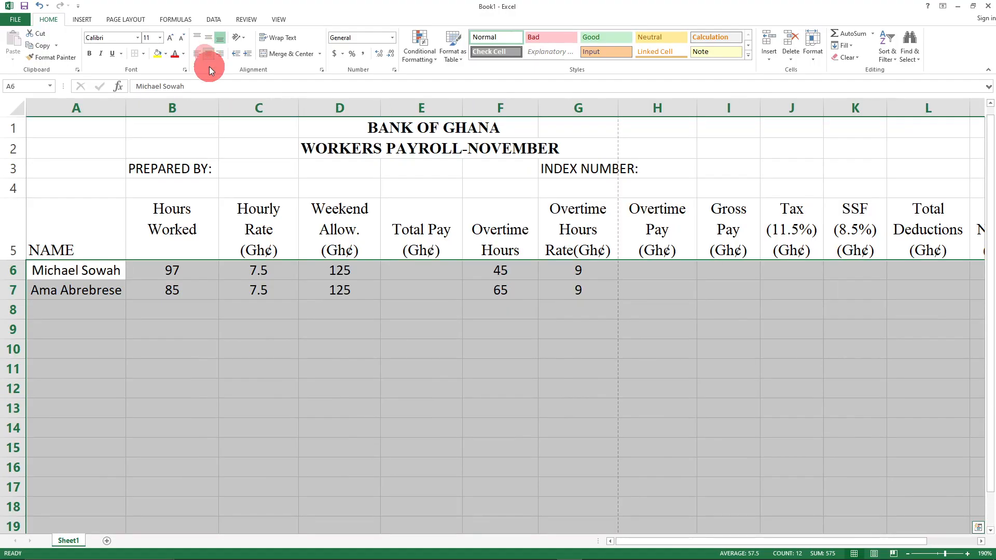
{"action": "left_click", "coordinate": [166, 313]}
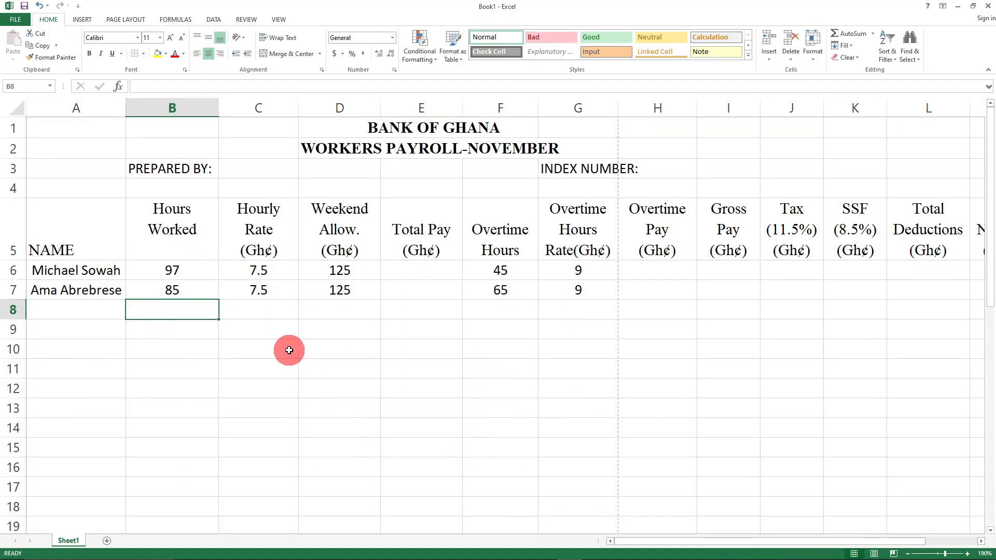
{"action": "left_click", "coordinate": [70, 305]}
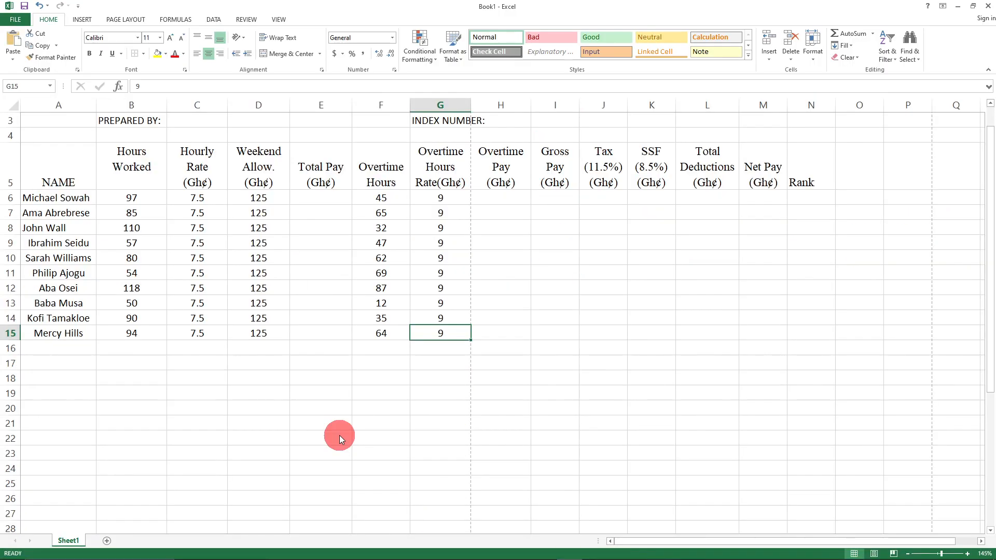
- Select the ten worker names in A6:A15 of the completed table
{"action": "scroll", "coordinate": [363, 394], "scroll_direction": "up", "scroll_amount": 3}
{"action": "left_click", "coordinate": [430, 398]}
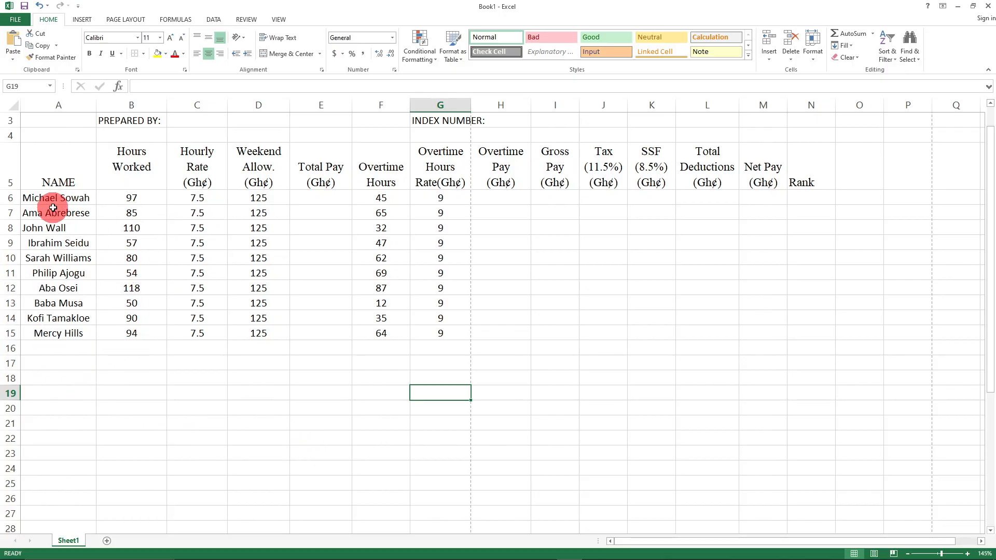
{"action": "left_click_drag", "start_coordinate": [52, 193], "coordinate": [60, 329]}
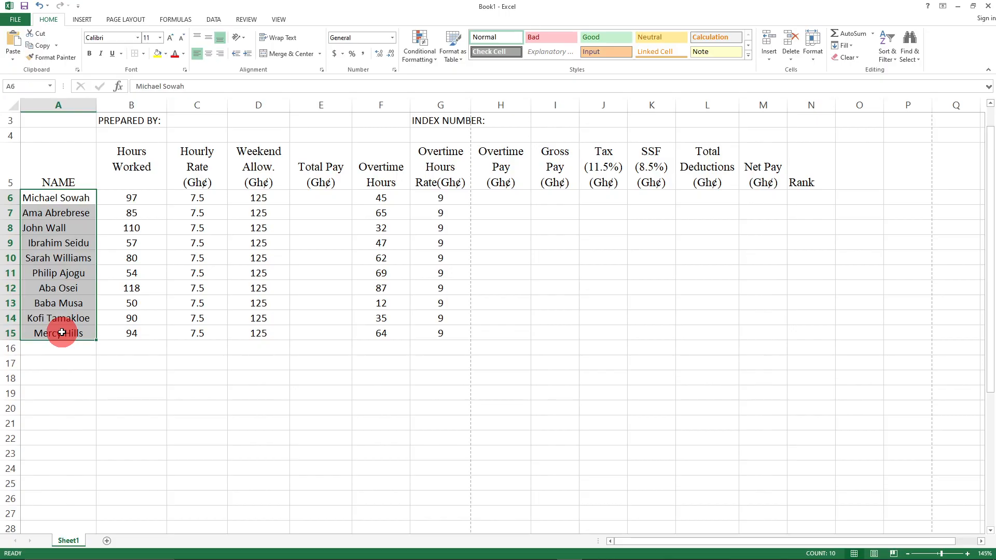
- Left-align the ten worker names in A6:A15, then select the empty calculation columns for all workers
{"action": "left_click", "coordinate": [197, 55]}
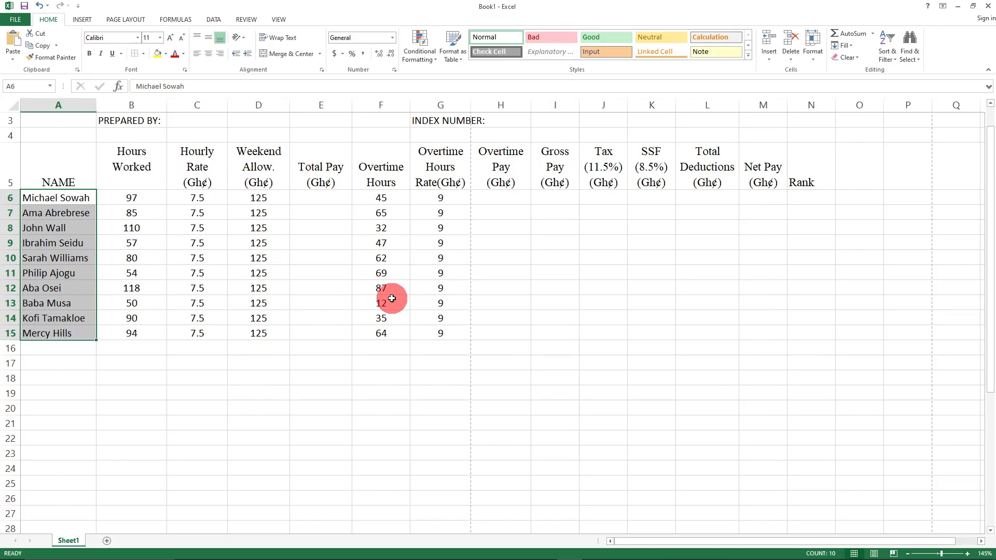
{"action": "left_click", "coordinate": [43, 180]}
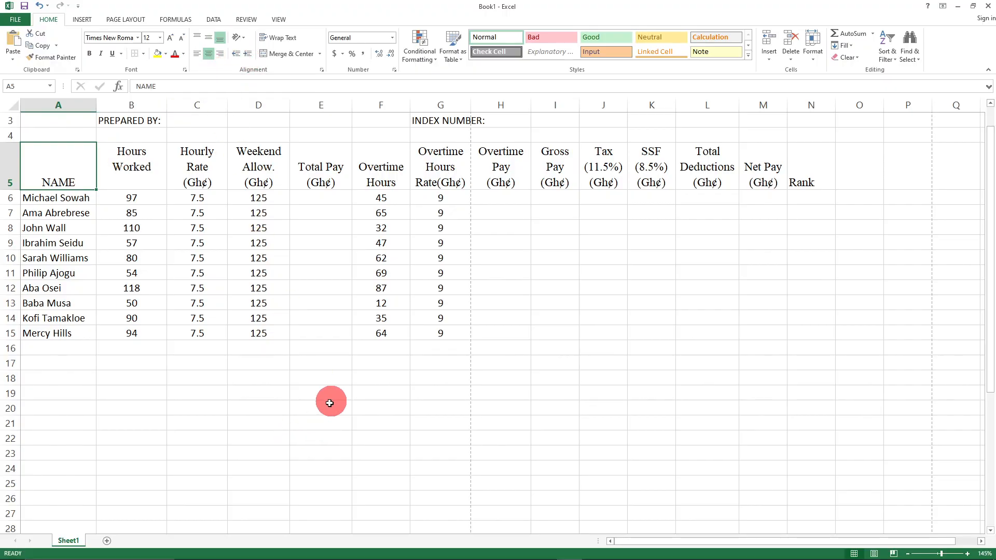
{"action": "left_click_drag", "start_coordinate": [486, 199], "coordinate": [798, 334]}
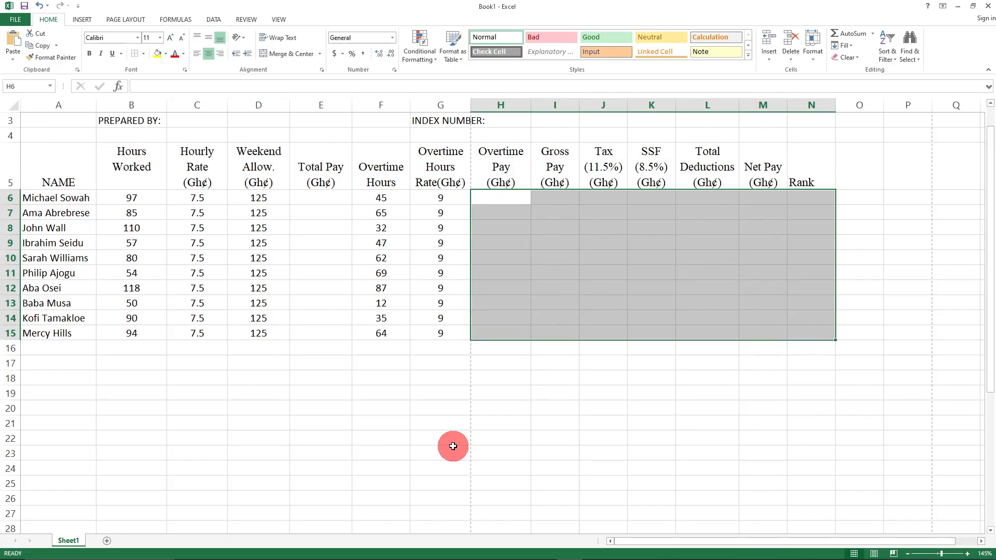
{"action": "scroll", "coordinate": [453, 446], "scroll_direction": "up", "scroll_amount": 2}
- Start the first worker's Total Pay formula in cell E6 with an equals sign
{"action": "left_click", "coordinate": [386, 258]}
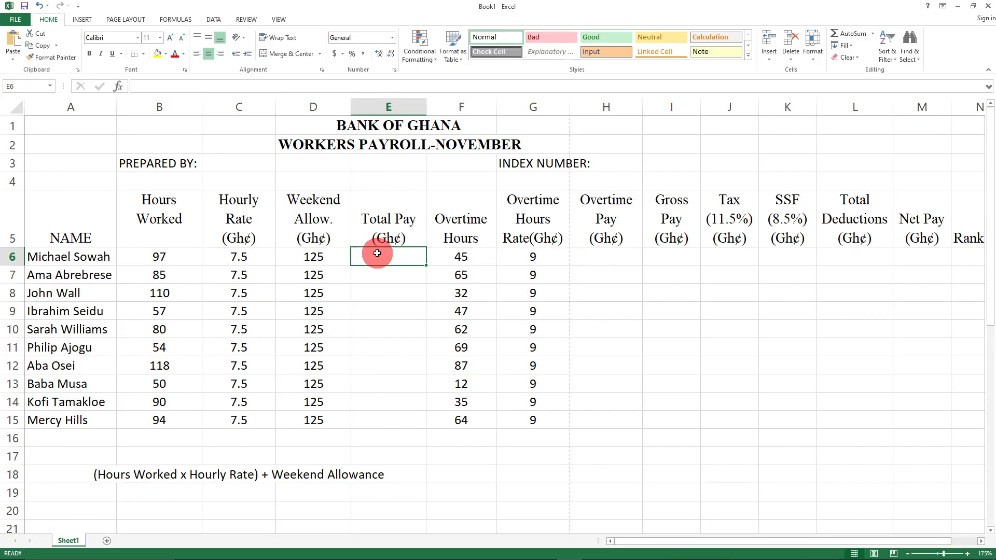
{"action": "type", "text": "=(97*"}
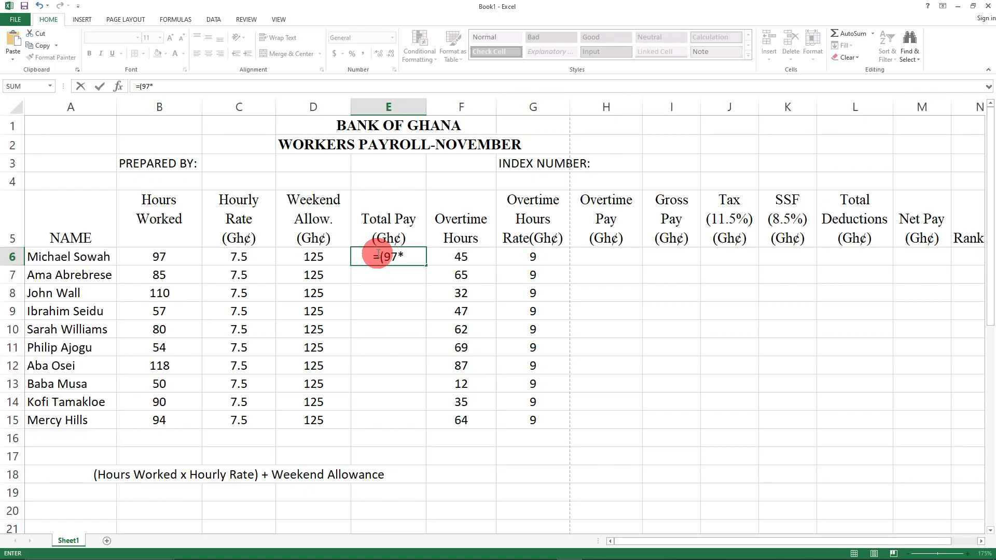
{"action": "type", "text": "7.5)+125"}
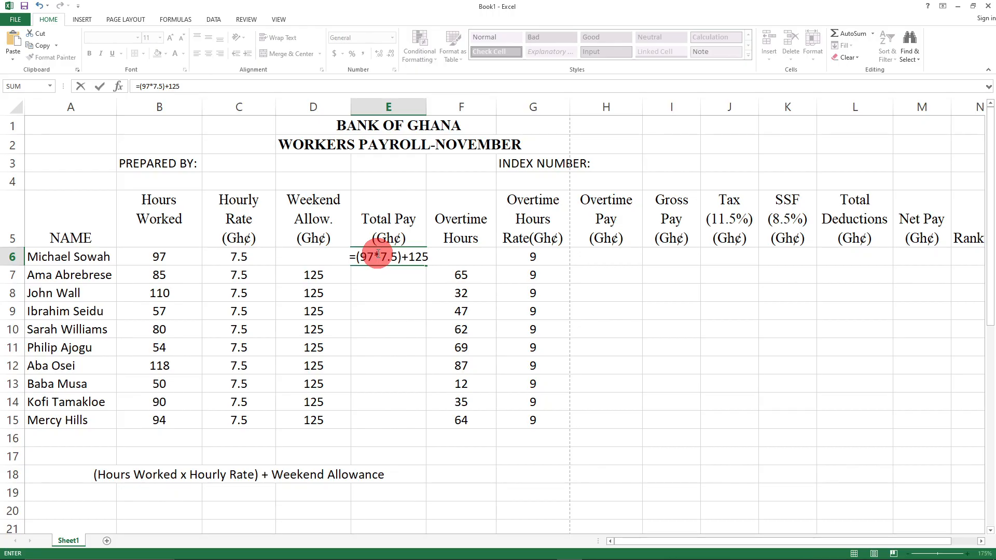
{"action": "key", "text": "Return"}
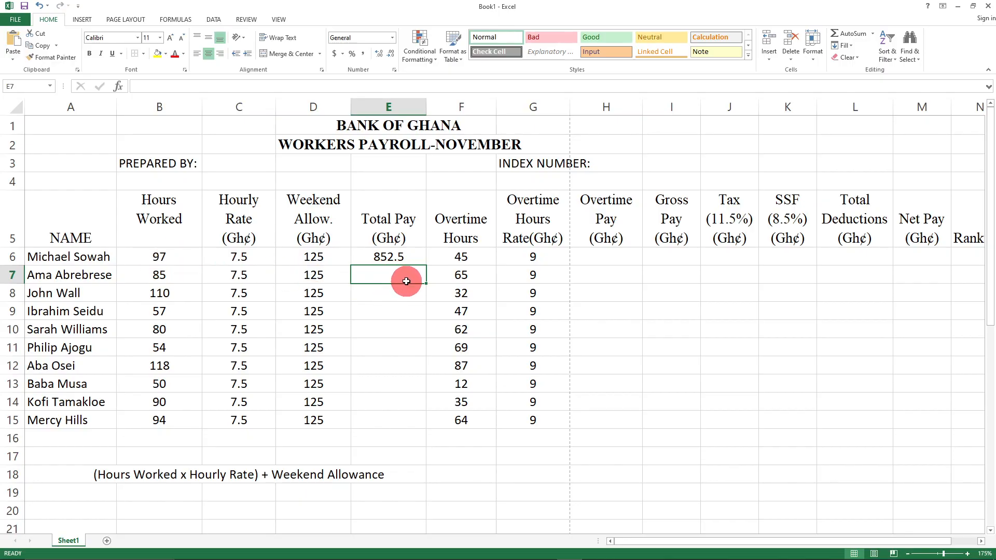
{"action": "left_click", "coordinate": [387, 258]}
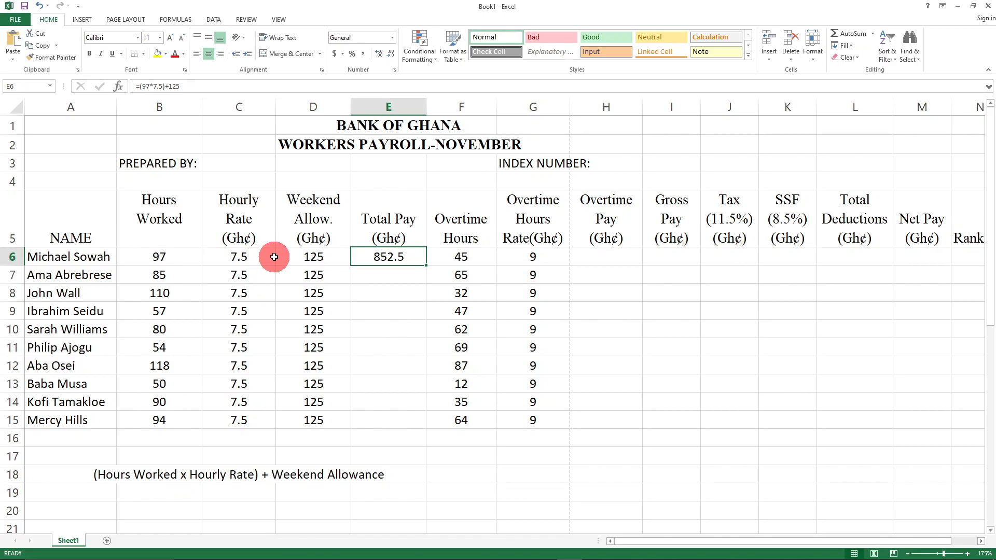
{"action": "left_click", "coordinate": [315, 257]}
{"action": "left_click", "coordinate": [406, 261]}
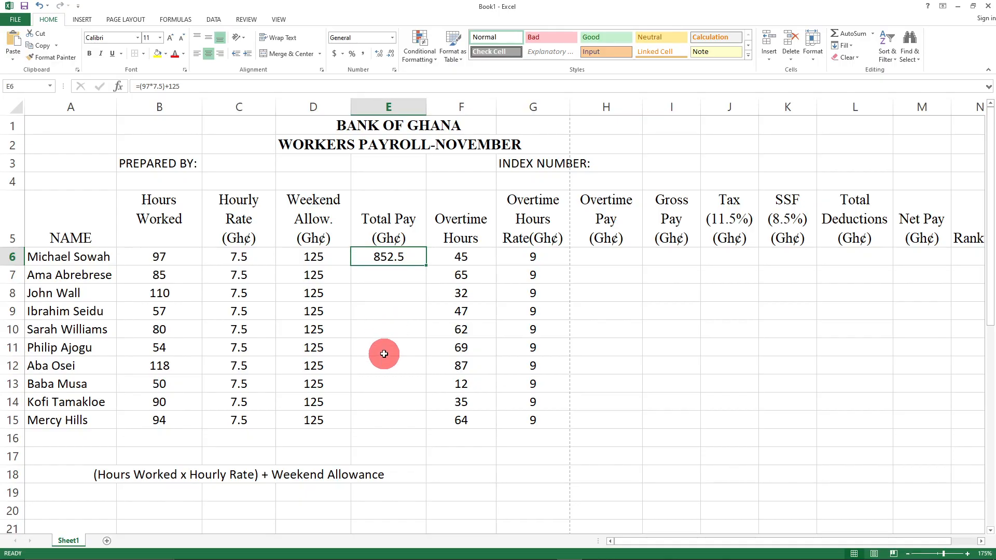
{"action": "scroll", "coordinate": [389, 501], "scroll_direction": "down", "scroll_amount": 2}
{"action": "scroll", "coordinate": [394, 421], "scroll_direction": "up", "scroll_amount": 1}
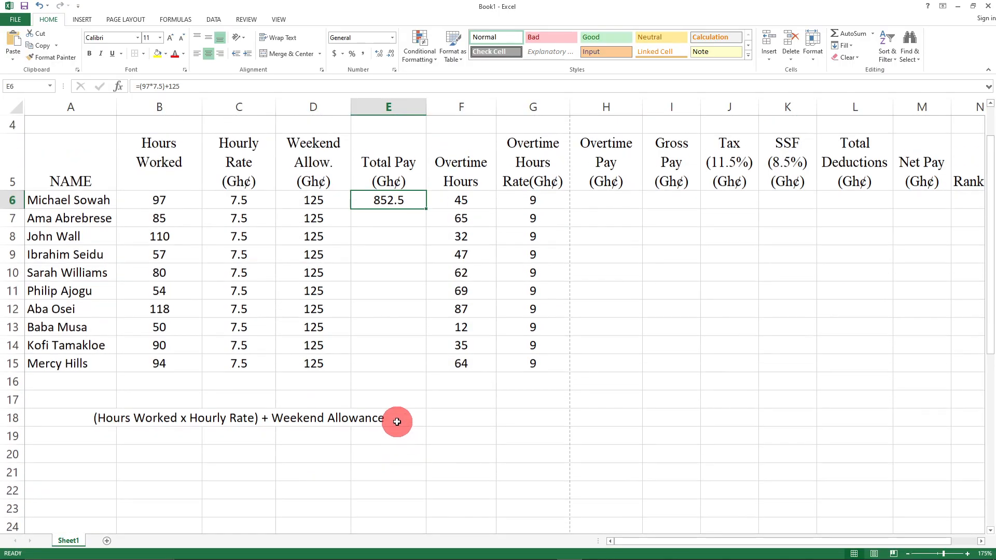
- Enter =(B6*C6)+D6 in E19 so it shows 852.5, matching the first worker's Total Pay
{"action": "left_click", "coordinate": [383, 439]}
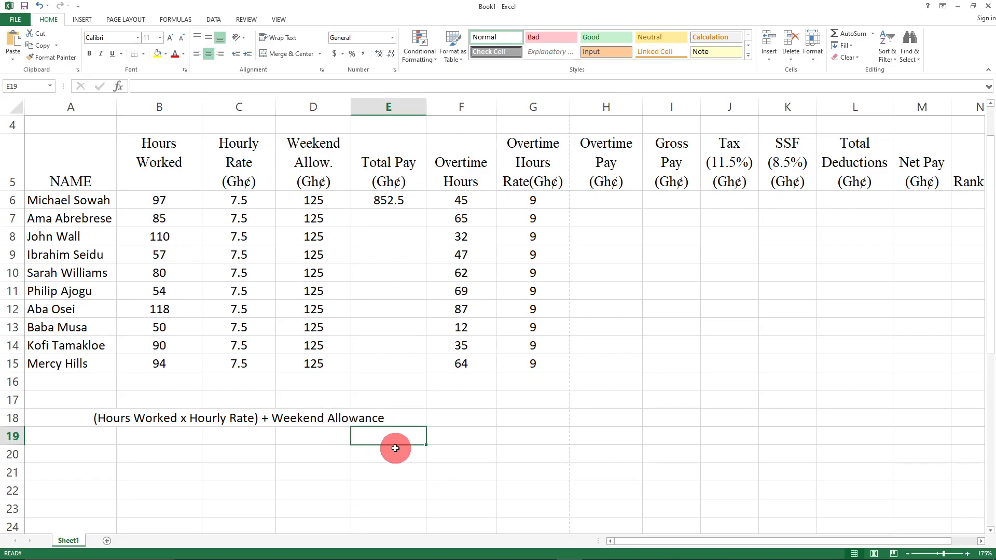
{"action": "type", "text": "=("}
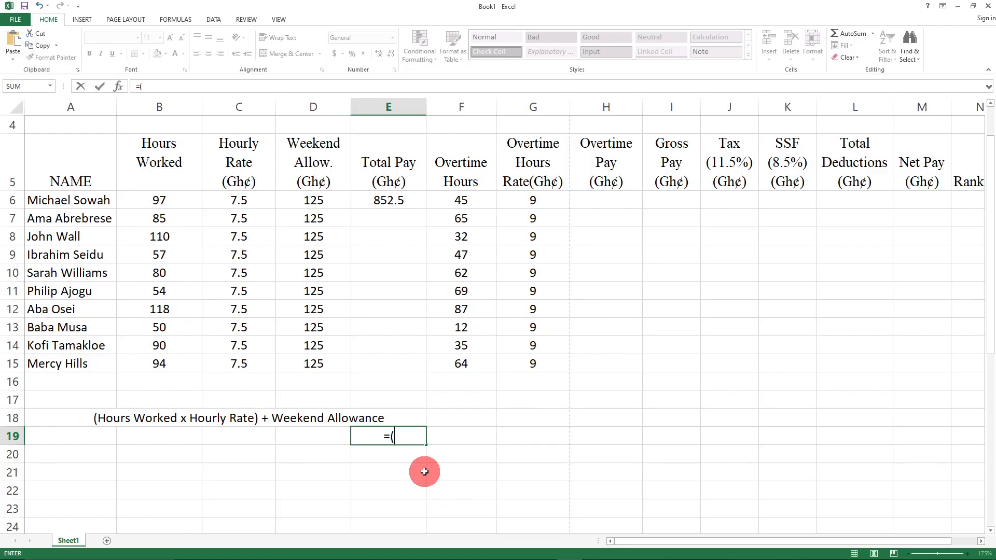
{"action": "type", "text": "b6"}
{"action": "key", "text": "BackSpace"}
{"action": "key", "text": "BackSpace"}
{"action": "type", "text": "B6*"}
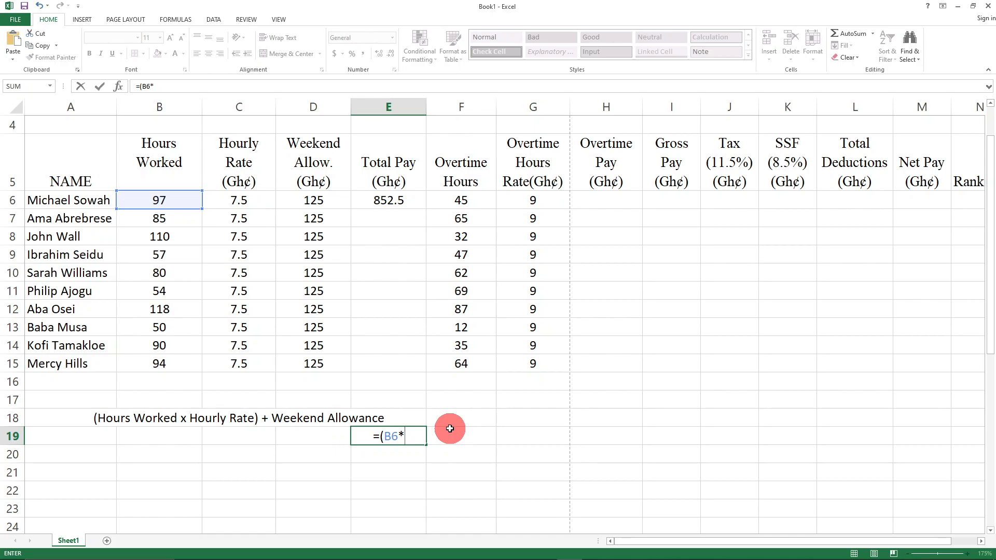
{"action": "type", "text": "C"}
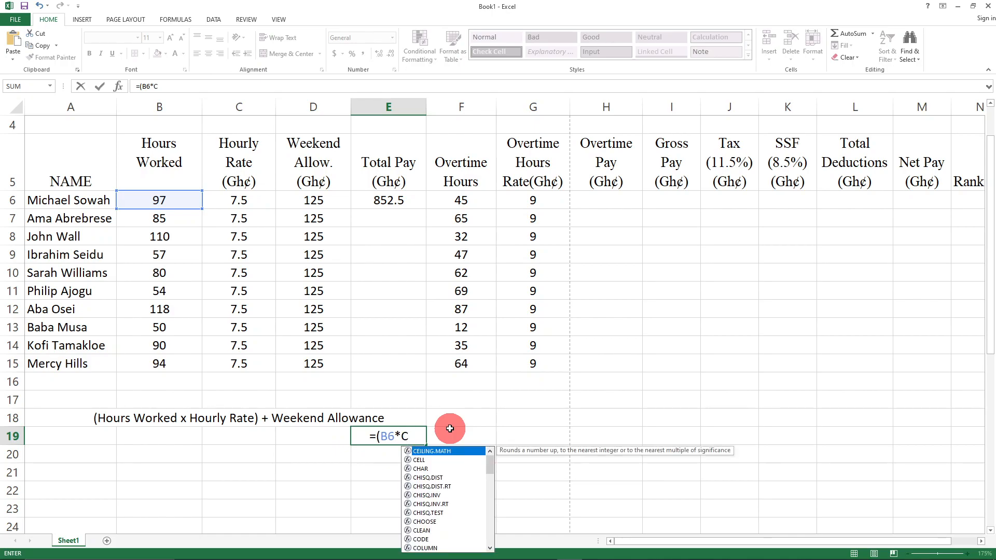
{"action": "type", "text": "6)+"}
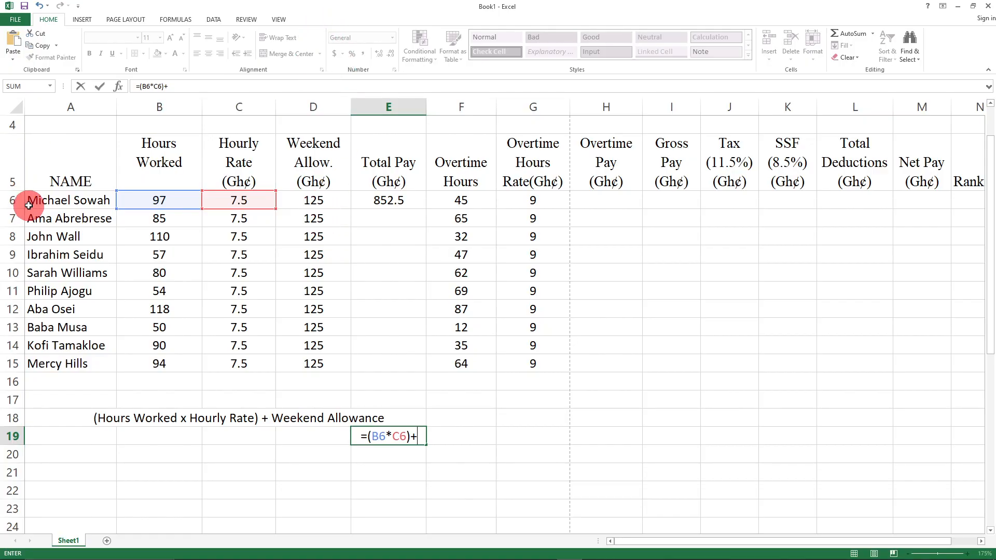
{"action": "type", "text": "D"}
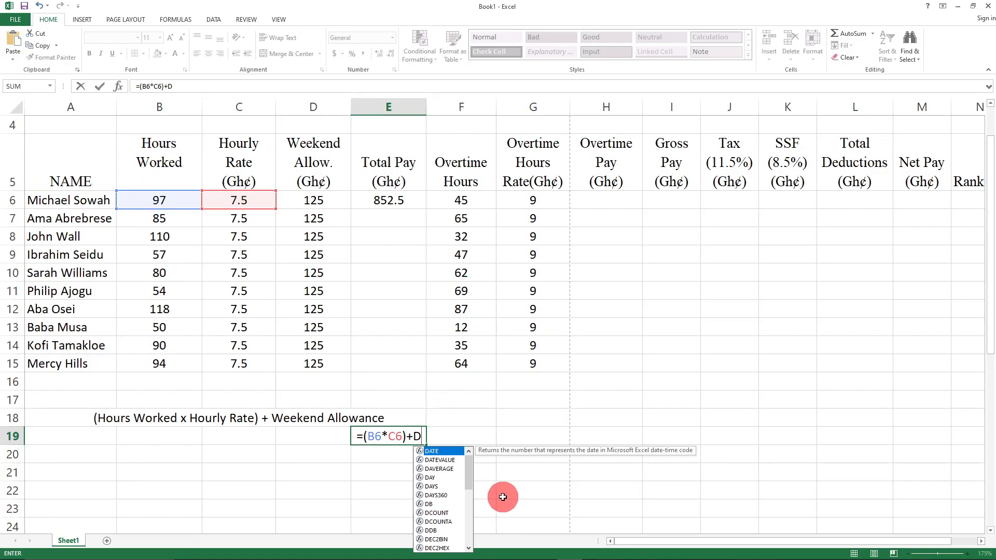
{"action": "type", "text": "6"}
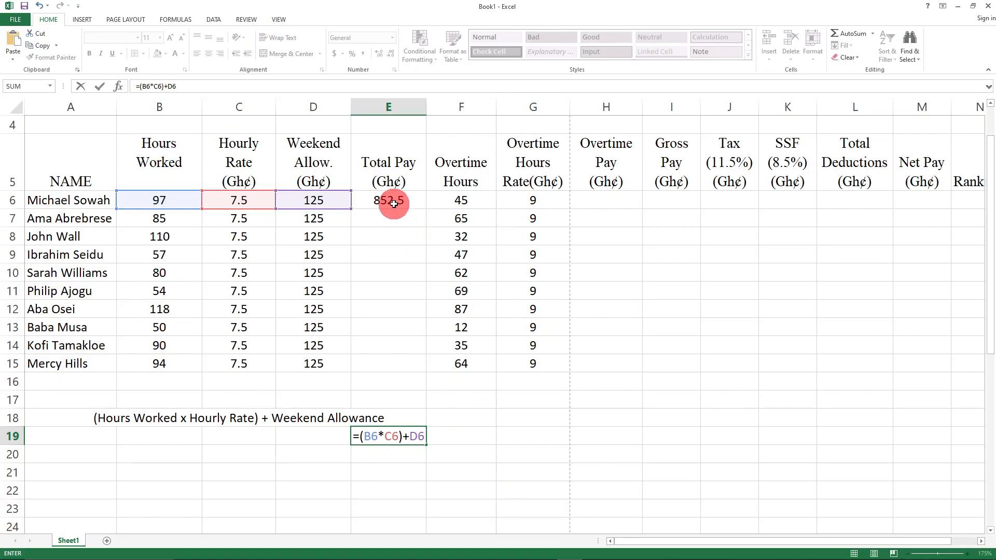
{"action": "key", "text": "Return"}
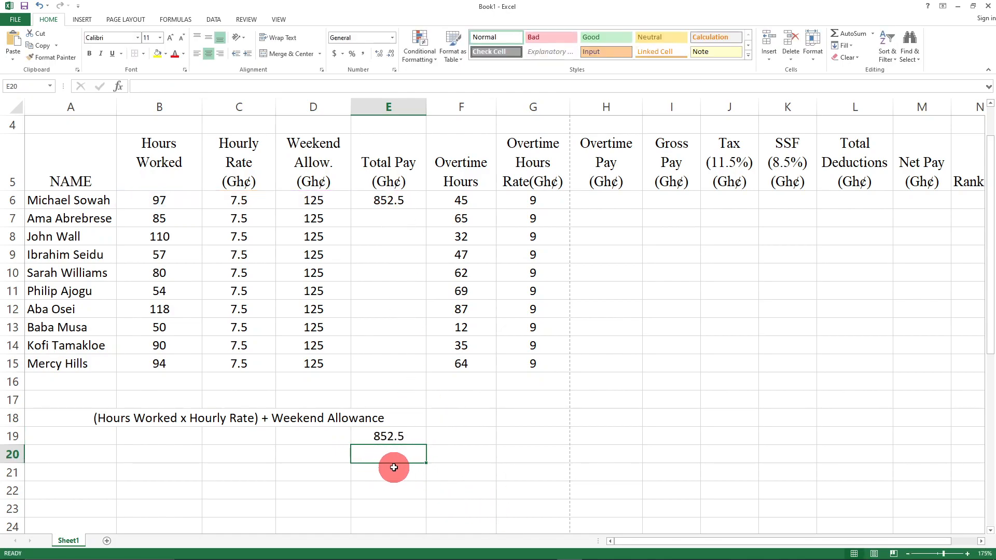
{"action": "scroll", "coordinate": [477, 440], "scroll_direction": "up", "scroll_amount": 2}
{"action": "scroll", "coordinate": [477, 440], "scroll_direction": "up", "scroll_amount": 2}
{"action": "scroll", "coordinate": [356, 407], "scroll_direction": "up", "scroll_amount": 2}
{"action": "scroll", "coordinate": [359, 400], "scroll_direction": "down", "scroll_amount": 4}
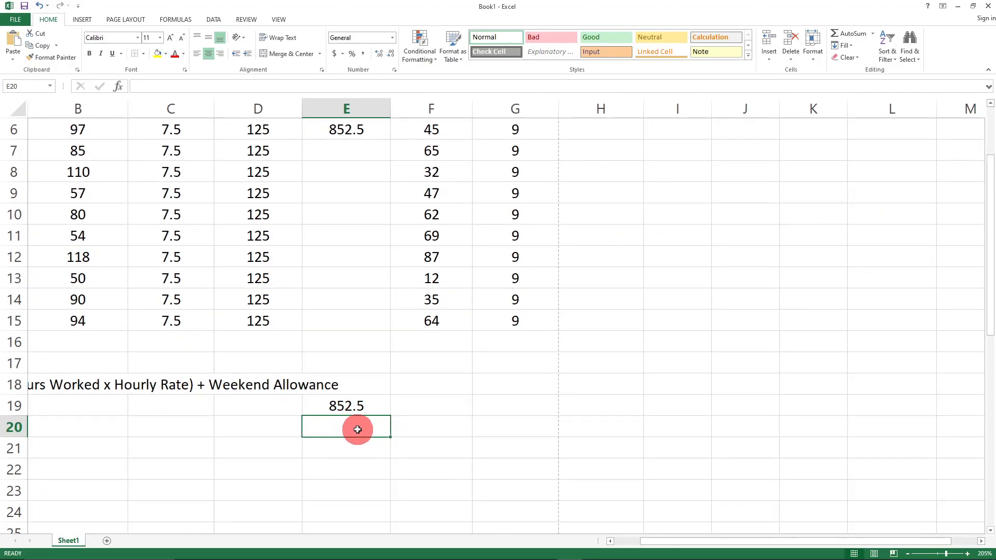
{"action": "scroll", "coordinate": [383, 426], "scroll_direction": "up", "scroll_amount": 2}
{"action": "scroll", "coordinate": [385, 422], "scroll_direction": "down", "scroll_amount": 2}
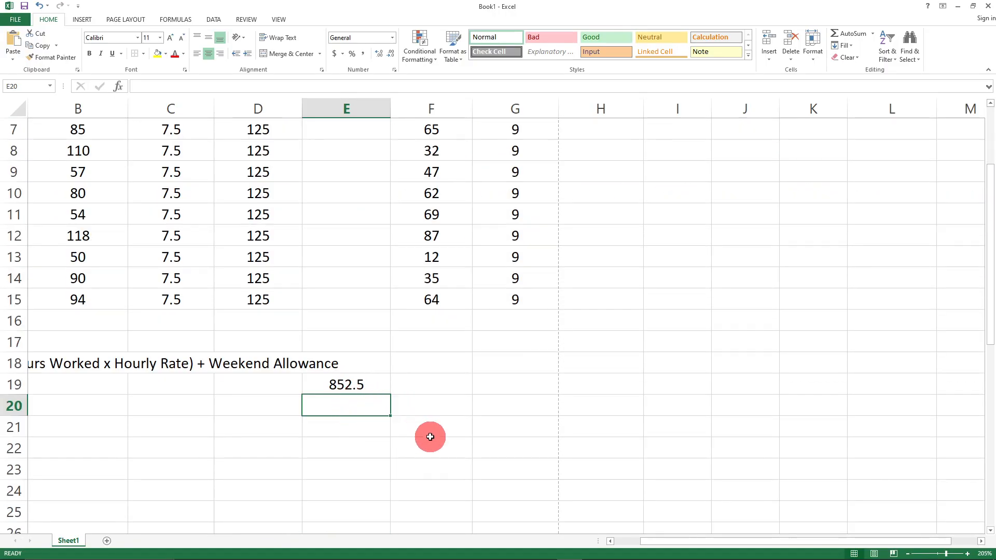
{"action": "scroll", "coordinate": [430, 436], "scroll_direction": "up", "scroll_amount": 2}
{"action": "scroll", "coordinate": [431, 433], "scroll_direction": "down", "scroll_amount": 1}
{"action": "scroll", "coordinate": [431, 432], "scroll_direction": "down", "scroll_amount": 3}
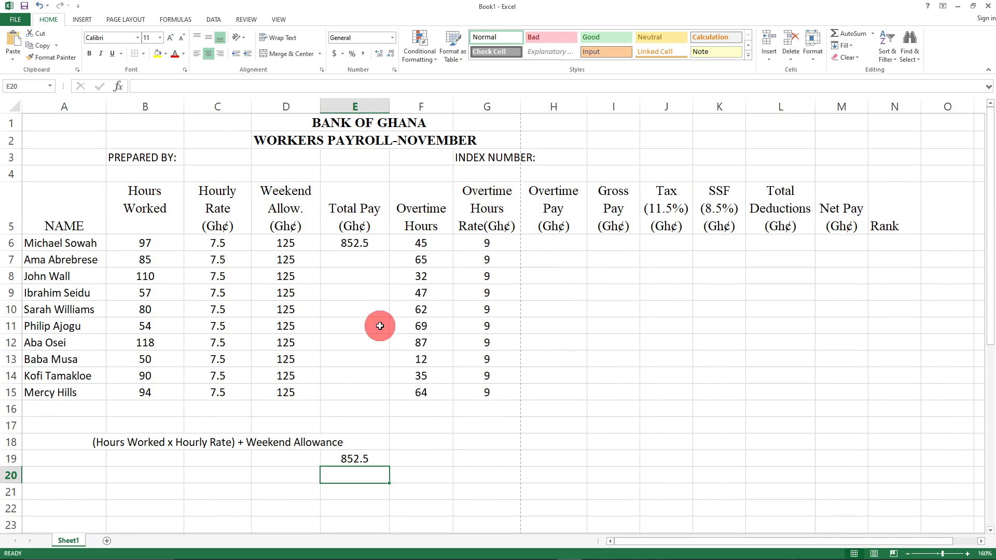
{"action": "left_click", "coordinate": [355, 243]}
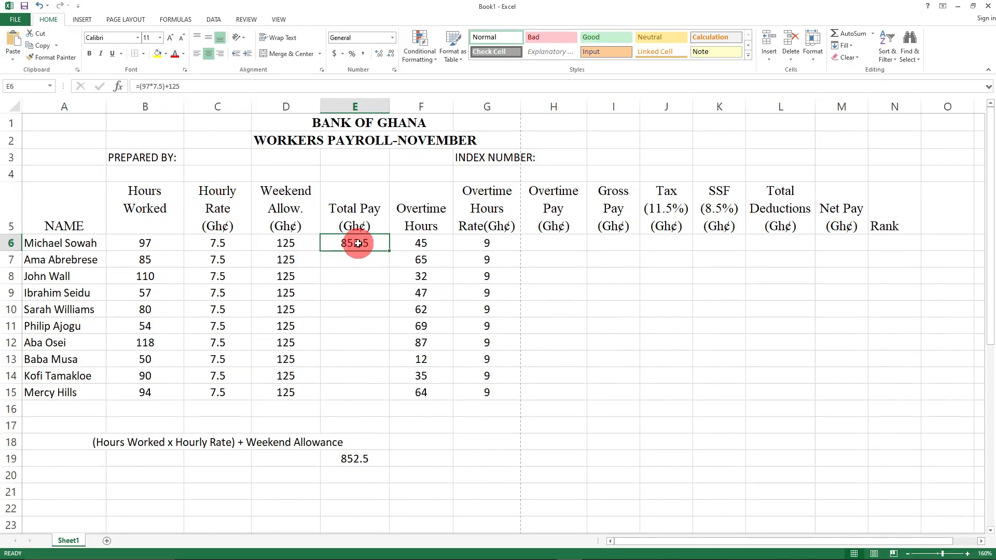
{"action": "left_click", "coordinate": [360, 295]}
{"action": "left_click", "coordinate": [348, 244]}
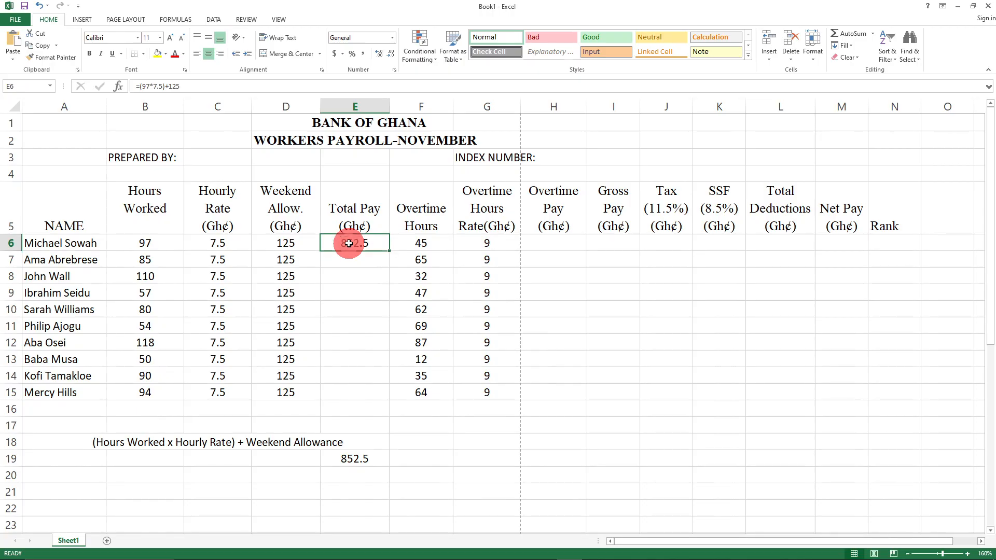
{"action": "left_click", "coordinate": [360, 300]}
{"action": "left_click", "coordinate": [357, 245]}
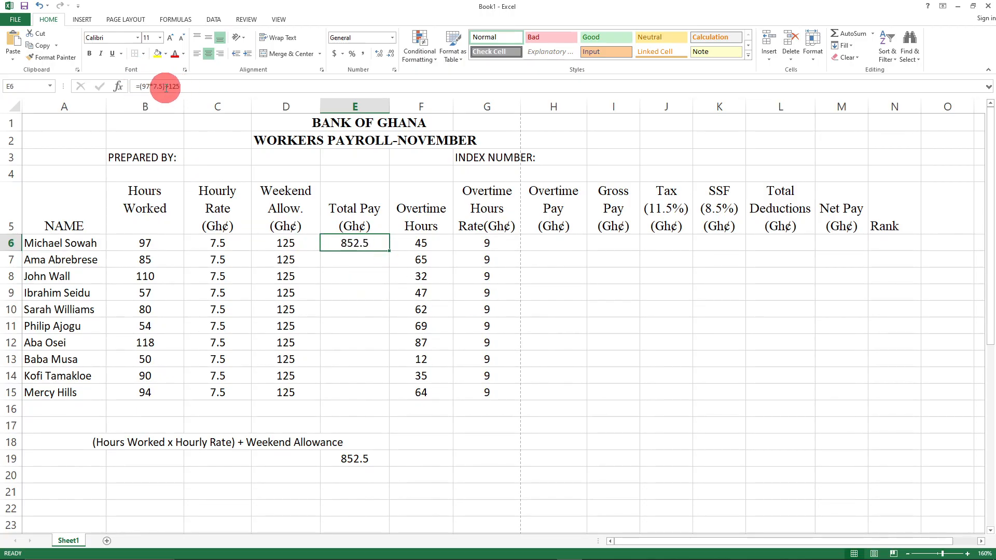
{"action": "left_click", "coordinate": [358, 457]}
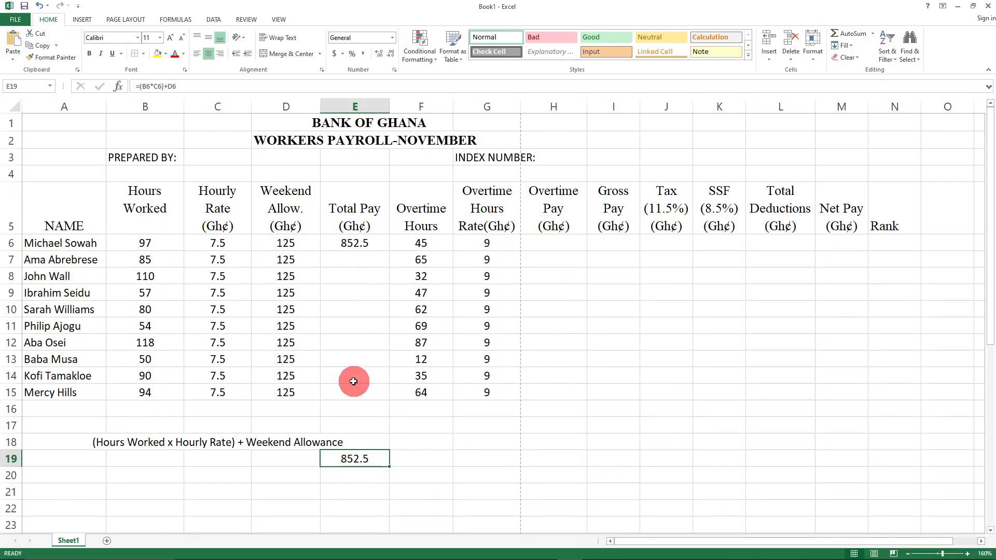
{"action": "left_click", "coordinate": [372, 341]}
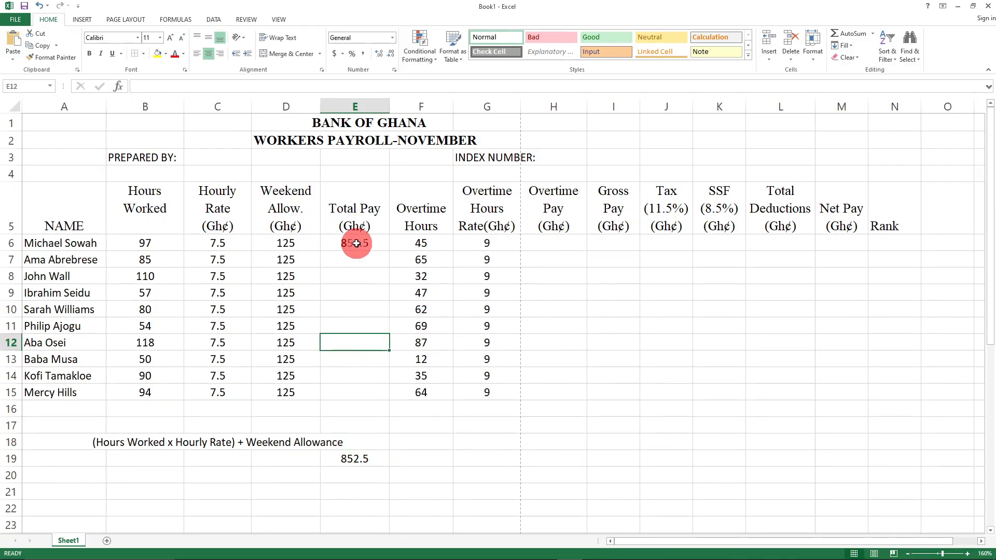
{"action": "left_click", "coordinate": [355, 243]}
{"action": "left_click", "coordinate": [358, 460]}
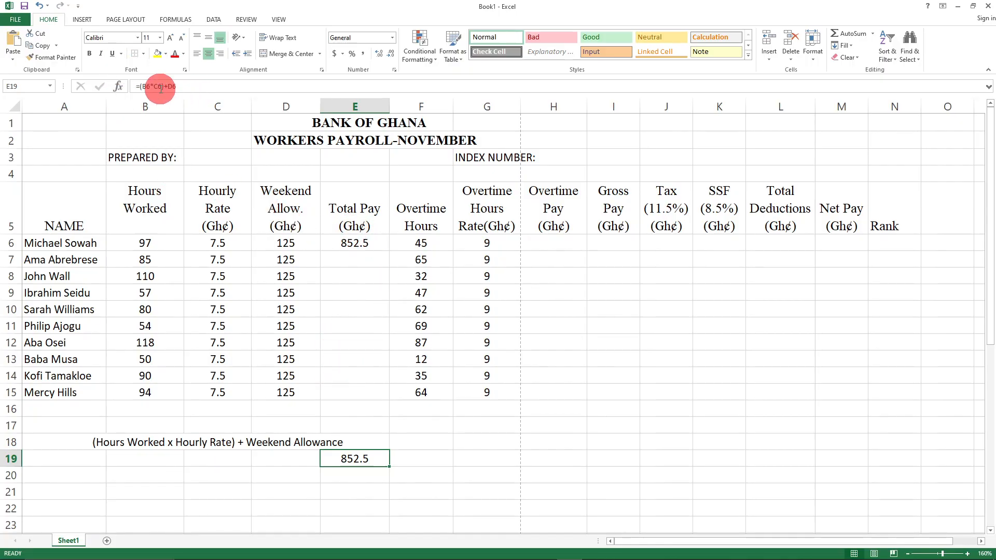
{"action": "left_click", "coordinate": [355, 243]}
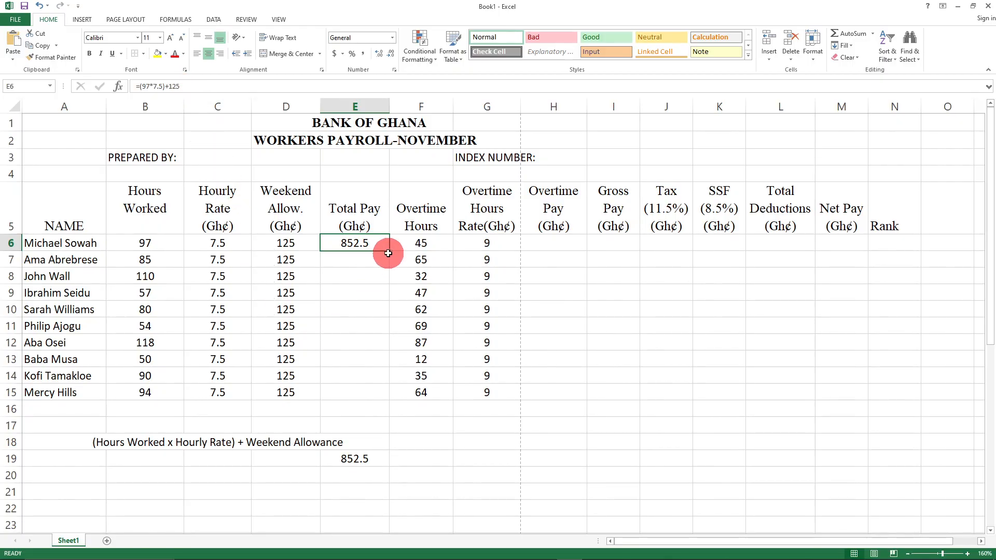
{"action": "left_click_drag", "start_coordinate": [389, 252], "coordinate": [384, 407]}
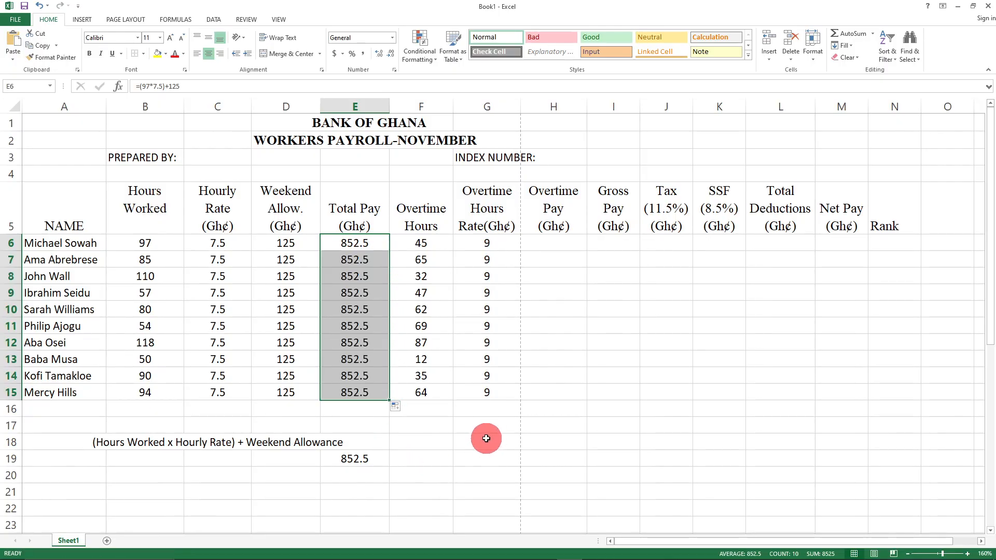
- Undo the fill into E7:E15, refill E6's Total Pay down to row 15, and undo again
{"action": "key", "text": "ctrl+z"}
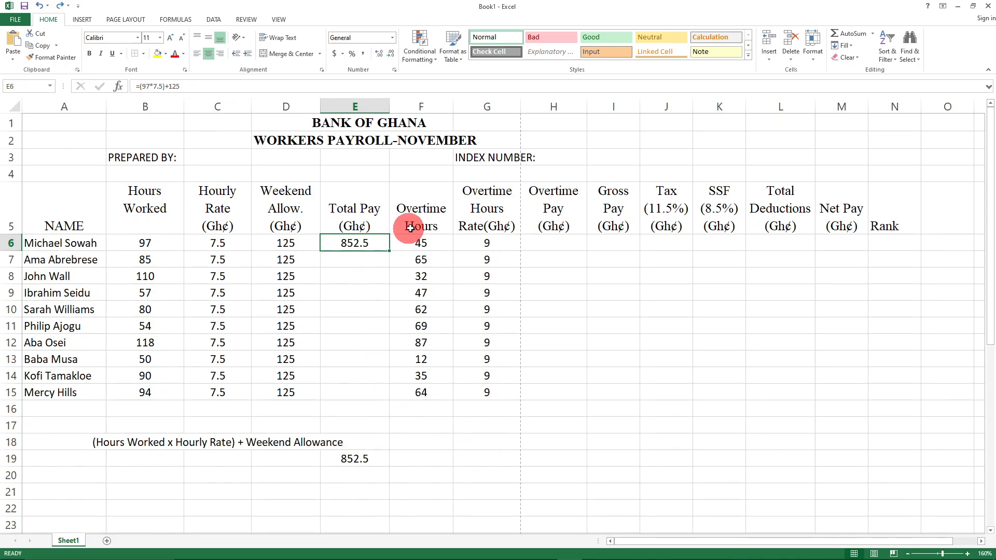
{"action": "left_click_drag", "start_coordinate": [389, 252], "coordinate": [390, 403]}
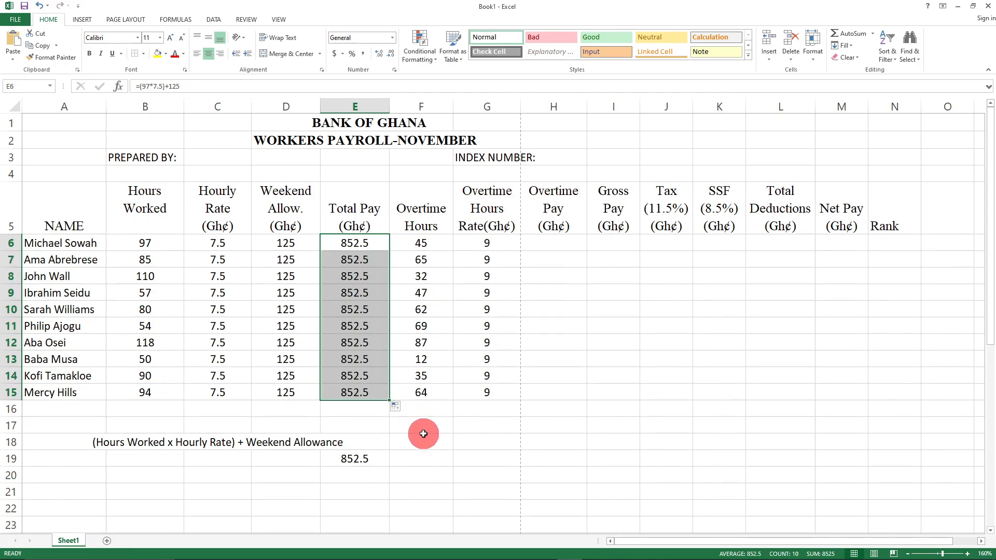
{"action": "key", "text": "ctrl+z"}
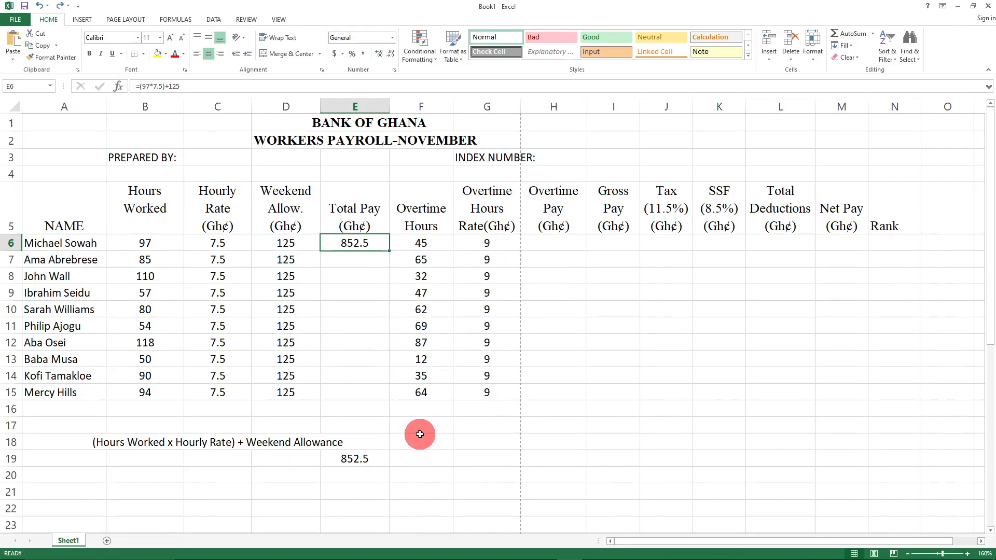
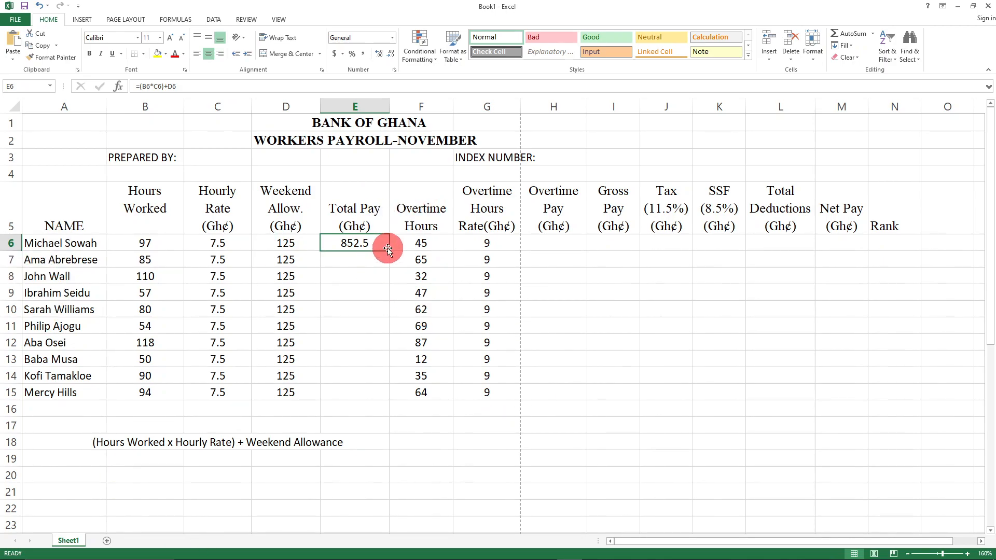
- Fill E6's Total Pay formula down to row 15, inspect it, then undo the fill
{"action": "left_click_drag", "start_coordinate": [390, 251], "coordinate": [382, 404]}
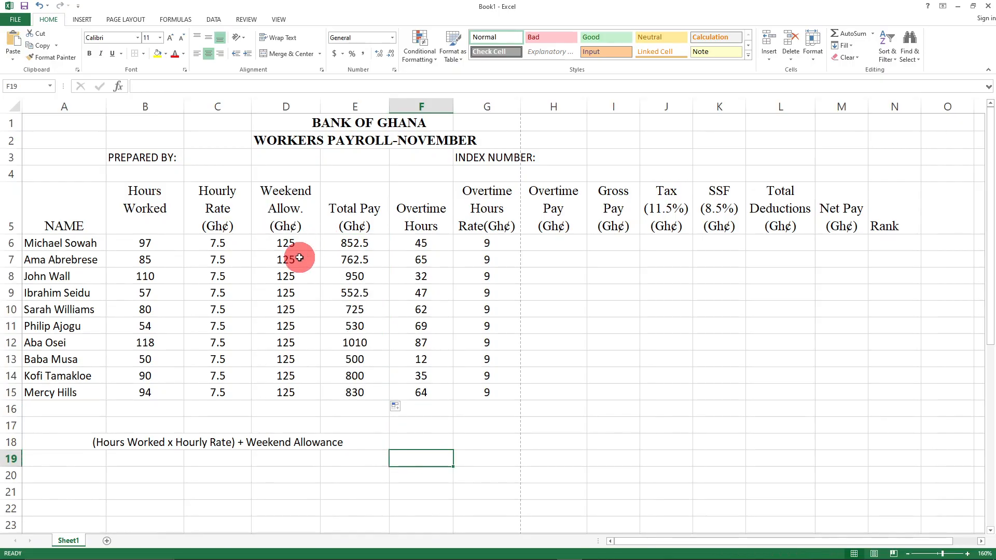
{"action": "left_click", "coordinate": [355, 457]}
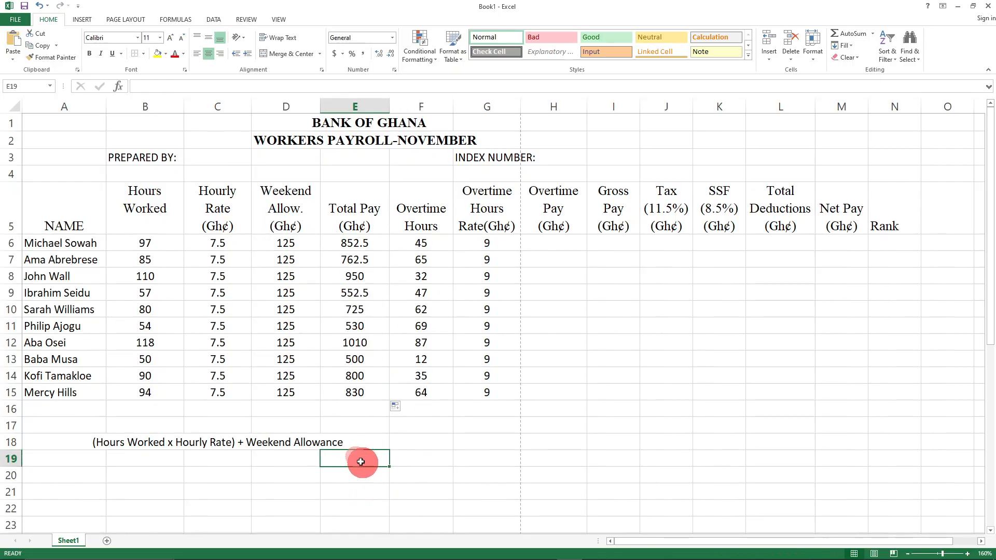
{"action": "left_click", "coordinate": [345, 246]}
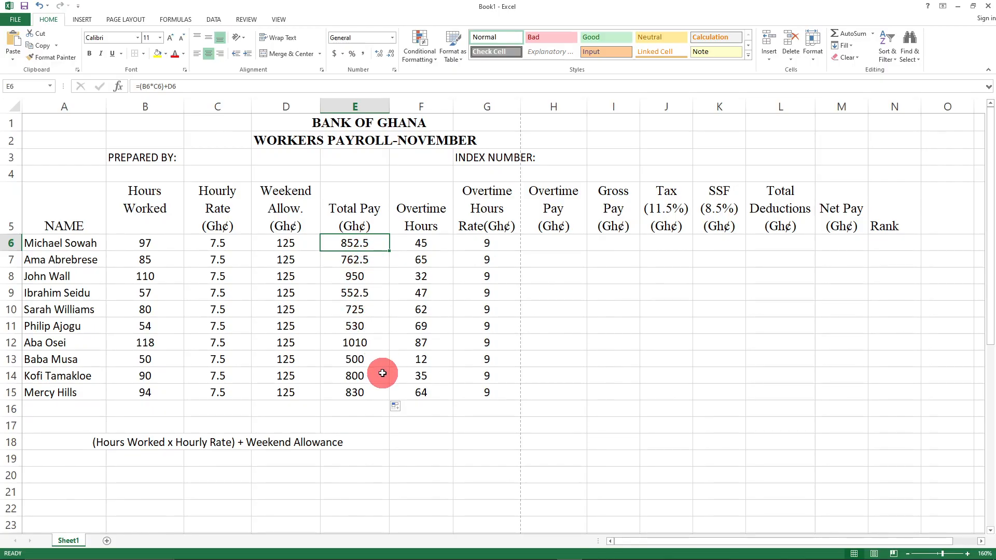
{"action": "left_click", "coordinate": [367, 440]}
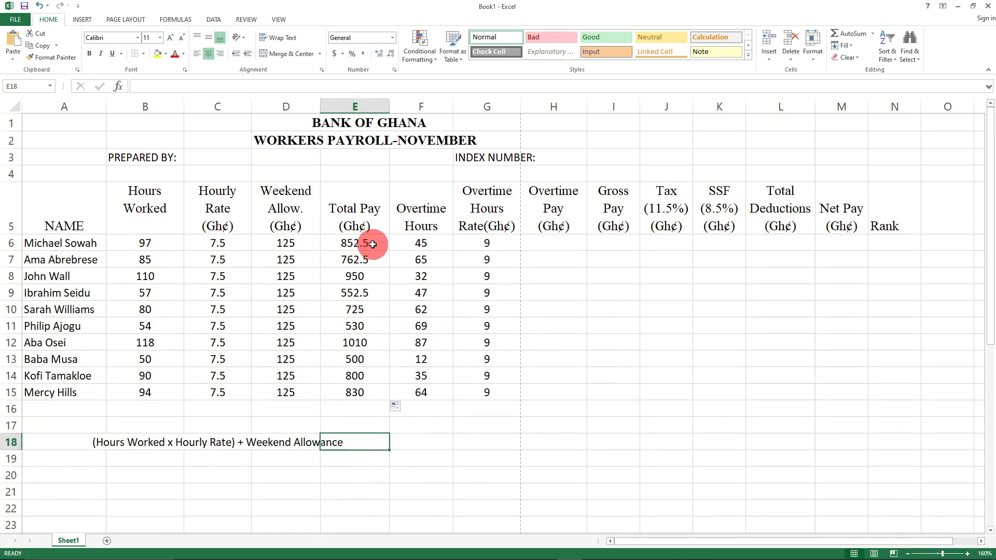
{"action": "key", "text": "ctrl+z"}
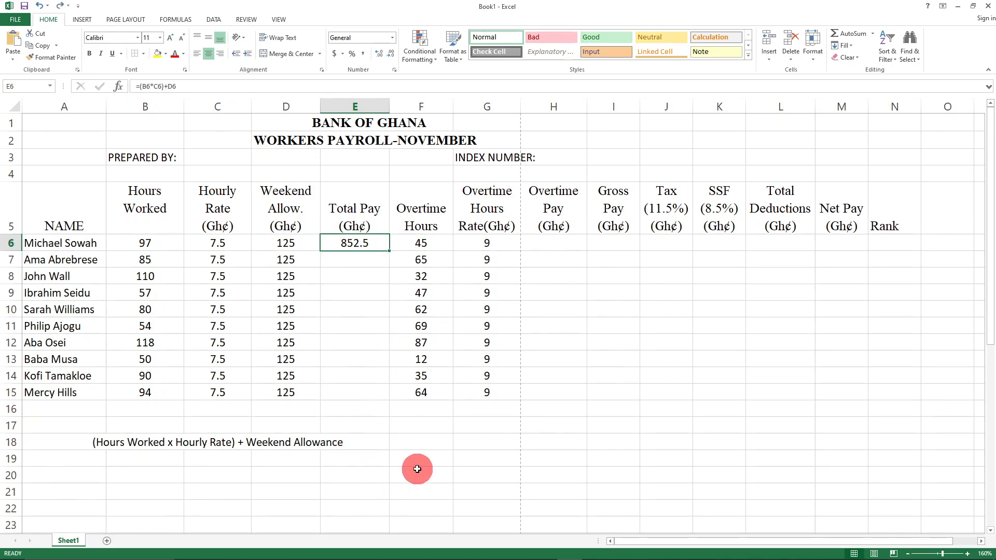
{"action": "left_click", "coordinate": [416, 459]}
- Enter =(85*7.5)+125 in E7 so the second worker's Total Pay reads 762.5
{"action": "left_click", "coordinate": [346, 257]}
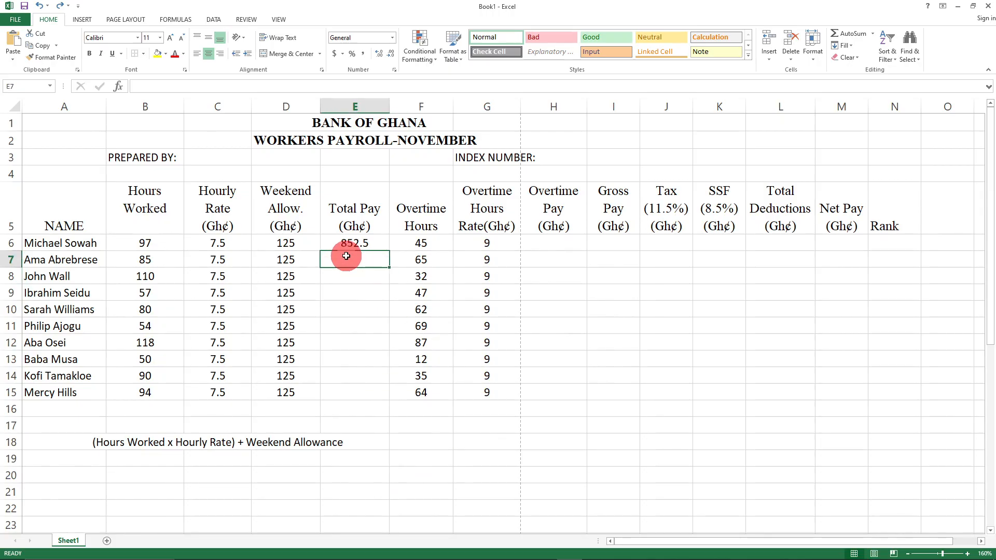
{"action": "left_click", "coordinate": [374, 240]}
{"action": "left_click", "coordinate": [358, 266]}
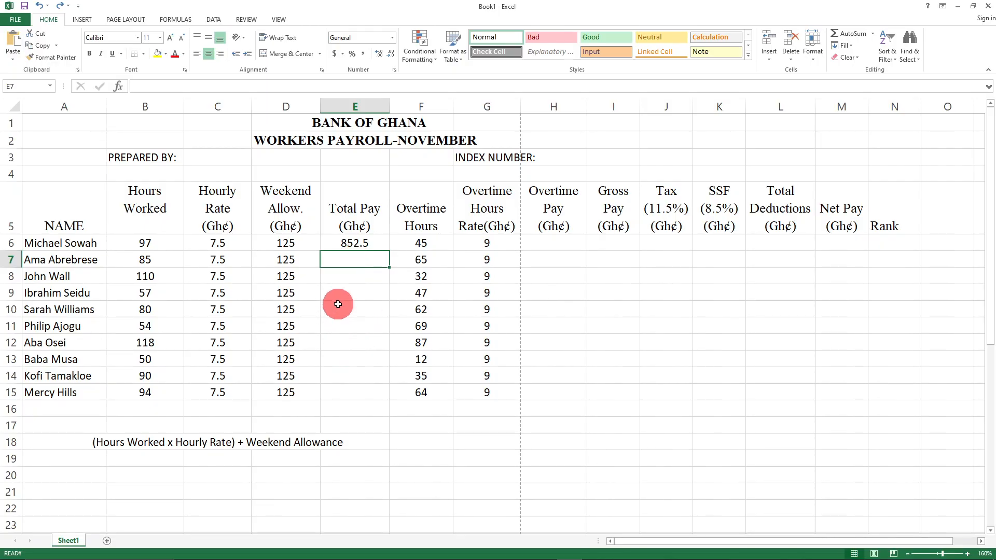
{"action": "type", "text": "("}
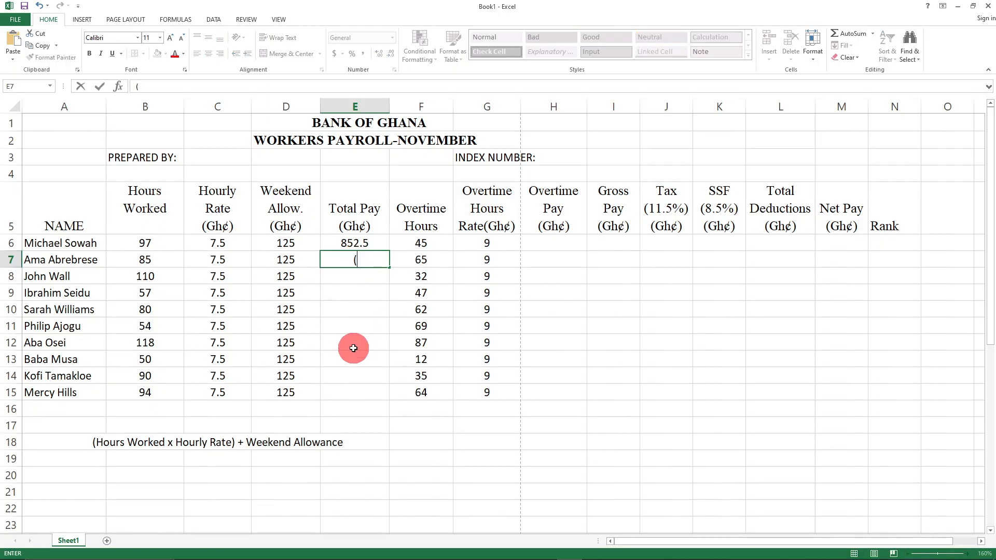
{"action": "type", "text": "="}
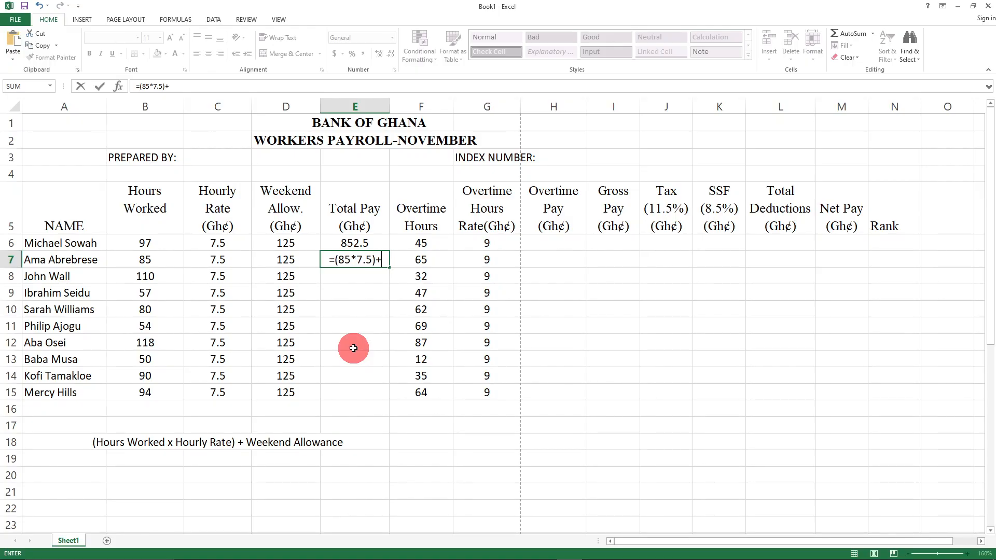
{"action": "type", "text": "25"}
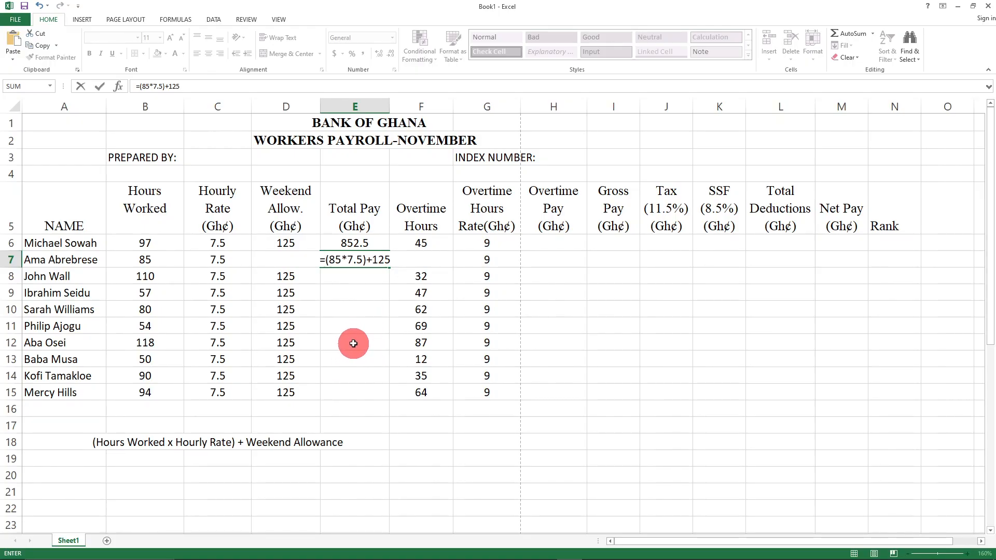
{"action": "key", "text": "Return"}
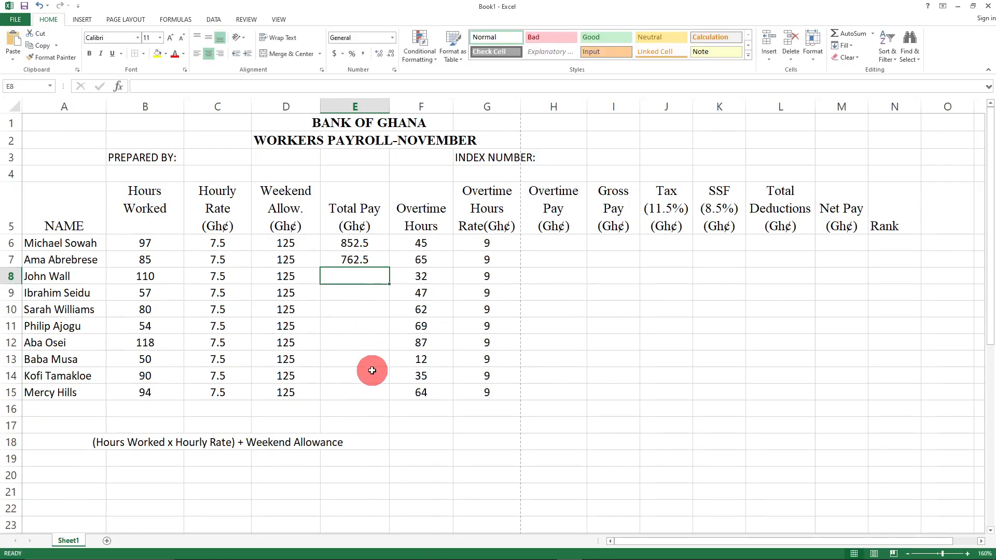
- Enter =(B7*C7)+D7 in E16, declining Excel's suggested correction, so it shows 762.5
{"action": "left_click", "coordinate": [339, 410]}
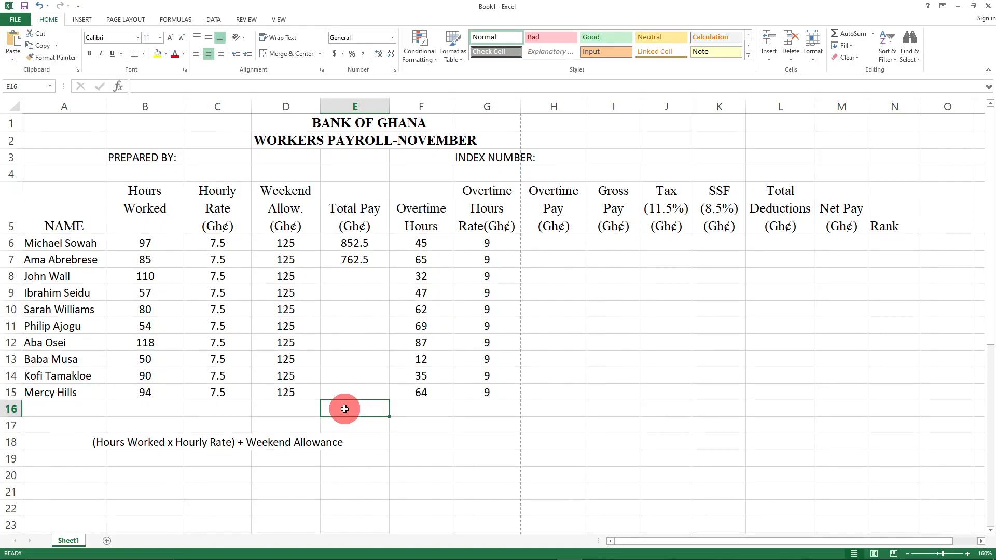
{"action": "type", "text": "("}
{"action": "type", "text": "="}
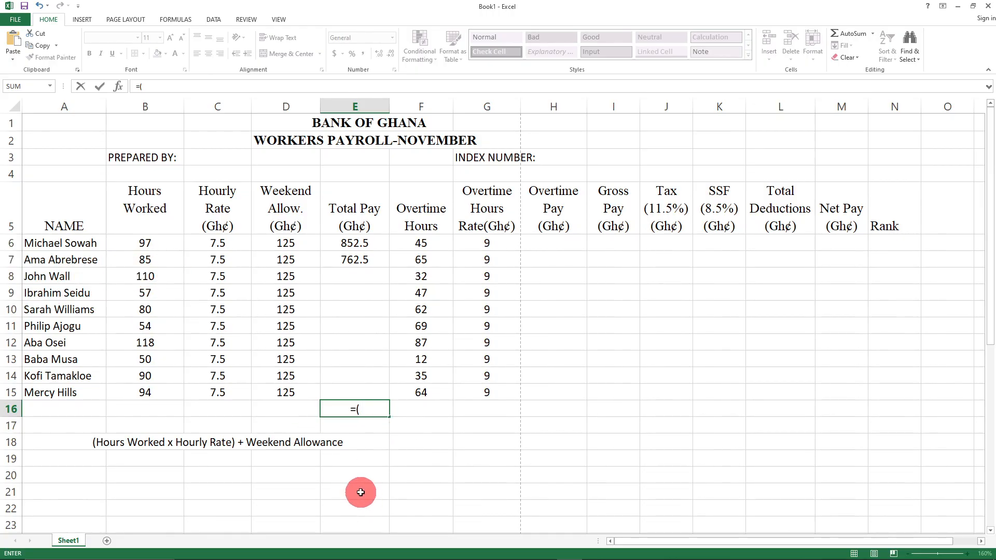
{"action": "type", "text": "B7"}
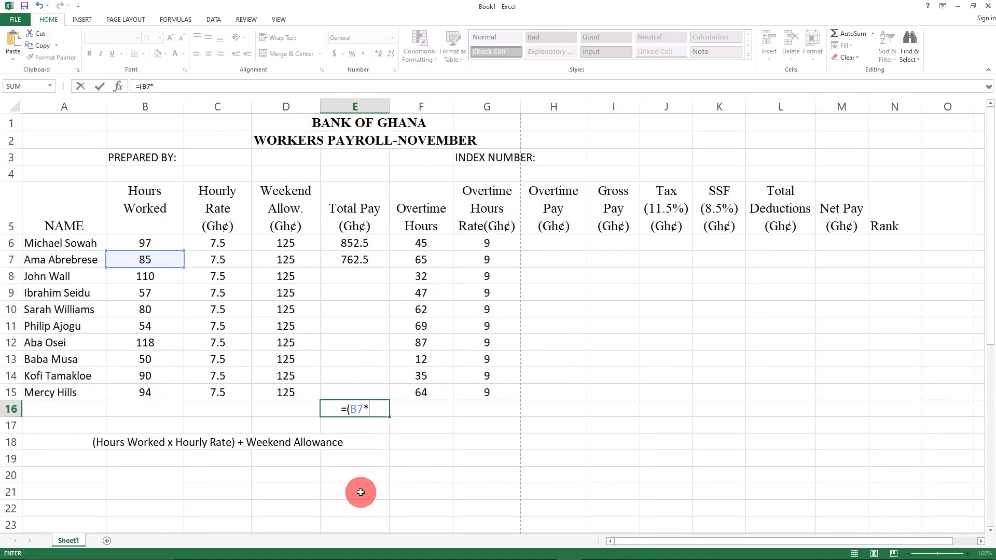
{"action": "type", "text": "*C6"}
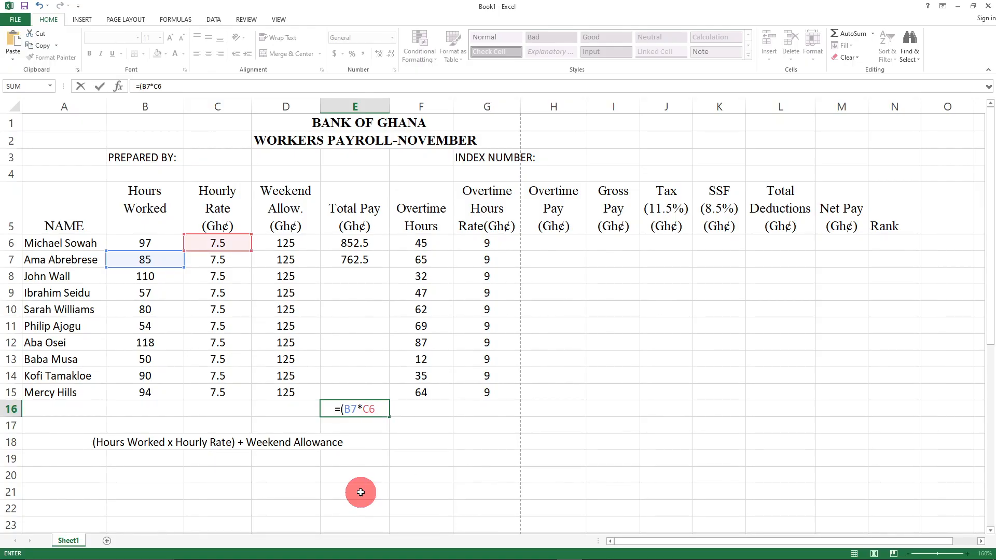
{"action": "key", "text": "BackSpace"}
{"action": "type", "text": "7)+"}
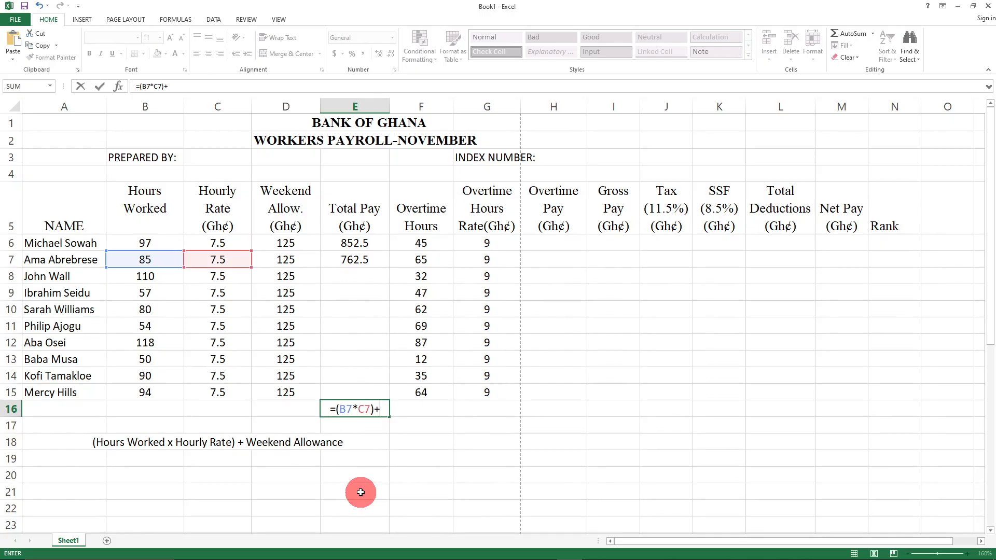
{"action": "type", "text": "D"}
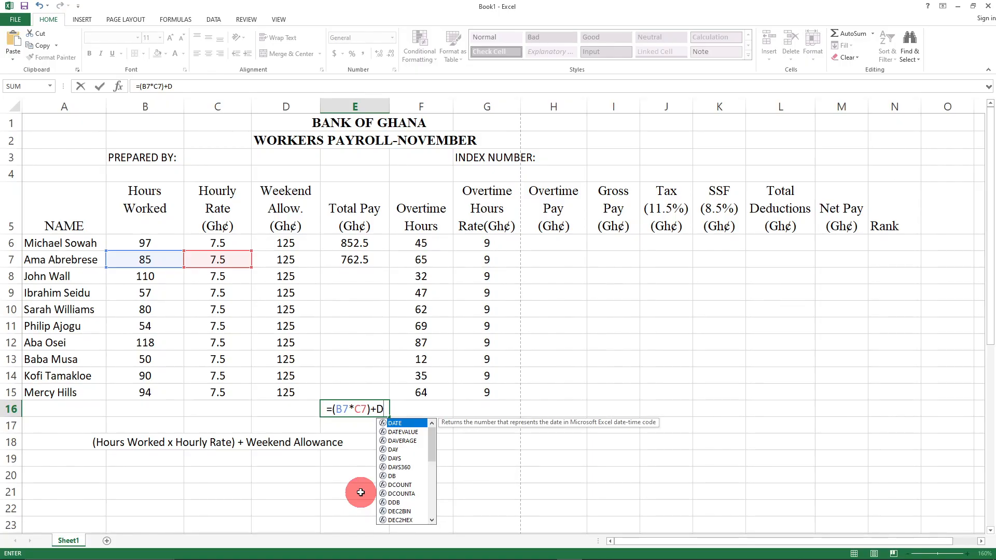
{"action": "type", "text": "7"}
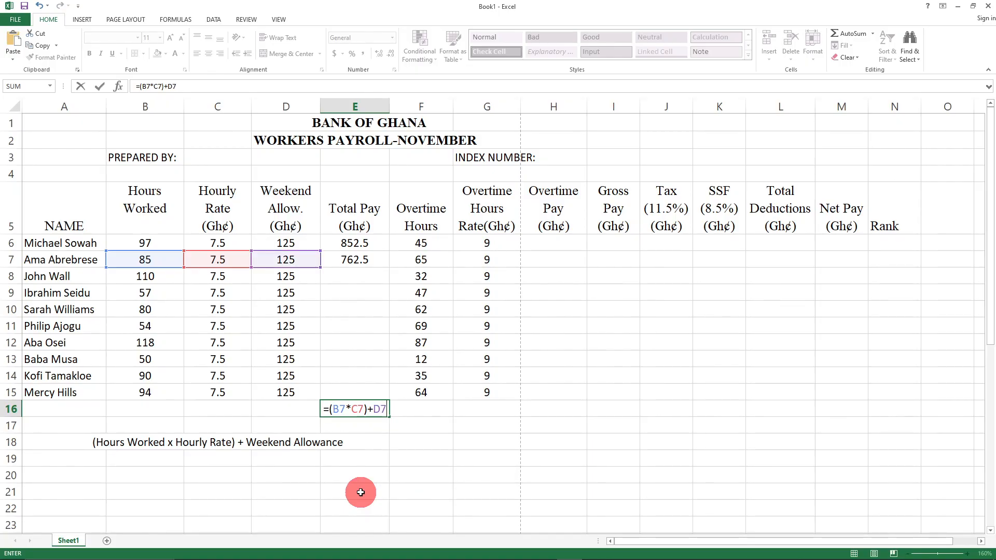
{"action": "type", "text": ")"}
{"action": "key", "text": "Return"}
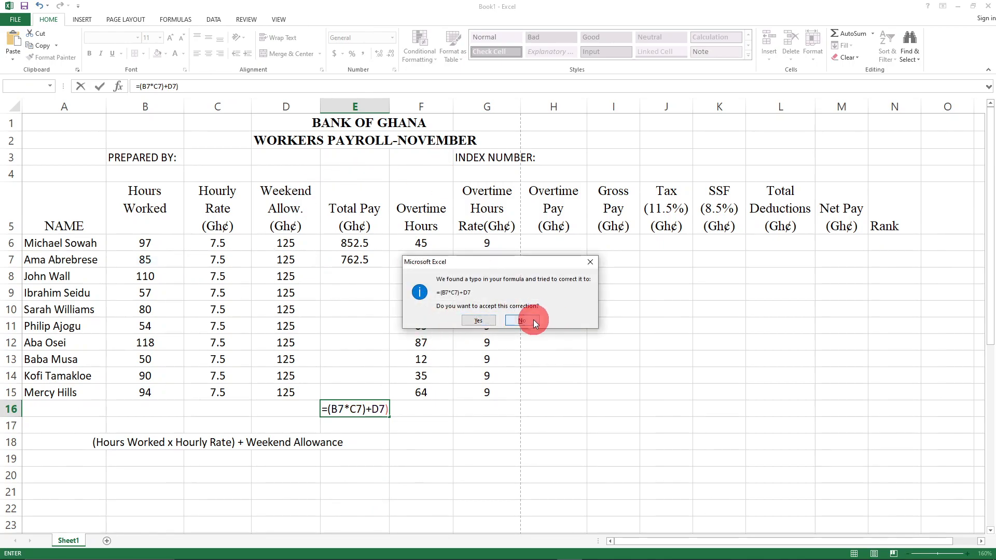
{"action": "left_click", "coordinate": [533, 319]}
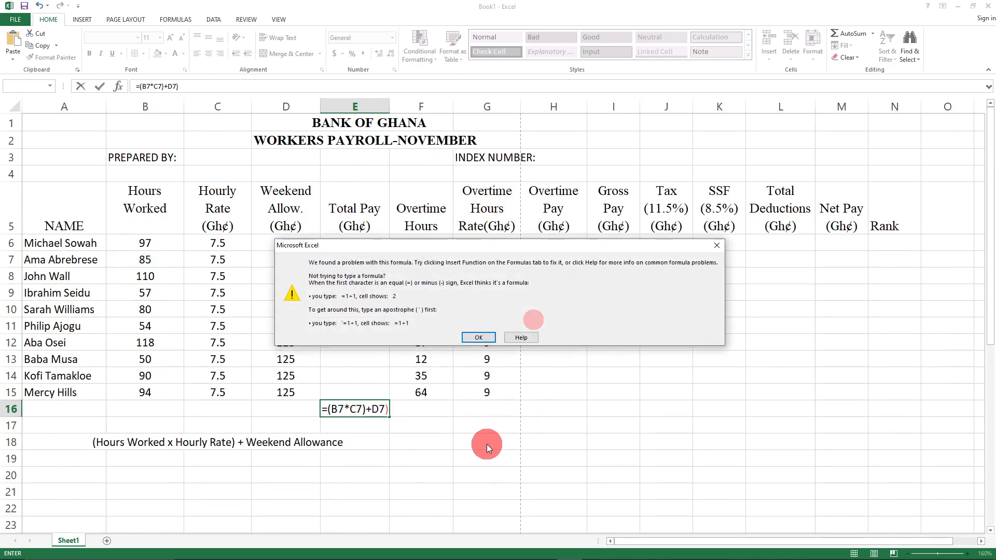
{"action": "left_click", "coordinate": [716, 245]}
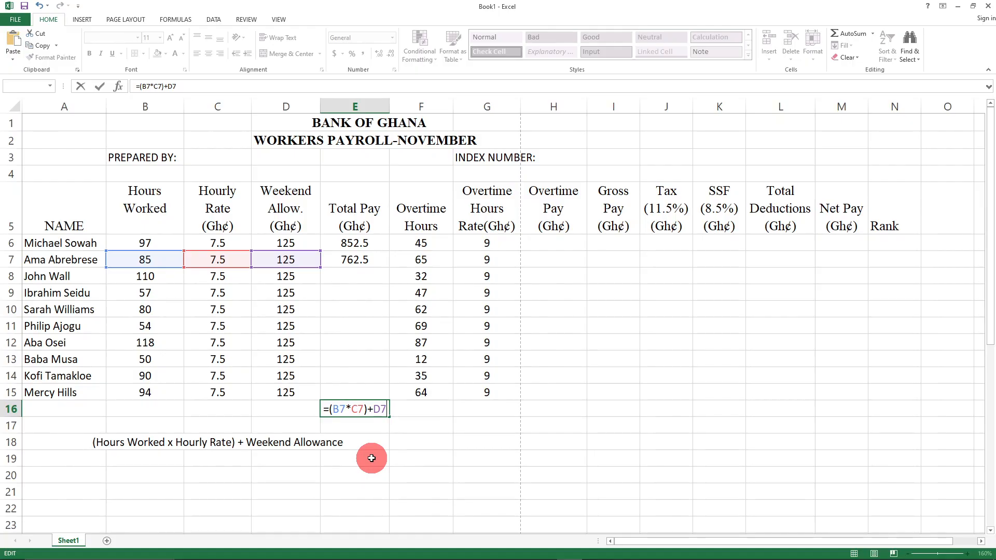
{"action": "key", "text": "Return"}
{"action": "left_click", "coordinate": [542, 428]}
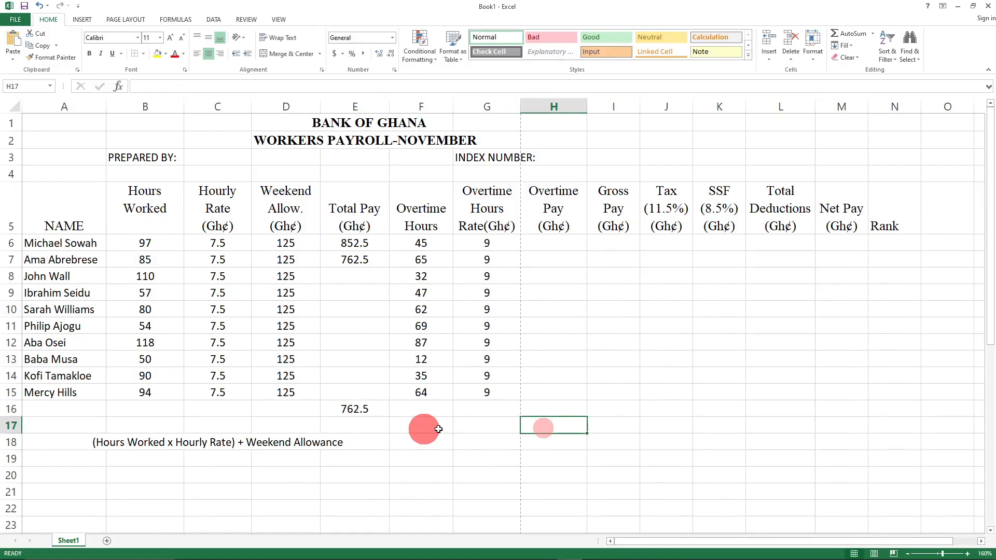
- Compare the E7 and E16 formulas, clear E7, and copy E6's formula into E7
{"action": "left_click", "coordinate": [350, 267]}
{"action": "left_click", "coordinate": [362, 411]}
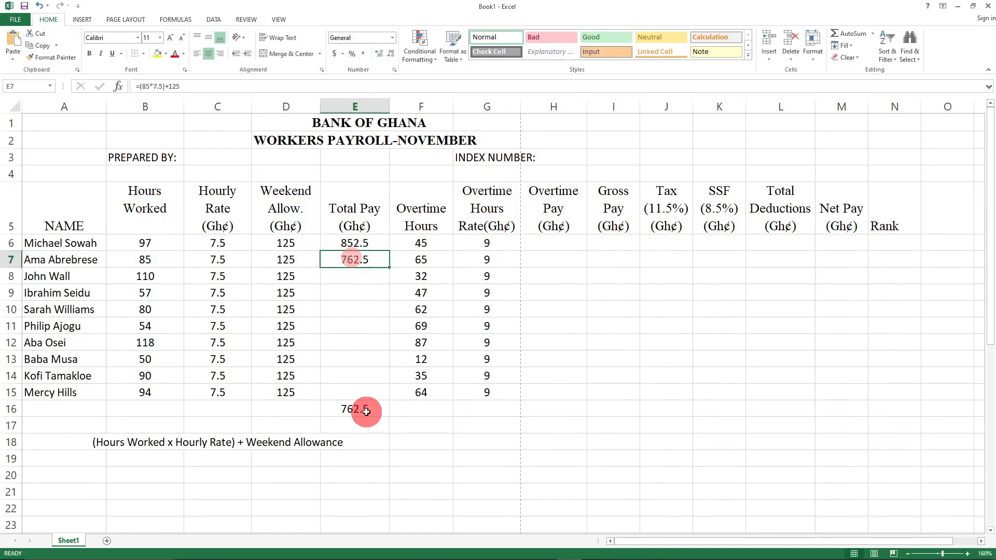
{"action": "left_click", "coordinate": [357, 261]}
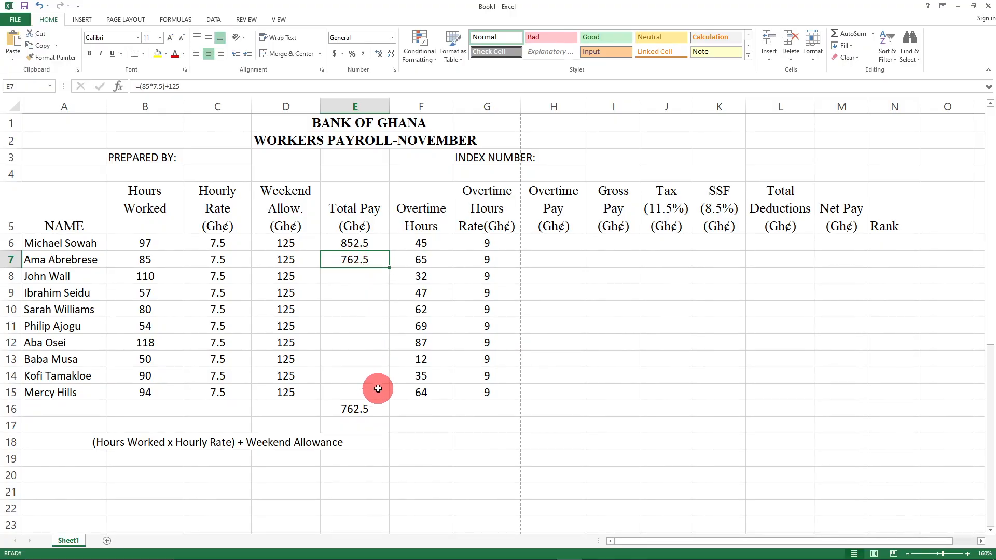
{"action": "left_click", "coordinate": [424, 459]}
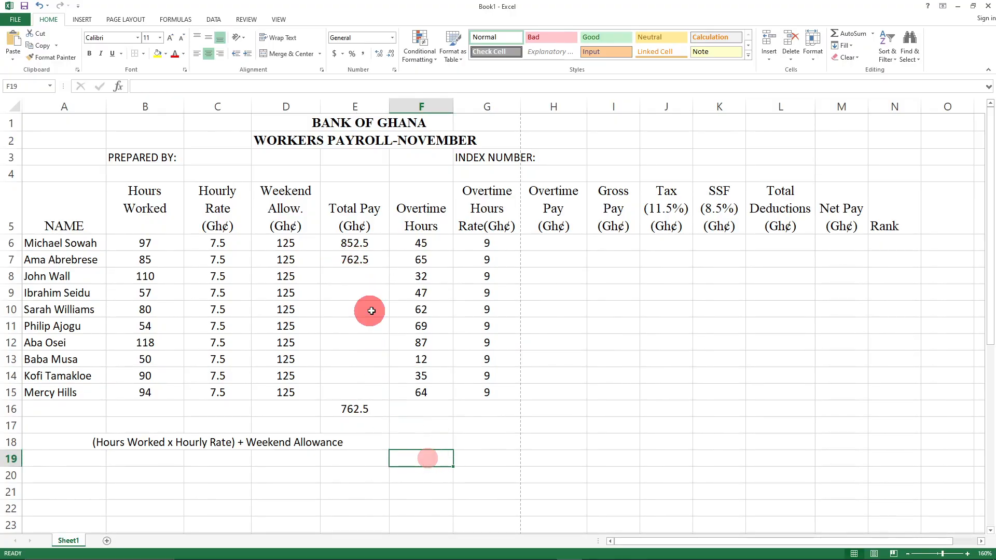
{"action": "left_click", "coordinate": [353, 261]}
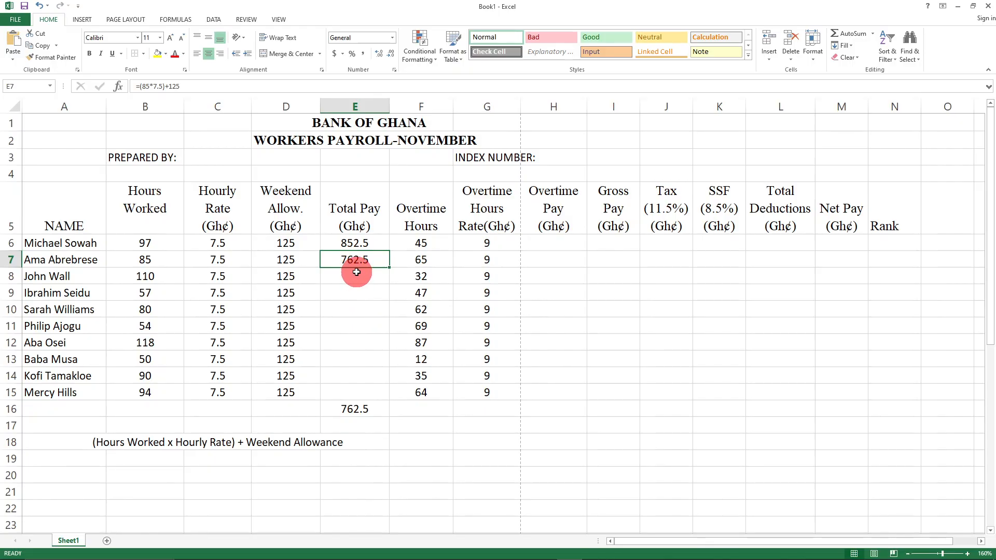
{"action": "key", "text": "Delete"}
{"action": "left_click", "coordinate": [363, 242]}
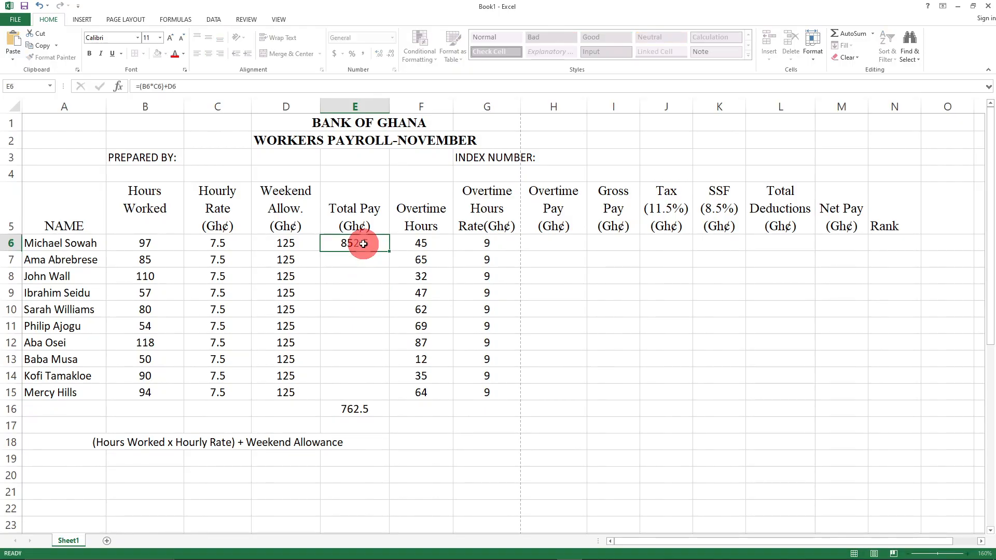
{"action": "left_click_drag", "start_coordinate": [389, 251], "coordinate": [385, 264]}
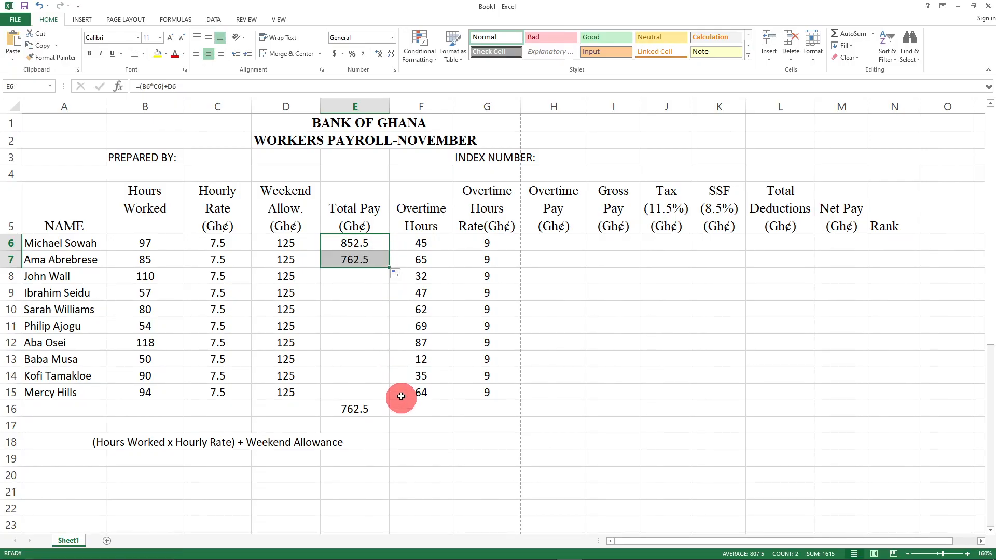
- Fill E6's Total Pay formula down to E15 and check the copied formula in E7
{"action": "left_click", "coordinate": [354, 292]}
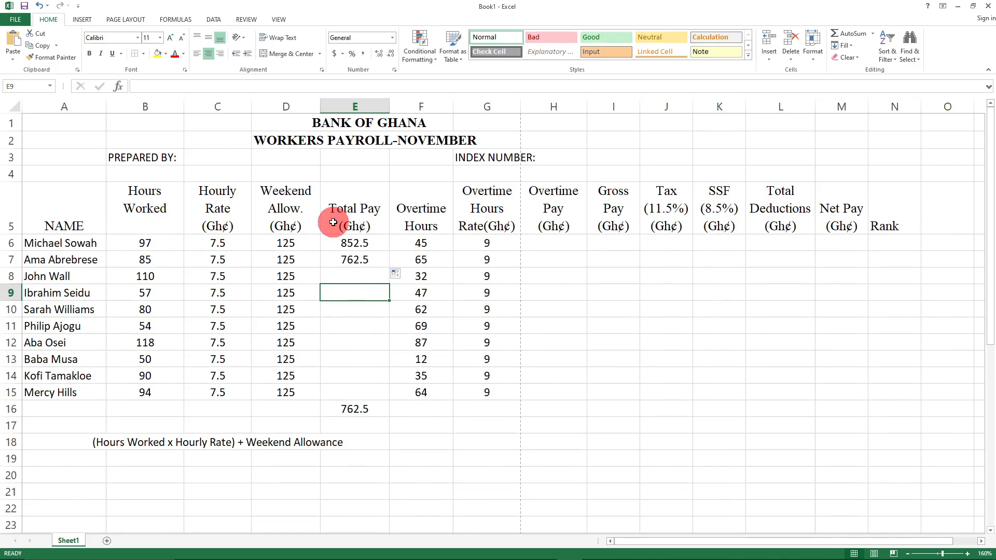
{"action": "left_click", "coordinate": [360, 243]}
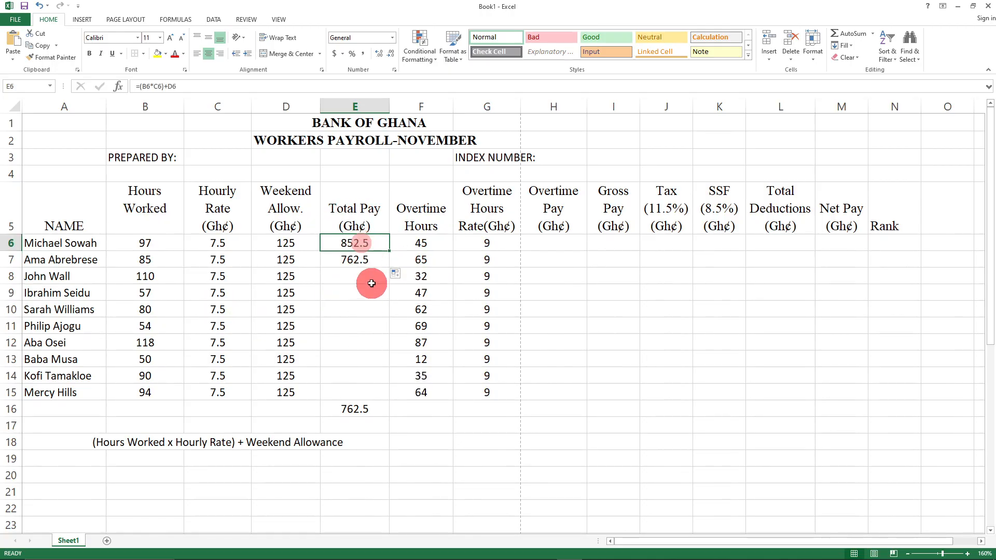
{"action": "left_click_drag", "start_coordinate": [389, 251], "coordinate": [389, 398]}
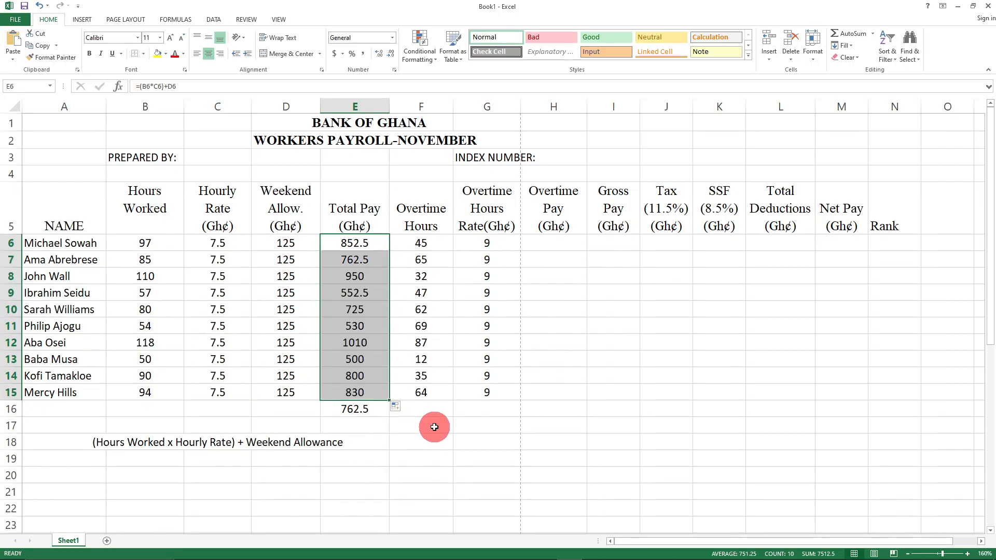
{"action": "left_click", "coordinate": [363, 261]}
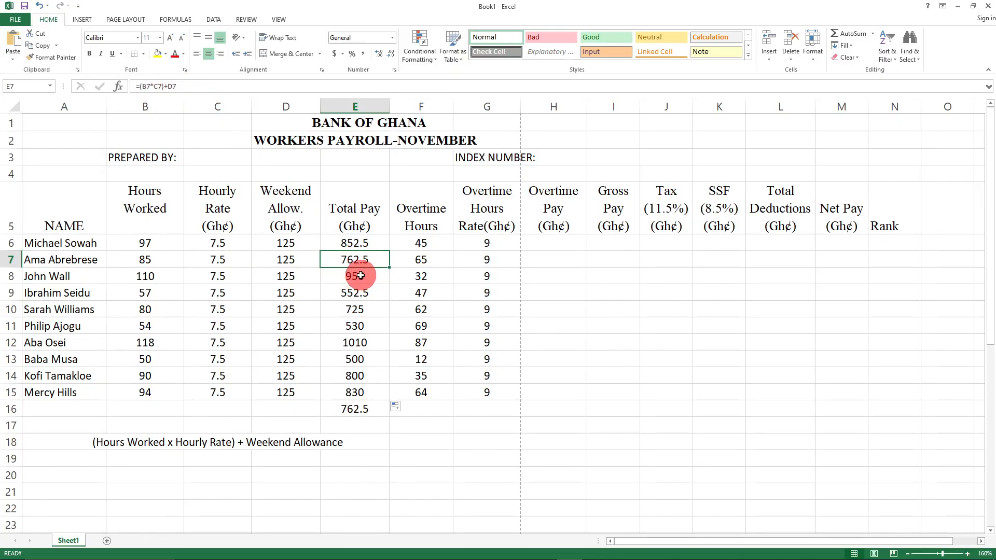
- Inspect the E6 and E8 formulas and clear E8:E15, leaving only 852.5 and 762.5
{"action": "left_click", "coordinate": [360, 275]}
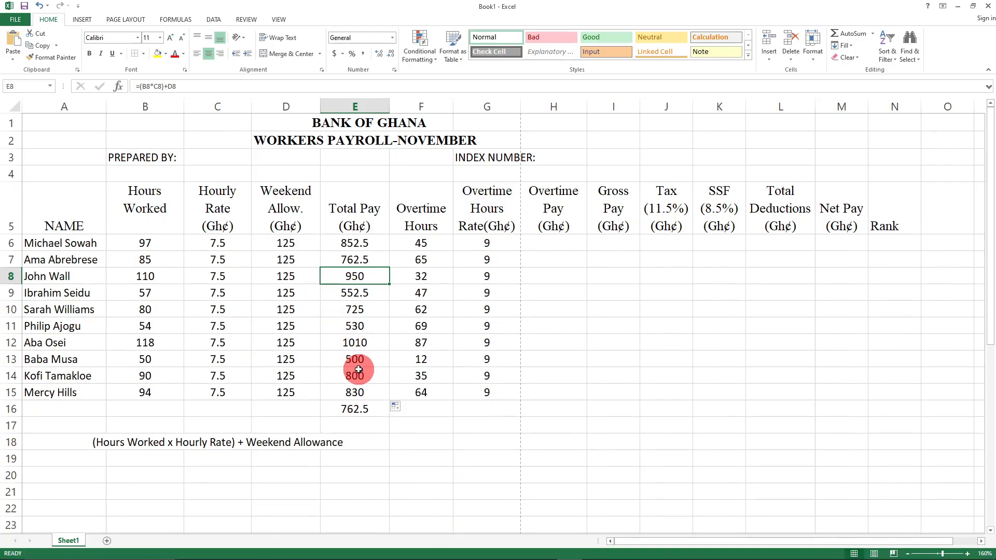
{"action": "left_click", "coordinate": [370, 244]}
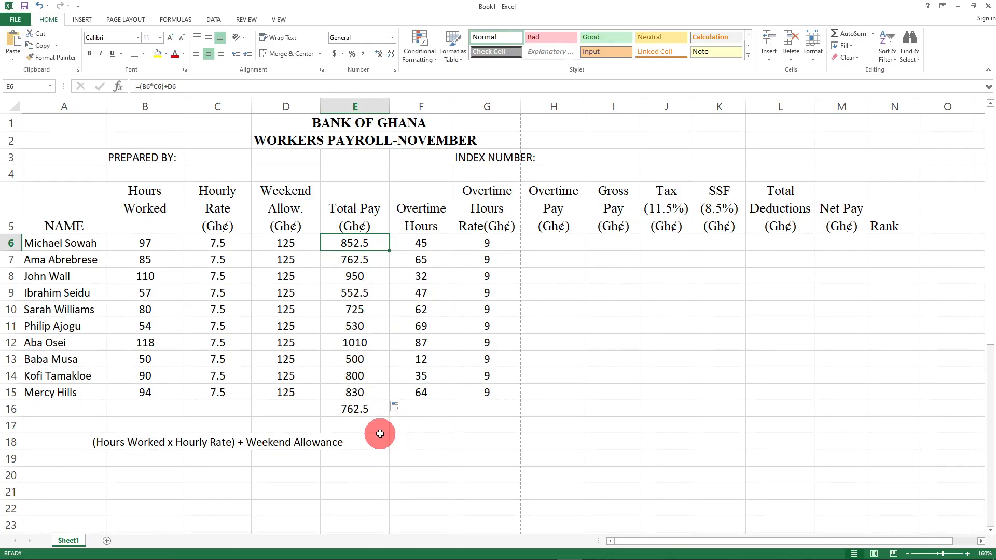
{"action": "left_click", "coordinate": [411, 426]}
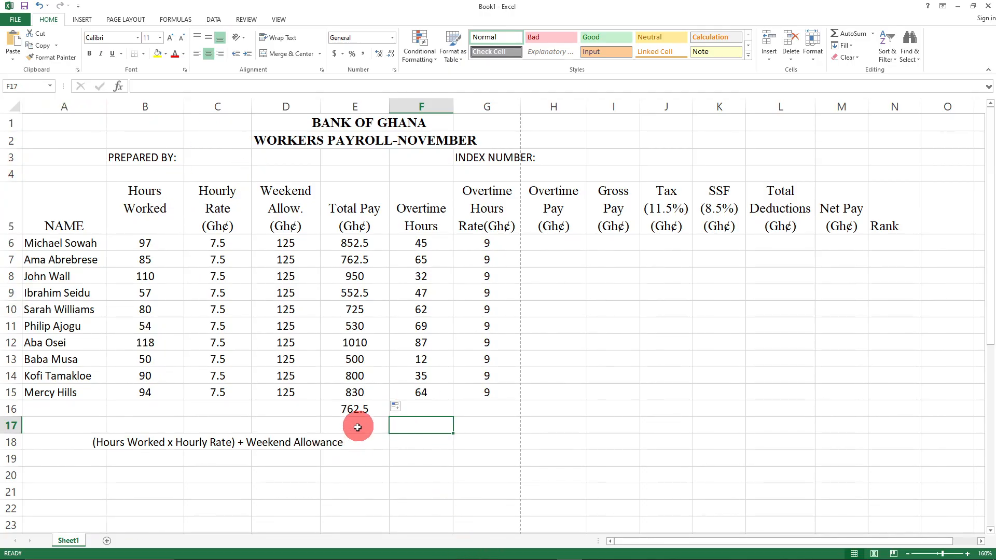
{"action": "left_click", "coordinate": [361, 275]}
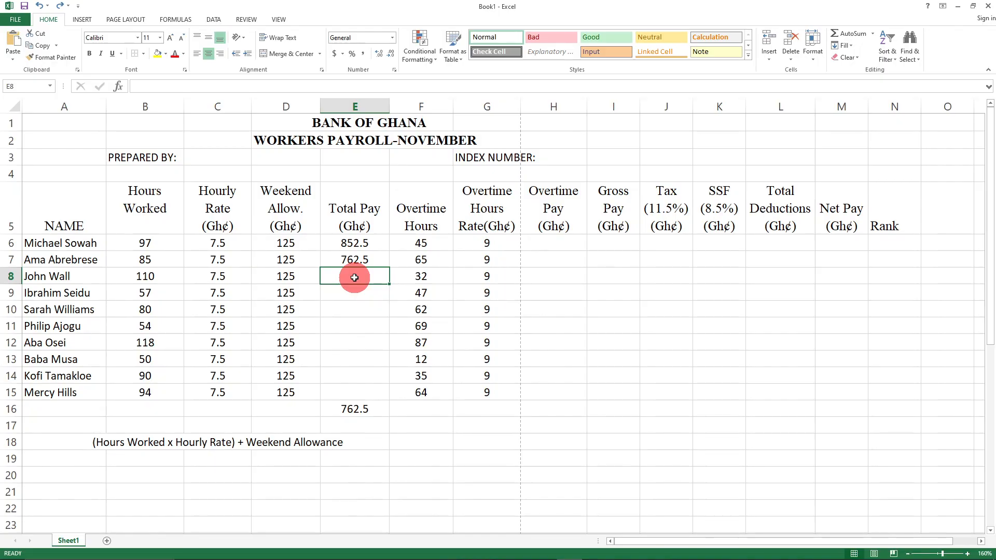
- Enter =(B8*C8)+125 in E8 so the third worker's Total Pay shows 950
{"action": "type", "text": "="}
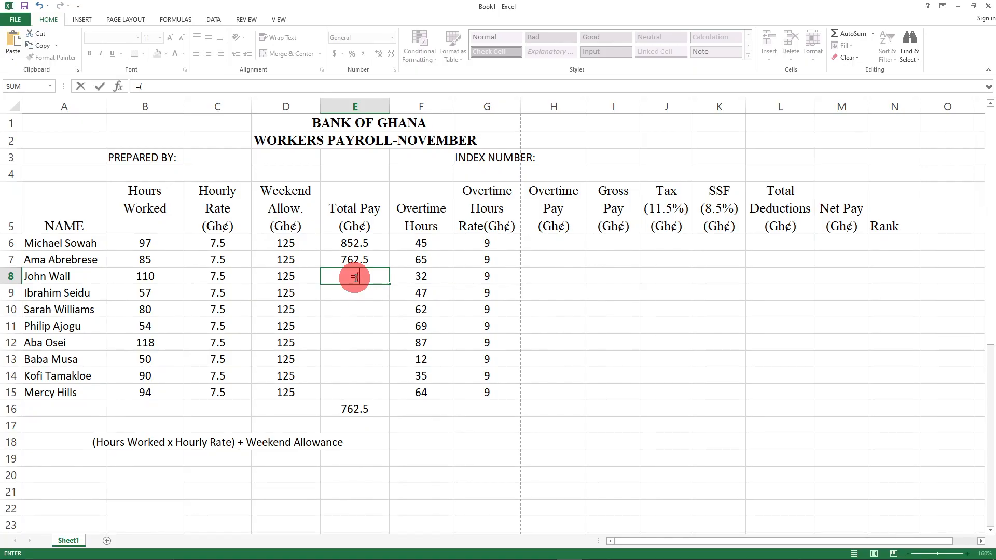
{"action": "type", "text": "(bb"}
{"action": "key", "text": "BackSpace"}
{"action": "type", "text": "B"}
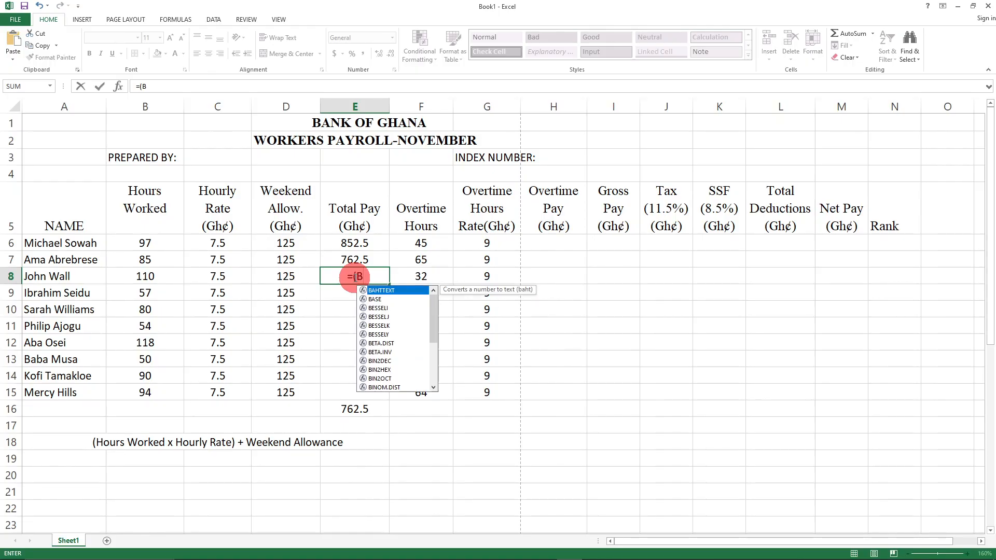
{"action": "type", "text": "8"}
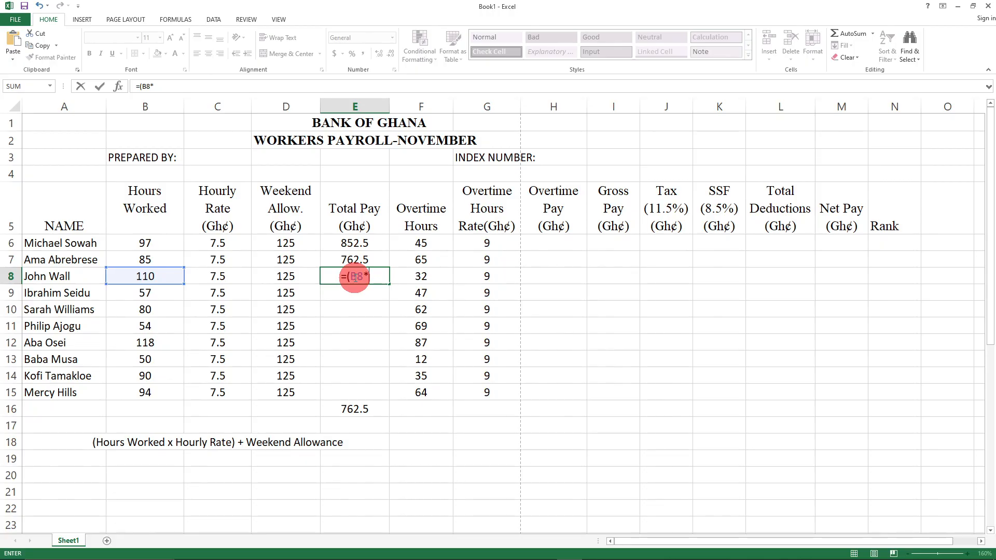
{"action": "type", "text": "*C"}
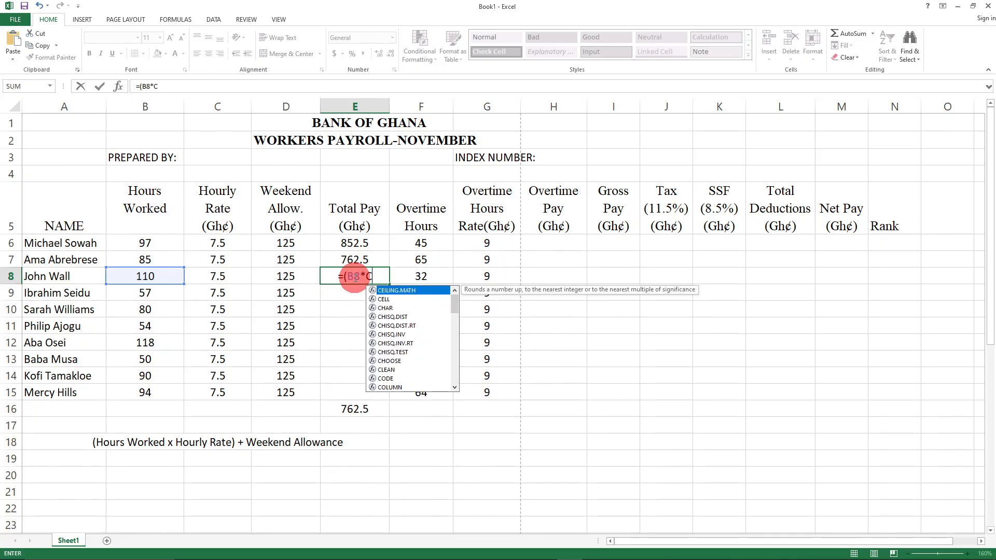
{"action": "type", "text": "8)"}
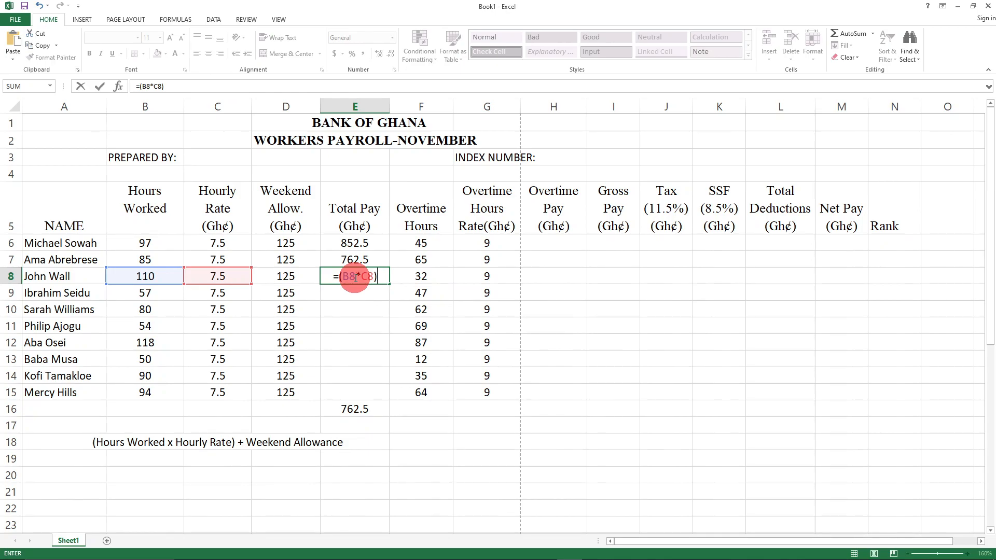
{"action": "type", "text": "+125"}
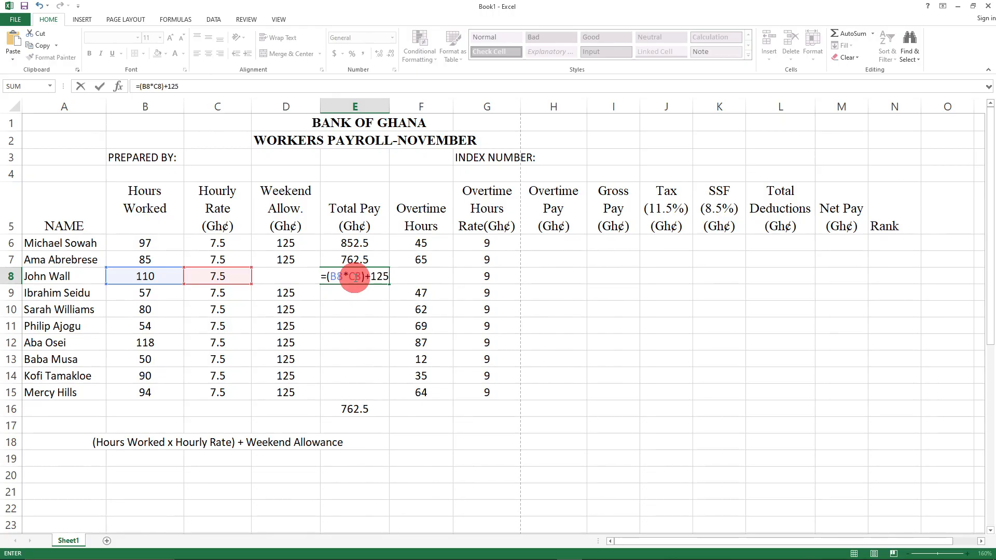
{"action": "key", "text": "Return"}
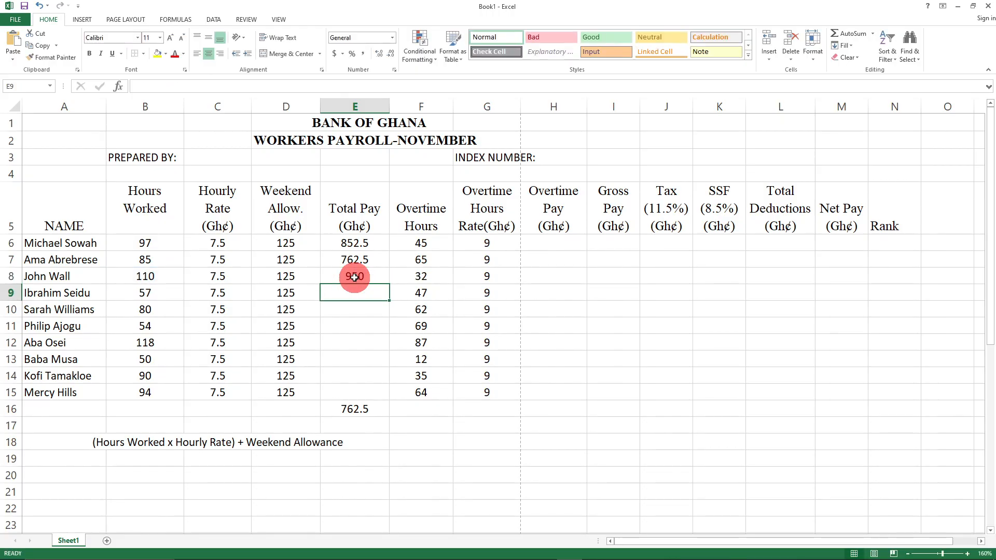
{"action": "left_click", "coordinate": [643, 375]}
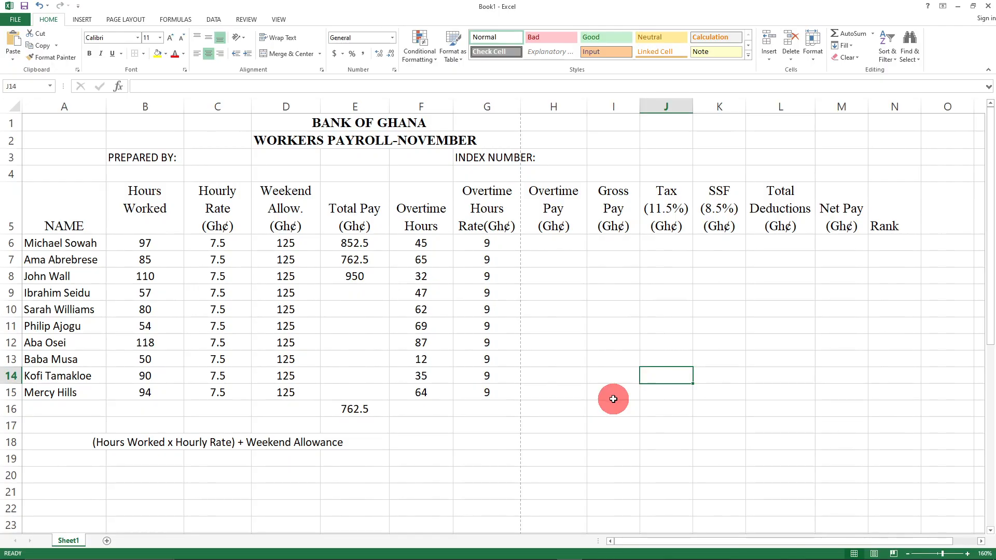
- Delete the stray 762.5 from E16 below the table
{"action": "left_click", "coordinate": [444, 455]}
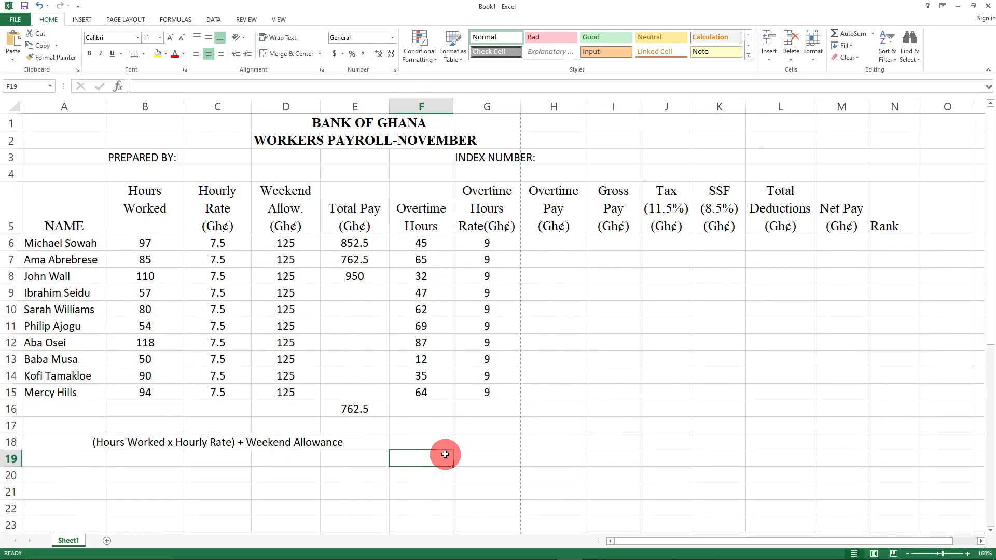
{"action": "left_click", "coordinate": [355, 410]}
{"action": "key", "text": "Delete"}
{"action": "left_click", "coordinate": [444, 444]}
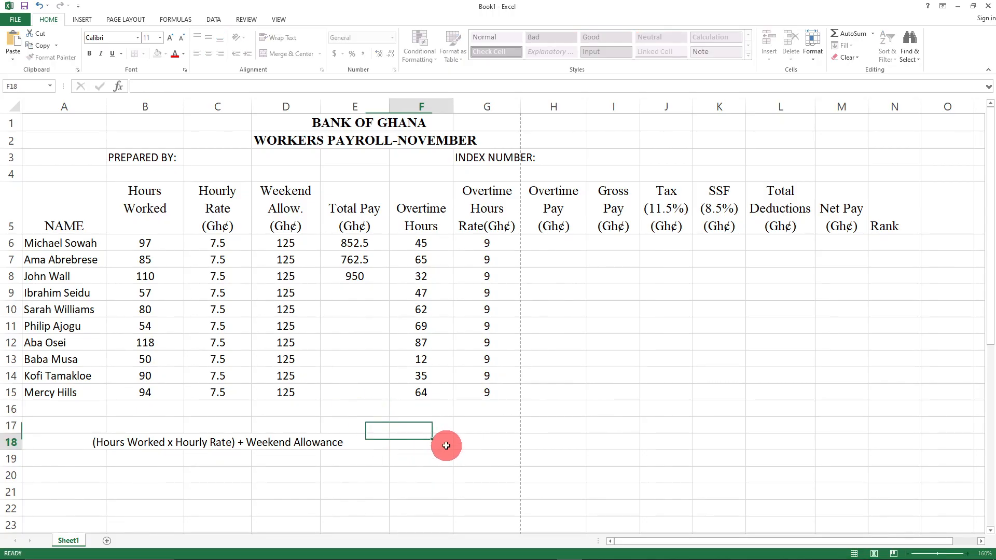
- Fill E6's Total Pay formula down to E15, giving 552.5 through 830 in E9:E15
{"action": "left_click", "coordinate": [355, 275]}
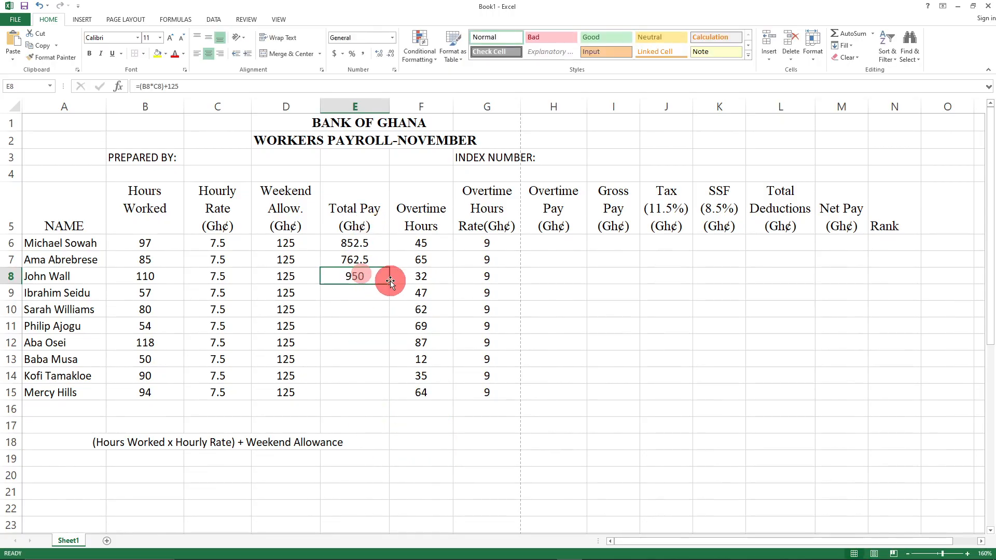
{"action": "left_click", "coordinate": [366, 245]}
{"action": "left_click_drag", "start_coordinate": [389, 250], "coordinate": [392, 397]}
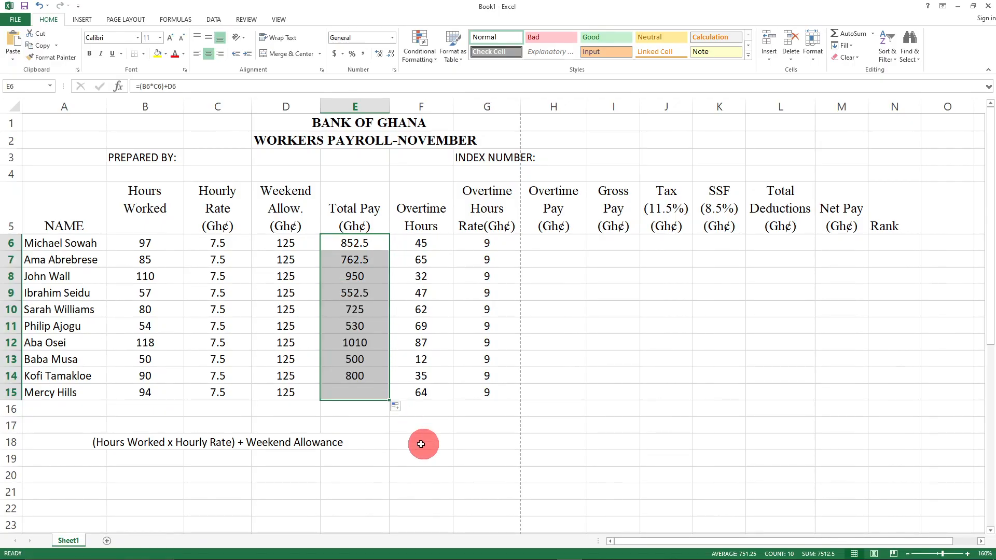
{"action": "left_click", "coordinate": [501, 492]}
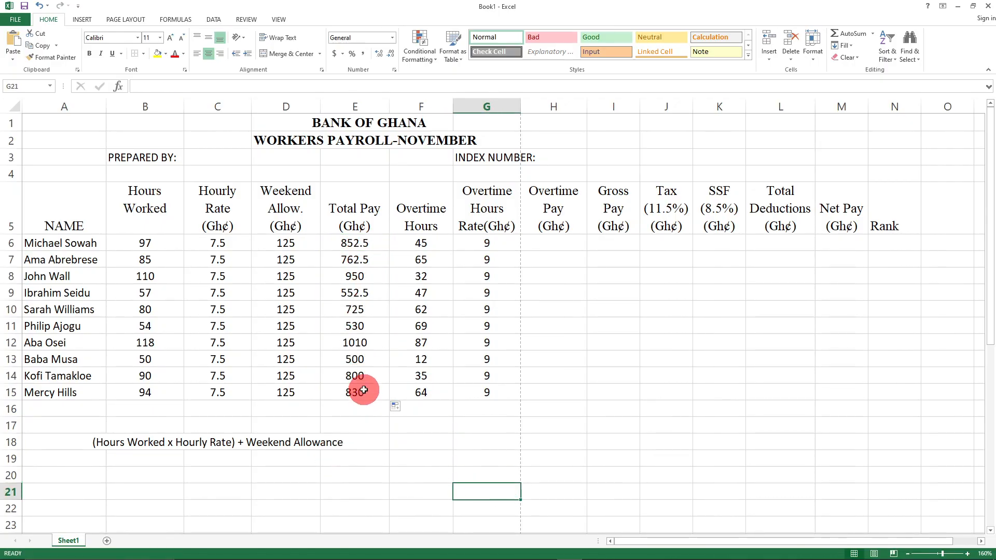
{"action": "left_click", "coordinate": [363, 343]}
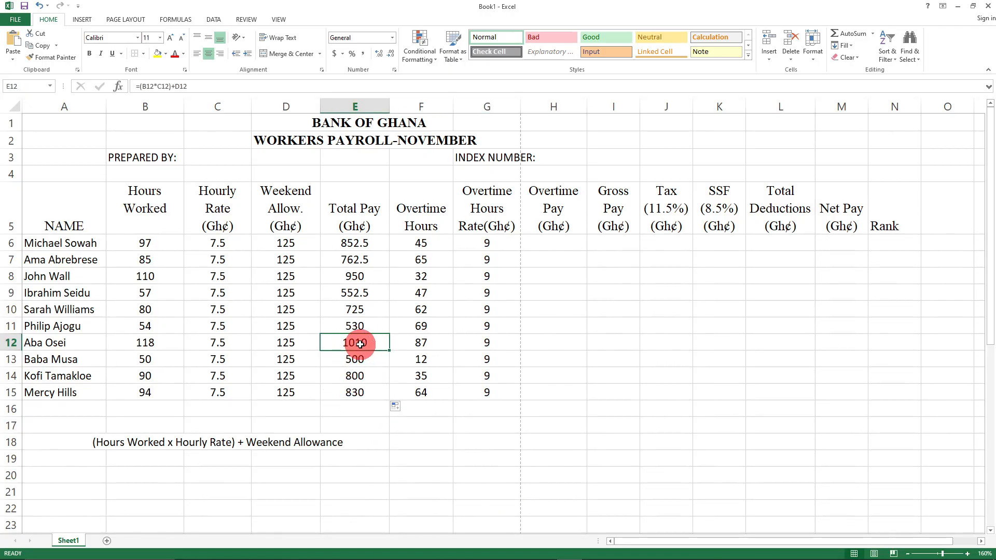
- Rewrite row 12's Total Pay in E12 as =(B12*C12)+D12, giving 1010
{"action": "double_click", "coordinate": [361, 344]}
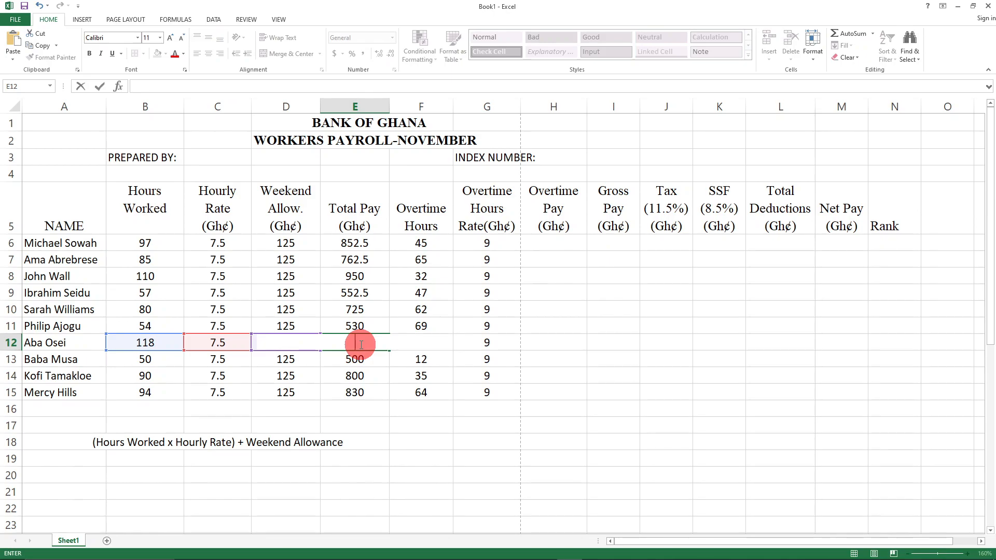
{"action": "type", "text": "="}
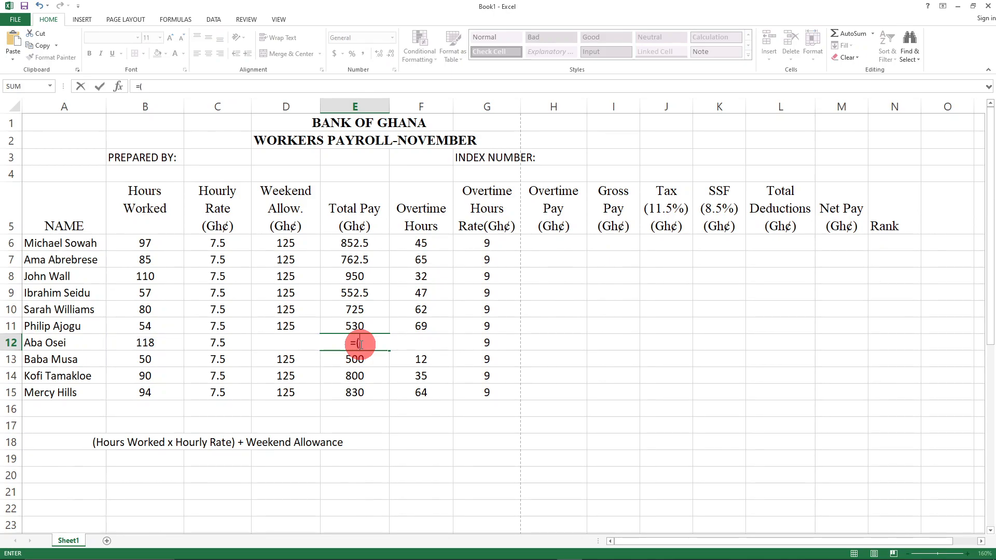
{"action": "type", "text": "(B"}
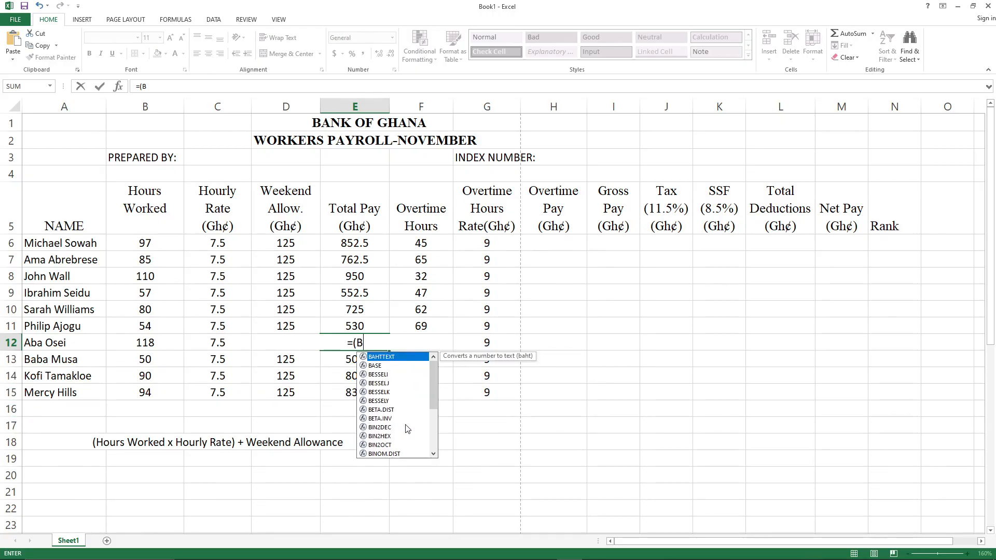
{"action": "type", "text": "12"}
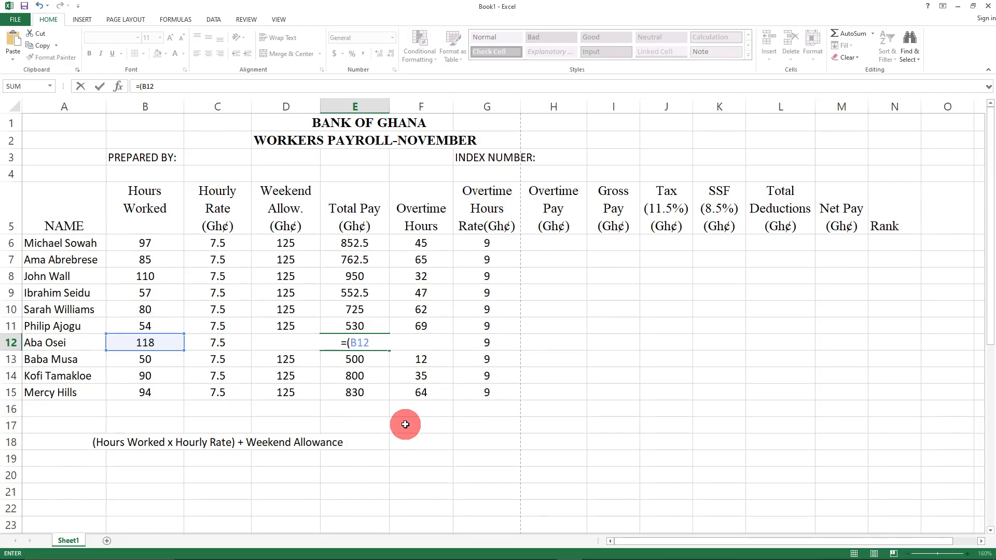
{"action": "type", "text": "*C"}
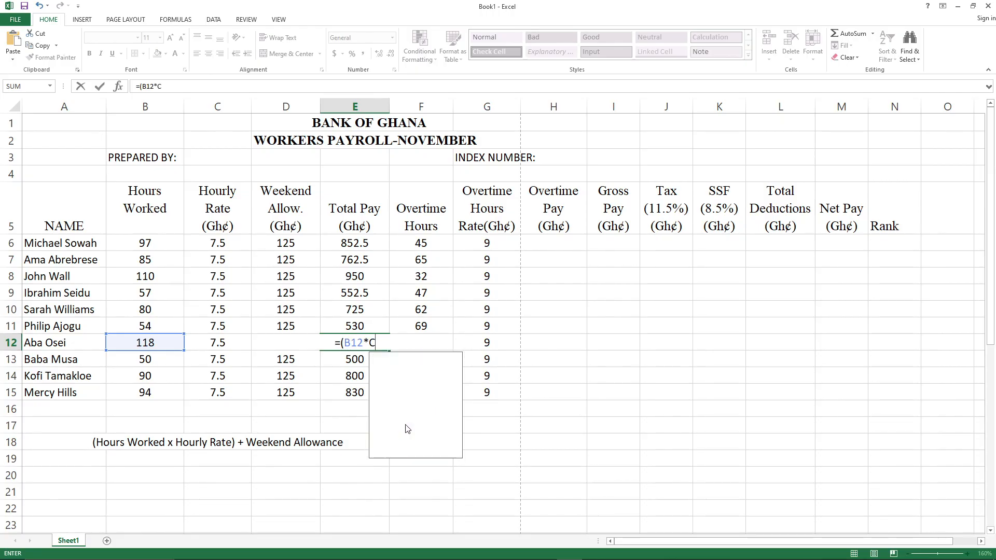
{"action": "type", "text": "12)"}
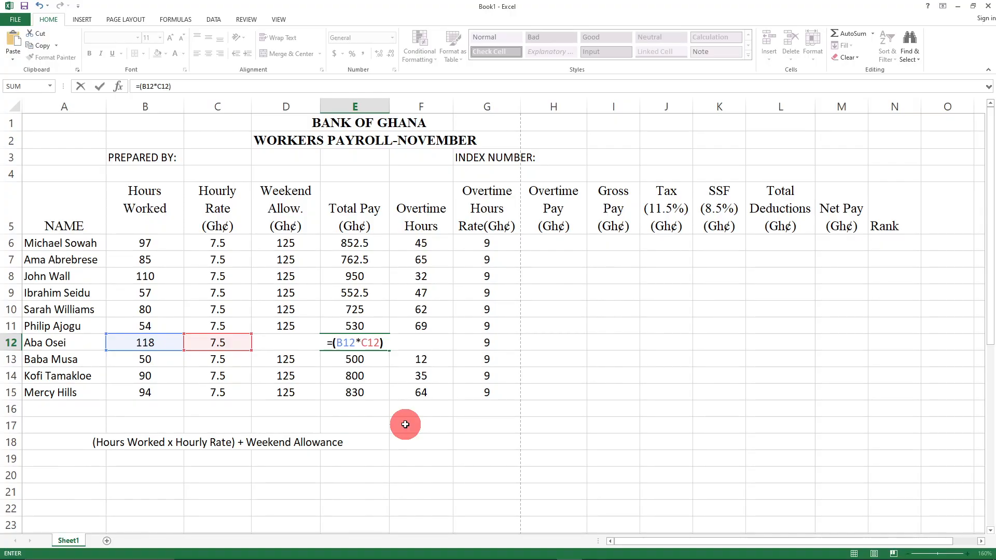
{"action": "type", "text": "+12"}
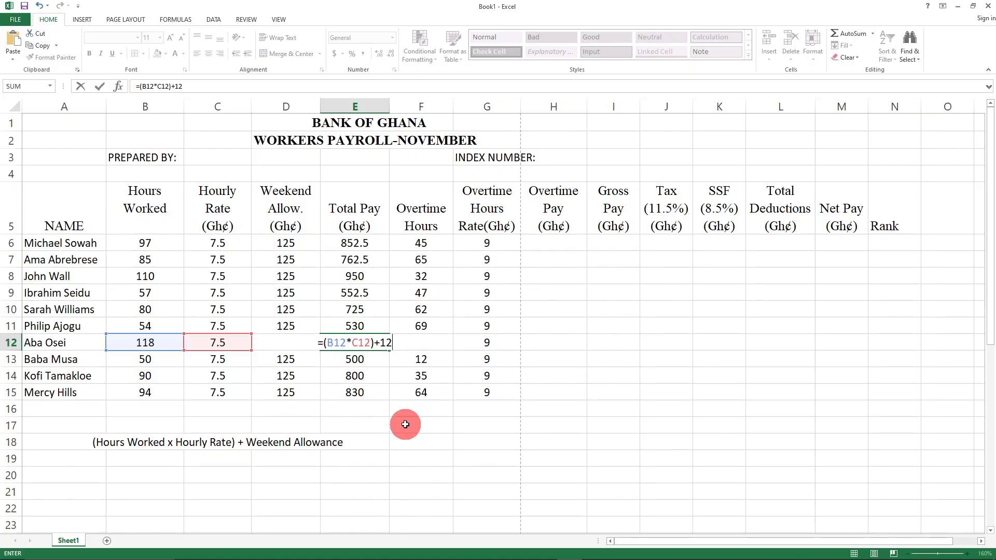
{"action": "key", "text": "BackSpace"}
{"action": "key", "text": "BackSpace"}
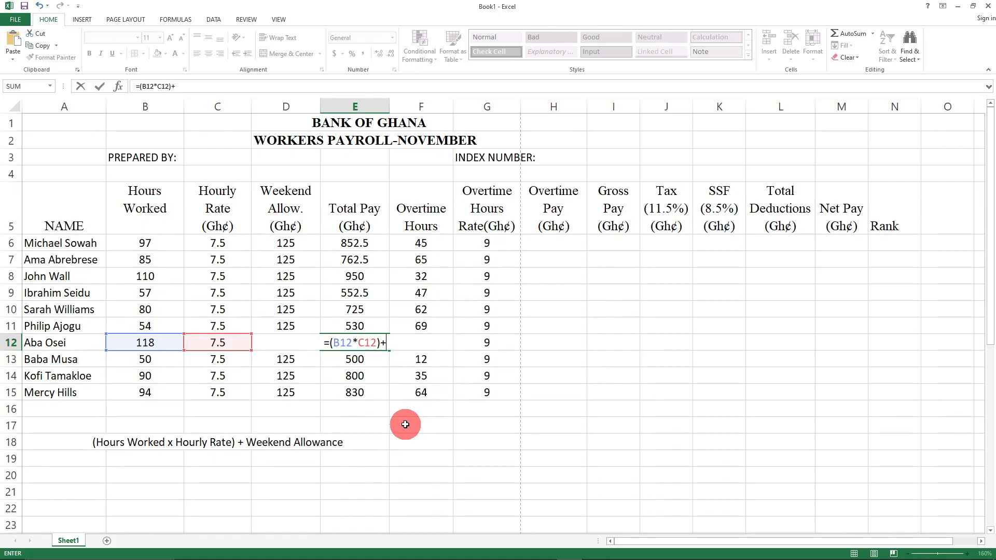
{"action": "type", "text": "D"}
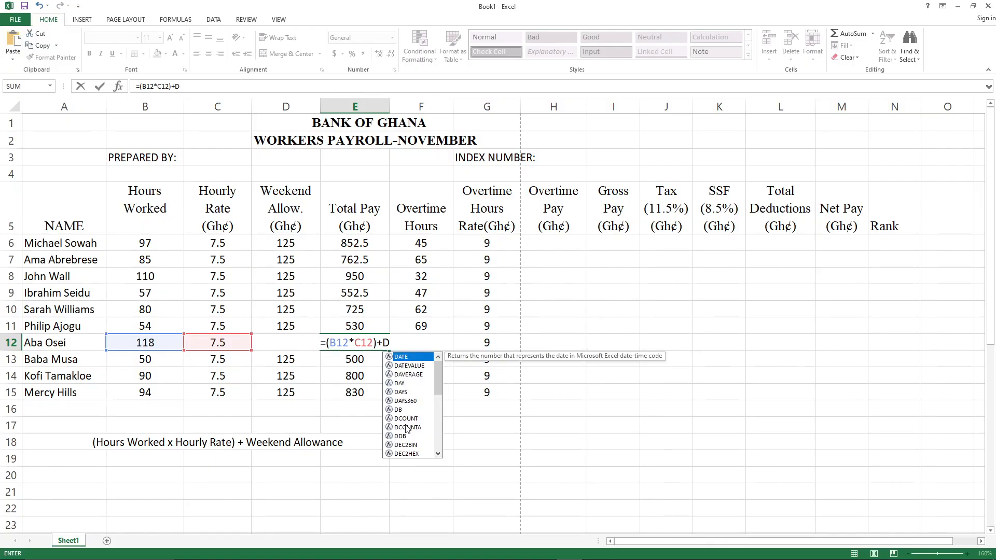
{"action": "type", "text": "12"}
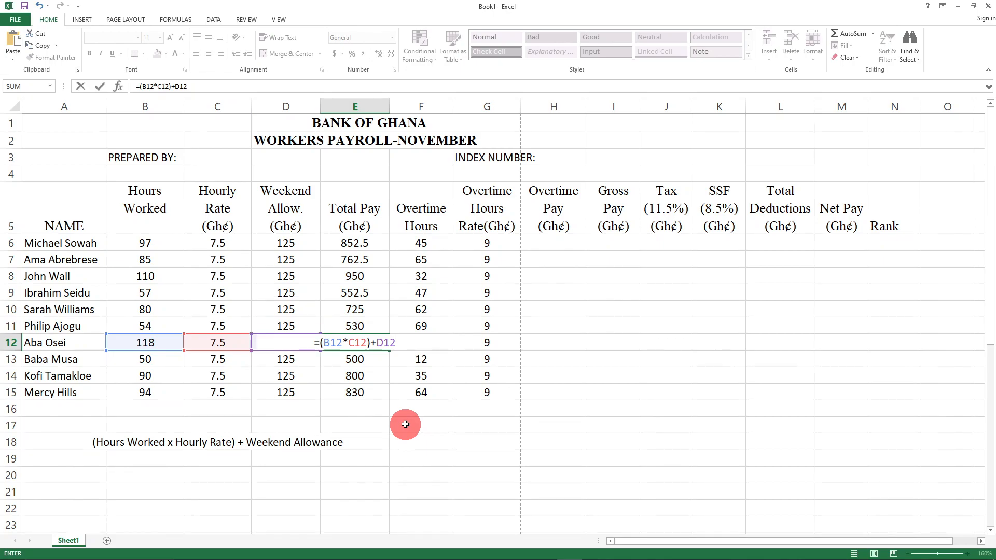
{"action": "key", "text": "Return"}
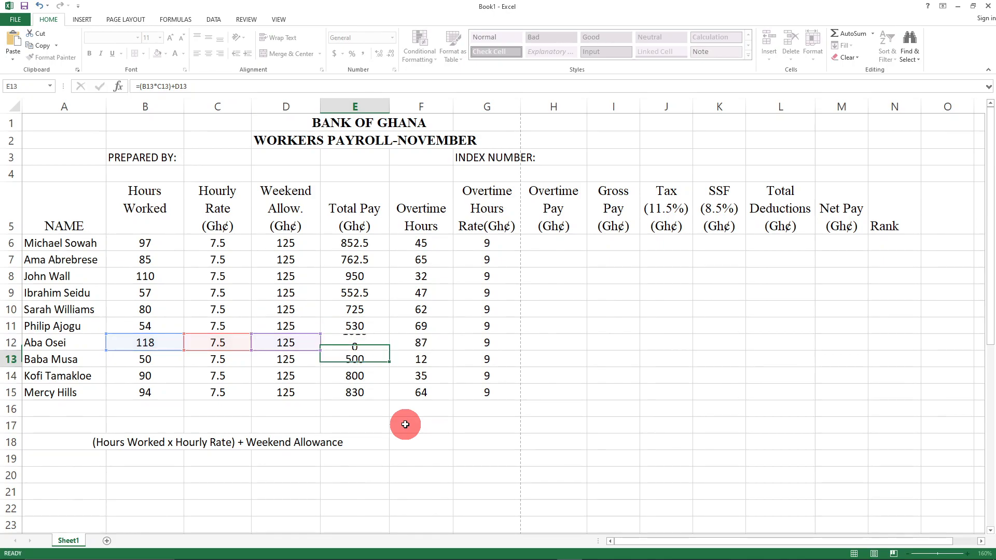
{"action": "left_click", "coordinate": [502, 466]}
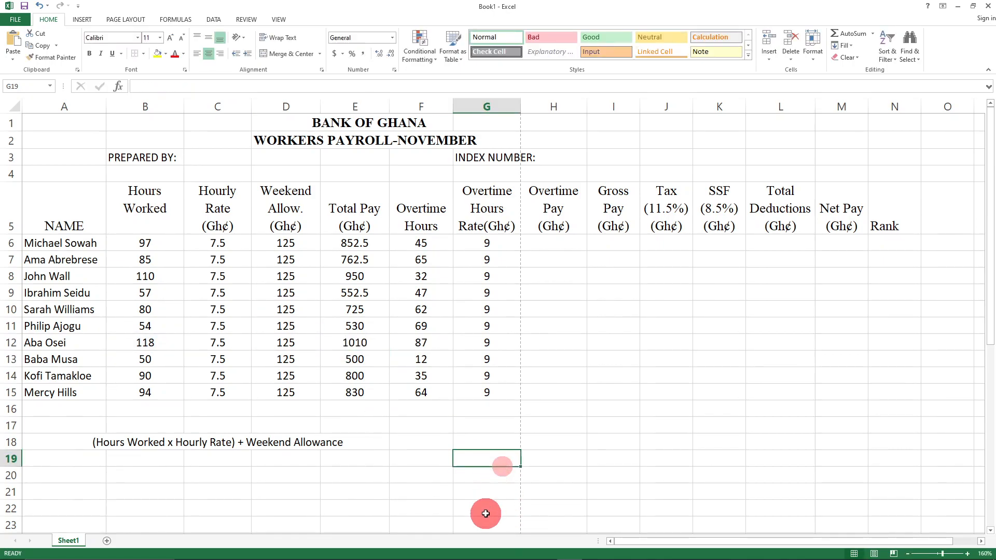
{"action": "left_click", "coordinate": [357, 340]}
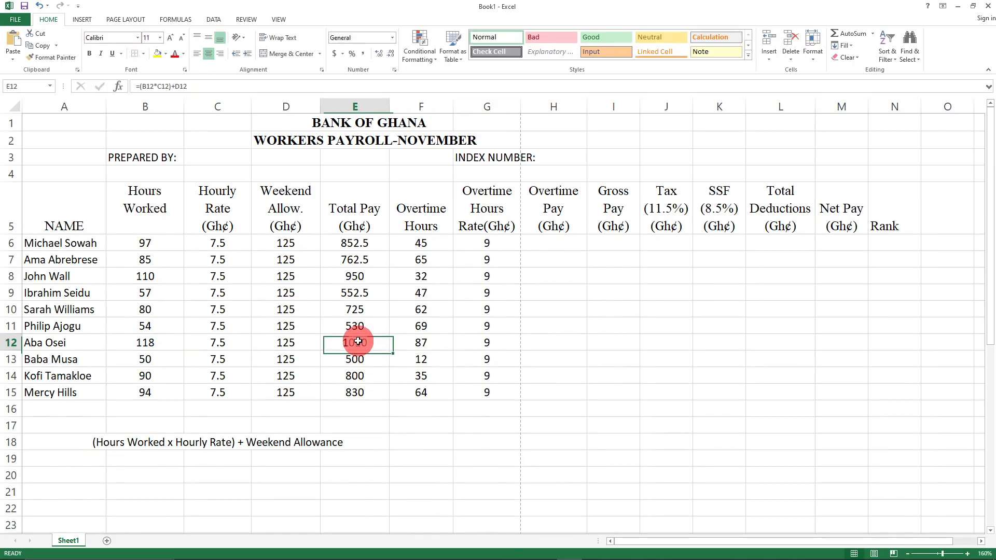
- Undo the typed Total Pay values and delete the stray 762.5 below the table
{"action": "left_click", "coordinate": [446, 481]}
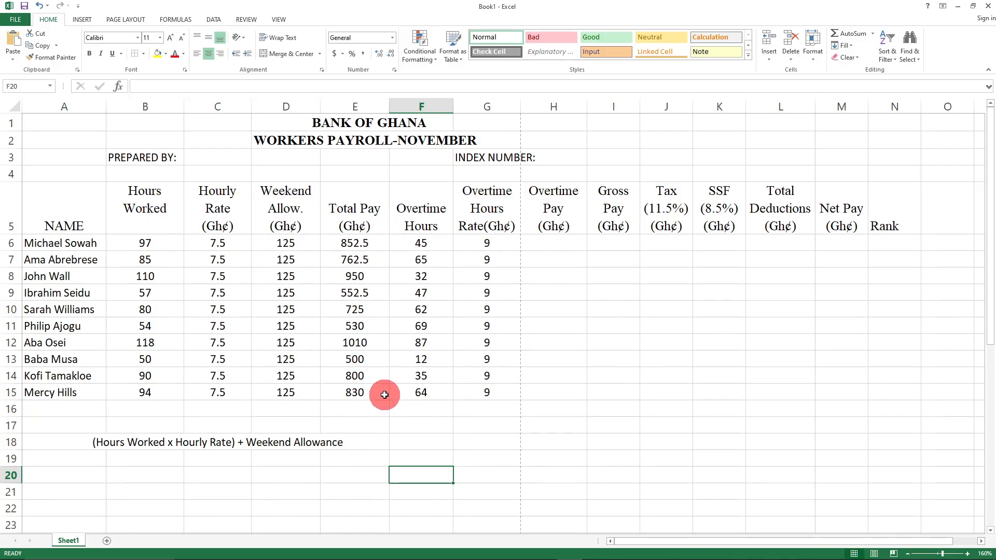
{"action": "key", "text": "ctrl+z"}
{"action": "key", "text": "ctrl+z"}
{"action": "key", "text": "ctrl+z"}
{"action": "key", "text": "ctrl+z"}
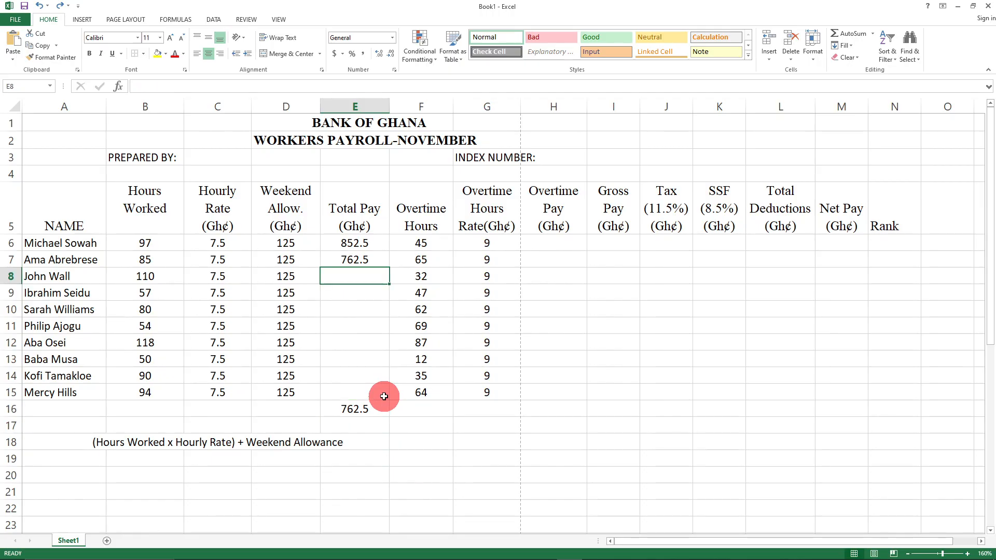
{"action": "key", "text": "ctrl+z"}
{"action": "left_click", "coordinate": [367, 409]}
{"action": "key", "text": "Delete"}
{"action": "left_click", "coordinate": [431, 475]}
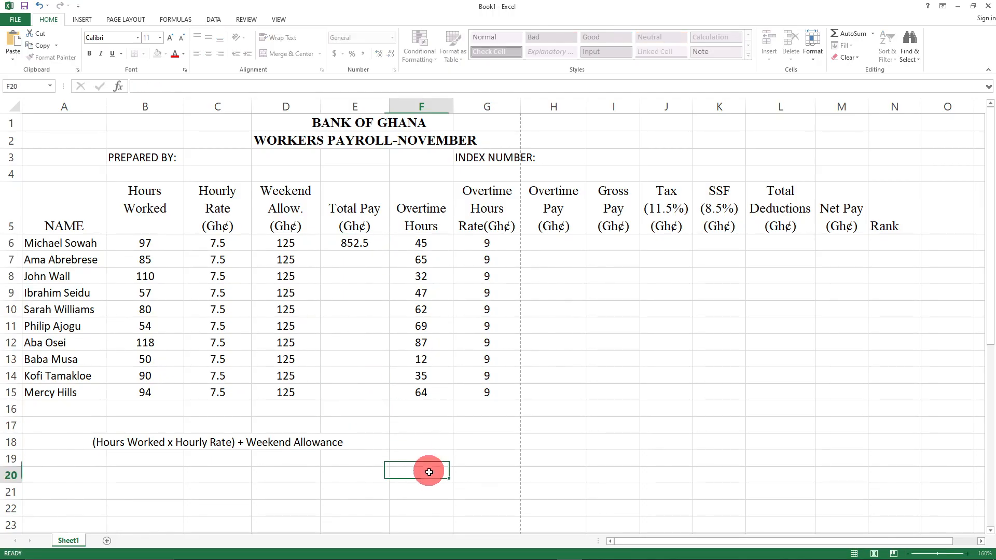
- Fill E6's Total Pay formula down through E15
{"action": "left_click", "coordinate": [360, 248]}
{"action": "left_click_drag", "start_coordinate": [389, 251], "coordinate": [383, 397]}
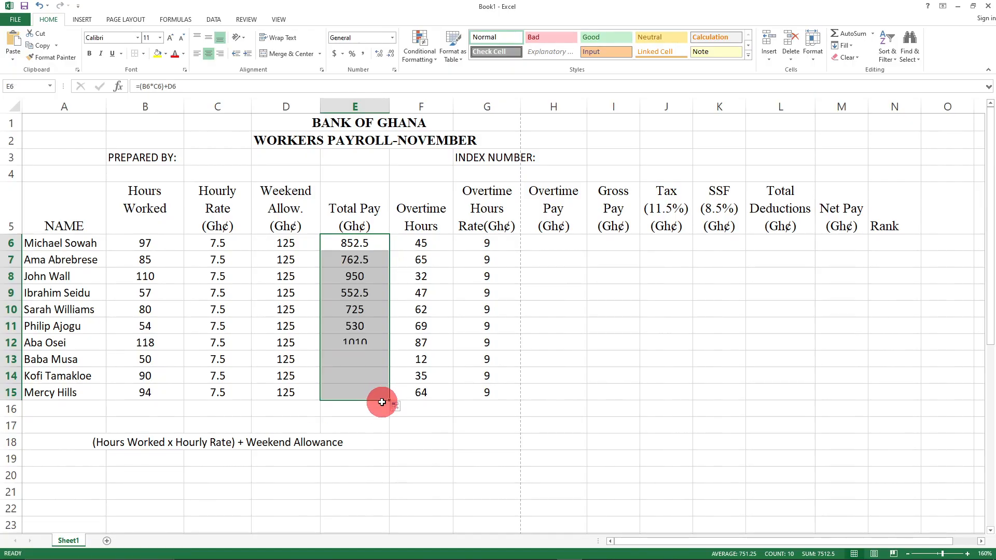
{"action": "left_click", "coordinate": [413, 467]}
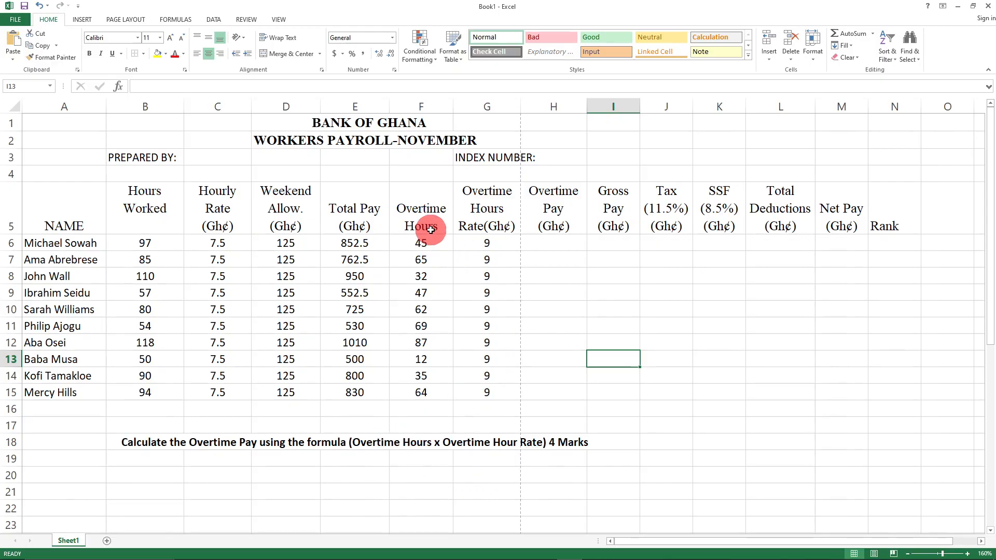
{"action": "left_click", "coordinate": [419, 193]}
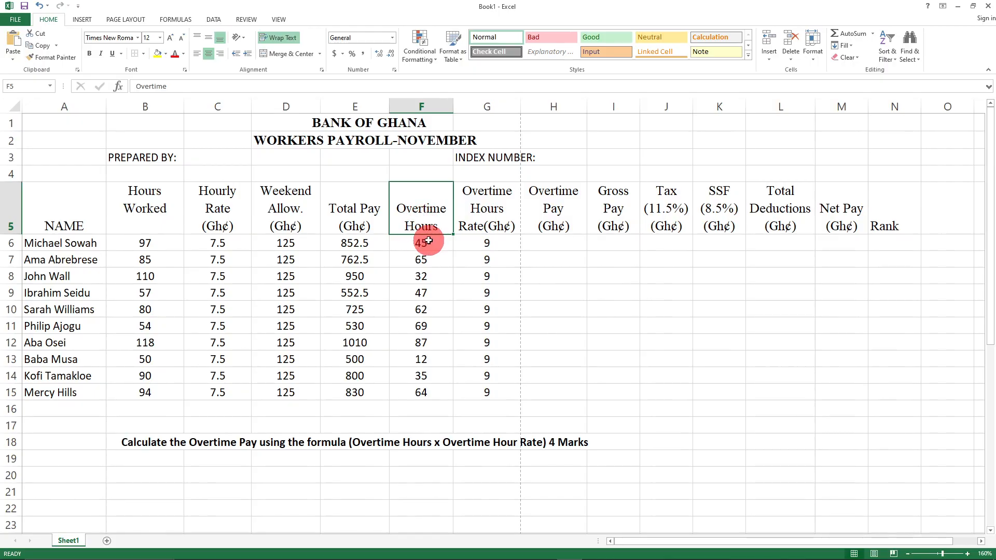
{"action": "left_click", "coordinate": [500, 199]}
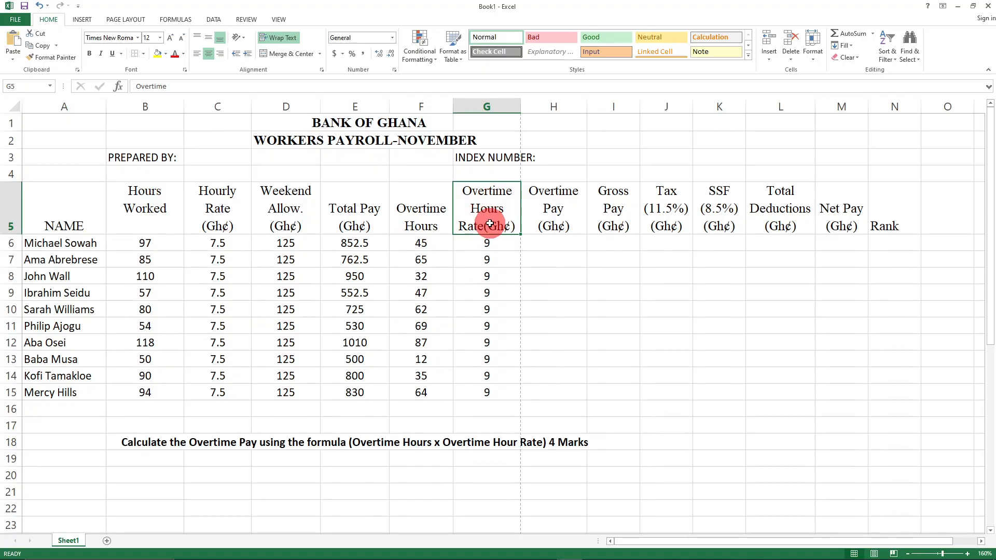
{"action": "left_click", "coordinate": [553, 244]}
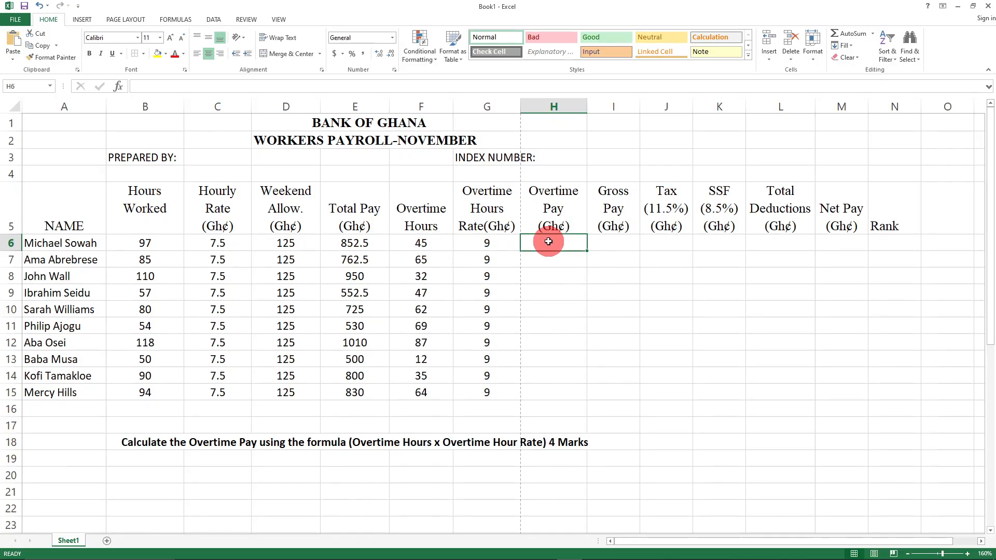
- Enter =(45*9) in H6 so the first worker's Overtime Pay shows 405
{"action": "left_click", "coordinate": [565, 286]}
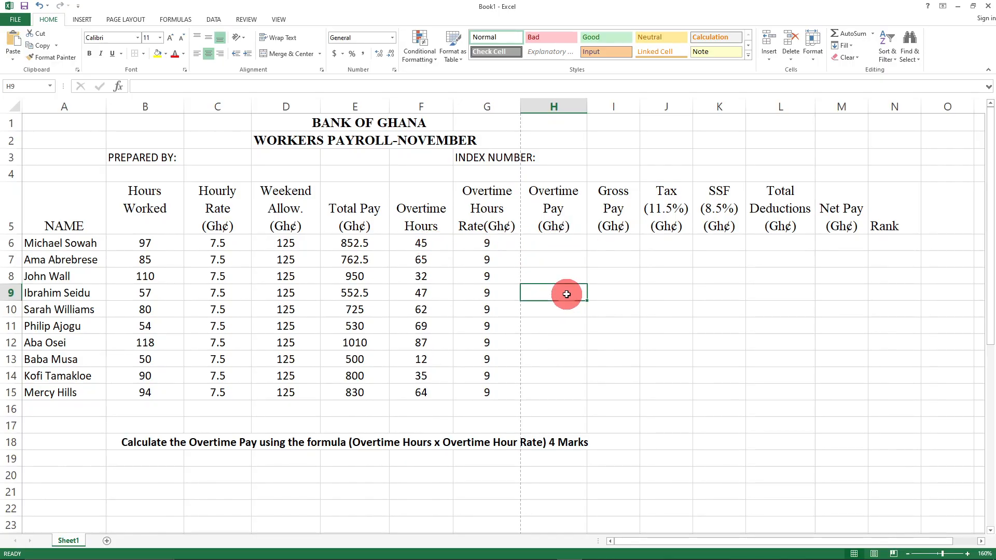
{"action": "left_click", "coordinate": [557, 244]}
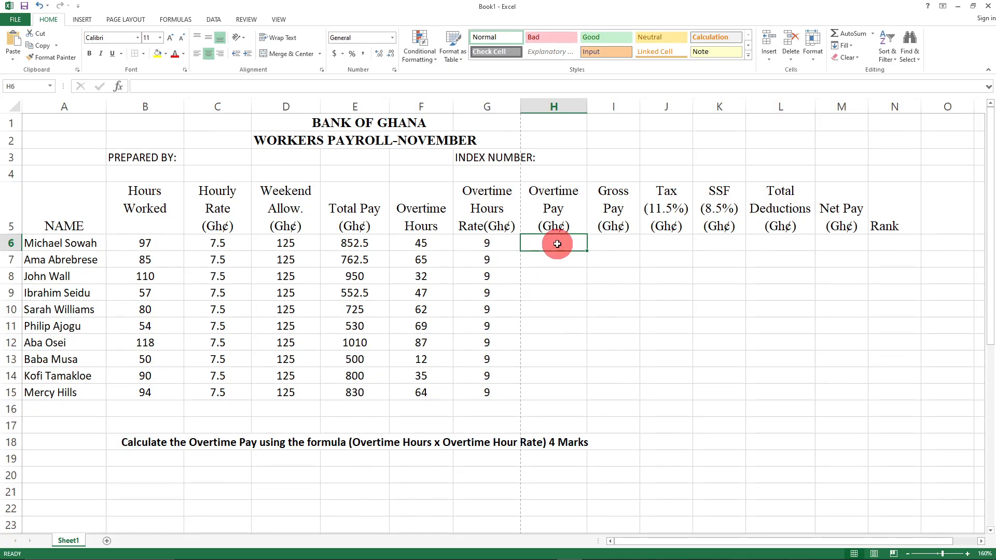
{"action": "type", "text": "=(45"}
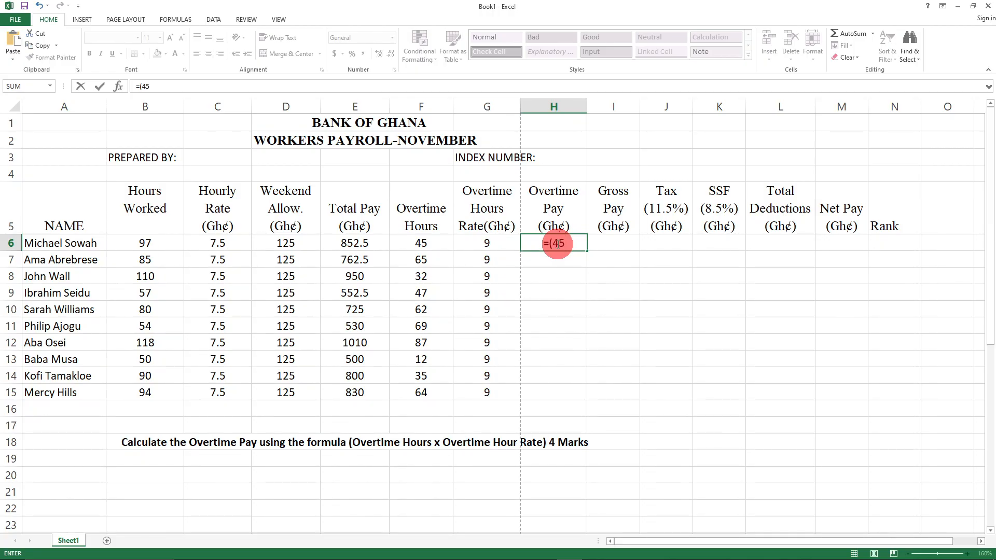
{"action": "type", "text": "*9"}
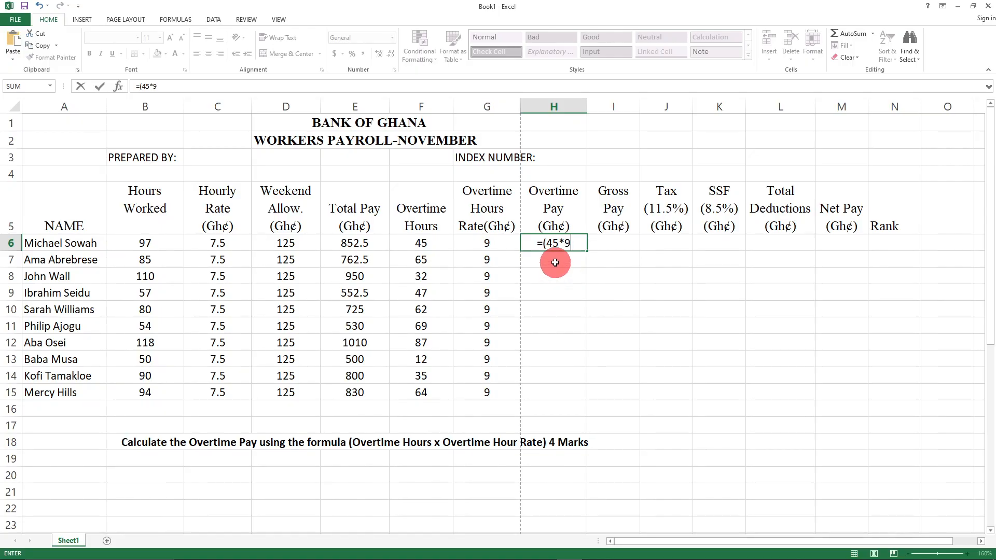
{"action": "type", "text": ")"}
{"action": "left_click", "coordinate": [555, 263]}
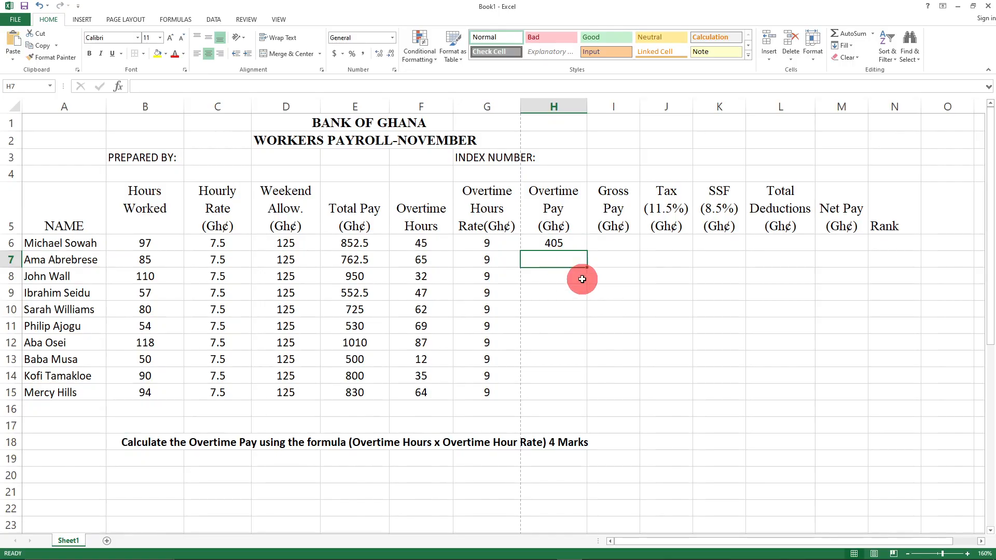
{"action": "left_click", "coordinate": [656, 336]}
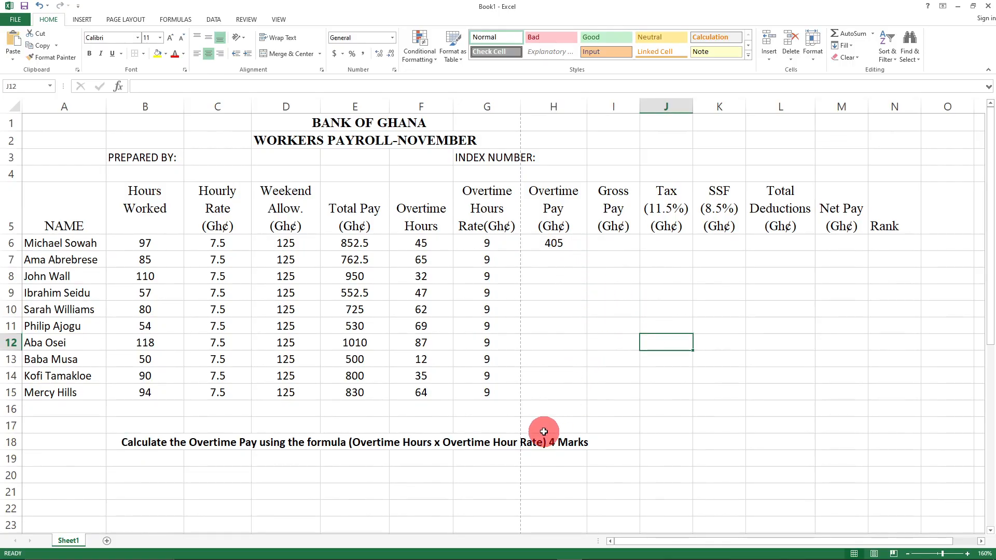
- Enter the trial overtime formula =(F6*G6) in H16 below the table
{"action": "left_click", "coordinate": [544, 405]}
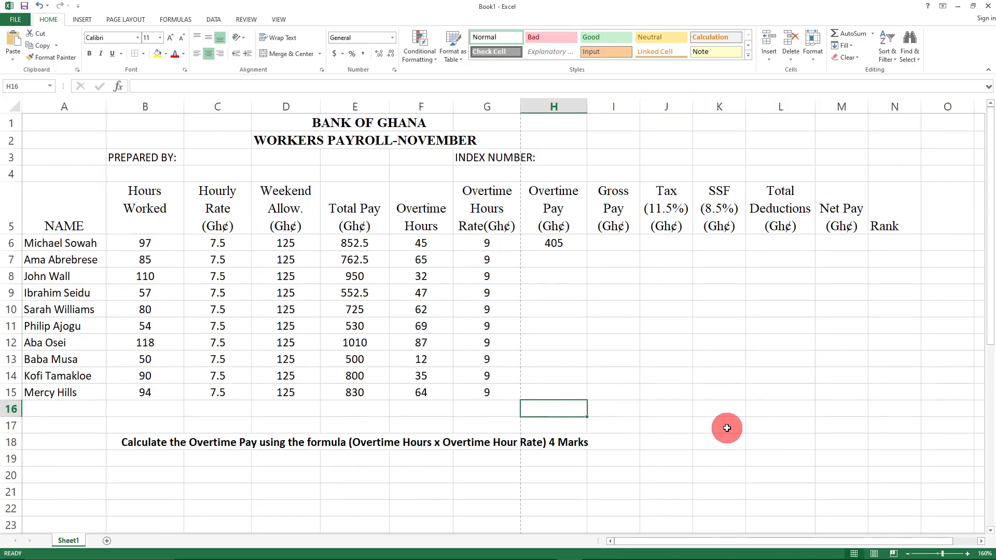
{"action": "type", "text": "="}
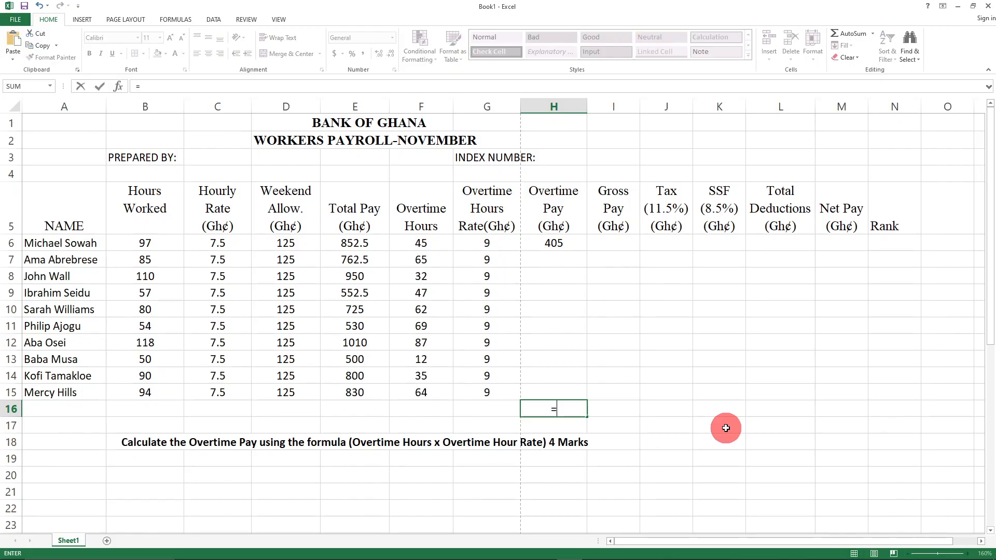
{"action": "type", "text": "(F"}
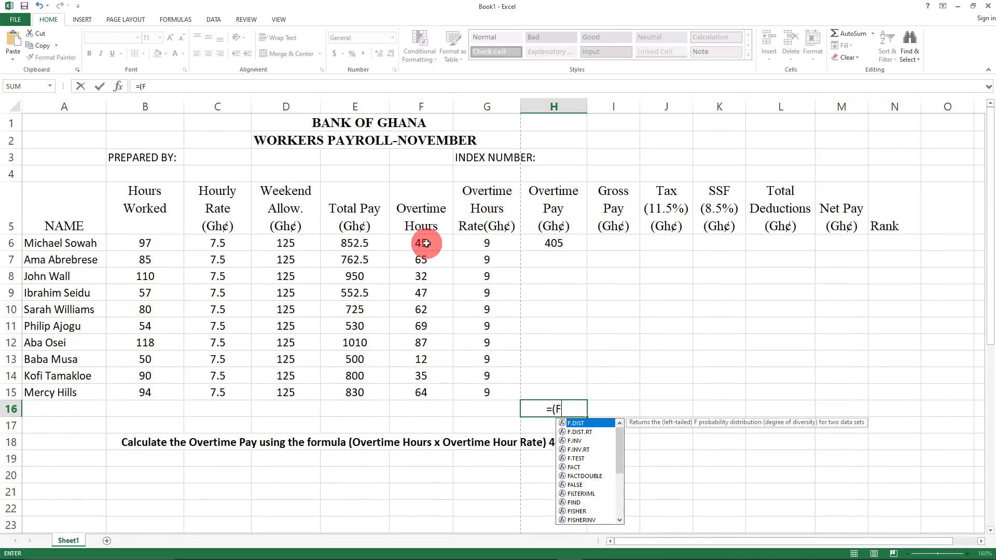
{"action": "type", "text": "6"}
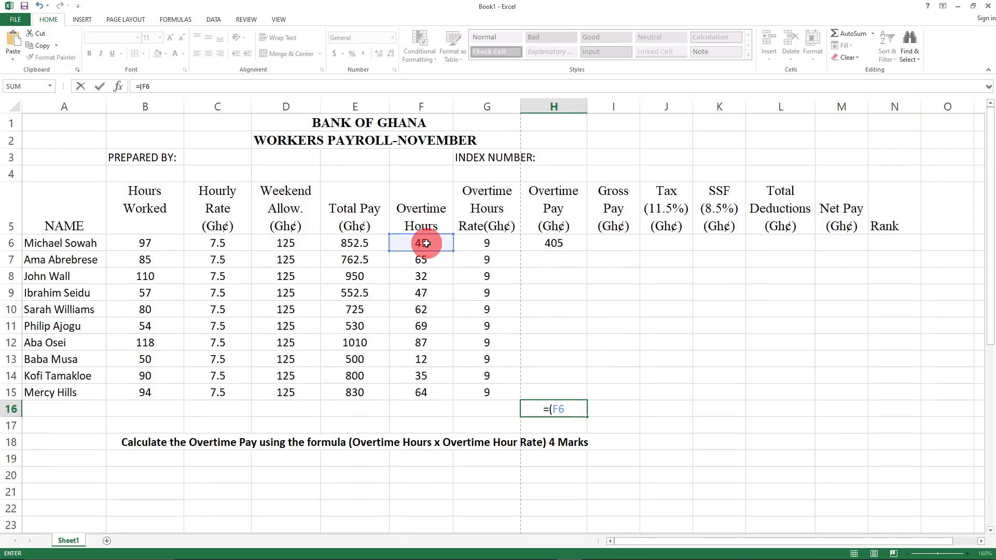
{"action": "type", "text": "*"}
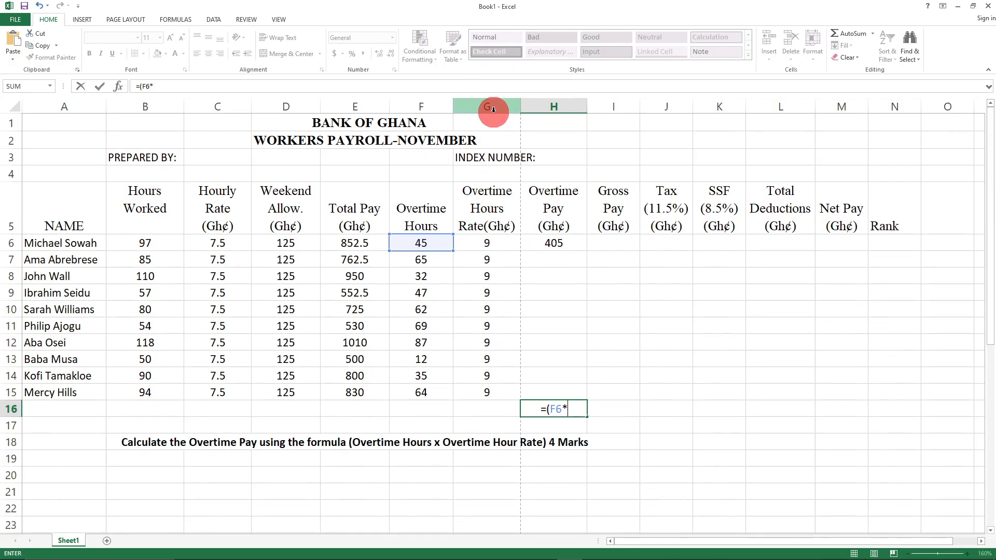
{"action": "type", "text": "G6"}
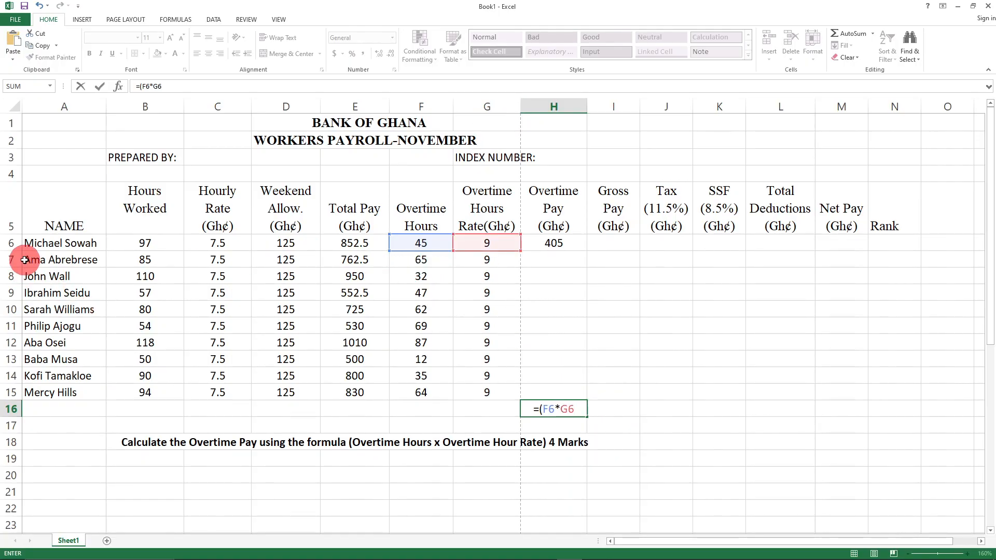
{"action": "type", "text": ")"}
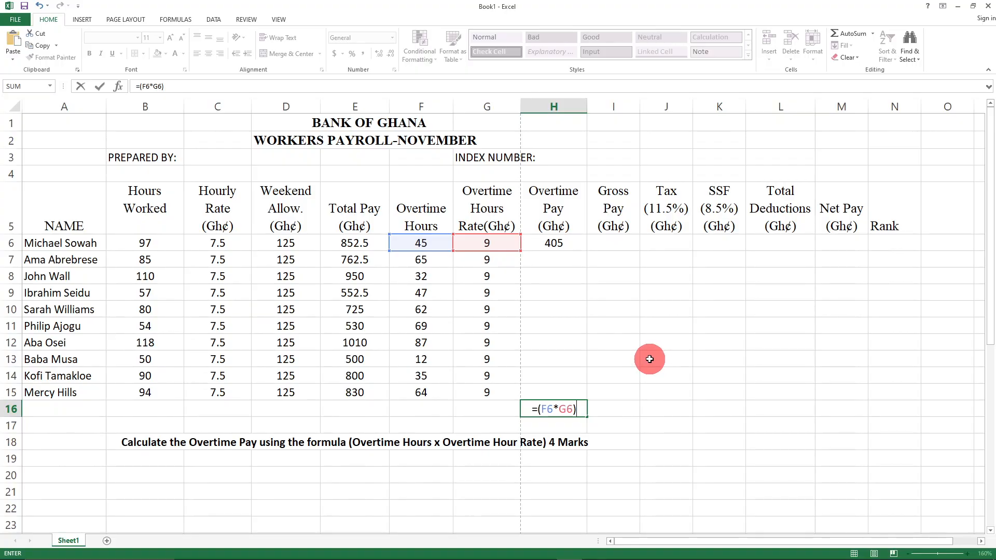
{"action": "key", "text": "Return"}
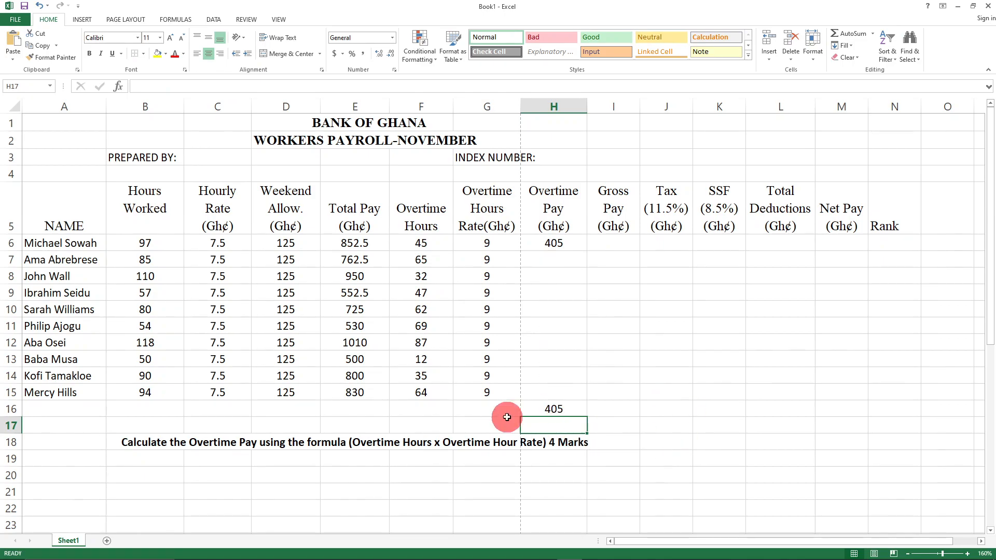
- Clear the trial result from H16 and the hardcoded 405 from H6
{"action": "left_click", "coordinate": [559, 412]}
{"action": "key", "text": "BackSpace"}
{"action": "left_click", "coordinate": [555, 246]}
{"action": "key", "text": "BackSpace"}
- Enter =(F6*G6) in H6 so the first worker's Overtime Pay shows 405
{"action": "type", "text": "="}
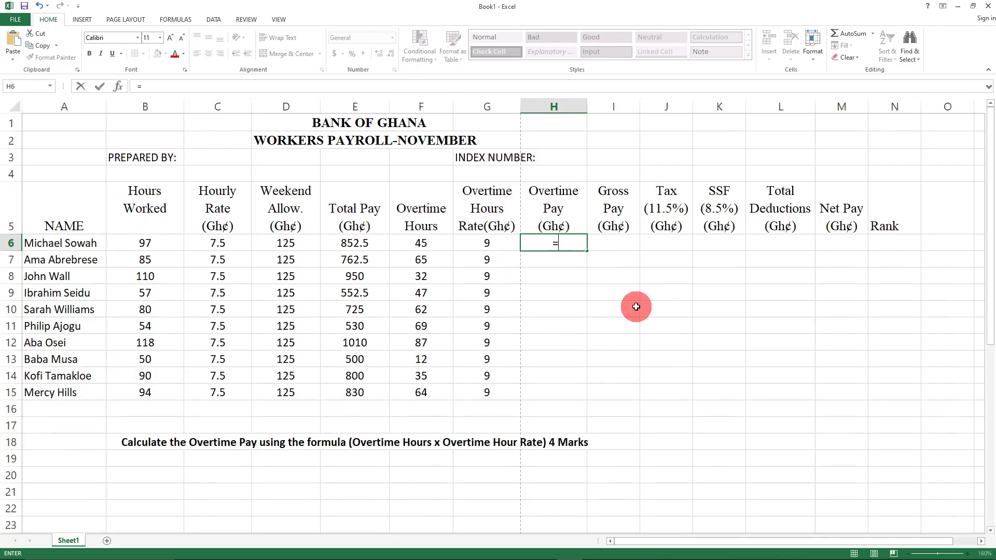
{"action": "type", "text": "("}
{"action": "type", "text": "F6*G6)"}
{"action": "key", "text": "ctrl+Return"}
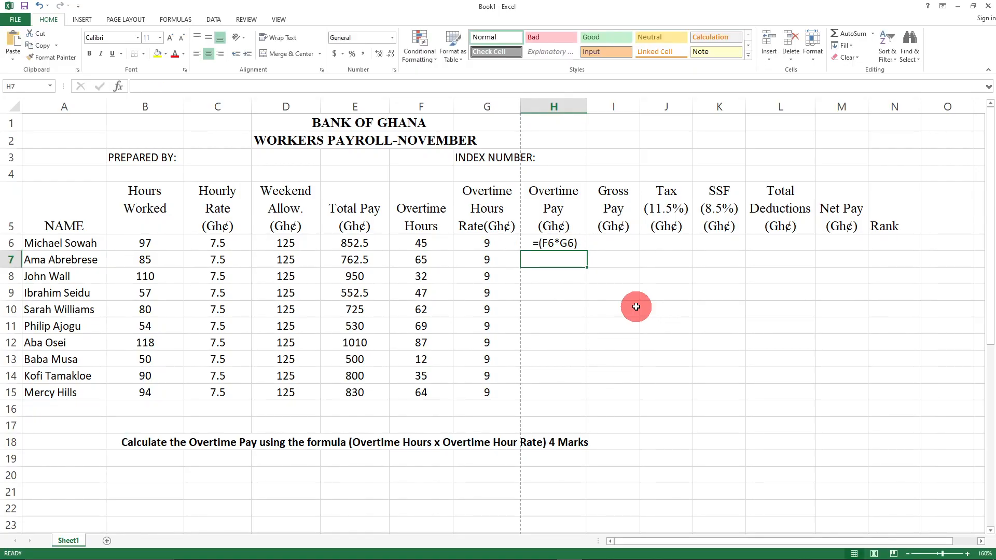
{"action": "key", "text": "BackSpace"}
{"action": "left_click", "coordinate": [569, 279]}
{"action": "left_click", "coordinate": [568, 245]}
{"action": "type", "text": "=(F6*G6)"}
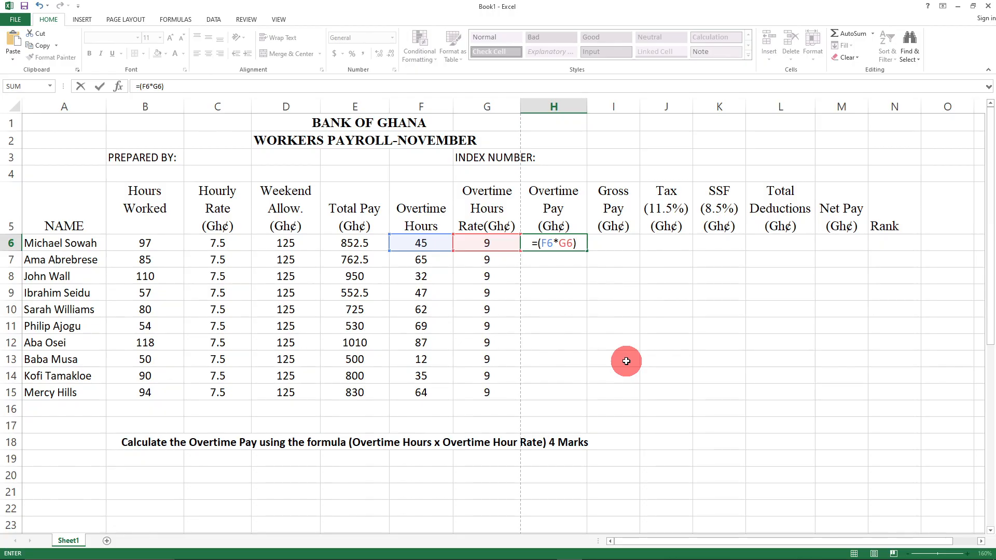
{"action": "key", "text": "Return"}
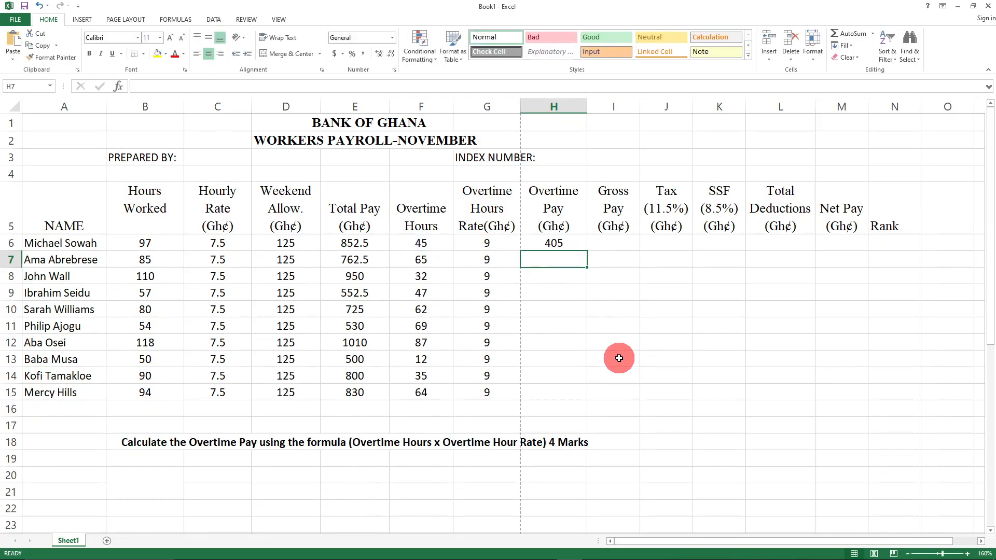
{"action": "left_click", "coordinate": [680, 296]}
{"action": "left_click", "coordinate": [568, 247]}
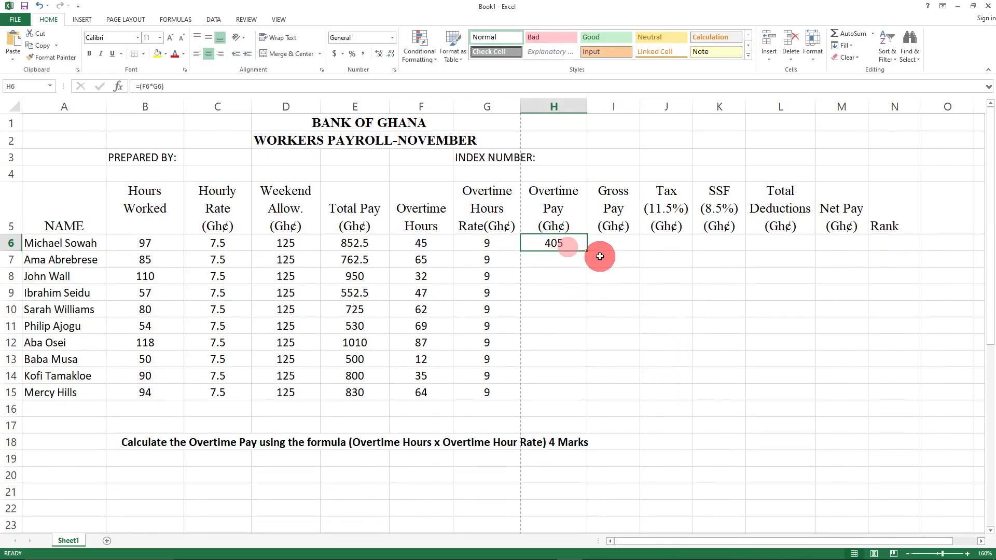
{"action": "left_click_drag", "start_coordinate": [586, 252], "coordinate": [582, 400]}
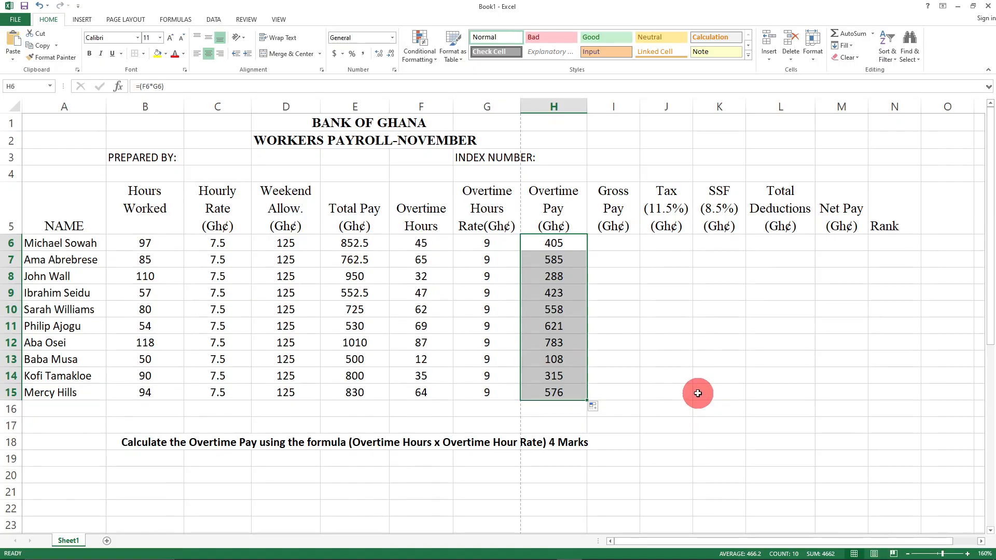
{"action": "key", "text": "ctrl+z"}
{"action": "left_click", "coordinate": [551, 263]}
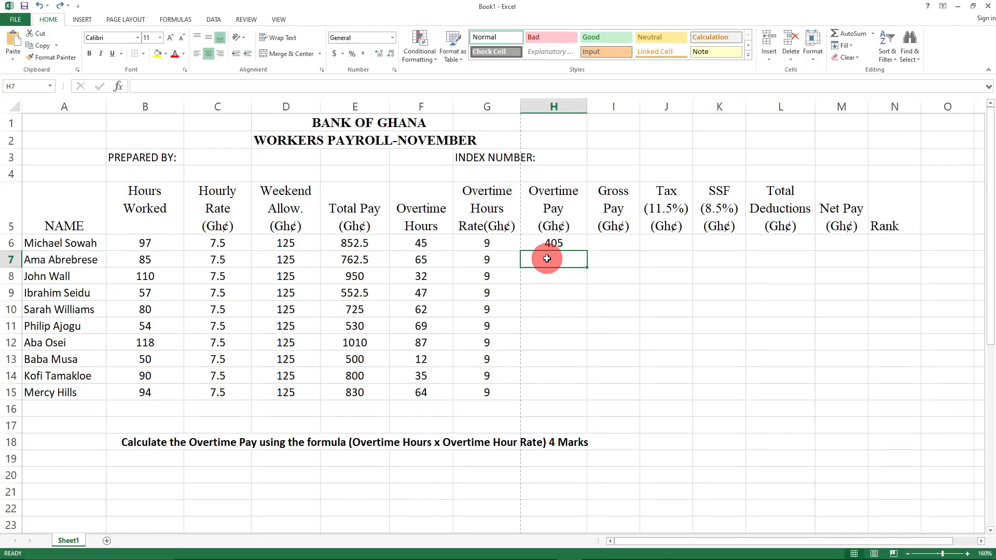
- Enter =(F7*G7) in H7 and =(F8*G8) in H8, giving Overtime Pay 585 and 288
{"action": "type", "text": "=("}
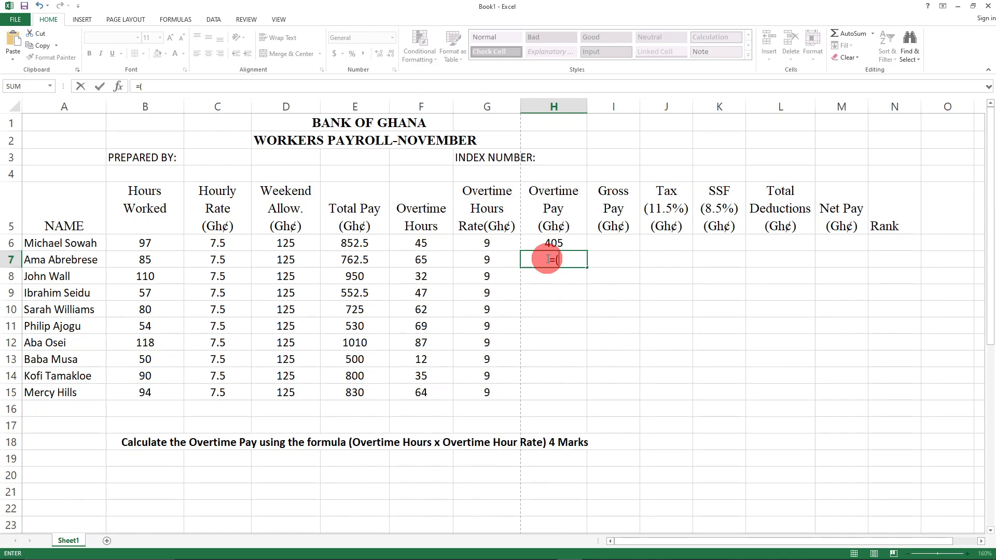
{"action": "type", "text": "F"}
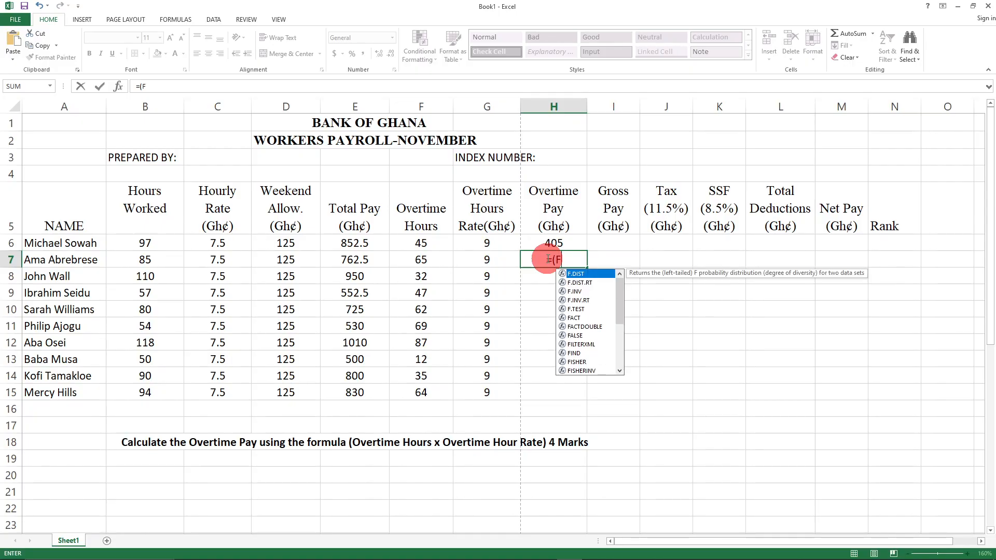
{"action": "type", "text": "7"}
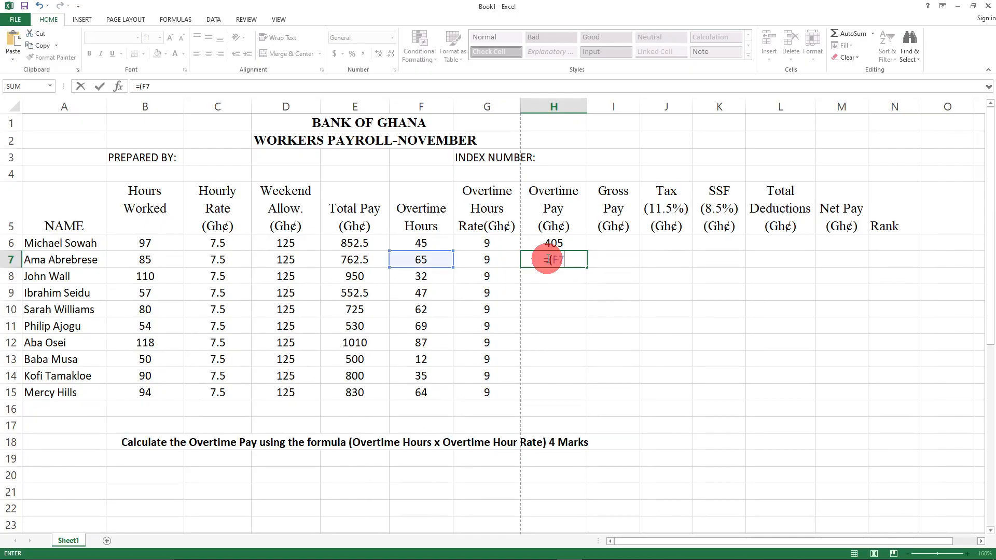
{"action": "type", "text": "*G7)"}
{"action": "key", "text": "Return"}
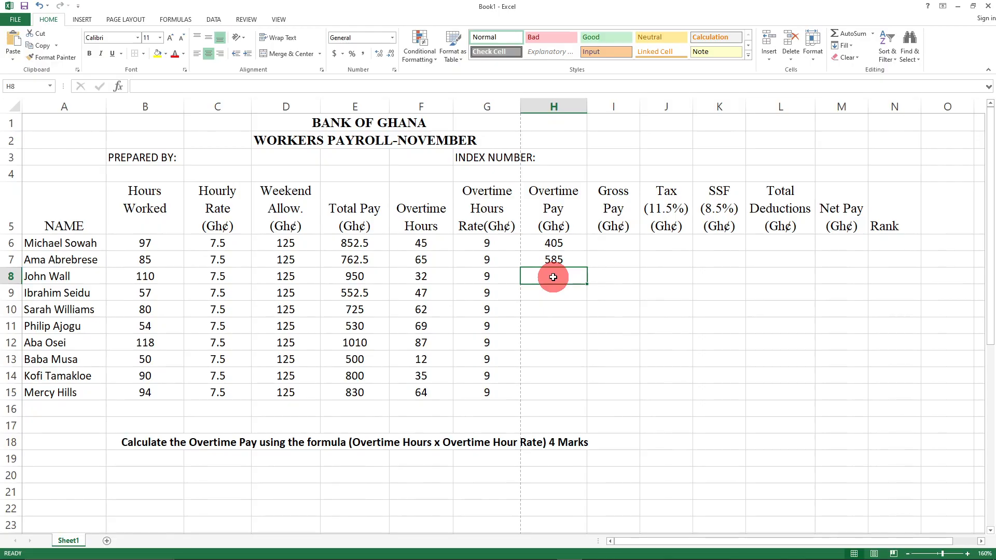
{"action": "type", "text": "=("}
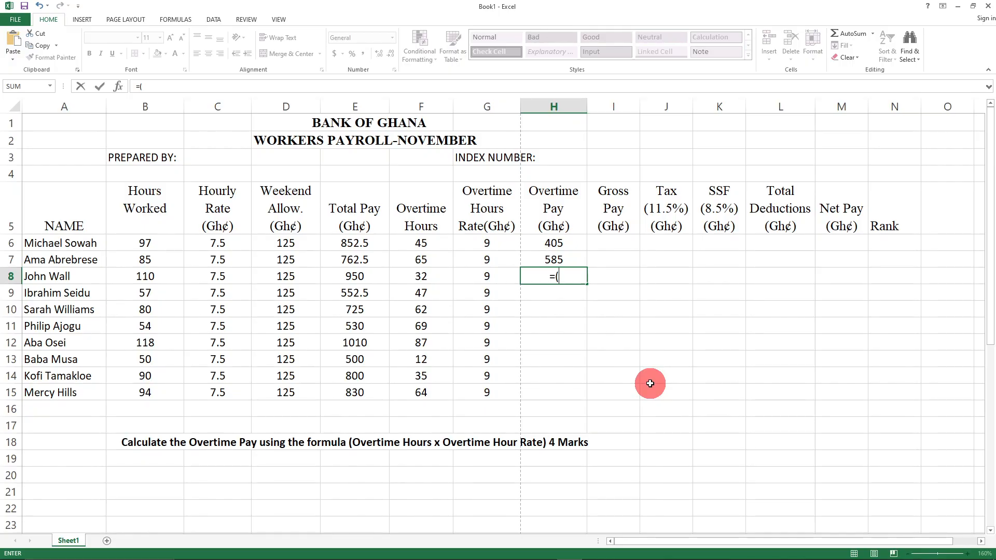
{"action": "type", "text": "F"}
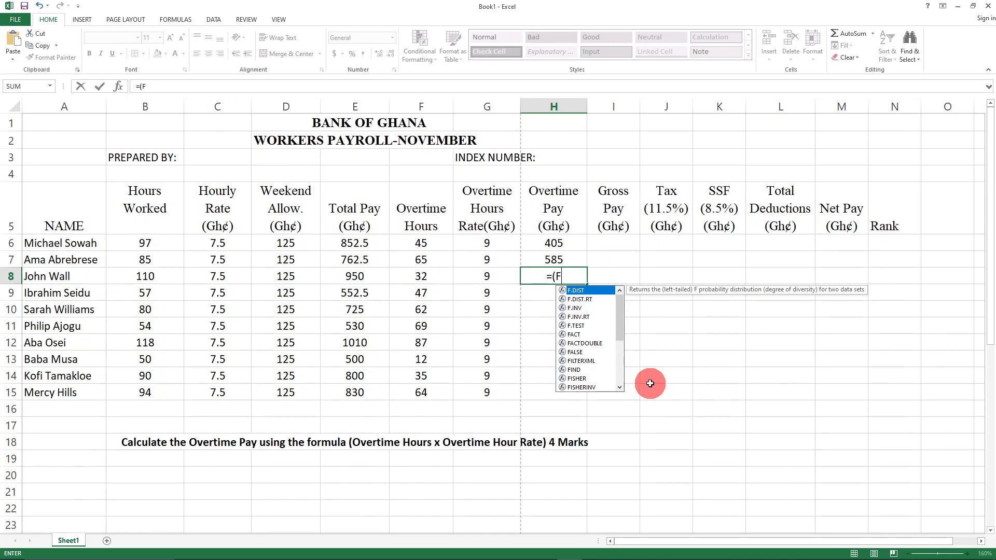
{"action": "type", "text": "8"}
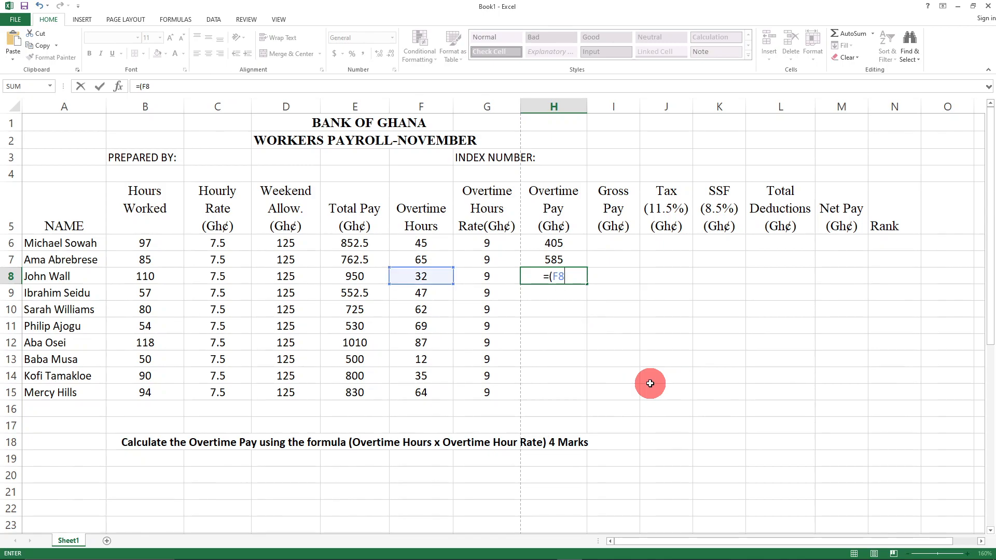
{"action": "type", "text": "*G8"}
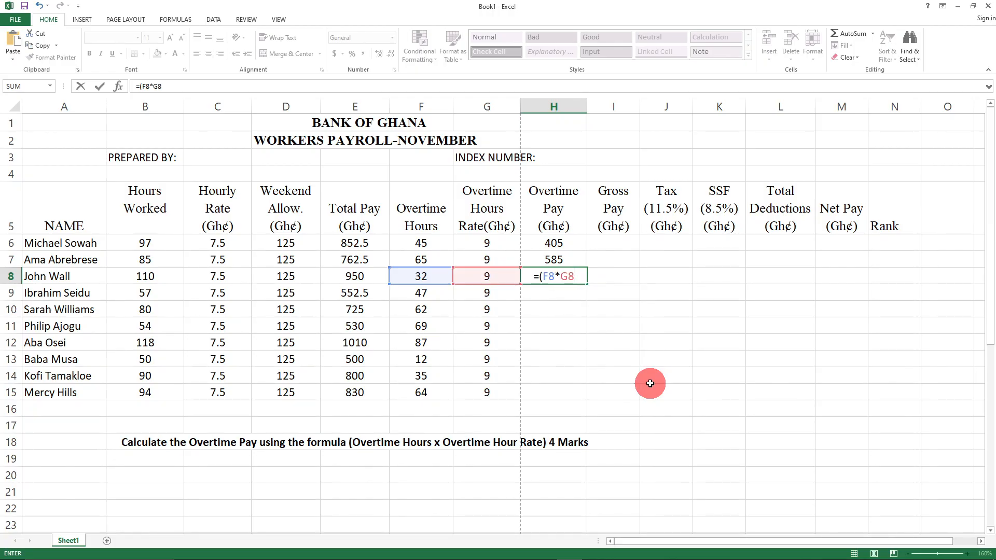
{"action": "type", "text": ")"}
{"action": "key", "text": "Return"}
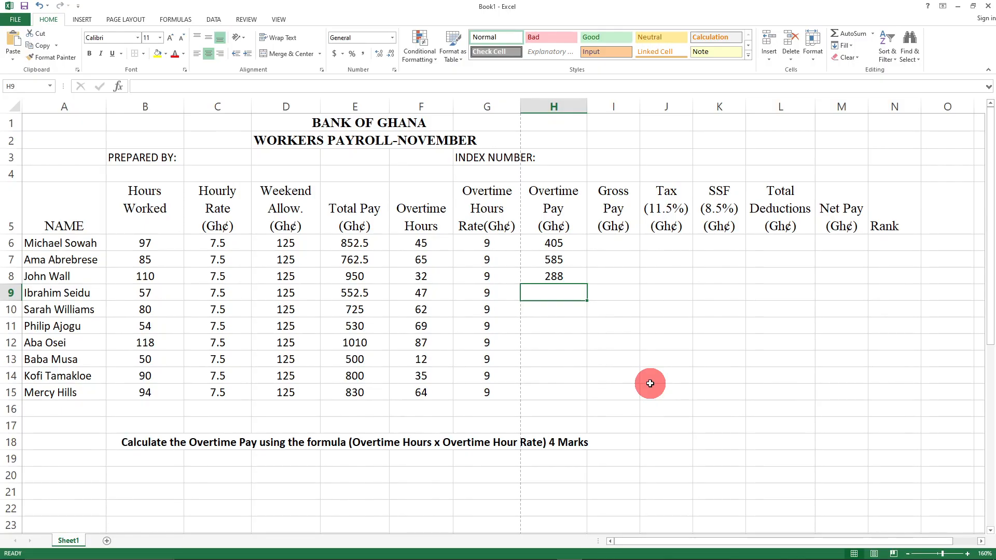
- Enter =(F9*G9) in H9 and =(F10*G10) in H10, giving Overtime Pay 423 and 558
{"action": "type", "text": "=("}
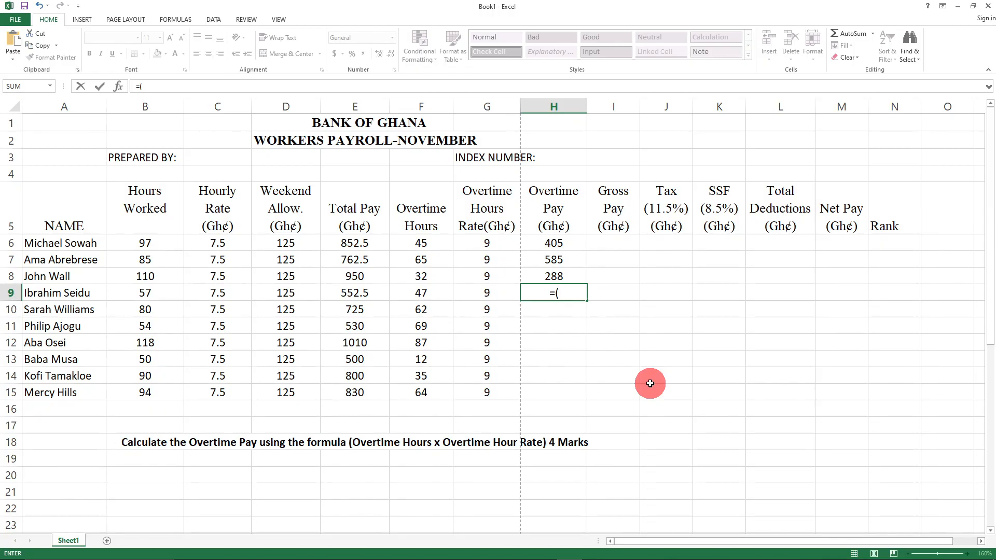
{"action": "type", "text": "F9"}
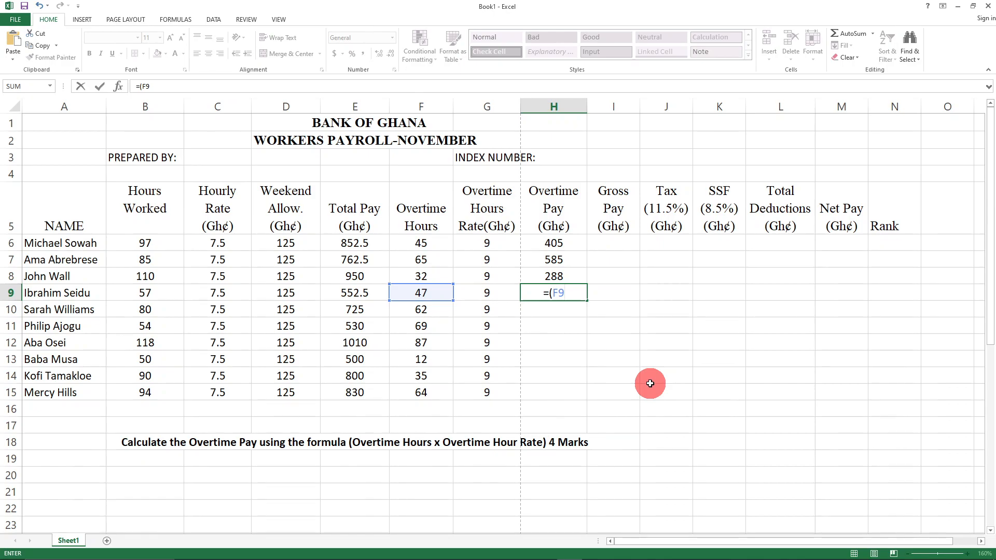
{"action": "type", "text": "*"}
{"action": "type", "text": "G"}
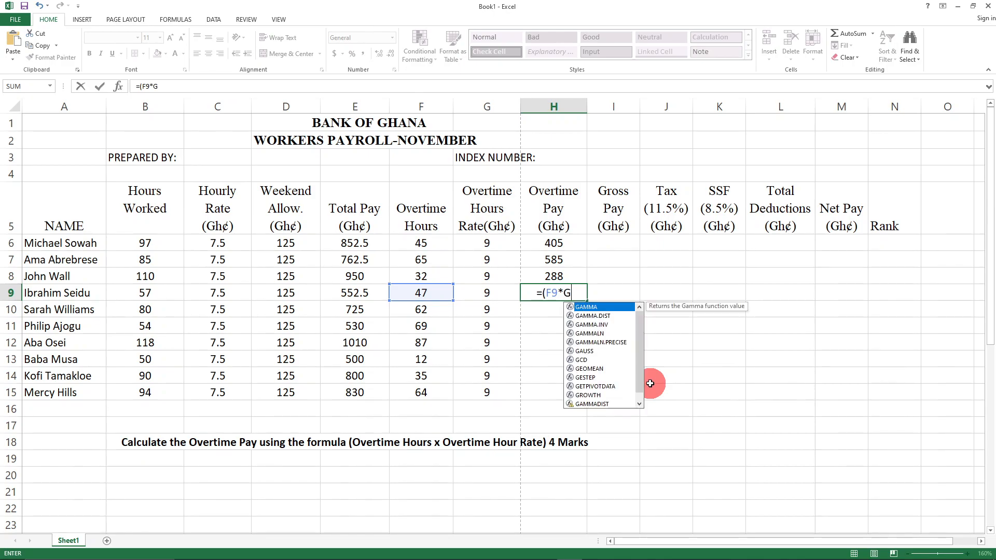
{"action": "type", "text": "9)"}
{"action": "key", "text": "Return"}
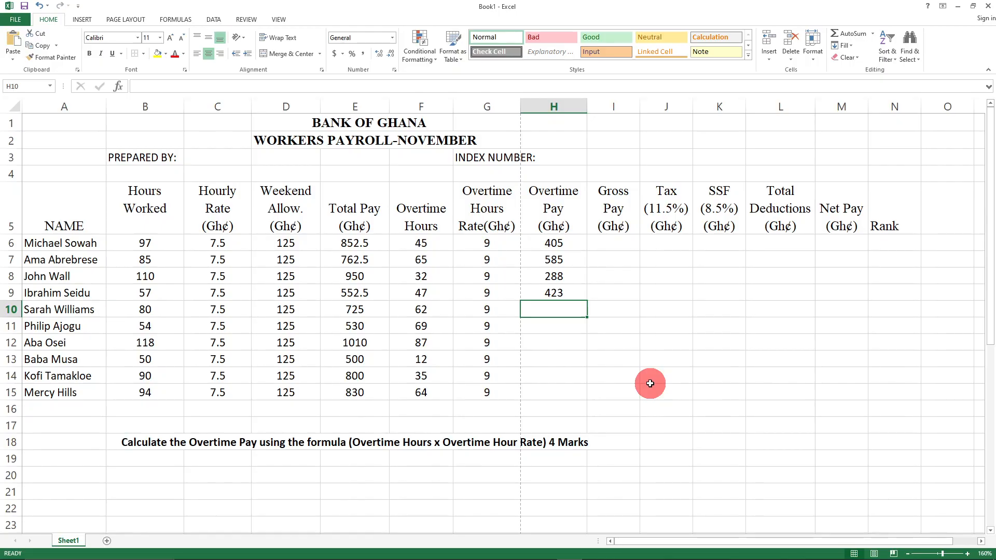
{"action": "type", "text": "F10"}
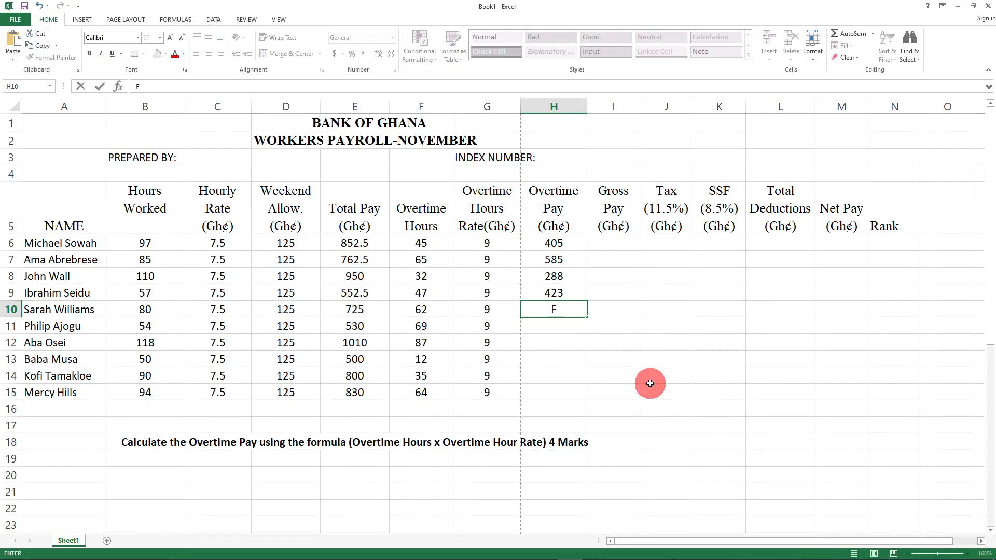
{"action": "key", "text": "BackSpace"}
{"action": "key", "text": "BackSpace"}
{"action": "key", "text": "BackSpace"}
{"action": "type", "text": "="}
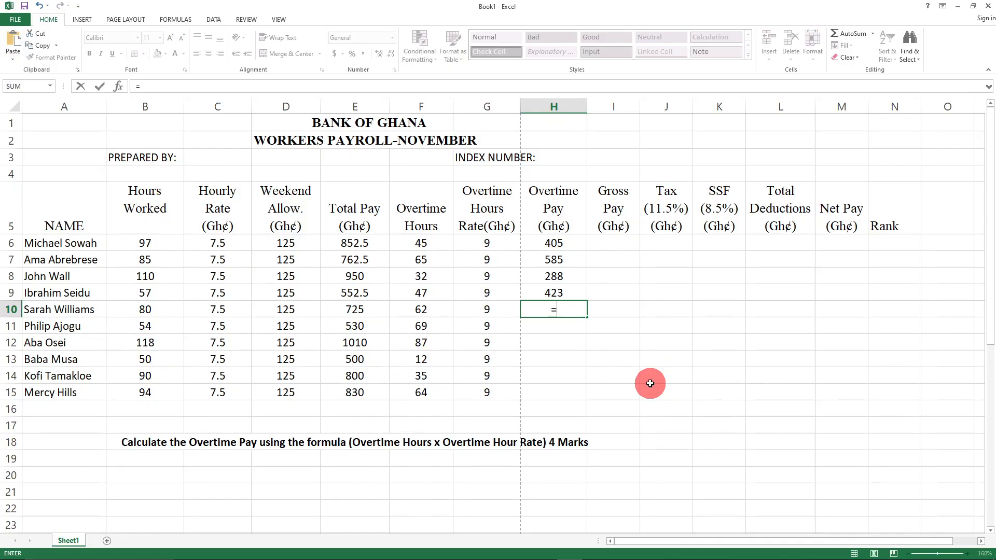
{"action": "type", "text": "(F10"}
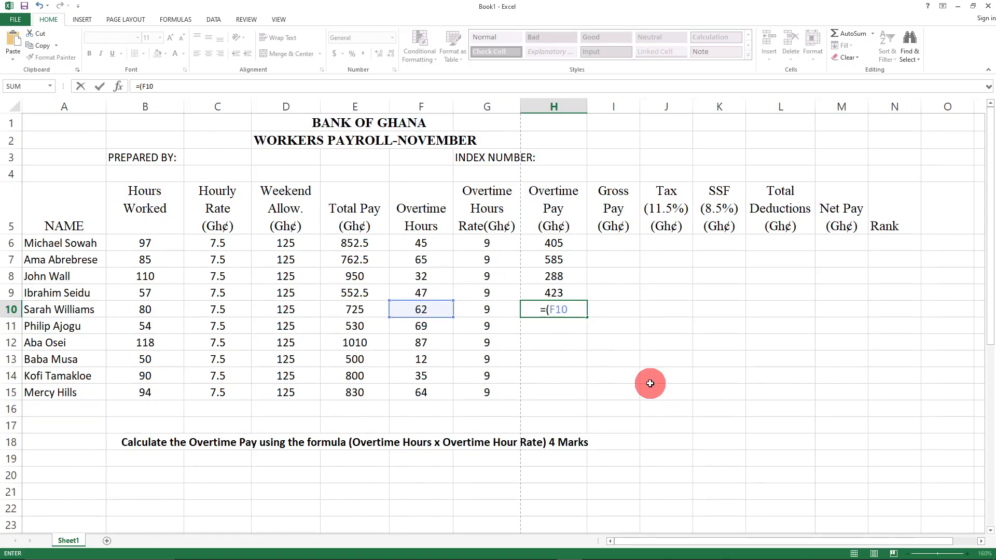
{"action": "type", "text": "*G10"}
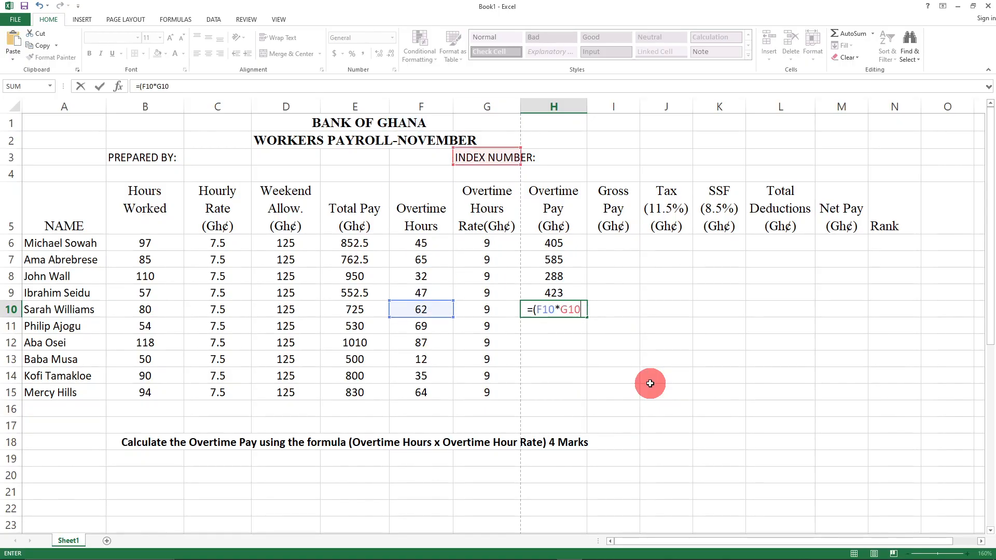
{"action": "type", "text": ")"}
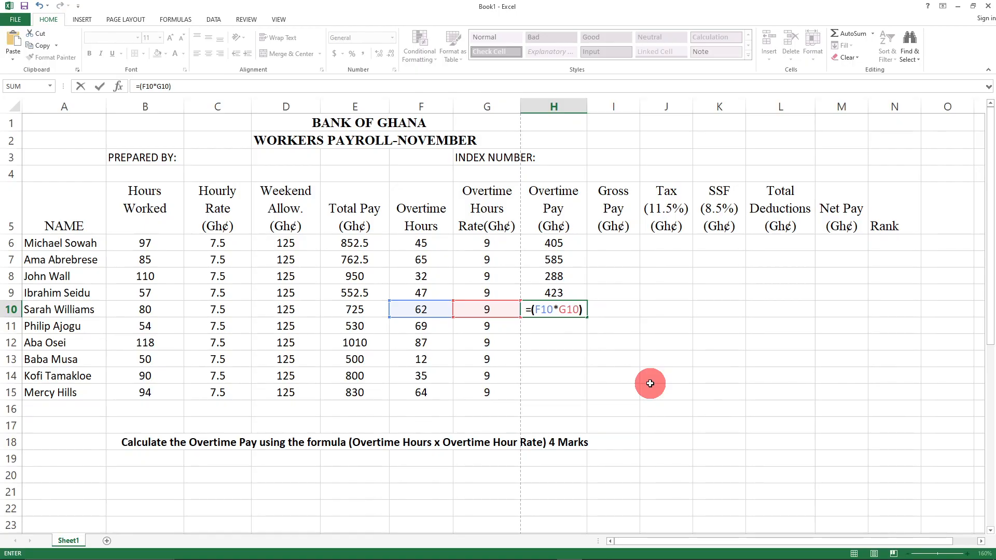
{"action": "key", "text": "Return"}
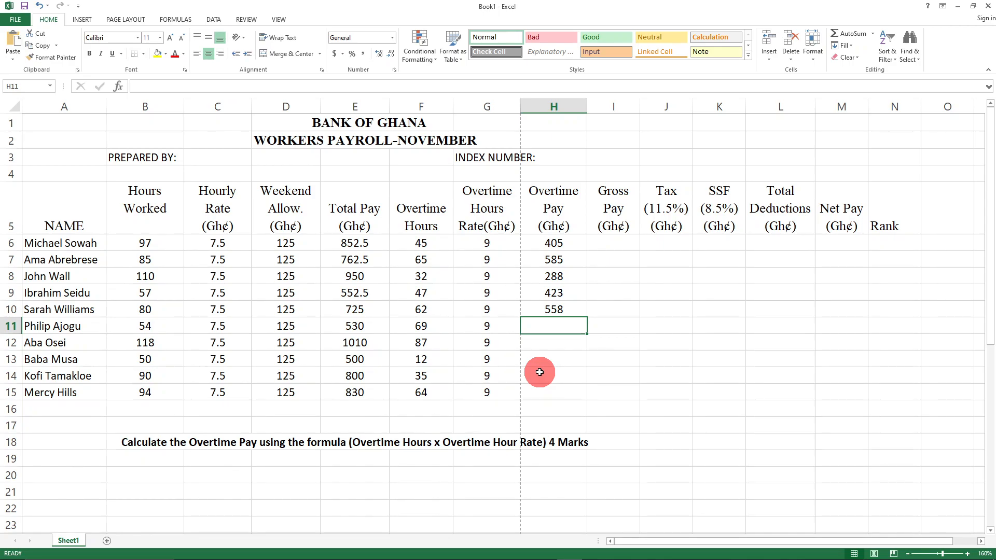
- Enter =(F11*G11) and =(F12*G12) for Overtime Pay 621 and 783, then begin =(F13 in H13
{"action": "type", "text": "=(F11"}
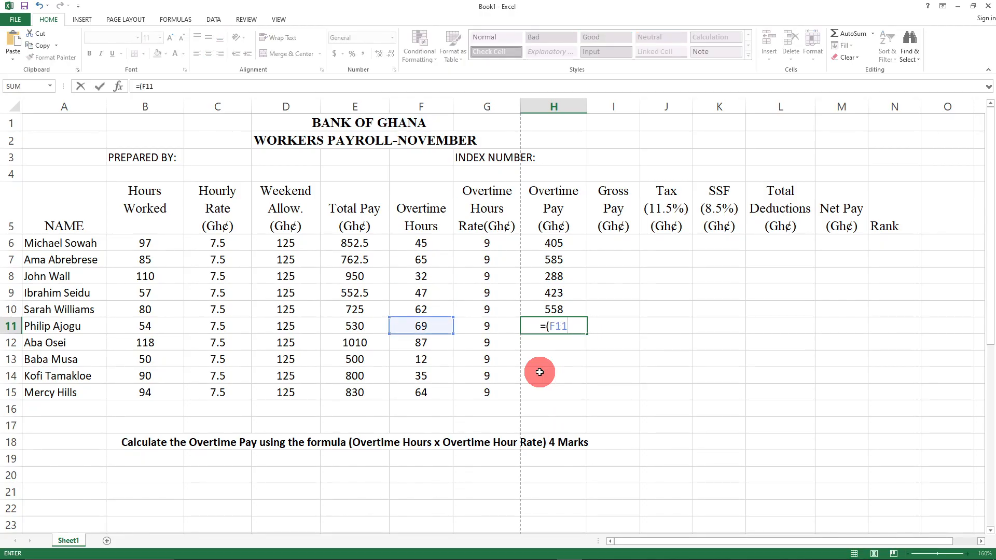
{"action": "type", "text": "*G11"}
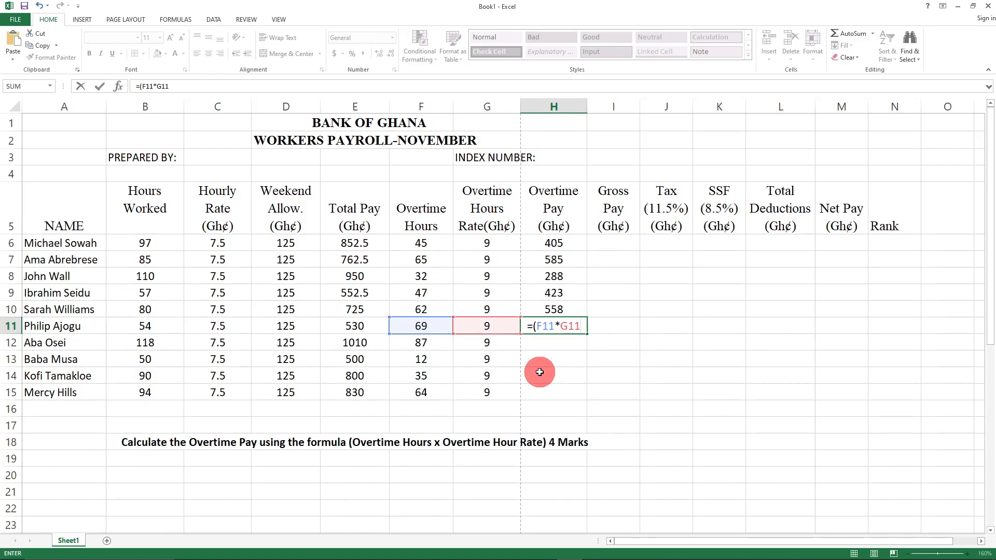
{"action": "type", "text": ")"}
{"action": "key", "text": "Return"}
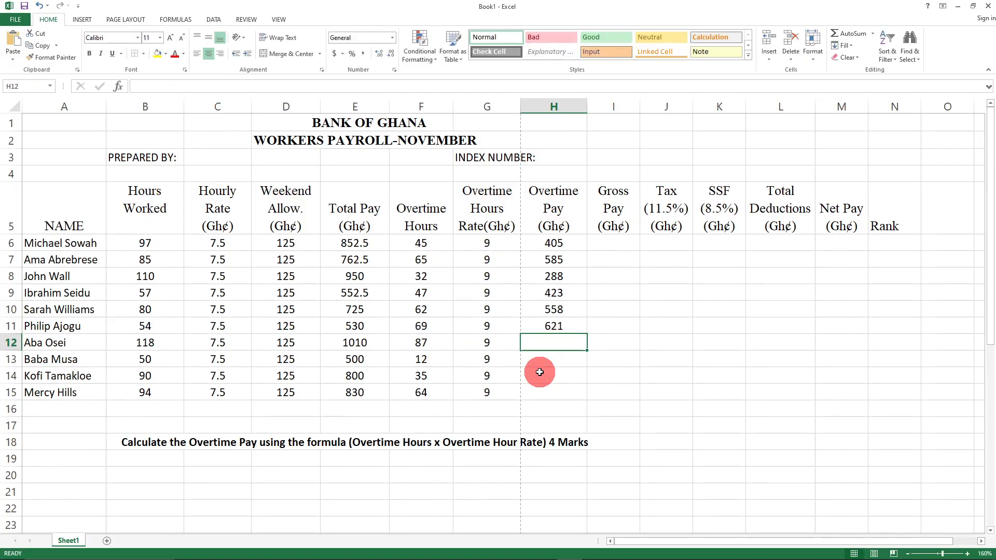
{"action": "type", "text": "="}
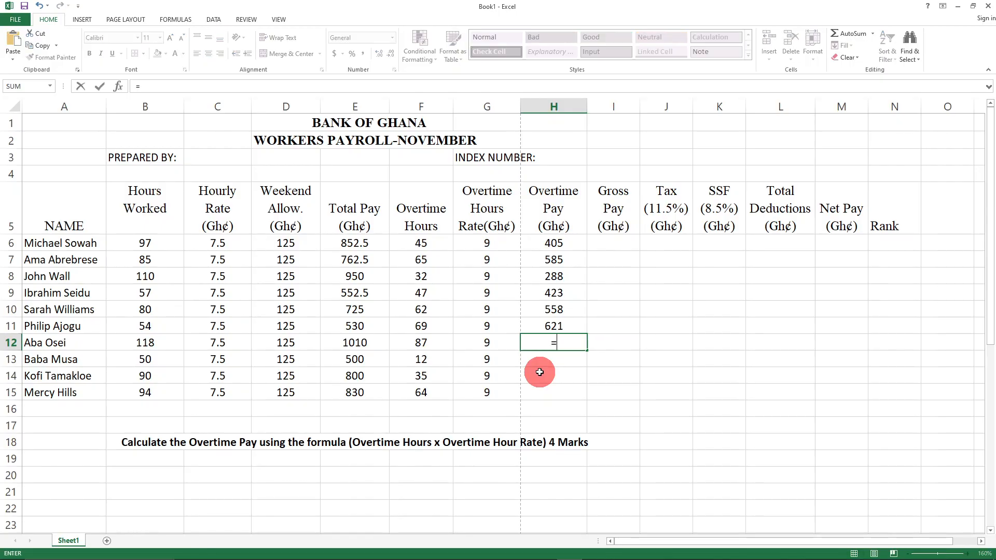
{"action": "type", "text": "(F"}
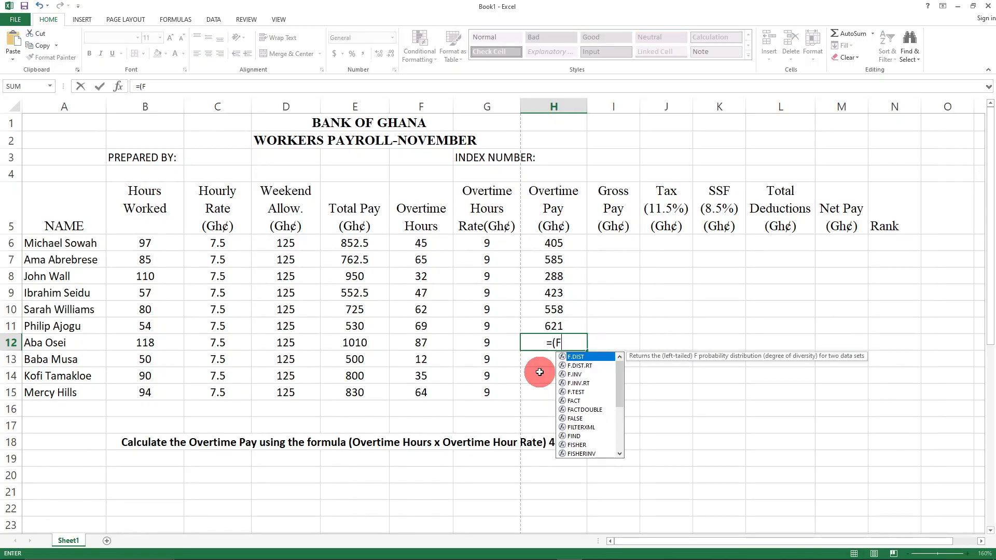
{"action": "type", "text": "12"}
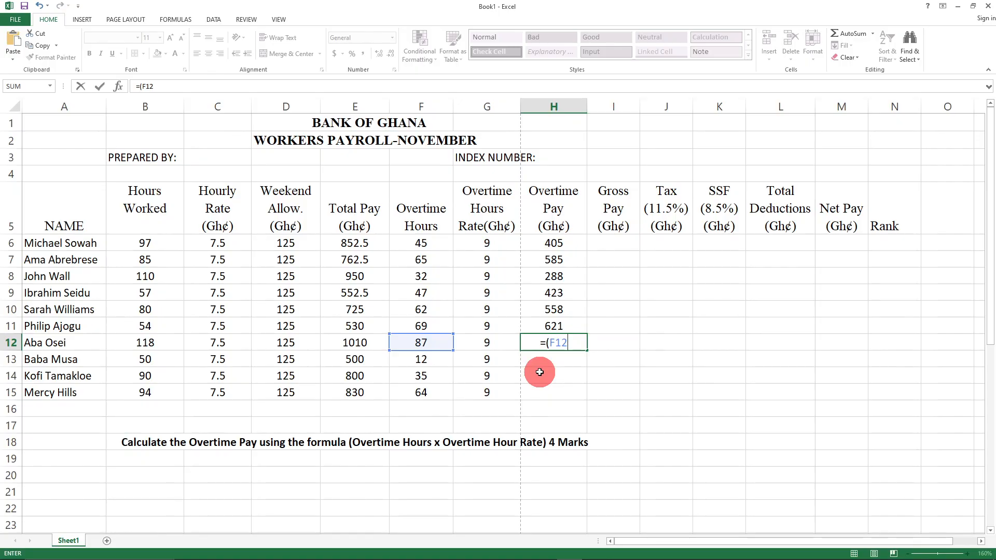
{"action": "type", "text": "*G12"}
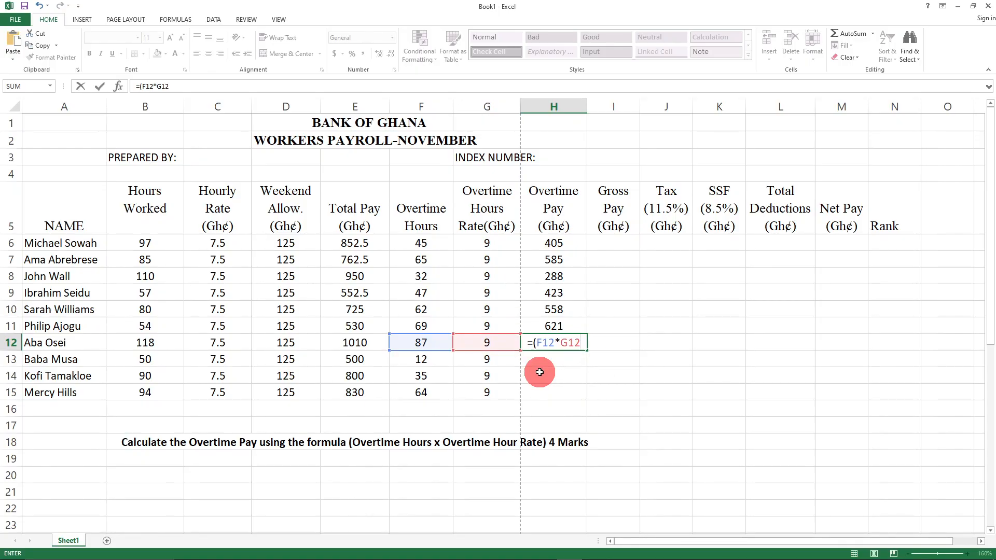
{"action": "type", "text": ")"}
{"action": "key", "text": "Return"}
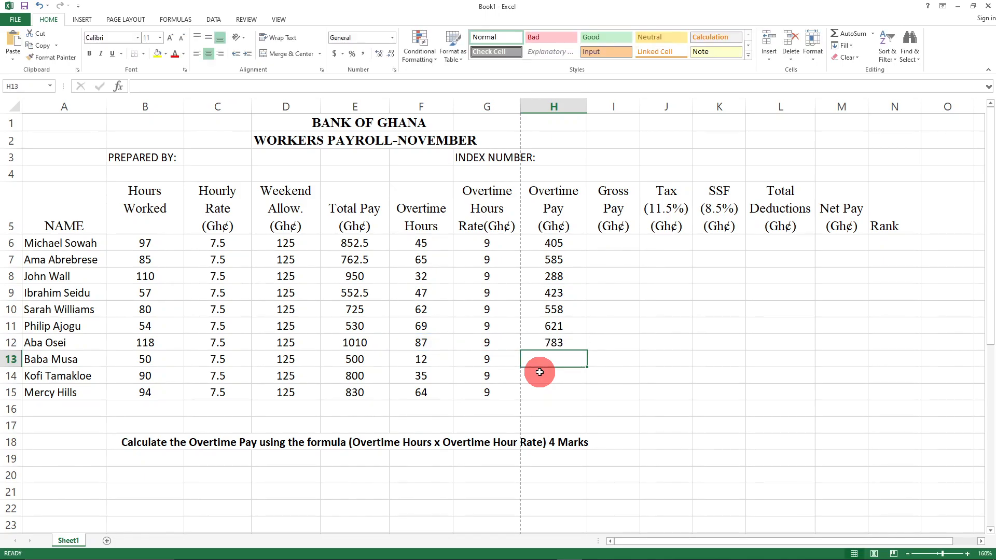
{"action": "type", "text": "=("}
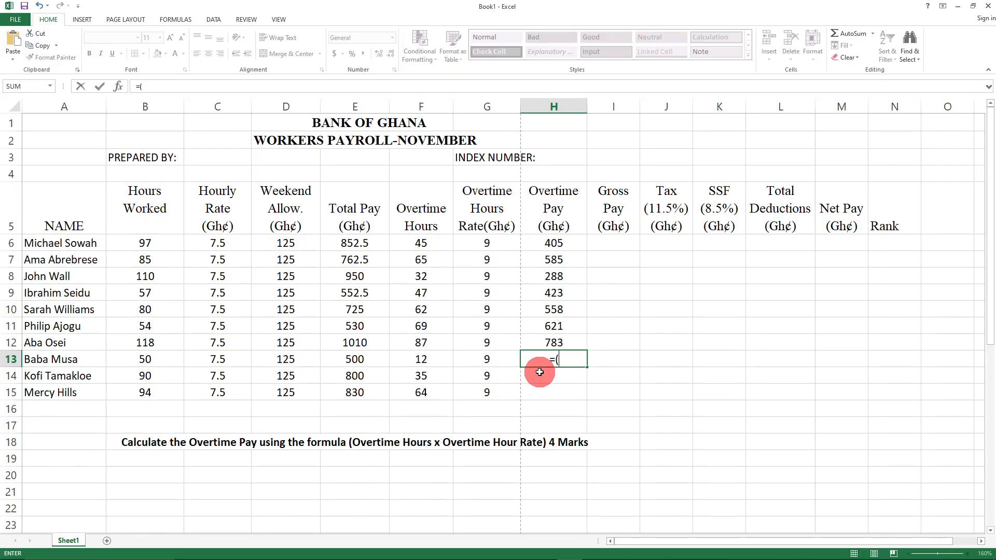
{"action": "type", "text": "F13"}
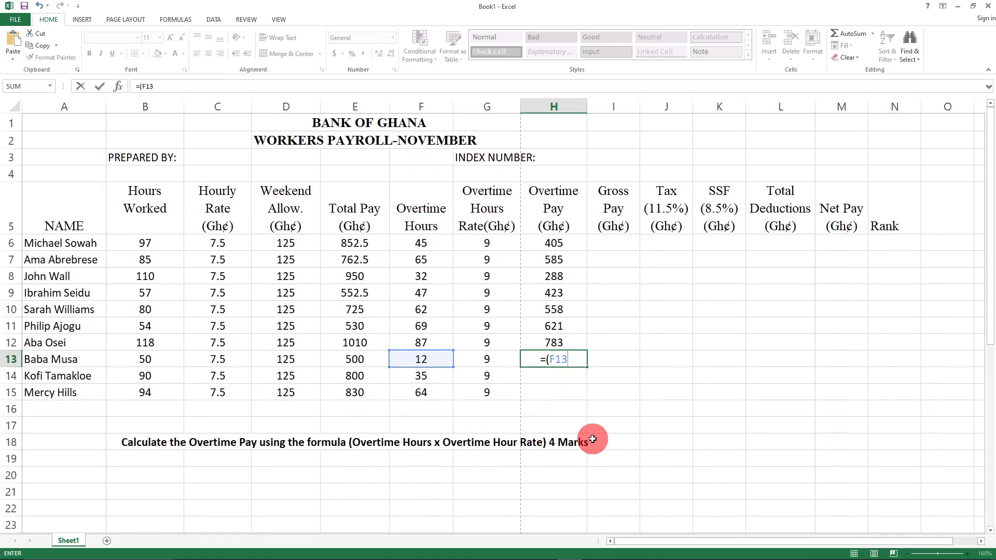
- Complete H13's formula and enter =(F14*G14) and =(F15*G15), giving 108, 315 and 576
{"action": "type", "text": "*G"}
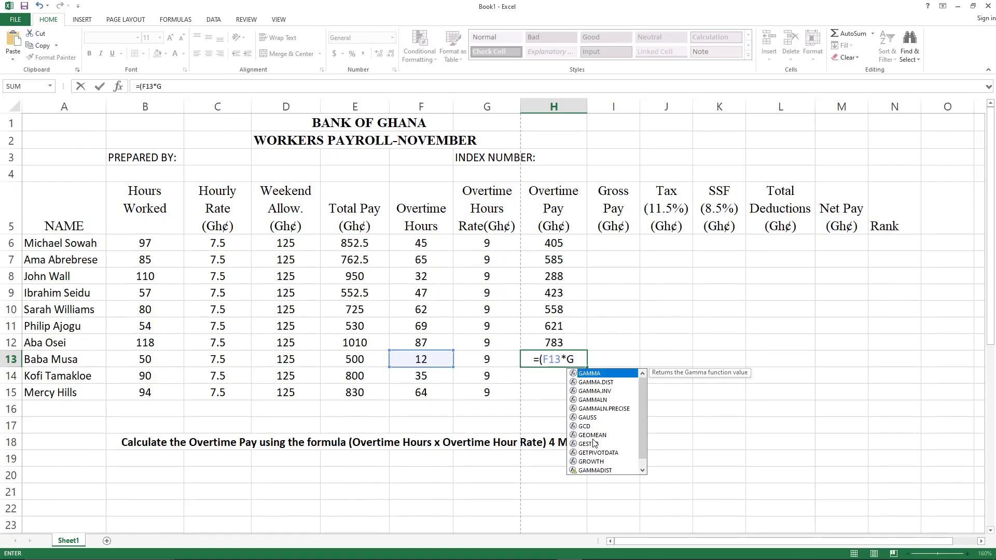
{"action": "type", "text": "13)"}
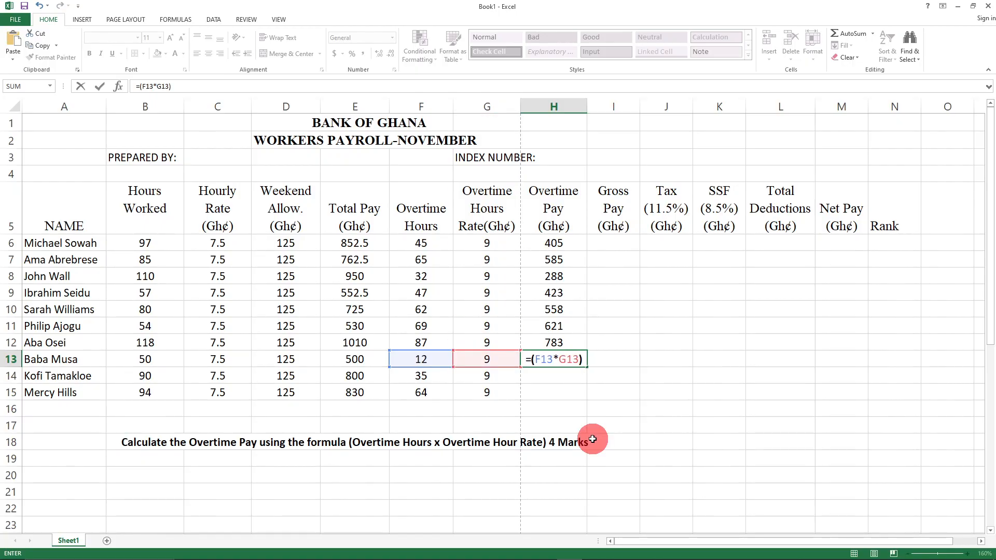
{"action": "key", "text": "Return"}
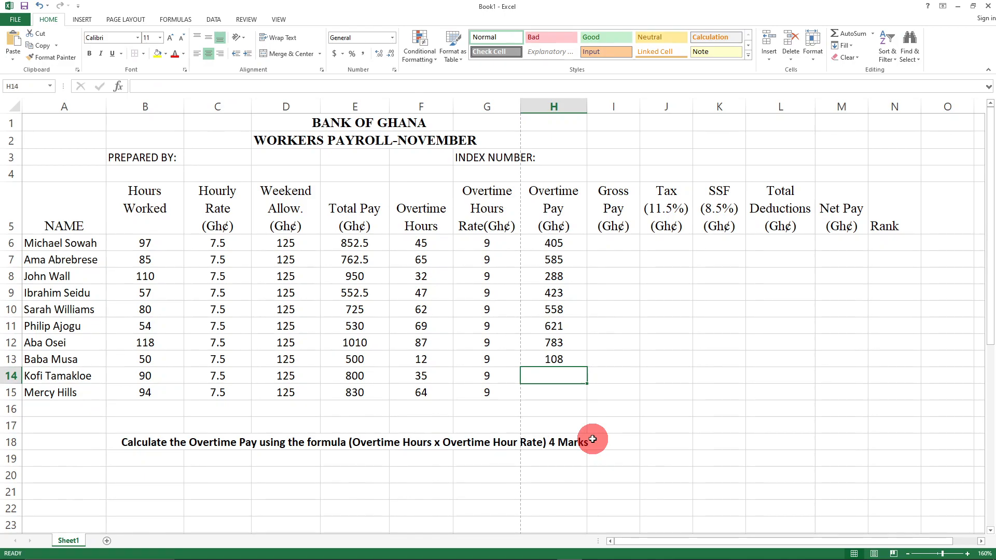
{"action": "type", "text": "=("}
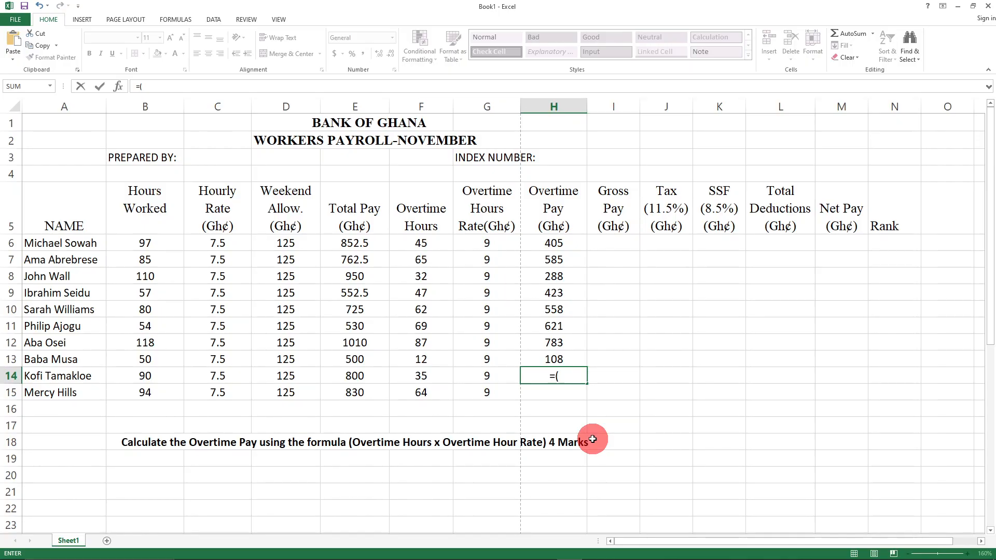
{"action": "type", "text": "F14"}
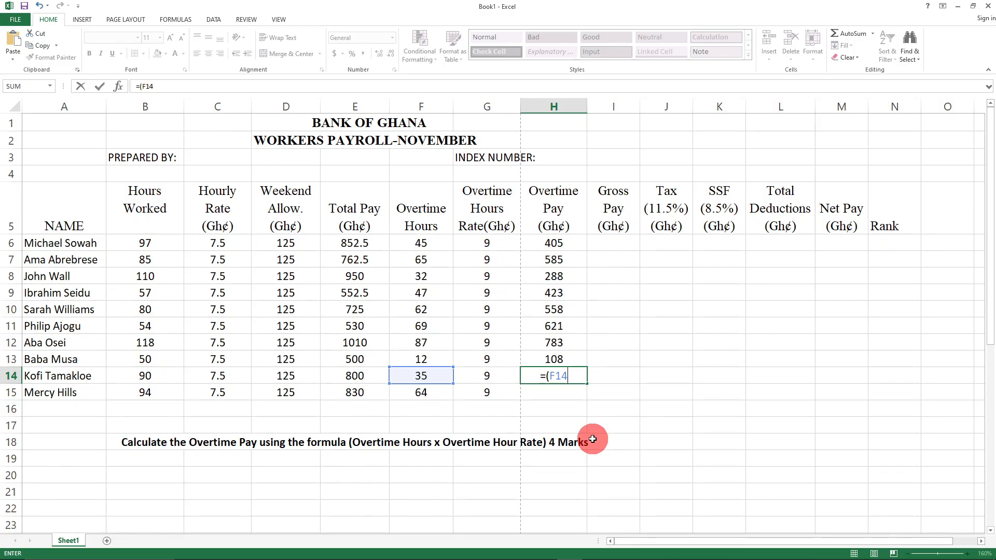
{"action": "type", "text": "*G14)"}
{"action": "key", "text": "Return"}
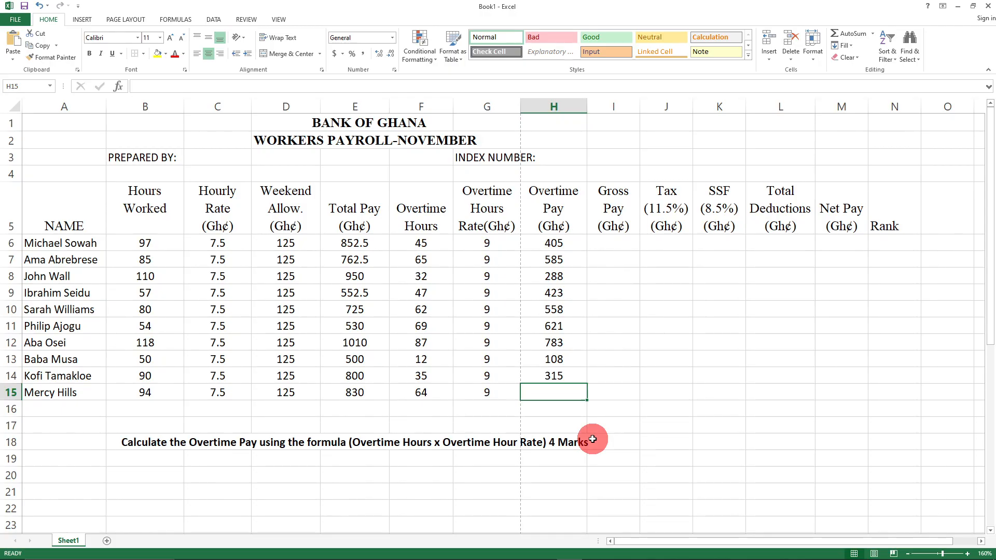
{"action": "type", "text": "=("}
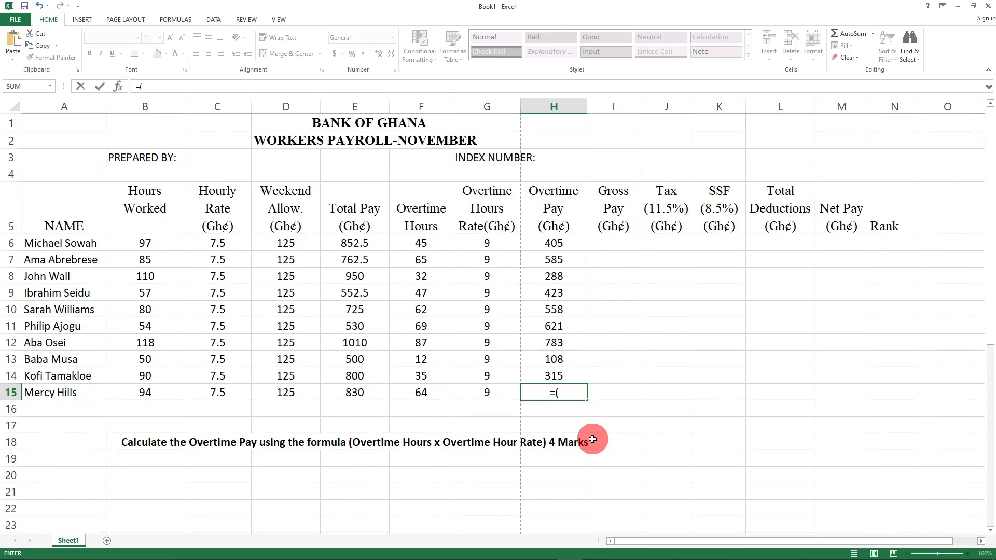
{"action": "type", "text": "F"}
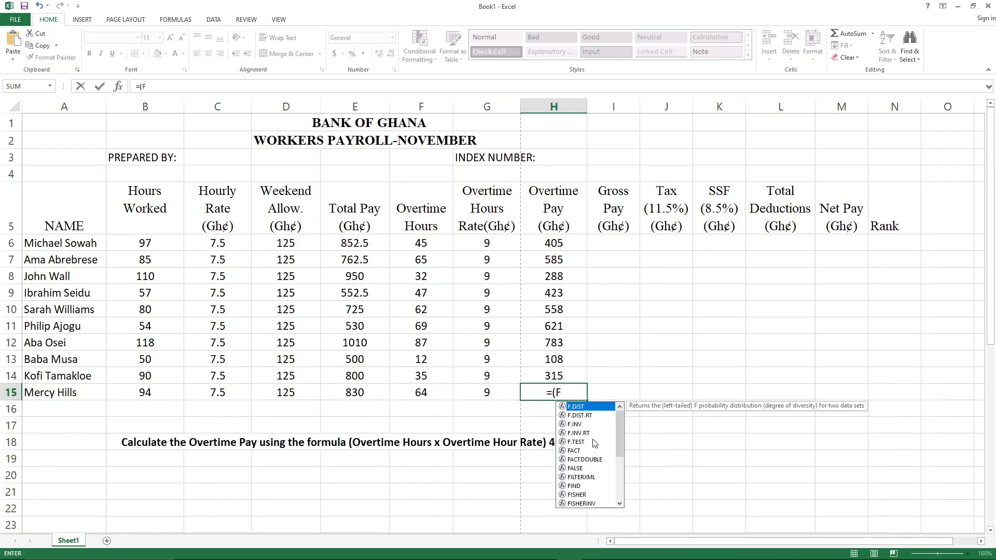
{"action": "type", "text": "15*"}
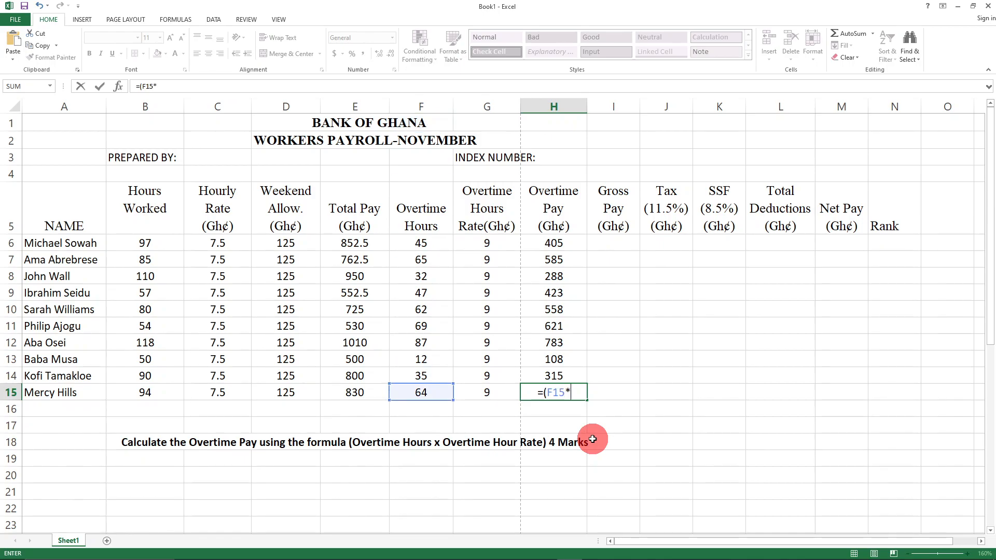
{"action": "type", "text": "G15)"}
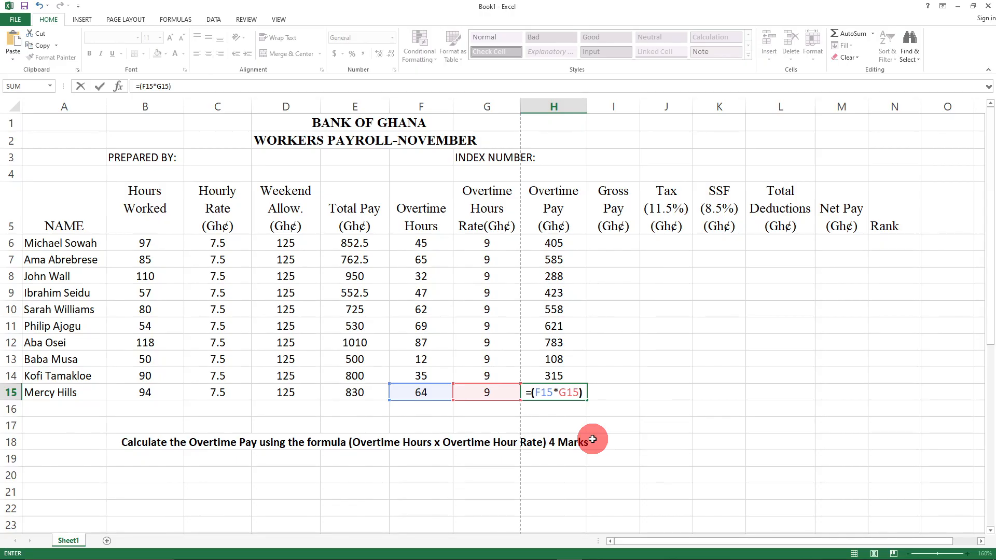
{"action": "key", "text": "Return"}
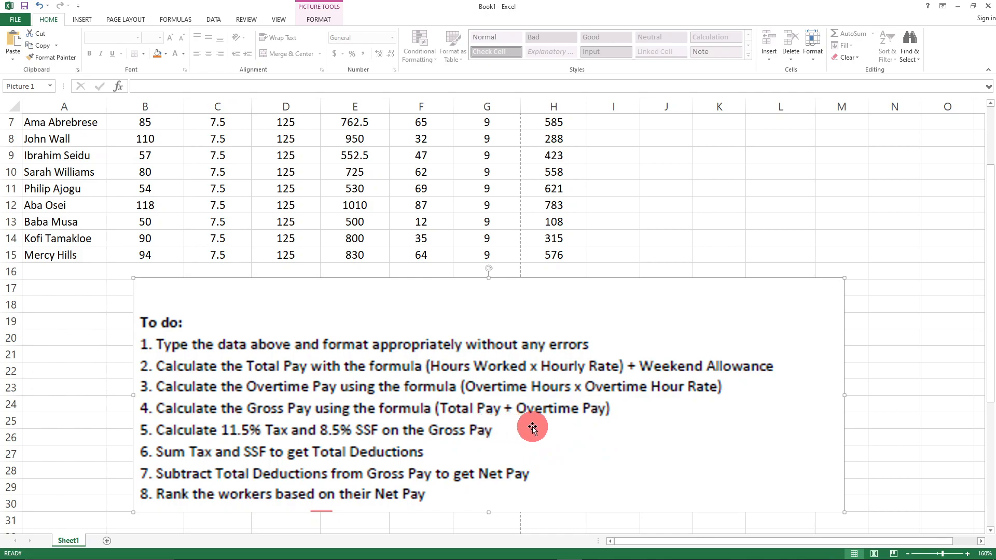
- Scroll back up from the To do picture to the payroll table's title and headers
{"action": "scroll", "coordinate": [415, 451], "scroll_direction": "up", "scroll_amount": 2}
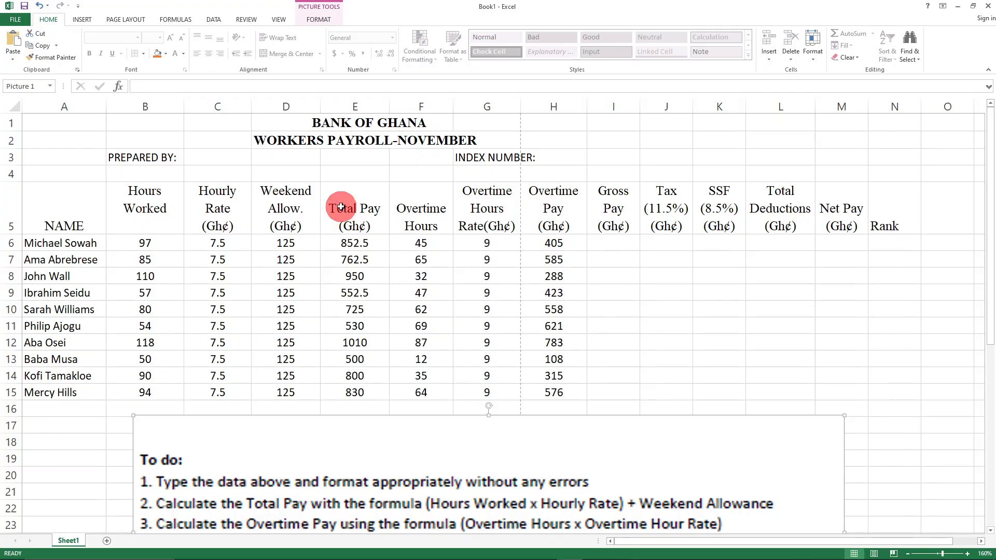
- Fill the Overtime Pay column H4:H15 with yellow to match Total Pay
{"action": "left_click_drag", "start_coordinate": [345, 200], "coordinate": [429, 400]}
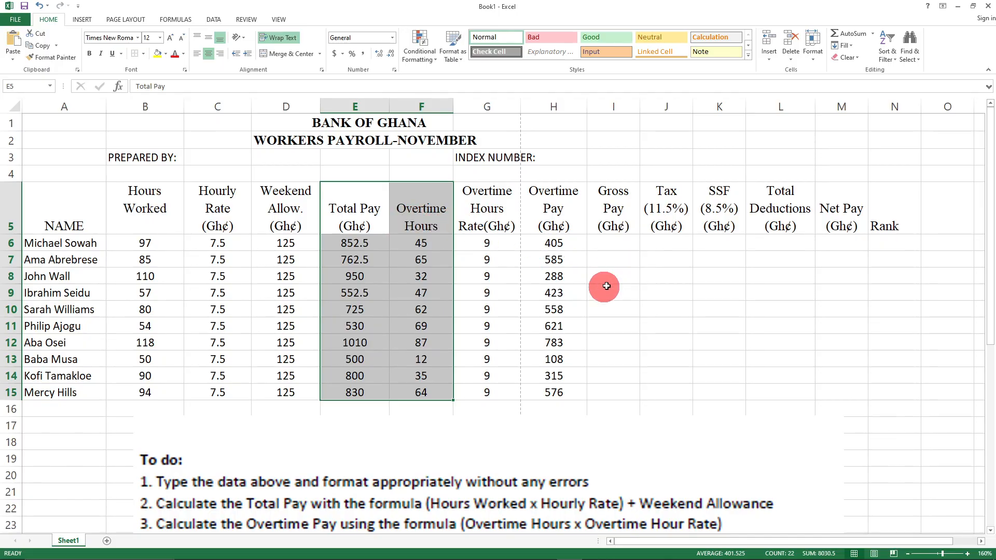
{"action": "left_click", "coordinate": [637, 278]}
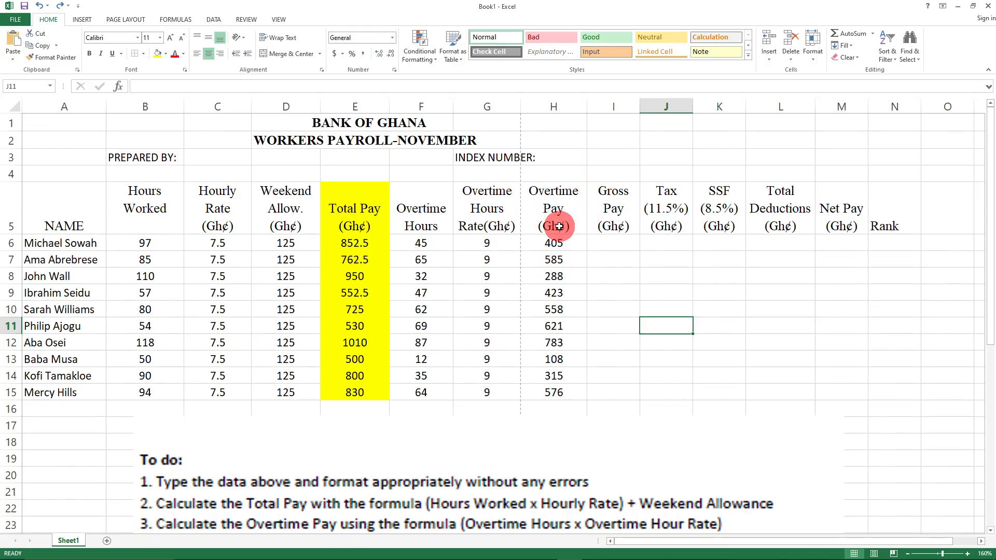
{"action": "left_click_drag", "start_coordinate": [539, 174], "coordinate": [555, 394]}
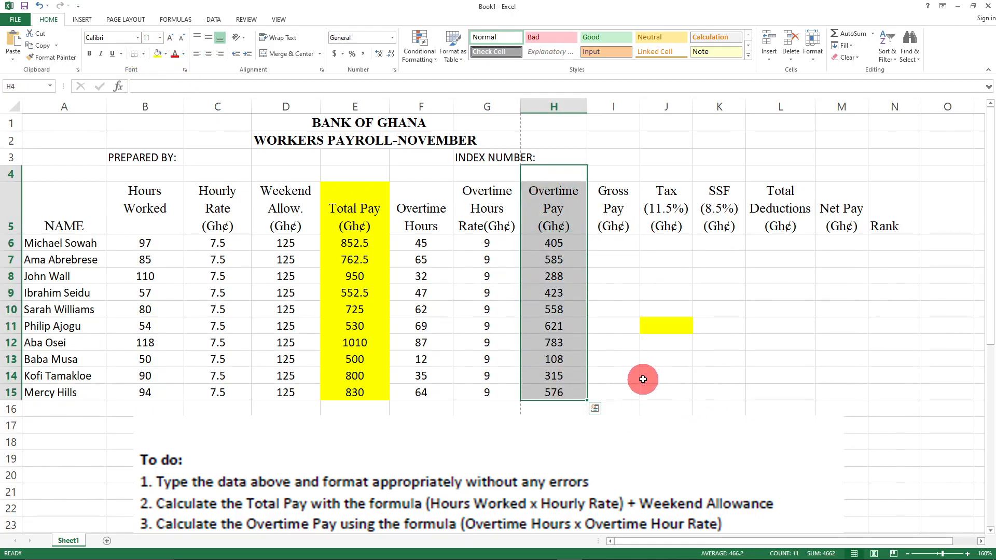
{"action": "left_click", "coordinate": [159, 57]}
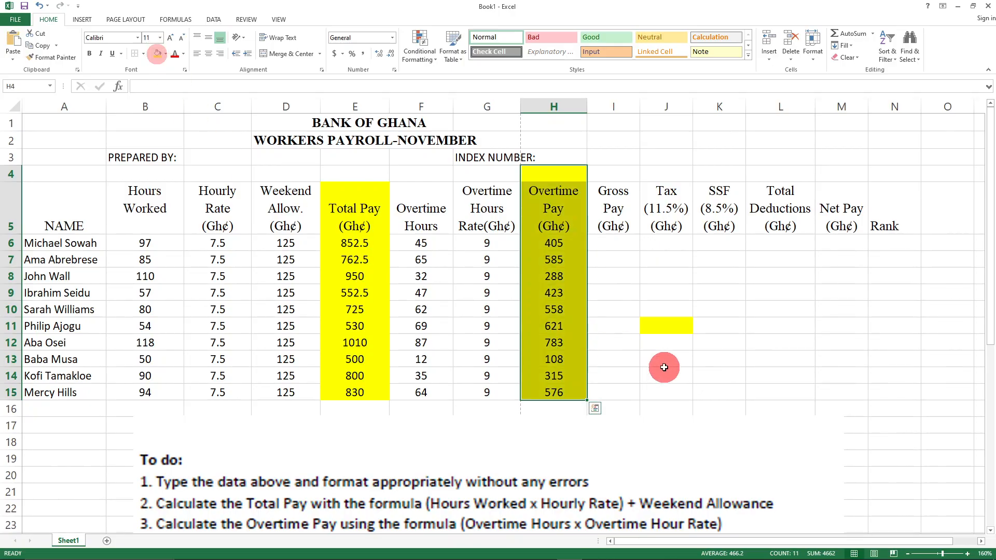
{"action": "left_click", "coordinate": [656, 367]}
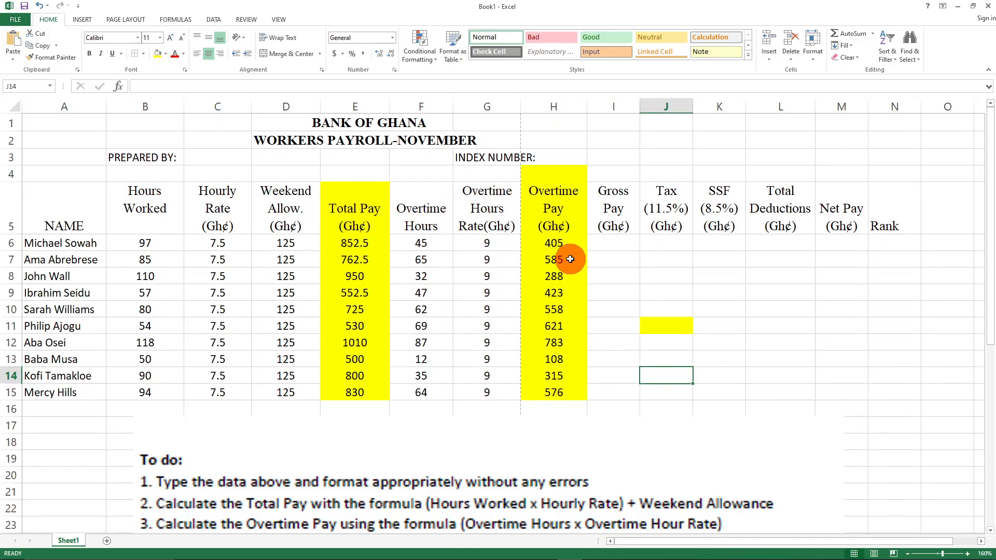
{"action": "scroll", "coordinate": [476, 444], "scroll_direction": "down", "scroll_amount": 3}
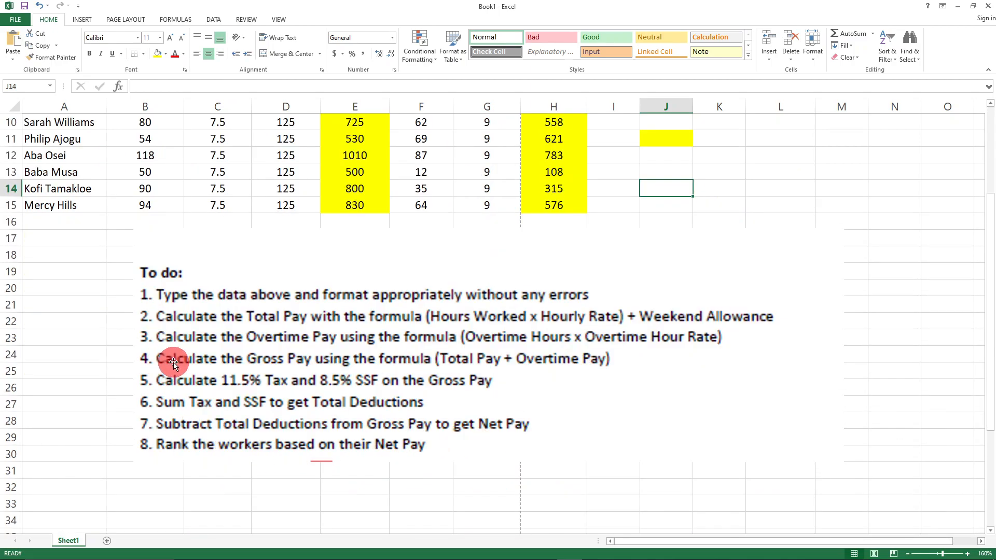
{"action": "scroll", "coordinate": [620, 420], "scroll_direction": "up", "scroll_amount": 3}
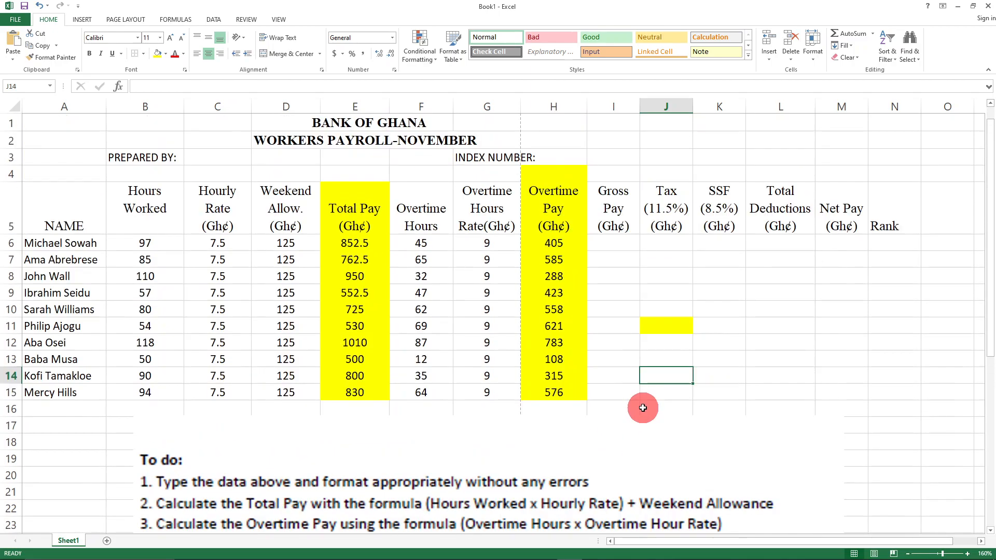
- Enter =(E6+H6) in I6 for a Gross Pay of 1257.5, then start =(E7+H7) in I7
{"action": "left_click", "coordinate": [619, 244]}
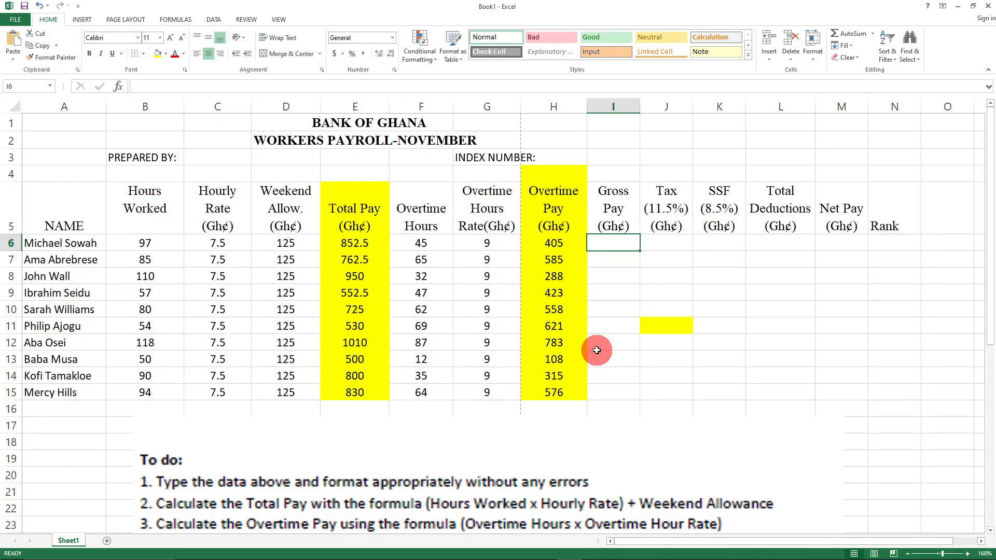
{"action": "type", "text": "=("}
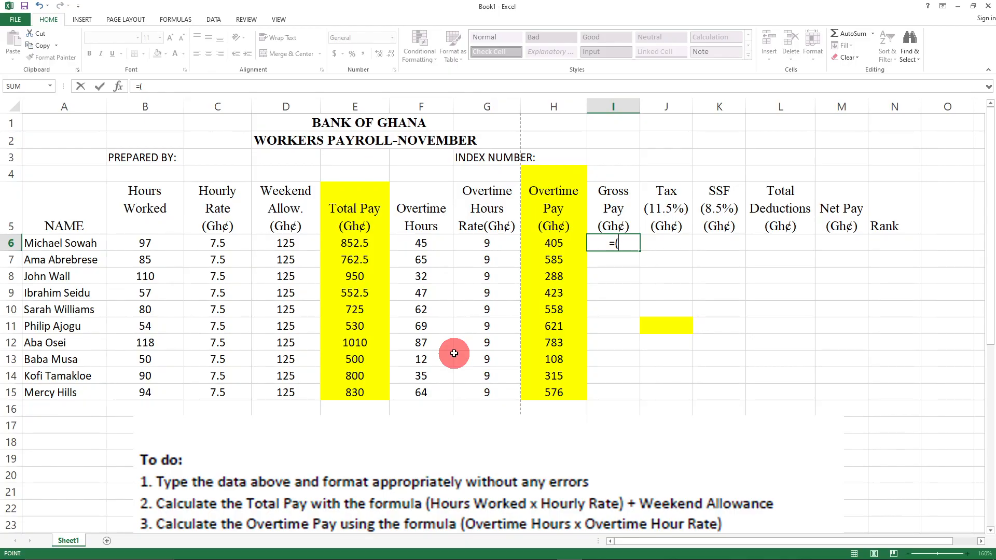
{"action": "type", "text": "E"}
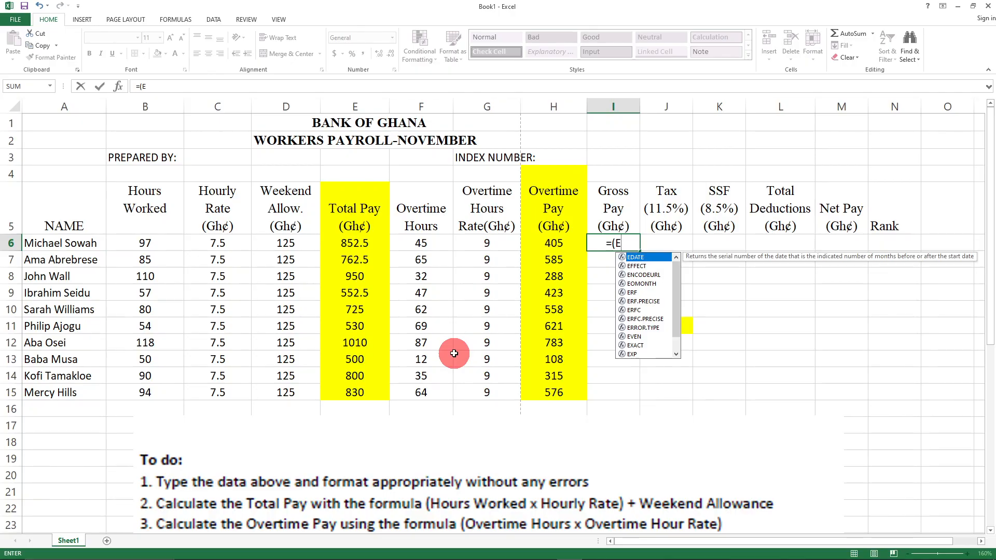
{"action": "type", "text": "6"}
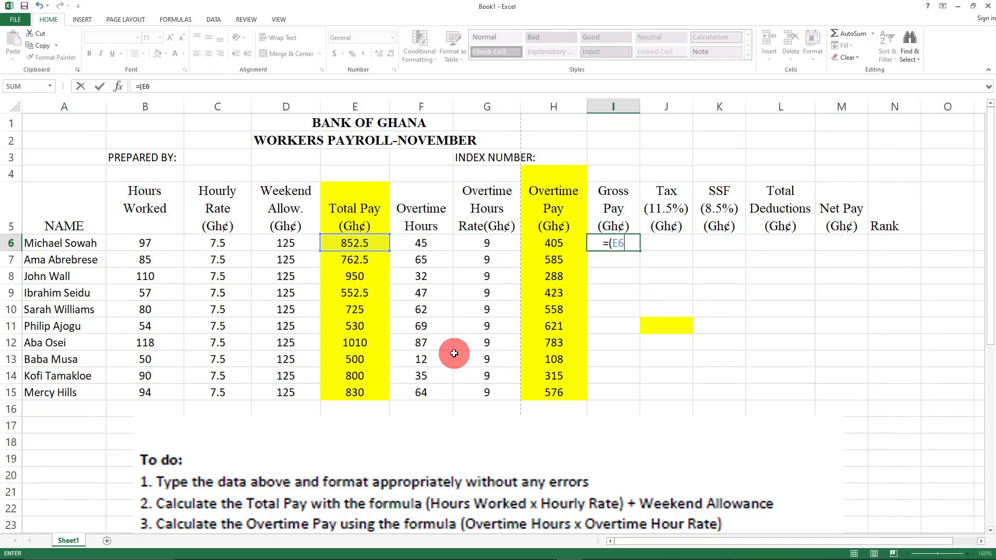
{"action": "type", "text": "+H6"}
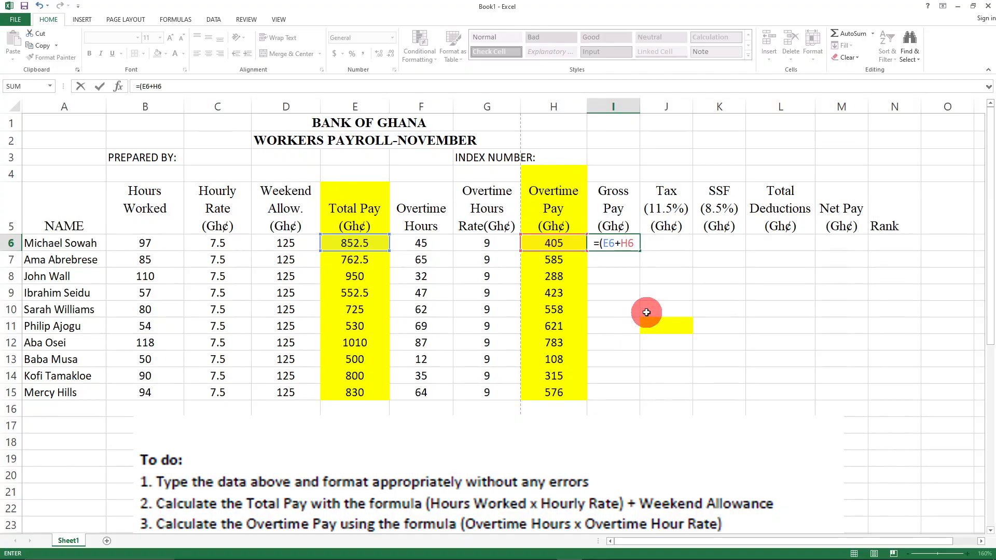
{"action": "type", "text": ")"}
{"action": "key", "text": "Return"}
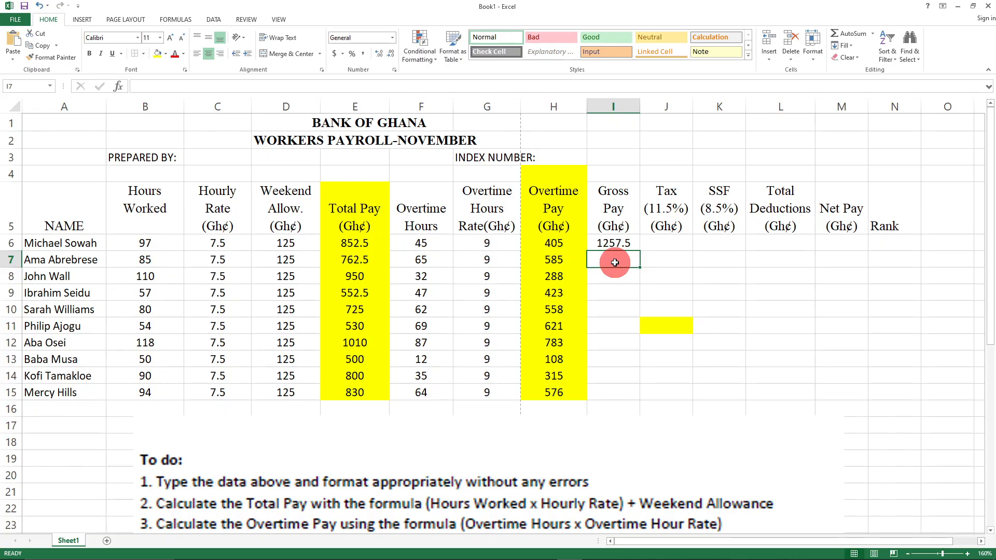
{"action": "type", "text": "=("}
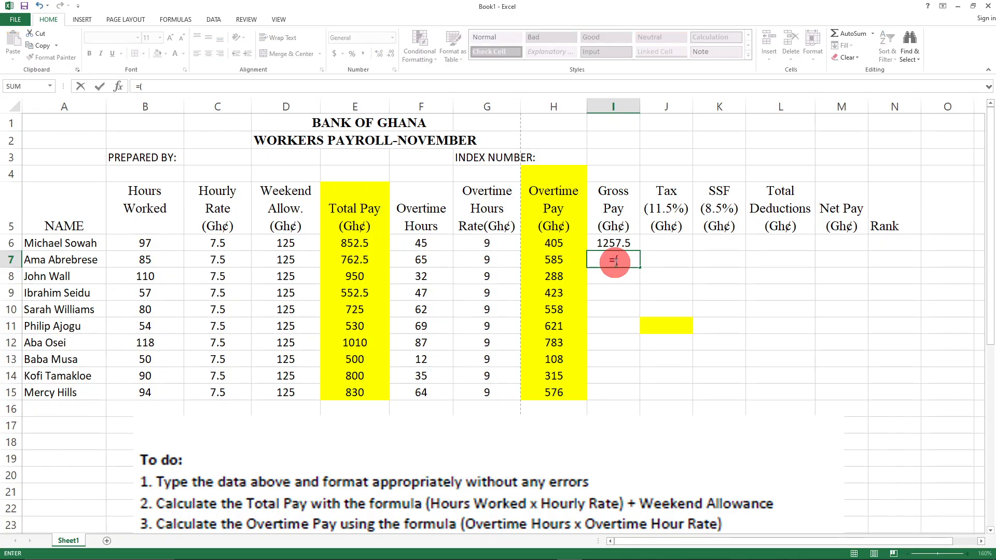
{"action": "type", "text": "E"}
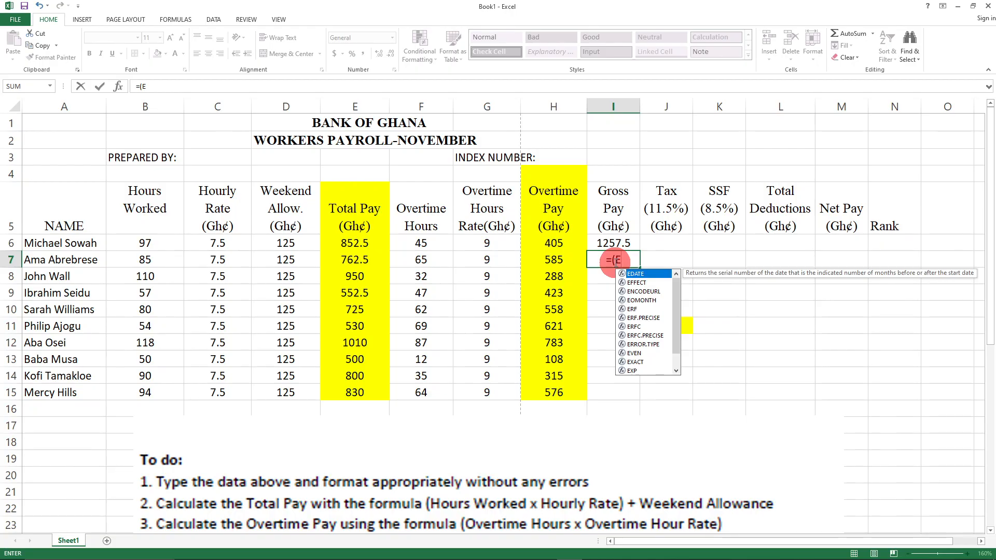
{"action": "type", "text": "7"}
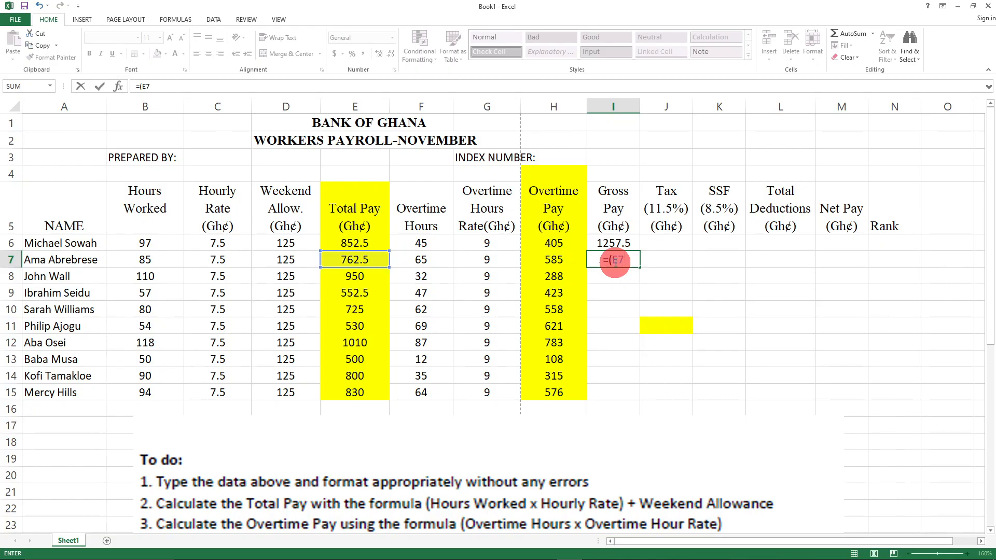
{"action": "type", "text": "+H"}
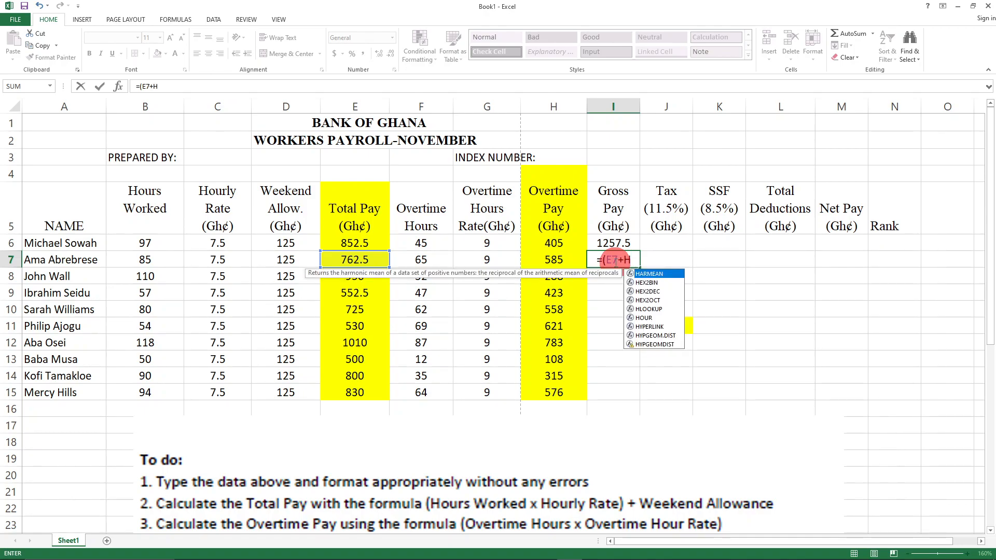
{"action": "type", "text": "7"}
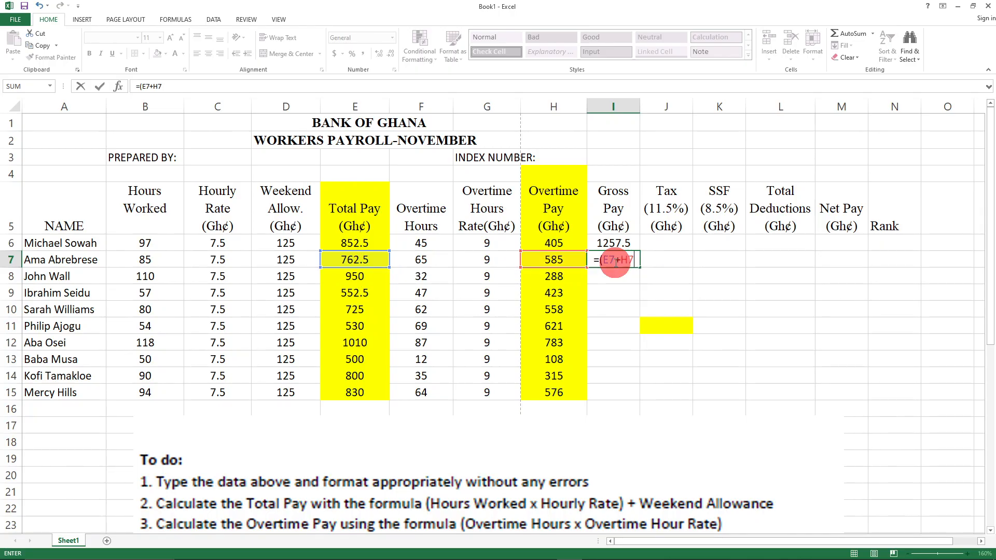
{"action": "type", "text": ")"}
- Confirm I7's Gross Pay of 1347.5 and enter =(E8+H8) in I8, giving 1238
{"action": "key", "text": "Return"}
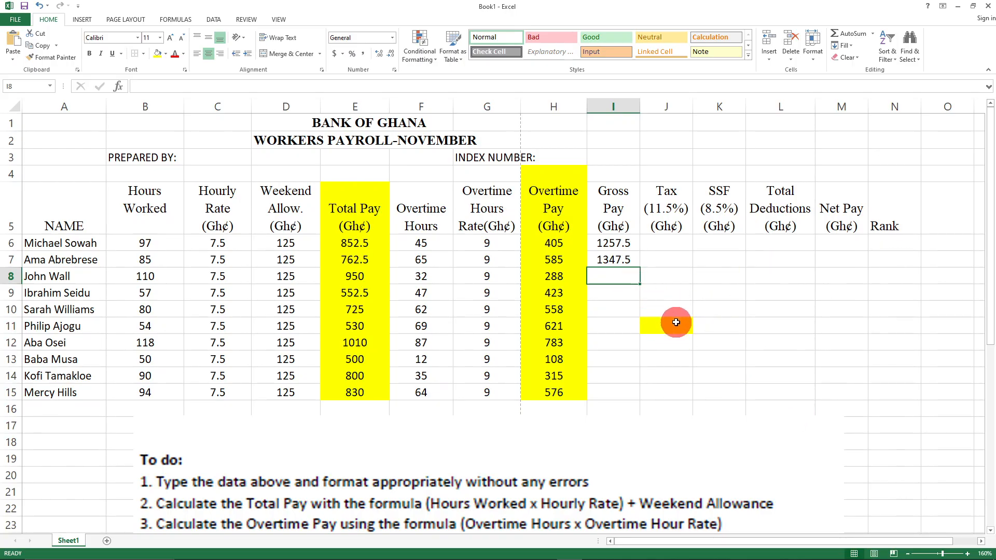
{"action": "type", "text": "=("}
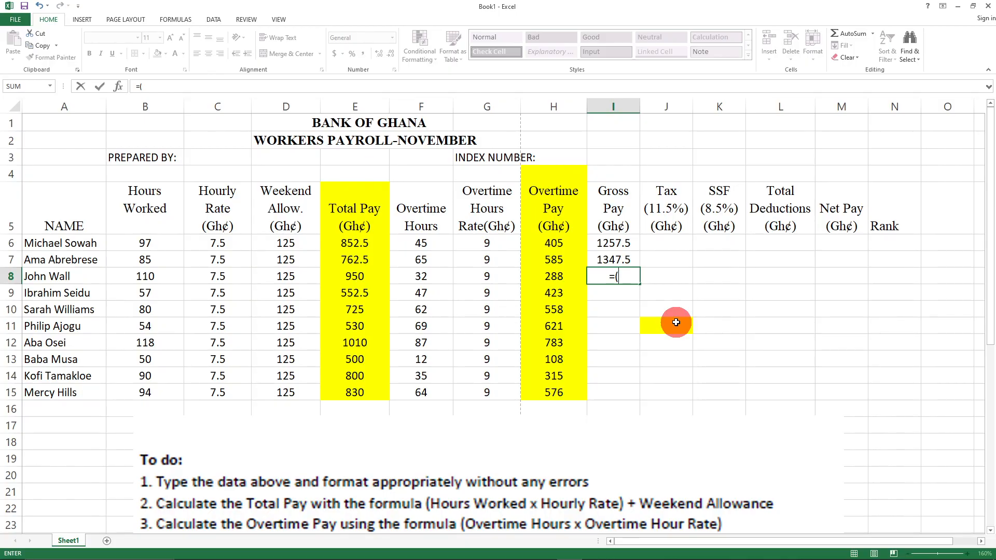
{"action": "type", "text": "E"}
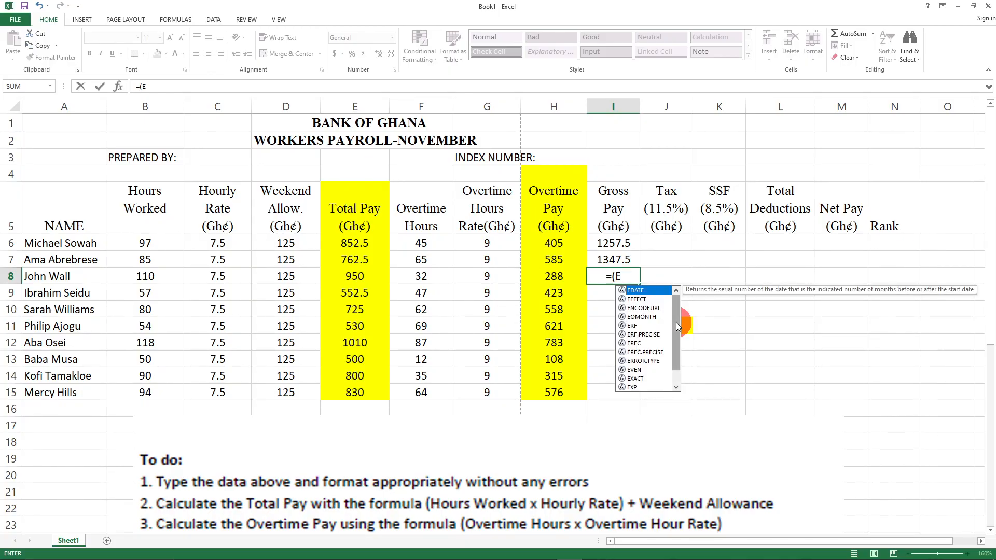
{"action": "type", "text": "8+H"}
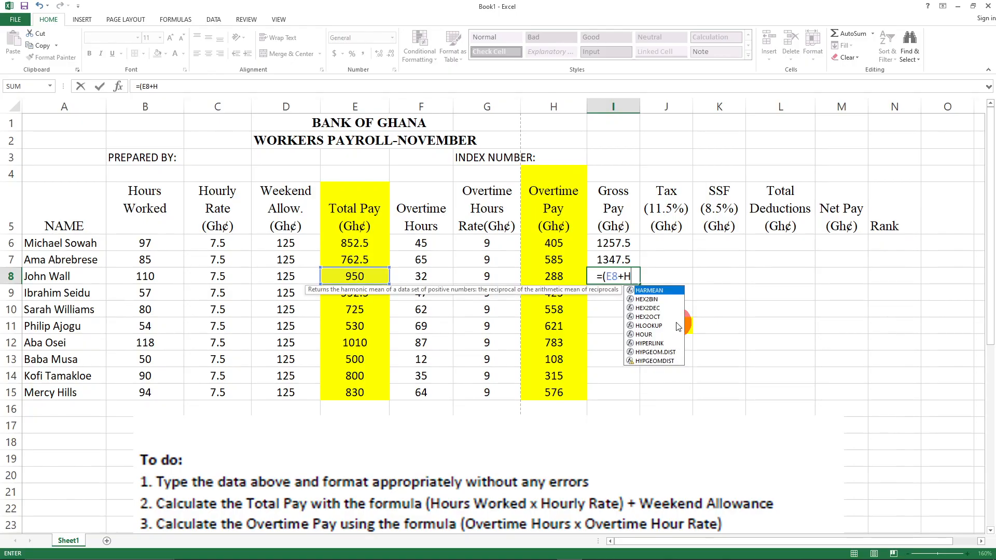
{"action": "type", "text": "8"}
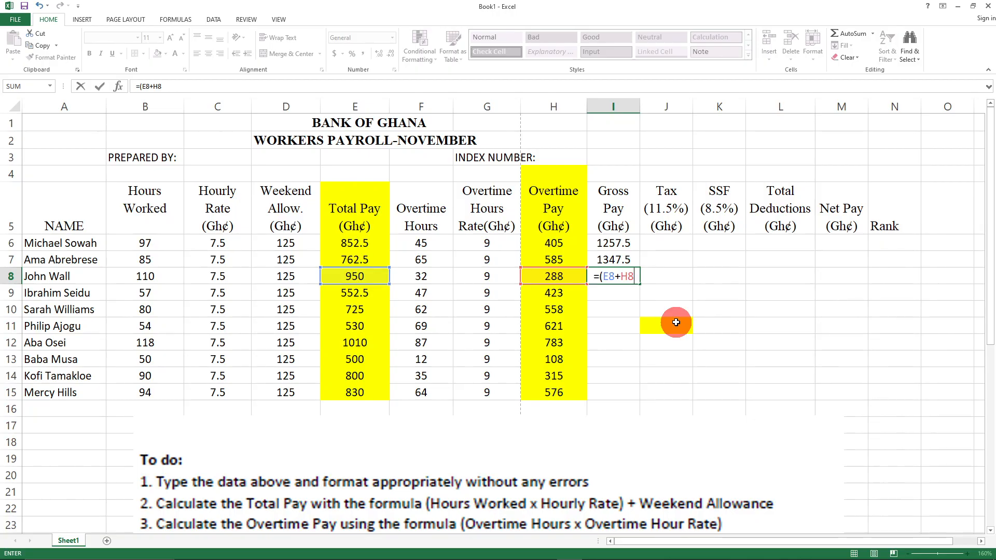
{"action": "type", "text": ")"}
{"action": "key", "text": "Return"}
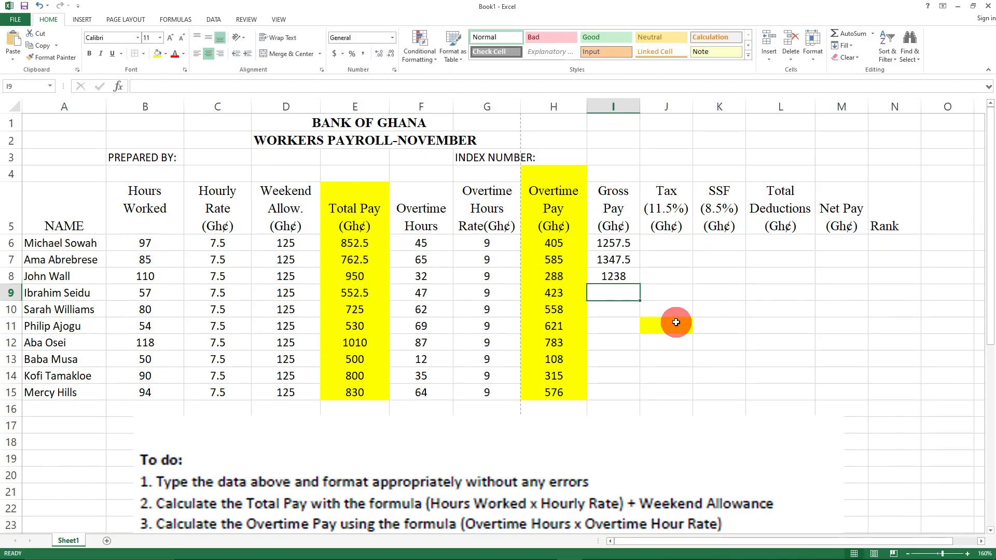
- Enter Gross Pay formulas =(E9+H9), =(E10+H10) and =(E11+H11) in I9 to I11
{"action": "type", "text": "E"}
{"action": "key", "text": "BackSpace"}
{"action": "type", "text": "=("}
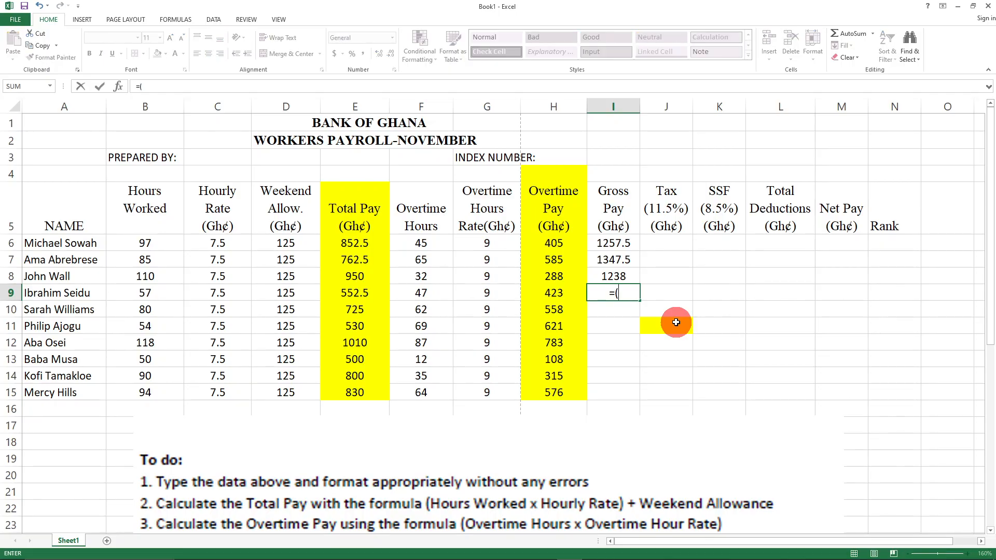
{"action": "type", "text": "E"}
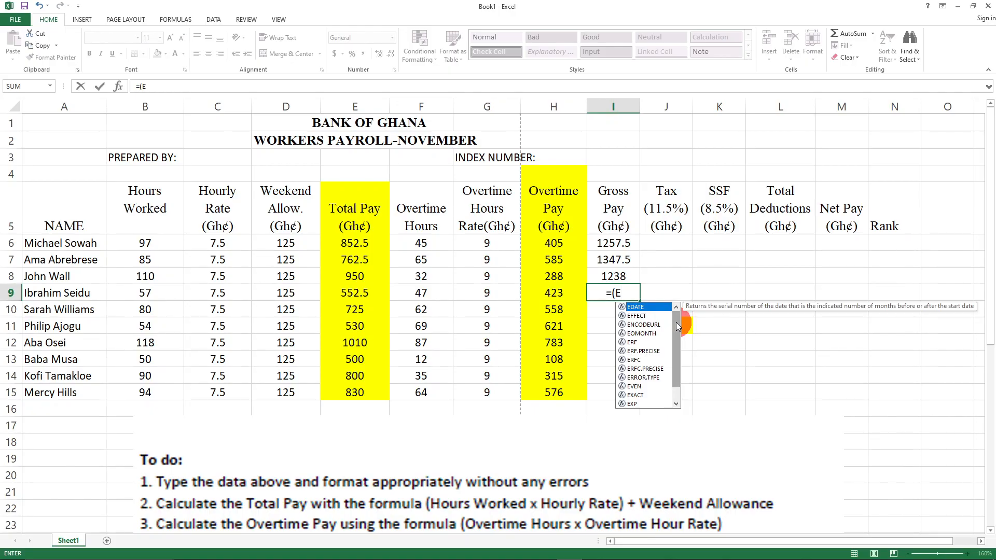
{"action": "type", "text": "9+"}
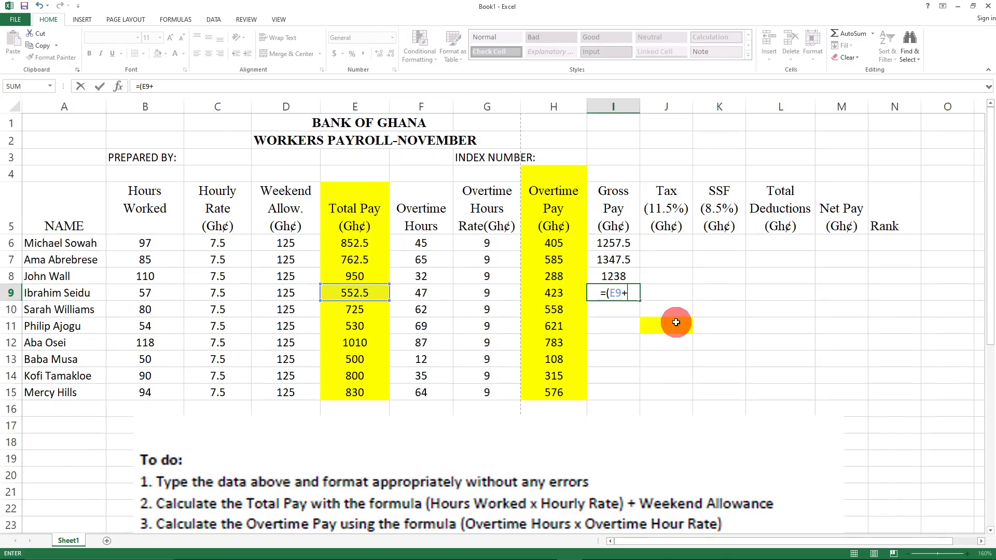
{"action": "type", "text": "H"}
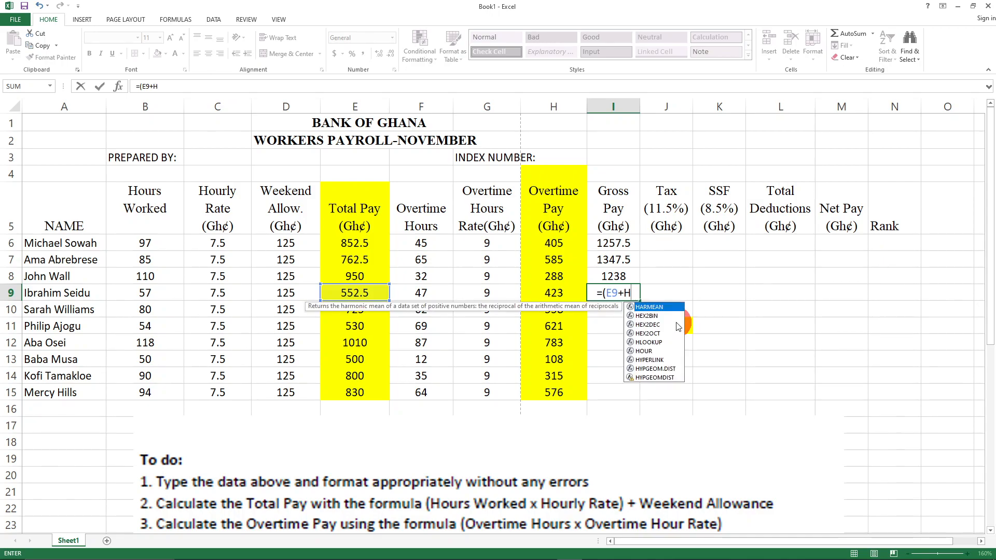
{"action": "type", "text": "9)"}
{"action": "key", "text": "Return"}
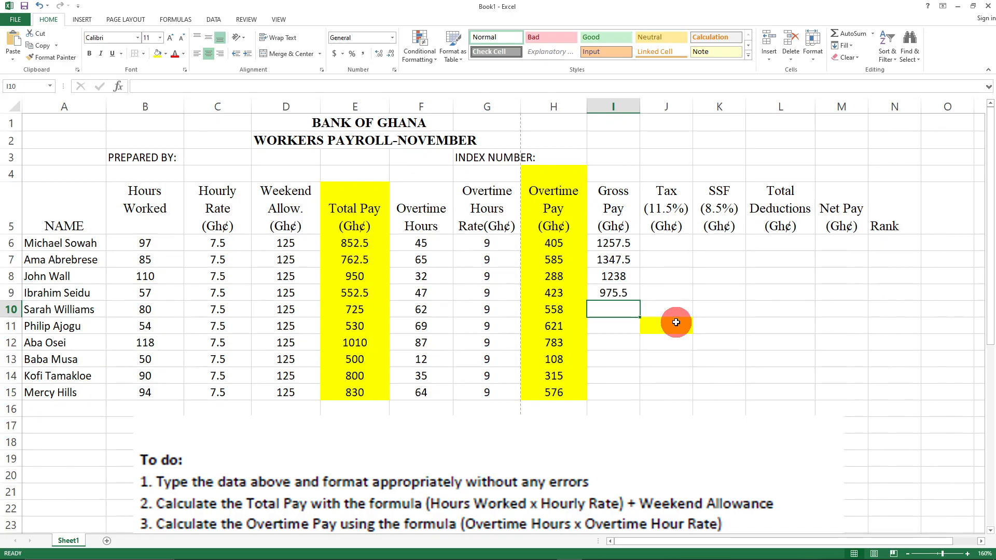
{"action": "type", "text": "="}
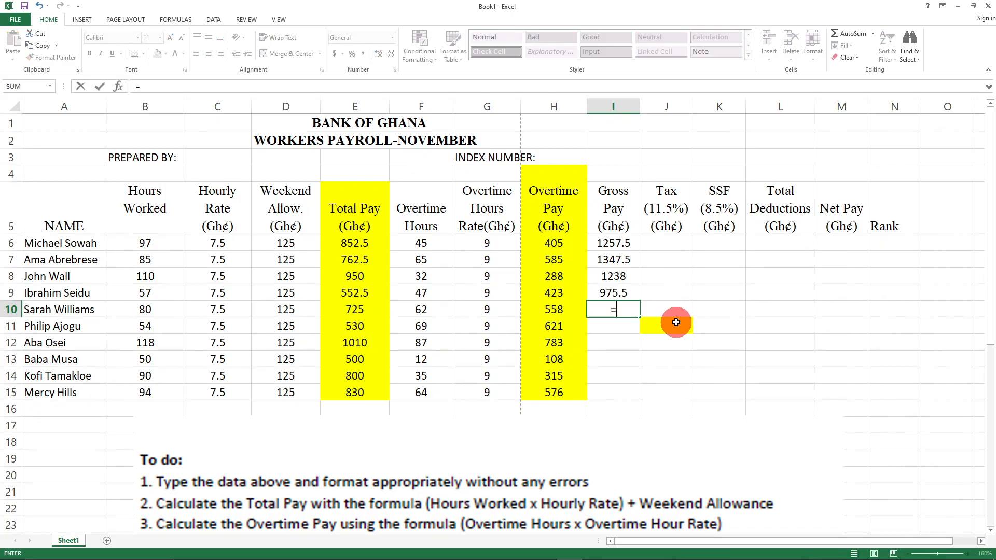
{"action": "type", "text": "(E10"}
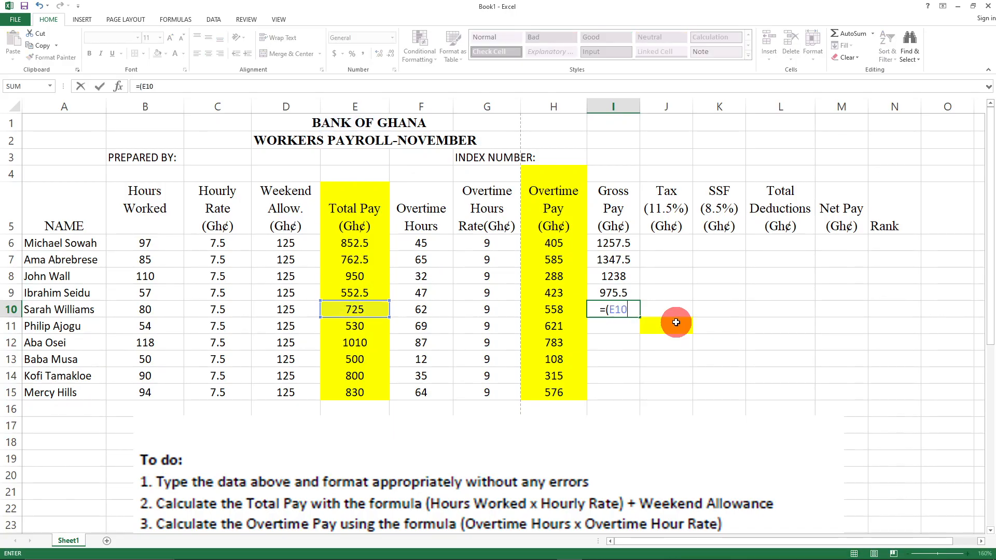
{"action": "type", "text": "+H1"}
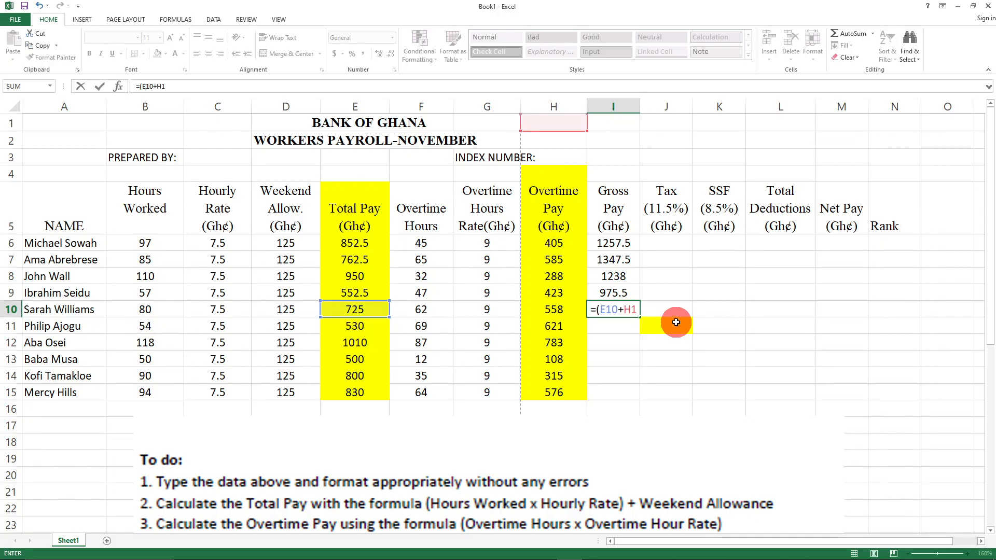
{"action": "type", "text": "0"}
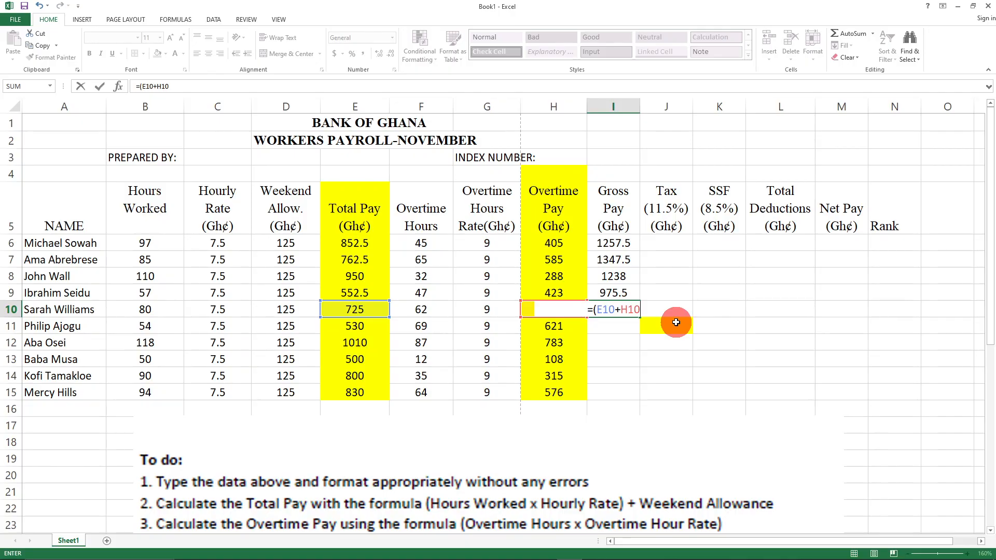
{"action": "type", "text": ")"}
{"action": "key", "text": "Return"}
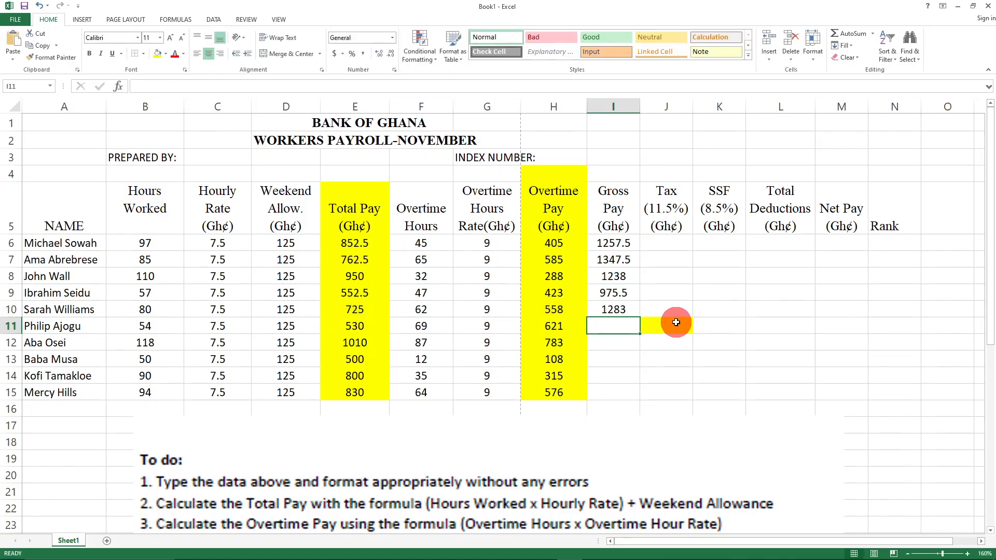
{"action": "type", "text": "("}
{"action": "key", "text": "BackSpace"}
{"action": "type", "text": "=("}
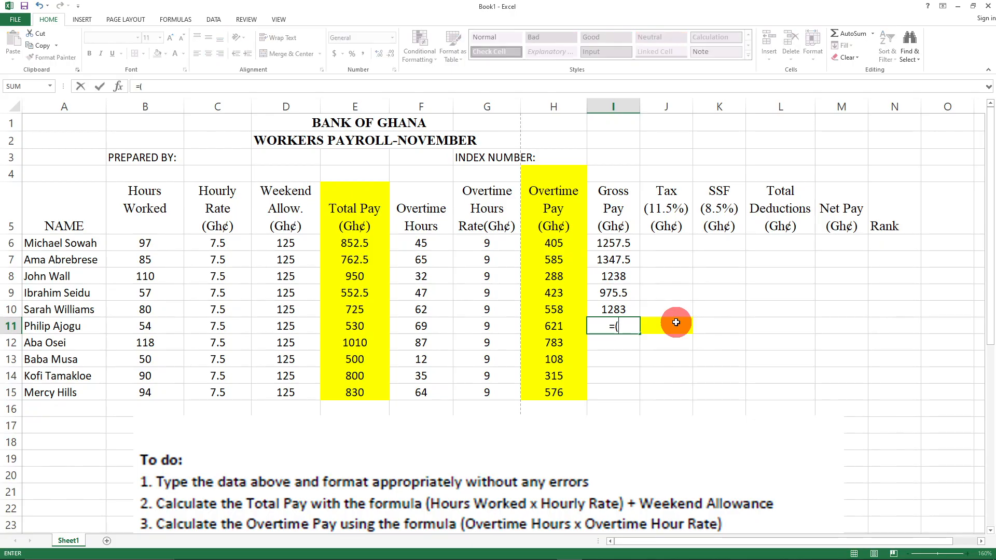
{"action": "type", "text": "E11"}
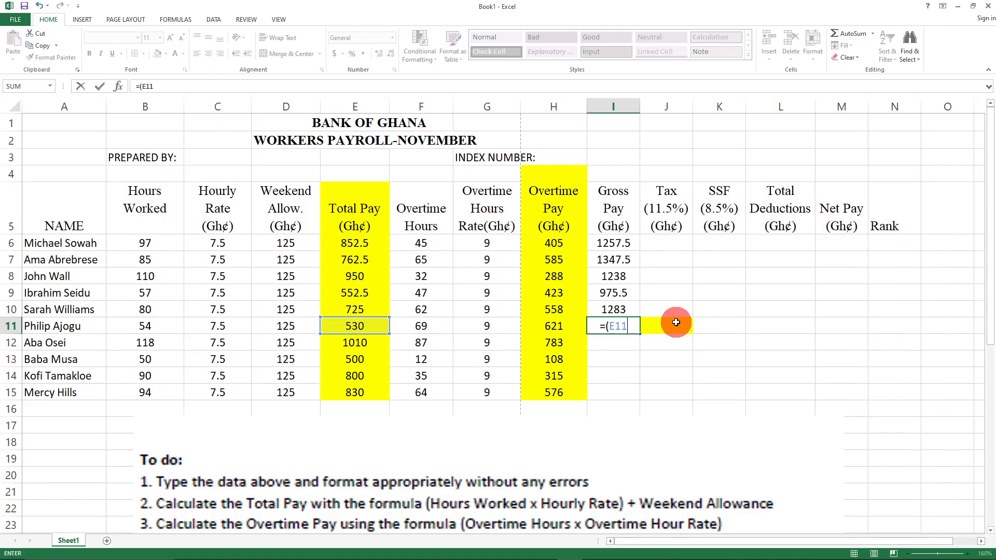
{"action": "type", "text": "+H11)"}
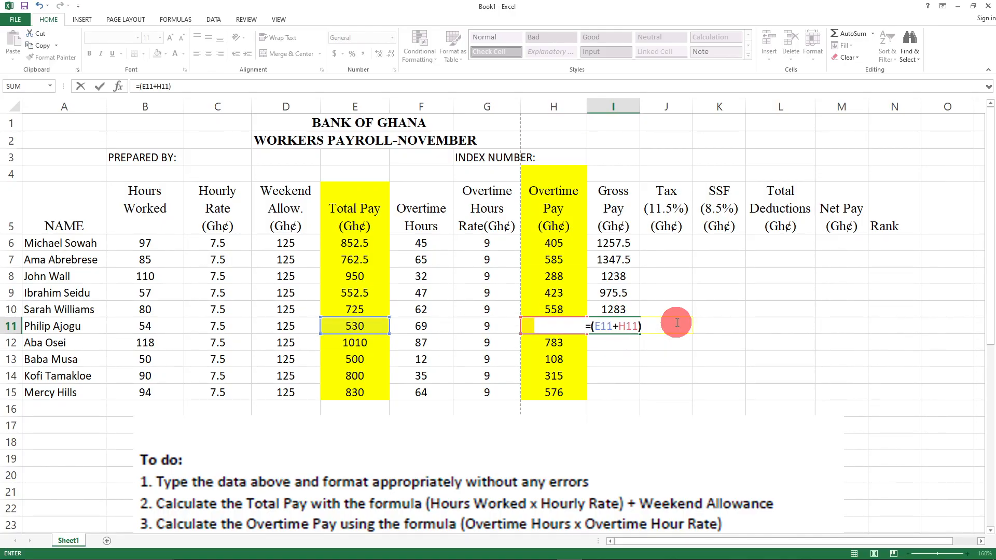
{"action": "key", "text": "Return"}
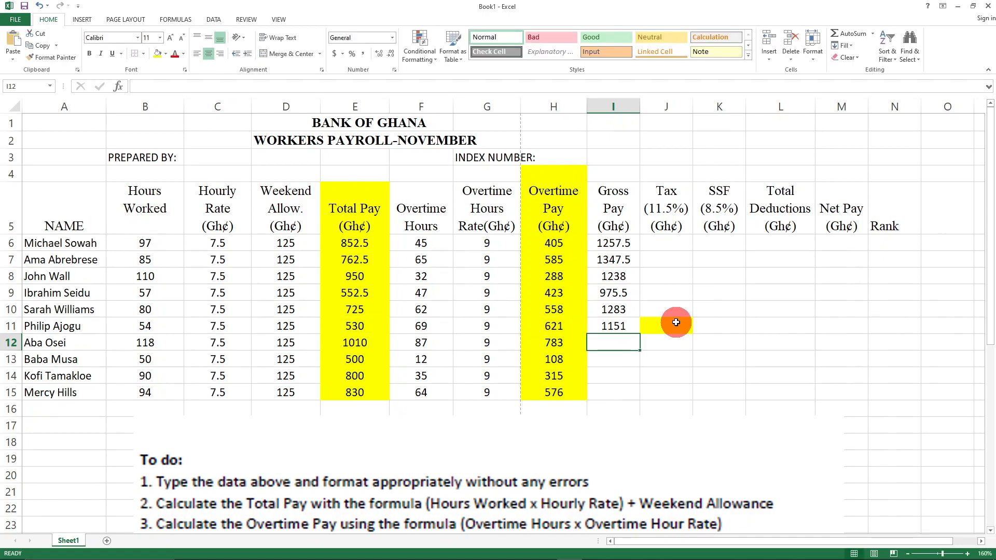
- Enter Gross Pay formulas for rows 12 to 15, ending with =(E15+H15) giving 1406
{"action": "type", "text": "="}
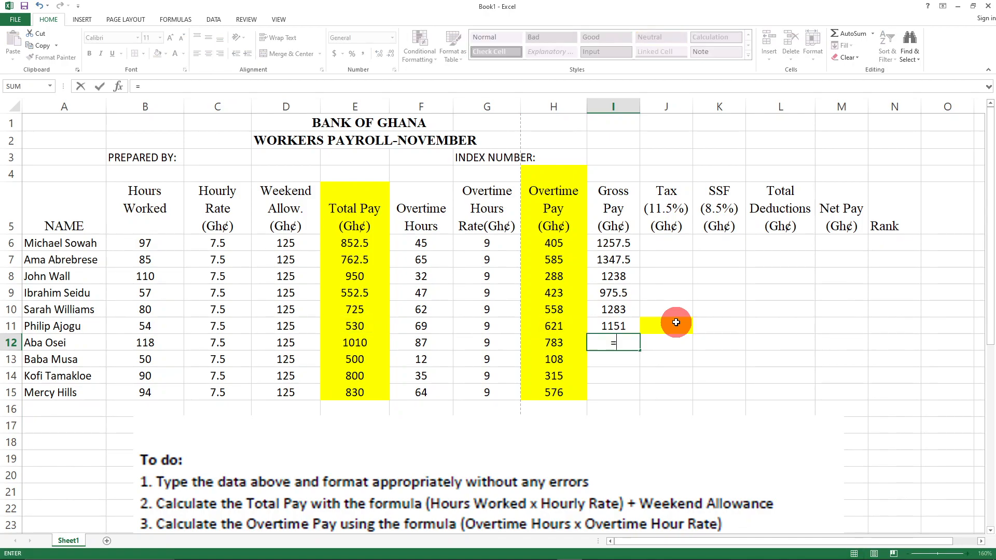
{"action": "type", "text": "(E"}
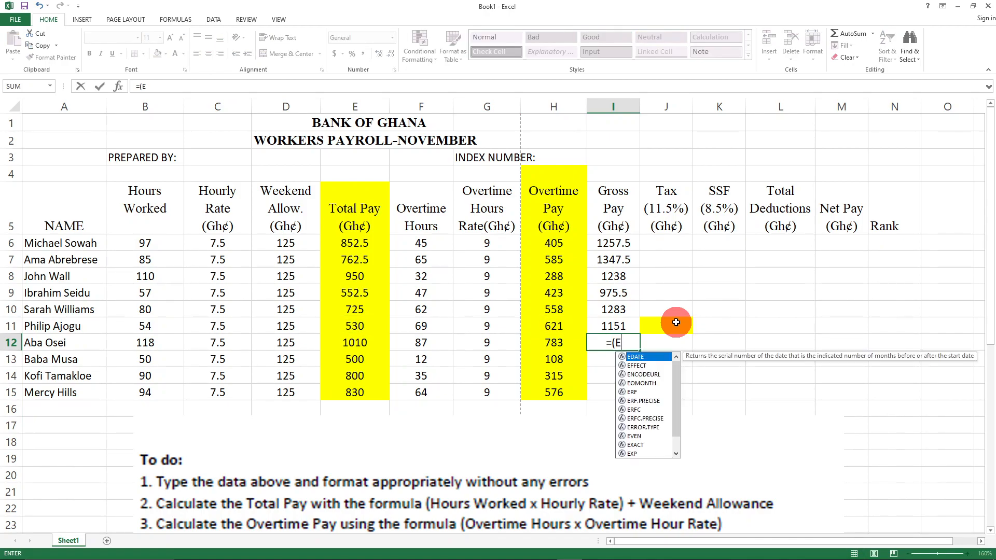
{"action": "type", "text": "12+"}
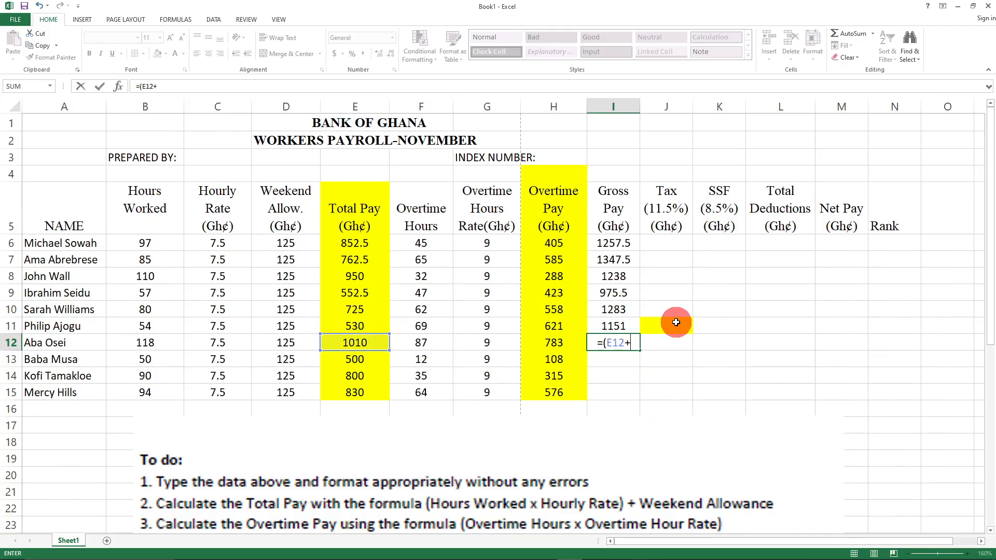
{"action": "type", "text": "H12"}
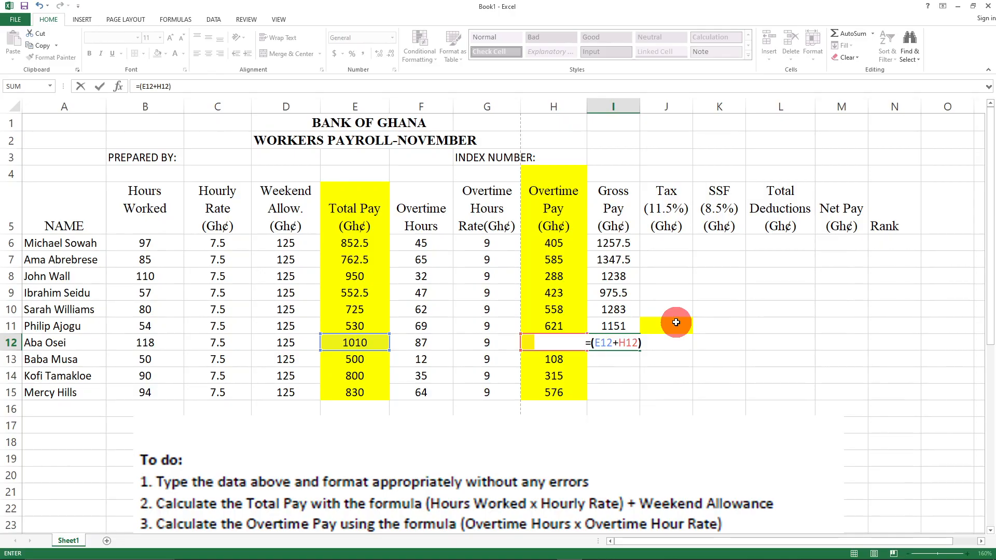
{"action": "type", "text": ")"}
{"action": "key", "text": "Return"}
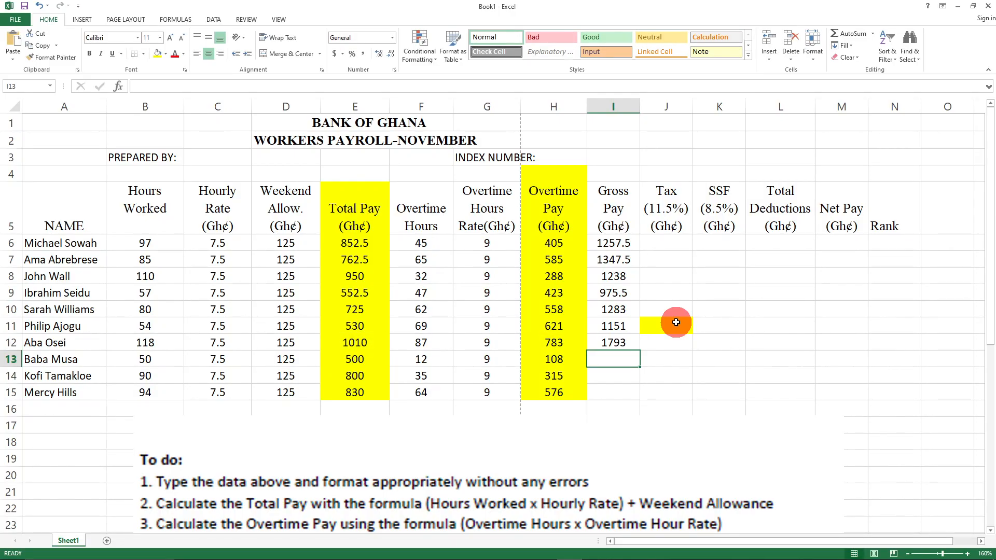
{"action": "type", "text": "="}
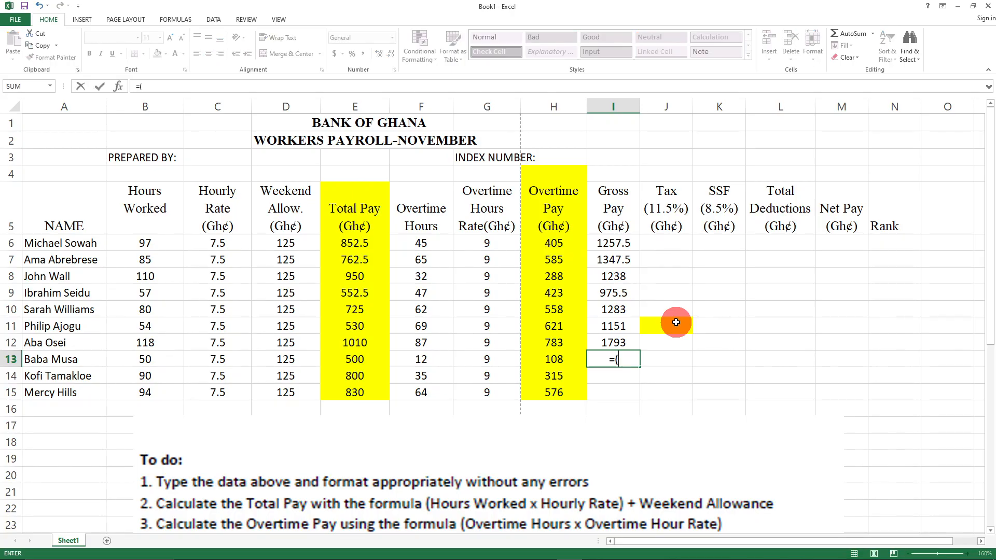
{"action": "type", "text": "(E"}
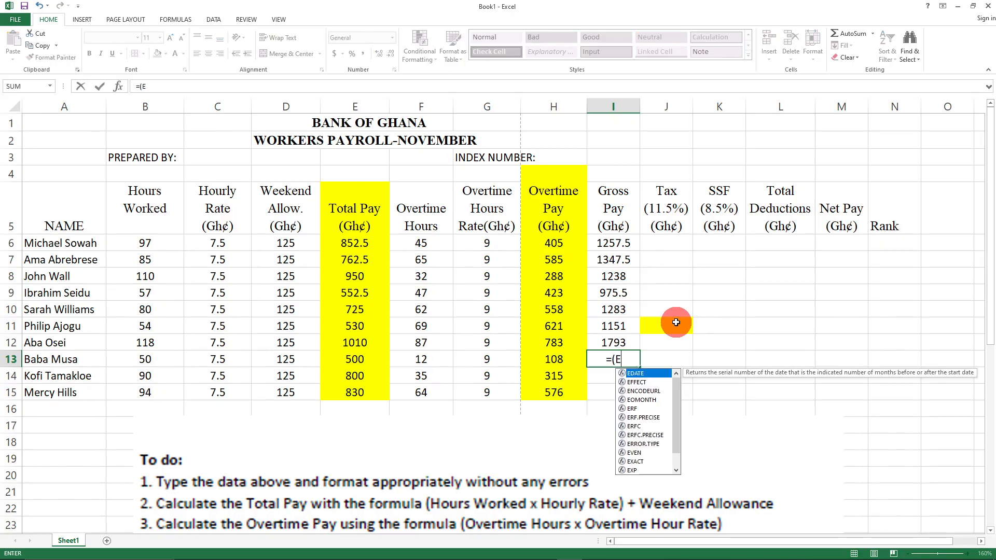
{"action": "type", "text": "13"}
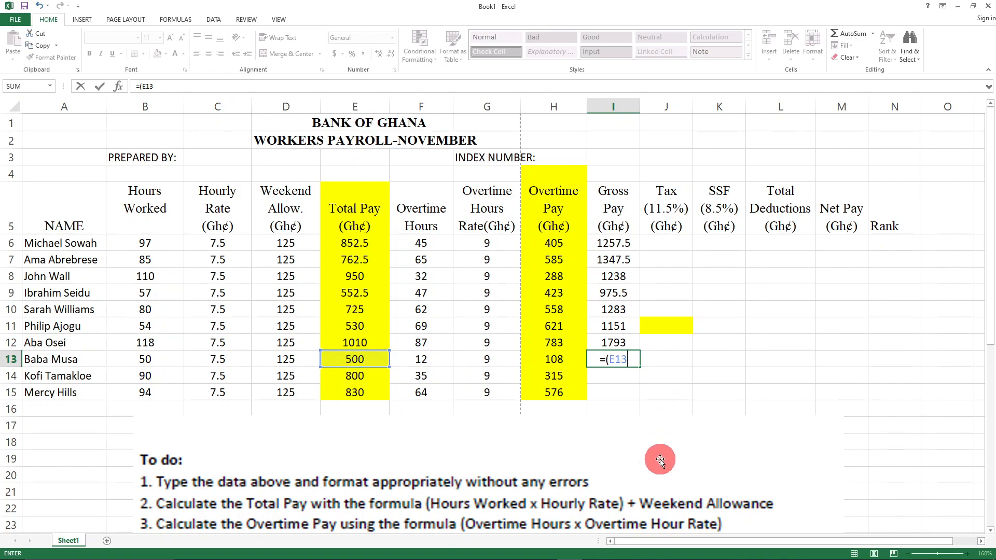
{"action": "type", "text": "+H13"}
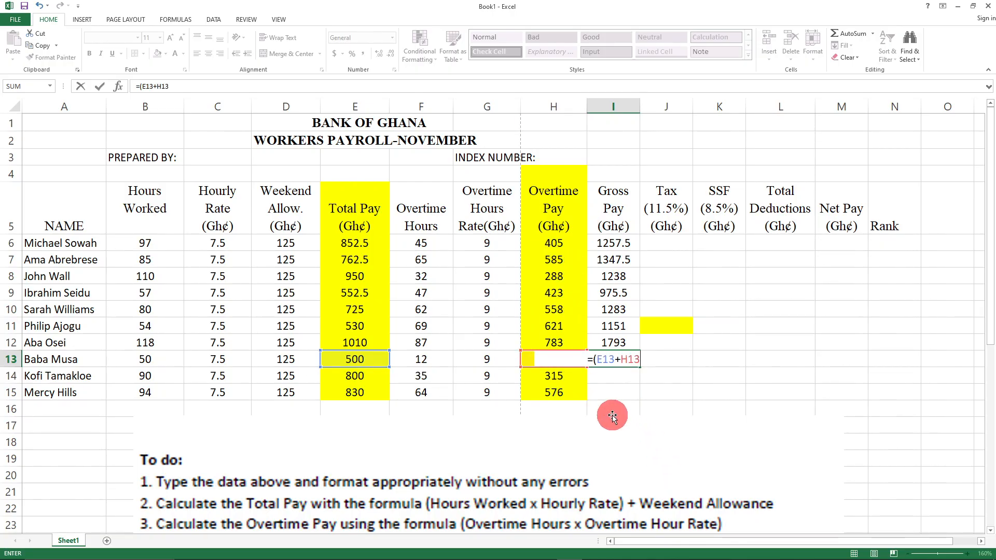
{"action": "key", "text": "Return"}
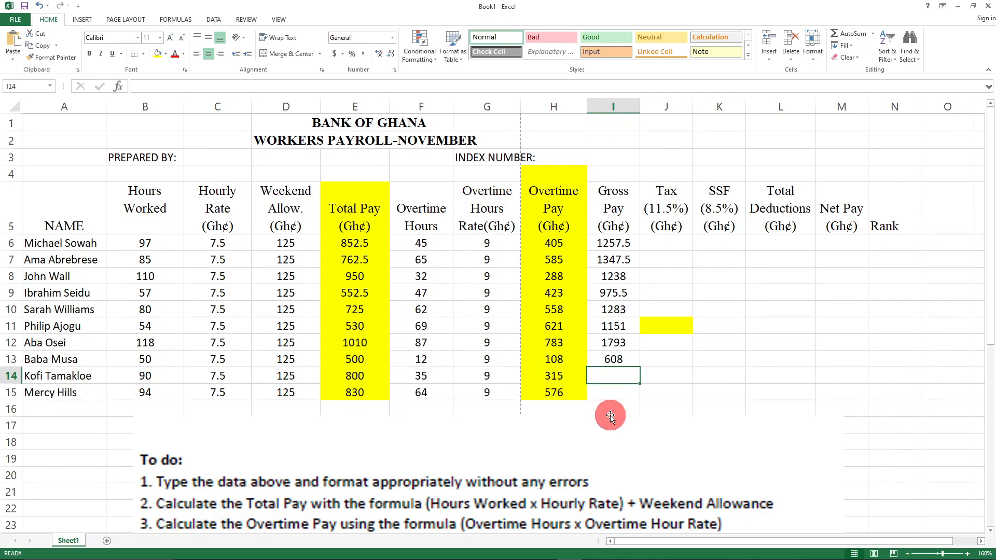
{"action": "type", "text": "="}
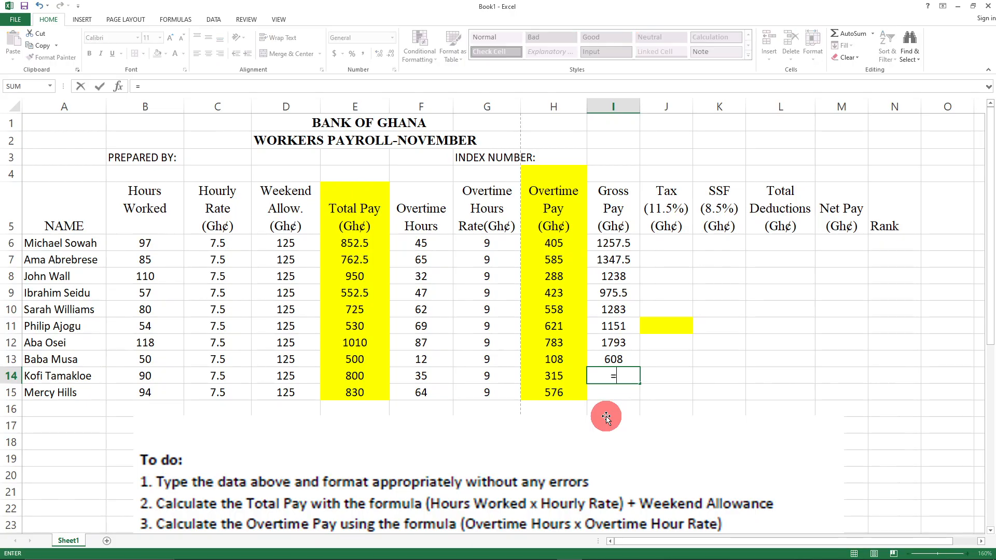
{"action": "type", "text": "(E14+"}
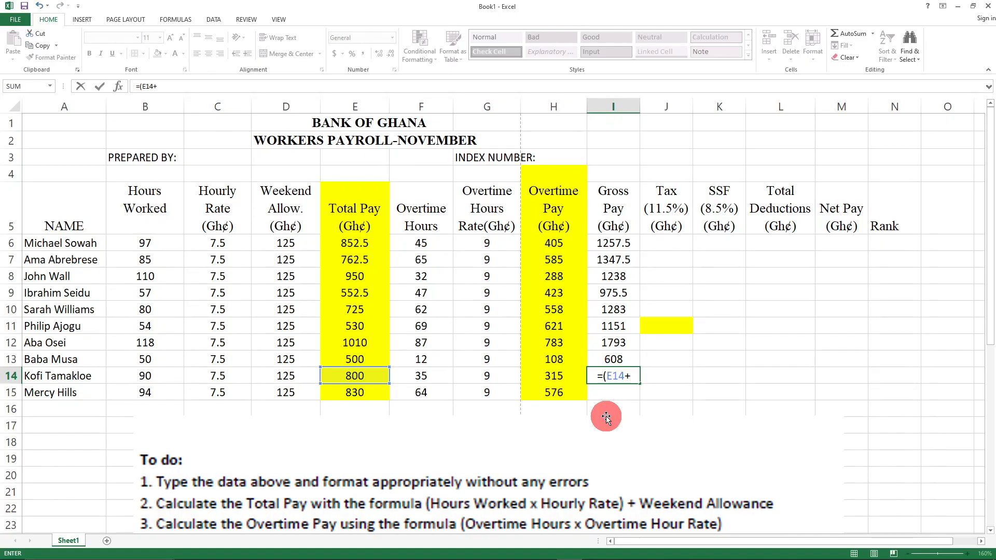
{"action": "type", "text": "H14"}
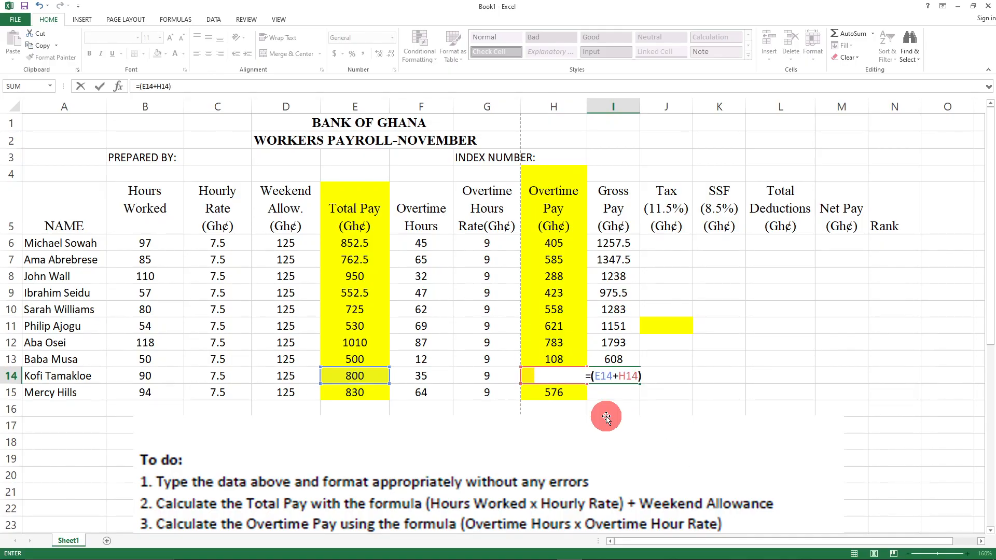
{"action": "key", "text": "Return"}
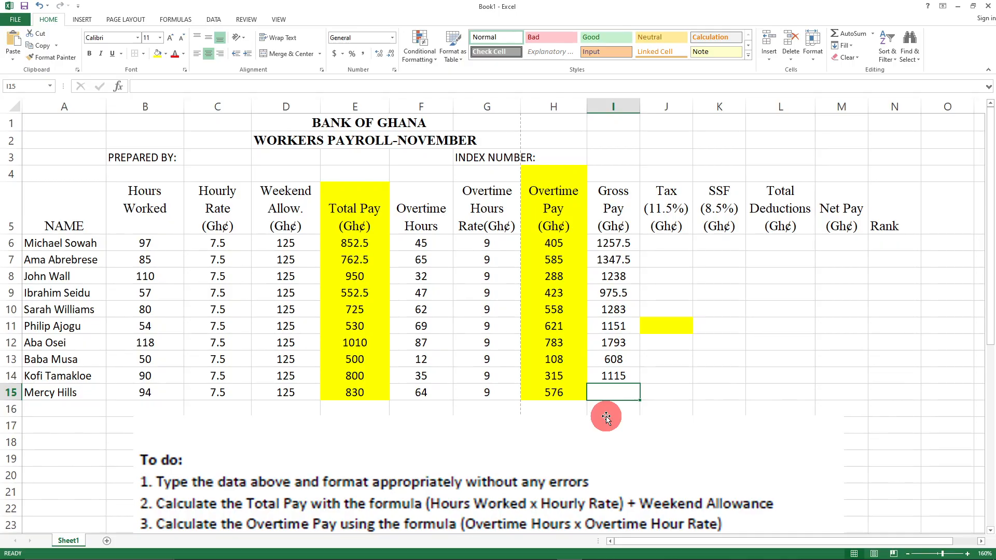
{"action": "type", "text": "="}
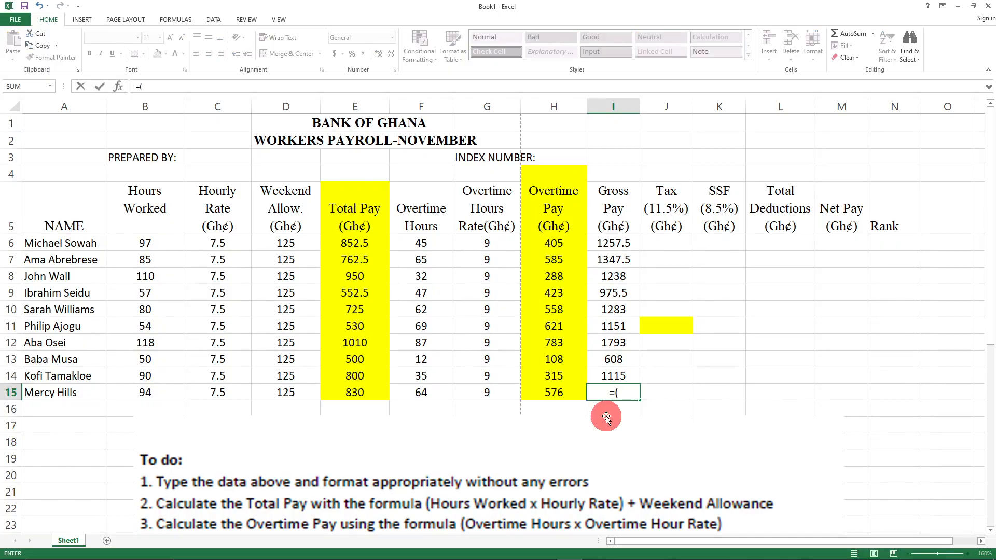
{"action": "type", "text": "(E14"}
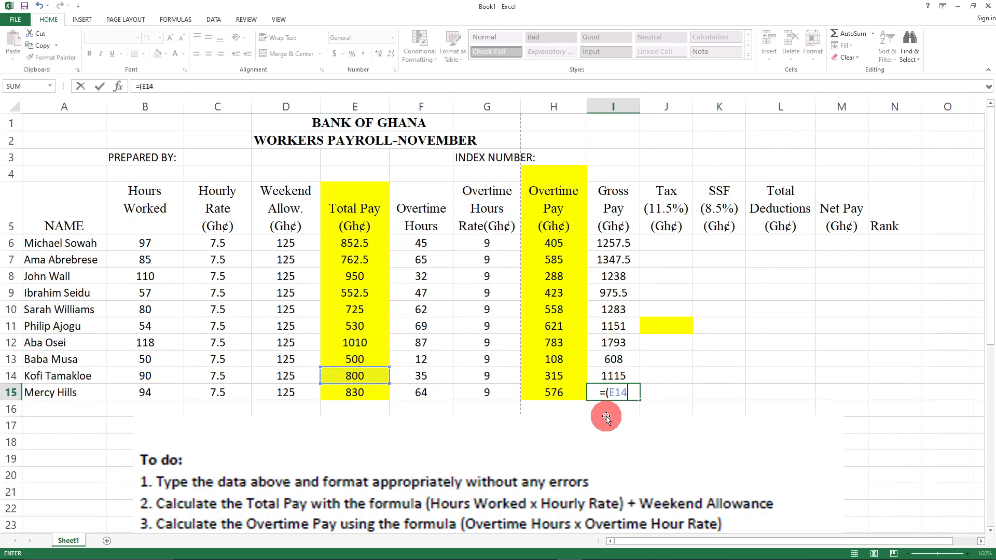
{"action": "key", "text": "BackSpace"}
{"action": "type", "text": "5"}
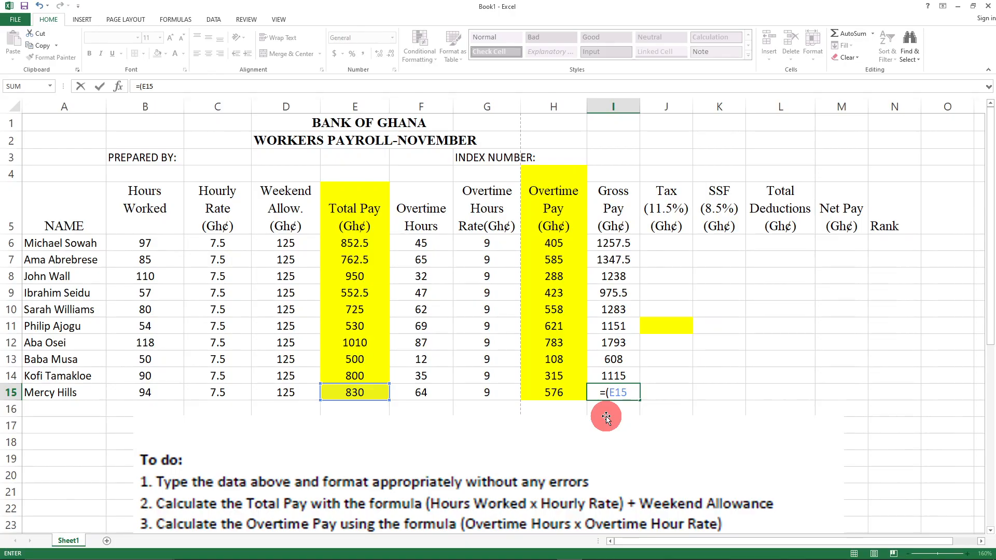
{"action": "type", "text": "+H15"}
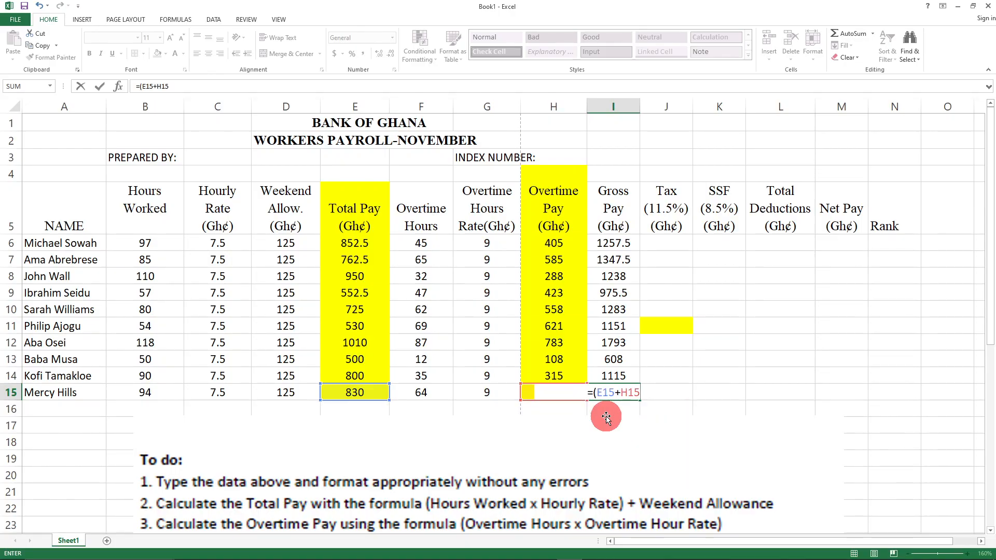
{"action": "key", "text": "Return"}
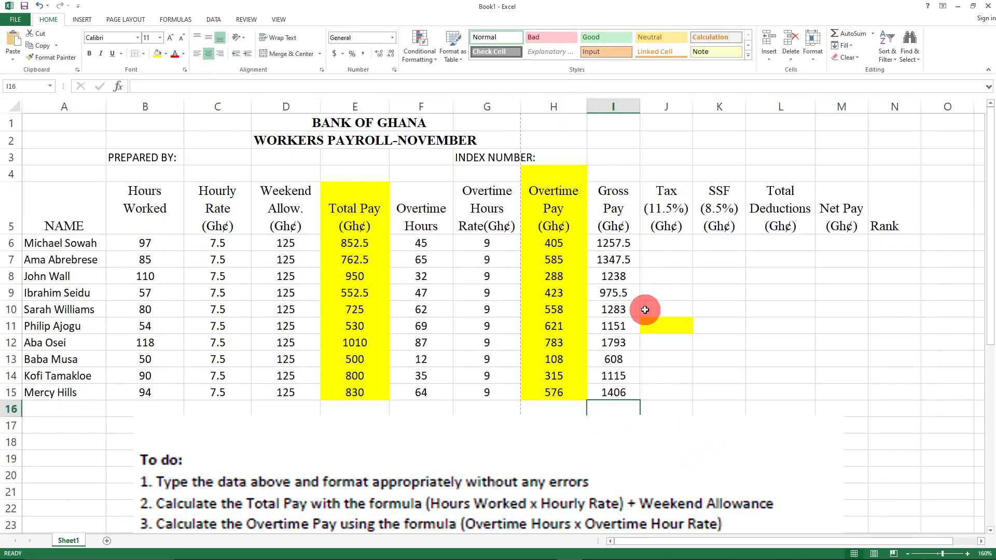
- Set the Total Pay column (E5:E15) to No Fill, removing its yellow
{"action": "scroll", "coordinate": [650, 309], "scroll_direction": "down", "scroll_amount": 2}
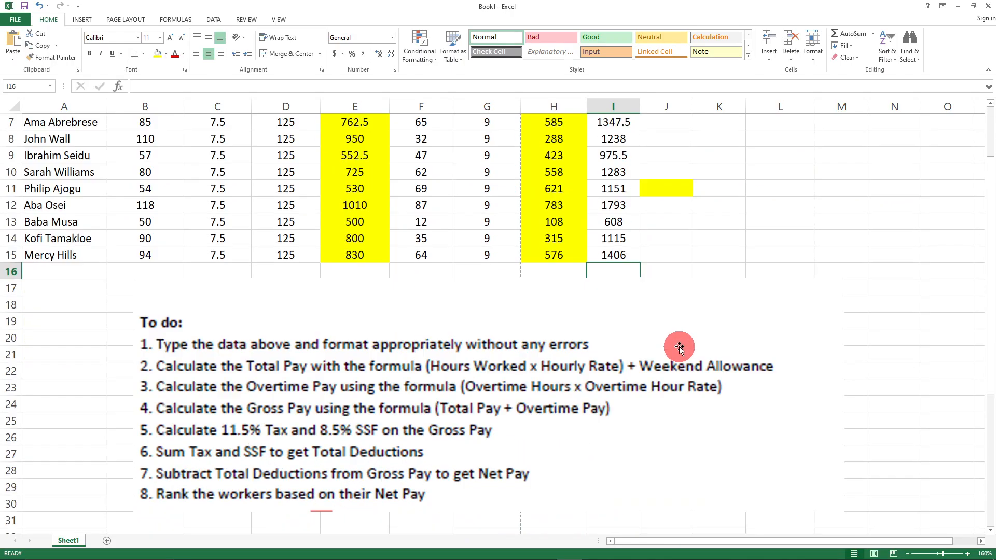
{"action": "left_click", "coordinate": [640, 365]}
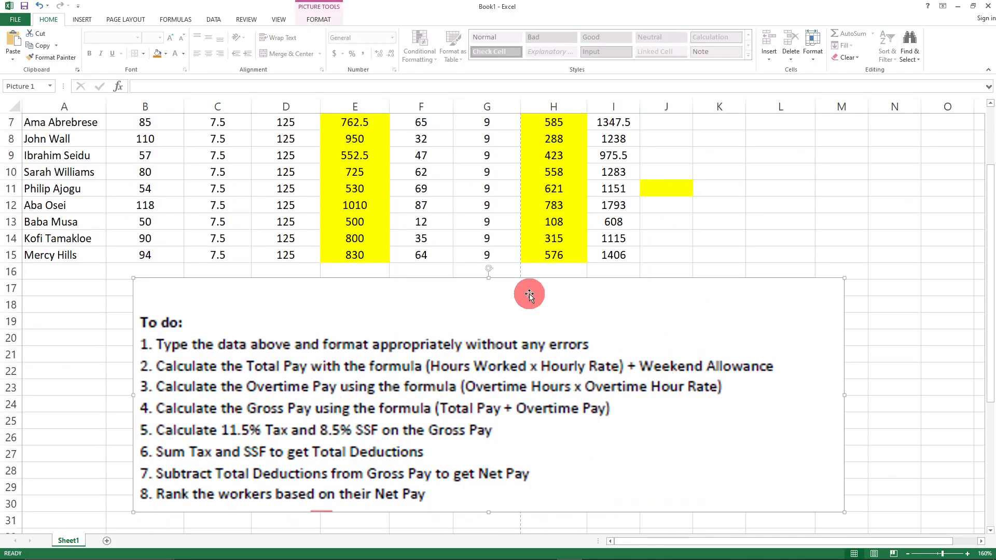
{"action": "scroll", "coordinate": [551, 316], "scroll_direction": "up", "scroll_amount": 2}
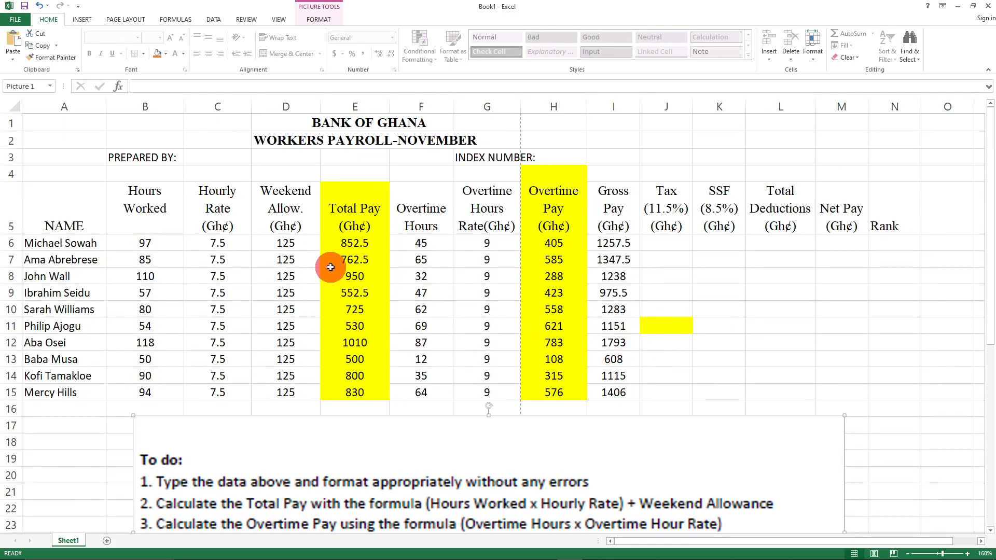
{"action": "left_click", "coordinate": [326, 184]}
{"action": "left_click_drag", "start_coordinate": [351, 240], "coordinate": [374, 395]}
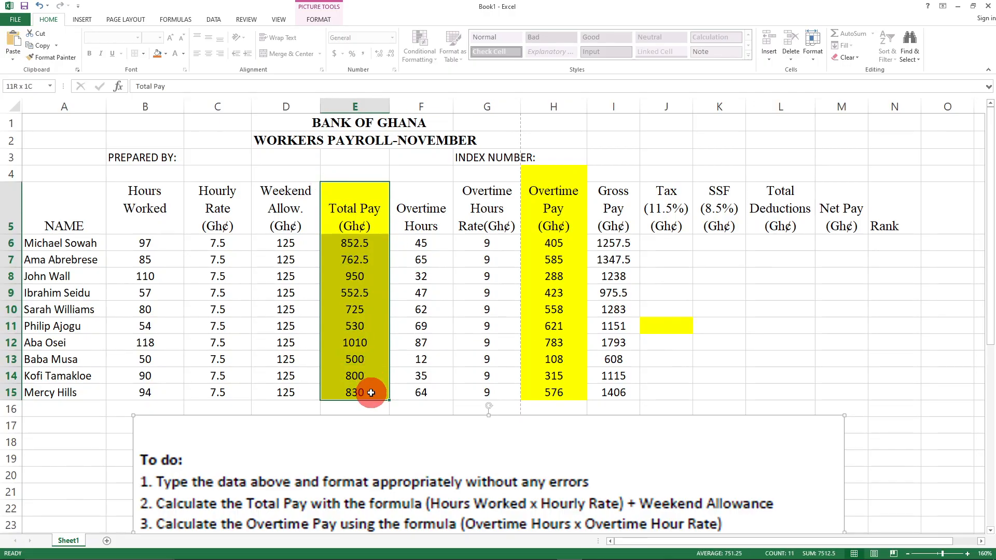
{"action": "left_click", "coordinate": [165, 54]}
{"action": "left_click", "coordinate": [182, 145]}
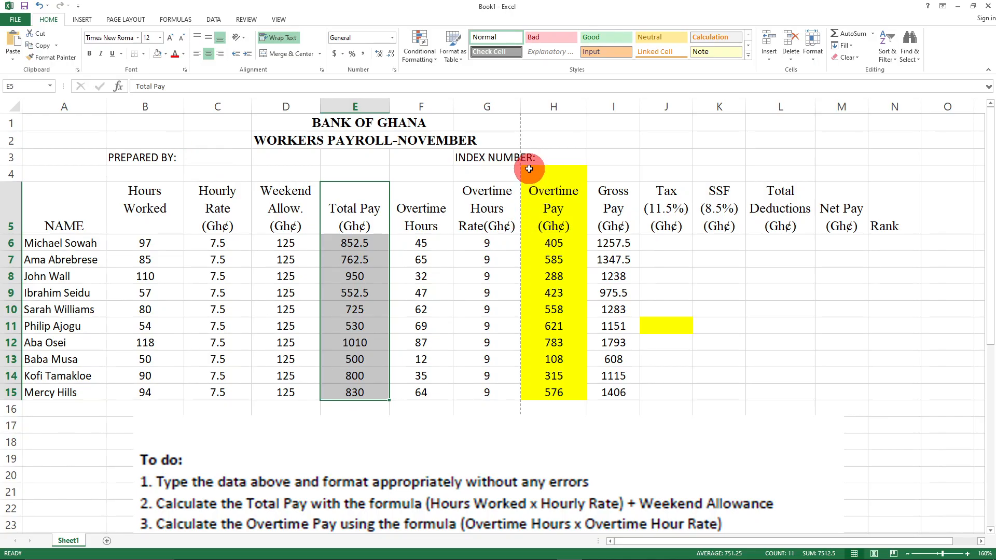
- Clear the yellow fill from the Overtime Pay column H3:H15 and stray cell J11
{"action": "left_click_drag", "start_coordinate": [524, 162], "coordinate": [568, 386]}
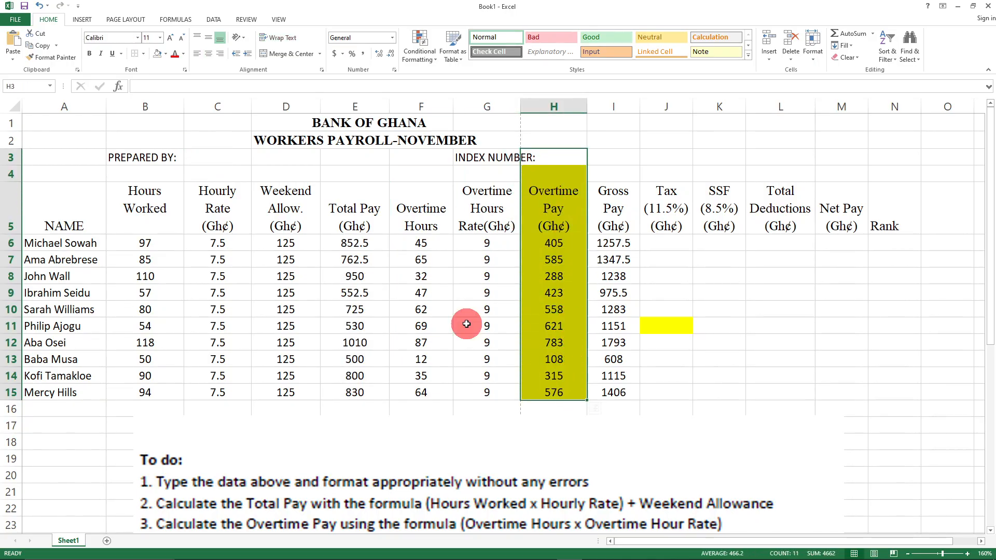
{"action": "left_click", "coordinate": [157, 55]}
{"action": "left_click", "coordinate": [660, 330]}
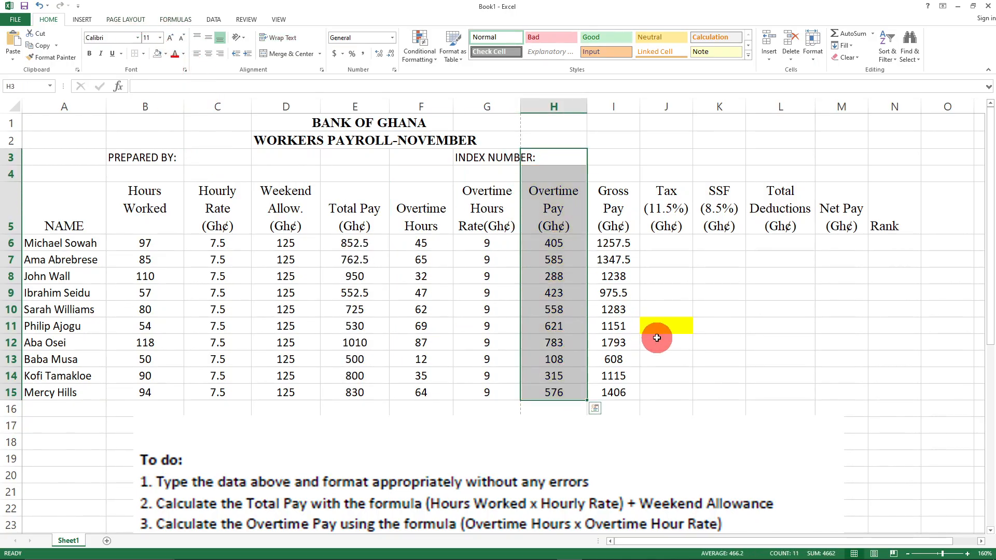
{"action": "left_click", "coordinate": [157, 54]}
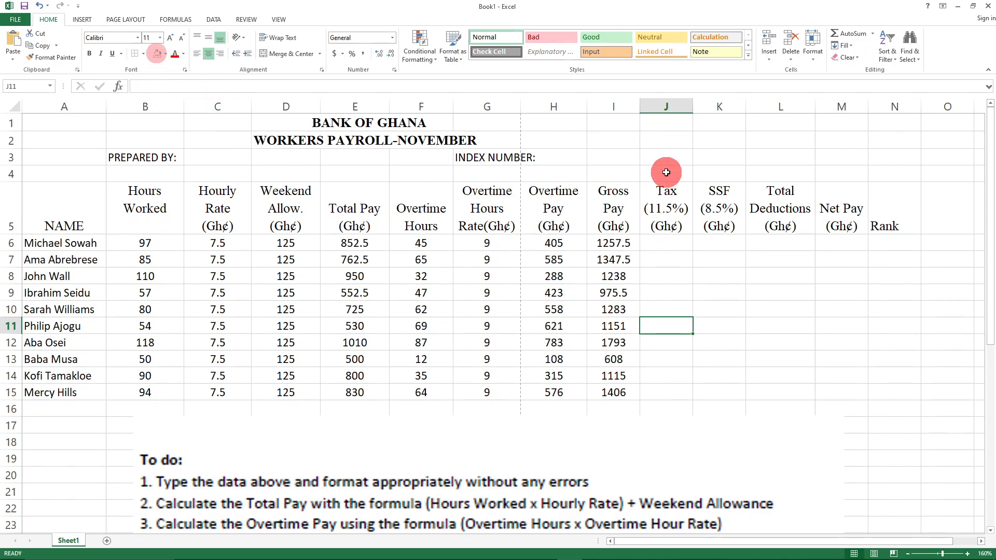
{"action": "scroll", "coordinate": [583, 341], "scroll_direction": "down", "scroll_amount": 4}
{"action": "scroll", "coordinate": [518, 341], "scroll_direction": "down", "scroll_amount": 2}
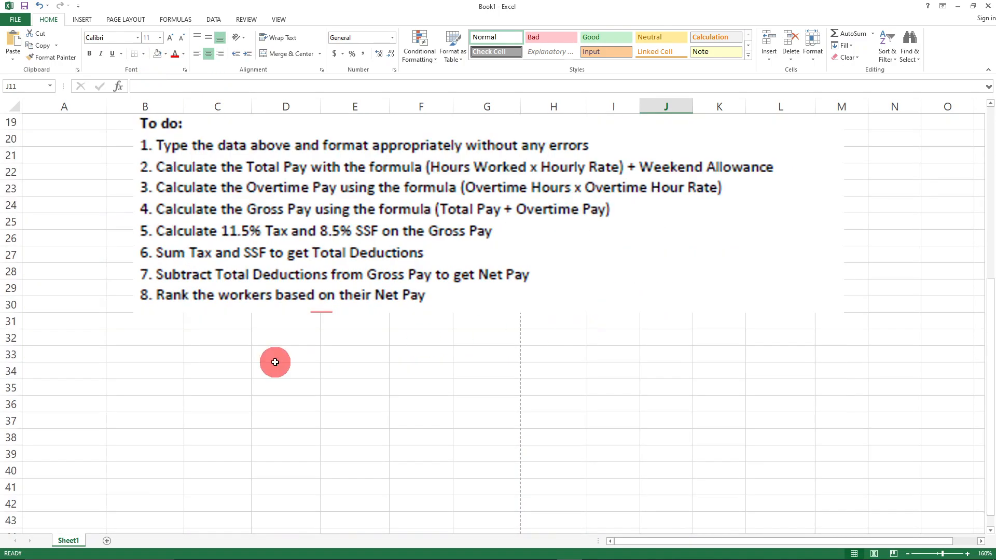
{"action": "scroll", "coordinate": [208, 348], "scroll_direction": "up", "scroll_amount": 1}
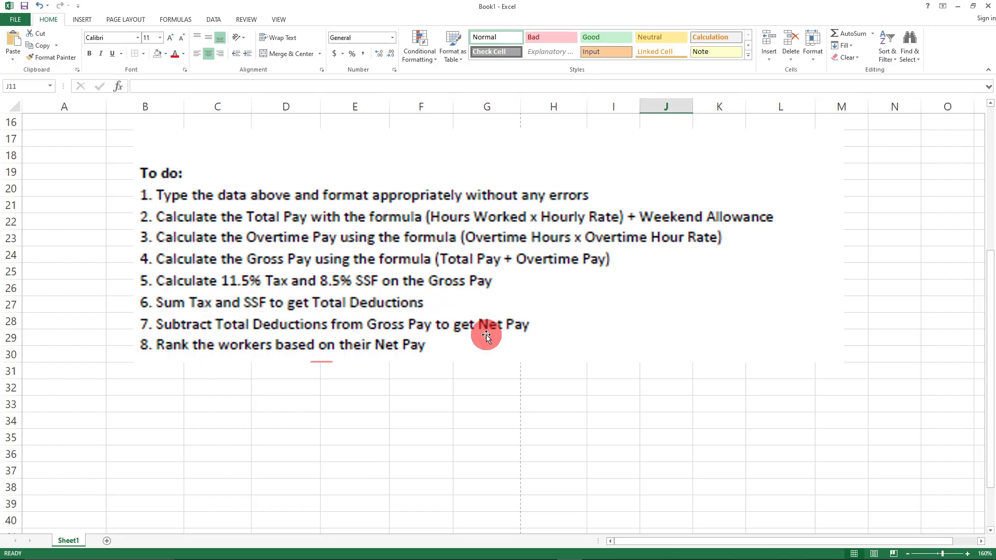
{"action": "scroll", "coordinate": [502, 360], "scroll_direction": "up", "scroll_amount": 5}
{"action": "scroll", "coordinate": [511, 357], "scroll_direction": "down", "scroll_amount": 2}
{"action": "scroll", "coordinate": [511, 357], "scroll_direction": "up", "scroll_amount": 2}
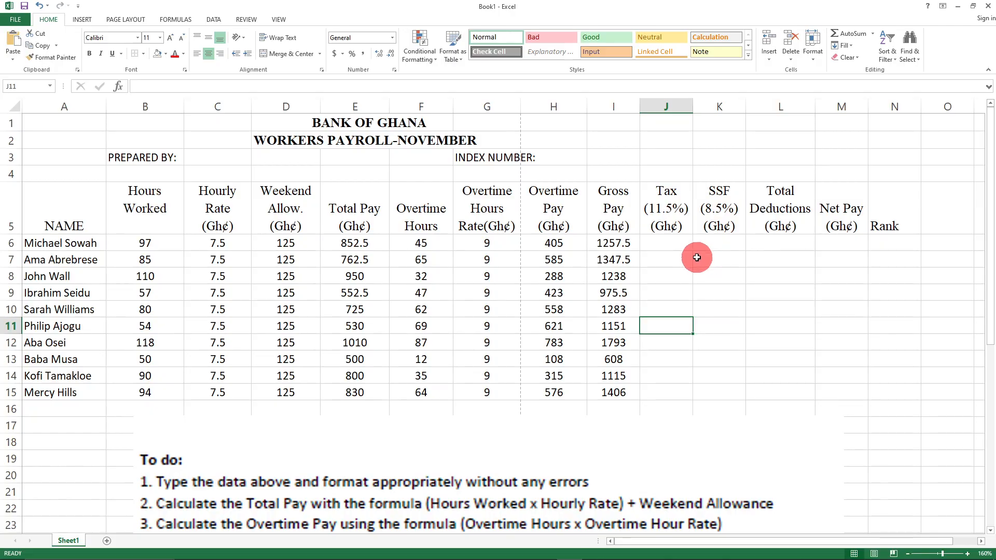
- Fill the Gross Pay cells I6:I15 with Light Green
{"action": "left_click_drag", "start_coordinate": [600, 240], "coordinate": [621, 393]}
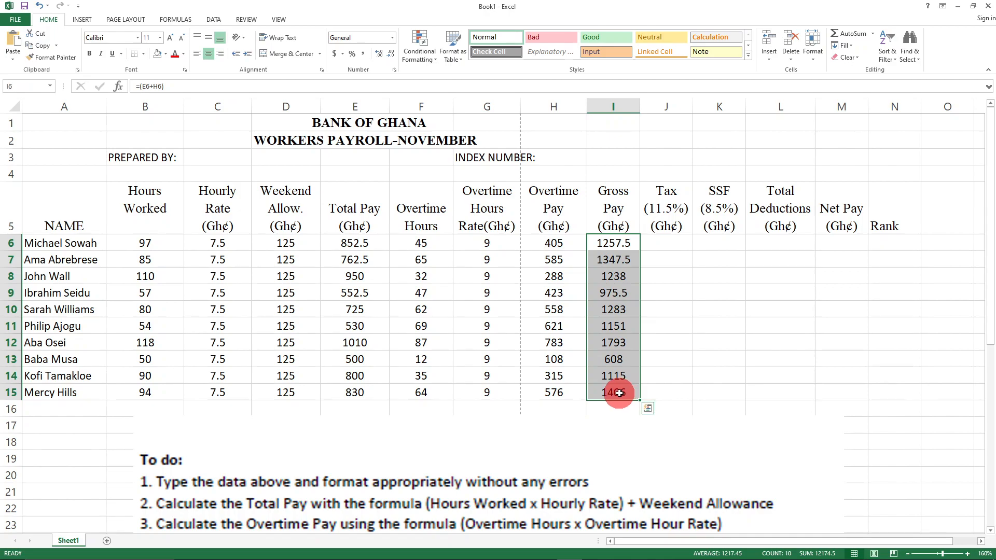
{"action": "left_click", "coordinate": [167, 55]}
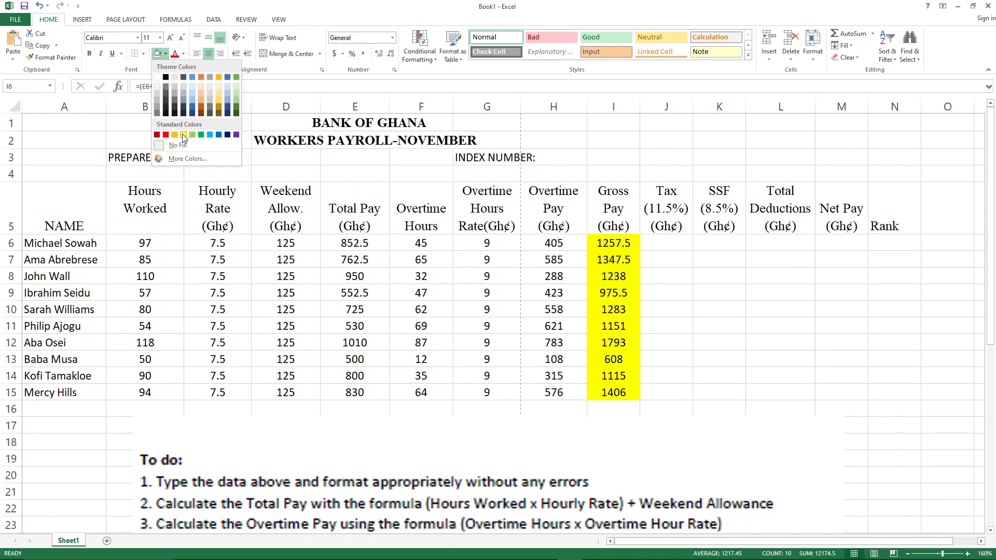
{"action": "left_click", "coordinate": [192, 135]}
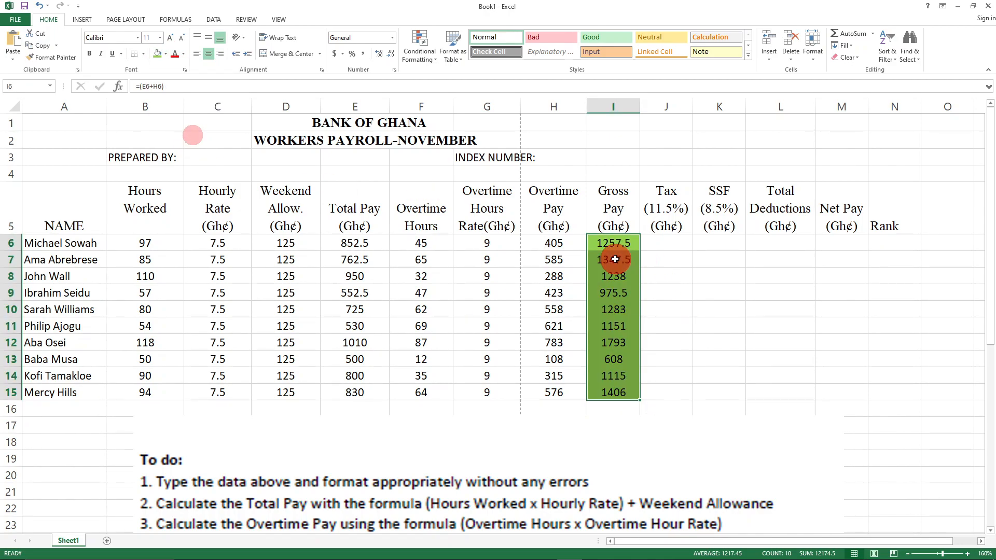
- Select the empty Tax and SSF cells, then deselect the To do instructions picture
{"action": "left_click_drag", "start_coordinate": [668, 245], "coordinate": [702, 382]}
{"action": "left_click", "coordinate": [670, 443]}
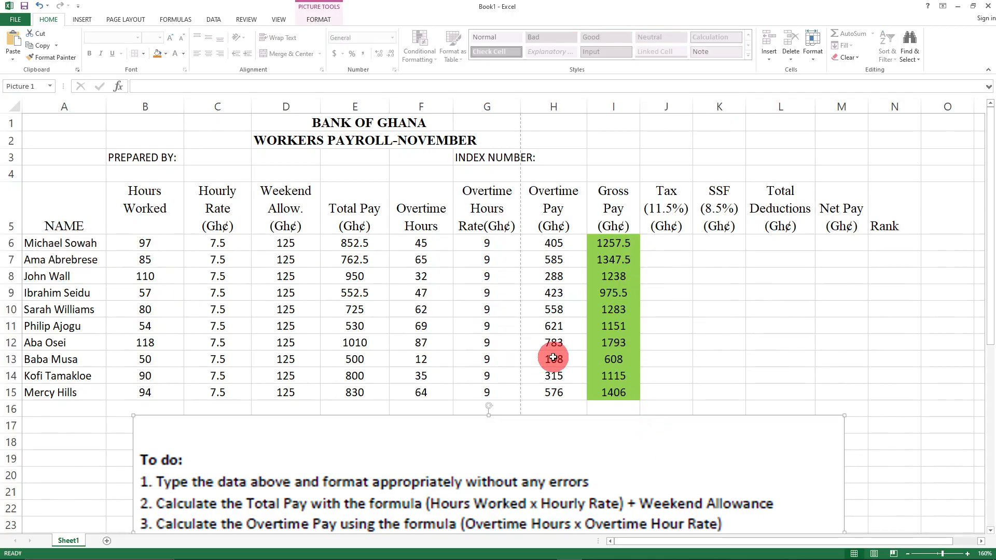
{"action": "key", "text": "Escape"}
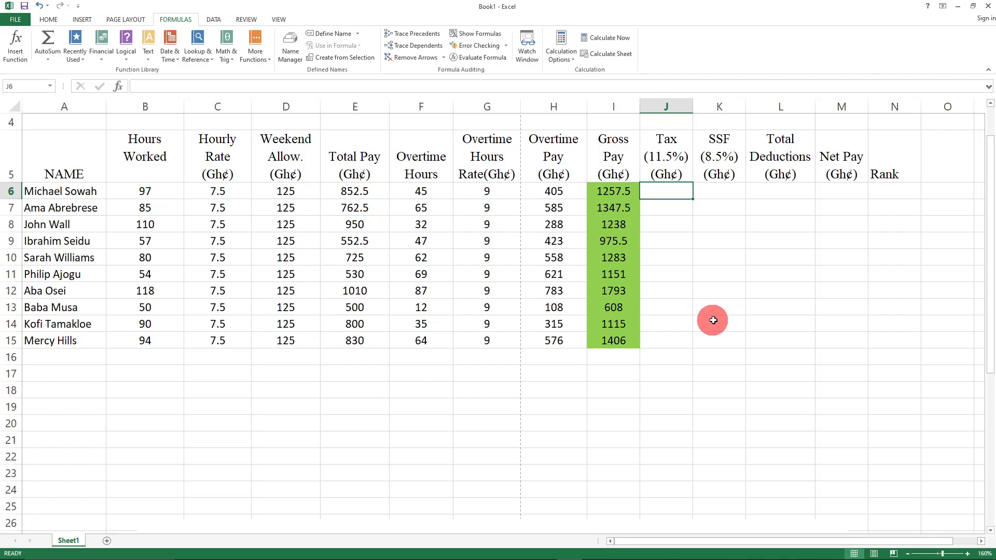
{"action": "scroll", "coordinate": [714, 388], "scroll_direction": "down", "scroll_amount": 5}
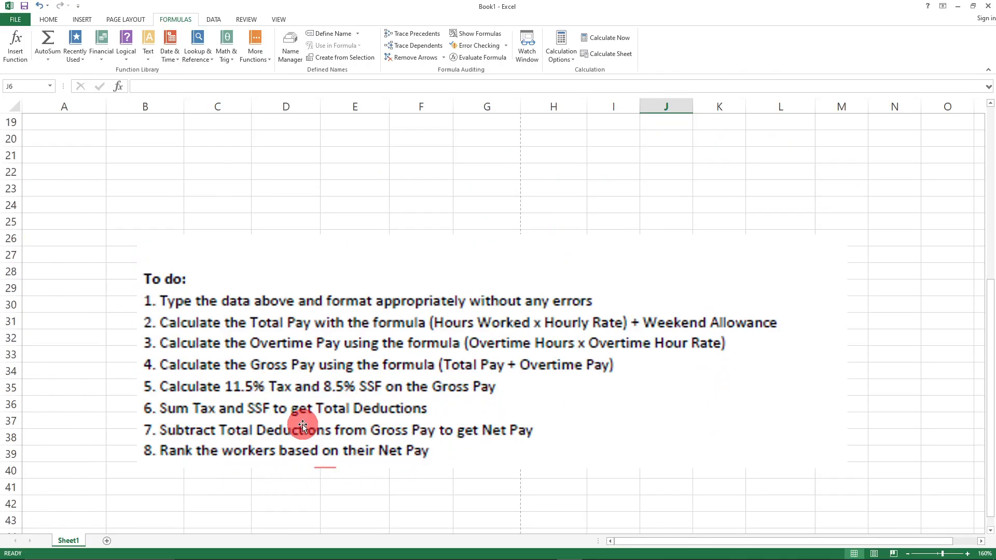
{"action": "scroll", "coordinate": [584, 408], "scroll_direction": "up", "scroll_amount": 2}
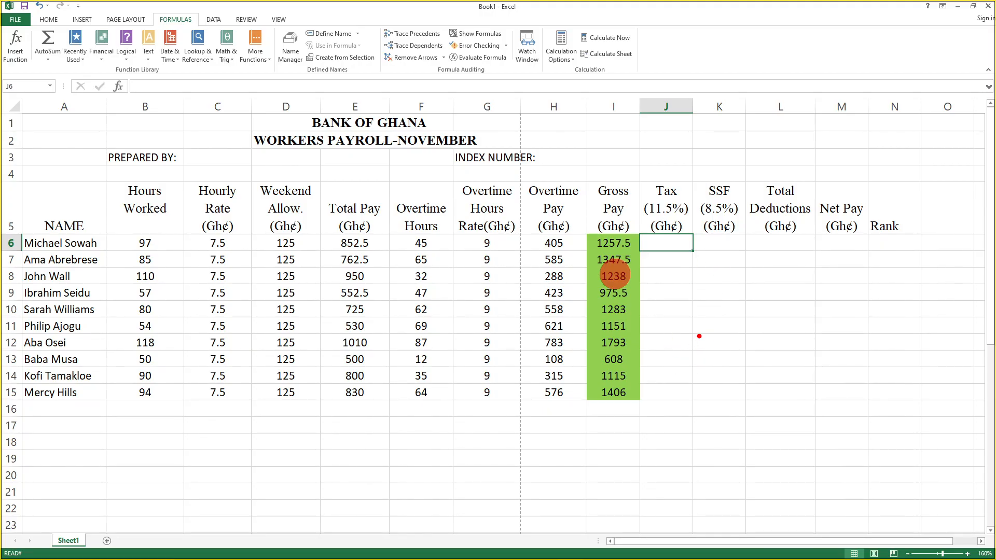
{"action": "mouse_move", "coordinate": [693, 318]}
{"action": "left_mouse_down"}
{"action": "mouse_move", "coordinate": [695, 343]}
{"action": "mouse_move", "coordinate": [774, 344]}
{"action": "left_mouse_up"}
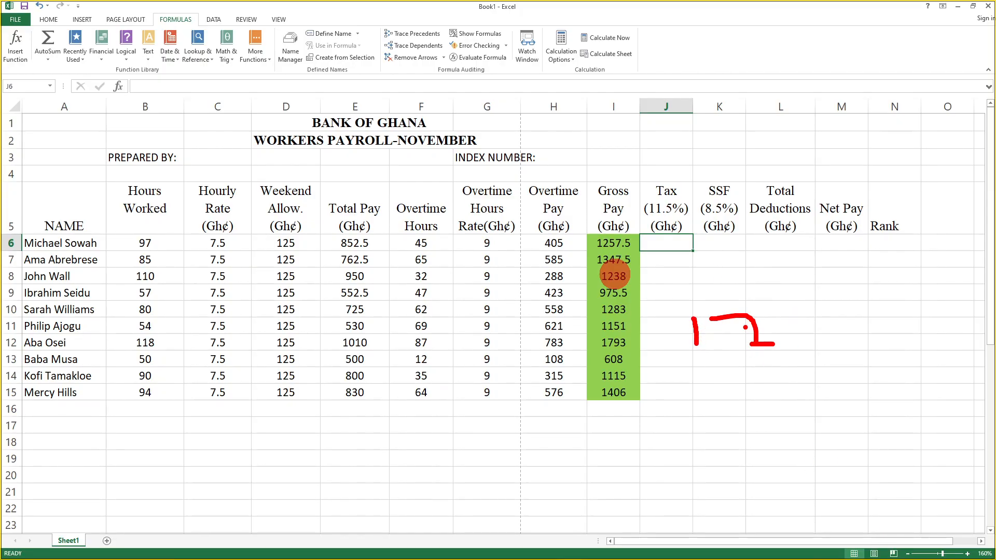
{"action": "key", "text": "Escape"}
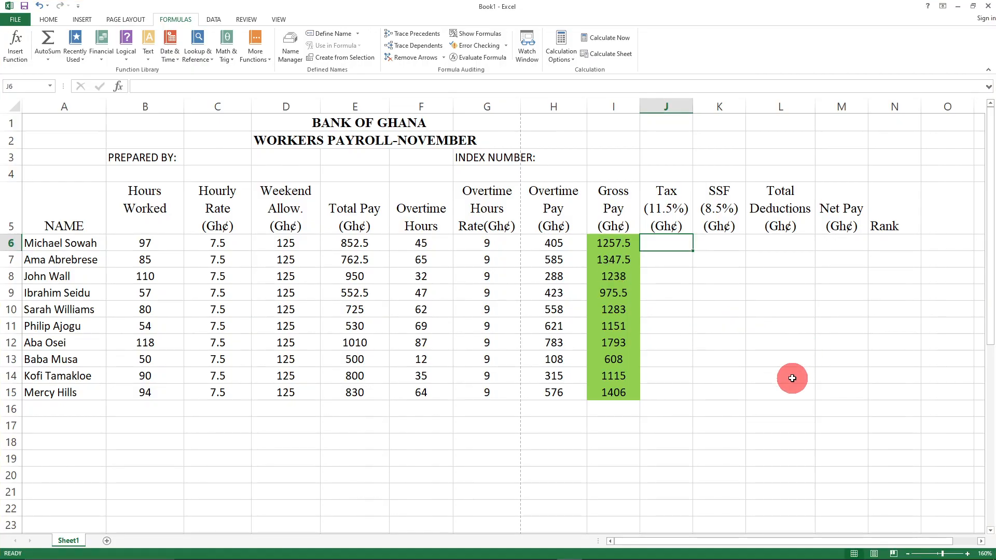
{"action": "mouse_move", "coordinate": [771, 559]}
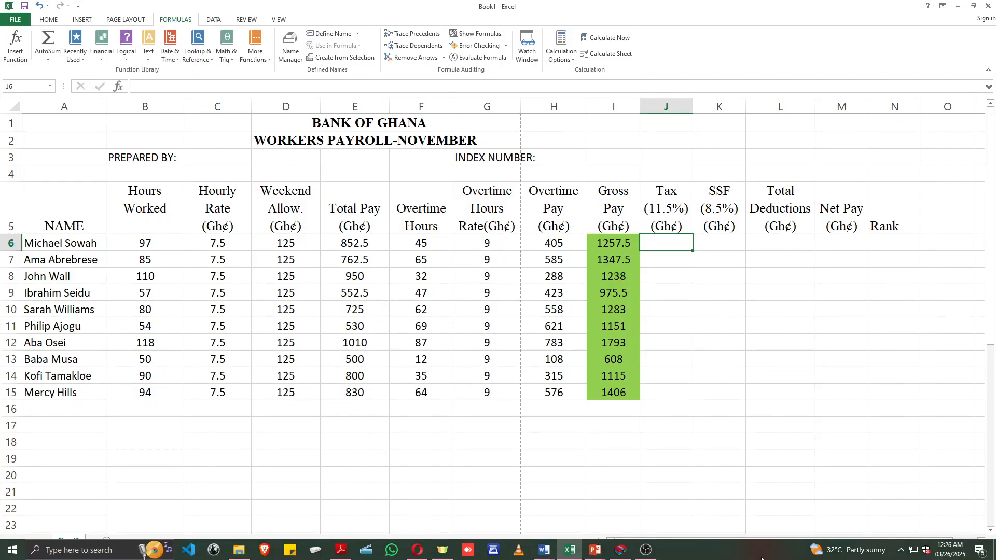
{"action": "left_click", "coordinate": [239, 550]}
{"action": "mouse_move", "coordinate": [597, 559]}
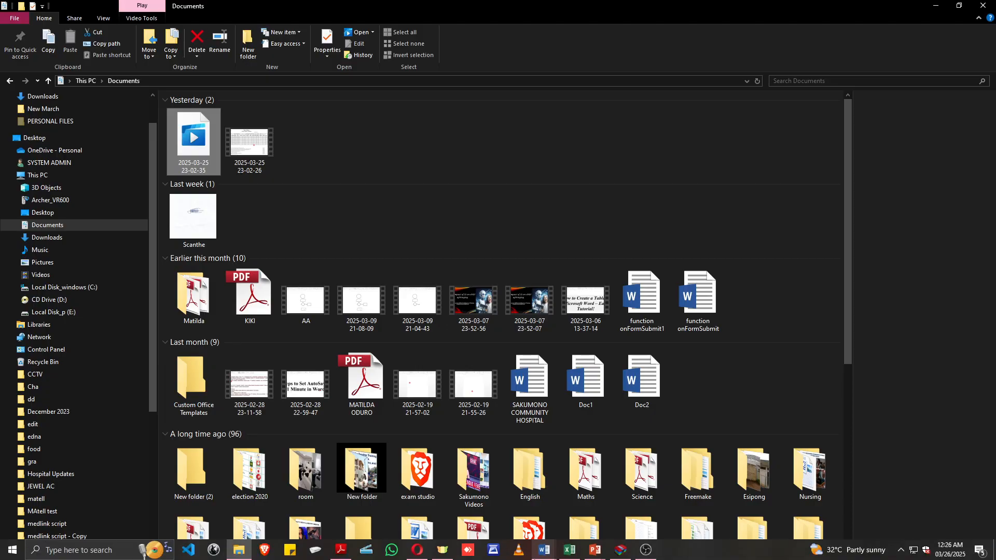
{"action": "left_click", "coordinate": [528, 552]}
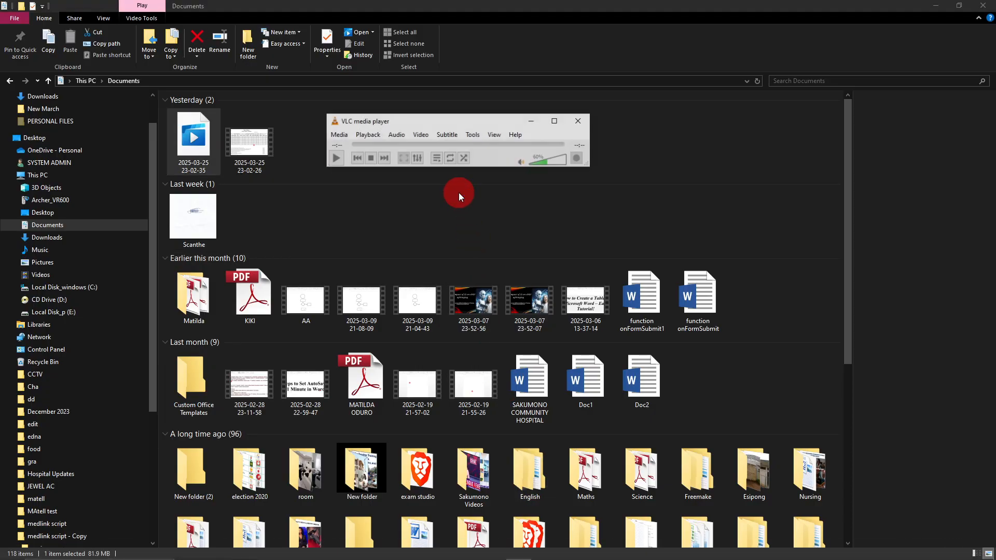
{"action": "left_click_drag", "start_coordinate": [194, 134], "coordinate": [455, 142]}
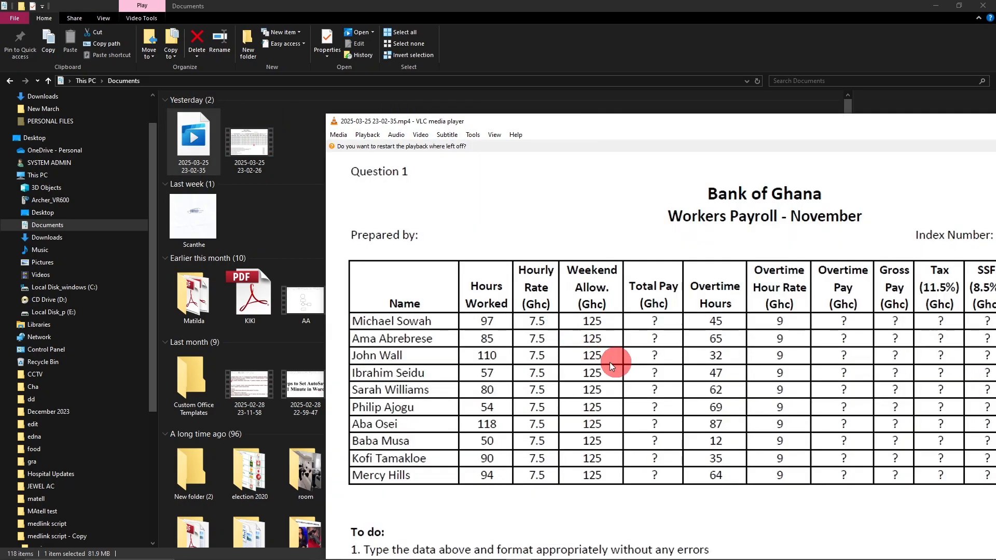
- Show the payroll video full screen and seek to about 44:01 of 45:04
{"action": "double_click", "coordinate": [637, 355]}
{"action": "left_click", "coordinate": [652, 515]}
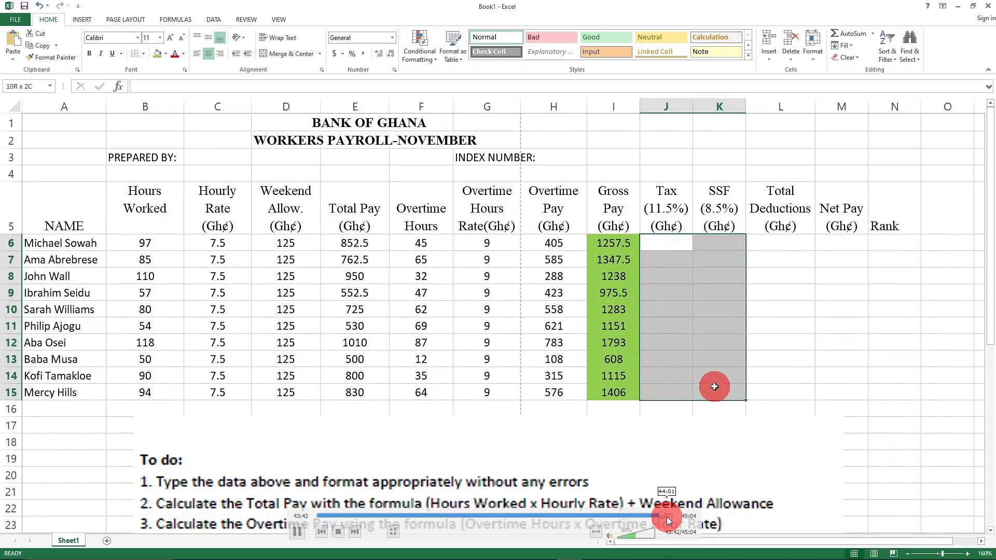
{"action": "left_click", "coordinate": [667, 515]}
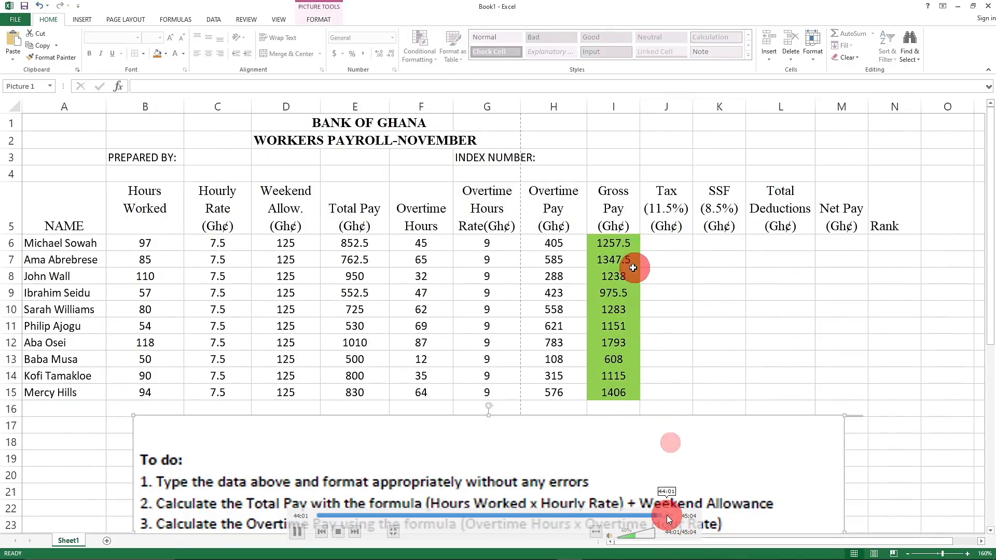
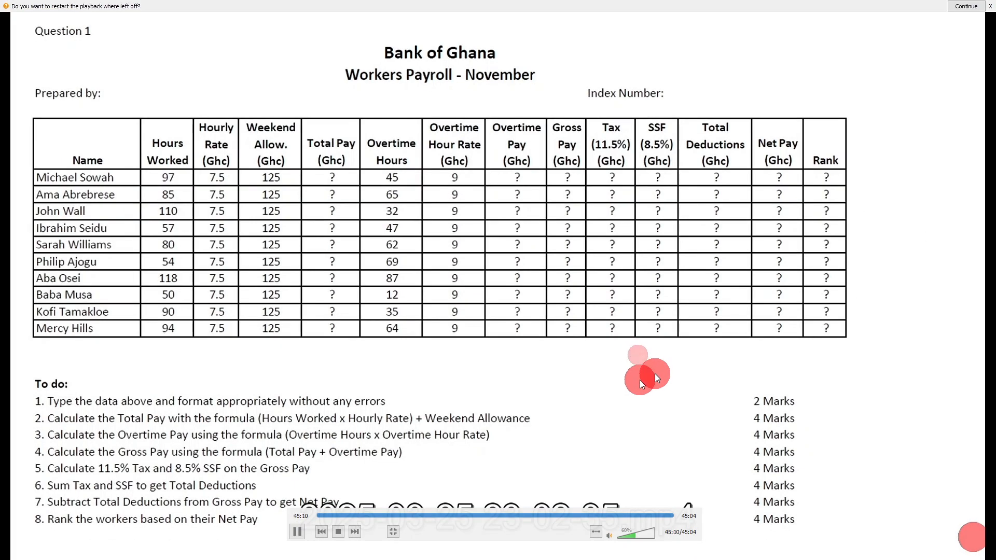
- Exit VLC full-screen playback and bring the recording app forward to reach the Excel payroll sheet
{"action": "double_click", "coordinate": [590, 313]}
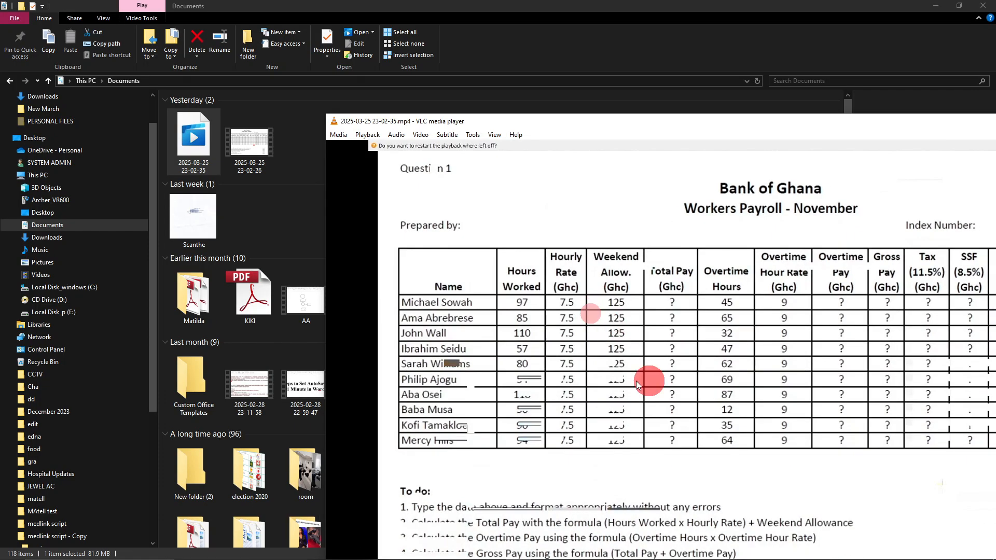
{"action": "left_click", "coordinate": [901, 549]}
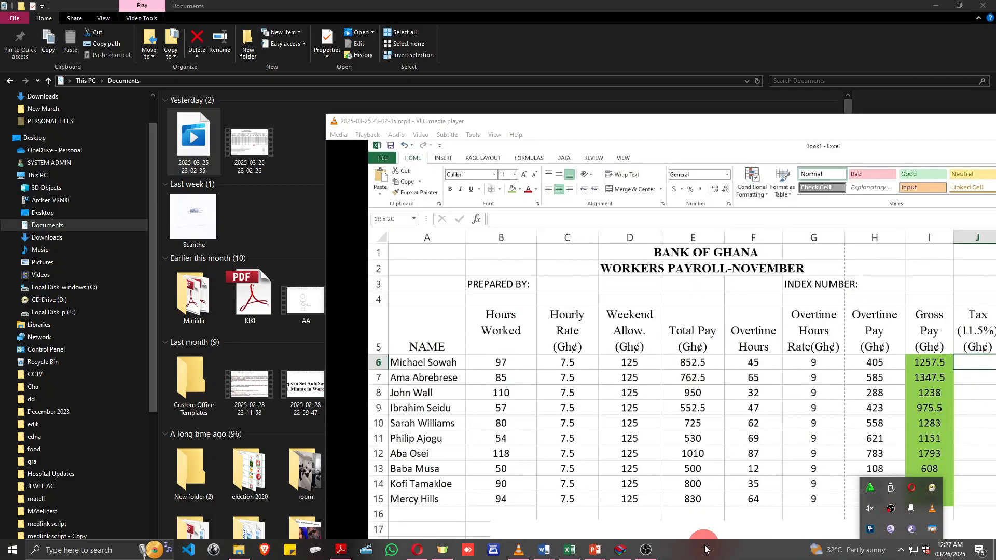
{"action": "left_click", "coordinate": [645, 550]}
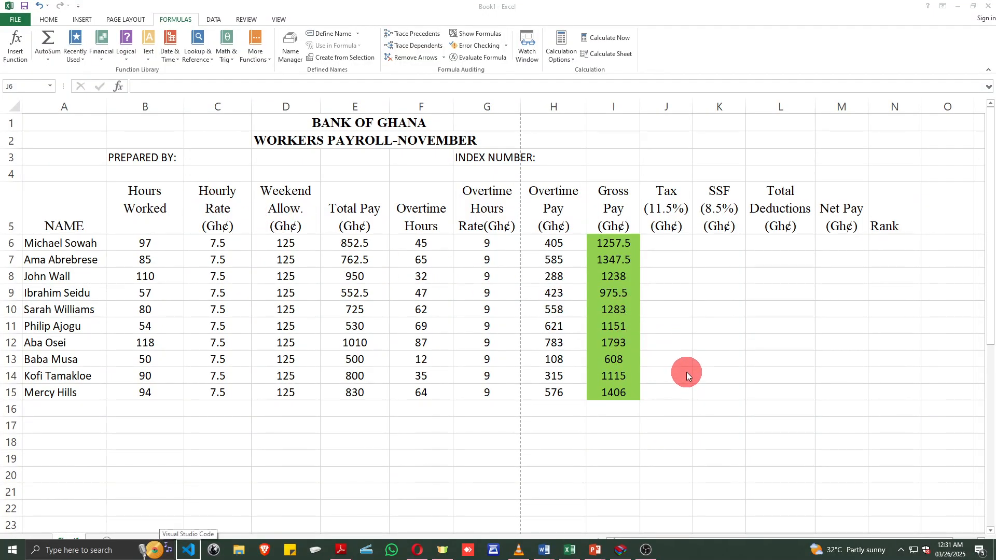
{"action": "key", "text": "ctrl+2"}
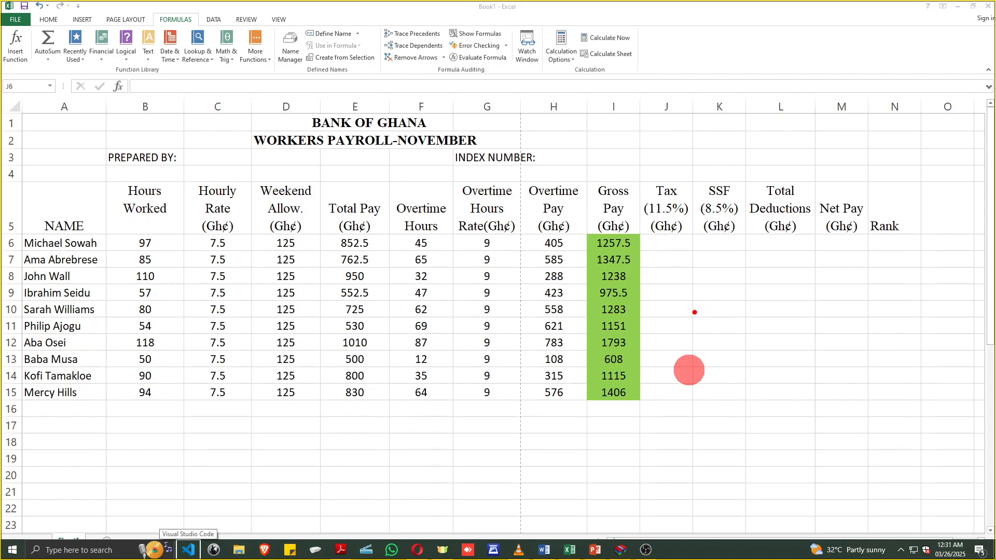
{"action": "left_click_drag", "start_coordinate": [699, 303], "coordinate": [704, 339]}
{"action": "mouse_move", "coordinate": [714, 307]}
{"action": "left_mouse_down"}
{"action": "mouse_move", "coordinate": [735, 342]}
{"action": "mouse_move", "coordinate": [753, 331]}
{"action": "left_mouse_up"}
{"action": "left_click_drag", "start_coordinate": [781, 294], "coordinate": [772, 328]}
{"action": "mouse_move", "coordinate": [802, 277]}
{"action": "left_mouse_down"}
{"action": "mouse_move", "coordinate": [828, 283]}
{"action": "mouse_move", "coordinate": [826, 327]}
{"action": "mouse_move", "coordinate": [837, 305]}
{"action": "left_mouse_up"}
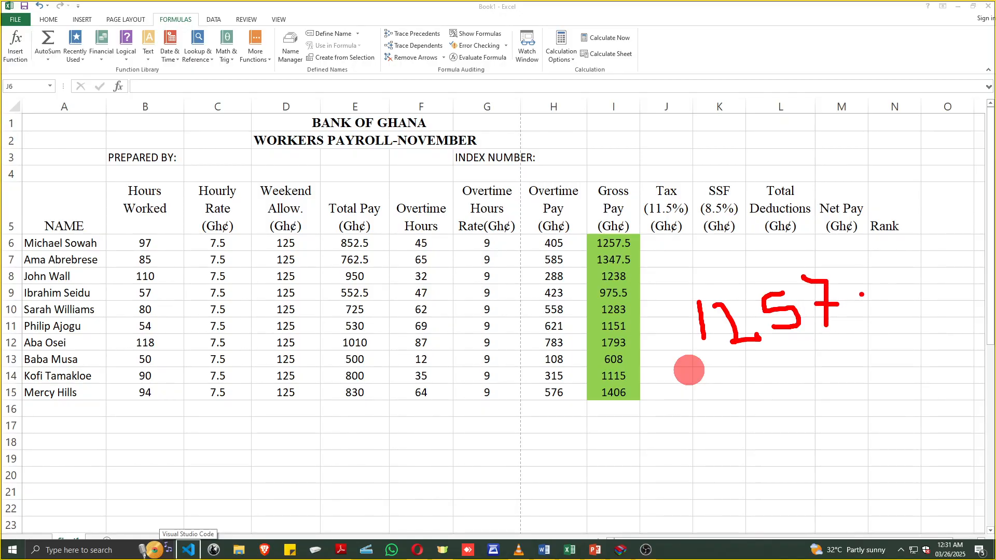
{"action": "mouse_move", "coordinate": [894, 280]}
{"action": "left_mouse_down"}
{"action": "mouse_move", "coordinate": [877, 300]}
{"action": "mouse_move", "coordinate": [896, 322]}
{"action": "mouse_move", "coordinate": [875, 320]}
{"action": "left_mouse_up"}
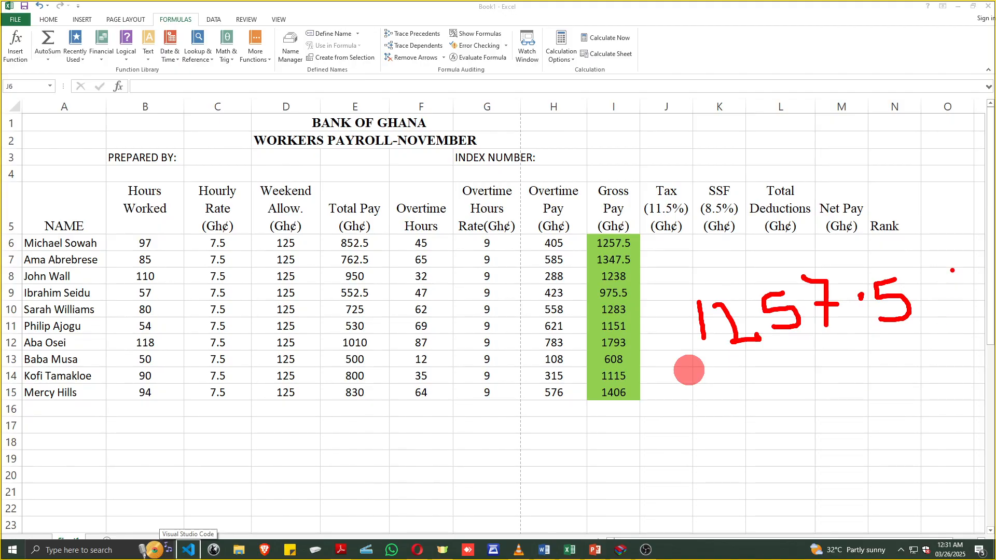
{"action": "mouse_move", "coordinate": [940, 286]}
{"action": "left_mouse_down"}
{"action": "mouse_move", "coordinate": [916, 304]}
{"action": "mouse_move", "coordinate": [951, 325]}
{"action": "left_mouse_up"}
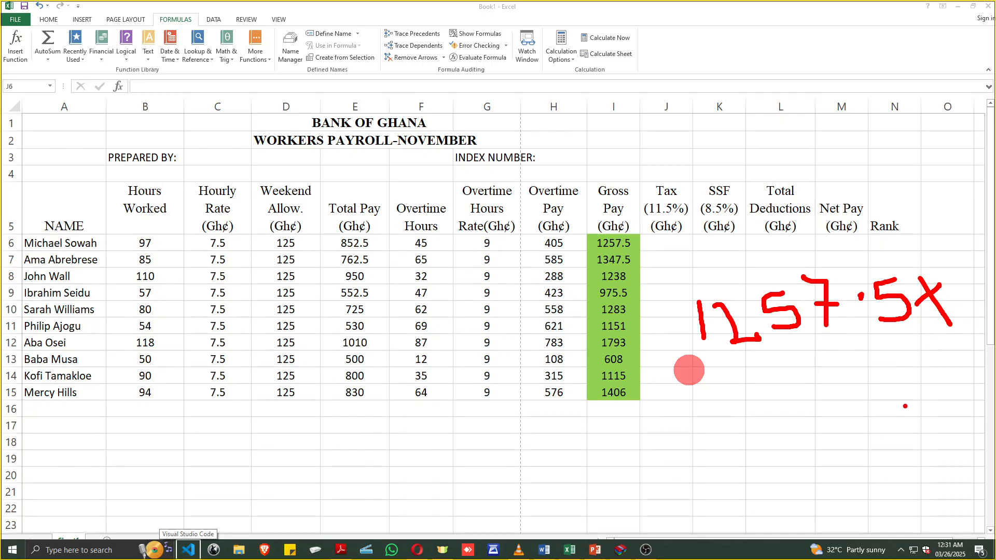
{"action": "left_click_drag", "start_coordinate": [760, 342], "coordinate": [761, 391]}
{"action": "left_click_drag", "start_coordinate": [788, 345], "coordinate": [785, 388]}
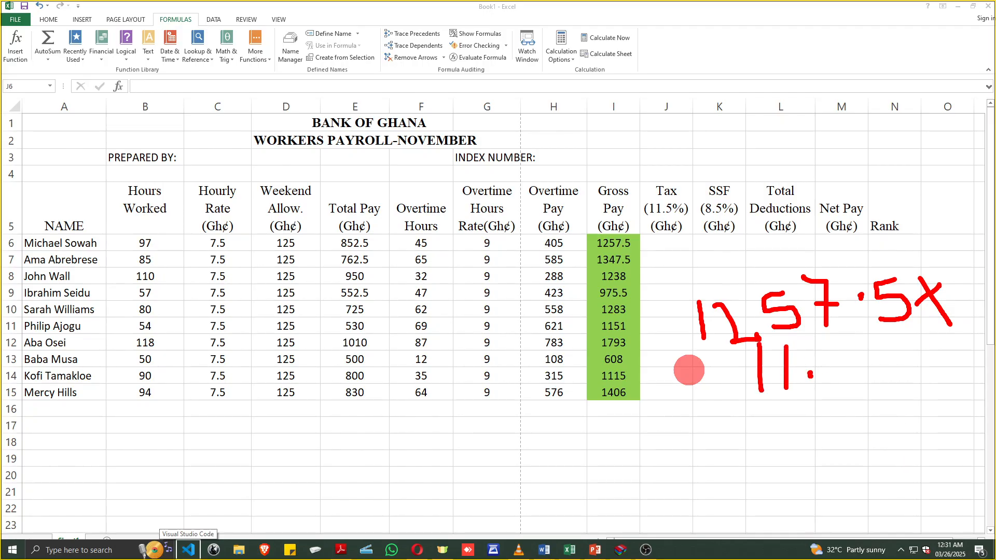
{"action": "mouse_move", "coordinate": [836, 350]}
{"action": "left_mouse_down"}
{"action": "mouse_move", "coordinate": [865, 350]}
{"action": "mouse_move", "coordinate": [831, 382]}
{"action": "left_mouse_up"}
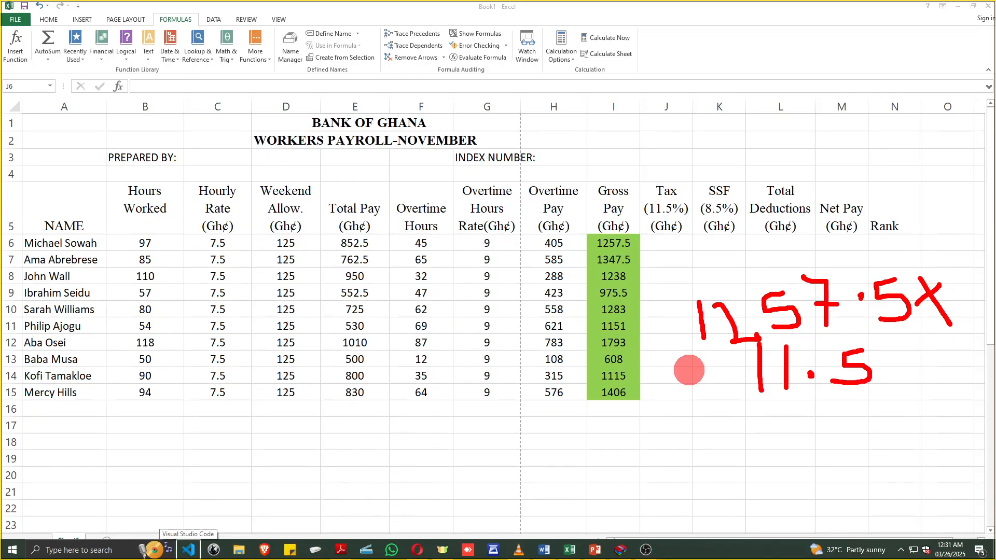
{"action": "left_click_drag", "start_coordinate": [918, 341], "coordinate": [811, 523]}
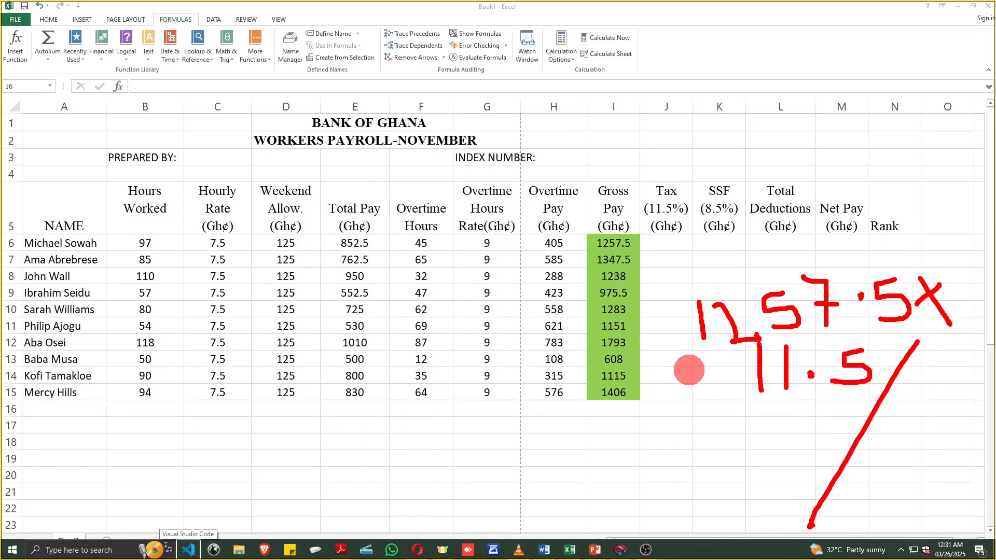
{"action": "left_click_drag", "start_coordinate": [879, 430], "coordinate": [883, 486]}
{"action": "mouse_move", "coordinate": [920, 441]}
{"action": "left_mouse_down"}
{"action": "mouse_move", "coordinate": [908, 454]}
{"action": "mouse_move", "coordinate": [957, 440]}
{"action": "left_mouse_up"}
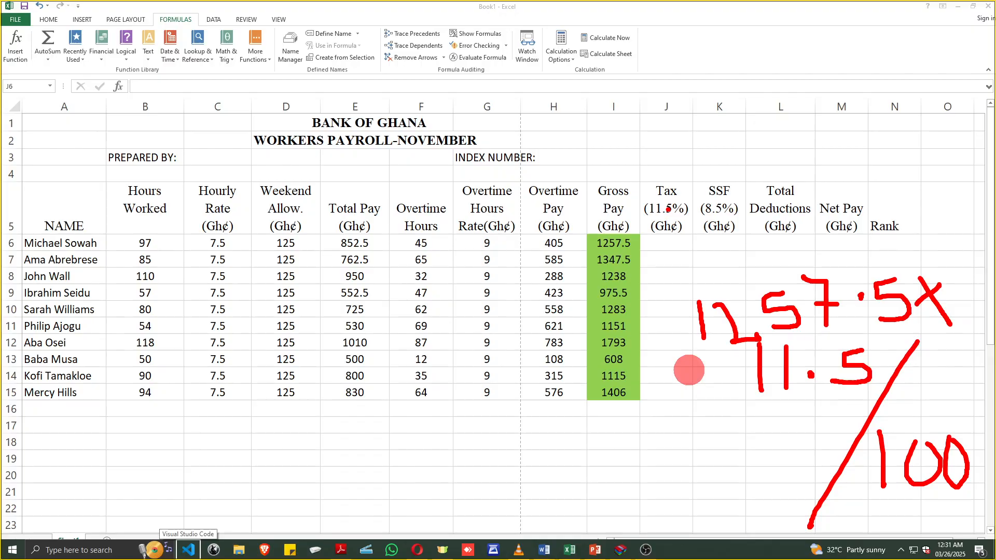
{"action": "key", "text": "Escape"}
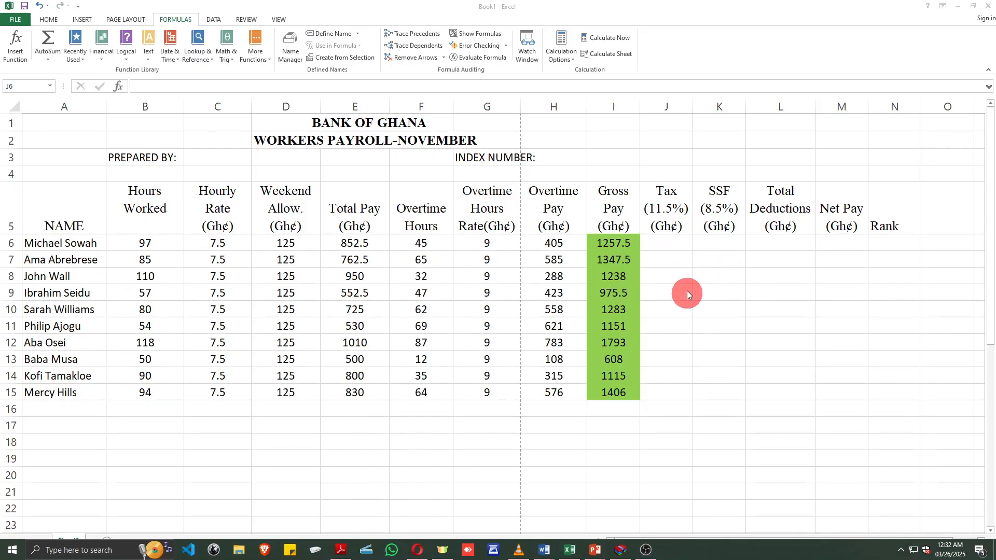
- Discard the trial J6 tax entry and undo to restore the To do instructions picture
{"action": "double_click", "coordinate": [659, 242]}
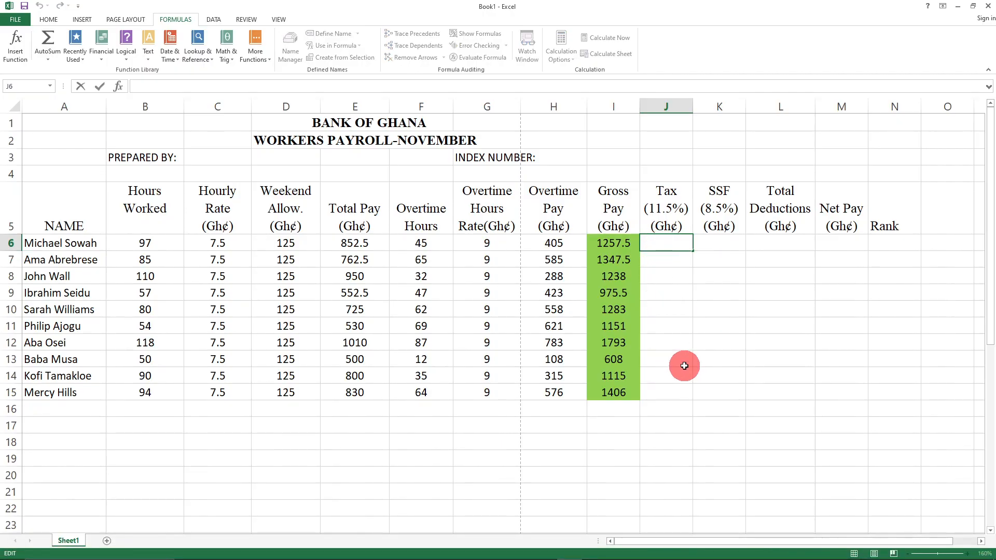
{"action": "type", "text": "=("}
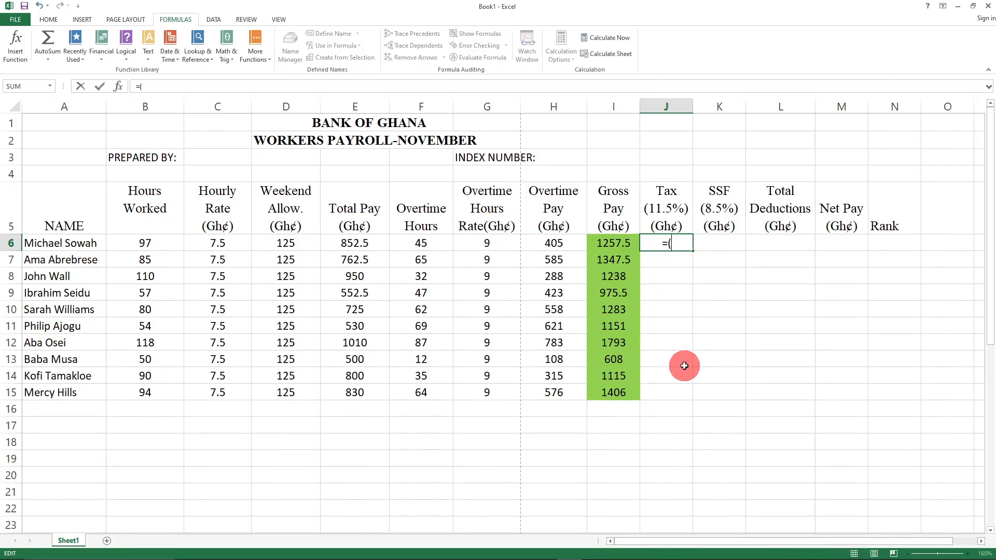
{"action": "type", "text": "1257.5*11.5"}
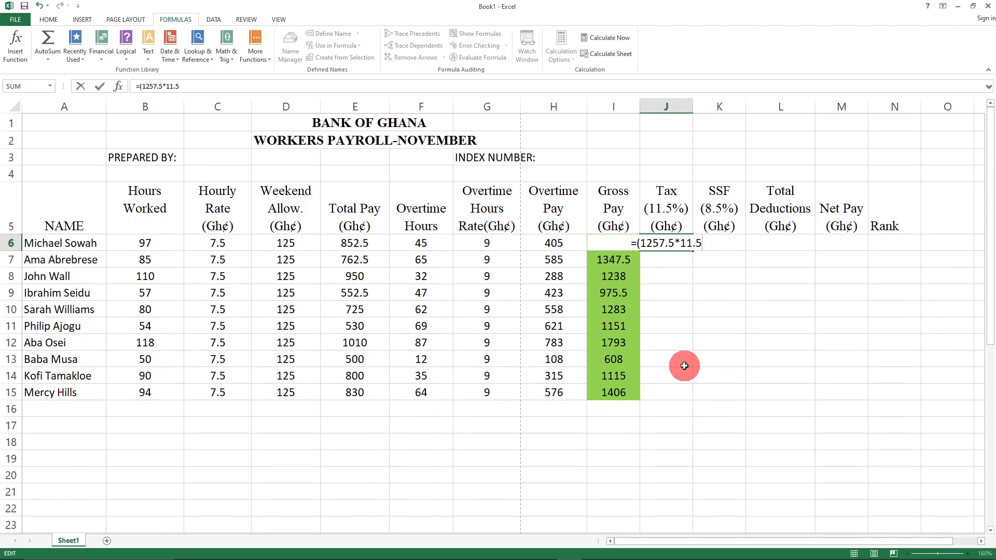
{"action": "type", "text": ")/"}
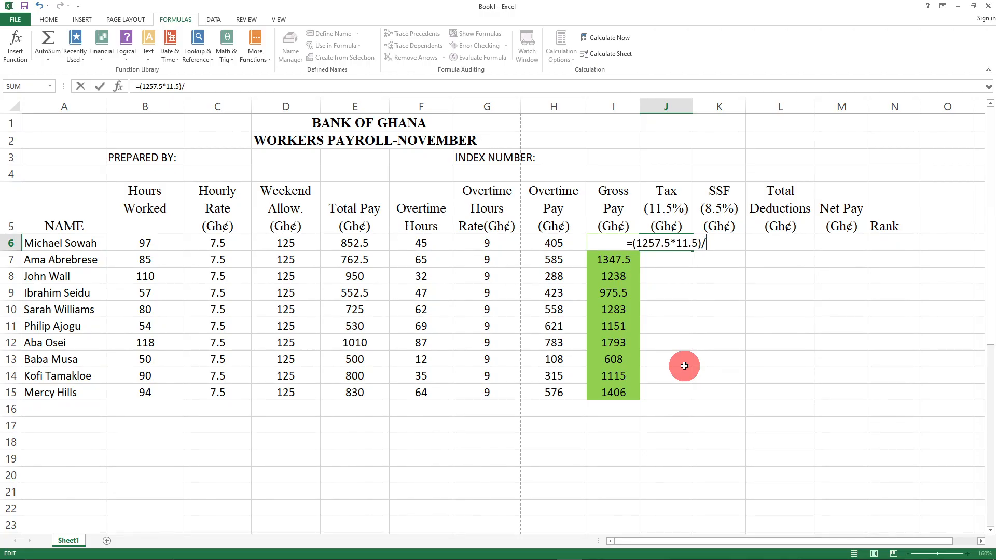
{"action": "type", "text": "100"}
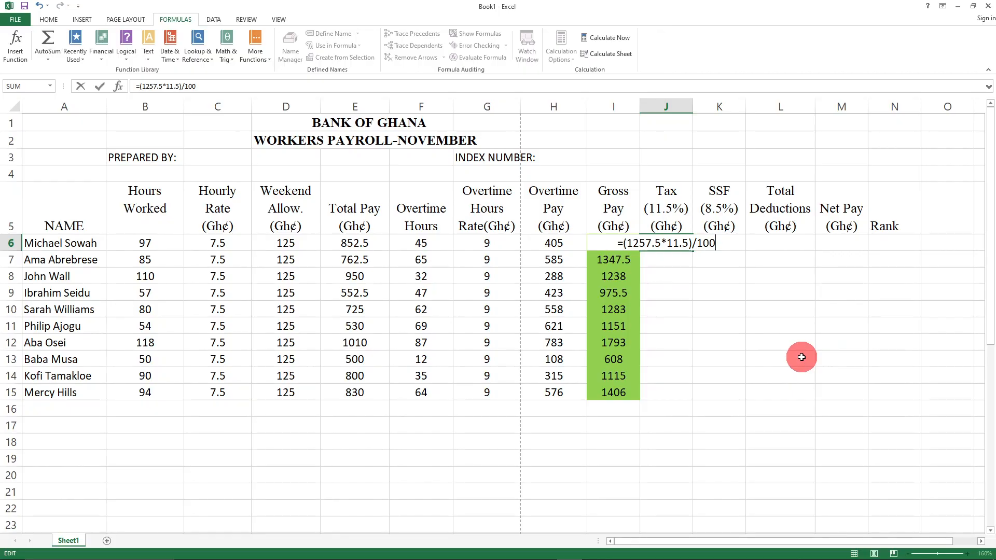
{"action": "key", "text": "Escape"}
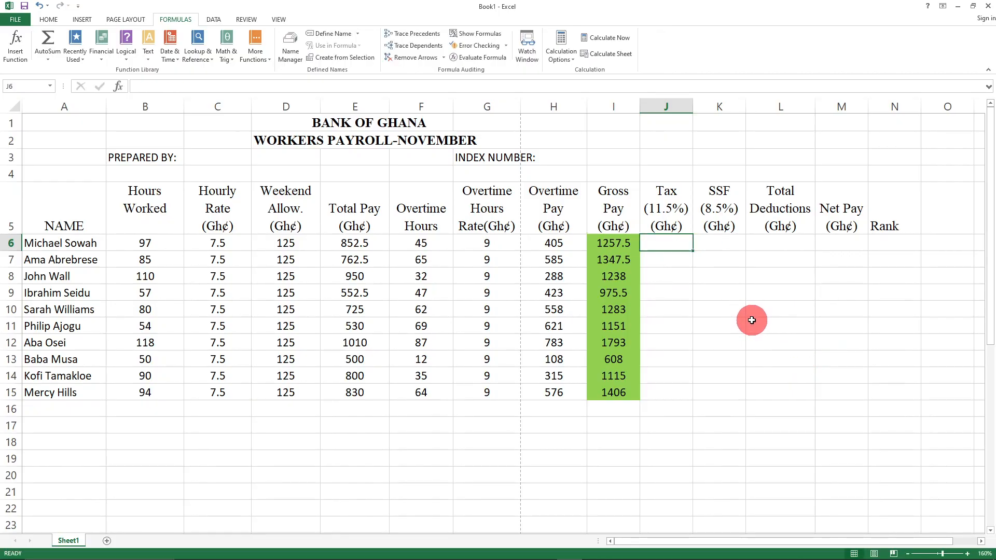
{"action": "key", "text": "ctrl+z"}
{"action": "left_click", "coordinate": [754, 292]}
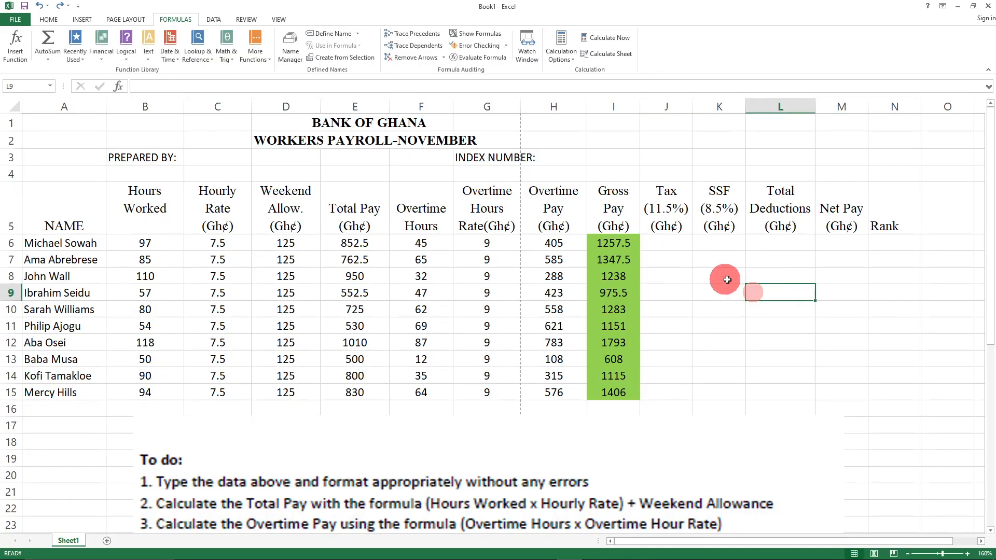
- Enter =(1257.5*11.5)/100 in J6, giving 144.613, then clear J6 to redo it
{"action": "left_click", "coordinate": [659, 244]}
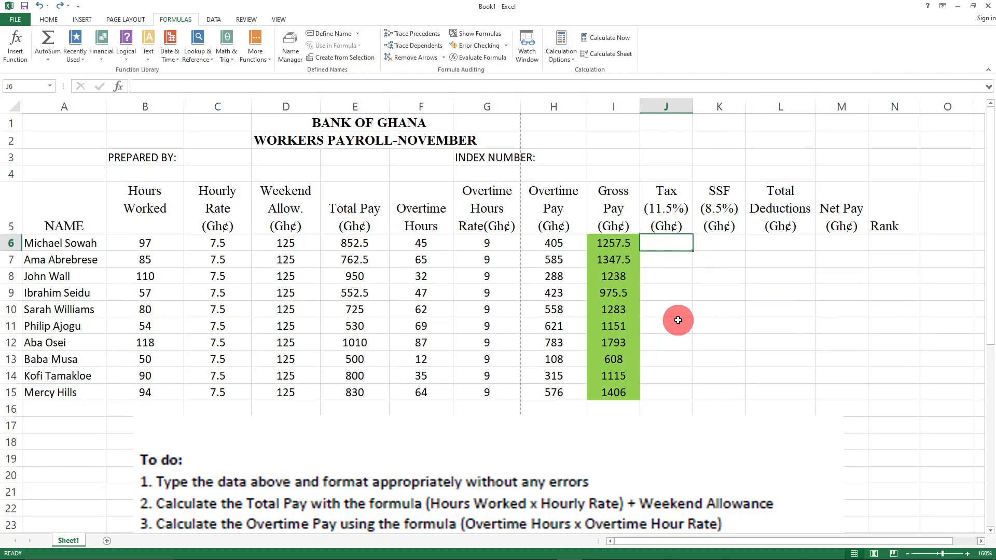
{"action": "left_click", "coordinate": [723, 309]}
{"action": "left_click", "coordinate": [663, 243]}
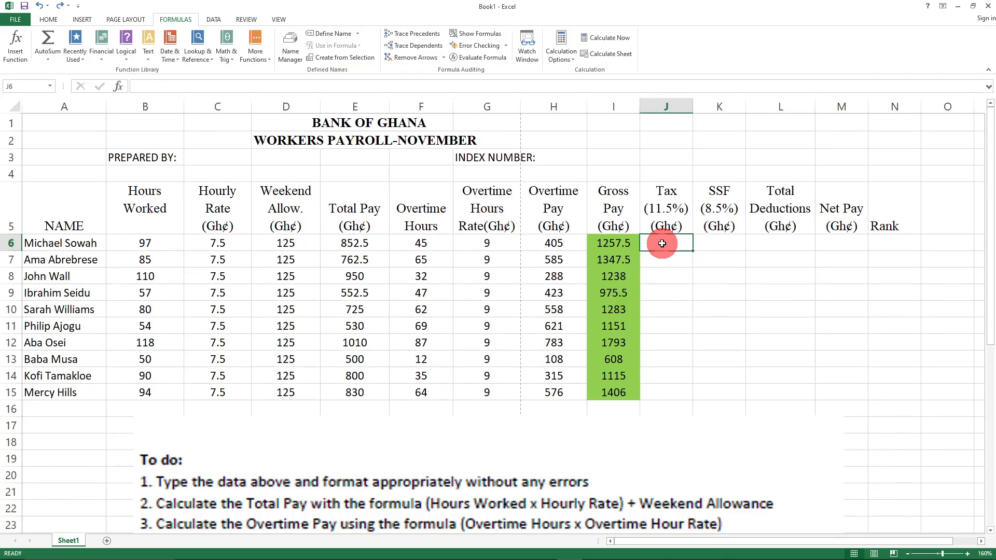
{"action": "type", "text": "=(1257.5"}
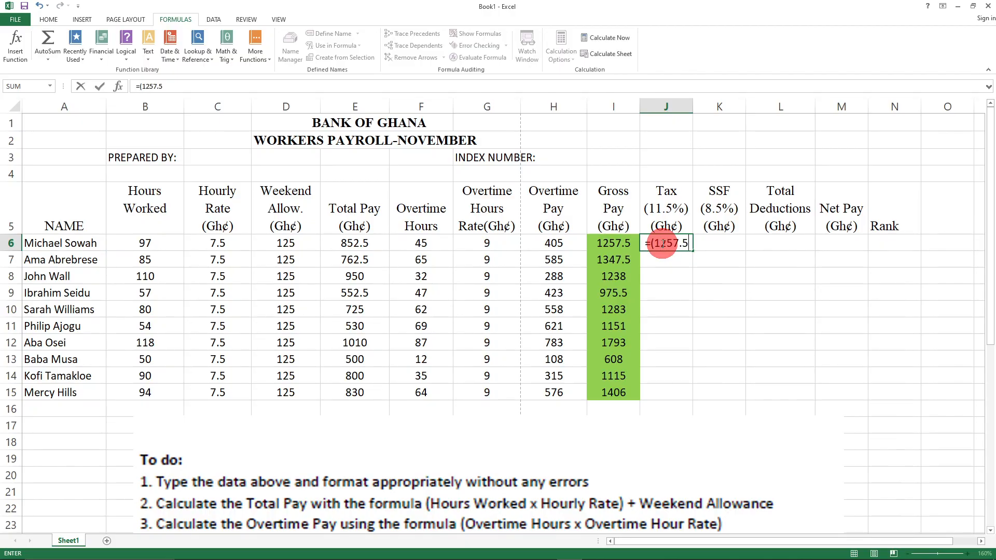
{"action": "type", "text": "*11.5)/100"}
{"action": "key", "text": "Return"}
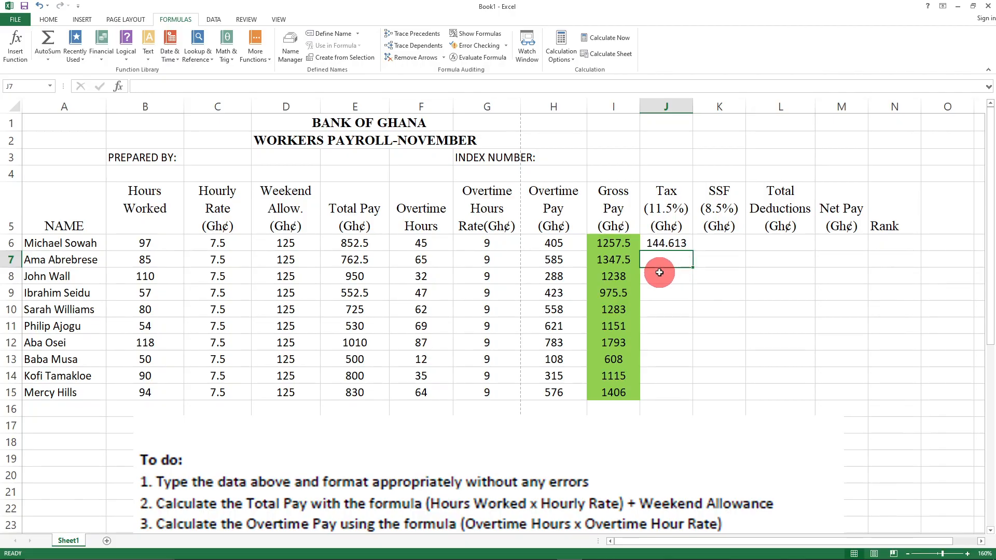
{"action": "left_click", "coordinate": [674, 296]}
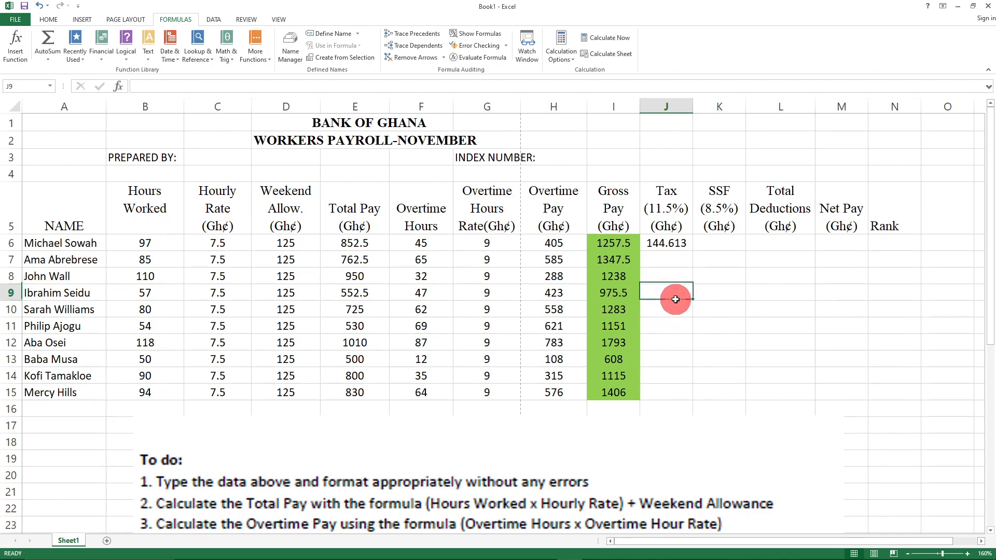
{"action": "left_click", "coordinate": [730, 288]}
{"action": "left_click", "coordinate": [671, 240]}
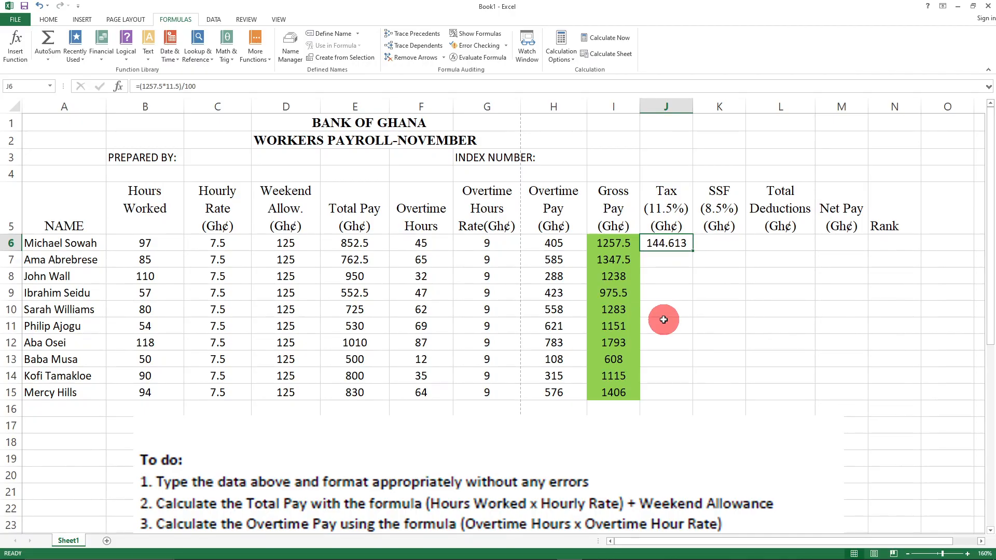
{"action": "key", "text": "BackSpace"}
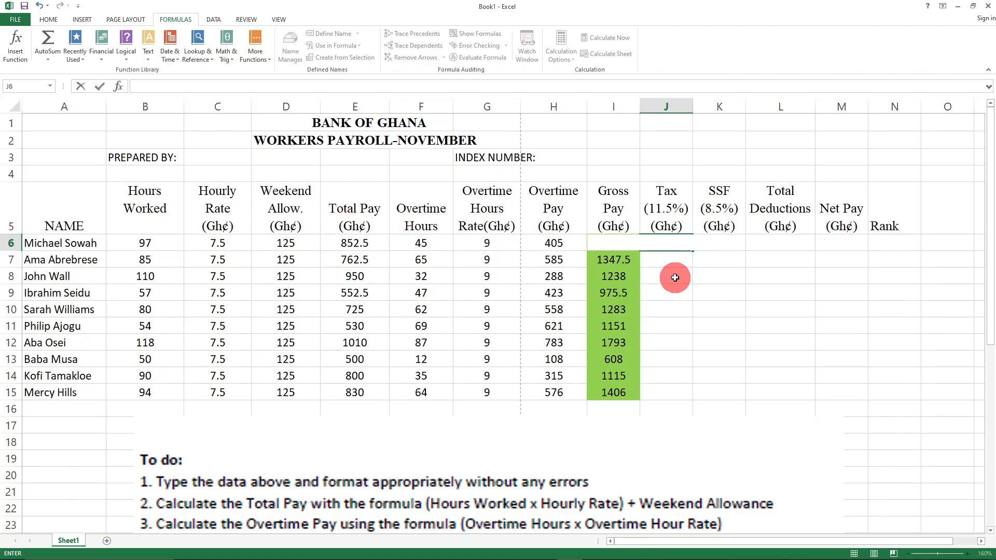
- Enter =(I6*11.5)/100 in J6 so the first worker's tax reads 144.613
{"action": "type", "text": "("}
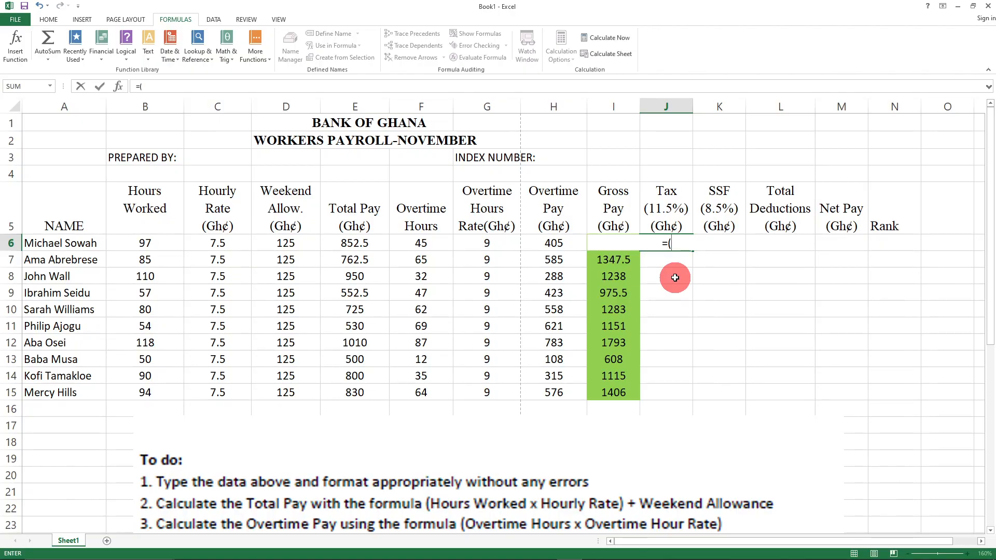
{"action": "type", "text": "I"}
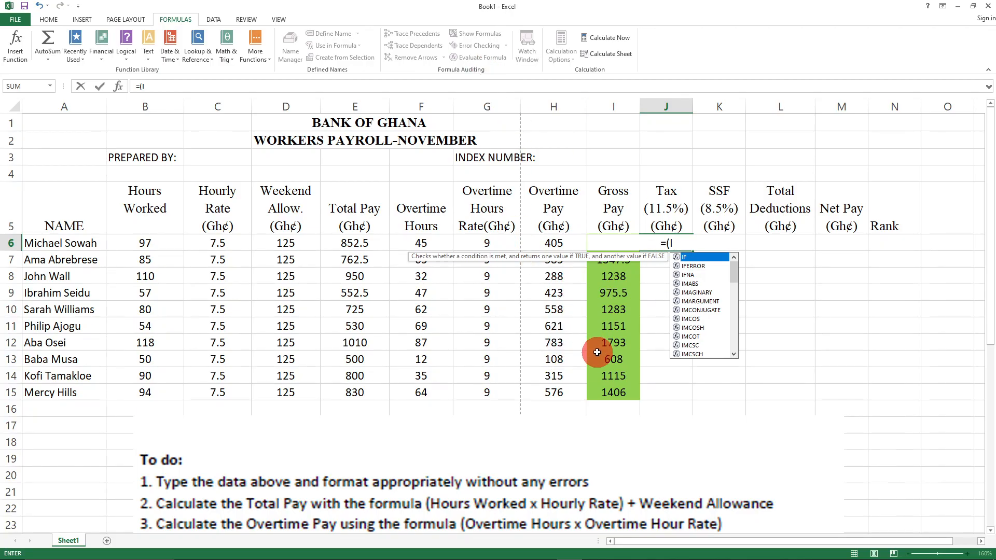
{"action": "type", "text": "6"}
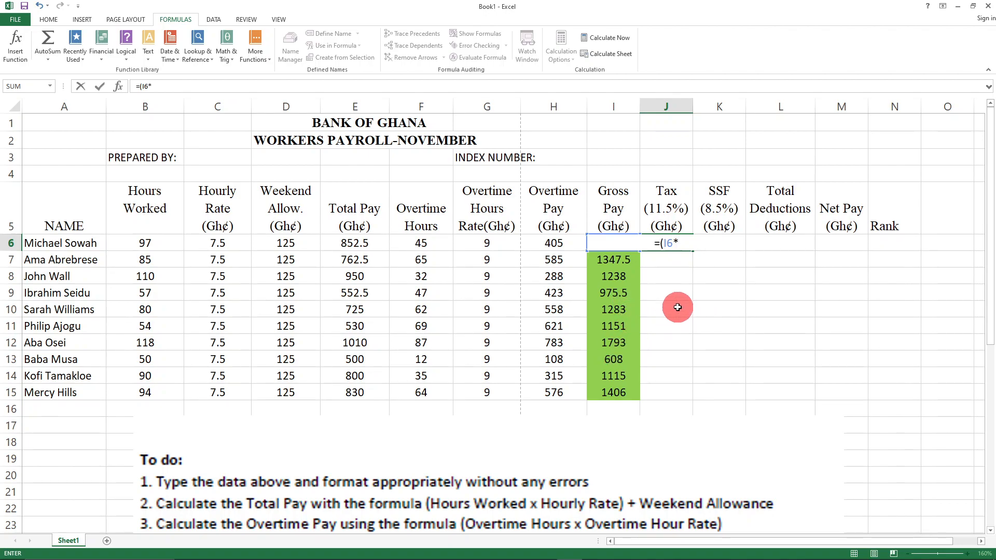
{"action": "type", "text": "*11.5"}
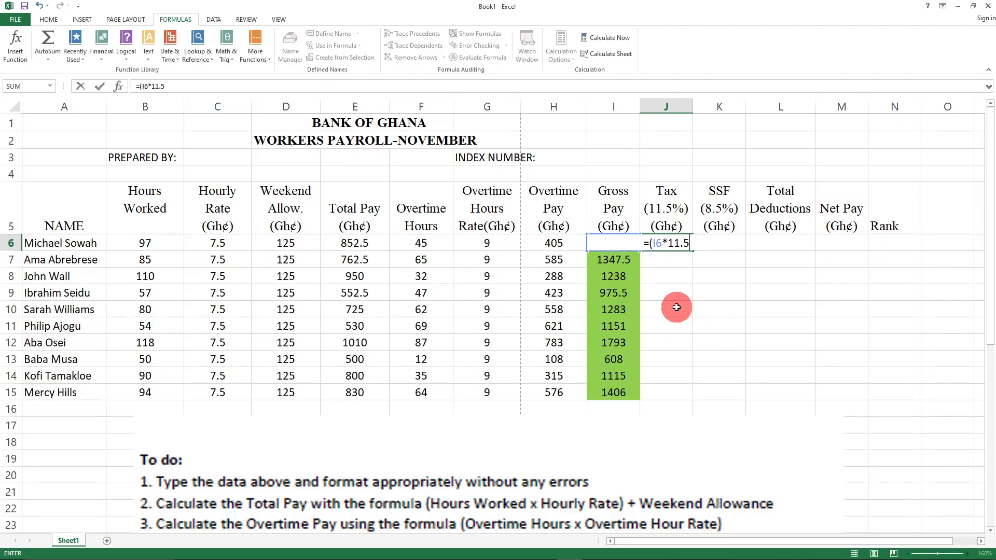
{"action": "type", "text": ")/100"}
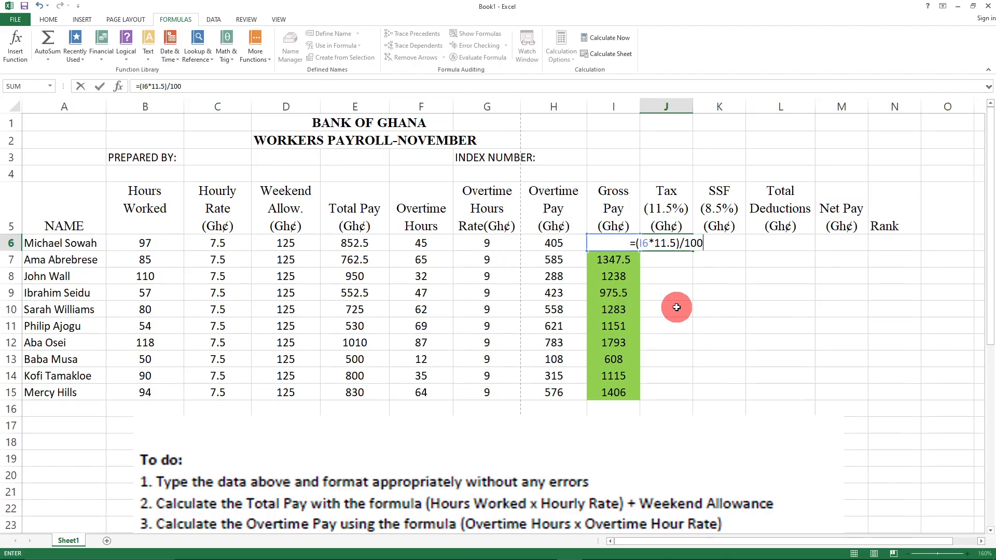
{"action": "key", "text": "Return"}
{"action": "left_click", "coordinate": [706, 329]}
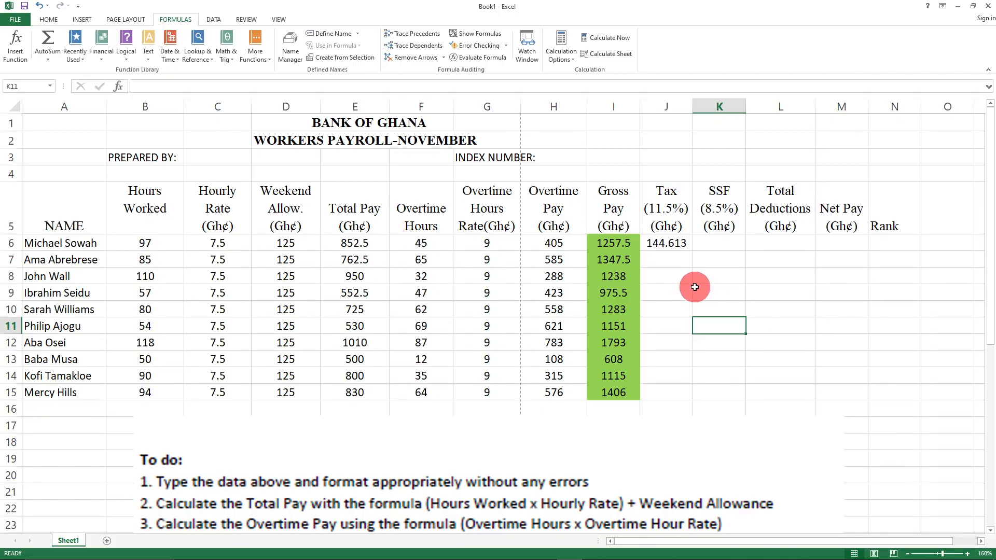
{"action": "left_click", "coordinate": [670, 246]}
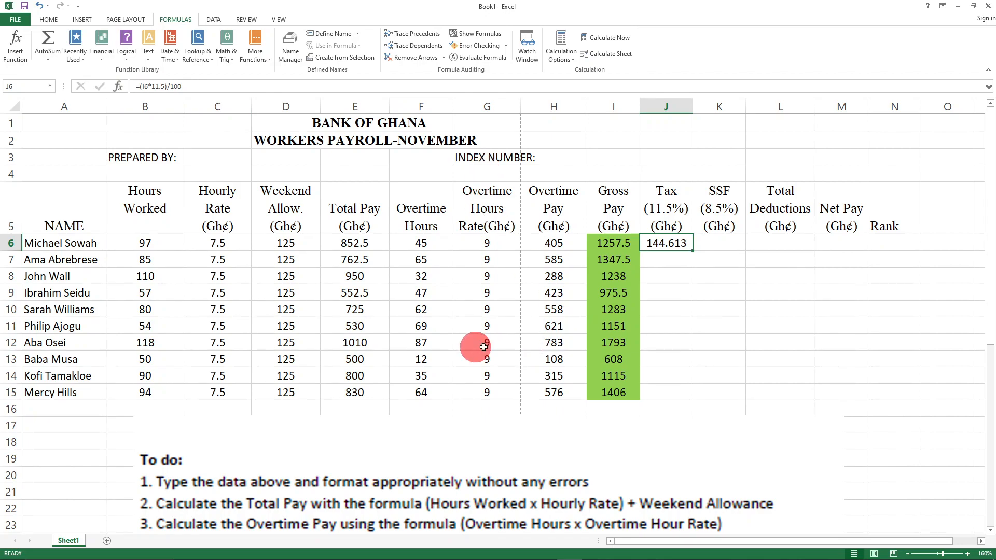
{"action": "left_click", "coordinate": [731, 310]}
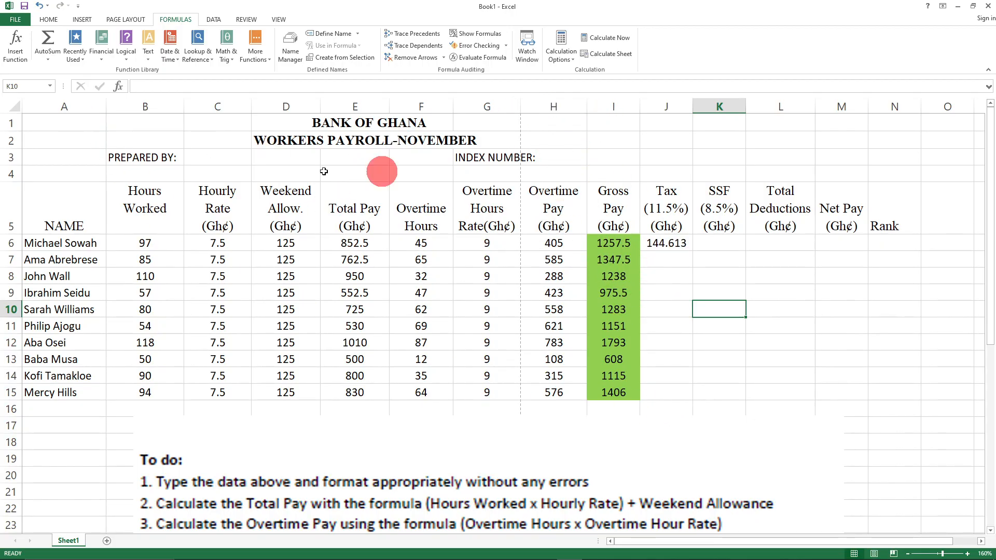
{"action": "left_click", "coordinate": [675, 261]}
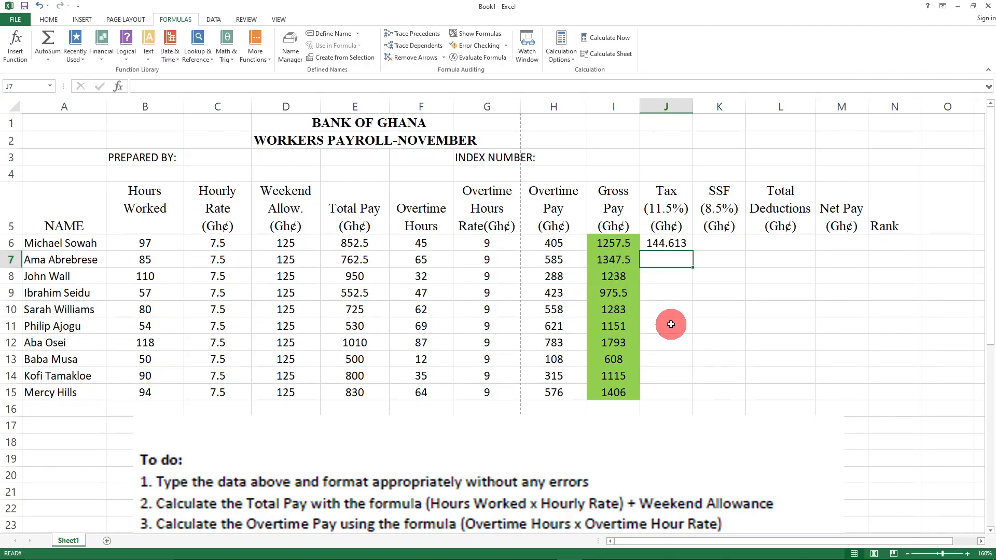
- Set J7's tax to 154.963, first as =(1347.5*11.5)/100, then rewritten as =(I7*11.5)/100
{"action": "type", "text": "=(1347"}
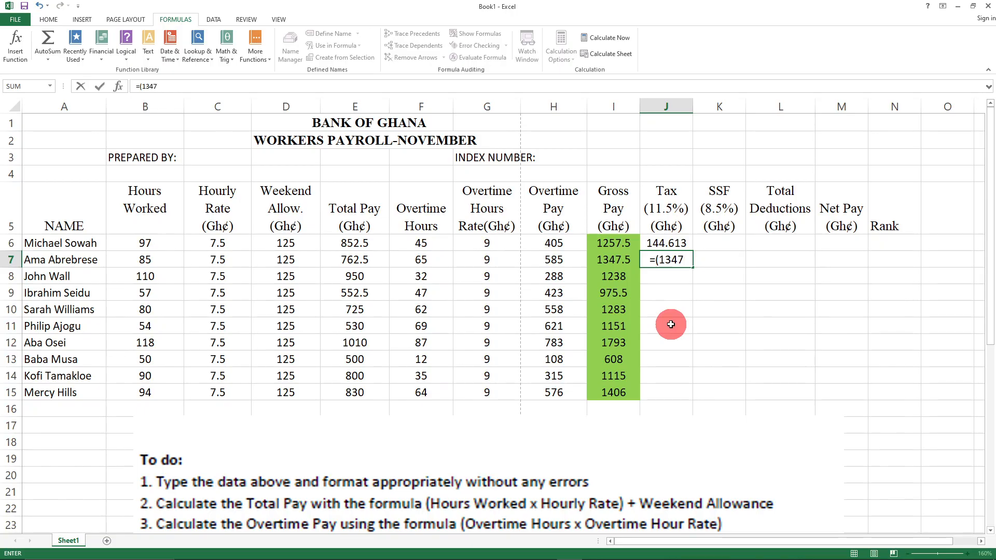
{"action": "type", "text": ".5*1"}
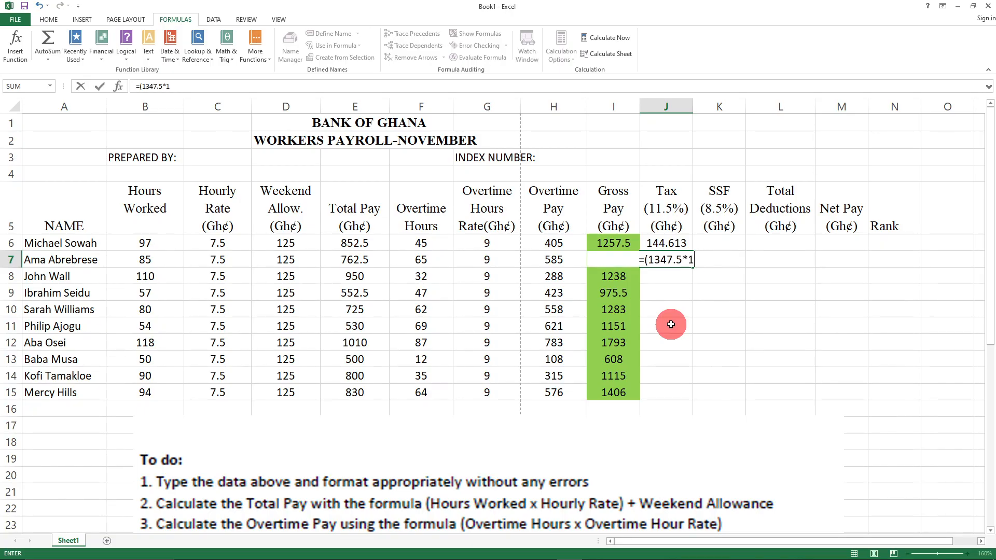
{"action": "type", "text": "1.5)/100"}
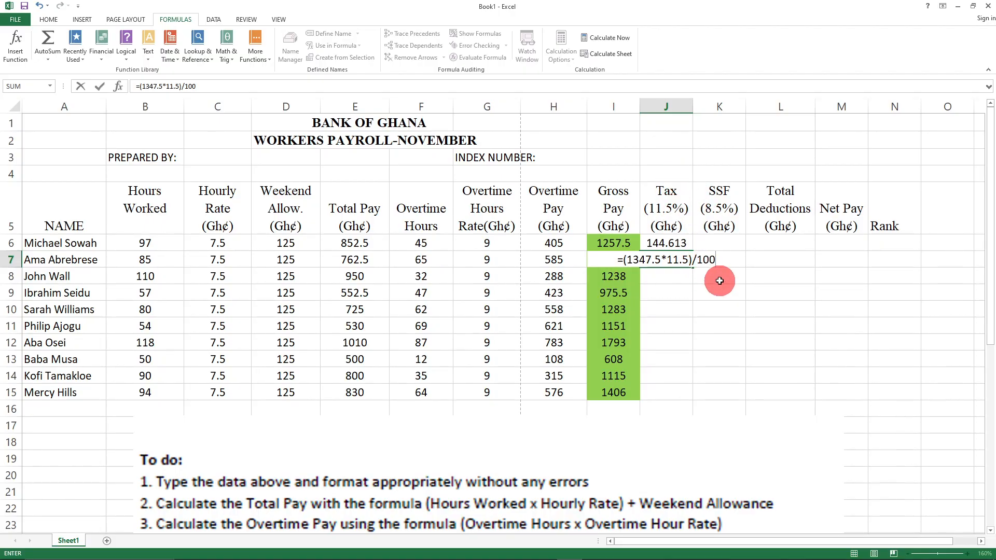
{"action": "key", "text": "Return"}
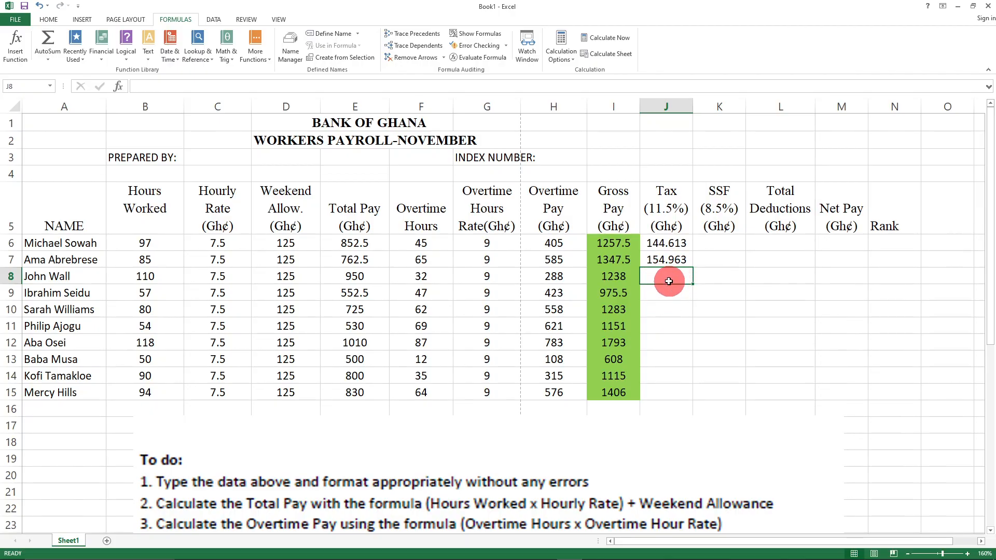
{"action": "left_click", "coordinate": [675, 313]}
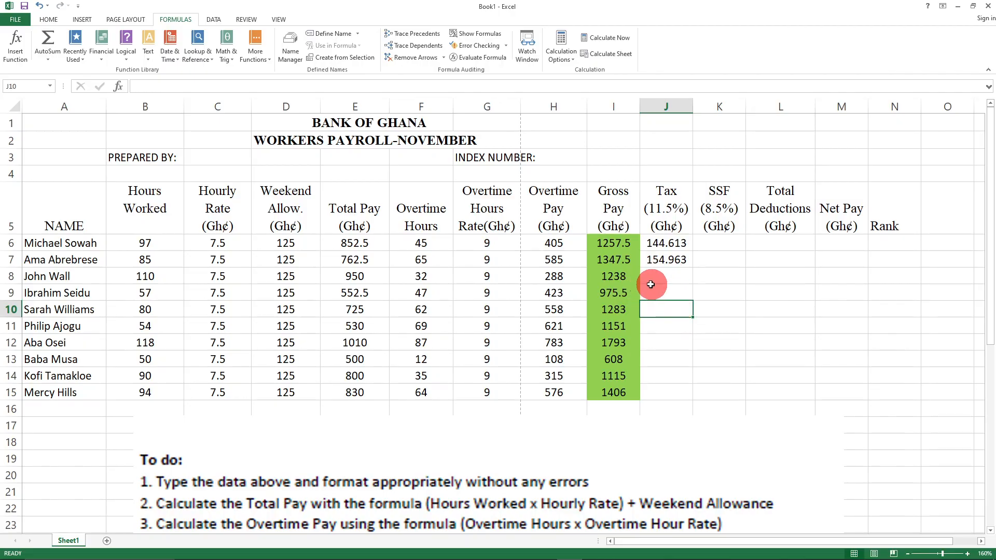
{"action": "left_click", "coordinate": [664, 271]}
{"action": "left_click", "coordinate": [664, 261]}
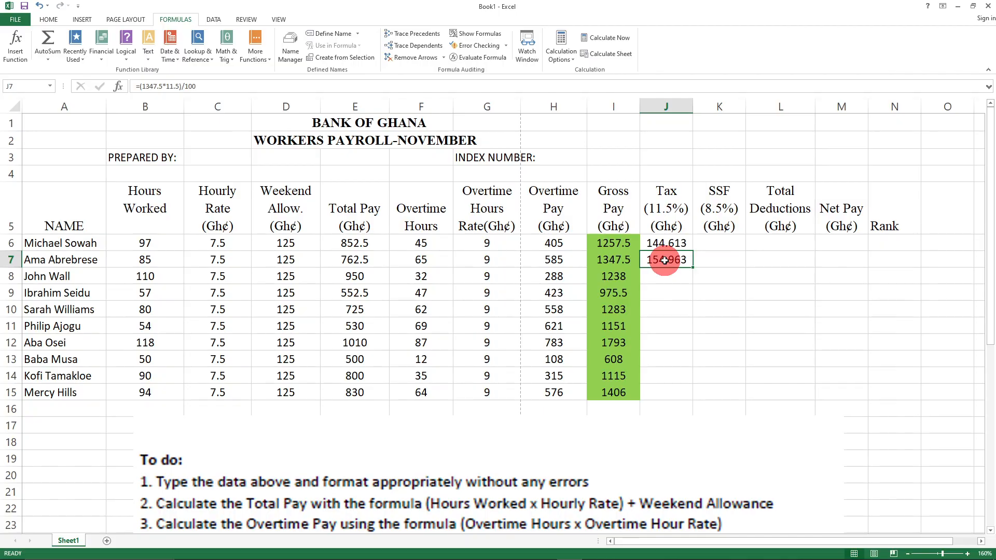
{"action": "type", "text": "=(I"}
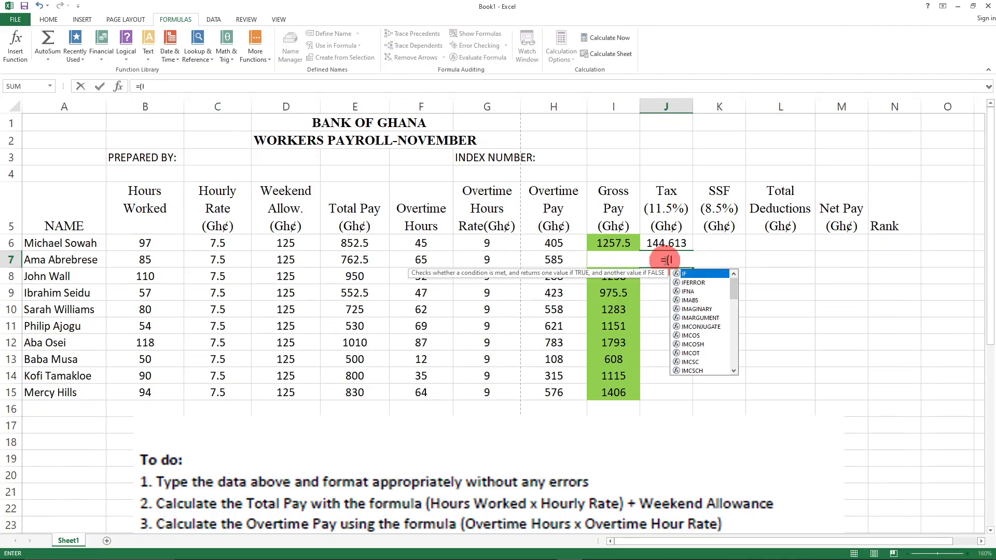
{"action": "type", "text": "7"}
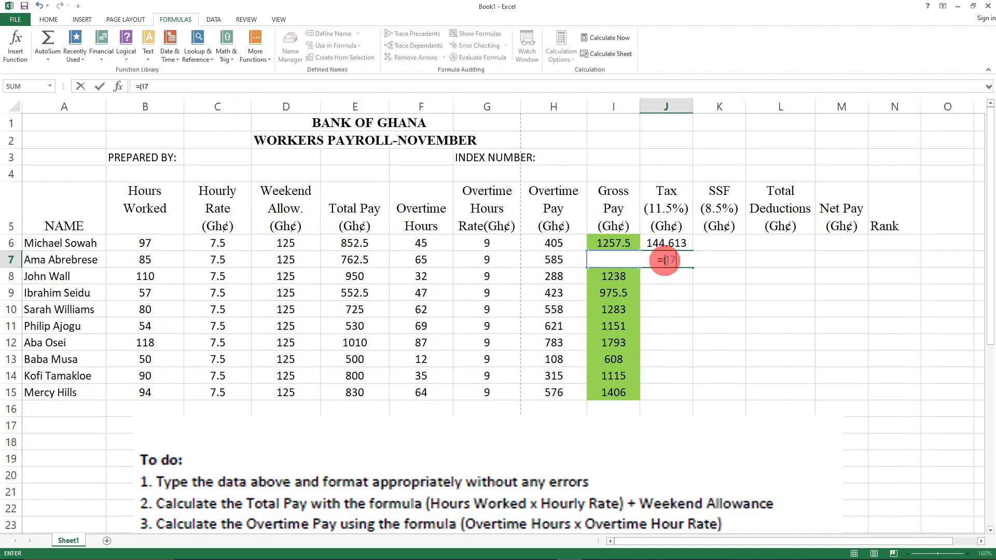
{"action": "type", "text": "*11.5)/100"}
{"action": "key", "text": "Return"}
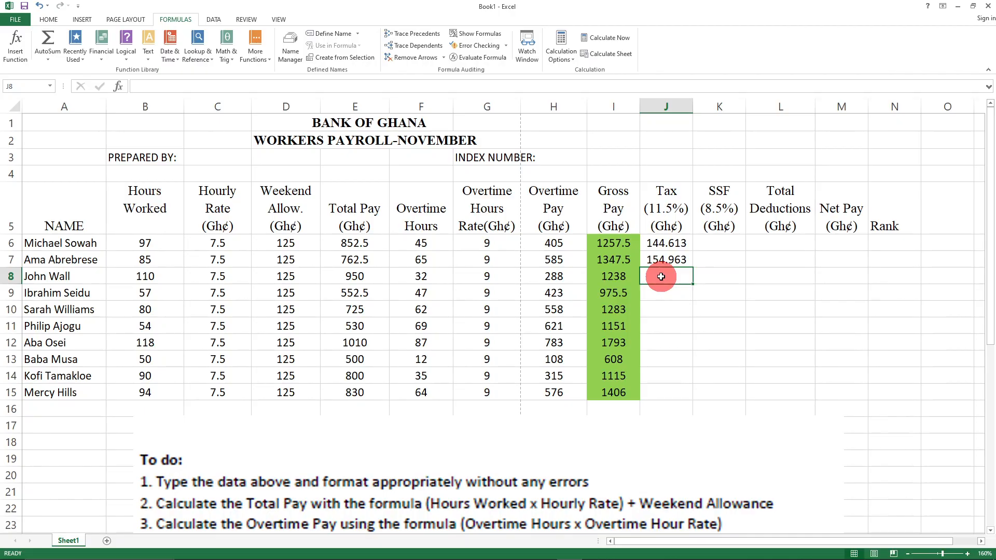
- Enter =(I8*111.5)/100 in J8, giving 1380.37, and check its formula
{"action": "type", "text": "=9"}
{"action": "key", "text": "BackSpace"}
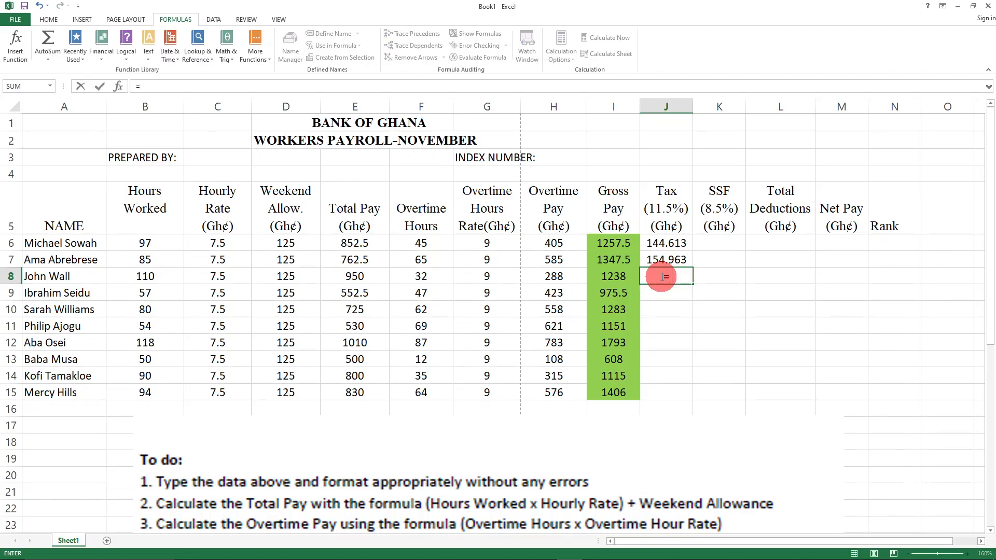
{"action": "type", "text": "("}
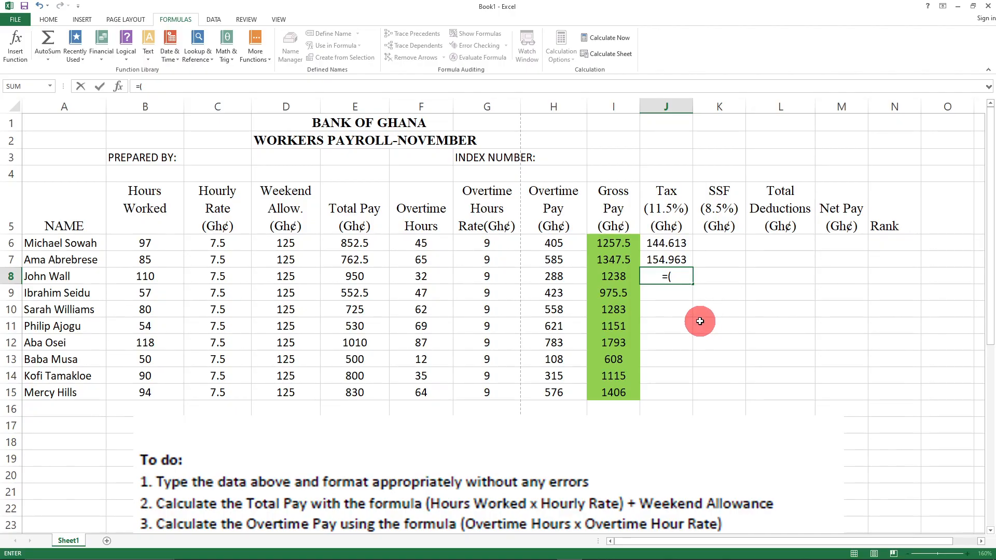
{"action": "type", "text": "I8*100"}
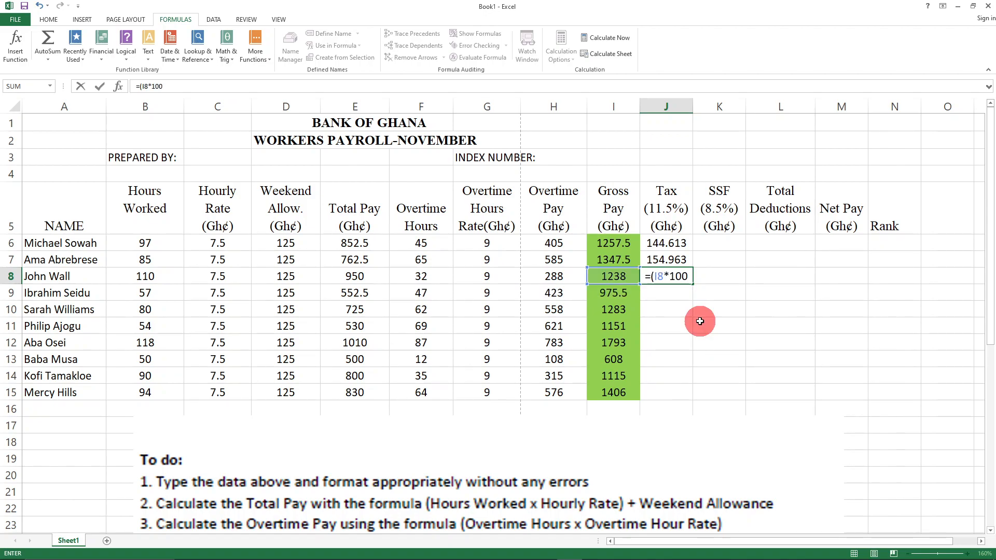
{"action": "key", "text": "BackSpace"}
{"action": "key", "text": "BackSpace"}
{"action": "type", "text": "11.5)"}
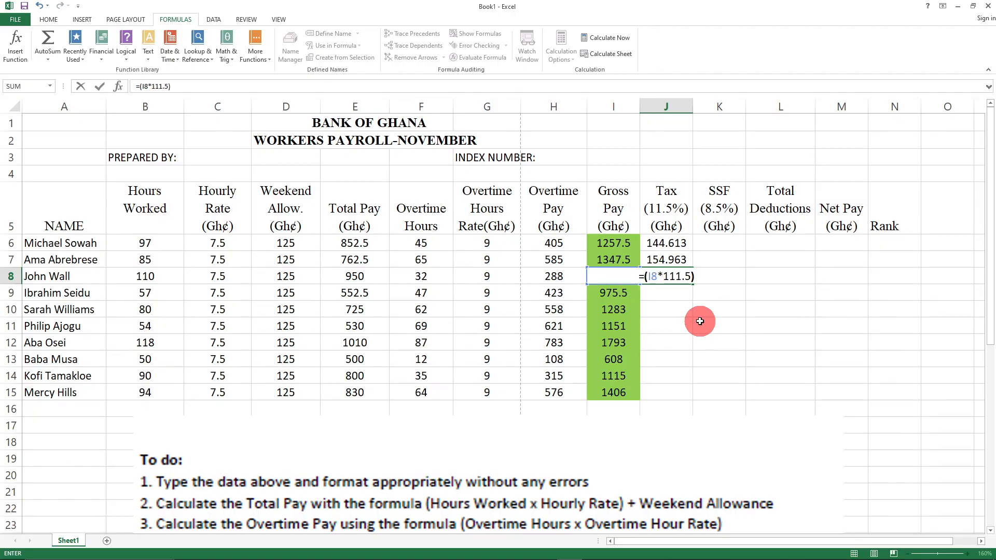
{"action": "type", "text": "/100"}
{"action": "left_click", "coordinate": [703, 326]}
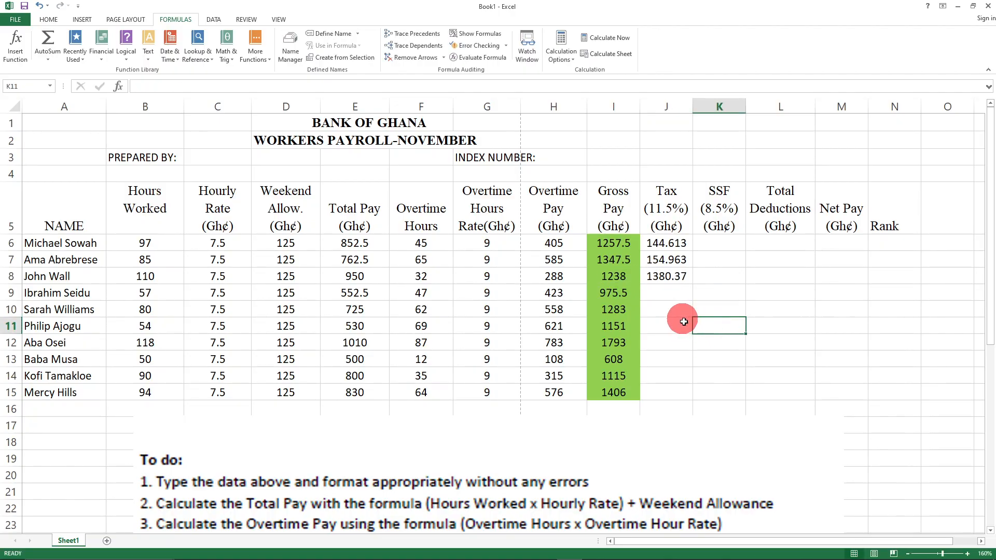
{"action": "left_click", "coordinate": [664, 294]}
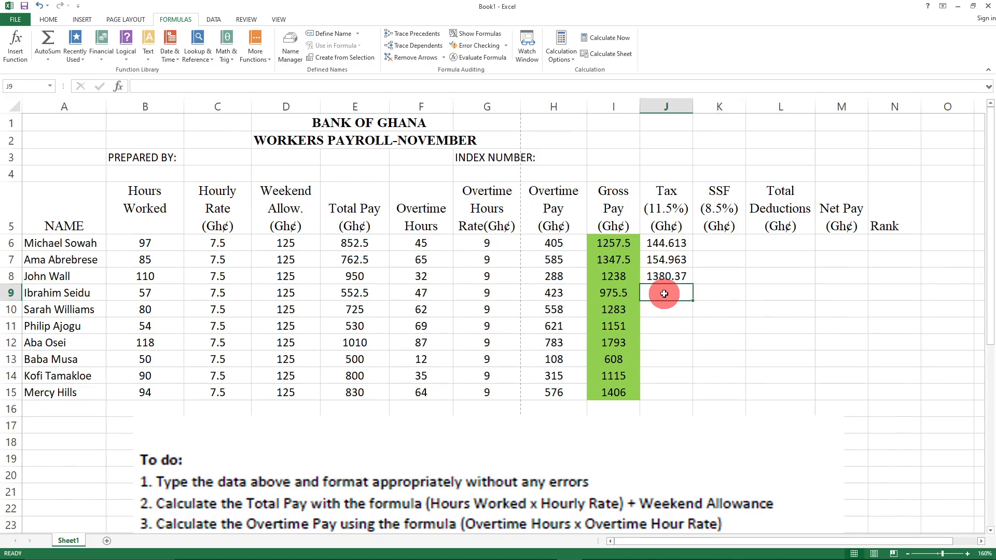
{"action": "left_click", "coordinate": [660, 277]}
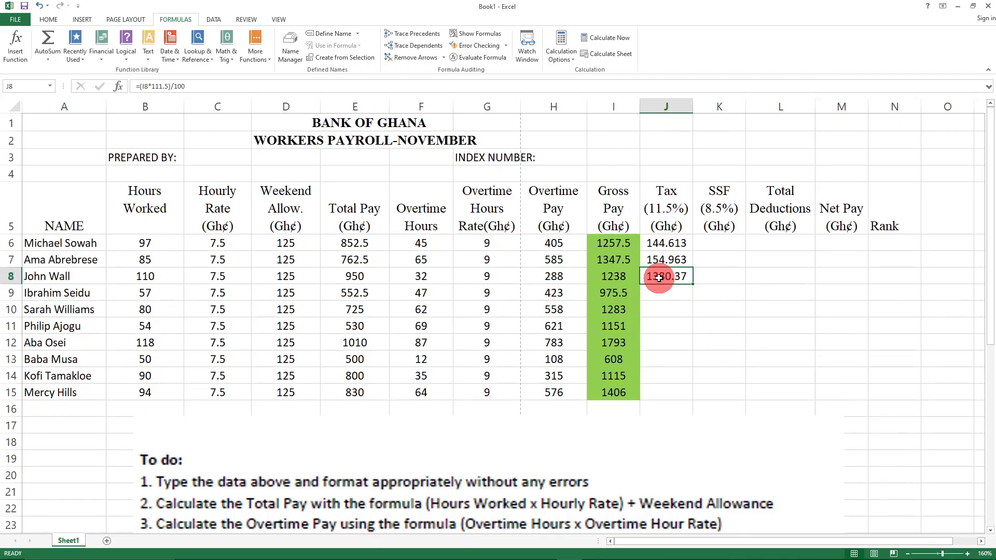
{"action": "left_click", "coordinate": [661, 291]}
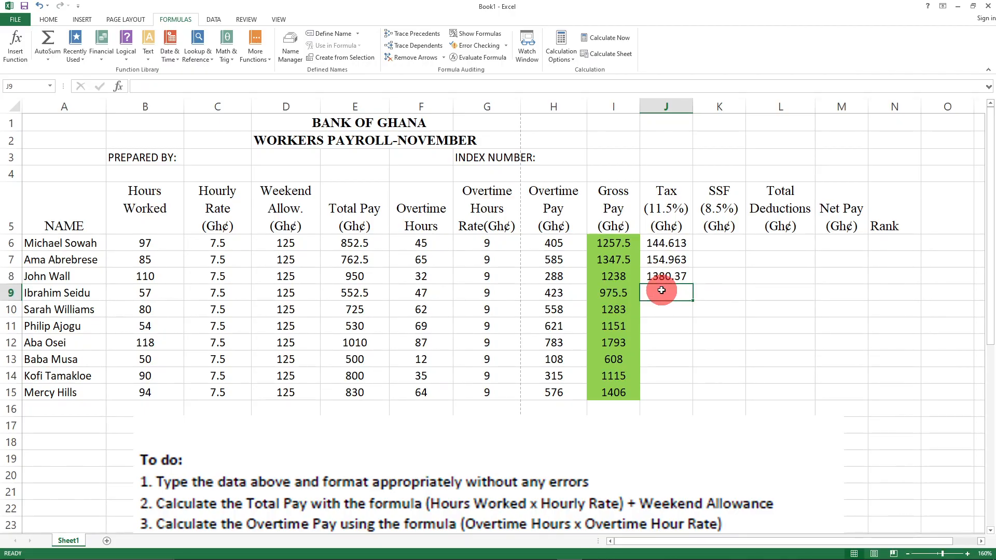
- Enter =(I9*11.5)/100 in J9, giving a tax of 112.183
{"action": "type", "text": "=("}
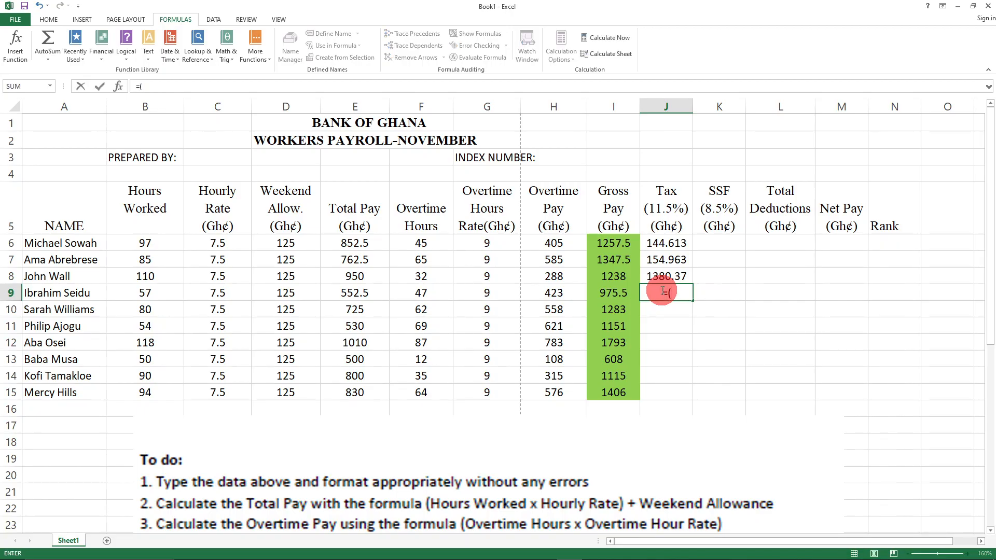
{"action": "type", "text": "I"}
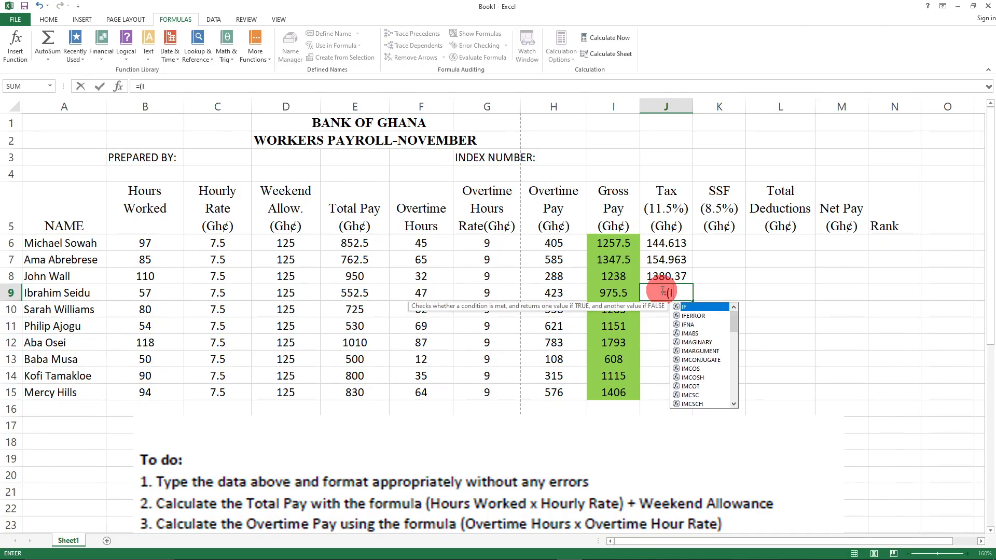
{"action": "type", "text": "9*11.5"}
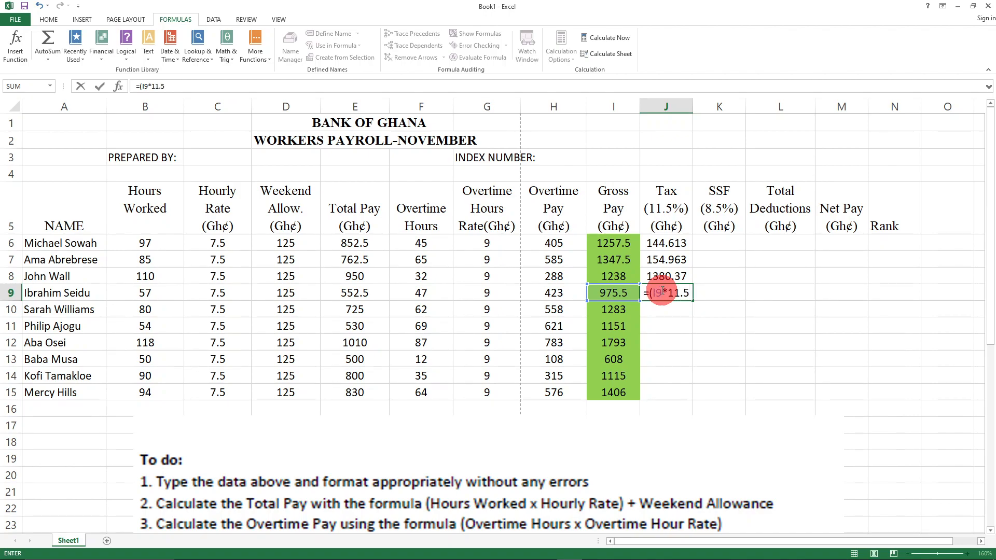
{"action": "type", "text": ")"}
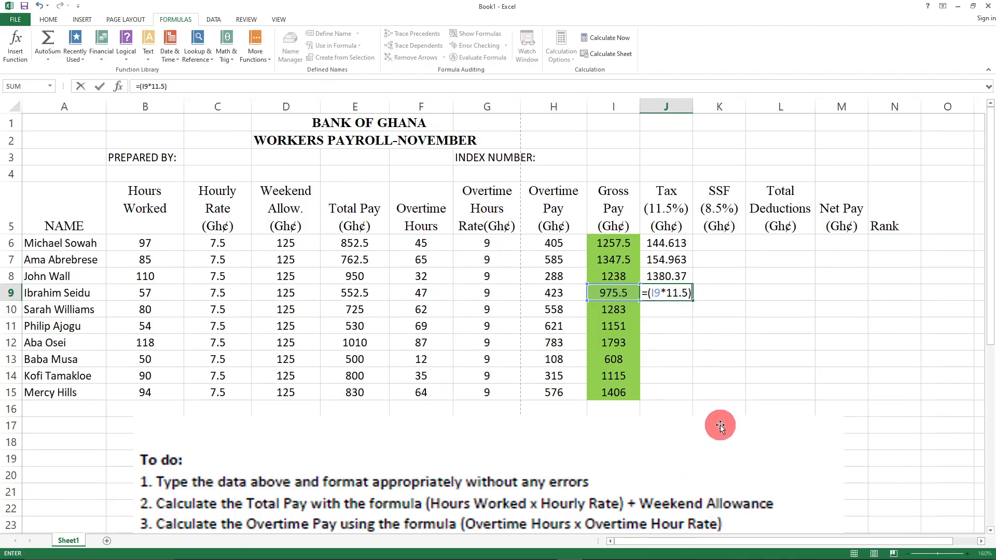
{"action": "type", "text": "/100"}
{"action": "key", "text": "Return"}
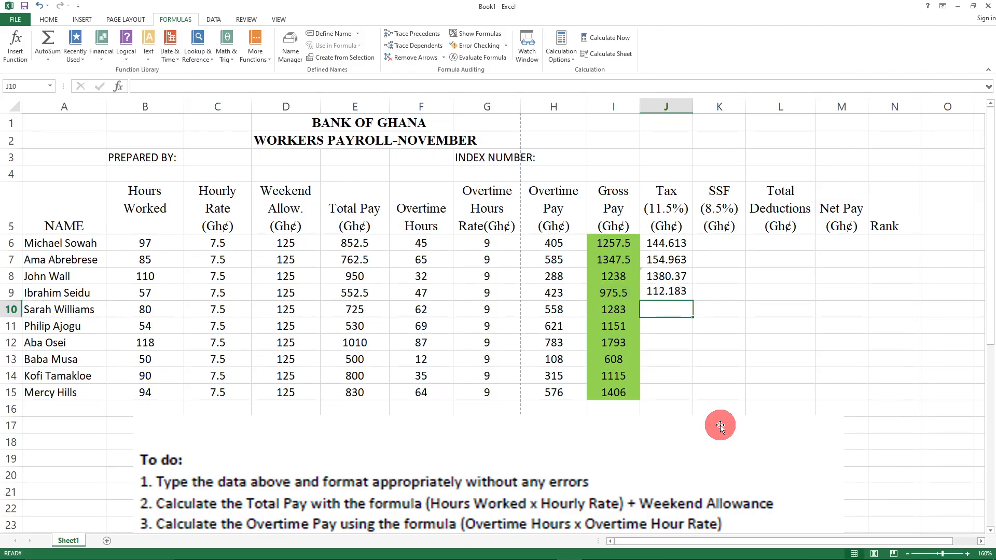
{"action": "left_click", "coordinate": [736, 340]}
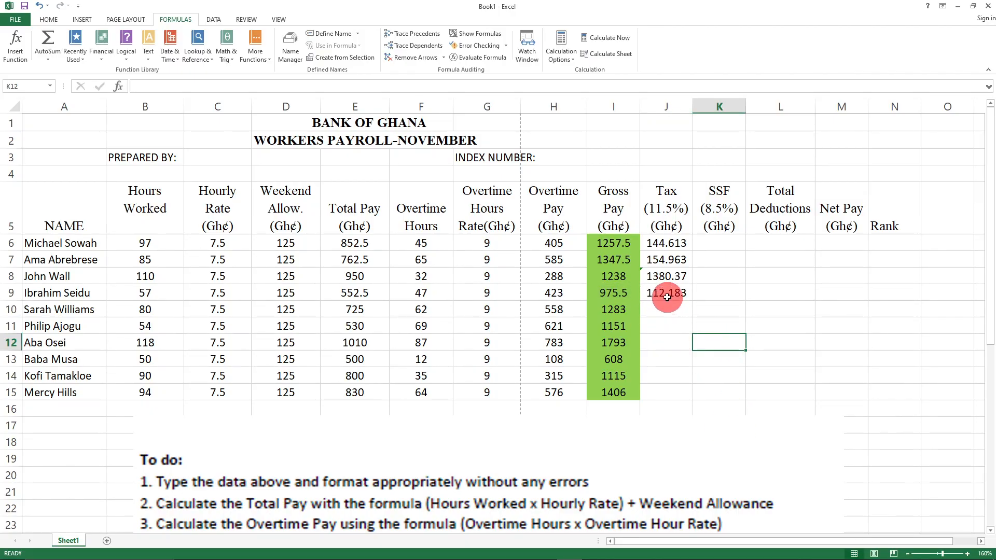
{"action": "left_click", "coordinate": [662, 295]}
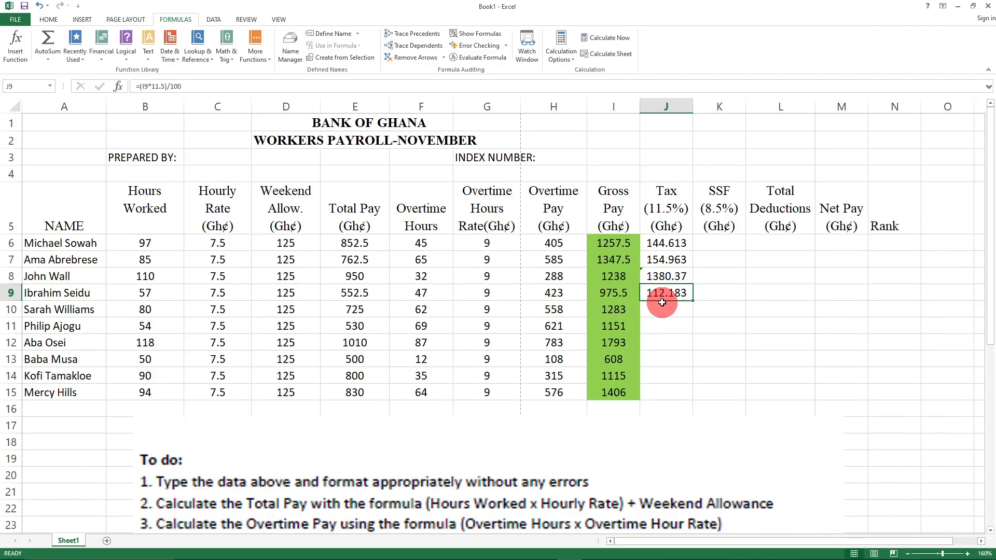
- Enter =(I10*11.5)/100 in J10, giving a tax of 147.545
{"action": "left_click", "coordinate": [664, 309]}
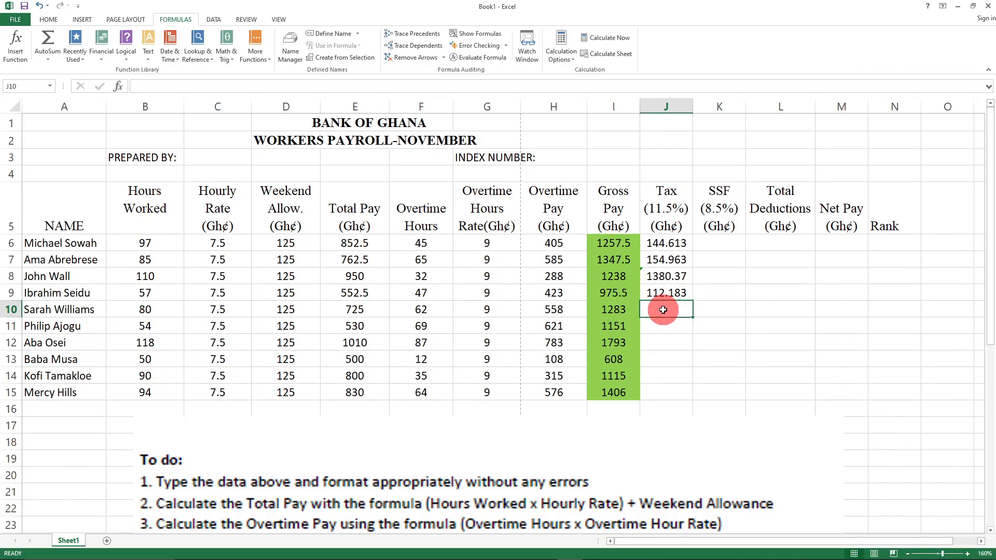
{"action": "type", "text": "="}
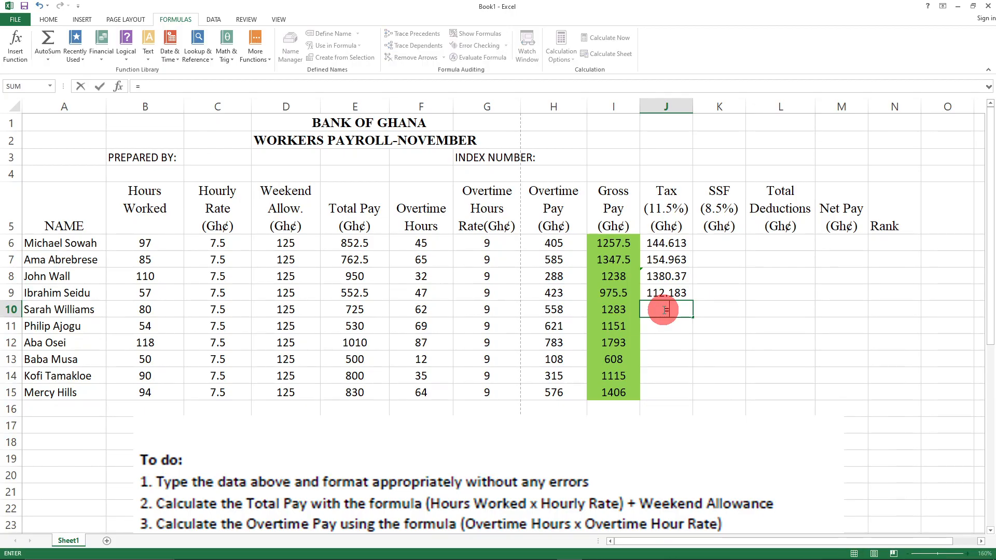
{"action": "type", "text": "("}
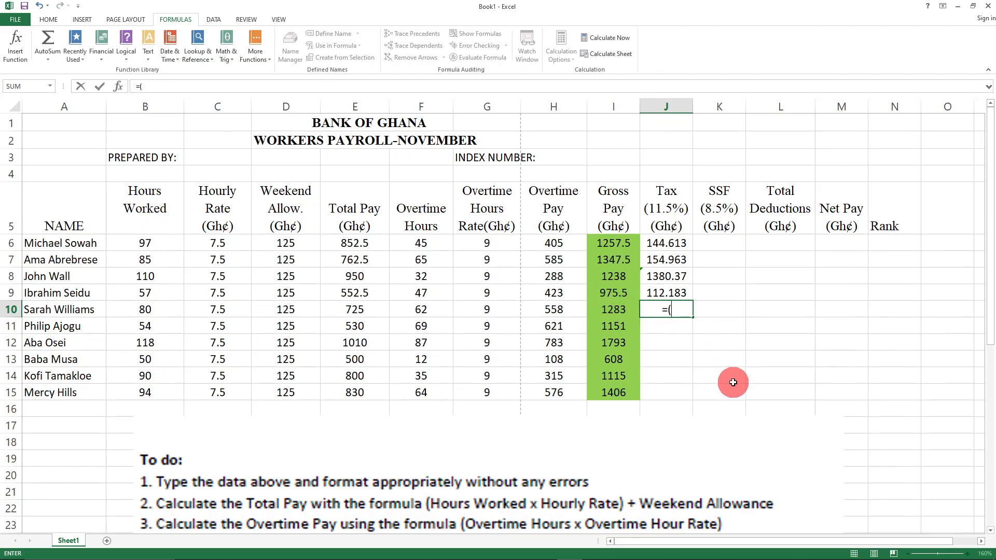
{"action": "type", "text": "I1"}
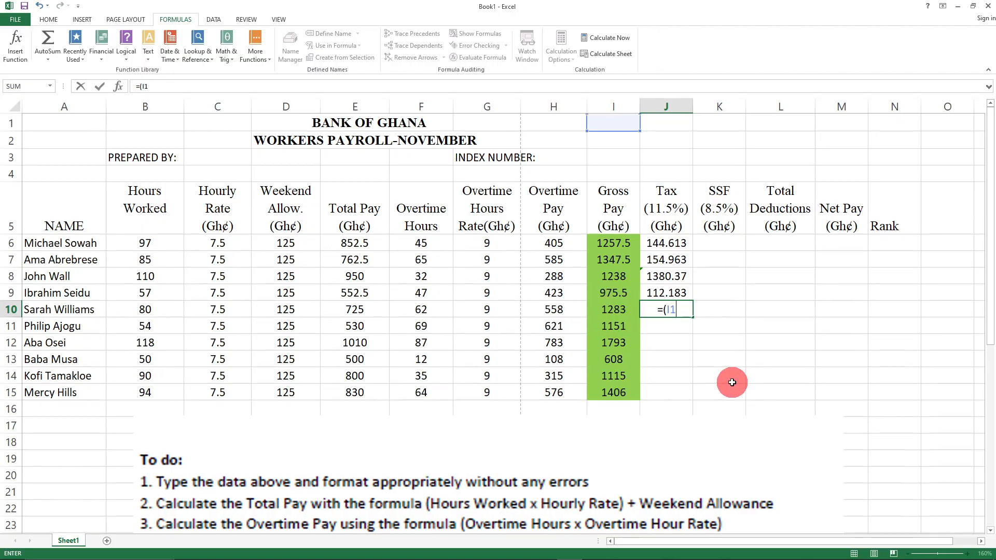
{"action": "type", "text": "0*11"}
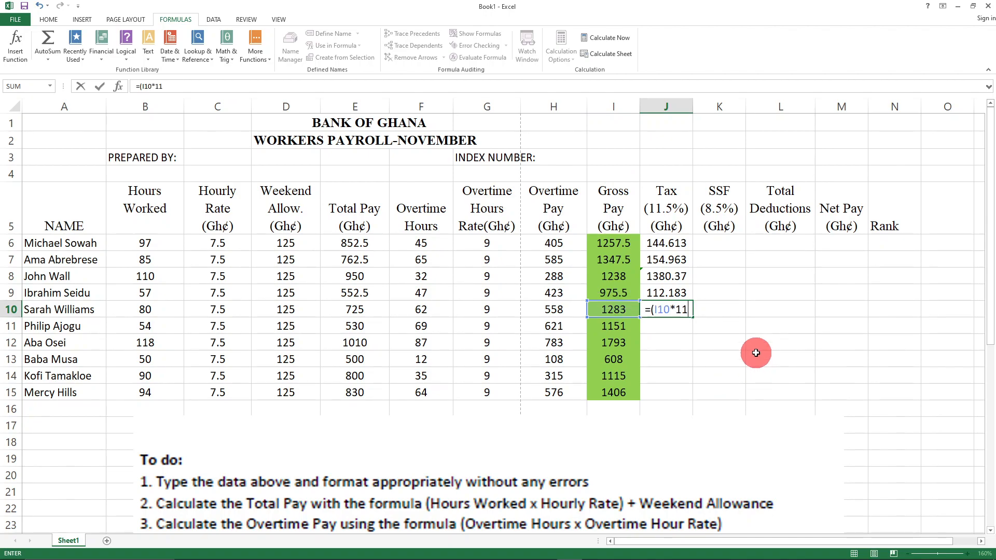
{"action": "type", "text": ".5)"}
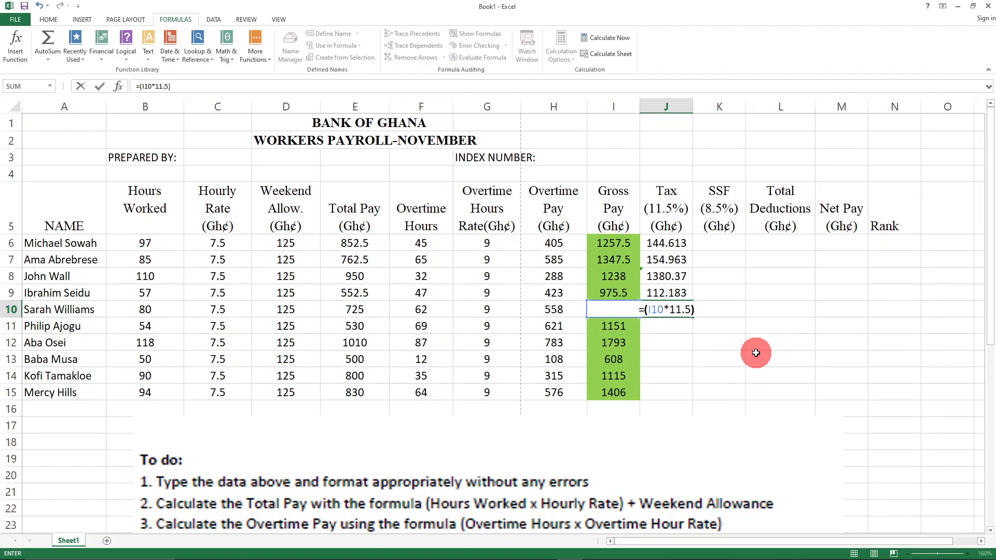
{"action": "type", "text": "/100"}
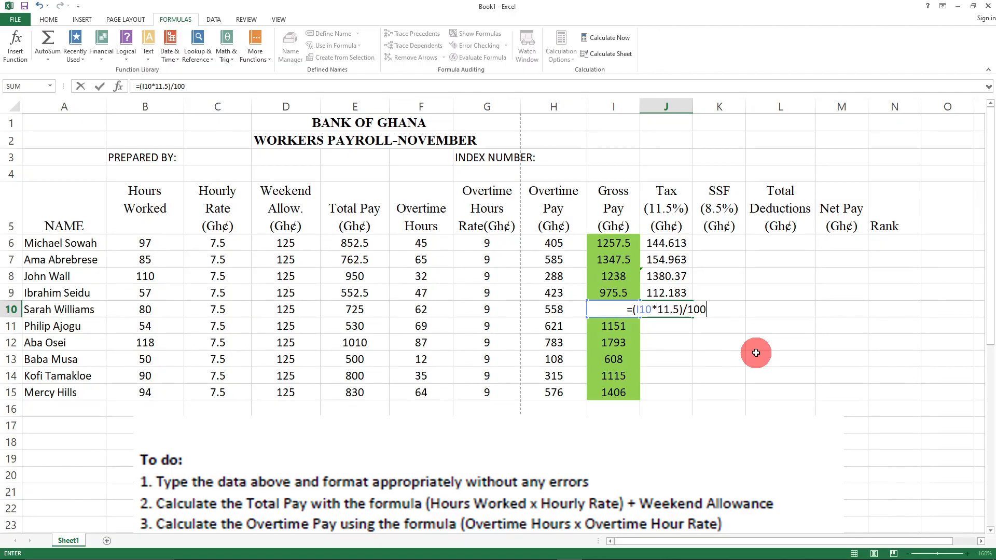
{"action": "left_click", "coordinate": [728, 374]}
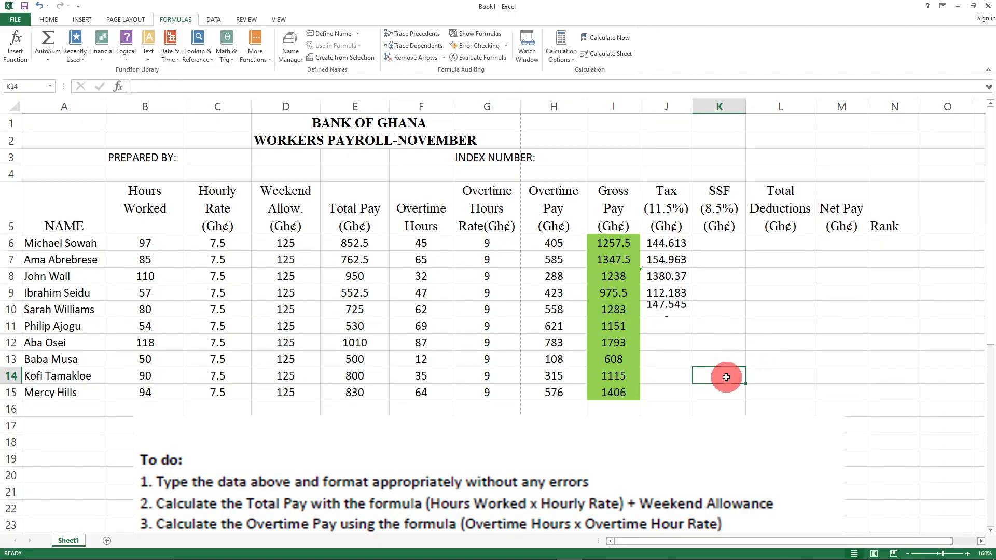
{"action": "left_click", "coordinate": [661, 325]}
- Enter =(I11*11.5)/100 in J11 for 132.365, then check the J10 and J11 formulas
{"action": "type", "text": "=("}
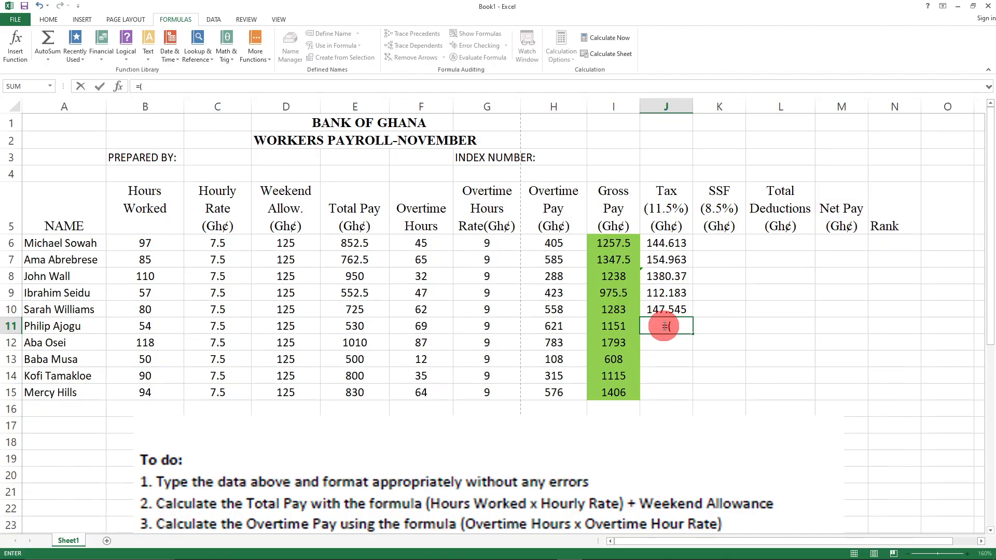
{"action": "type", "text": "I"}
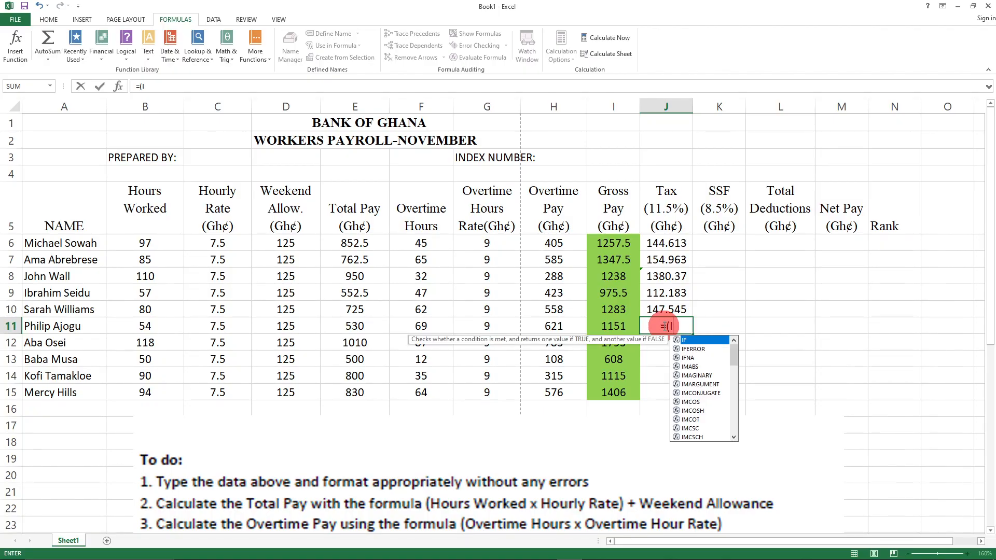
{"action": "type", "text": "11"}
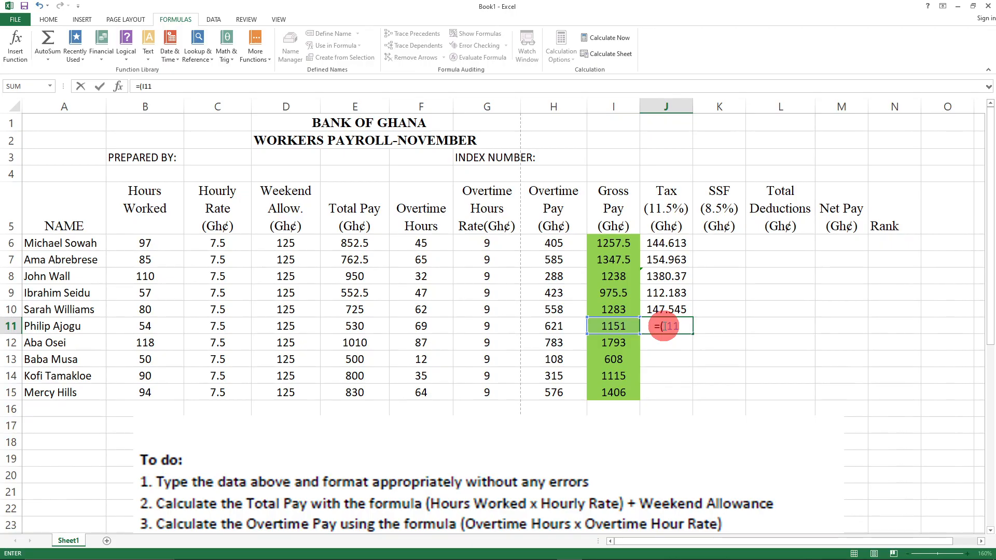
{"action": "type", "text": "*"}
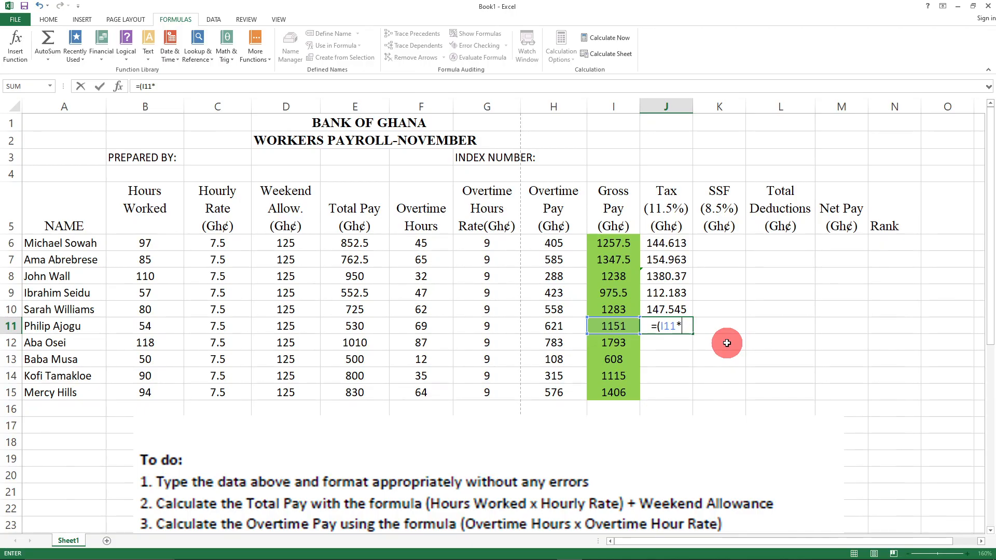
{"action": "type", "text": "11.5)/100"}
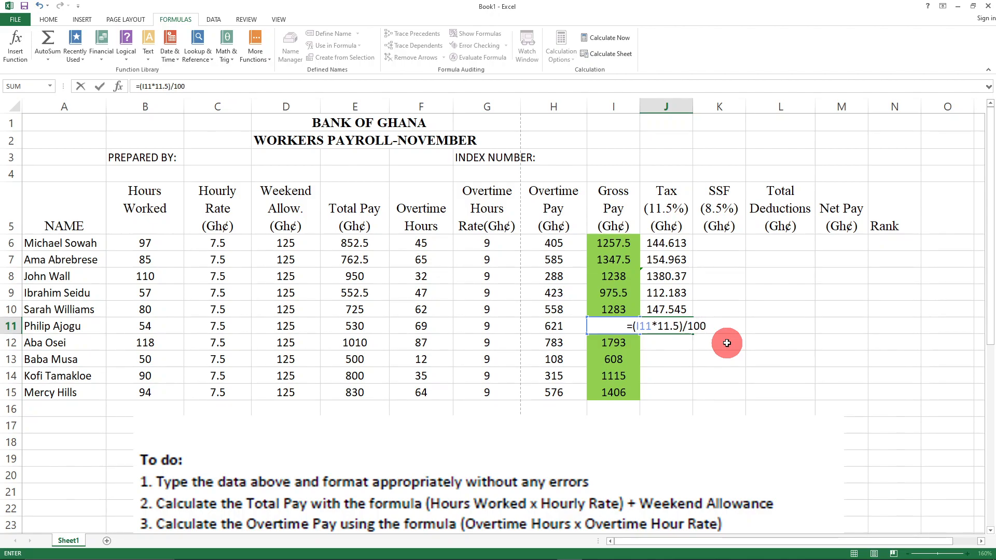
{"action": "key", "text": "Return"}
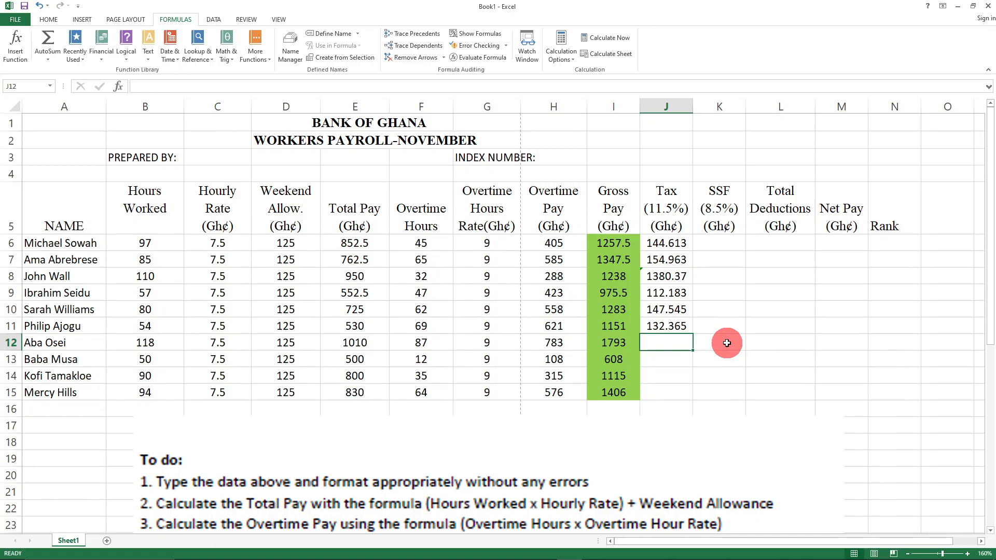
{"action": "left_click", "coordinate": [666, 310]}
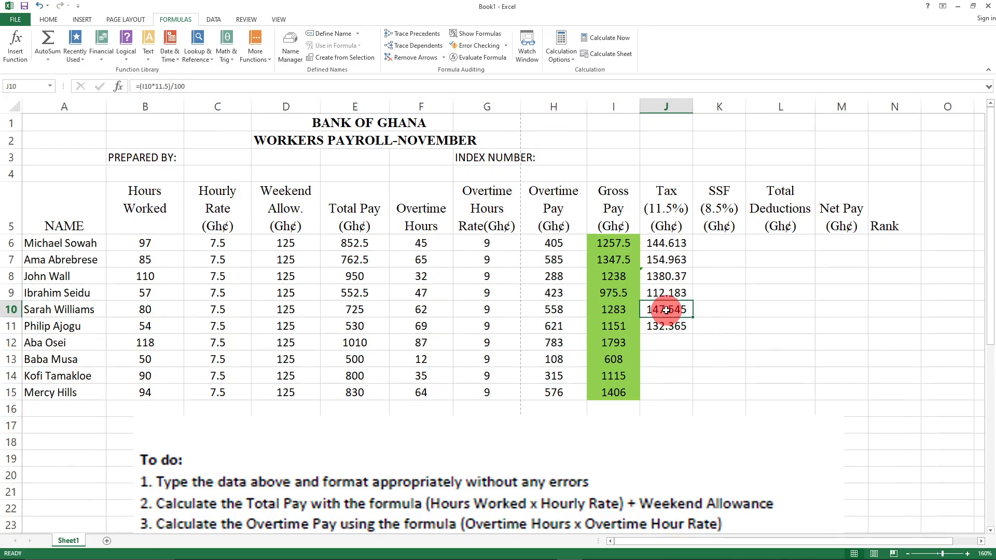
{"action": "left_click", "coordinate": [670, 328]}
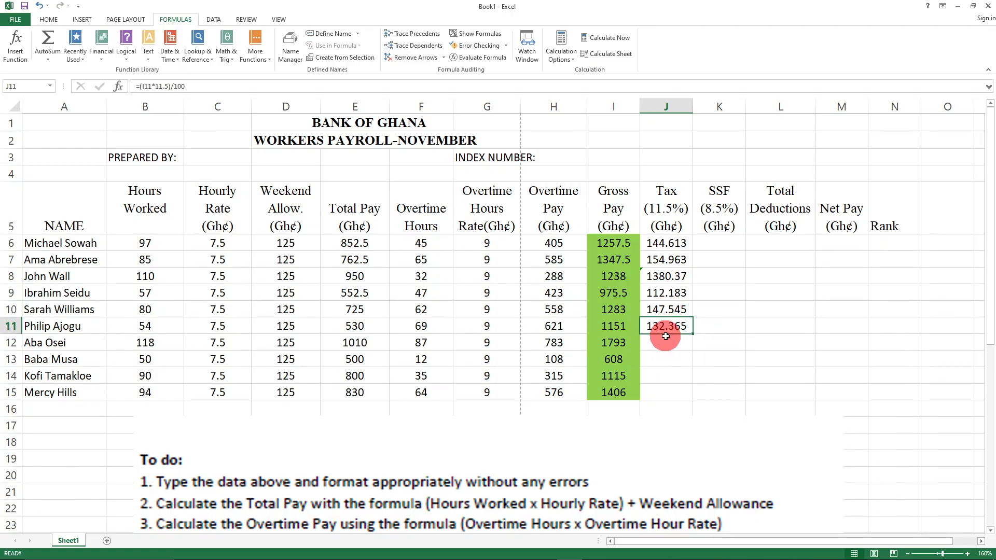
{"action": "left_click", "coordinate": [658, 344]}
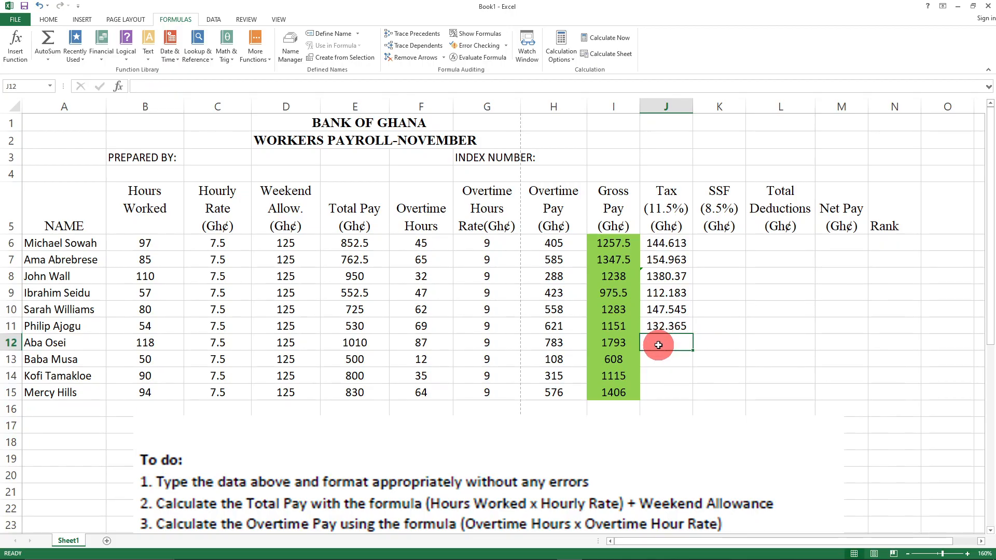
- Enter the 11.5% tax formulas in J12 and J13, giving 206.195 and 69.92
{"action": "type", "text": "=("}
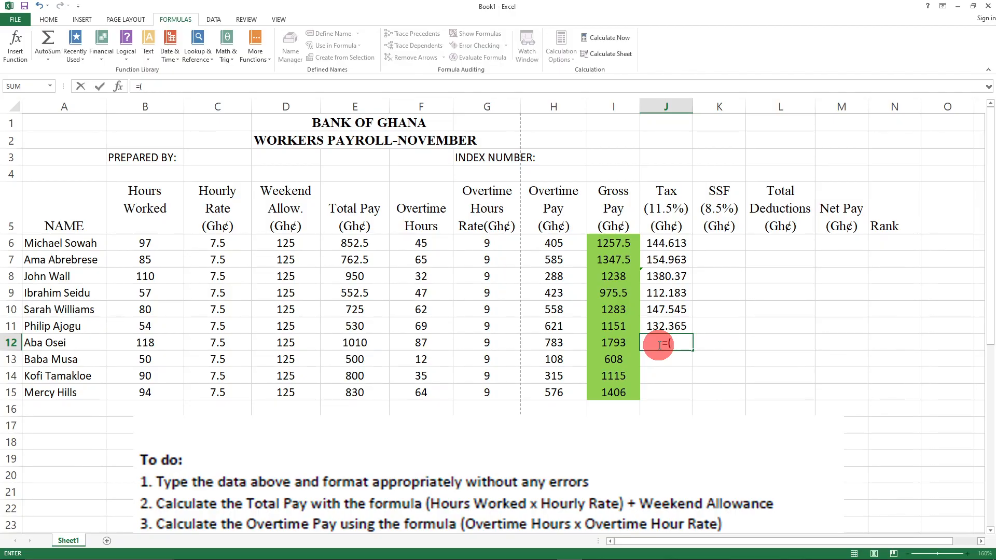
{"action": "type", "text": "I12*11"}
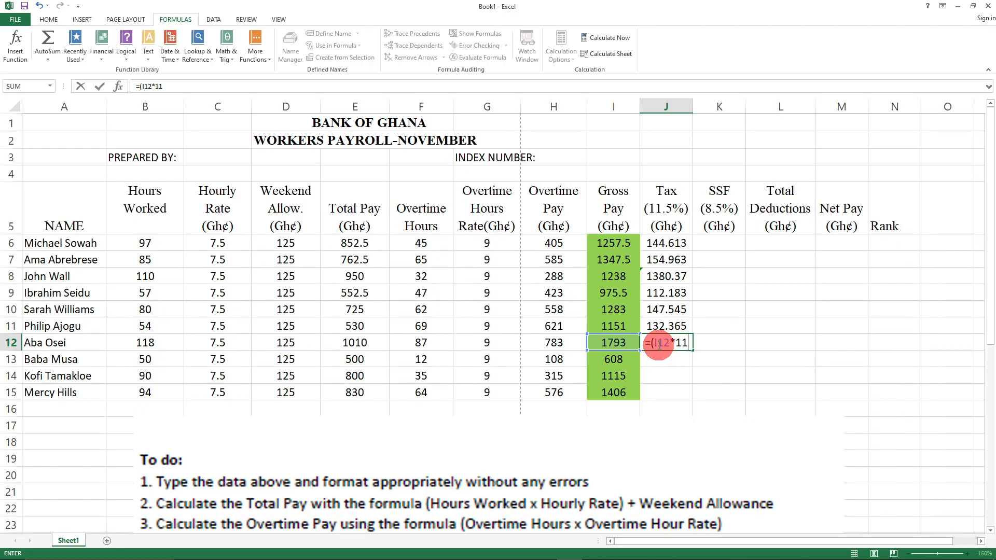
{"action": "type", "text": ".5"}
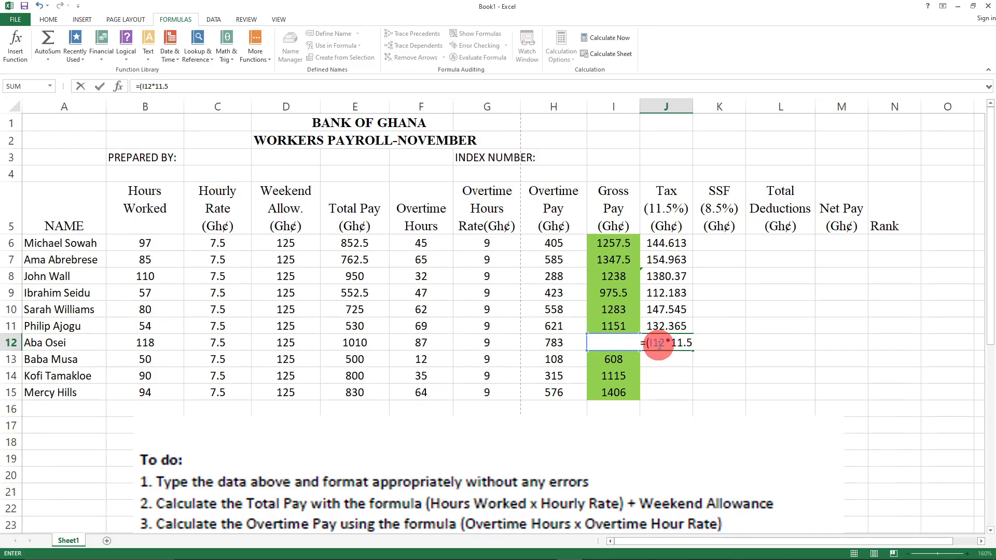
{"action": "type", "text": ")/100"}
{"action": "key", "text": "Return"}
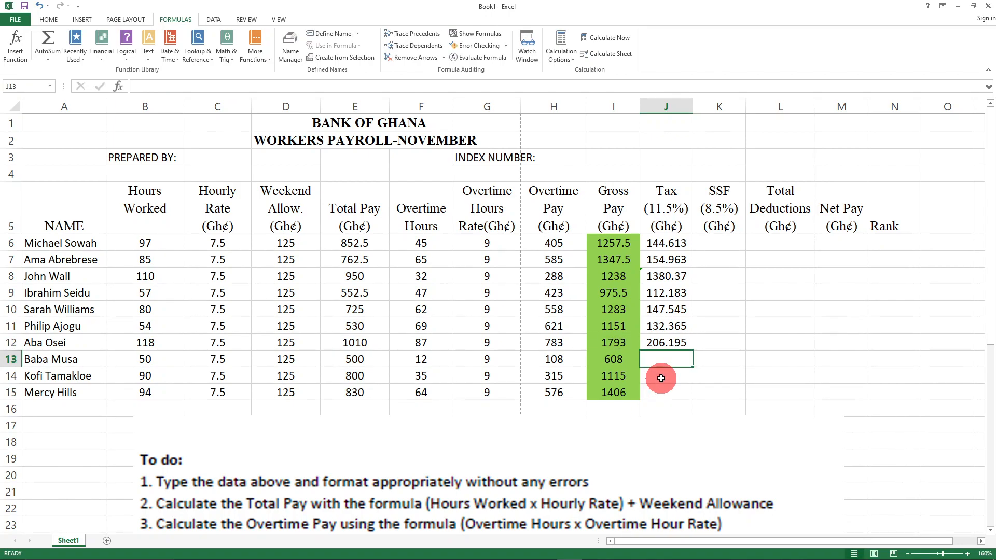
{"action": "type", "text": "=("}
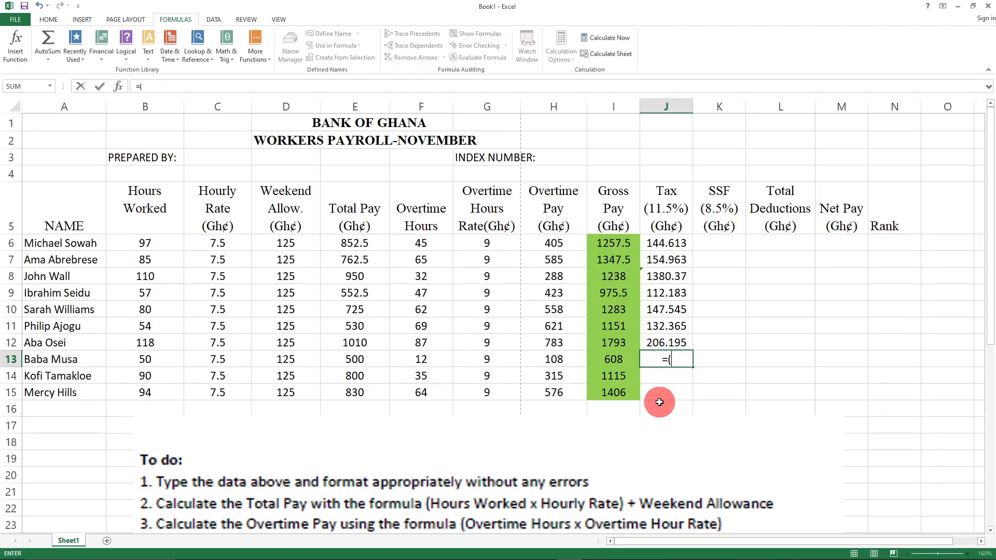
{"action": "type", "text": "I"}
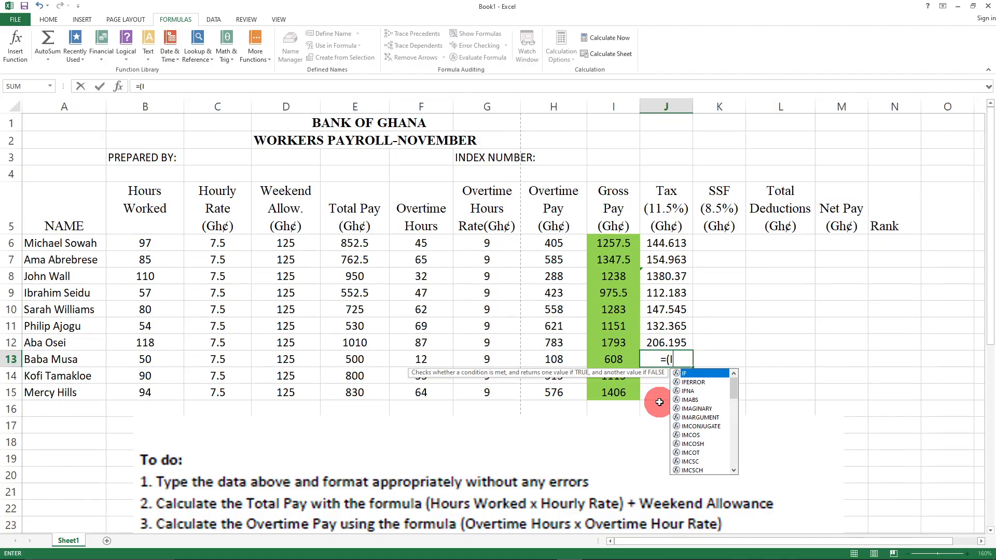
{"action": "type", "text": "13"}
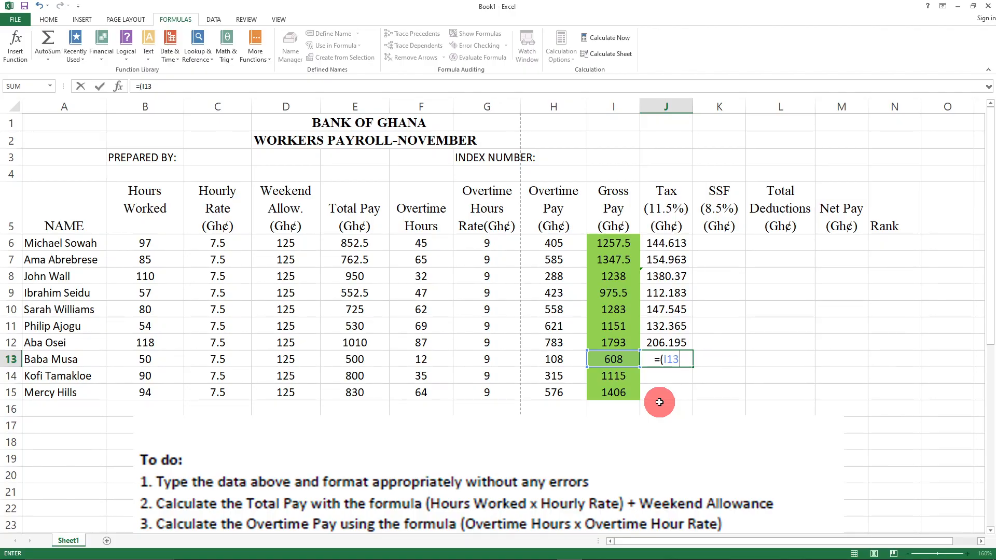
{"action": "type", "text": "*11.5)"}
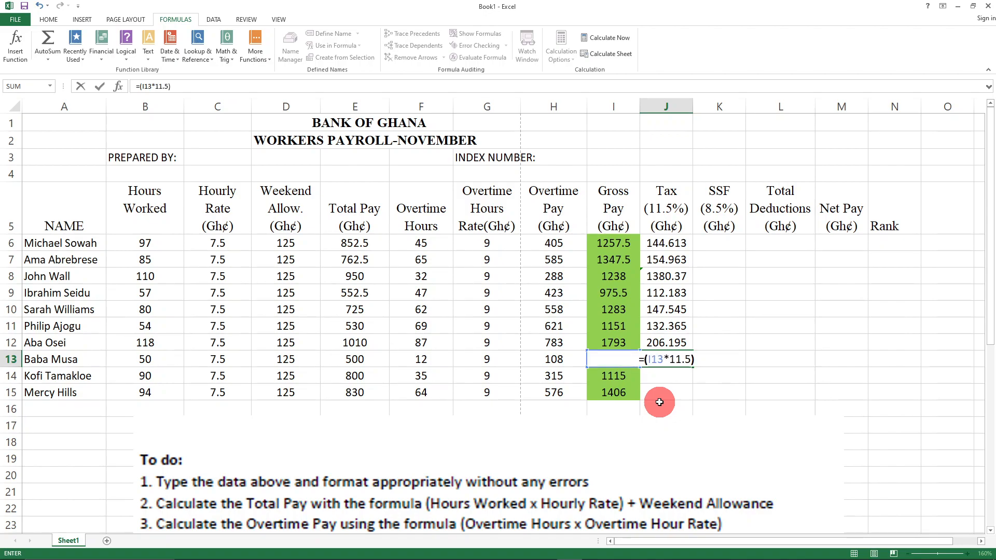
{"action": "type", "text": "/100"}
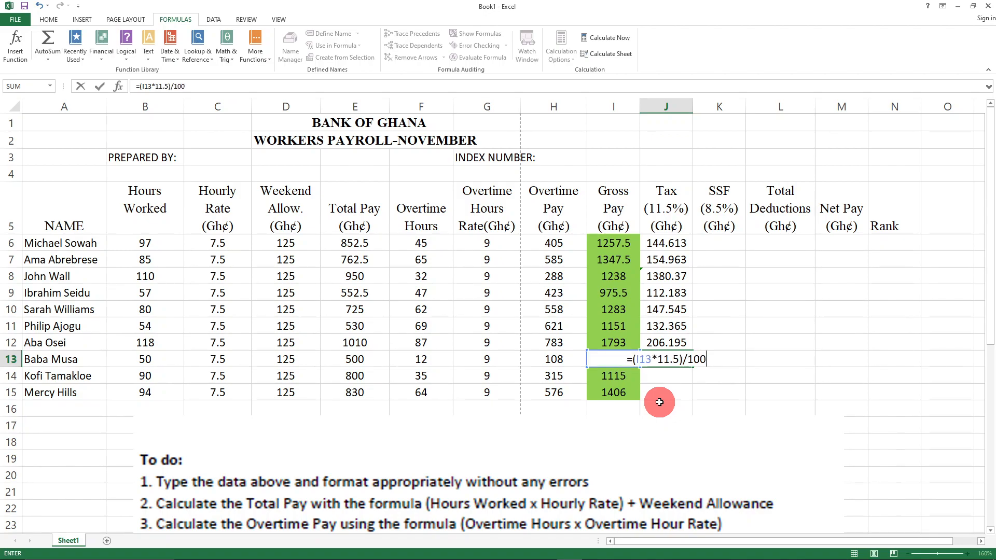
{"action": "key", "text": "Return"}
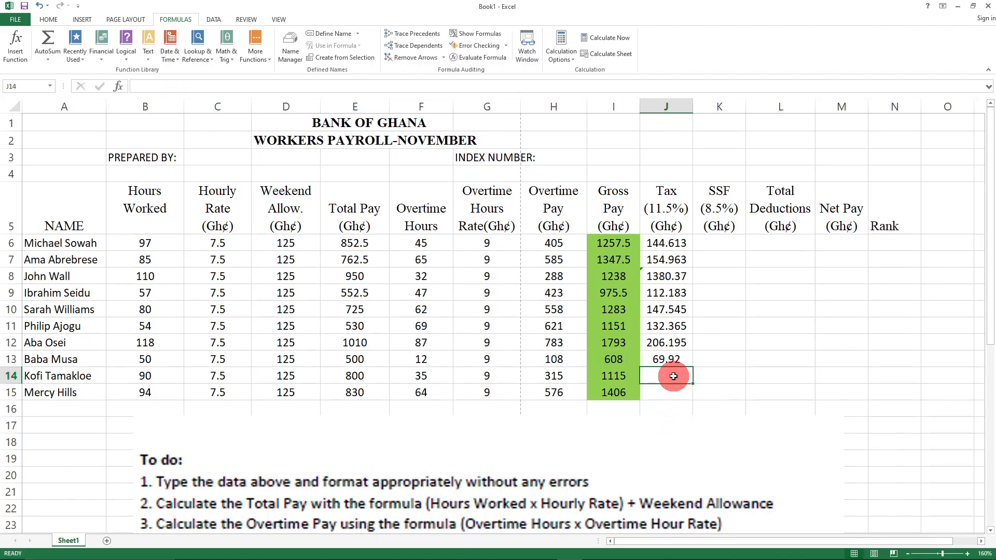
- Enter the tax formulas in J14 and J15, giving 128.225 and 161.69
{"action": "type", "text": "=("}
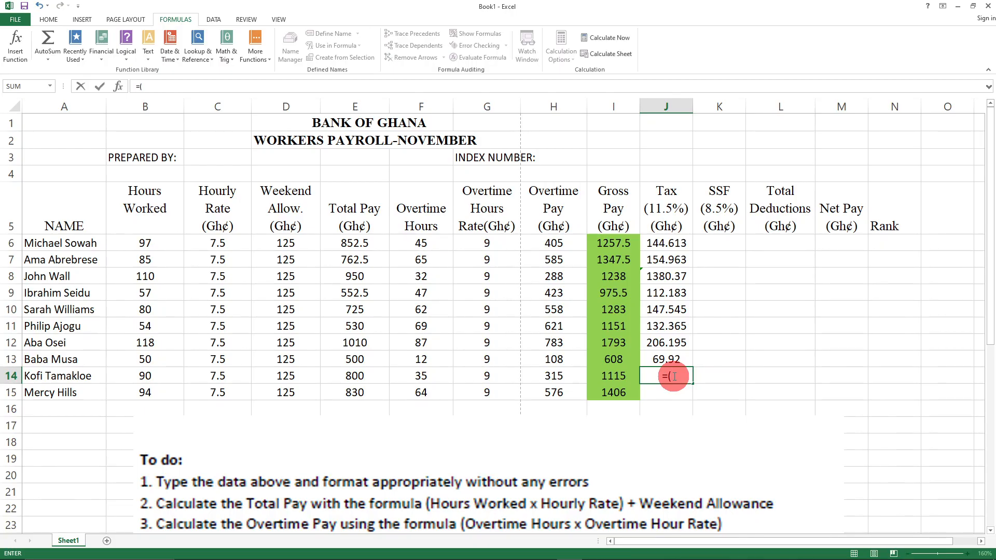
{"action": "type", "text": "I"}
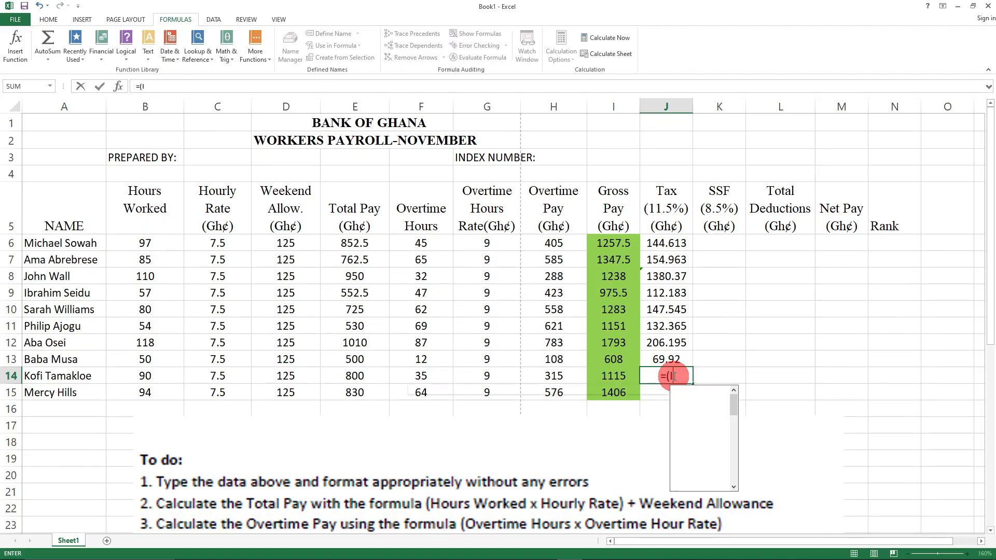
{"action": "type", "text": "14*11"}
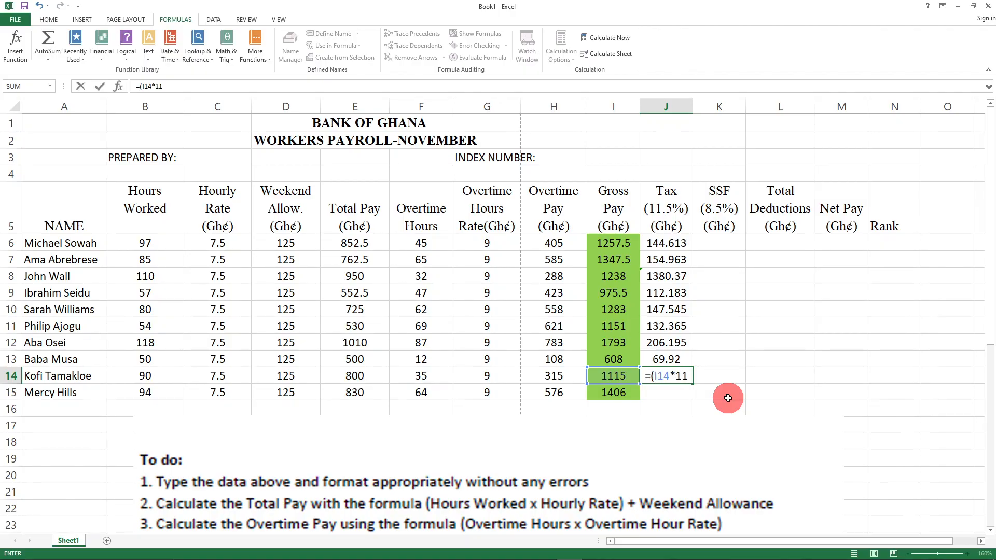
{"action": "type", "text": ".5"}
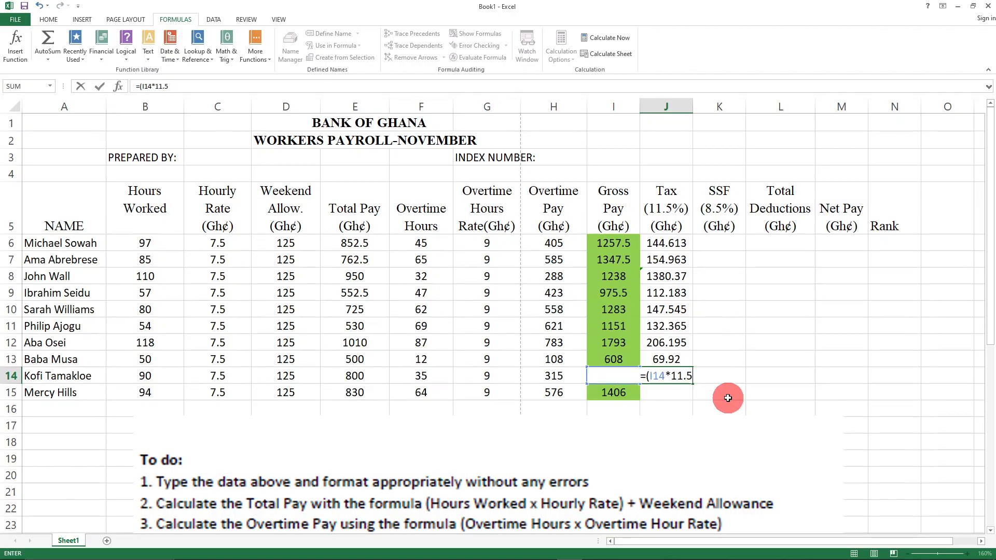
{"action": "type", "text": ")/100"}
{"action": "key", "text": "Return"}
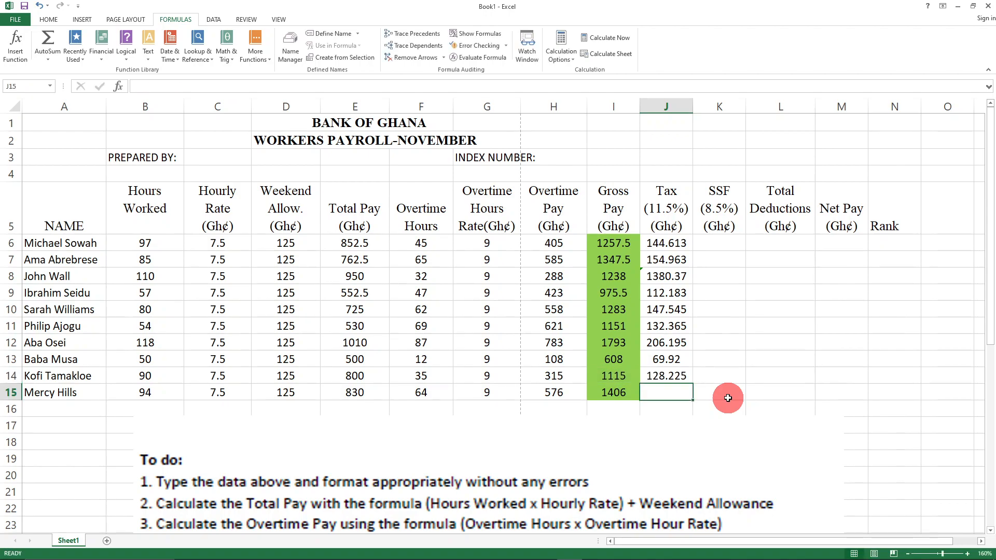
{"action": "type", "text": "=("}
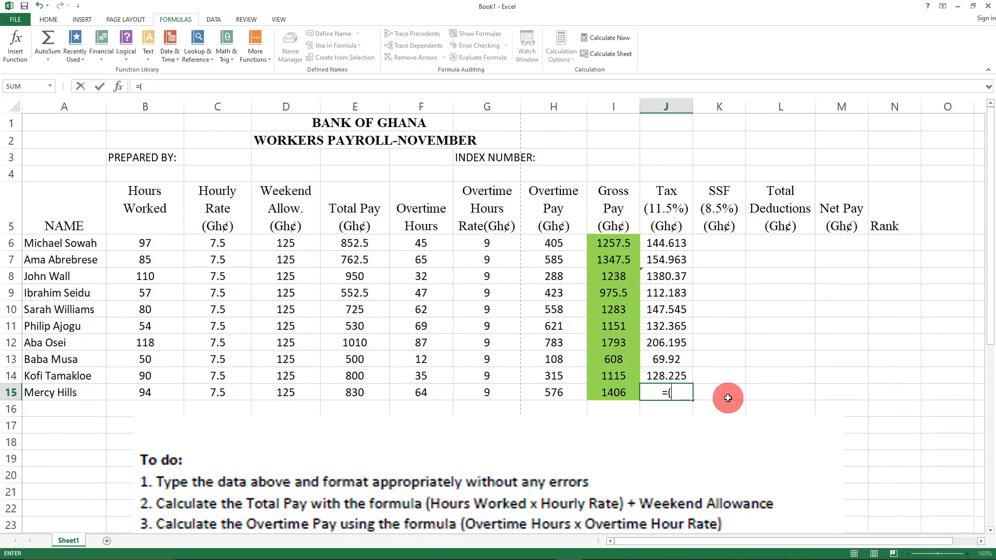
{"action": "type", "text": "I"}
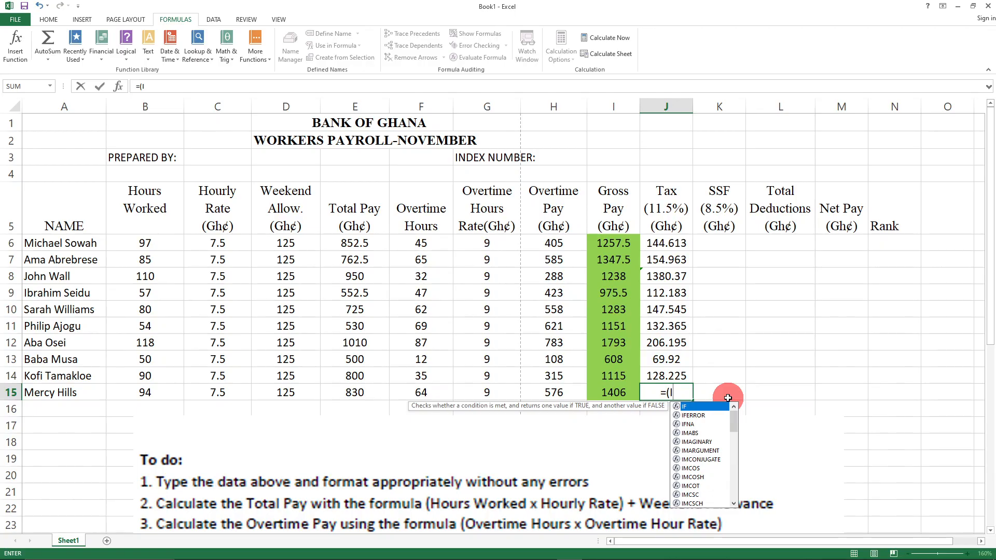
{"action": "type", "text": "15*"}
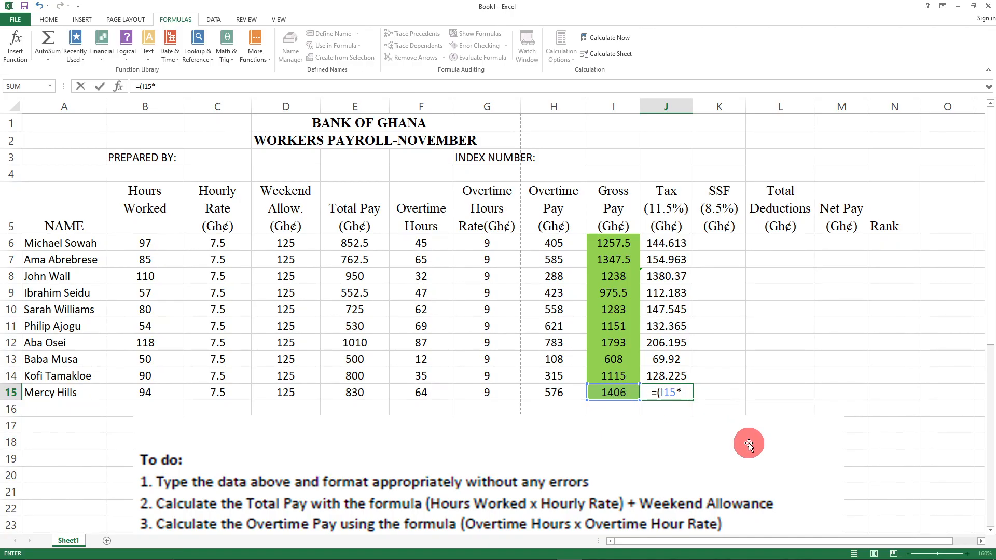
{"action": "type", "text": "11.5)/100"}
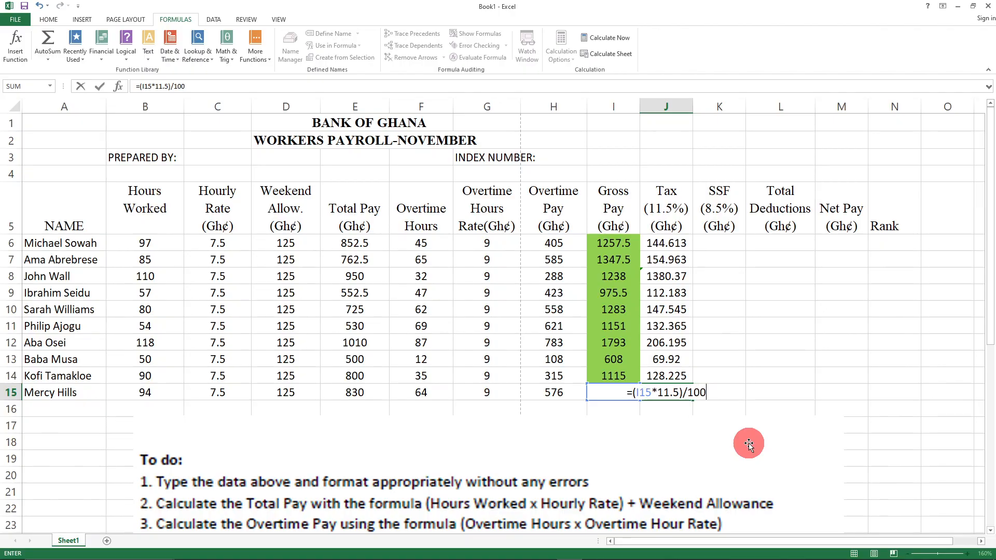
{"action": "key", "text": "Return"}
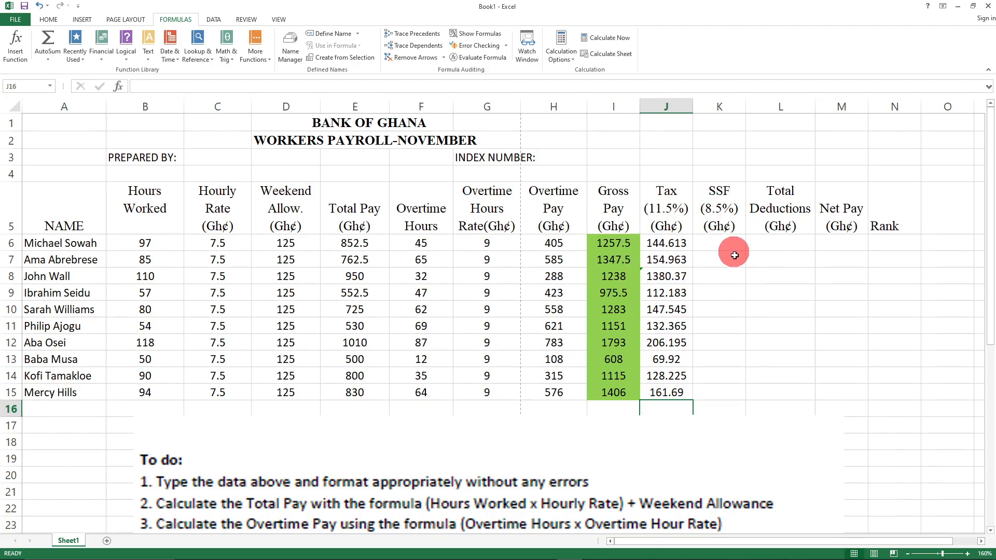
{"action": "left_click", "coordinate": [717, 241]}
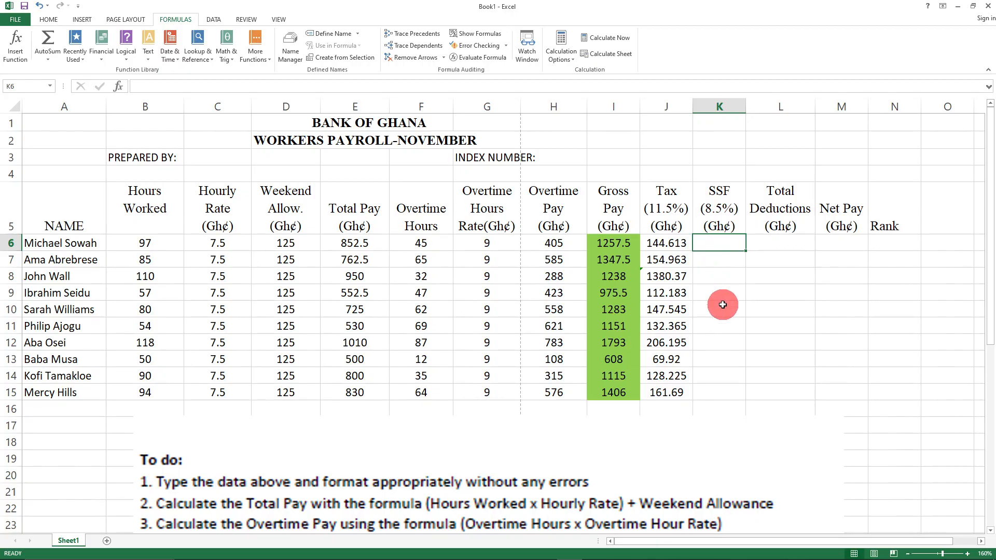
- Enter the first SSF in K6 as 8.5% of 1257.5, giving 106.888
{"action": "type", "text": "="}
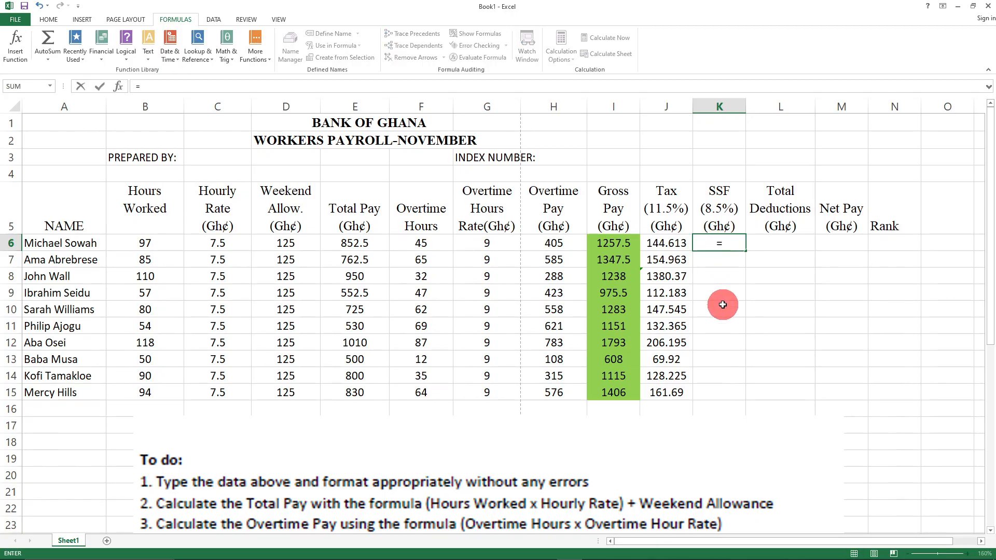
{"action": "type", "text": "(1257.5"}
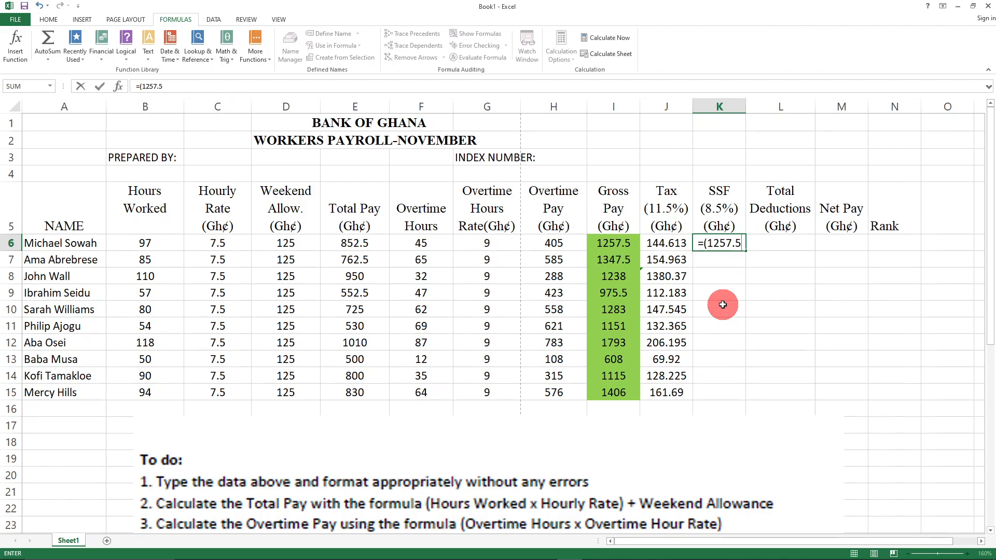
{"action": "type", "text": "8.5"}
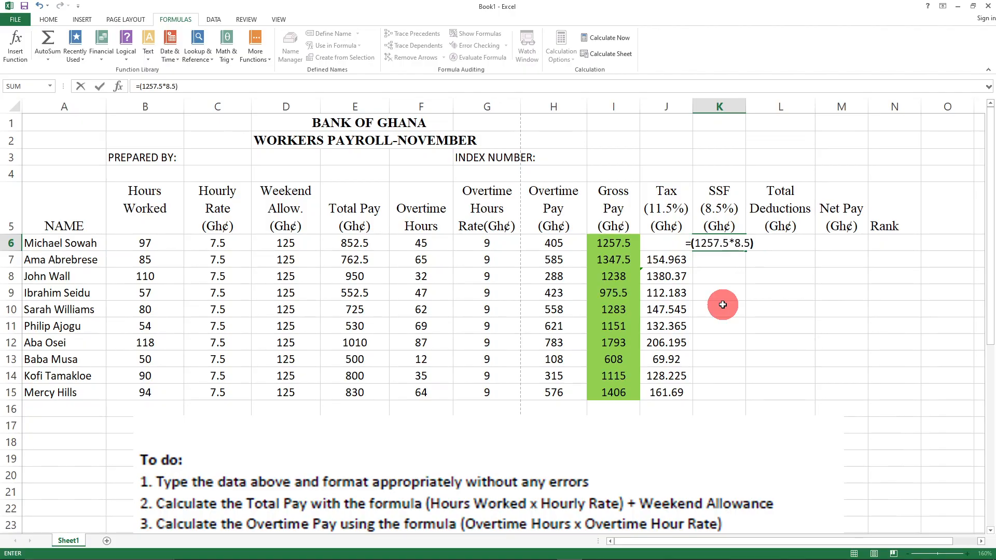
{"action": "type", "text": ")/100"}
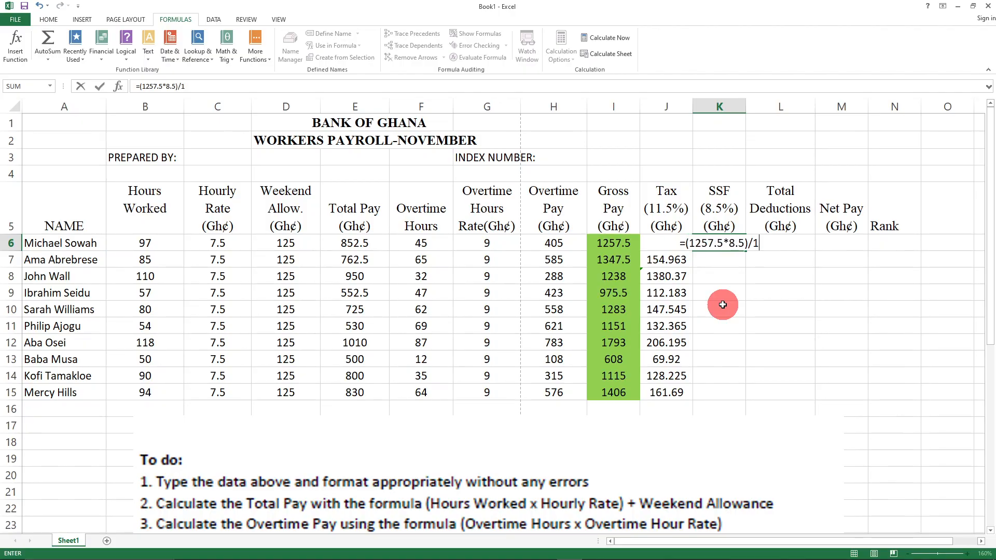
{"action": "left_click", "coordinate": [791, 325]}
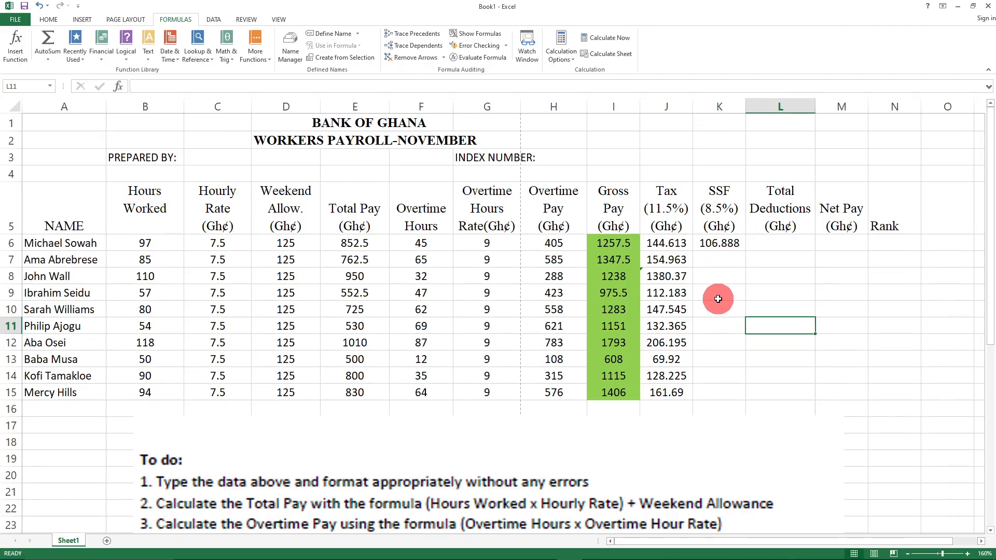
{"action": "left_click", "coordinate": [717, 261]}
{"action": "left_click", "coordinate": [727, 242]}
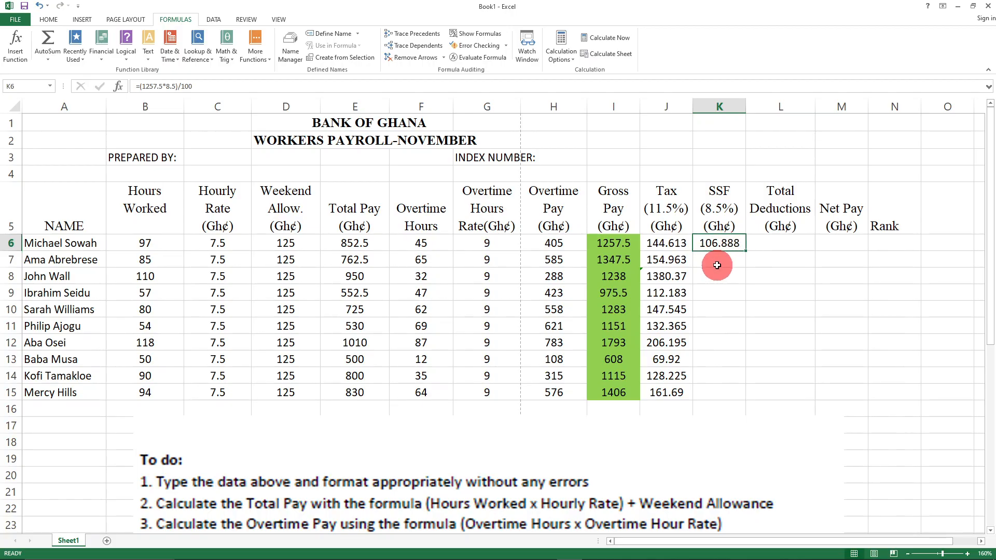
{"action": "type", "text": "=("}
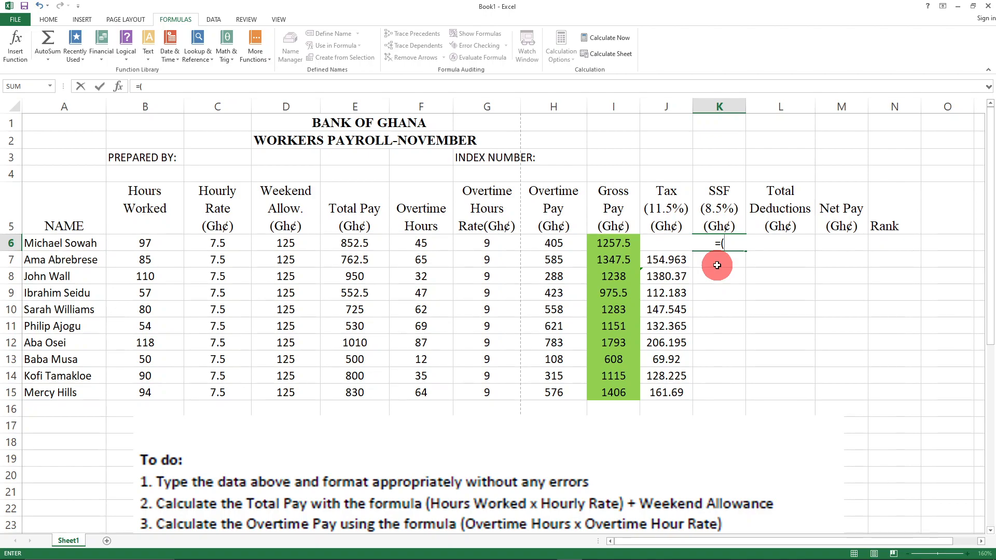
- Rewrite K6 as =(I6*8.5)/100, still giving 106.888, and check the new formula
{"action": "type", "text": "I6*8.5"}
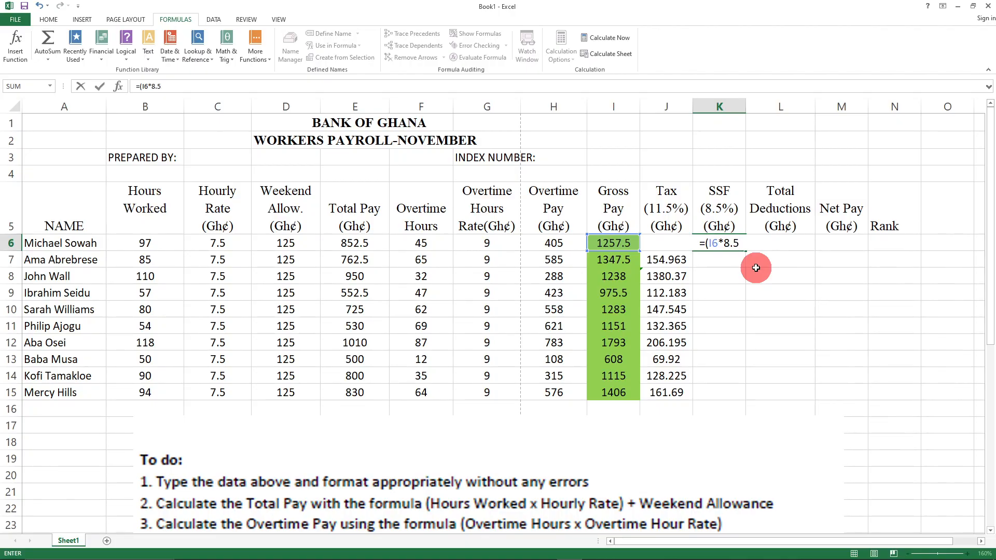
{"action": "type", "text": ")/100"}
{"action": "key", "text": "Return"}
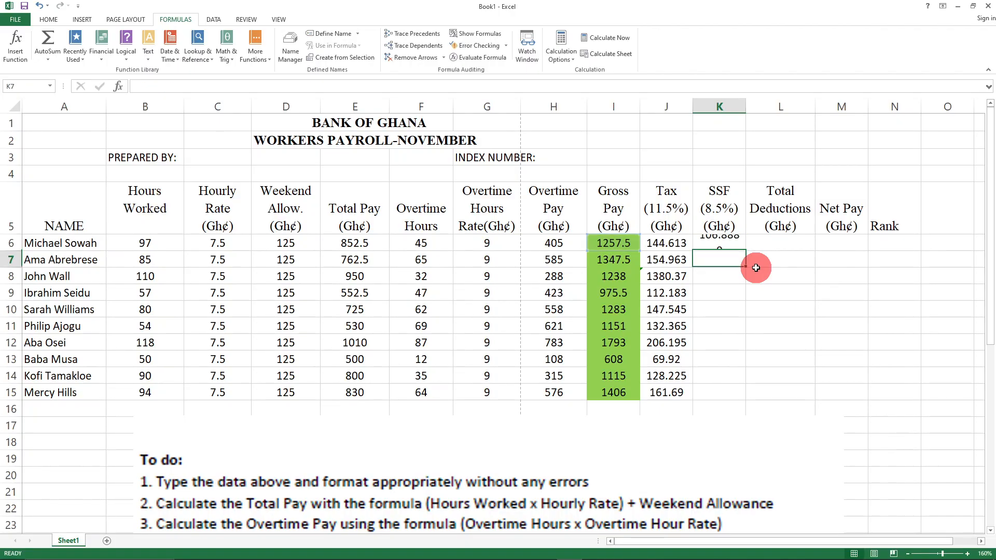
{"action": "left_click", "coordinate": [789, 338]}
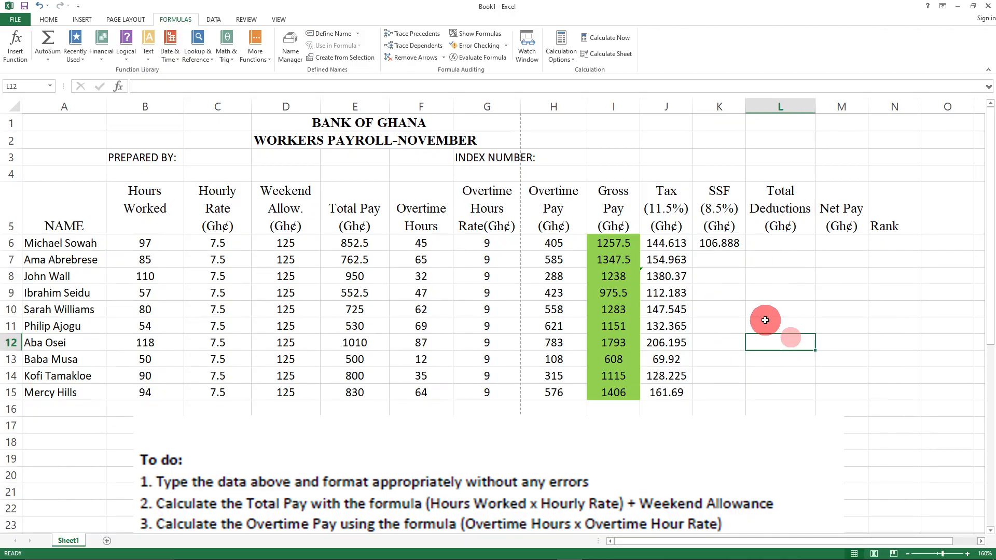
{"action": "left_click", "coordinate": [721, 243]}
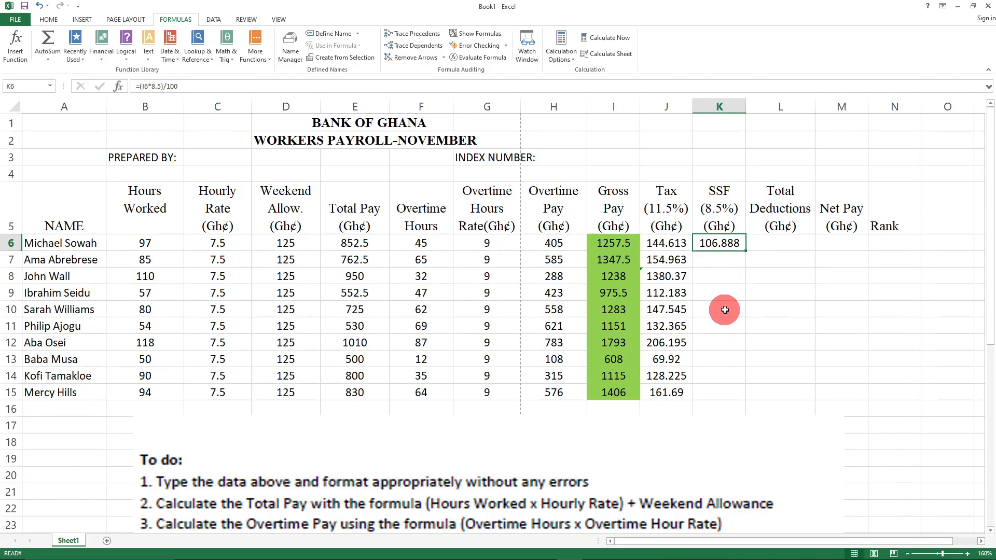
- Copy the K6 SSF (8.5%) formula down through K15
{"action": "left_click", "coordinate": [724, 259]}
{"action": "left_click", "coordinate": [731, 243]}
{"action": "left_click_drag", "start_coordinate": [745, 251], "coordinate": [748, 397]}
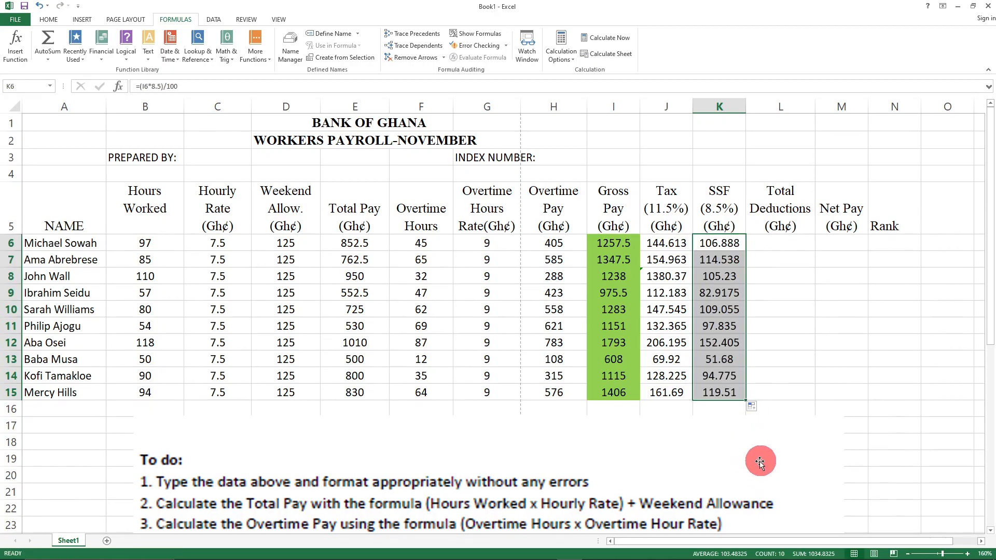
{"action": "left_click", "coordinate": [775, 455]}
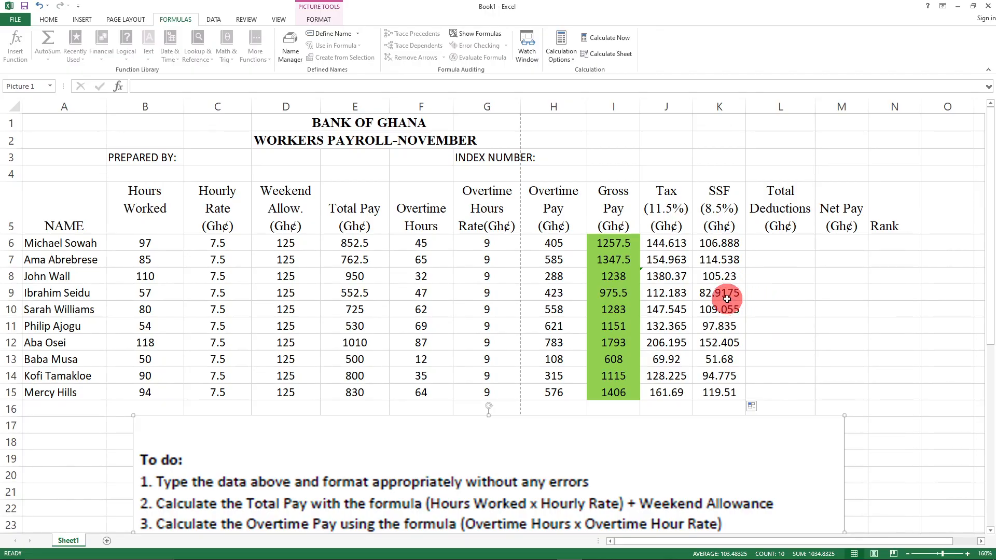
- Re-enter K15 as =(1406*8.5)/100 so it shows 119.51
{"action": "left_click", "coordinate": [722, 396]}
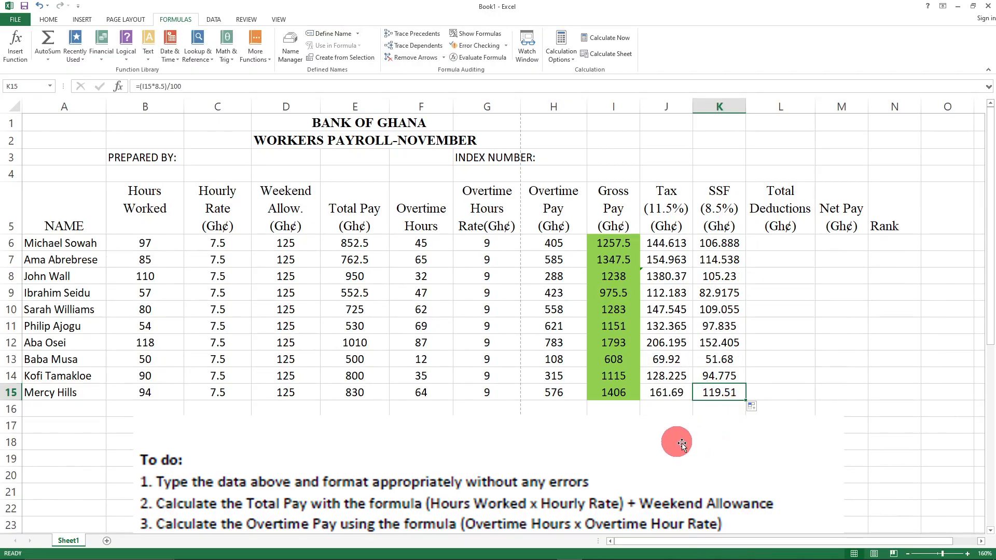
{"action": "left_click_drag", "start_coordinate": [179, 86], "coordinate": [73, 75]}
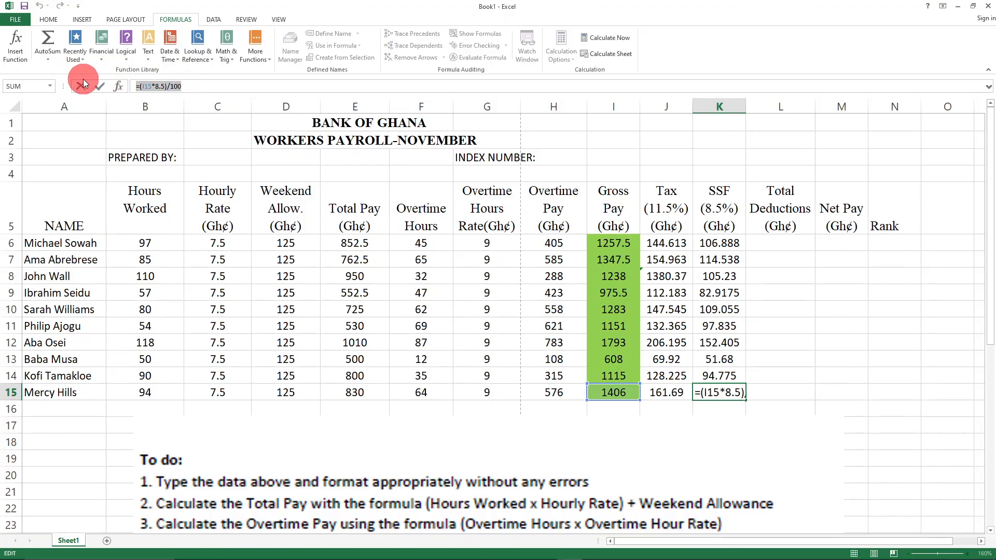
{"action": "left_click", "coordinate": [83, 85]}
{"action": "left_click", "coordinate": [781, 309]}
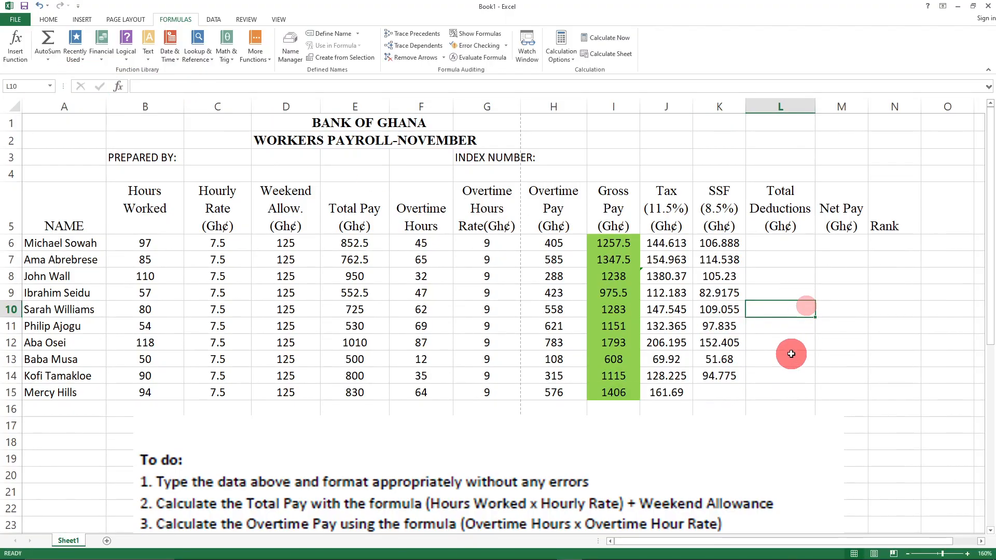
{"action": "left_click", "coordinate": [711, 391]}
{"action": "type", "text": "="}
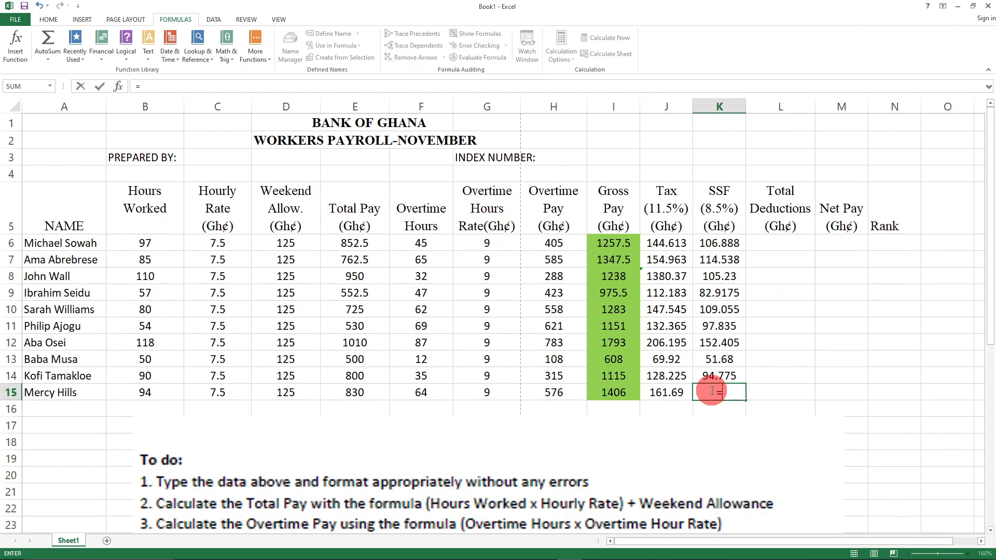
{"action": "type", "text": "(1406"}
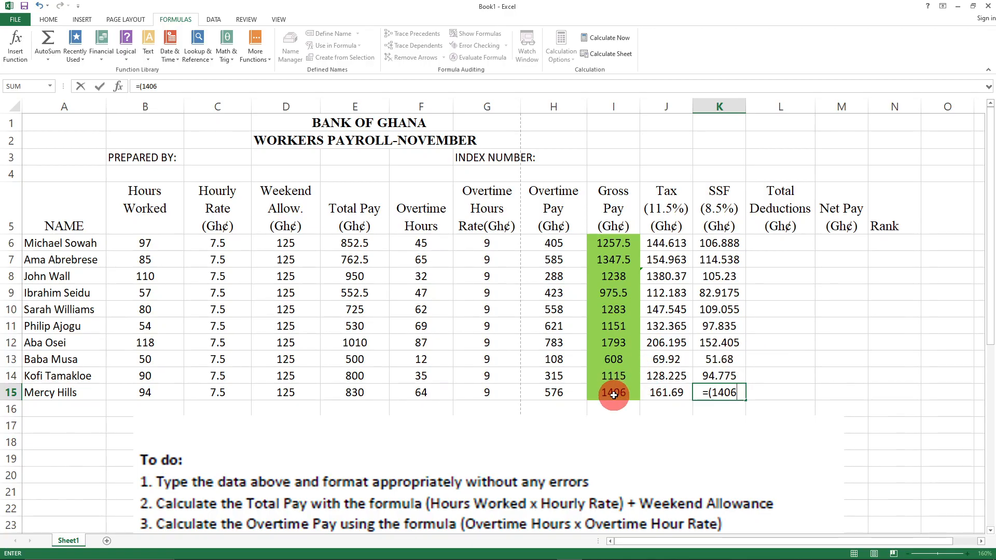
{"action": "type", "text": "*8."}
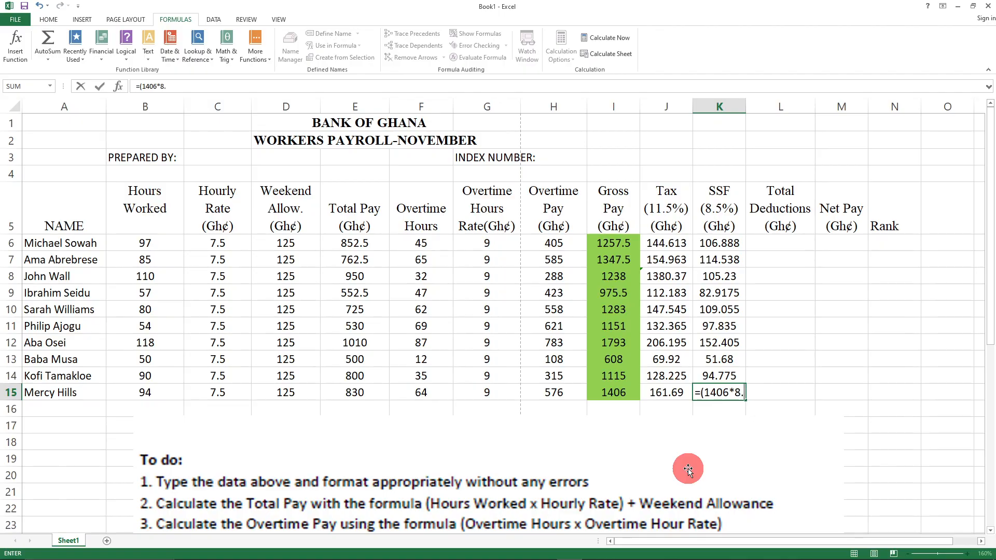
{"action": "type", "text": "5)/100"}
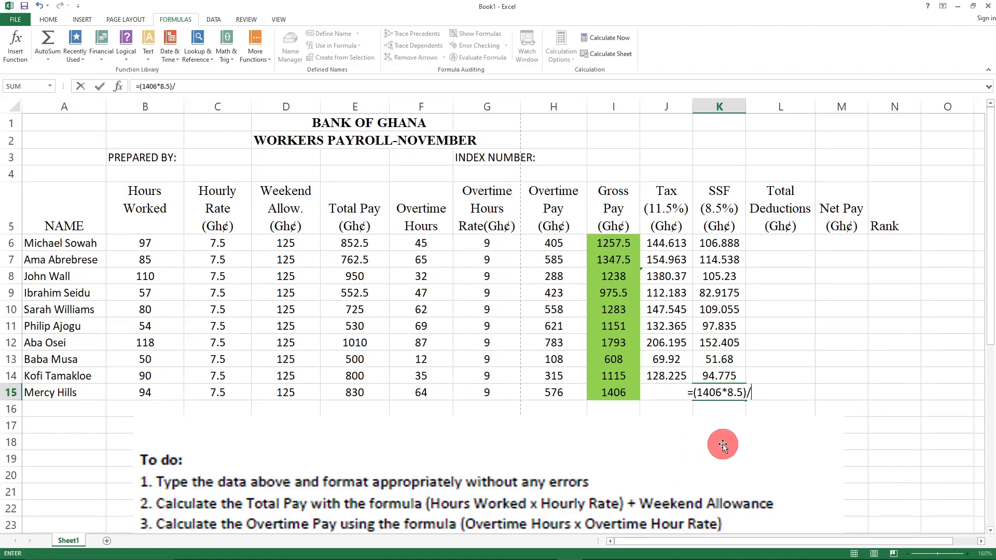
{"action": "left_click", "coordinate": [723, 444]}
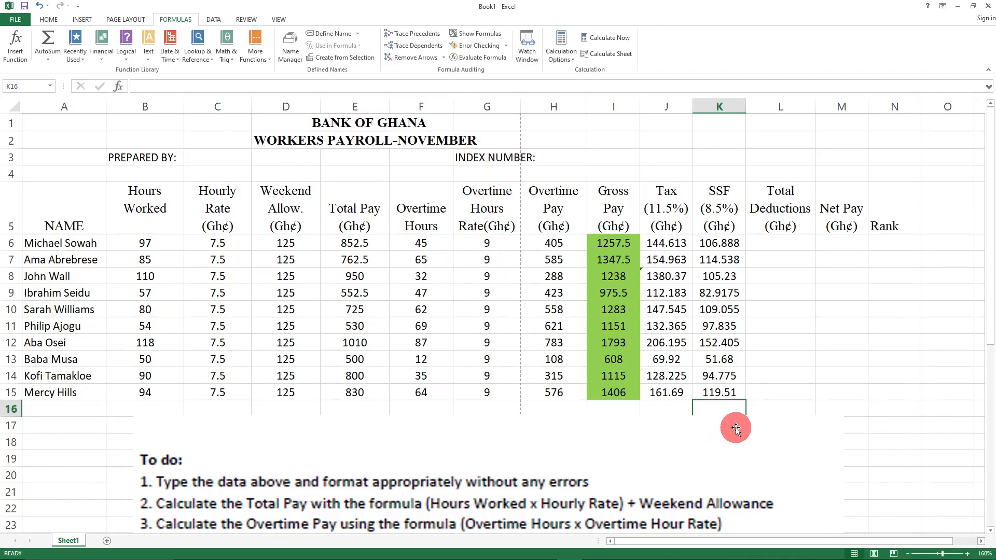
{"action": "left_click", "coordinate": [825, 430]}
{"action": "left_click", "coordinate": [839, 341]}
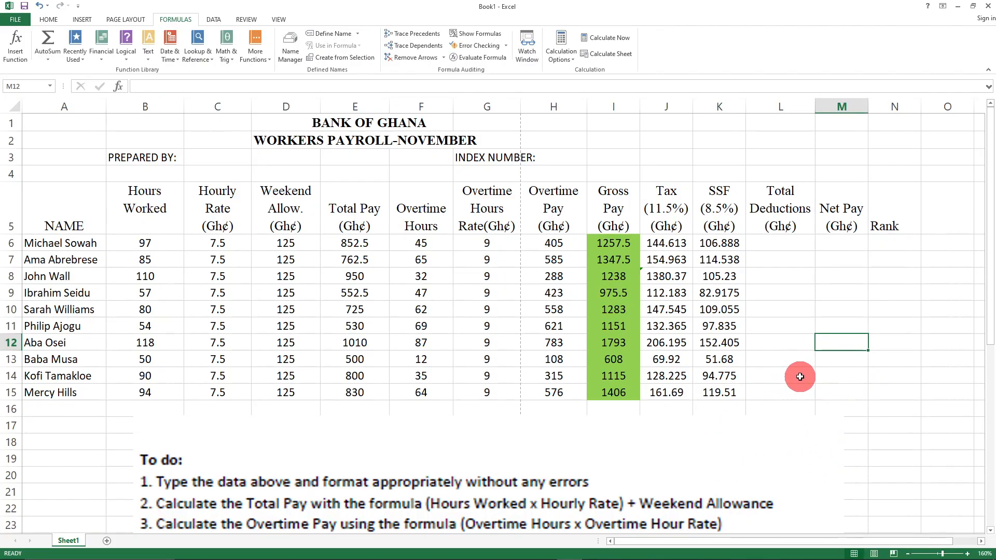
{"action": "key", "text": "ctrl+z"}
{"action": "key", "text": "ctrl+z"}
{"action": "left_click", "coordinate": [851, 336]}
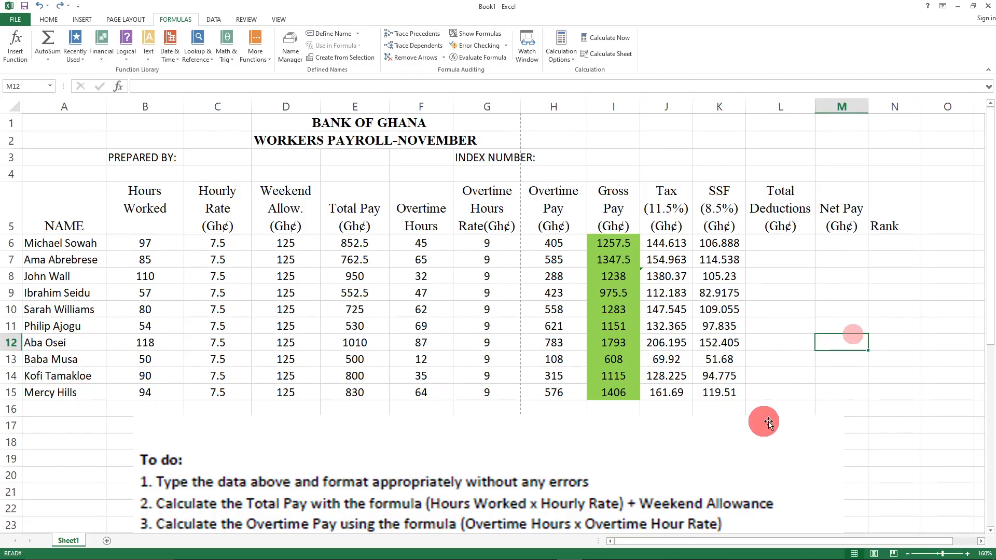
{"action": "left_click", "coordinate": [722, 393]}
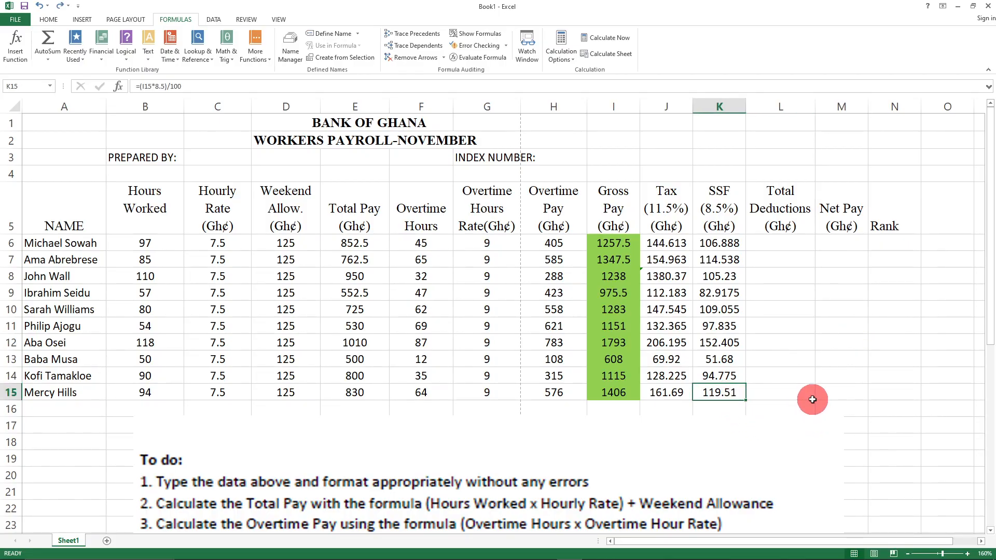
{"action": "key", "text": "ctrl+z"}
{"action": "key", "text": "ctrl+y"}
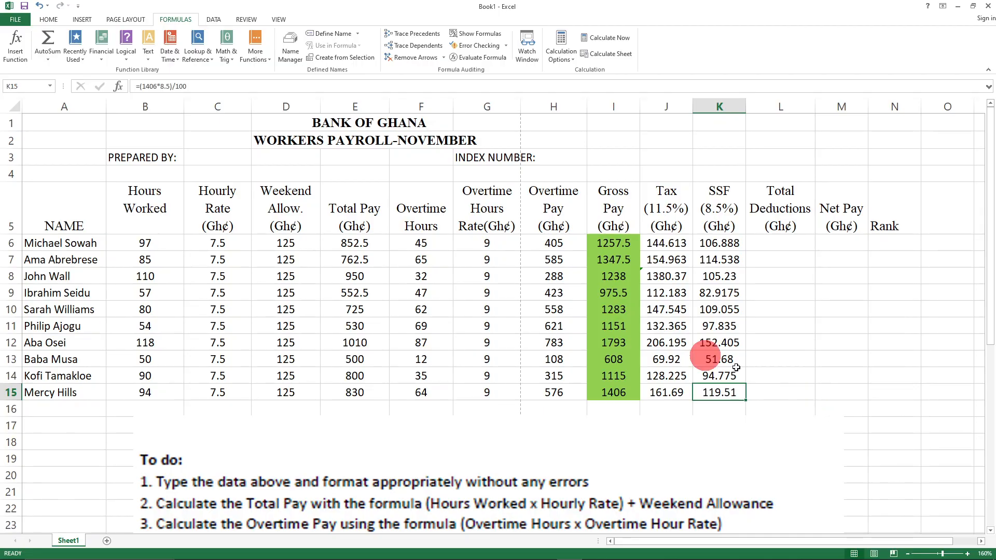
{"action": "left_click", "coordinate": [828, 324]}
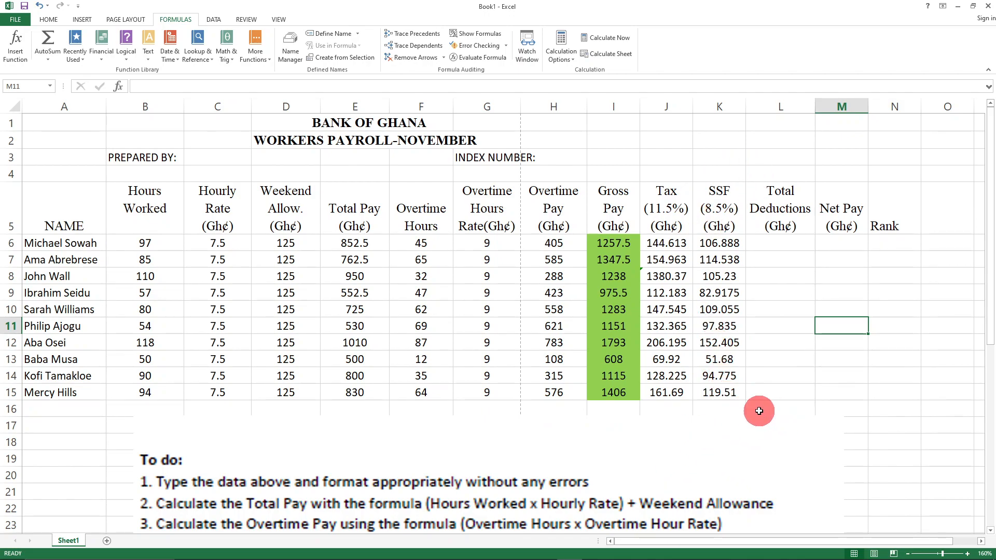
{"action": "left_click", "coordinate": [614, 324]}
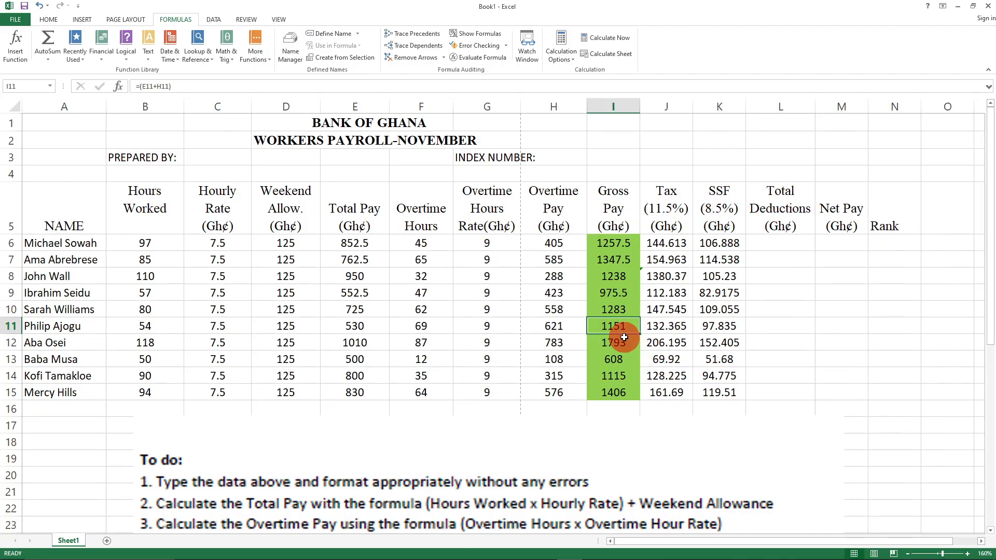
{"action": "left_click", "coordinate": [717, 327]}
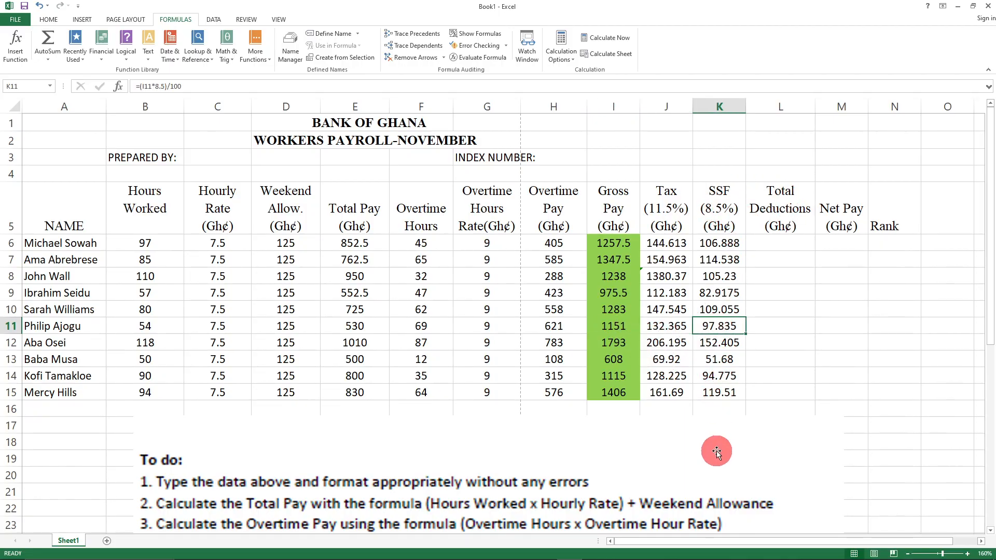
{"action": "left_click", "coordinate": [813, 339]}
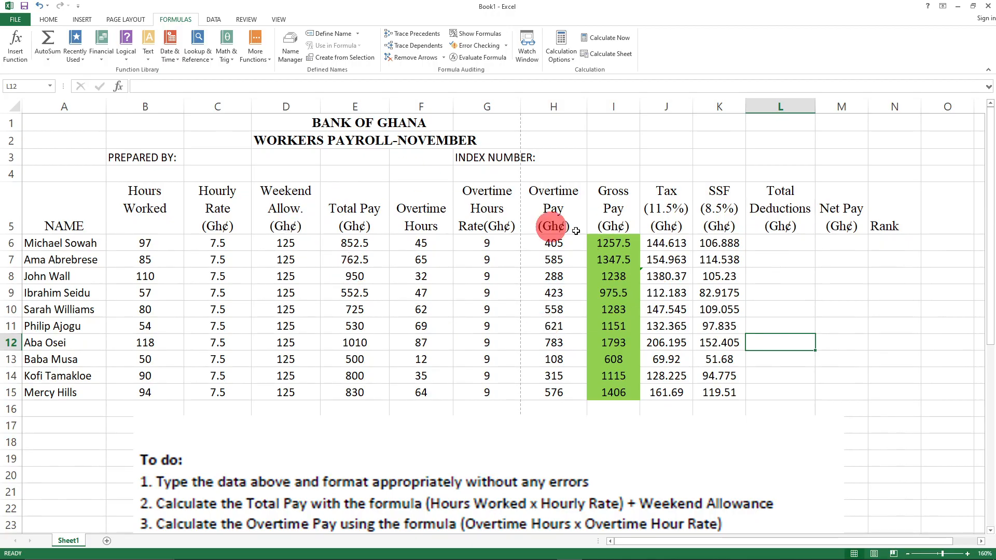
{"action": "left_click", "coordinate": [715, 308]}
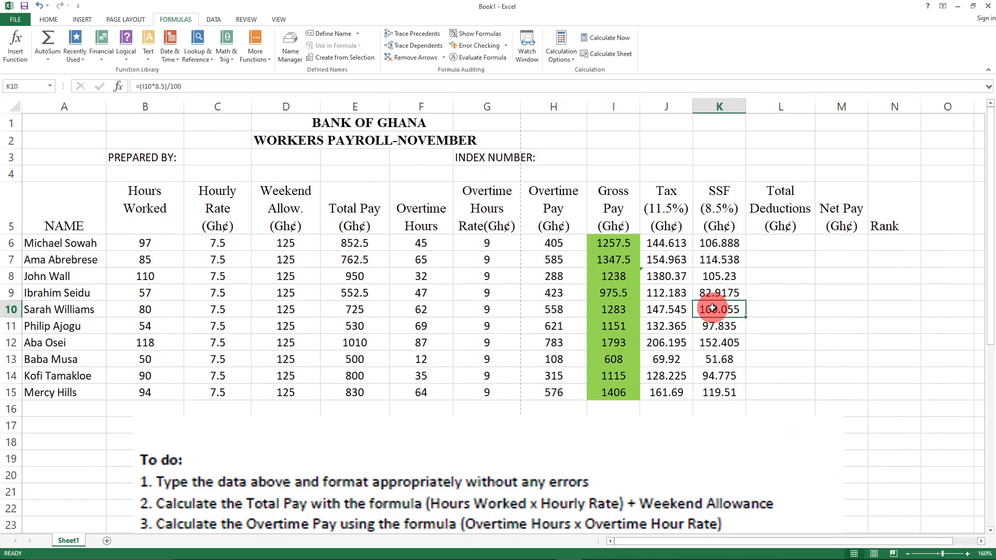
{"action": "key", "text": "BackSpace"}
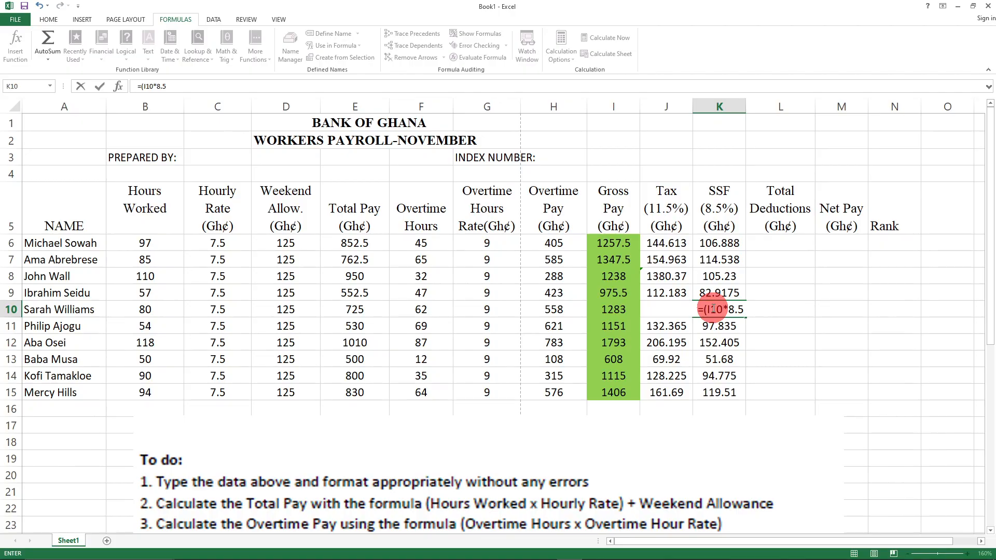
{"action": "type", "text": "100"}
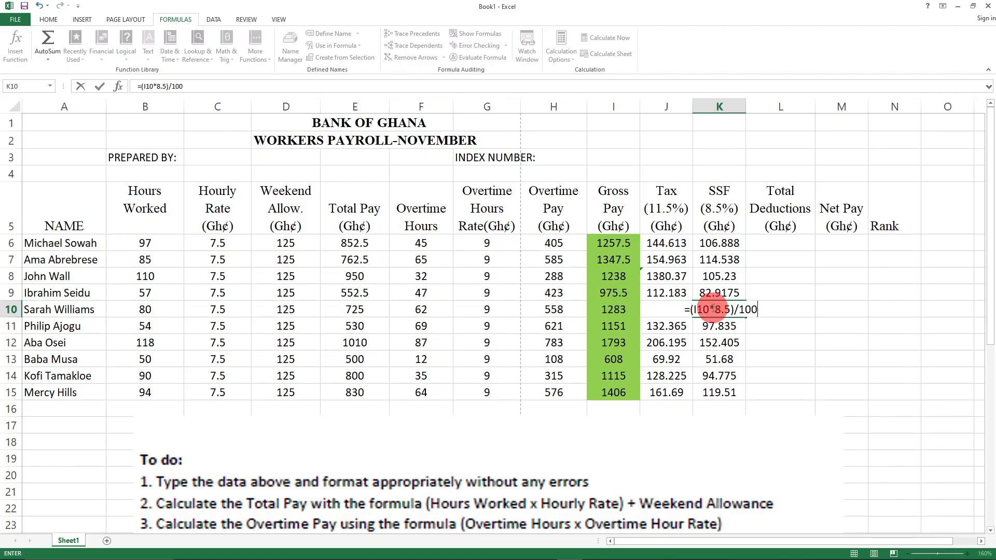
{"action": "key", "text": "Return"}
{"action": "left_click", "coordinate": [909, 362]}
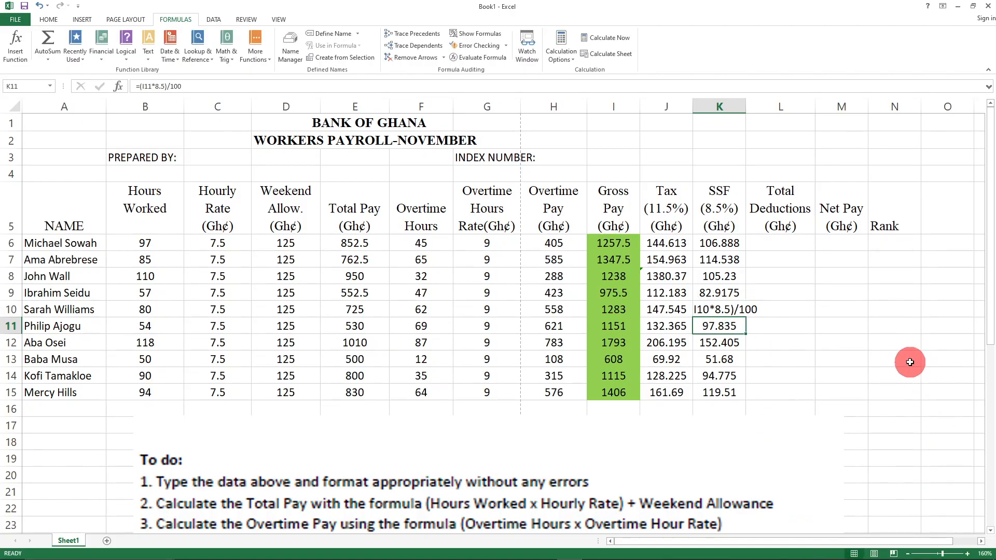
{"action": "left_click", "coordinate": [705, 310]}
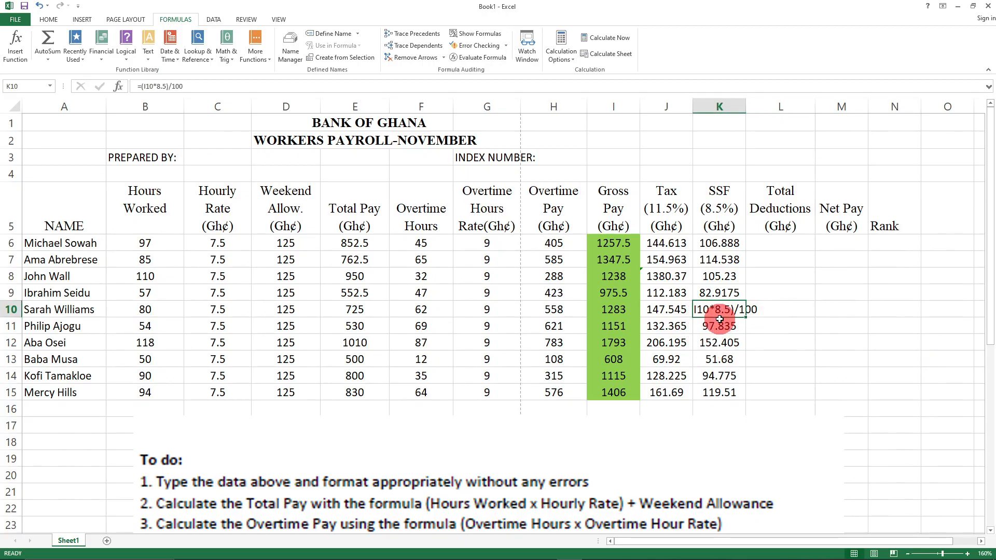
{"action": "left_click", "coordinate": [825, 363]}
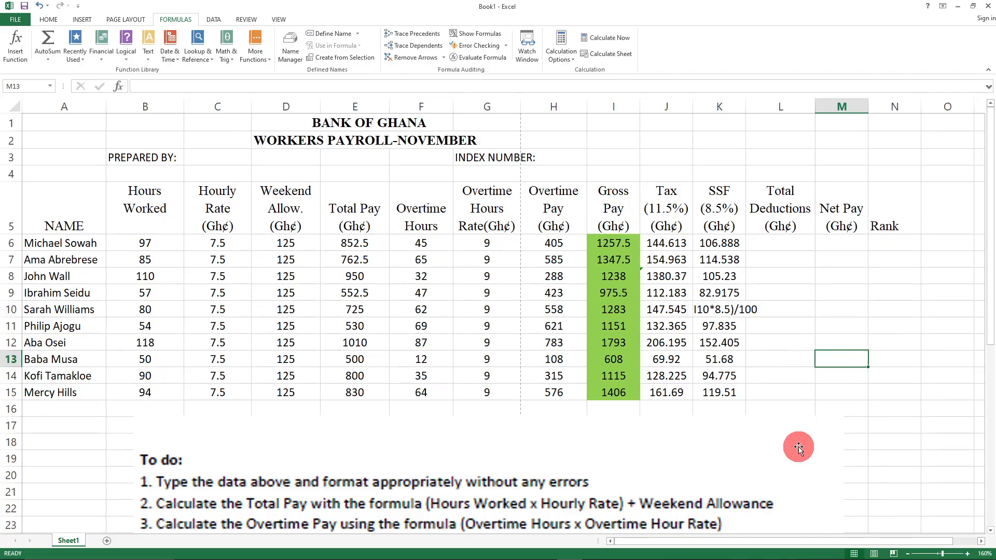
{"action": "key", "text": "ctrl+z"}
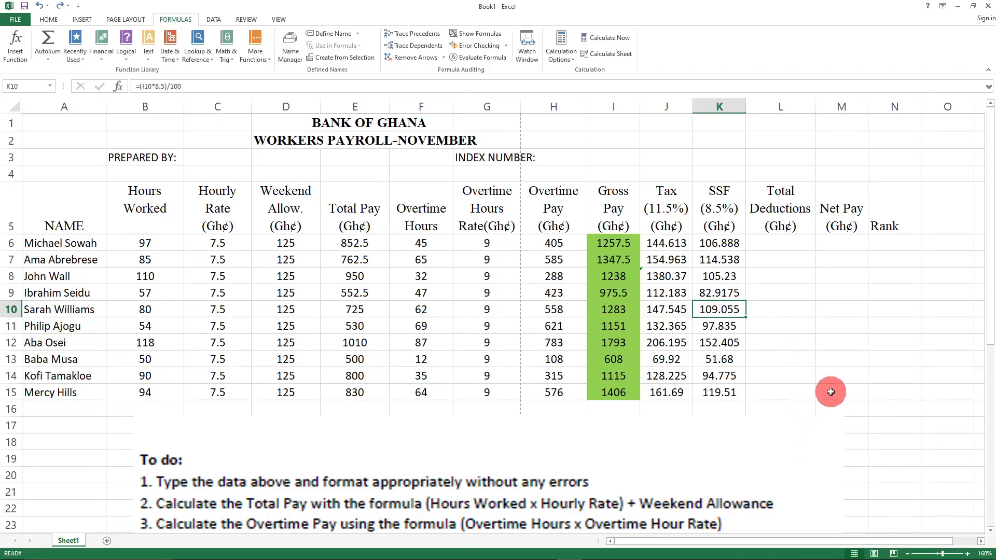
{"action": "left_click", "coordinate": [827, 408]}
{"action": "left_click", "coordinate": [844, 291]}
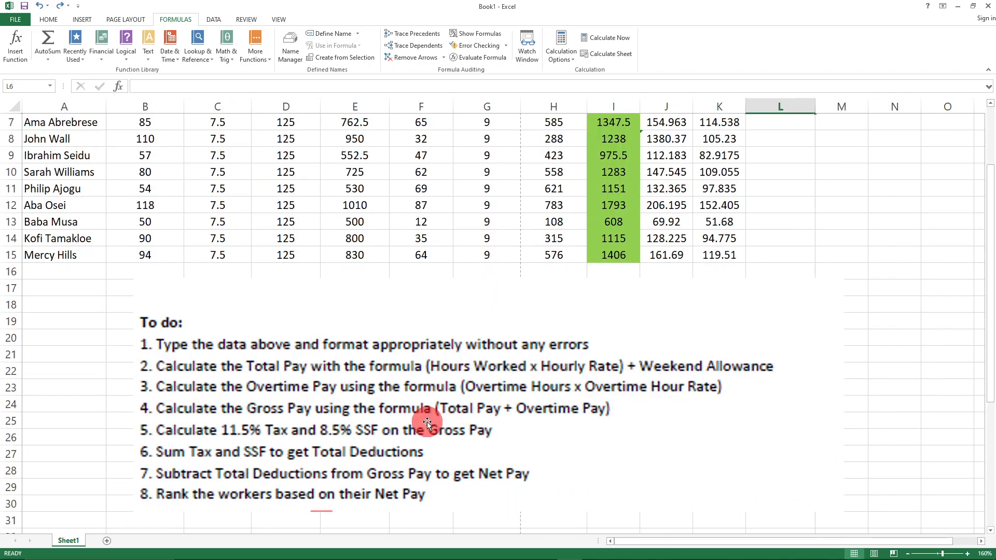
- Remove the green fill from the Gross Pay values I6:I15 with No Fill
{"action": "scroll", "coordinate": [427, 423], "scroll_direction": "down", "scroll_amount": 1}
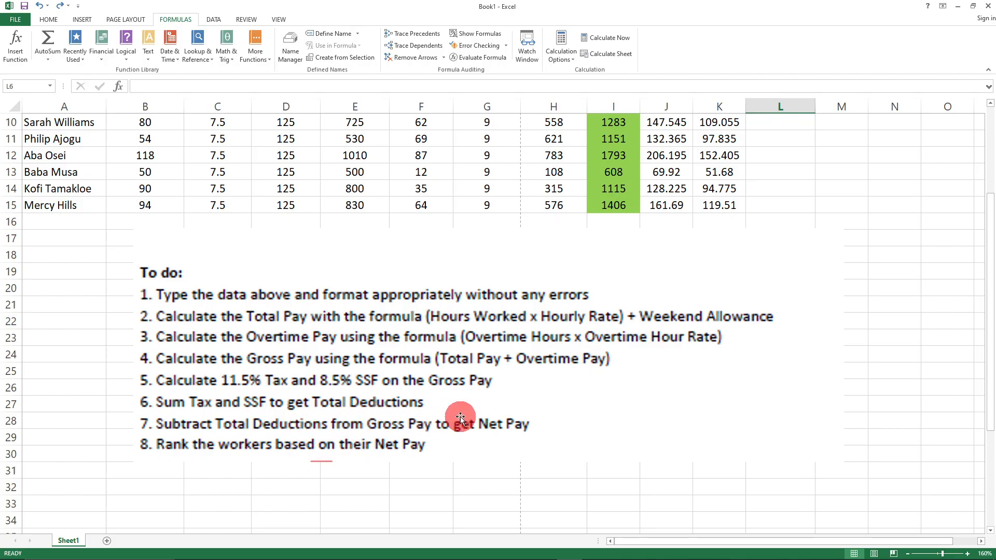
{"action": "scroll", "coordinate": [444, 416], "scroll_direction": "up", "scroll_amount": 3}
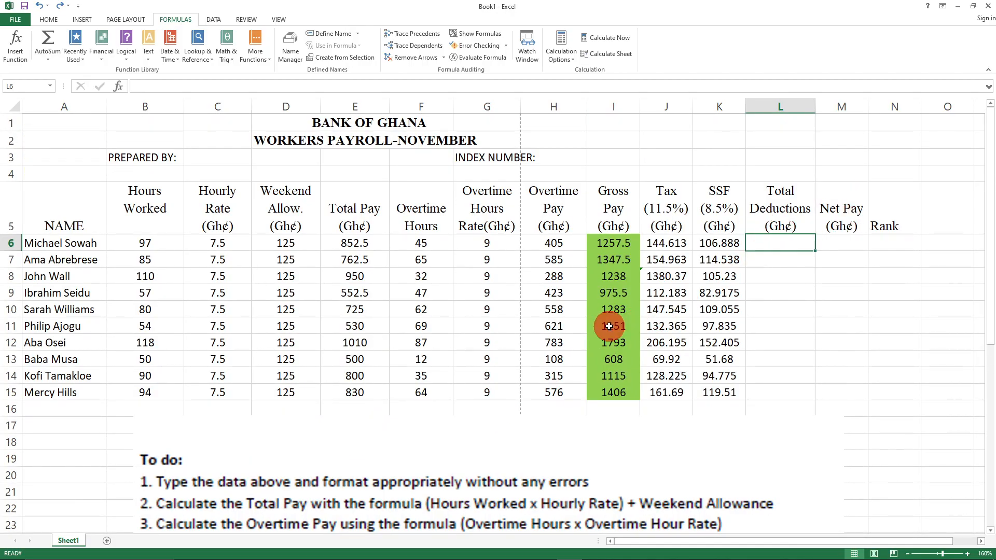
{"action": "left_click_drag", "start_coordinate": [590, 238], "coordinate": [611, 395]}
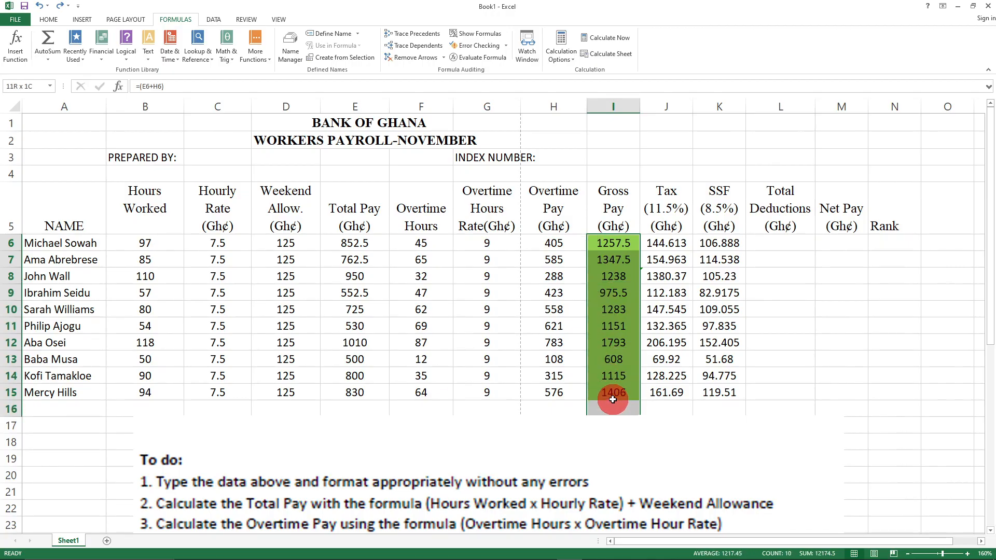
{"action": "left_click", "coordinate": [49, 21]}
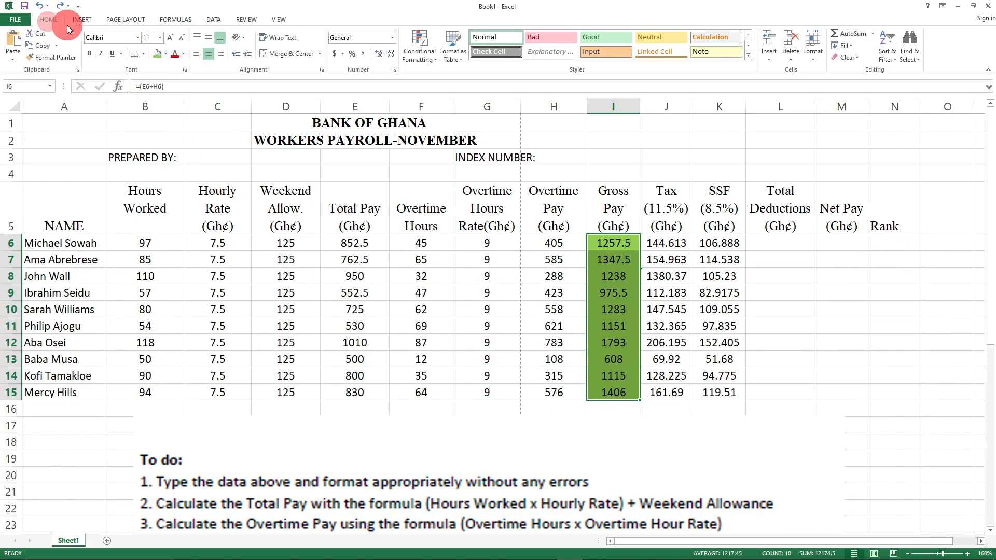
{"action": "left_click", "coordinate": [166, 55]}
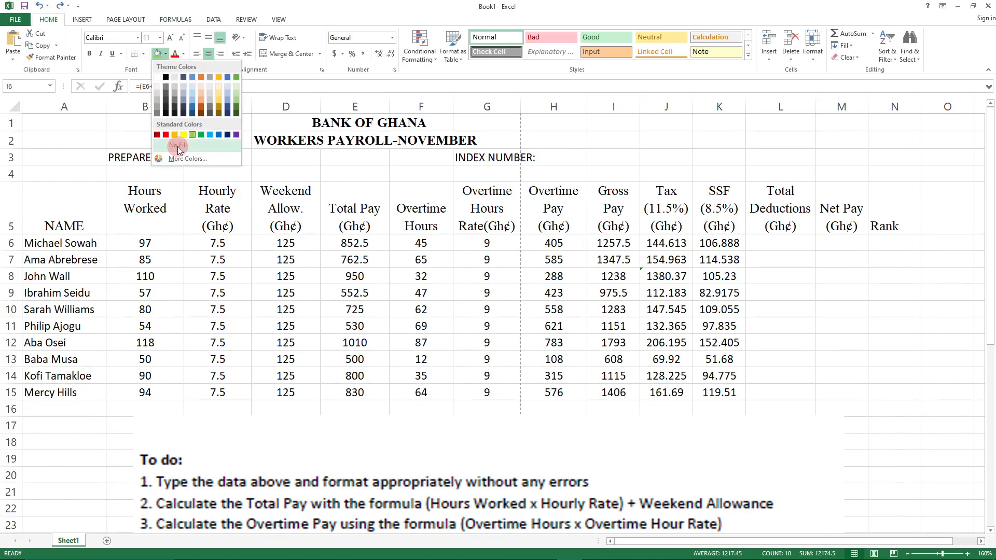
{"action": "left_click", "coordinate": [177, 147]}
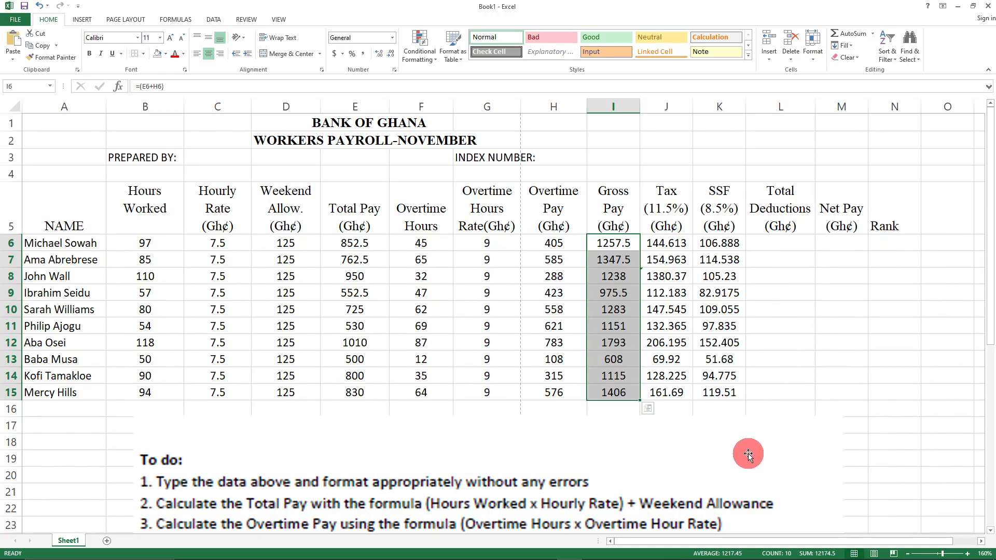
- Fill the Tax values J6:J15 yellow
{"action": "left_click_drag", "start_coordinate": [655, 243], "coordinate": [718, 392]}
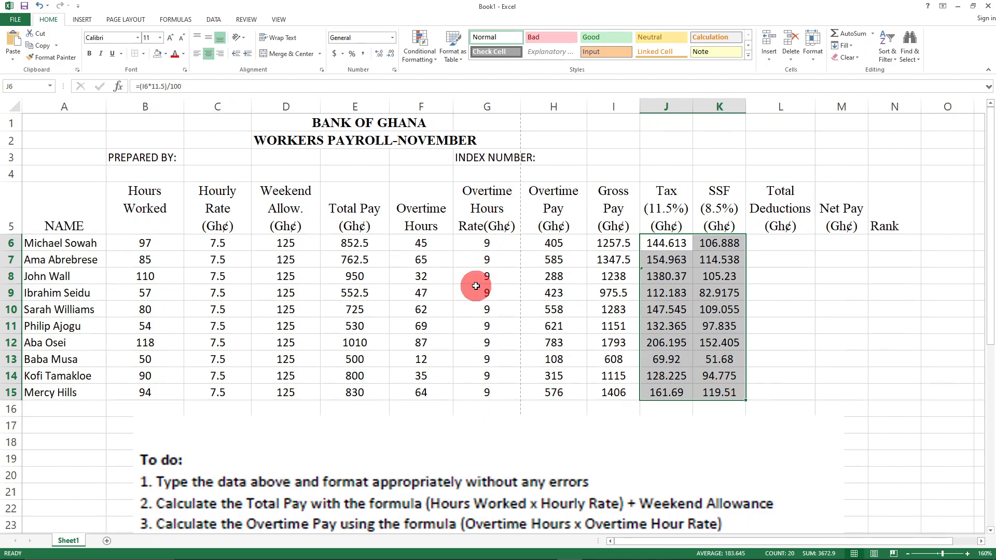
{"action": "left_click", "coordinate": [166, 54]}
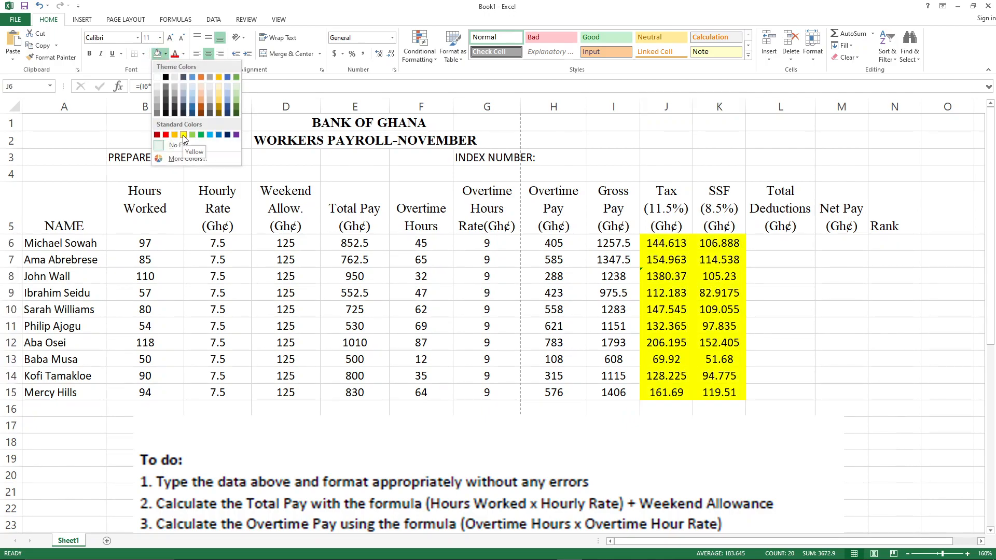
{"action": "left_click", "coordinate": [795, 274]}
{"action": "left_click", "coordinate": [862, 287]}
{"action": "left_click_drag", "start_coordinate": [666, 243], "coordinate": [665, 390]}
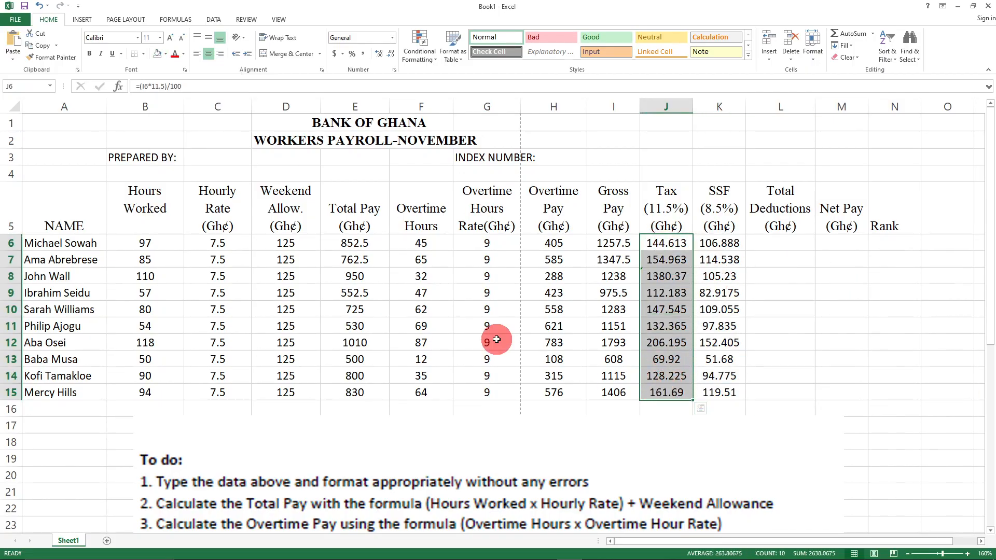
{"action": "left_click", "coordinate": [164, 53]}
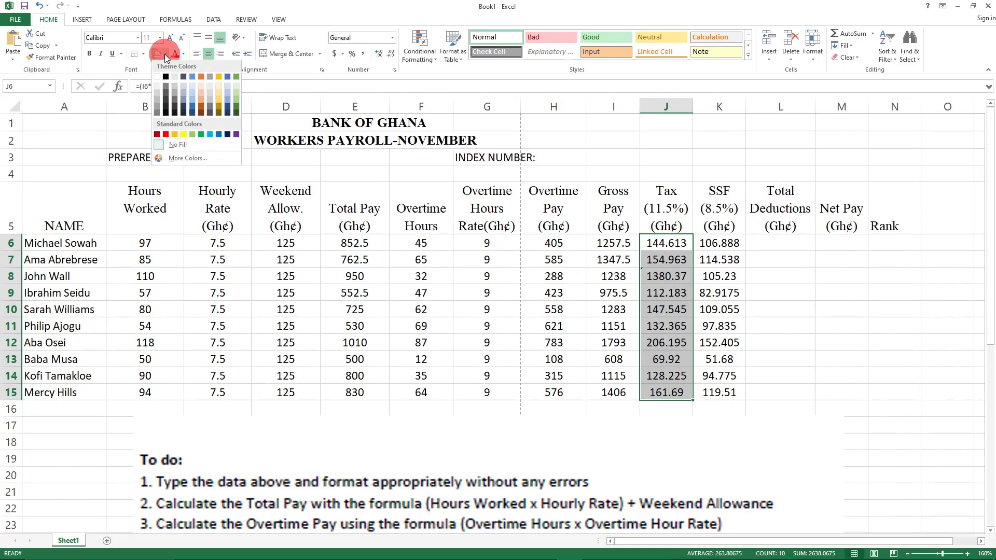
{"action": "left_click", "coordinate": [183, 138]}
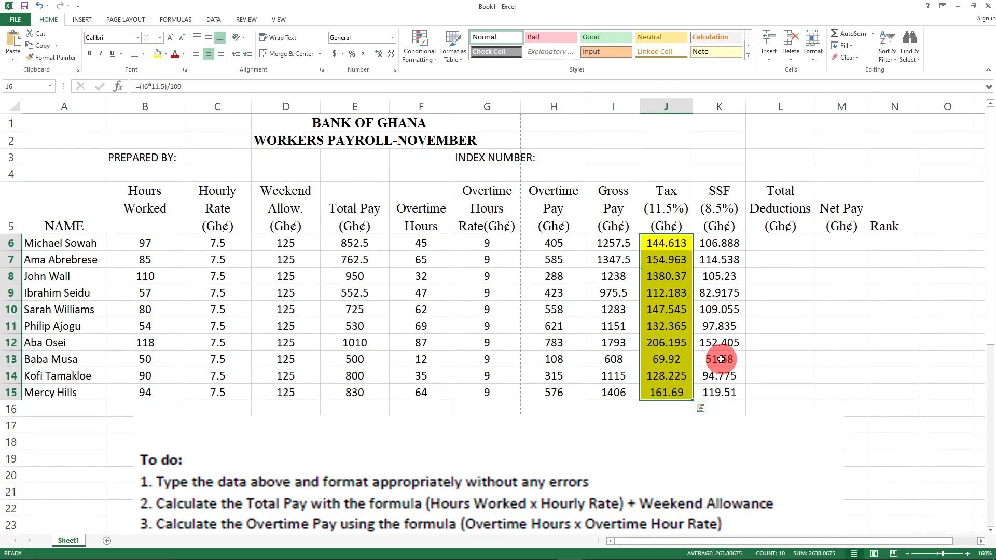
- Fill the SSF values K6:K15 light green
{"action": "left_click_drag", "start_coordinate": [707, 243], "coordinate": [731, 385]}
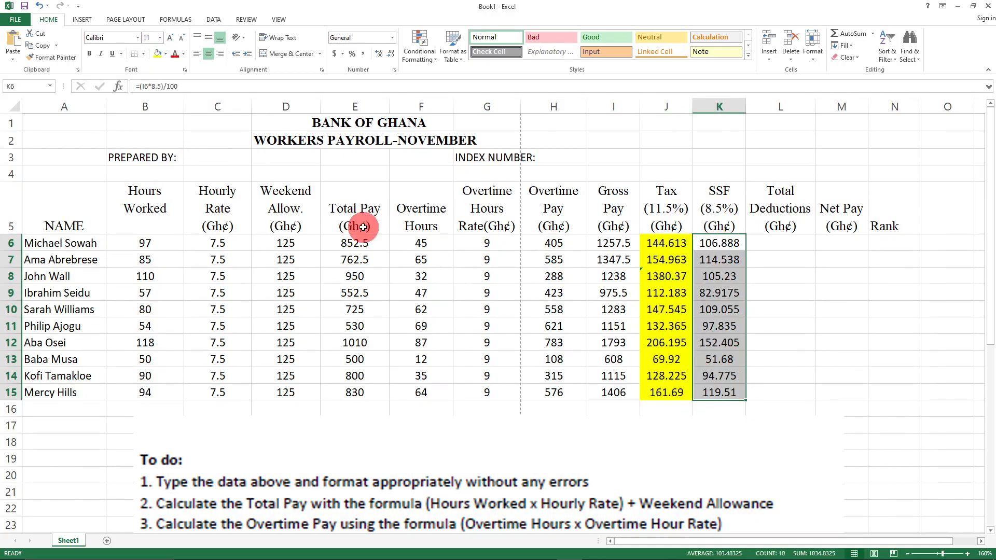
{"action": "left_click", "coordinate": [165, 54]}
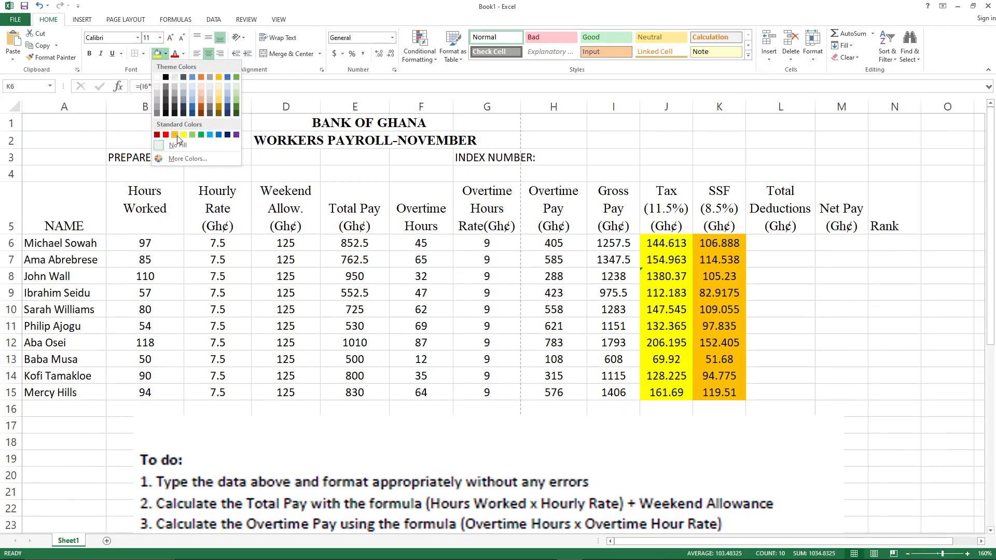
{"action": "left_click", "coordinate": [192, 135]}
{"action": "mouse_move", "coordinate": [959, 557]}
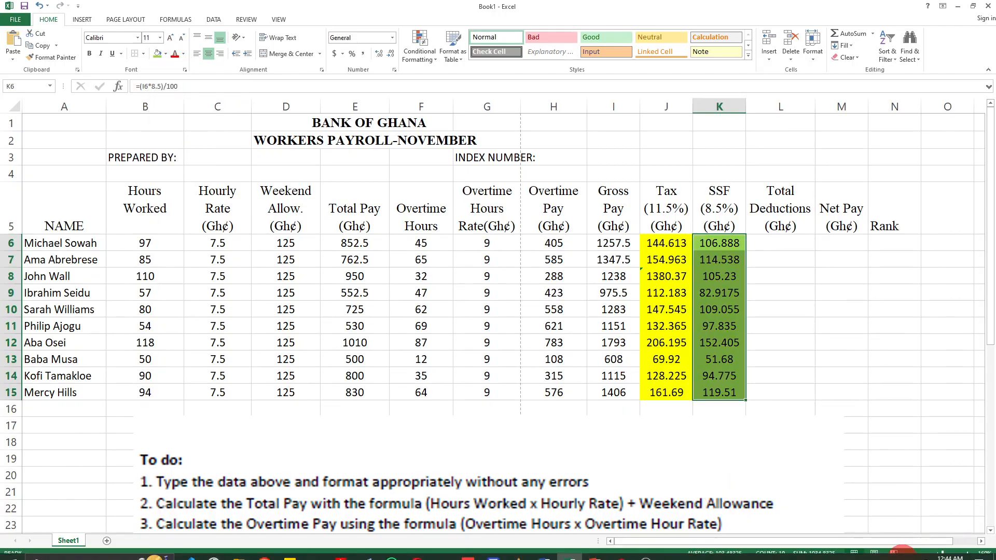
{"action": "left_click", "coordinate": [901, 554]}
{"action": "left_click", "coordinate": [901, 554]}
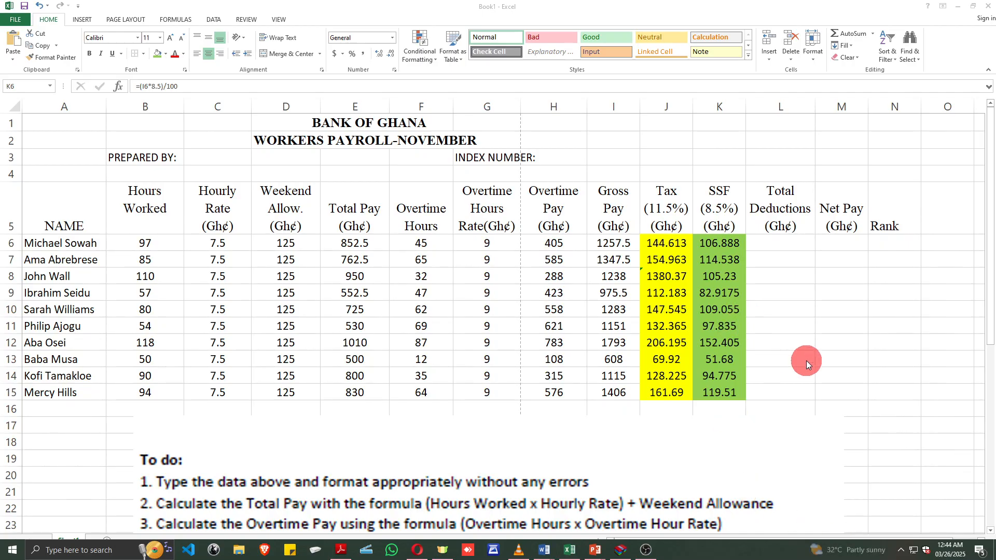
- Start the Total Deductions formula in L6 as =Sum(144.613+
{"action": "left_click", "coordinate": [835, 439]}
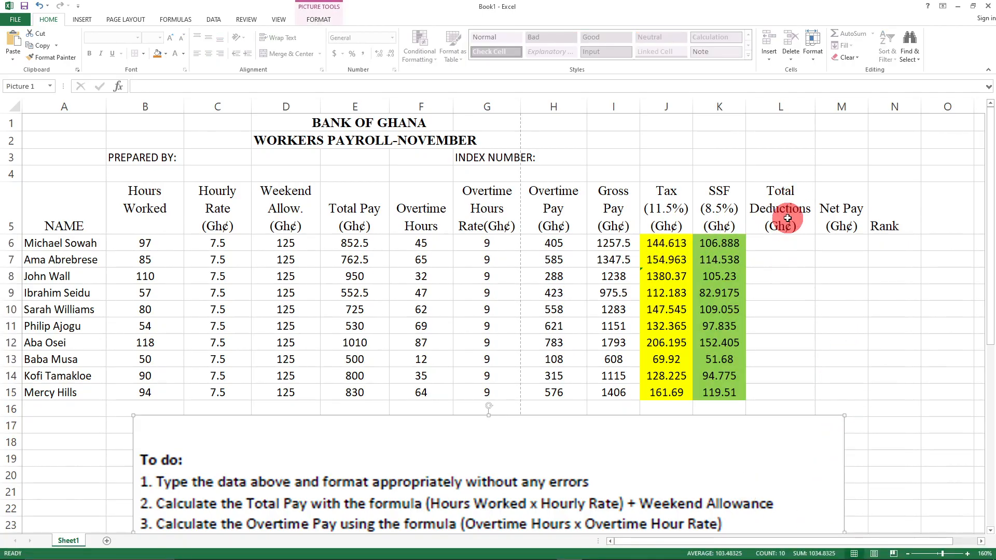
{"action": "left_click", "coordinate": [776, 243]}
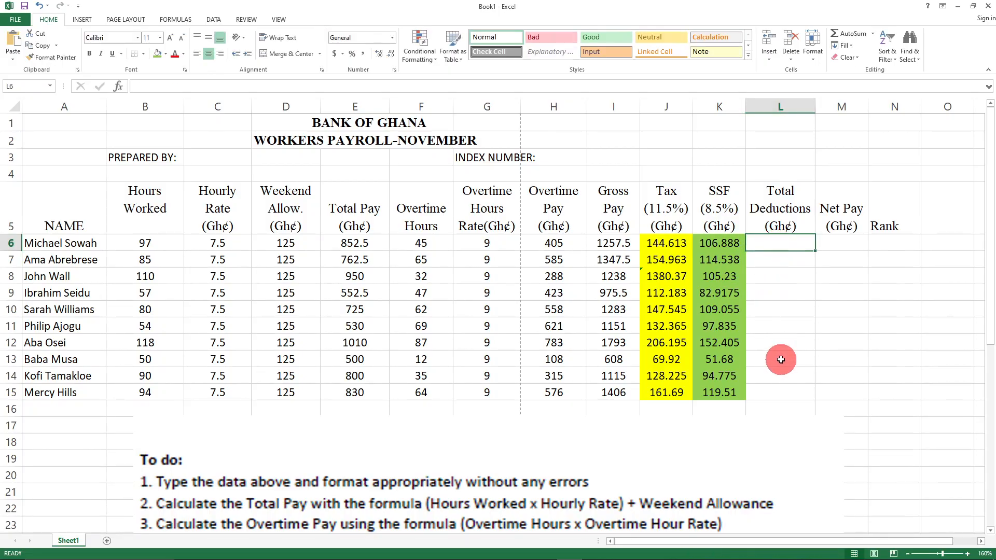
{"action": "left_click_drag", "start_coordinate": [656, 243], "coordinate": [710, 245]}
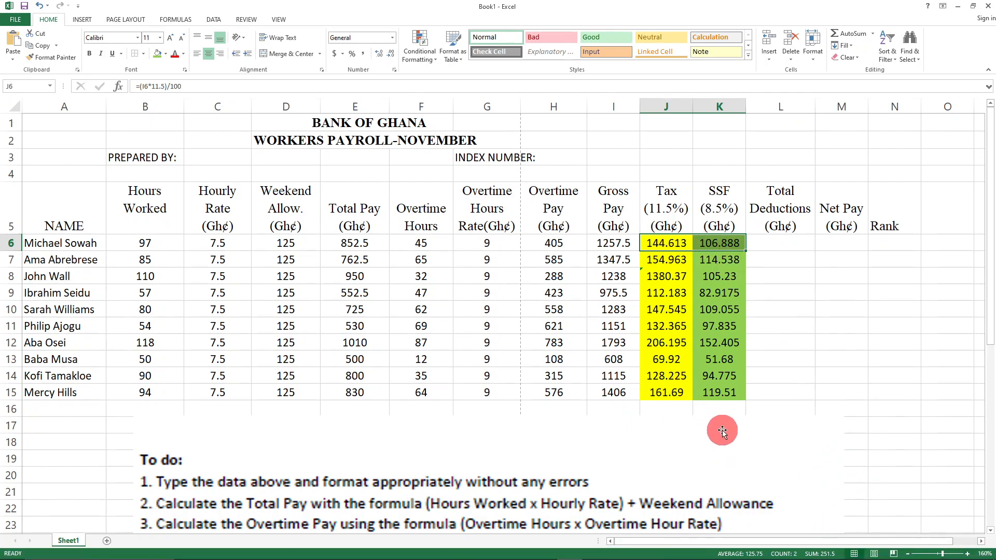
{"action": "left_click", "coordinate": [768, 245]}
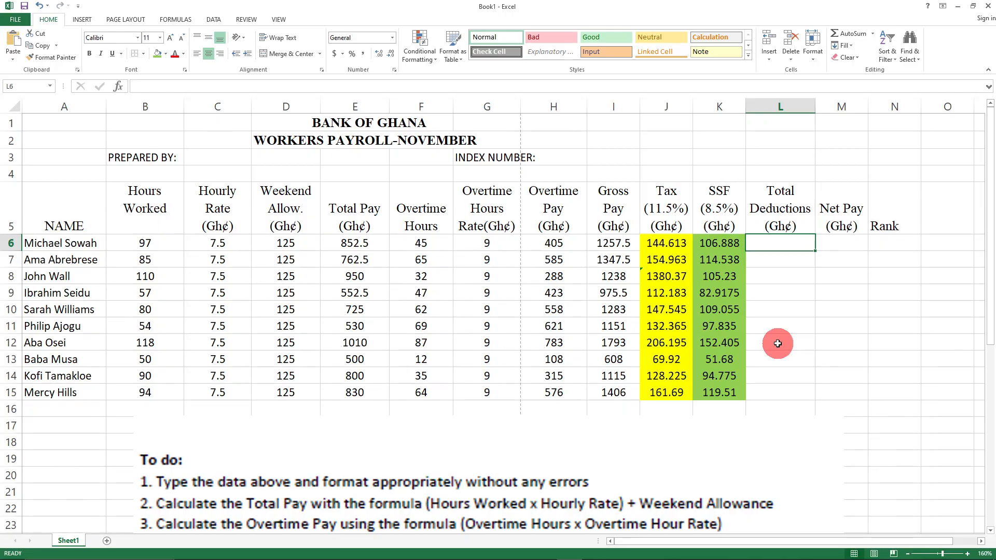
{"action": "type", "text": "=Sum("}
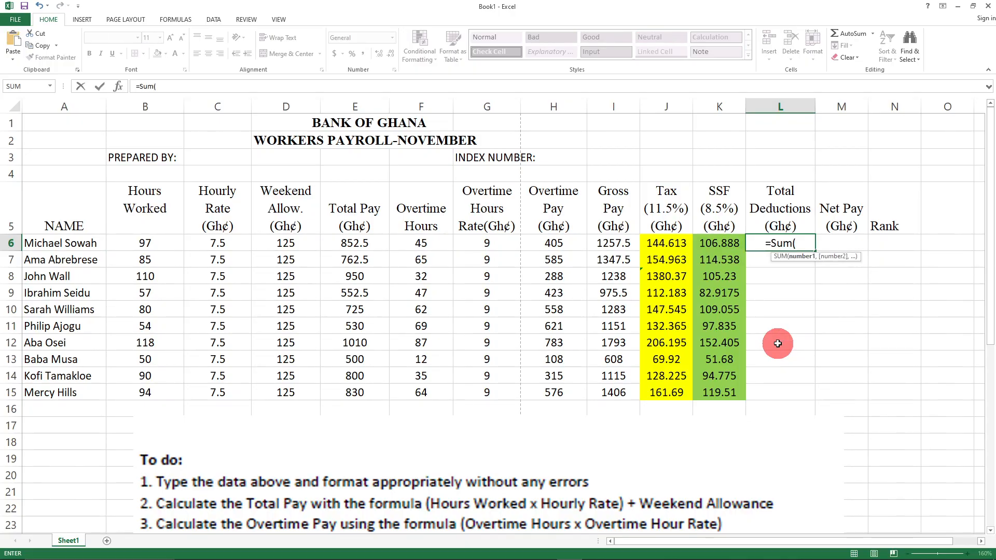
{"action": "type", "text": "144."}
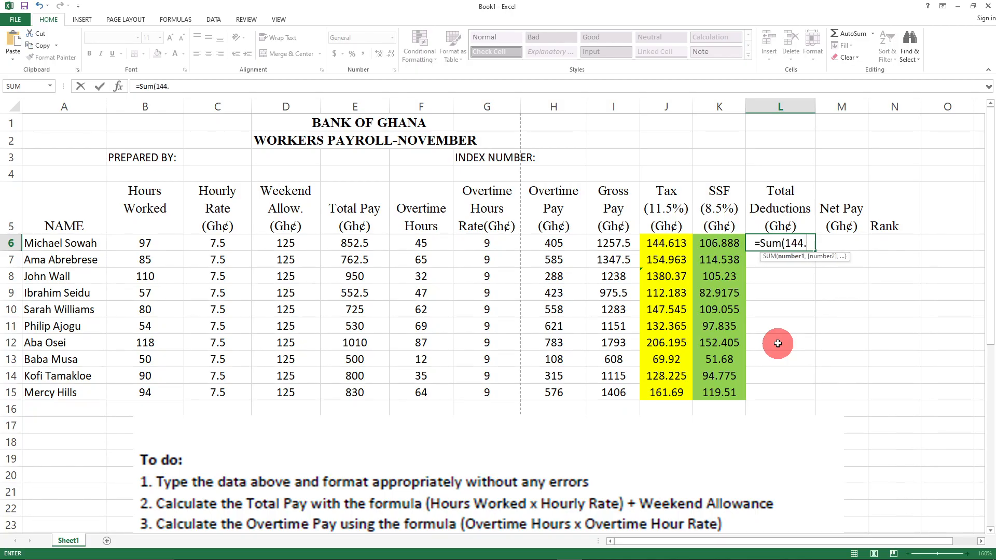
{"action": "type", "text": "613"}
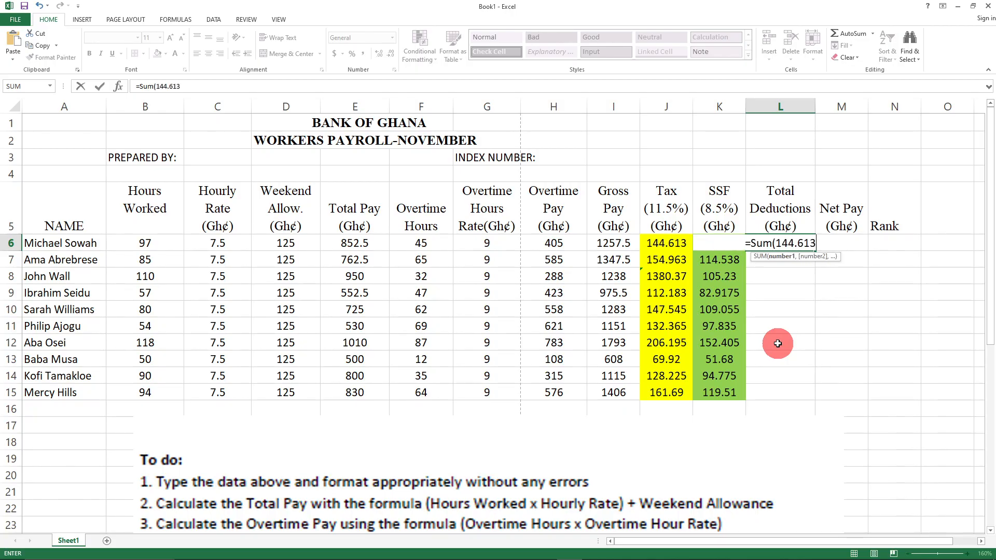
{"action": "type", "text": "+"}
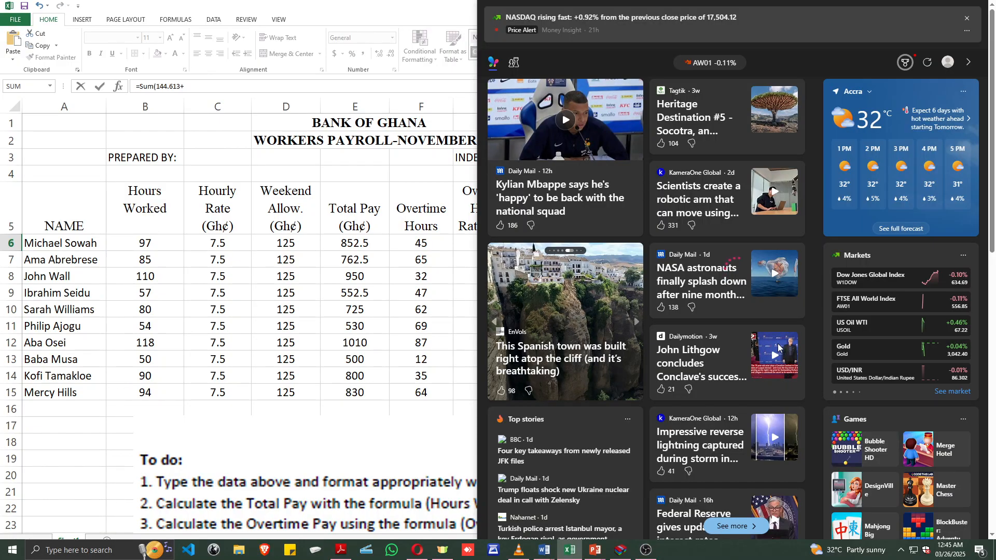
- Discard the unfinished L6 formula and dismiss the news and weather panel
{"action": "key", "text": "Escape"}
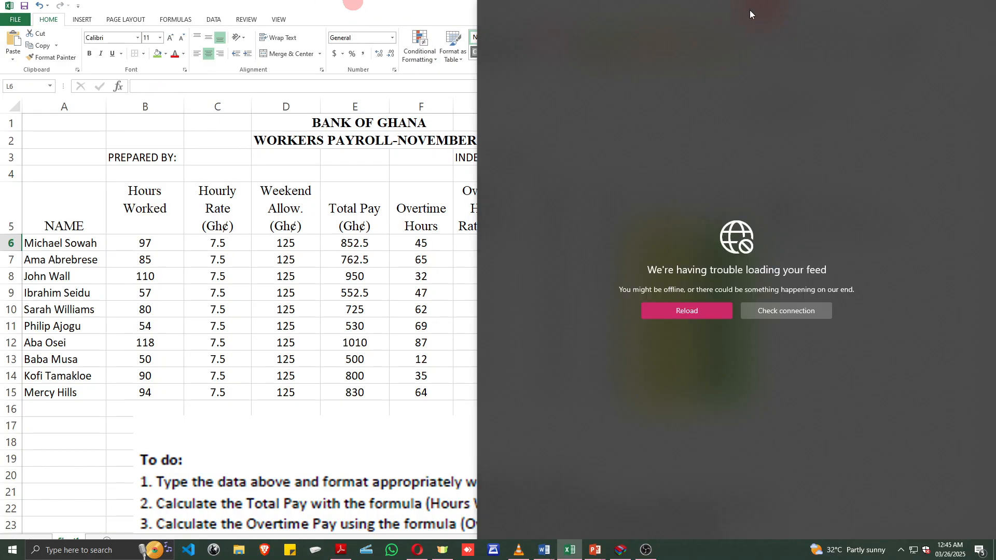
{"action": "left_click", "coordinate": [863, 551]}
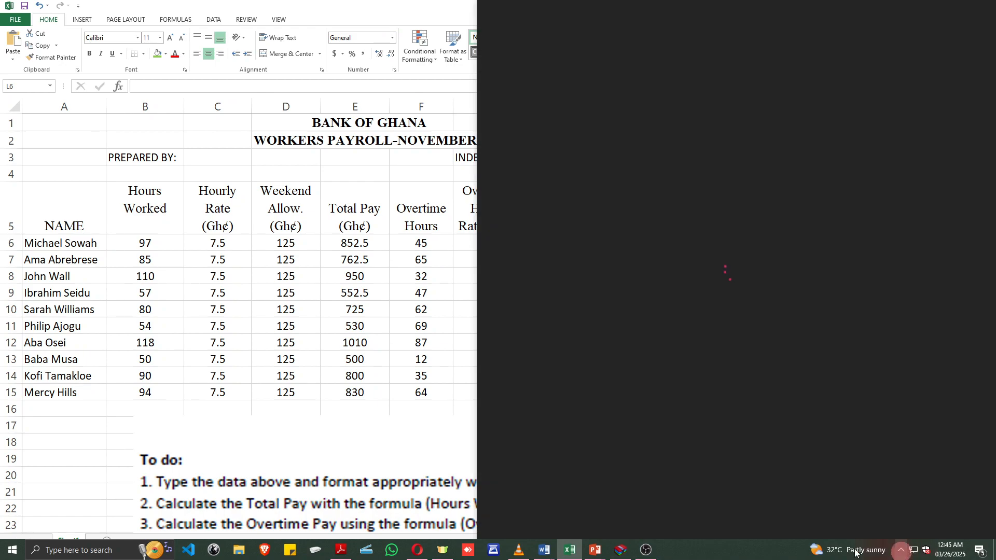
{"action": "left_click", "coordinate": [320, 353]}
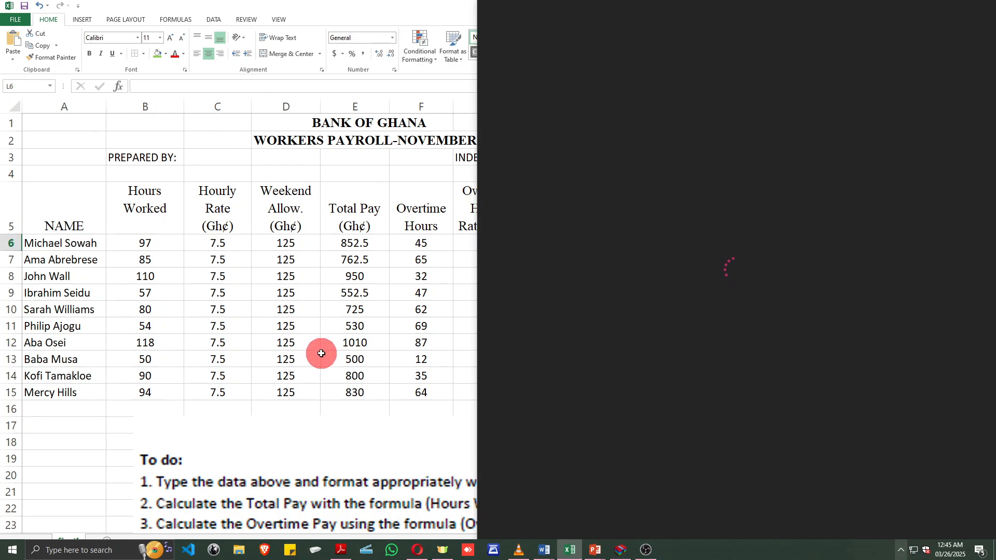
{"action": "left_click", "coordinate": [825, 358]}
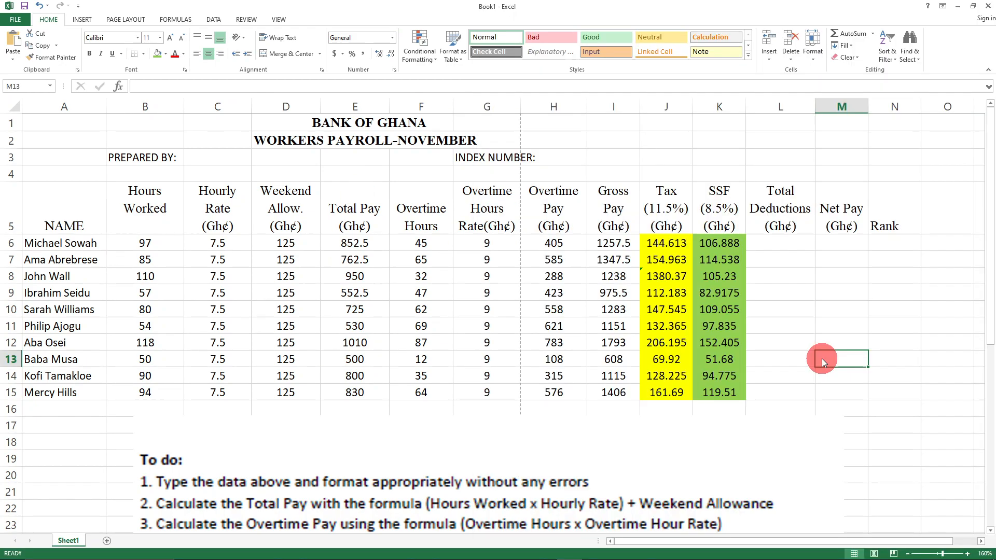
- Enter =sum(j6+k6) in L6 so Total Deductions shows 251.5
{"action": "left_click", "coordinate": [780, 241]}
{"action": "left_click_drag", "start_coordinate": [666, 242], "coordinate": [709, 247]}
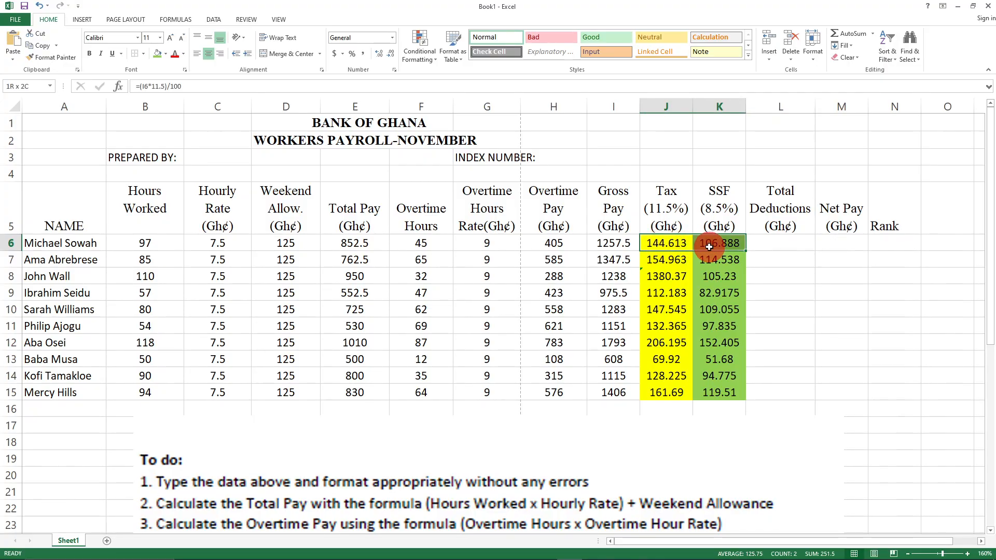
{"action": "left_click_drag", "start_coordinate": [709, 247], "coordinate": [709, 247]}
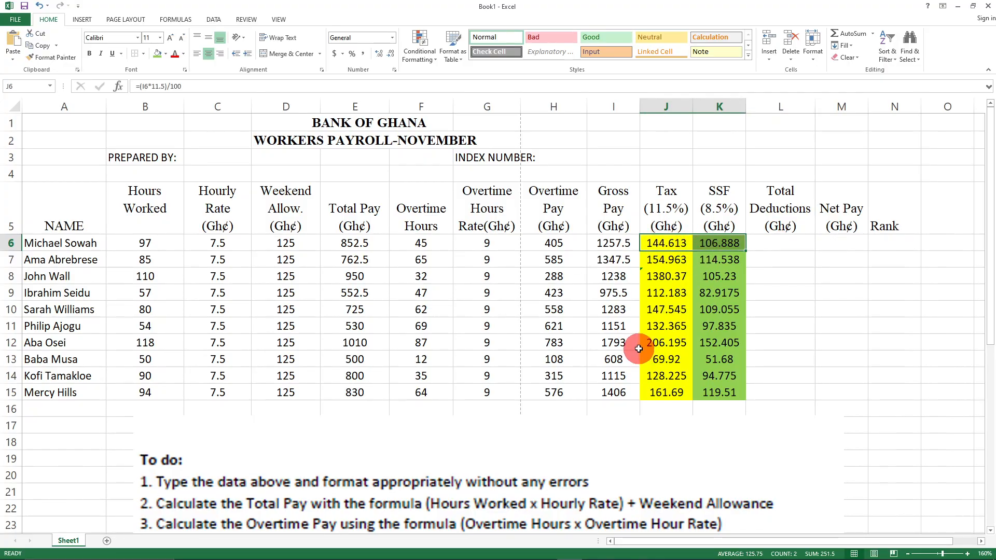
{"action": "scroll", "coordinate": [638, 348], "scroll_direction": "down", "scroll_amount": 4}
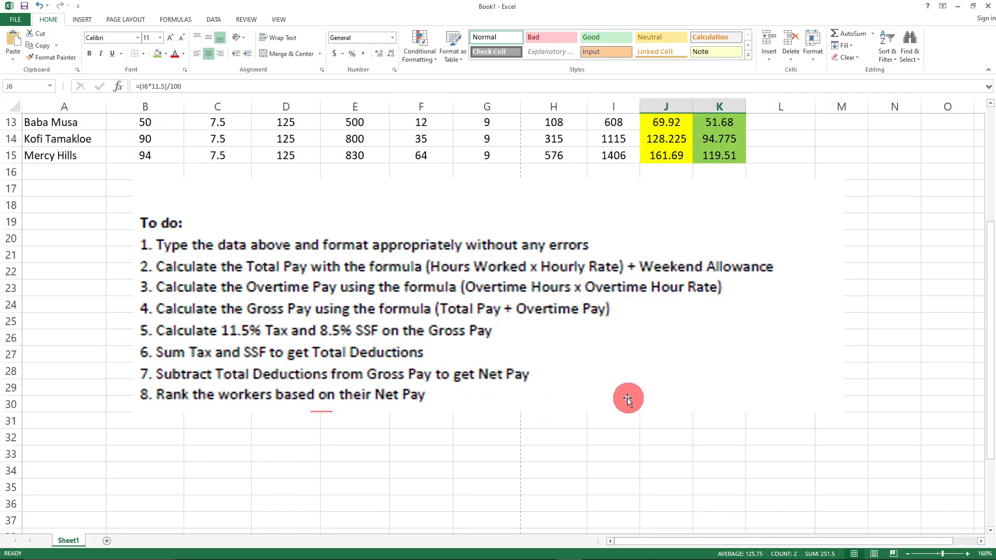
{"action": "scroll", "coordinate": [622, 395], "scroll_direction": "up", "scroll_amount": 4}
{"action": "left_click", "coordinate": [792, 242]}
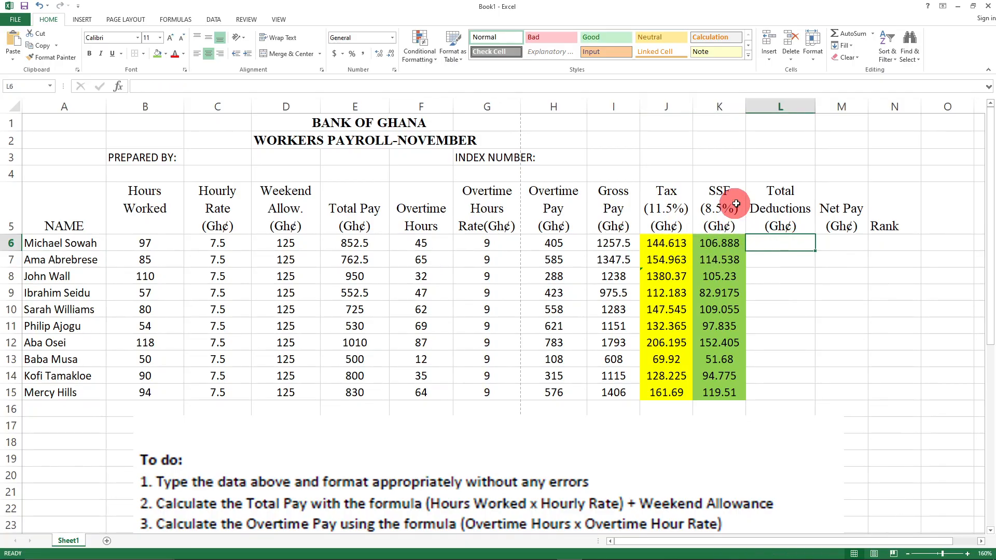
{"action": "left_click_drag", "start_coordinate": [663, 243], "coordinate": [721, 376]}
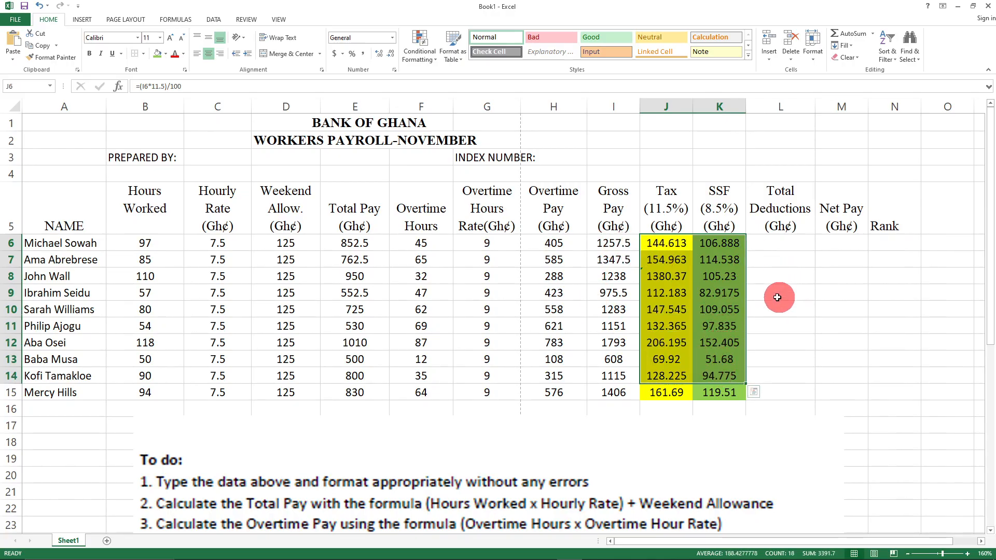
{"action": "left_click", "coordinate": [780, 240]}
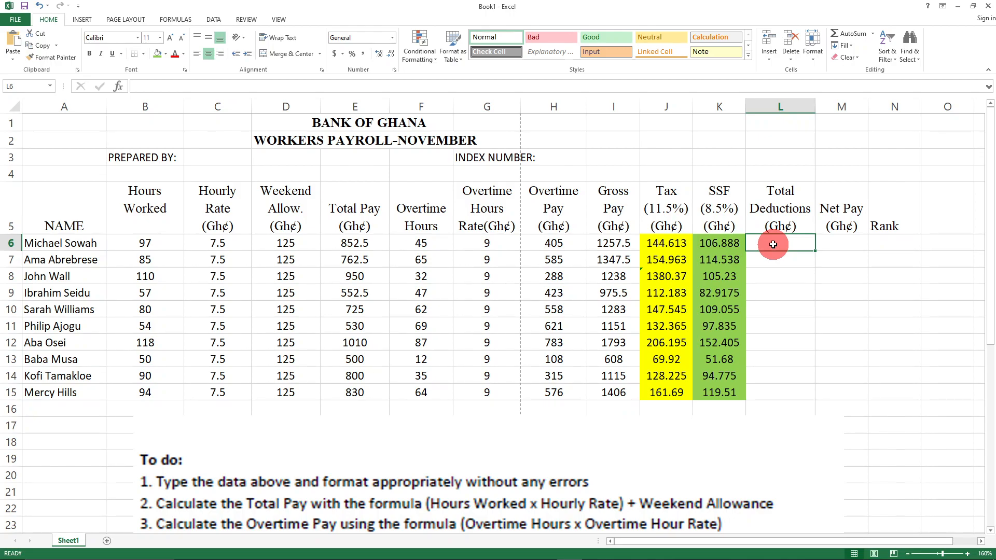
{"action": "type", "text": "=sum"}
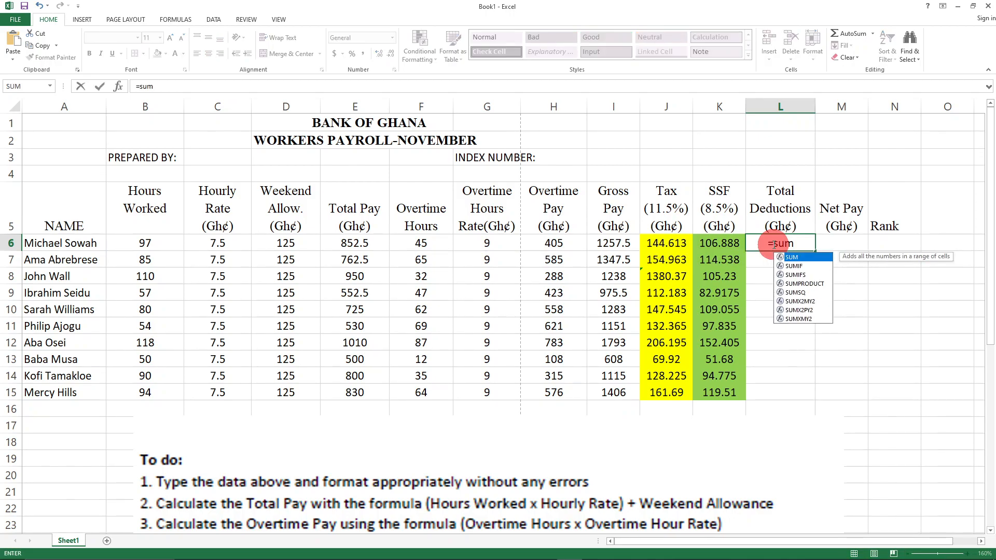
{"action": "type", "text": "("}
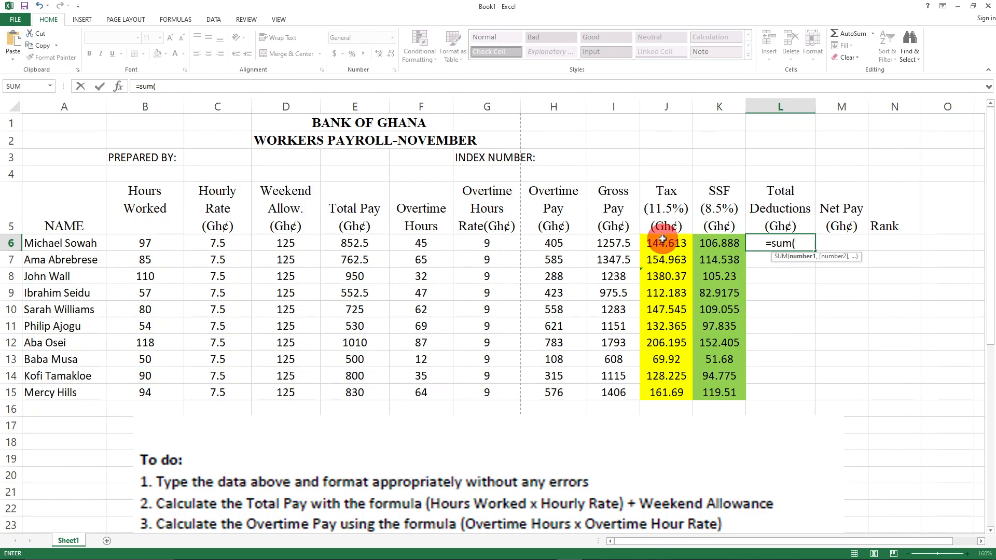
{"action": "type", "text": "j6"}
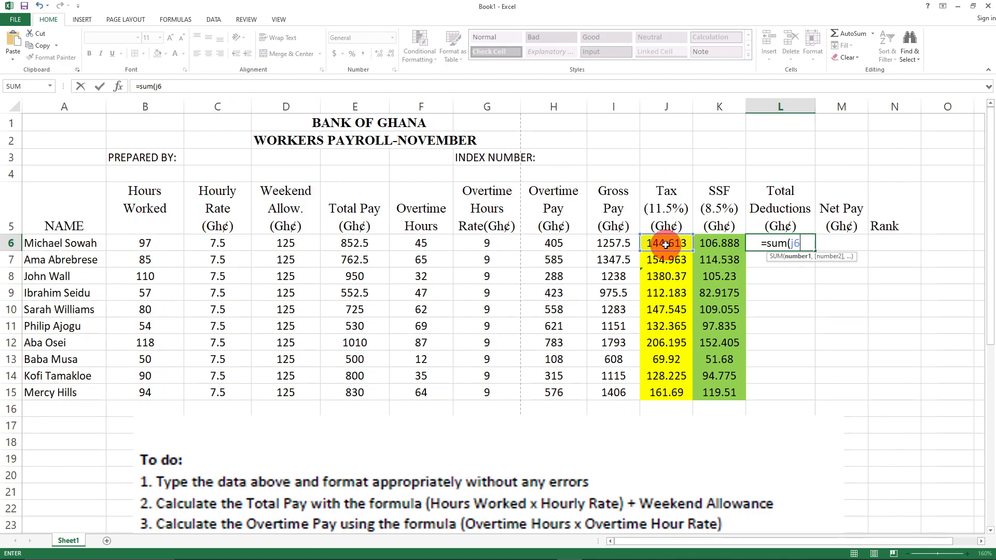
{"action": "type", "text": "+"}
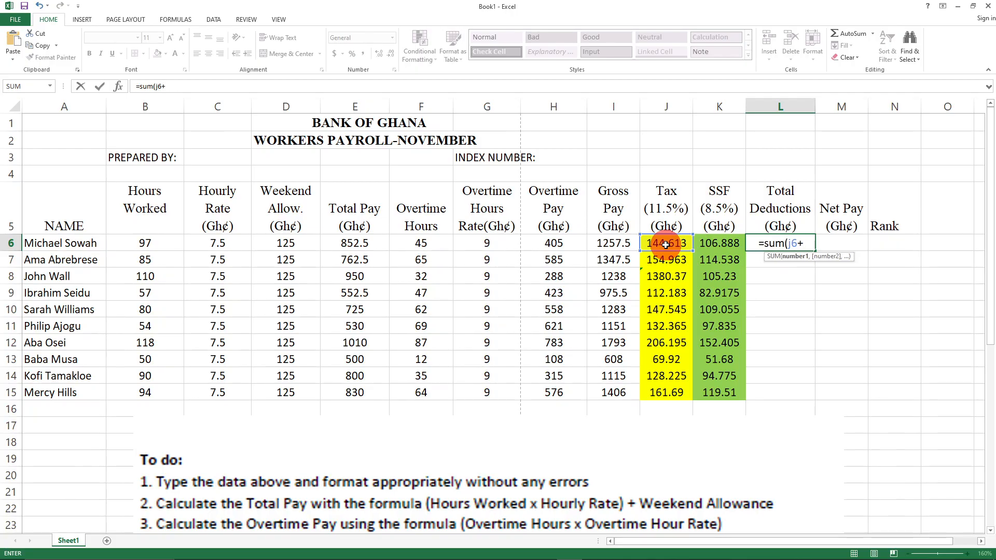
{"action": "type", "text": "k6"}
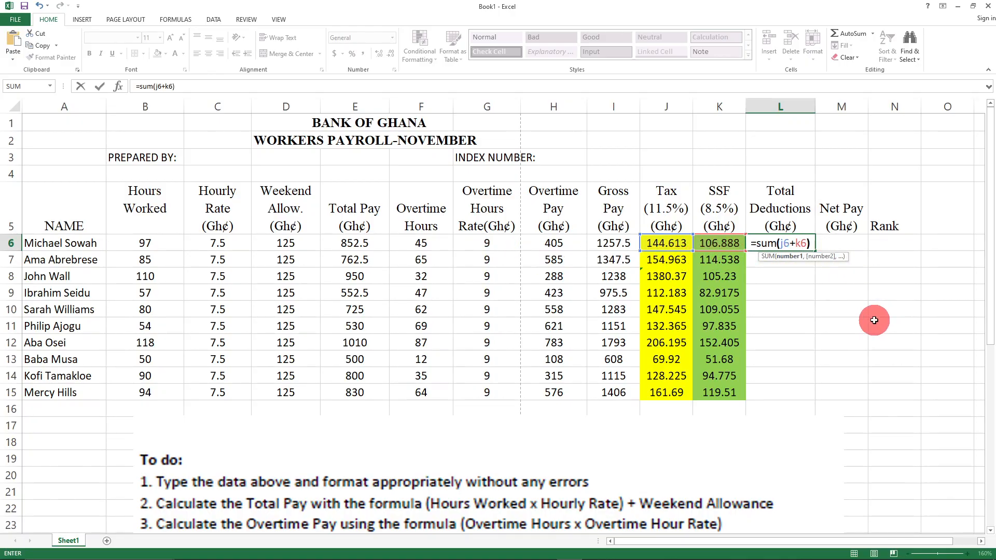
{"action": "key", "text": "Return"}
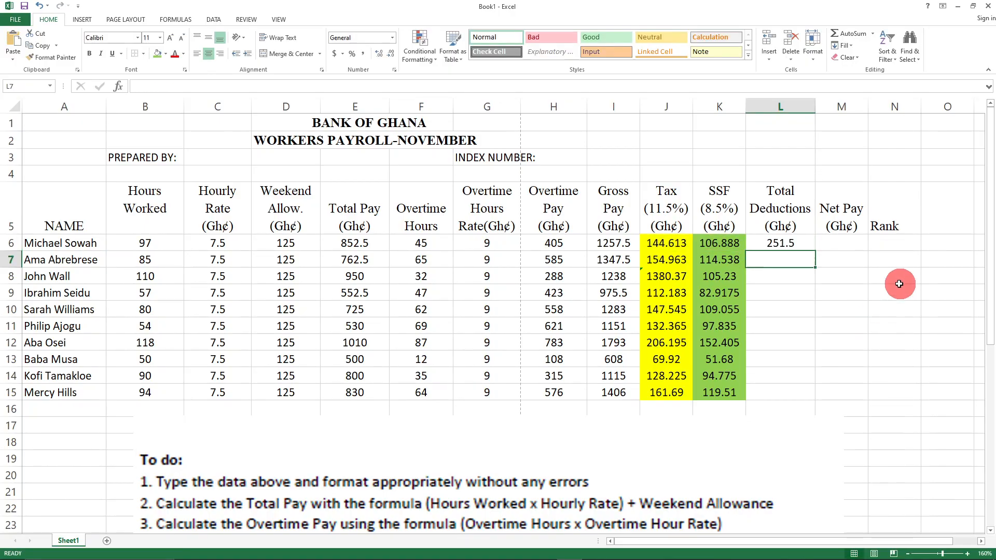
- Review the row 6 Tax and SSF values and the L6 deductions formula
{"action": "left_click", "coordinate": [869, 312]}
{"action": "left_click_drag", "start_coordinate": [663, 244], "coordinate": [721, 247]}
{"action": "left_click", "coordinate": [945, 328]}
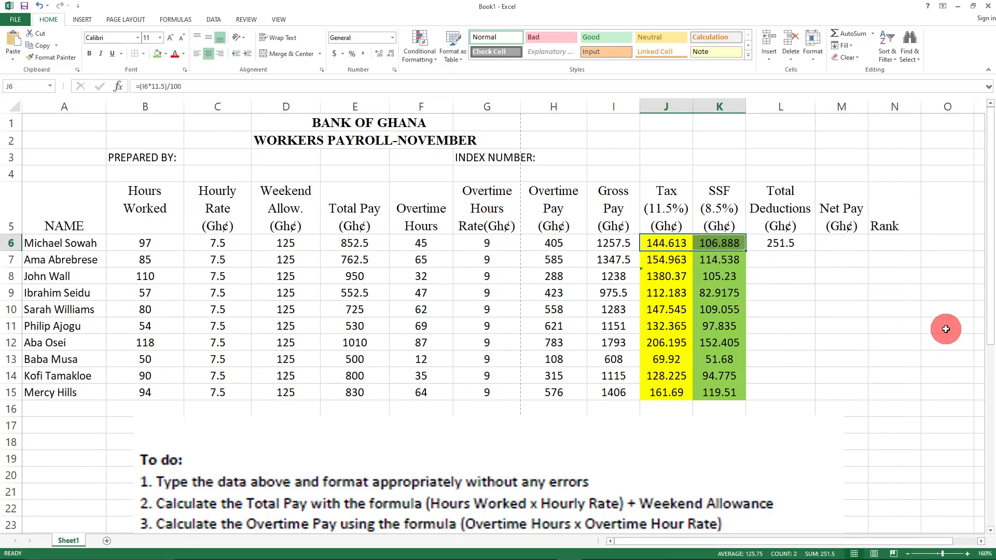
{"action": "left_click_drag", "start_coordinate": [654, 244], "coordinate": [721, 244]}
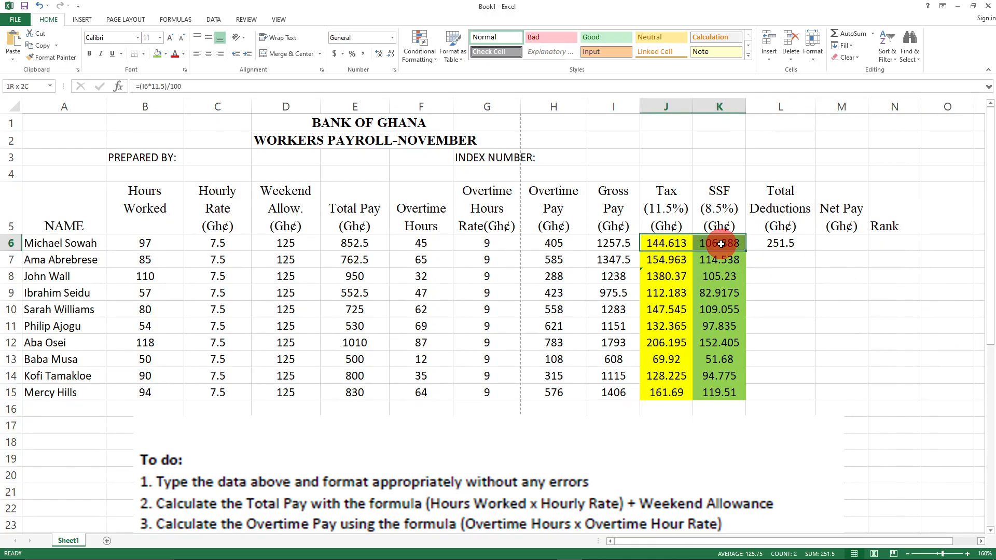
{"action": "left_click", "coordinate": [893, 325]}
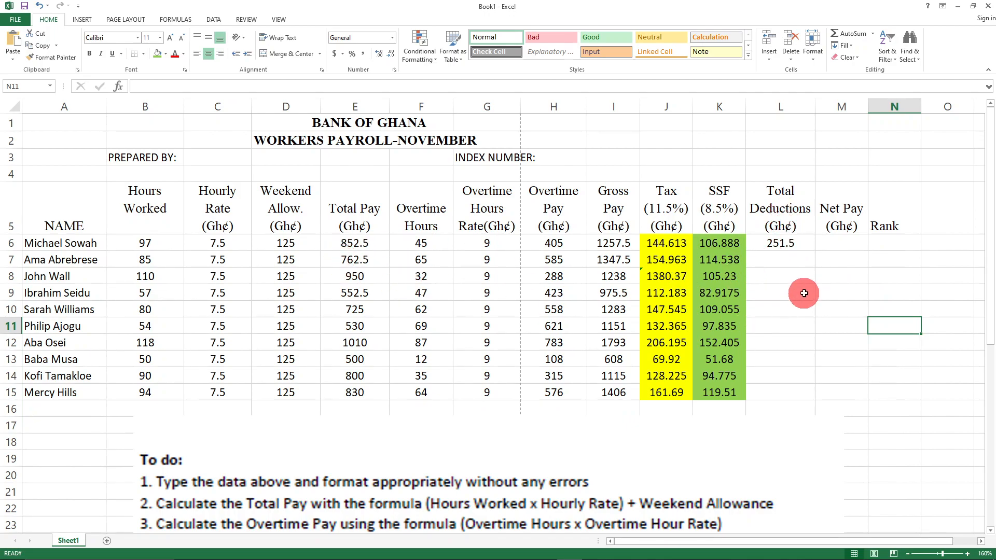
{"action": "left_click", "coordinate": [776, 243]}
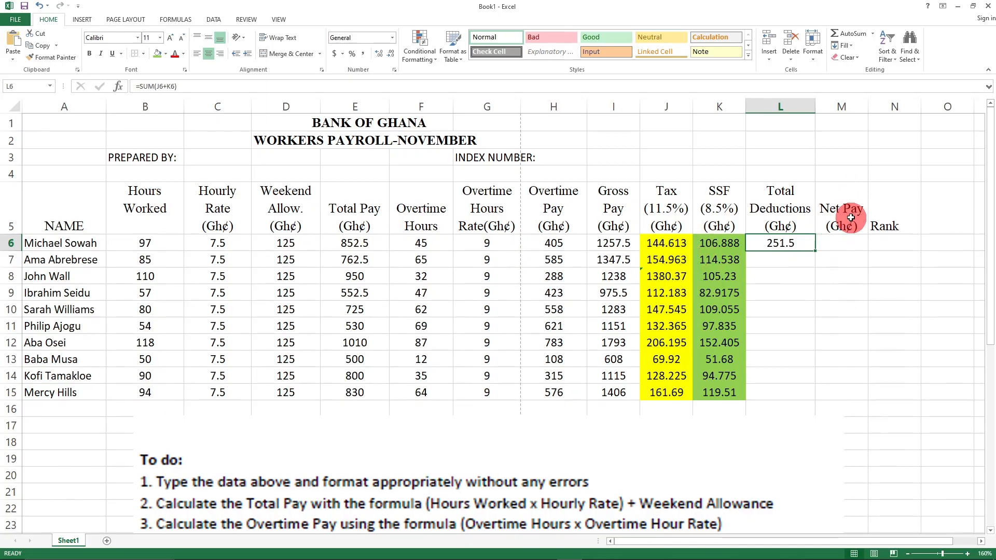
{"action": "left_click", "coordinate": [836, 241]}
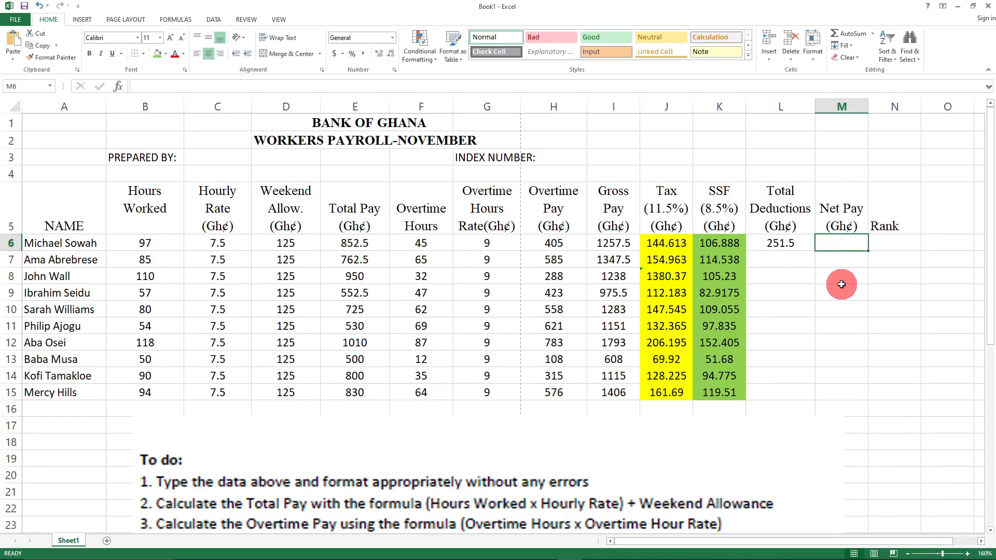
- Enter =SUM(J7+K7) in L7 for the second worker's deductions
{"action": "left_click", "coordinate": [766, 259]}
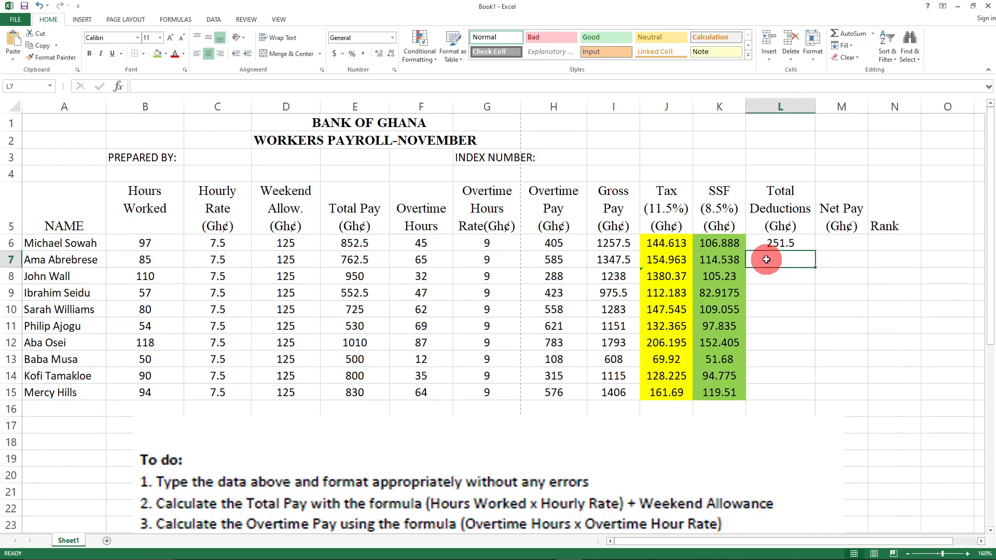
{"action": "left_click_drag", "start_coordinate": [656, 259], "coordinate": [719, 258]}
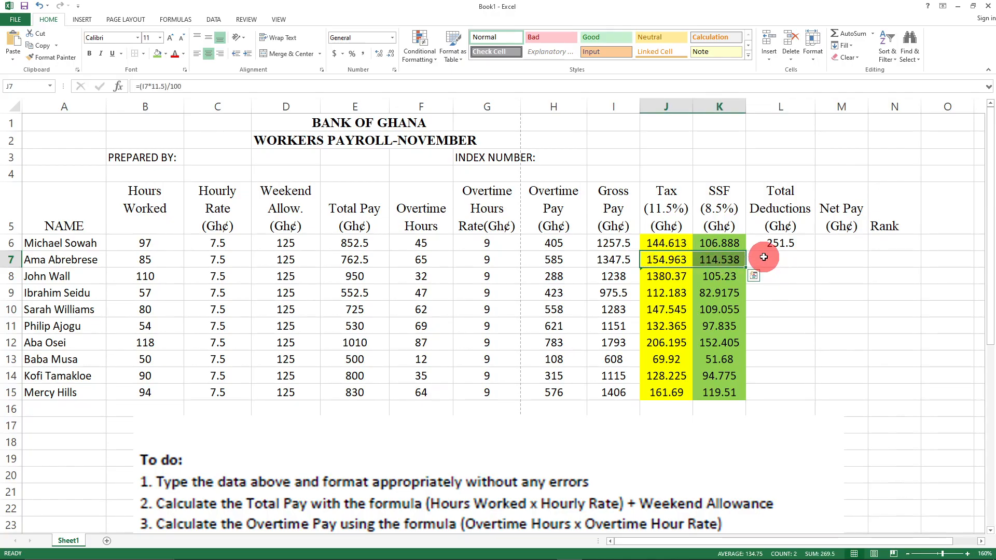
{"action": "left_click", "coordinate": [779, 259]}
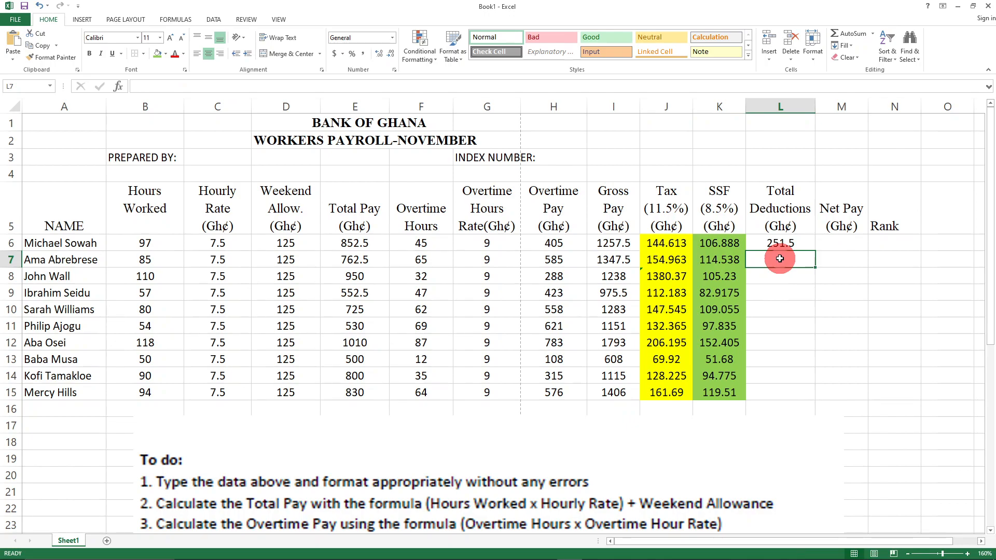
{"action": "type", "text": "="}
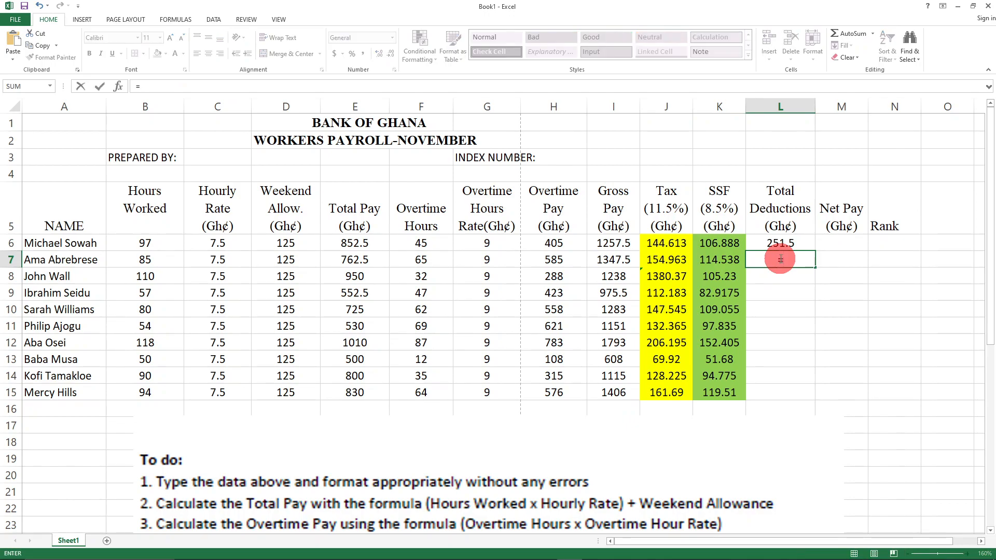
{"action": "type", "text": "su"}
{"action": "key", "text": "Tab"}
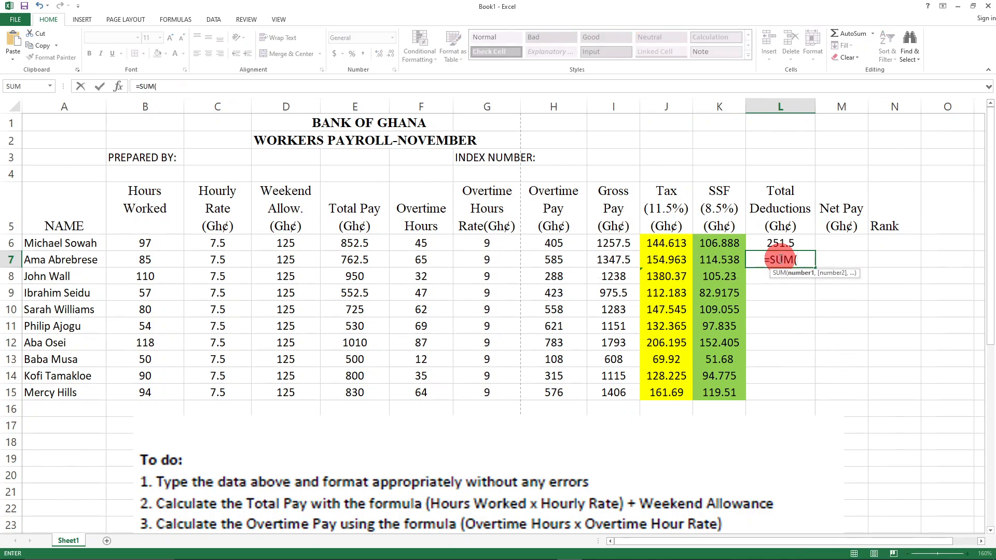
{"action": "type", "text": "J7"}
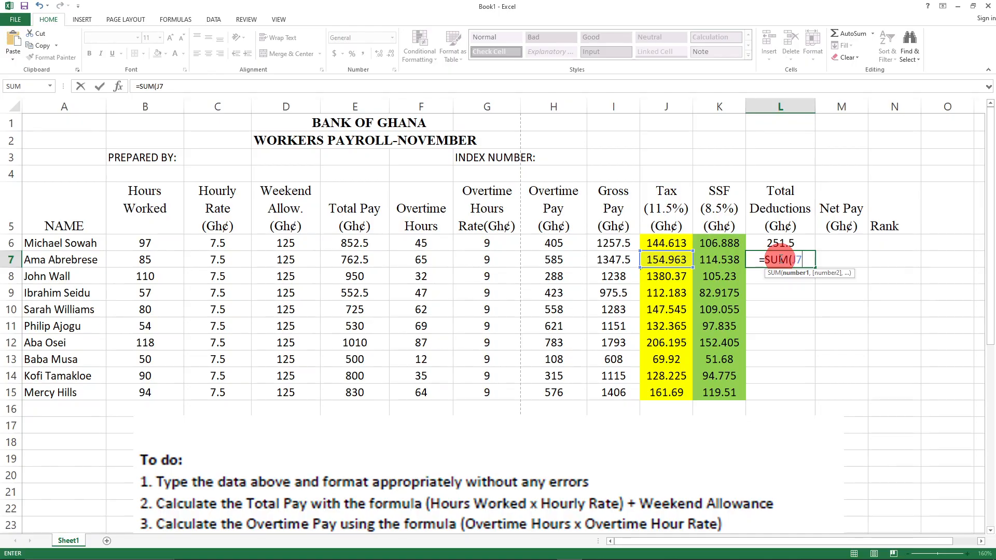
{"action": "type", "text": "+K7"}
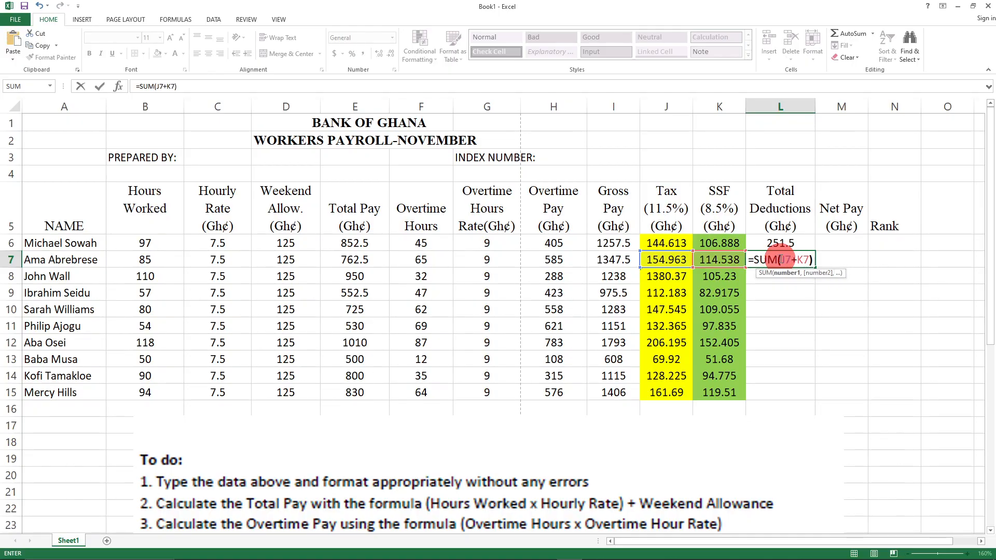
{"action": "type", "text": ")"}
{"action": "key", "text": "Return"}
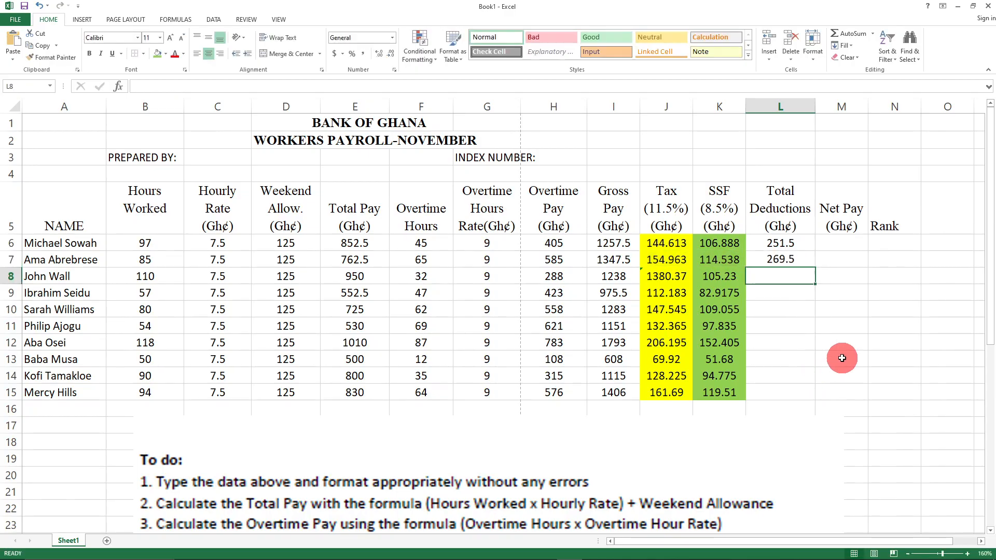
- Fill the L7 deductions formula down to L15, giving 269.5 through 281.2
{"action": "left_click", "coordinate": [827, 309]}
{"action": "left_click", "coordinate": [781, 257]}
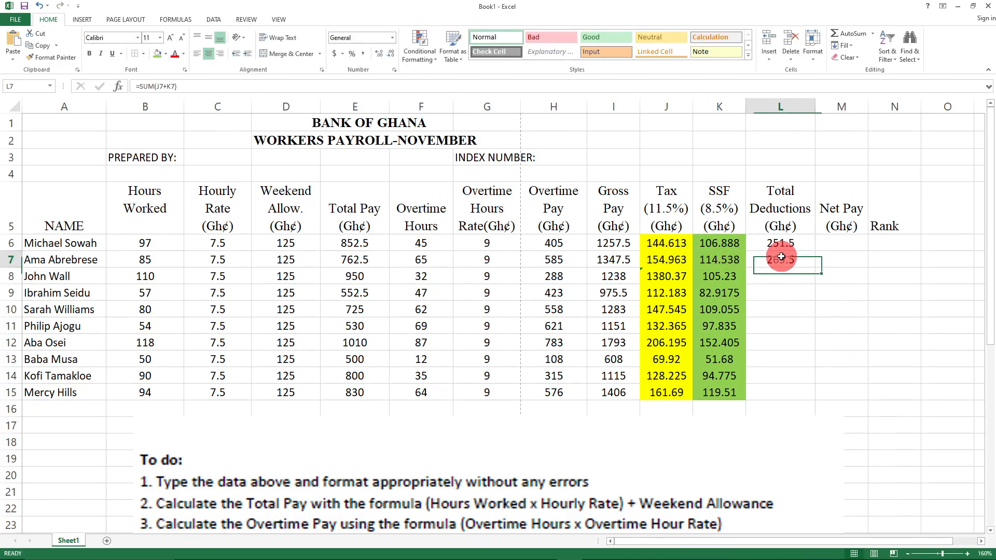
{"action": "left_click_drag", "start_coordinate": [814, 267], "coordinate": [817, 406]}
{"action": "left_click", "coordinate": [841, 450]}
{"action": "left_click", "coordinate": [874, 280]}
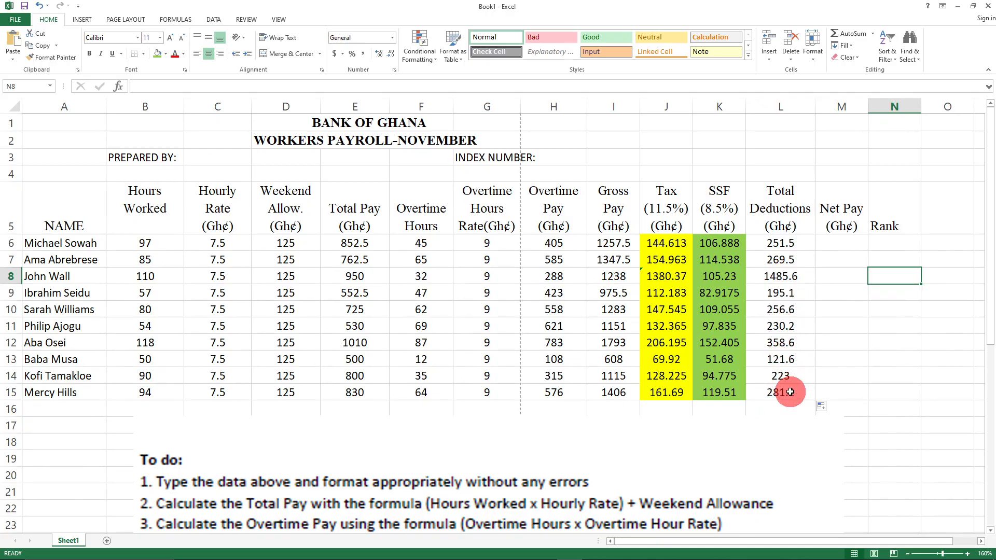
- Replace L14's value with =SUM(J14+K14), giving 223
{"action": "left_click", "coordinate": [785, 376]}
{"action": "key", "text": "BackSpace"}
{"action": "left_click", "coordinate": [874, 365]}
{"action": "left_click", "coordinate": [783, 372]}
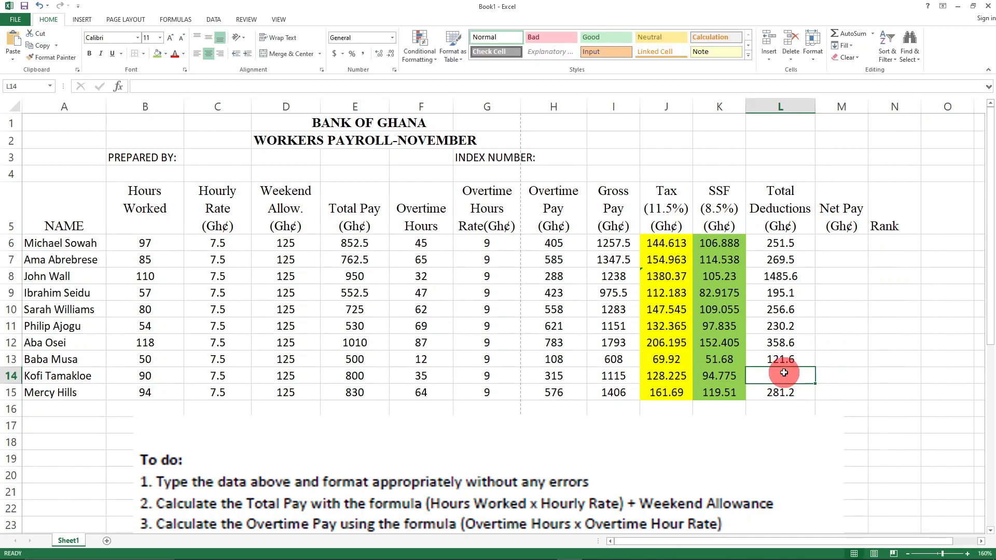
{"action": "type", "text": "=SUM"}
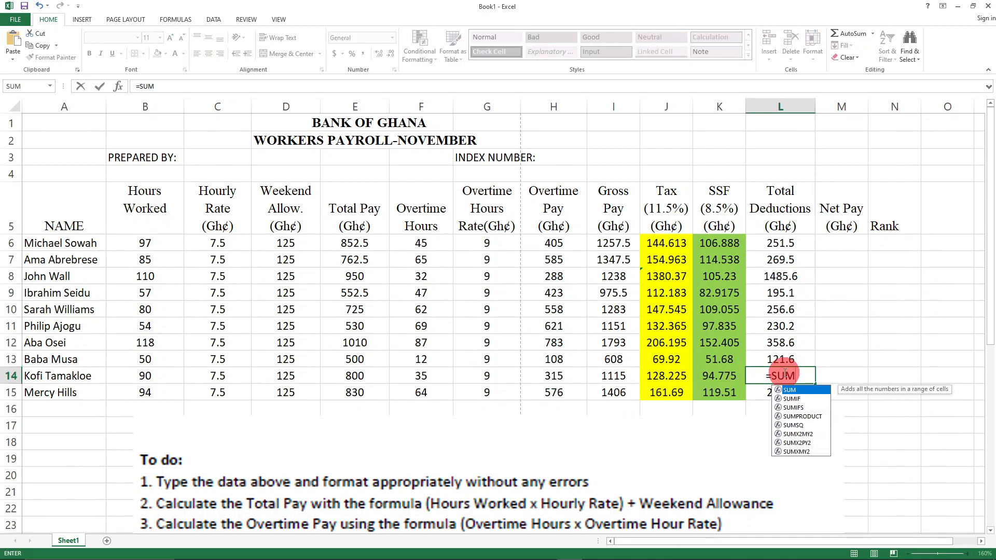
{"action": "type", "text": "("}
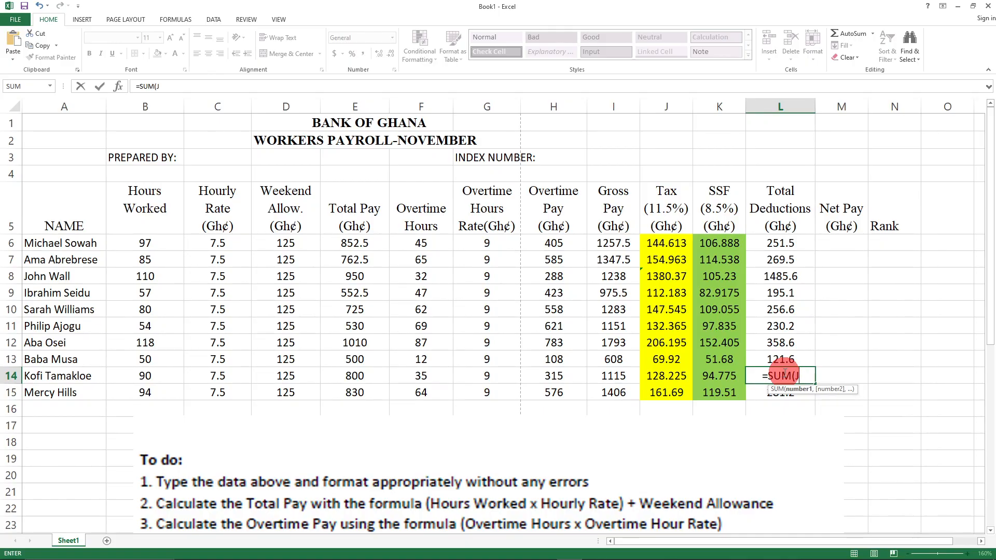
{"action": "type", "text": "J14"}
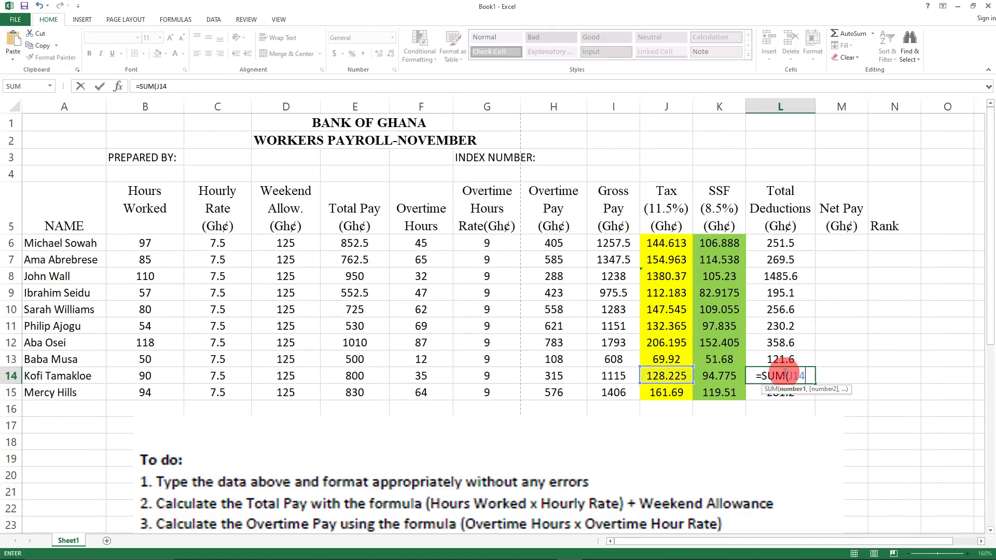
{"action": "type", "text": "+K14"}
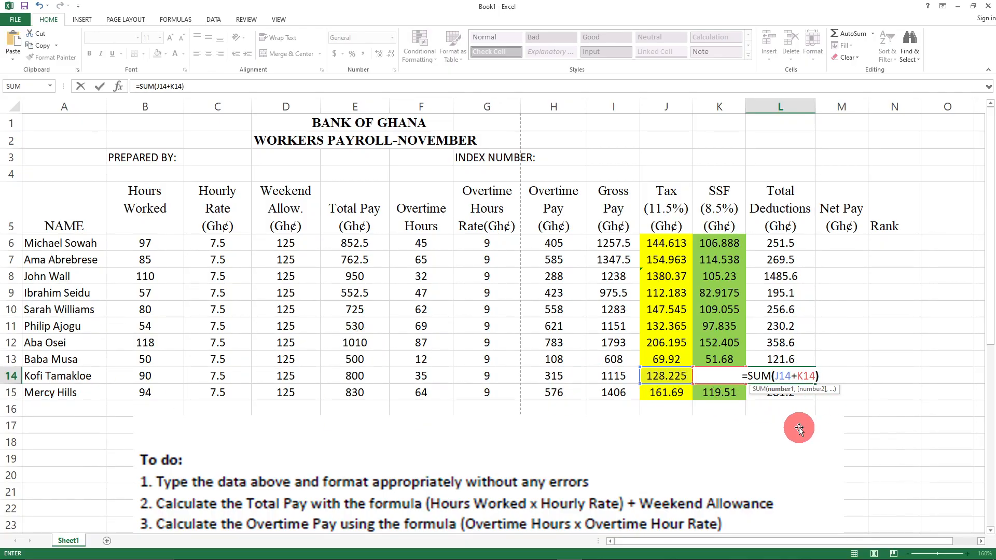
{"action": "type", "text": ")"}
{"action": "key", "text": "Return"}
{"action": "left_click", "coordinate": [886, 407]}
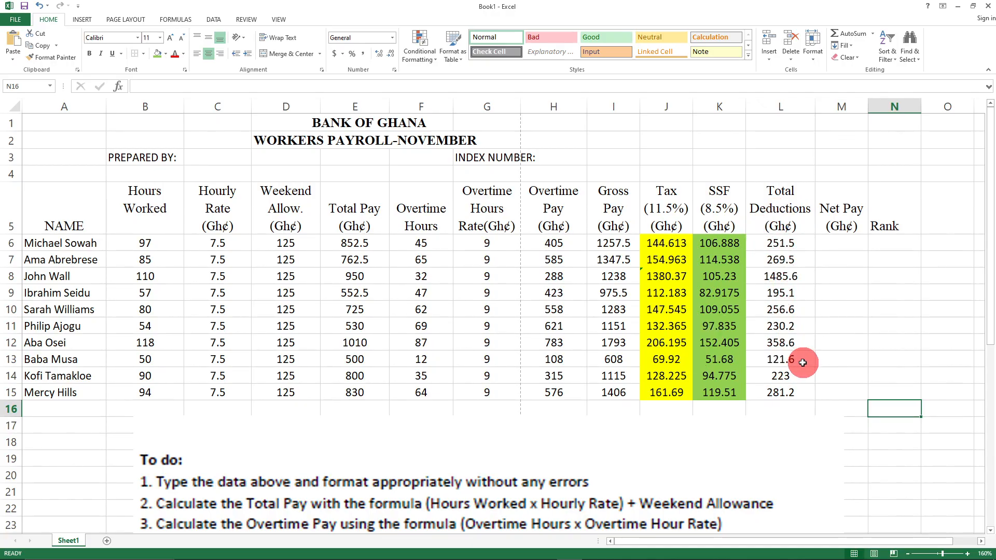
{"action": "left_click", "coordinate": [854, 357]}
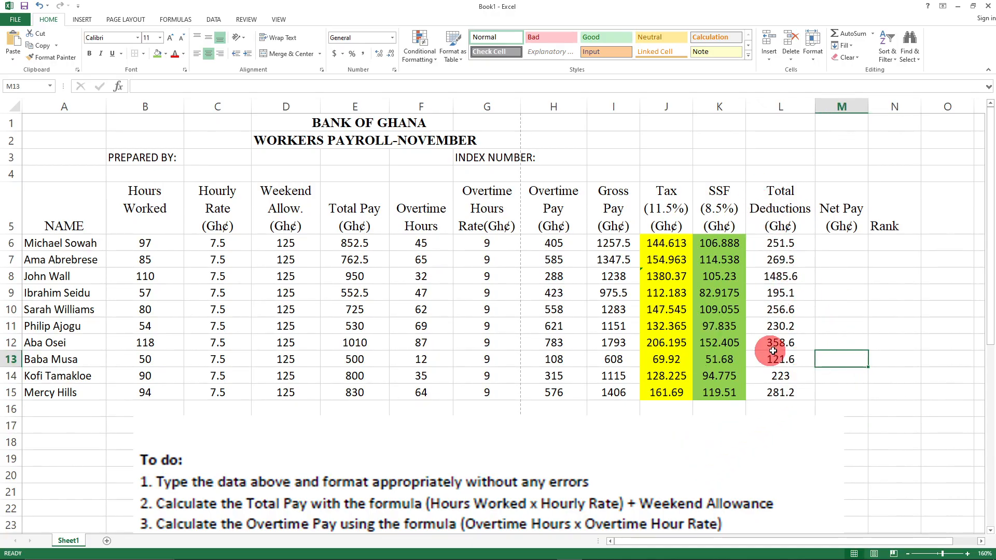
- Set the Tax and SSF values J6:K15 to No Fill
{"action": "scroll", "coordinate": [733, 447], "scroll_direction": "down", "scroll_amount": 4}
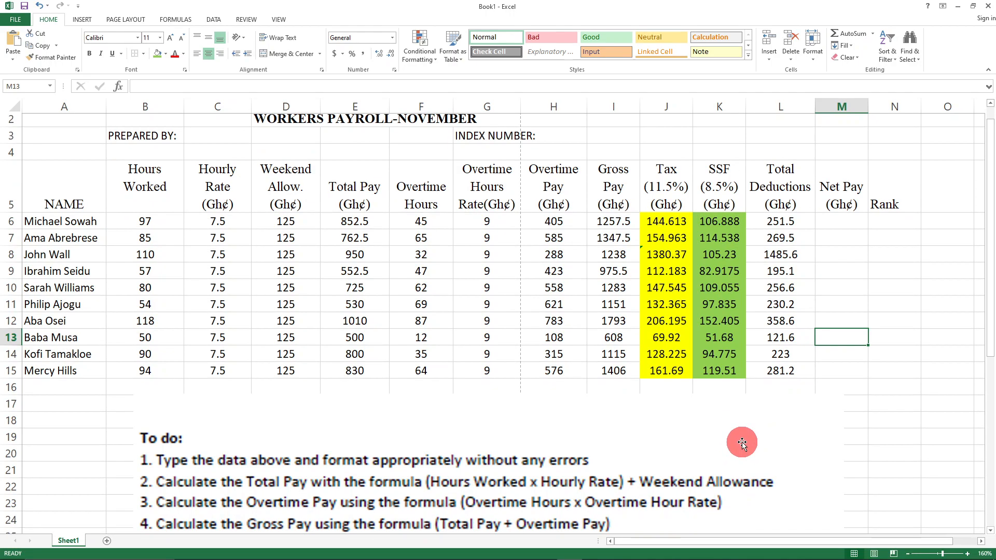
{"action": "scroll", "coordinate": [751, 441], "scroll_direction": "up", "scroll_amount": 4}
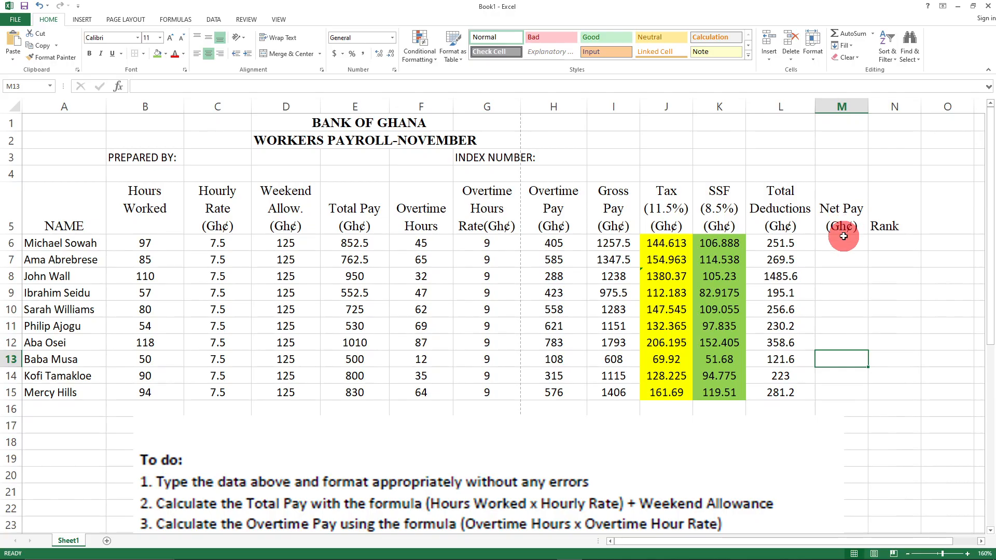
{"action": "scroll", "coordinate": [476, 440], "scroll_direction": "down", "scroll_amount": 4}
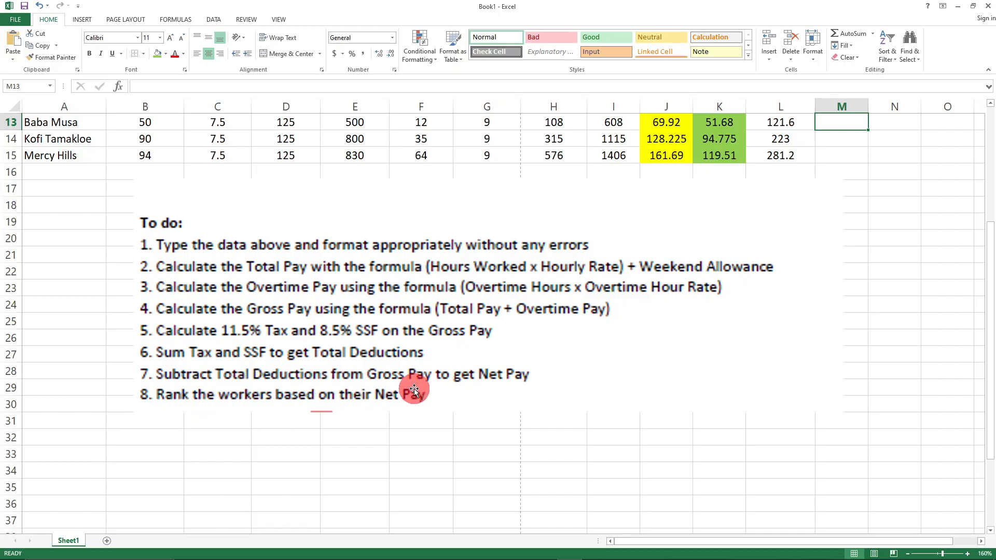
{"action": "scroll", "coordinate": [556, 427], "scroll_direction": "up", "scroll_amount": 4}
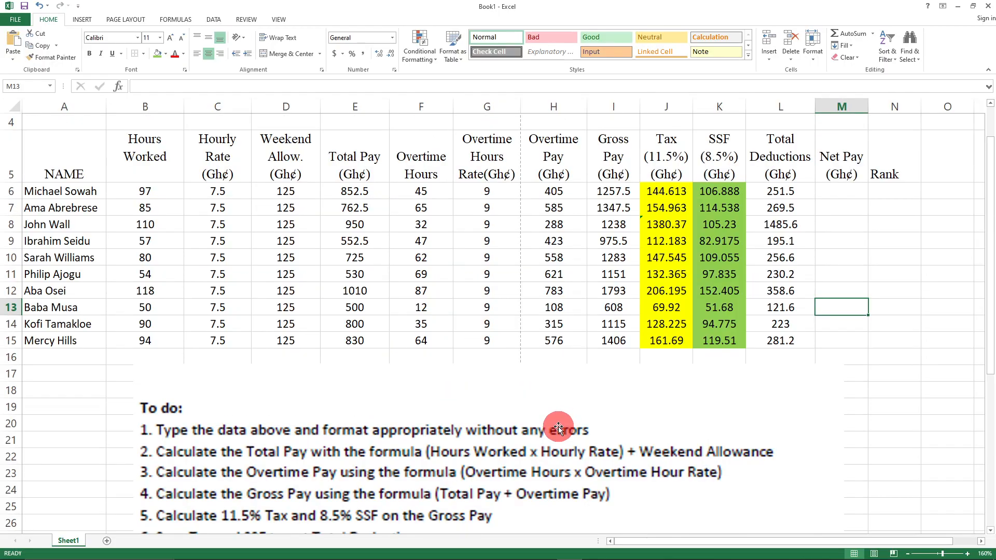
{"action": "left_click_drag", "start_coordinate": [651, 240], "coordinate": [721, 394]}
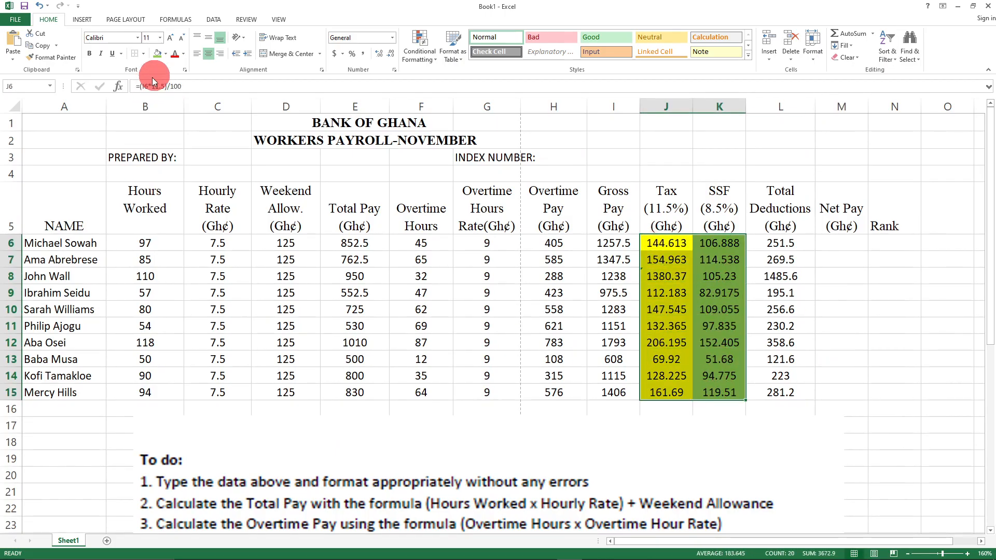
{"action": "left_click", "coordinate": [165, 56]}
{"action": "left_click", "coordinate": [177, 151]}
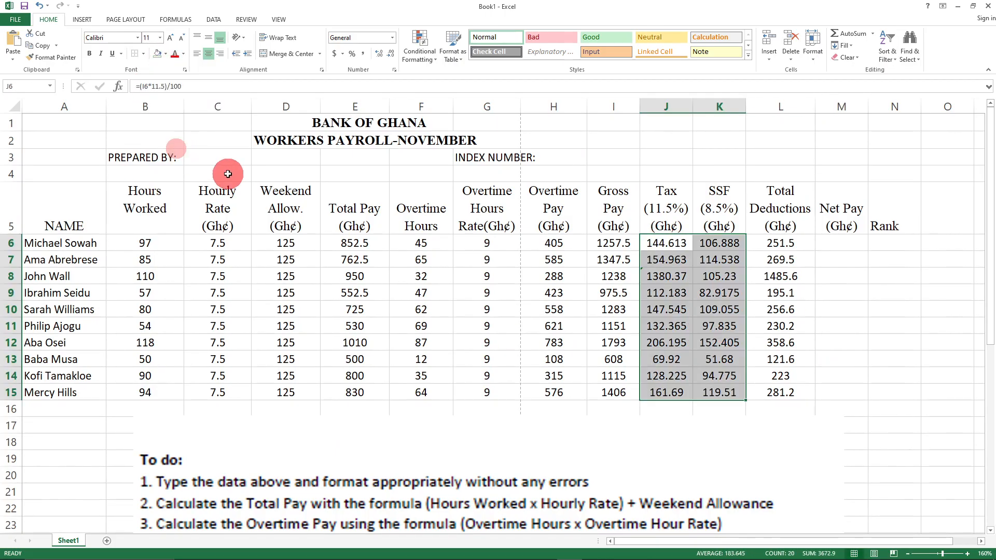
{"action": "left_click", "coordinate": [825, 327]}
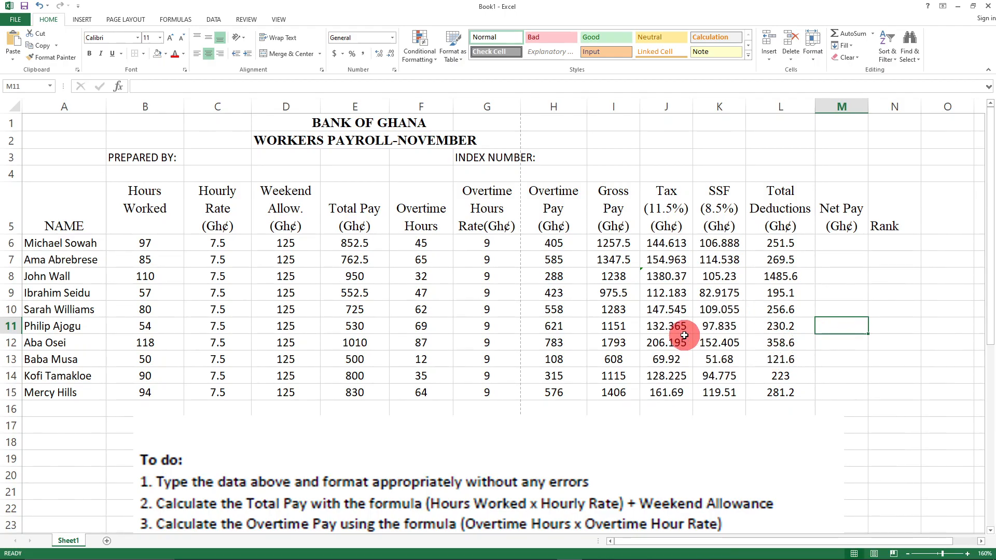
{"action": "scroll", "coordinate": [721, 425], "scroll_direction": "down", "scroll_amount": 5}
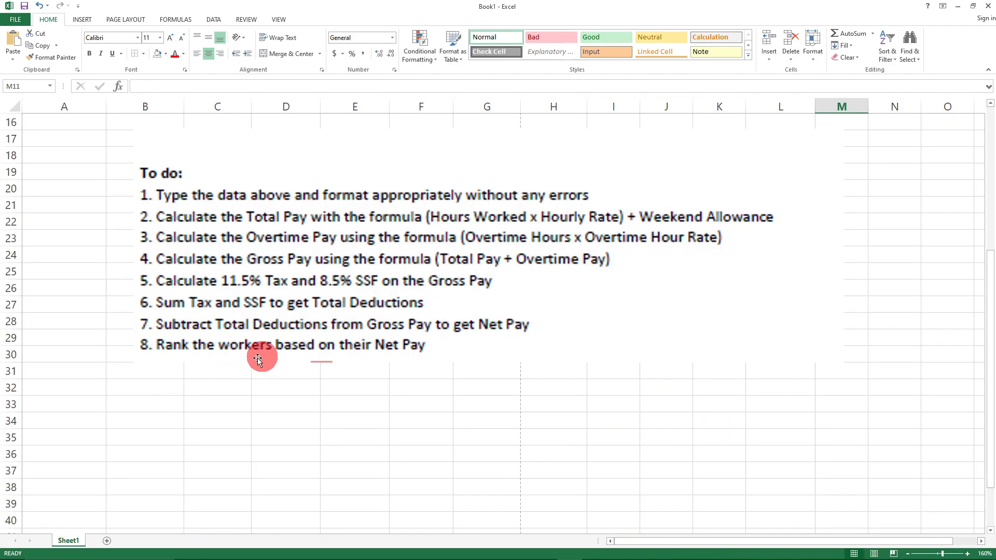
{"action": "scroll", "coordinate": [463, 470], "scroll_direction": "up", "scroll_amount": 5}
- Review the Gross Pay, Total Deductions and empty Net Pay columns and their row 6 formulas
{"action": "left_click_drag", "start_coordinate": [773, 242], "coordinate": [795, 393]}
{"action": "left_click_drag", "start_coordinate": [609, 243], "coordinate": [612, 399]}
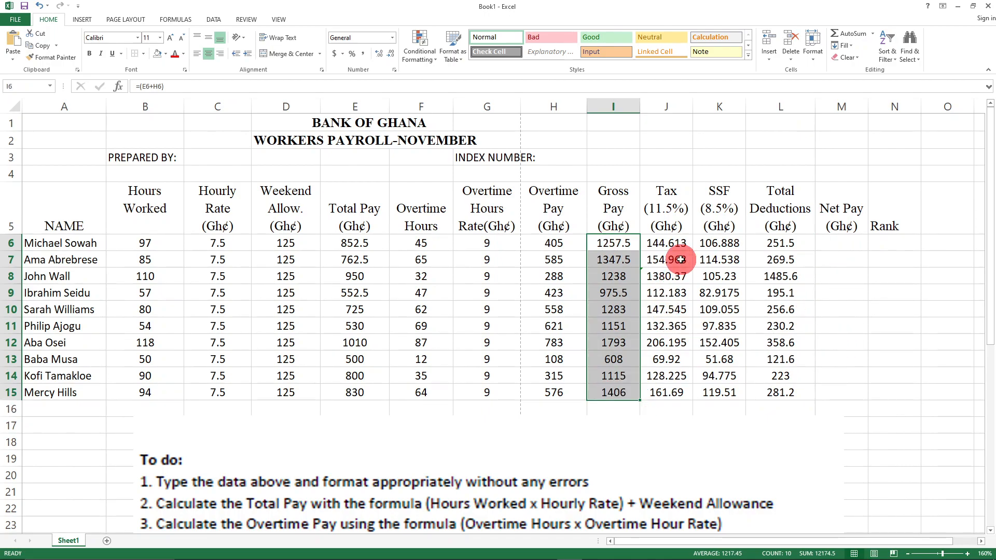
{"action": "left_click_drag", "start_coordinate": [840, 243], "coordinate": [849, 395]}
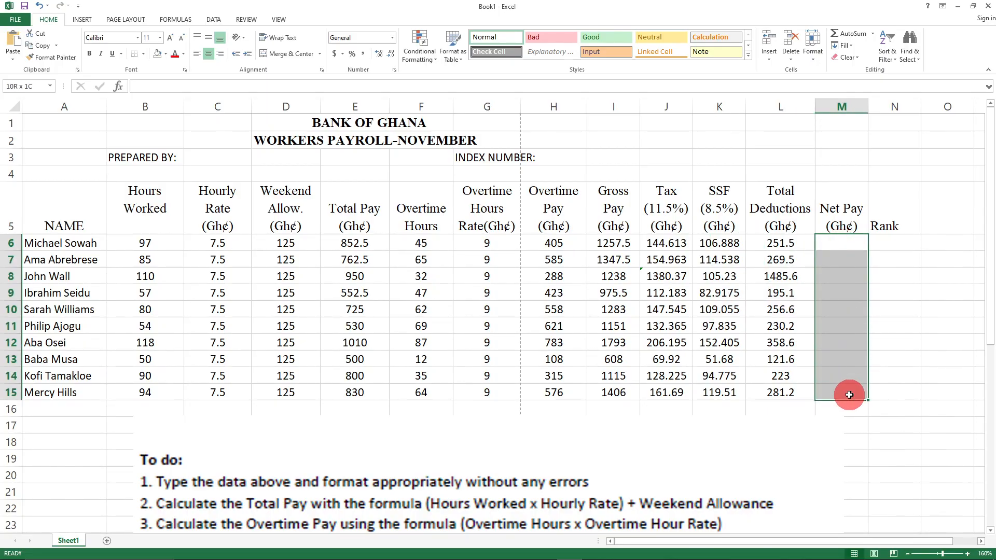
{"action": "left_click_drag", "start_coordinate": [612, 245], "coordinate": [622, 383]}
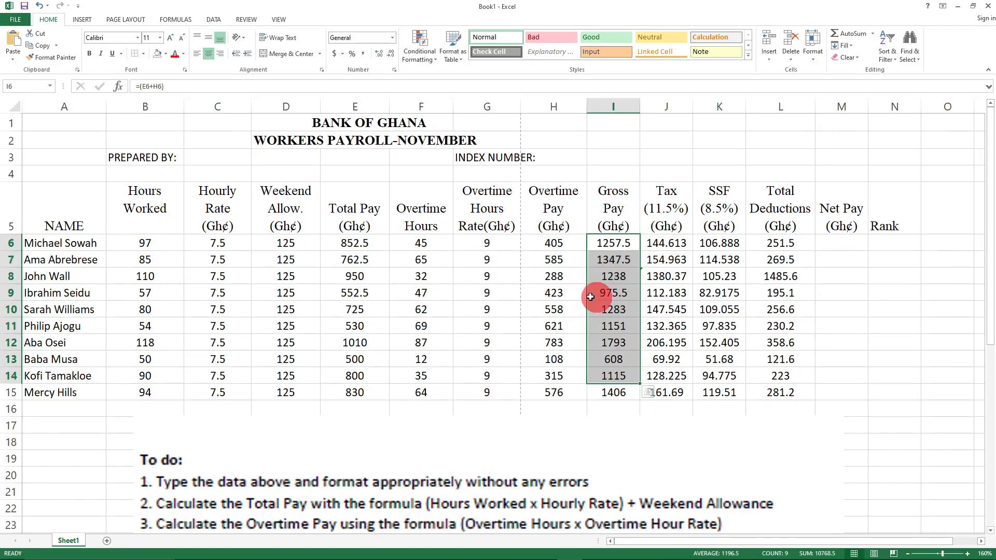
{"action": "left_click_drag", "start_coordinate": [830, 245], "coordinate": [835, 394]}
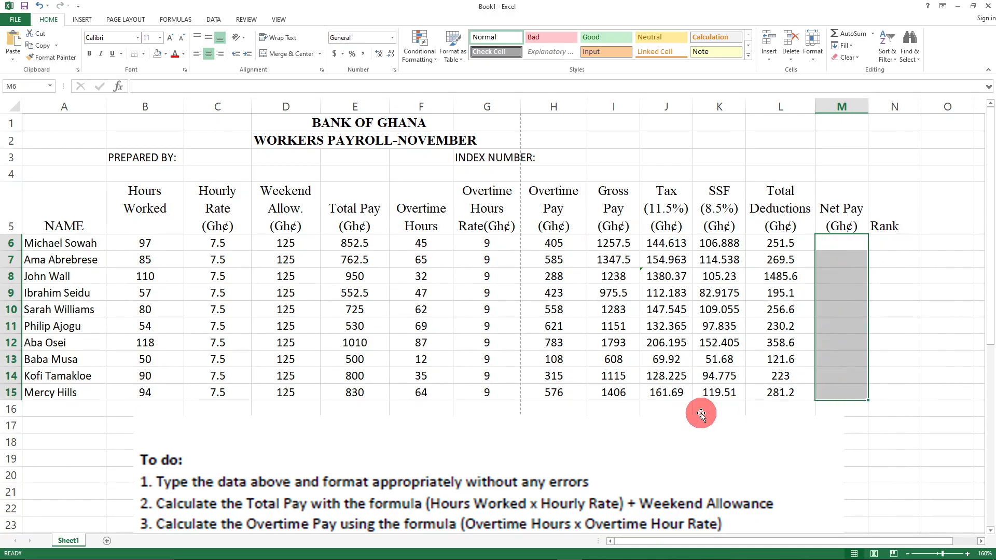
{"action": "left_click", "coordinate": [782, 244]}
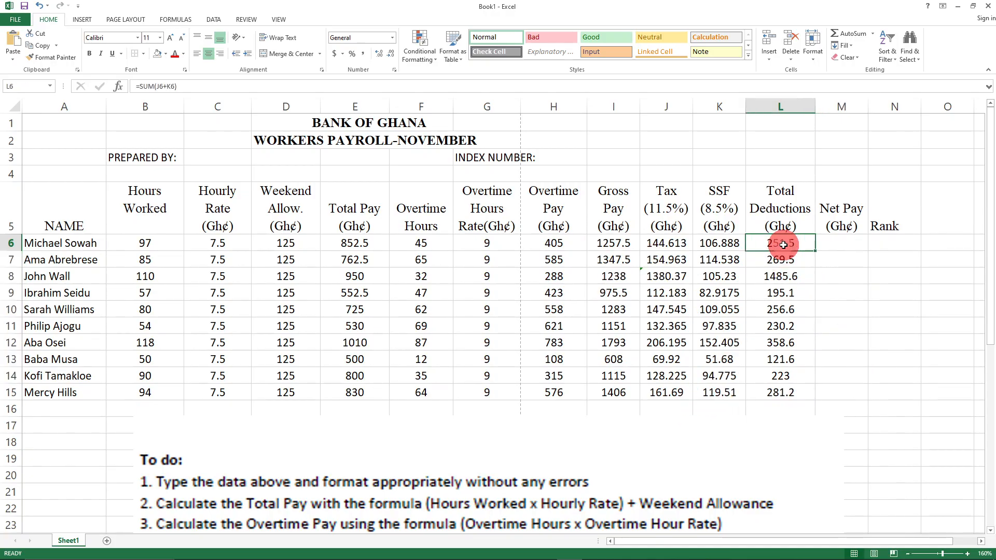
{"action": "left_click", "coordinate": [604, 243]}
{"action": "left_click", "coordinate": [784, 246]}
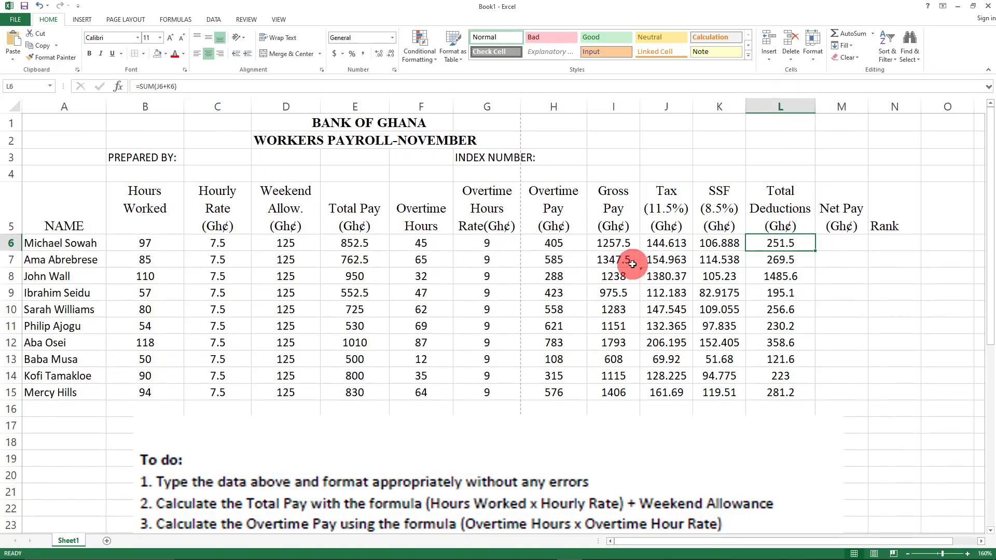
{"action": "left_click", "coordinate": [615, 242]}
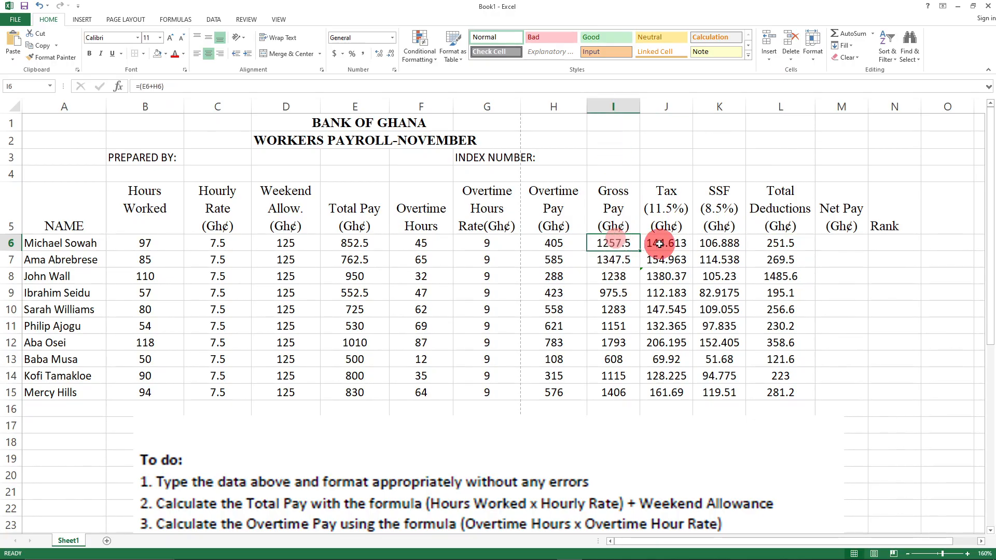
{"action": "left_click", "coordinate": [788, 246]}
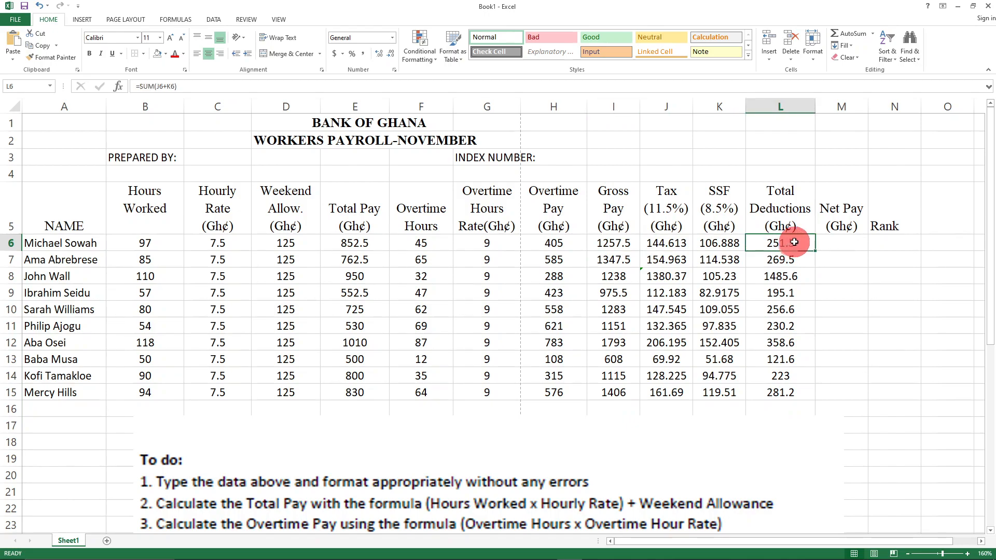
- Enter the Net Pay formula Gross Pay minus Total Deductions (I6-L6) in M6, giving 1006
{"action": "left_click", "coordinate": [840, 243]}
{"action": "type", "text": "=("}
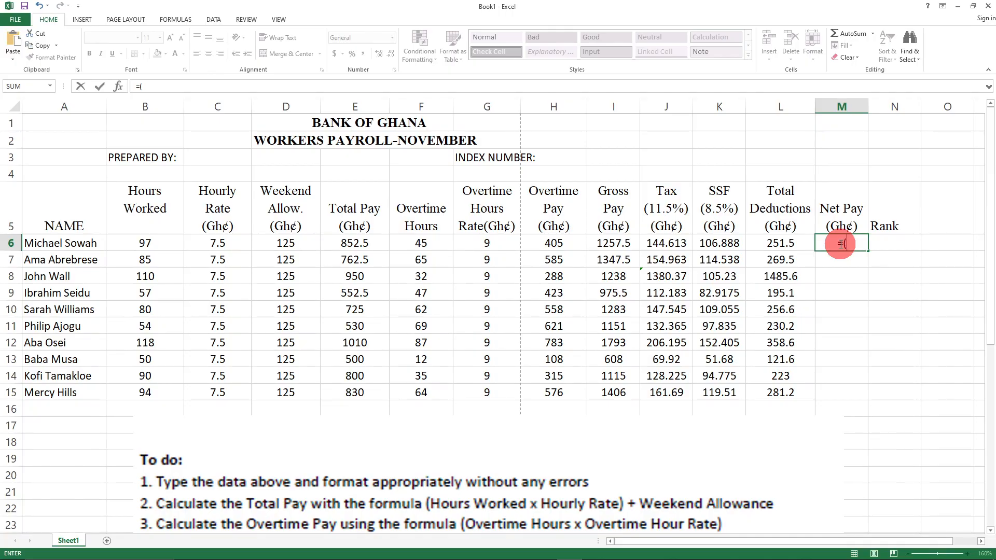
{"action": "type", "text": "L"}
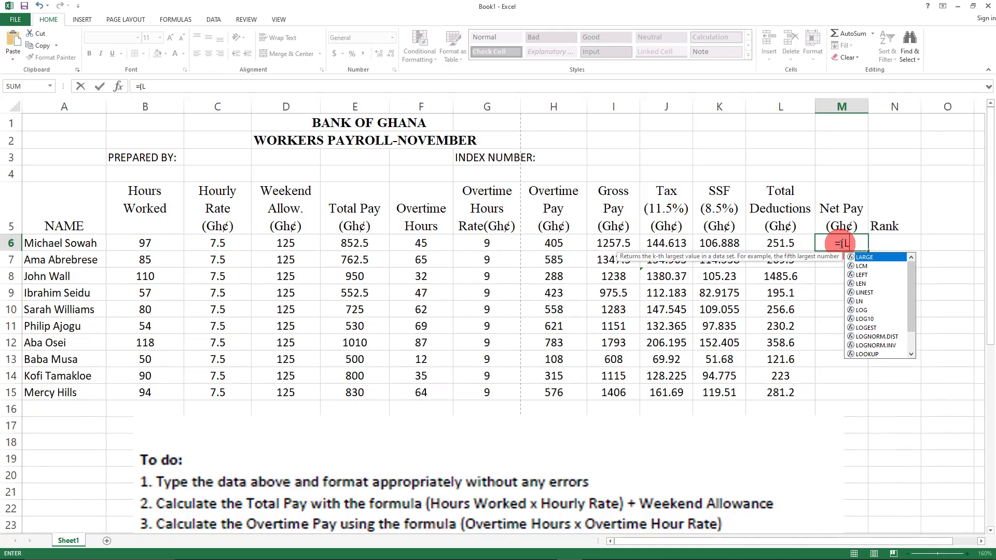
{"action": "type", "text": "6"}
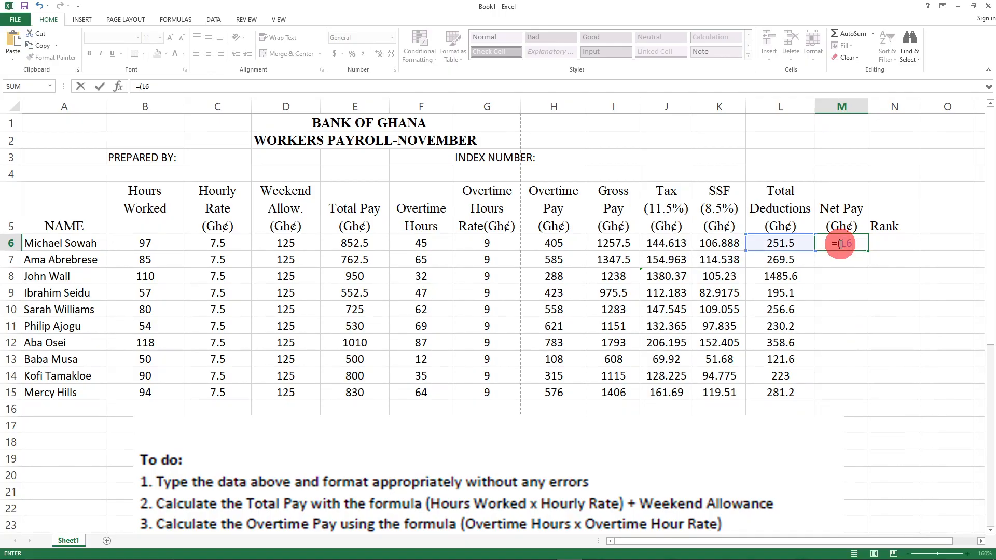
{"action": "key", "text": "BackSpace"}
{"action": "key", "text": "BackSpace"}
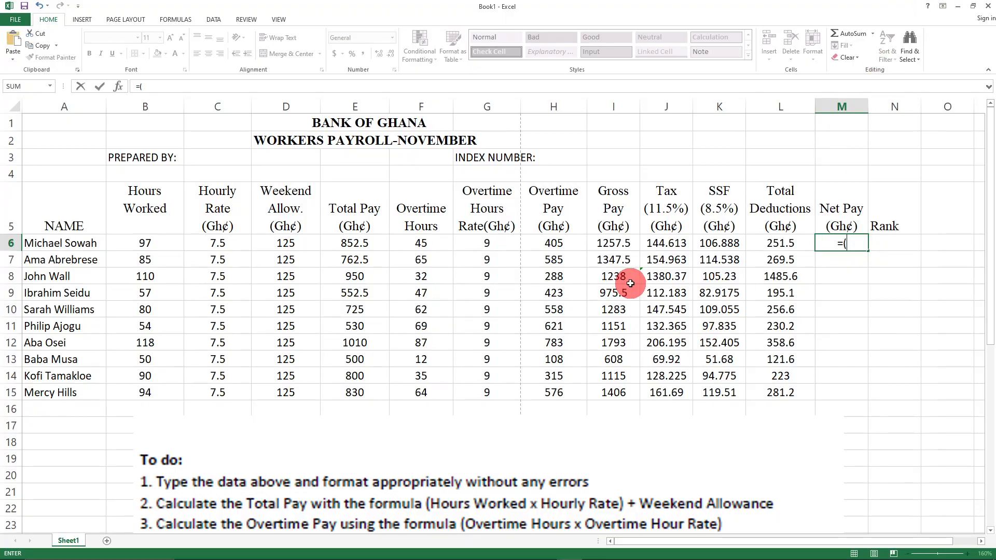
{"action": "type", "text": "I6"}
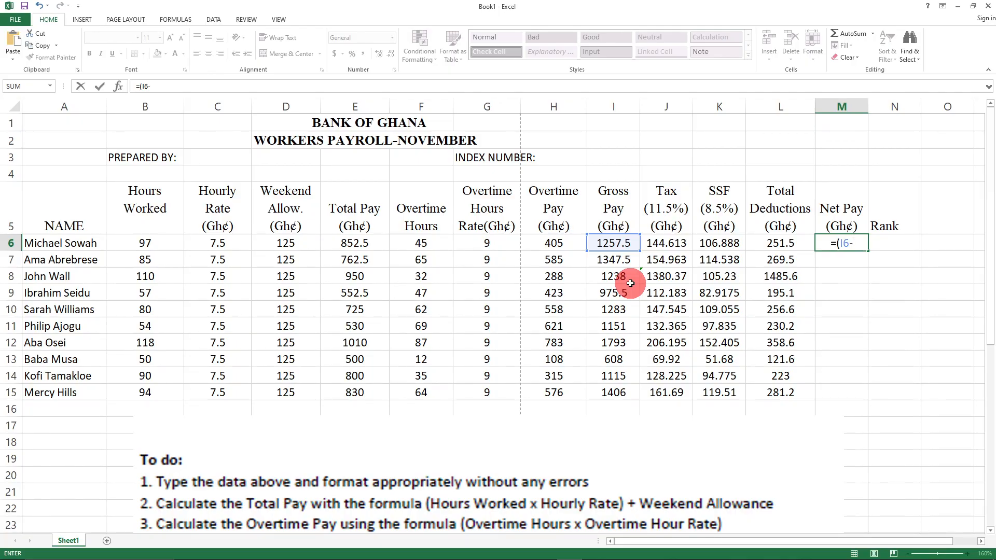
{"action": "type", "text": "-L"}
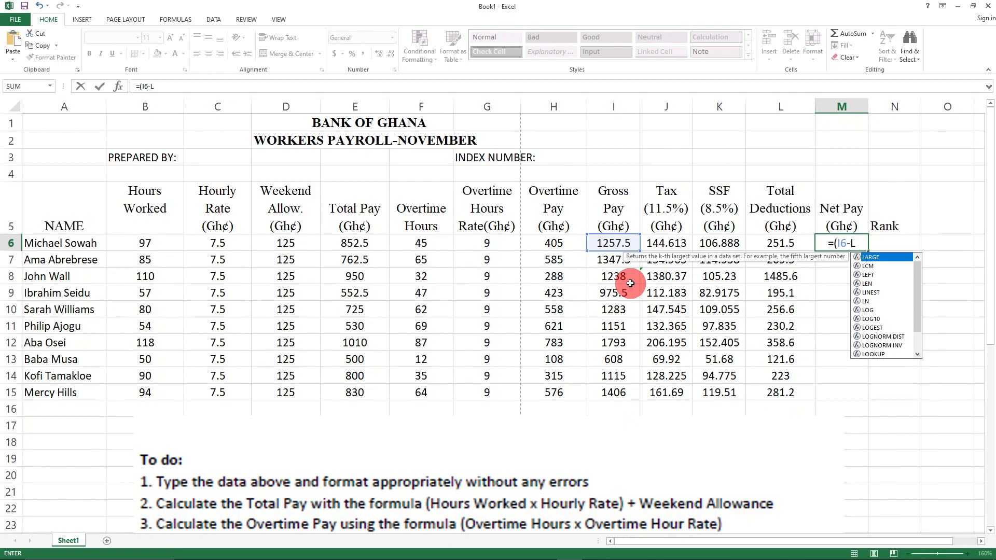
{"action": "type", "text": "6"}
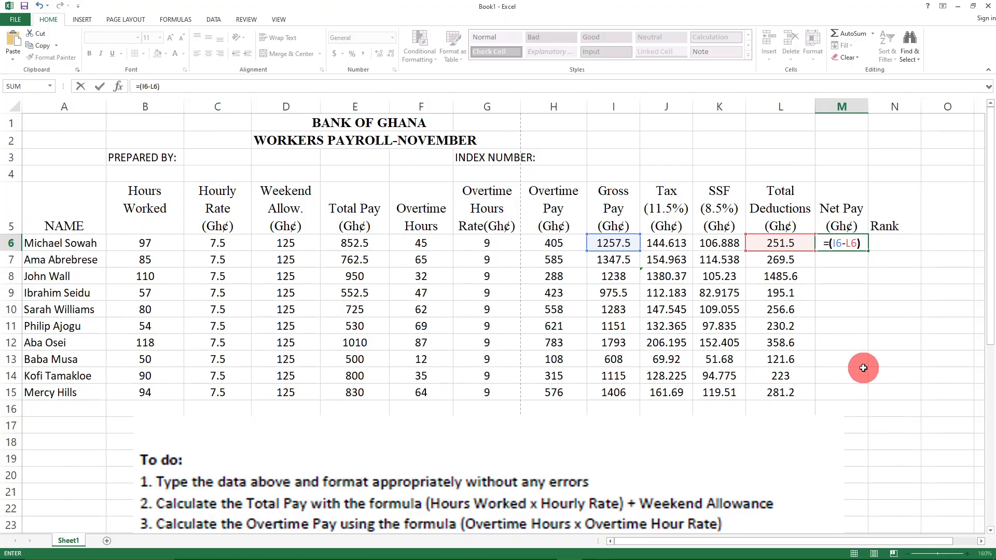
{"action": "key", "text": "Return"}
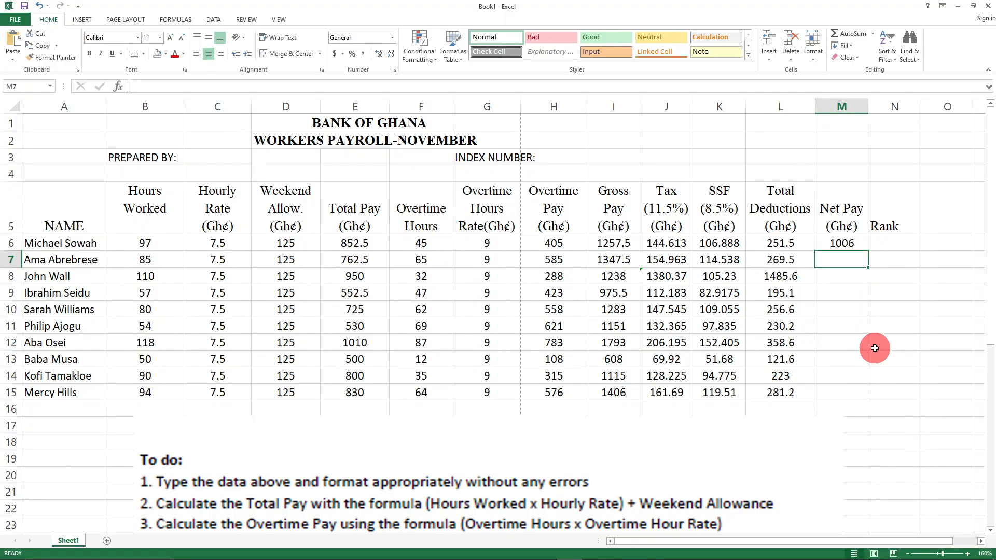
- Check the row 6 Total Deductions and Gross Pay formulas
{"action": "left_click", "coordinate": [928, 310]}
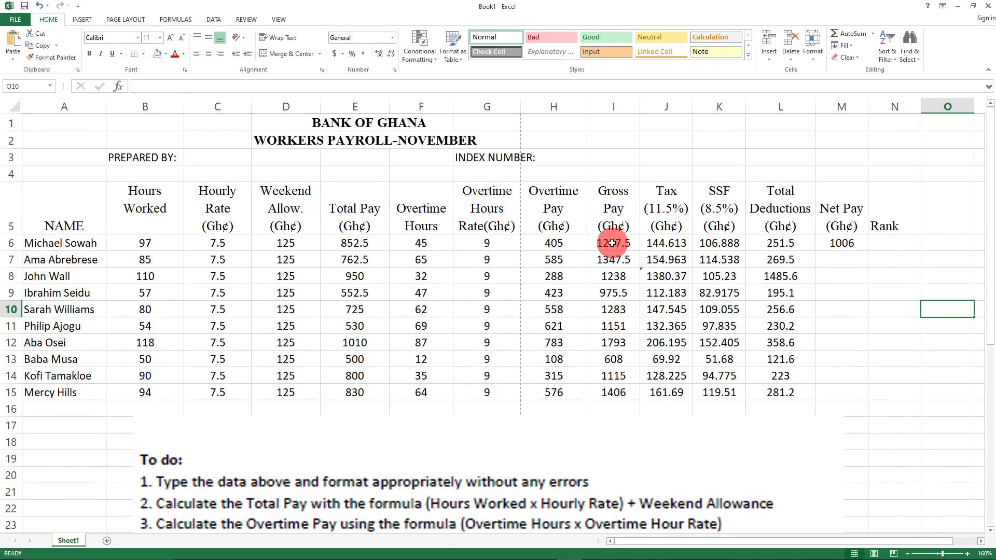
{"action": "left_click", "coordinate": [775, 245]}
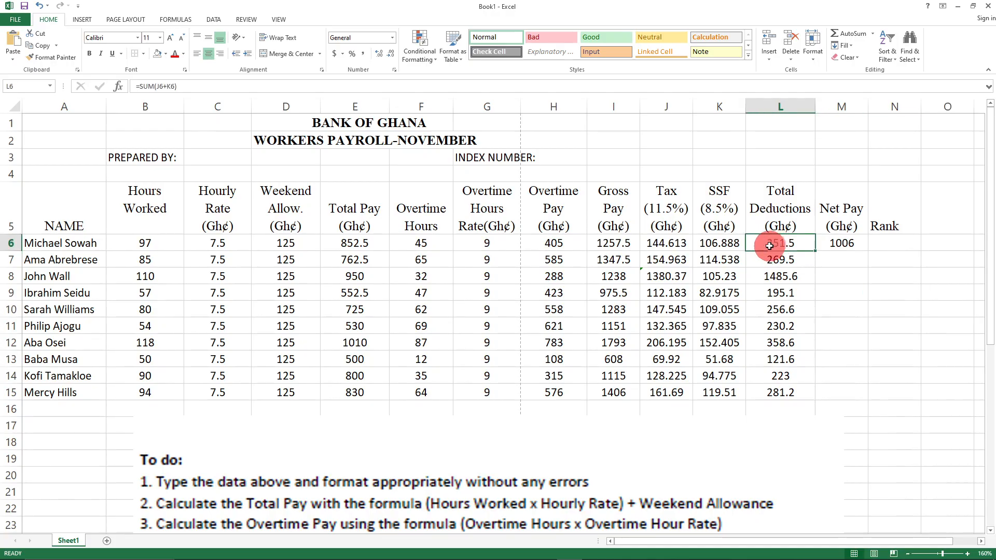
{"action": "left_click", "coordinate": [607, 244]}
{"action": "left_click", "coordinate": [781, 239]}
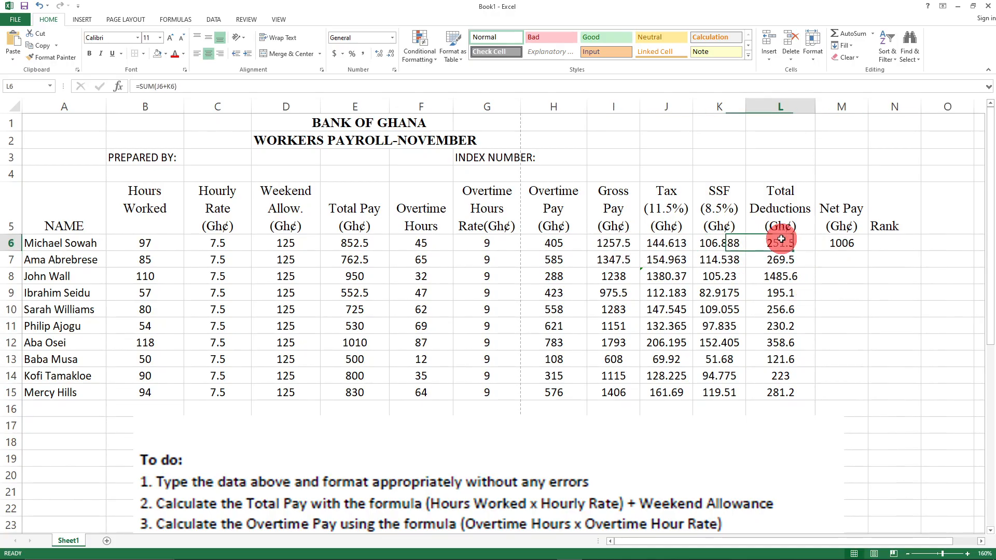
{"action": "left_click", "coordinate": [624, 244]}
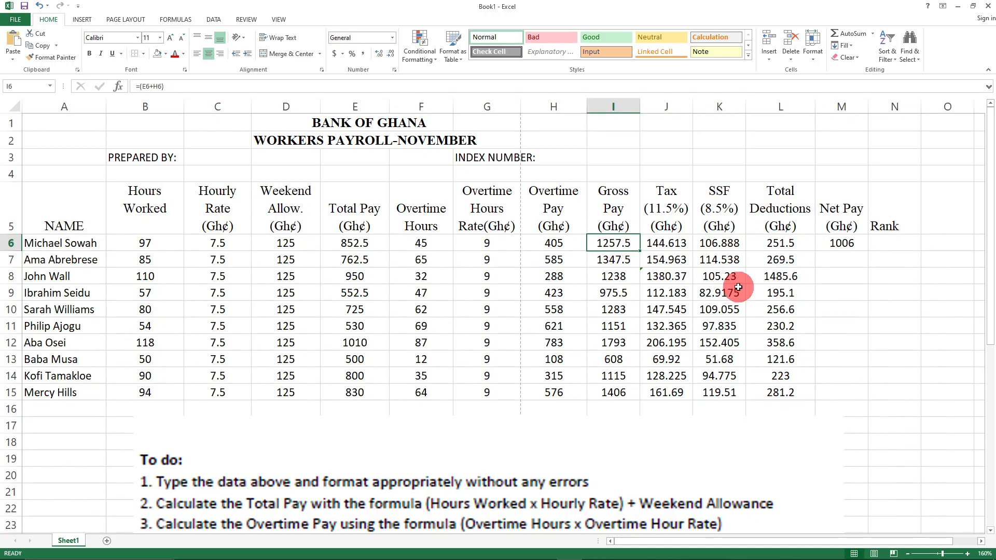
- Move the To do notes picture down below the table to about row 20
{"action": "left_click", "coordinate": [710, 423]}
{"action": "left_click", "coordinate": [835, 333]}
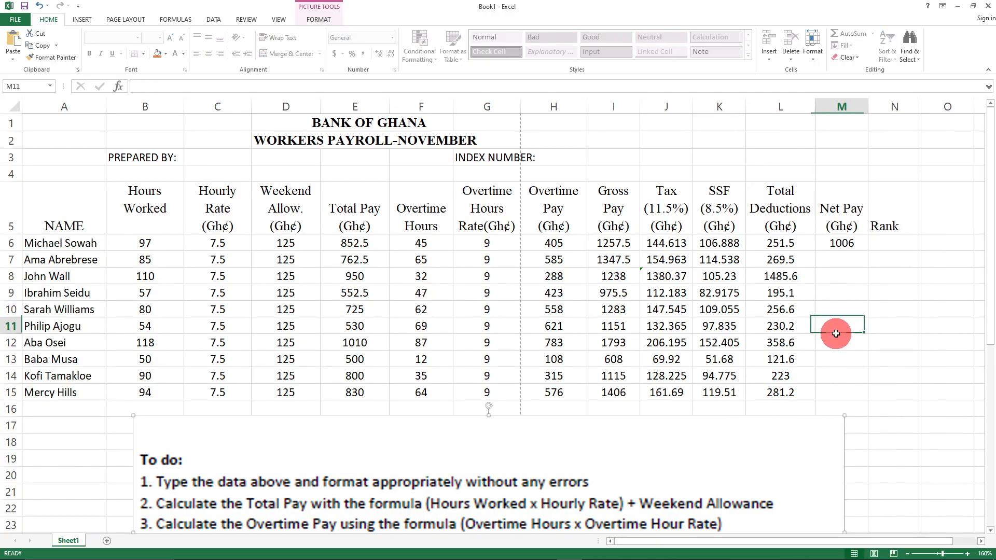
{"action": "left_click_drag", "start_coordinate": [683, 443], "coordinate": [681, 501]}
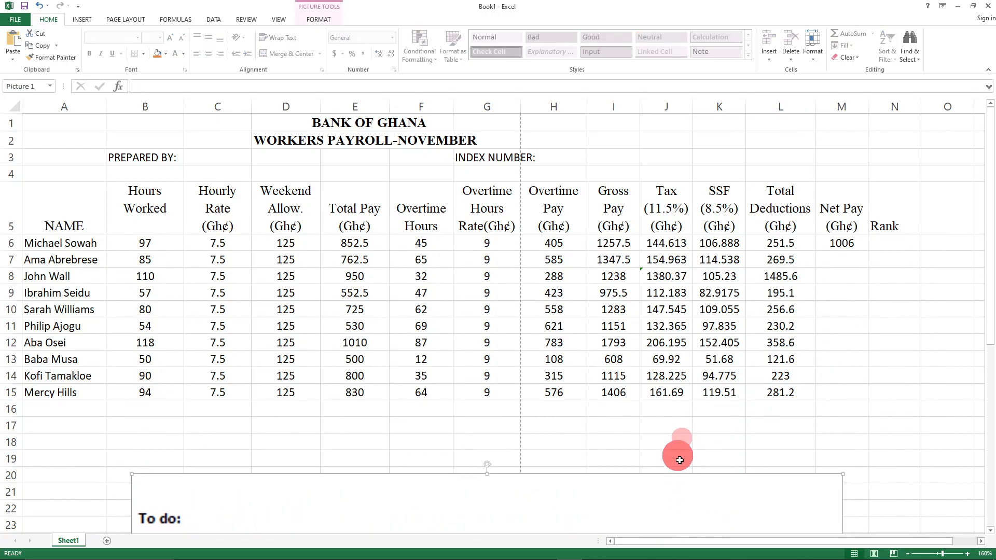
{"action": "left_click", "coordinate": [830, 260]}
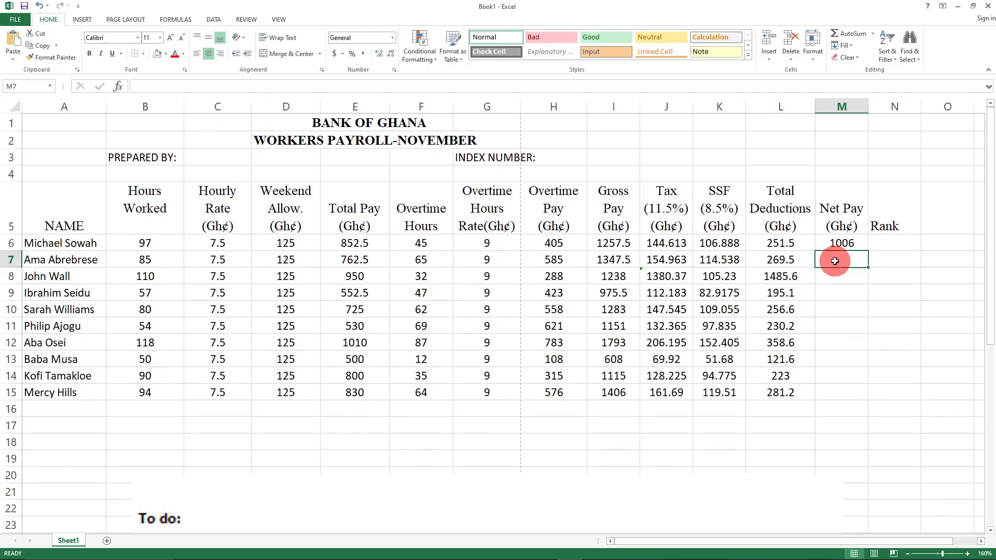
- Fill the Gross Pay column, I5:I15, green
{"action": "left_click_drag", "start_coordinate": [613, 191], "coordinate": [614, 394]}
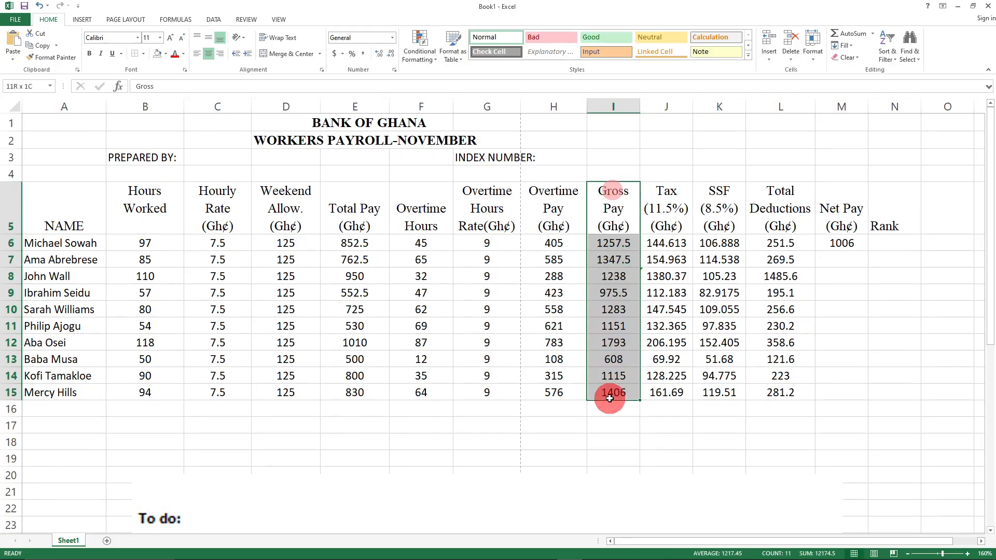
{"action": "left_click", "coordinate": [167, 54]}
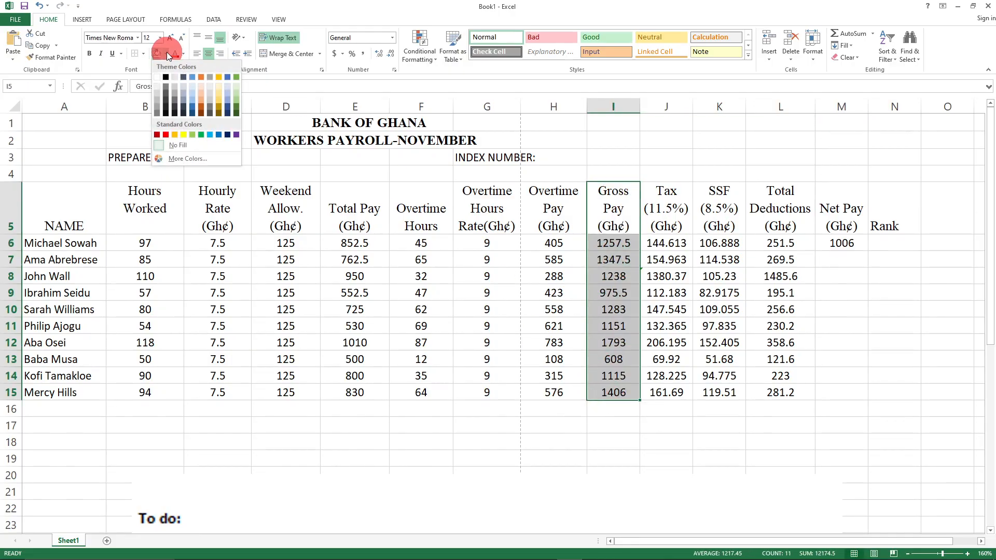
{"action": "left_click", "coordinate": [199, 135]}
- Fill the Total Deductions column, L5:L15, light green
{"action": "left_click_drag", "start_coordinate": [775, 190], "coordinate": [783, 388]}
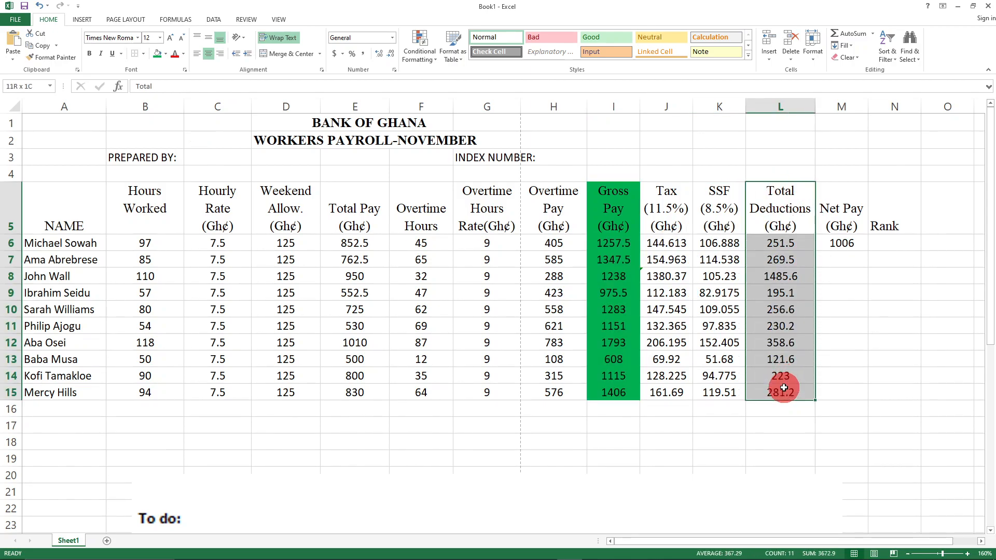
{"action": "left_click", "coordinate": [164, 56]}
{"action": "left_click", "coordinate": [192, 135]}
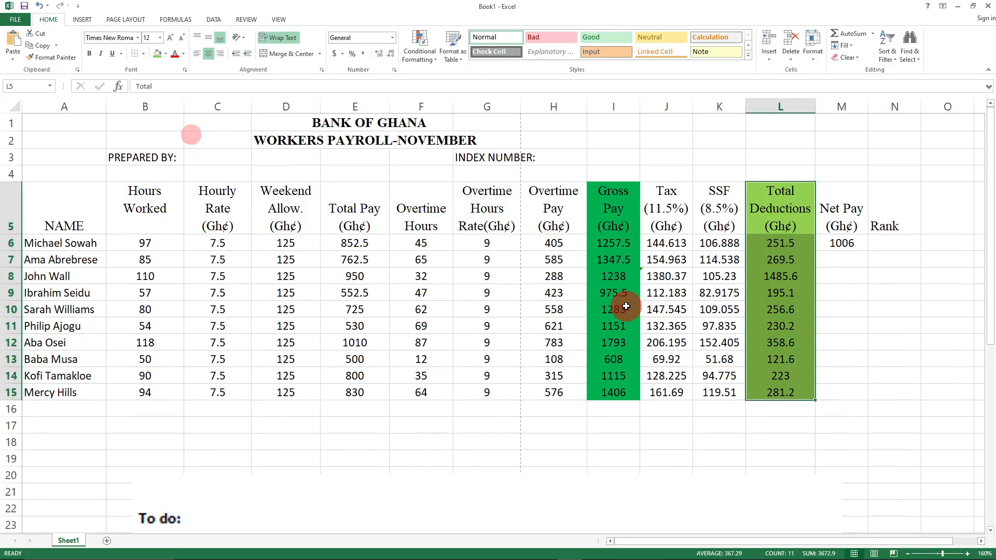
{"action": "left_click", "coordinate": [848, 259]}
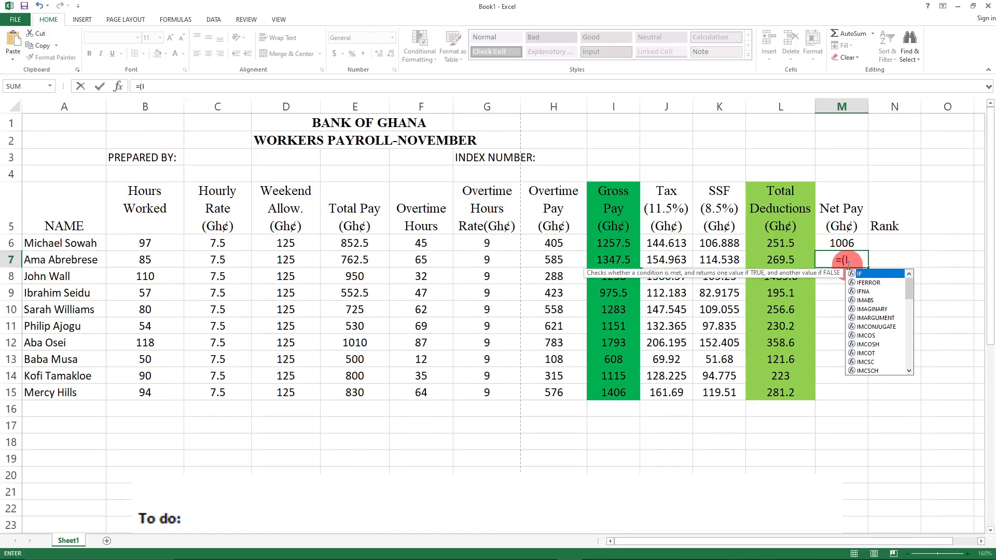
- Complete M7's formula as =(I7-L7) so row 7's Net Pay shows 1078
{"action": "type", "text": "7-"}
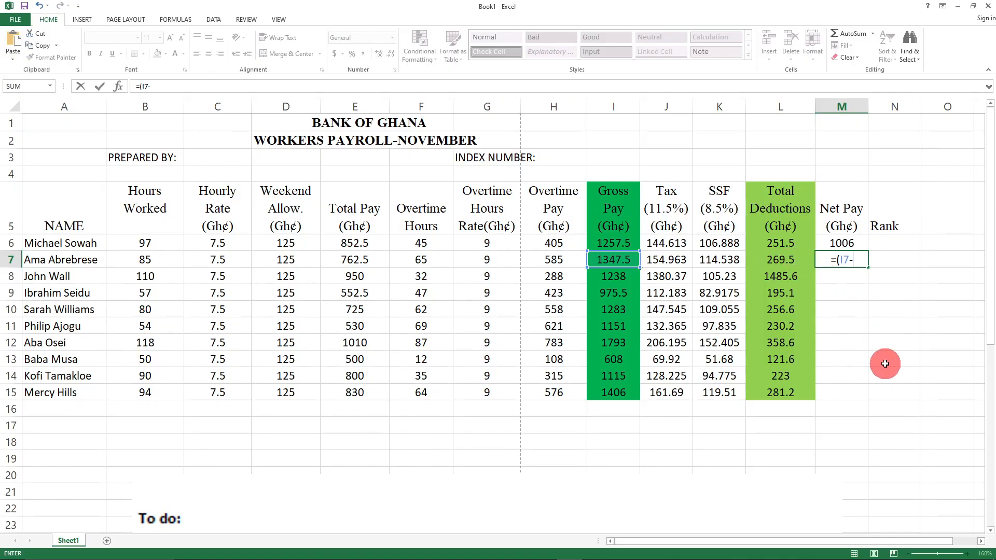
{"action": "type", "text": "L"}
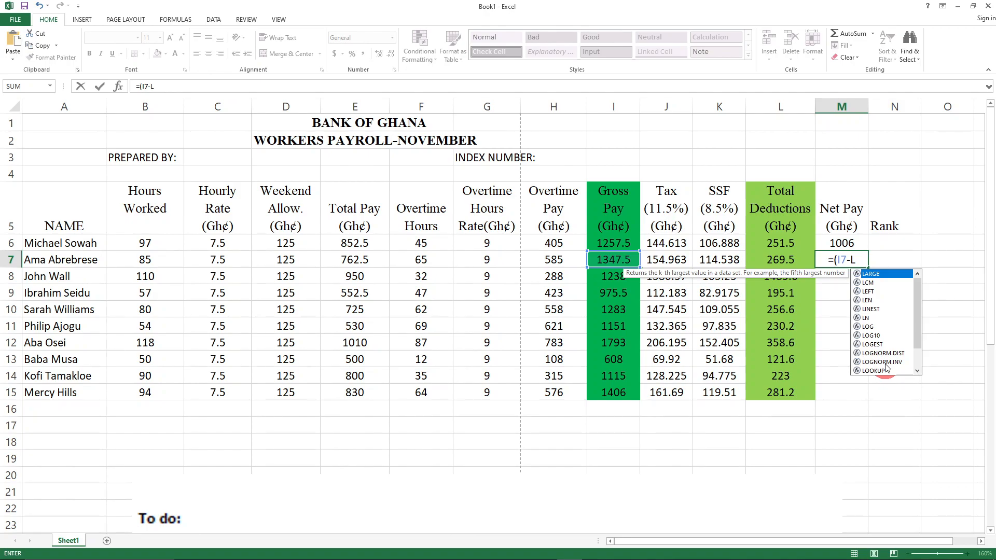
{"action": "type", "text": "7"}
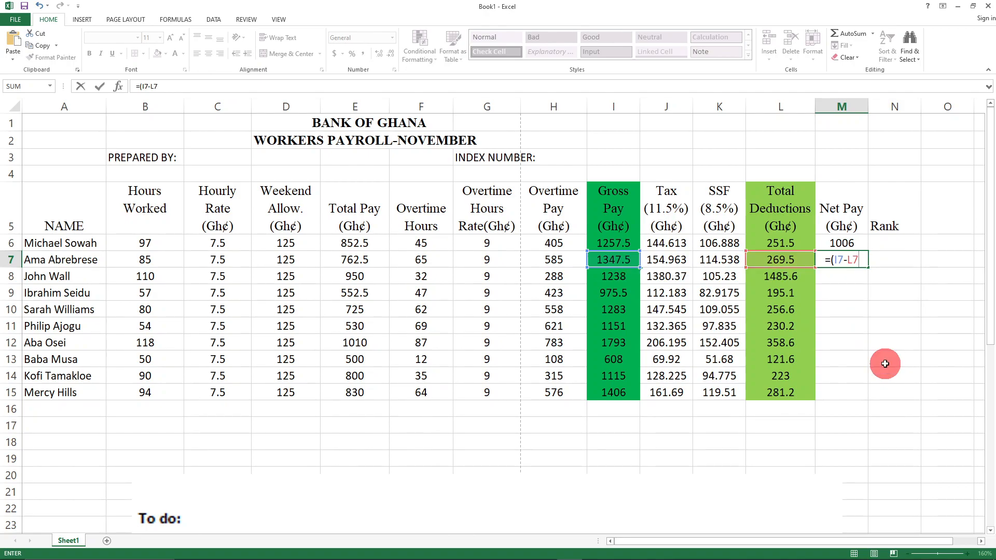
{"action": "type", "text": ")"}
{"action": "key", "text": "Return"}
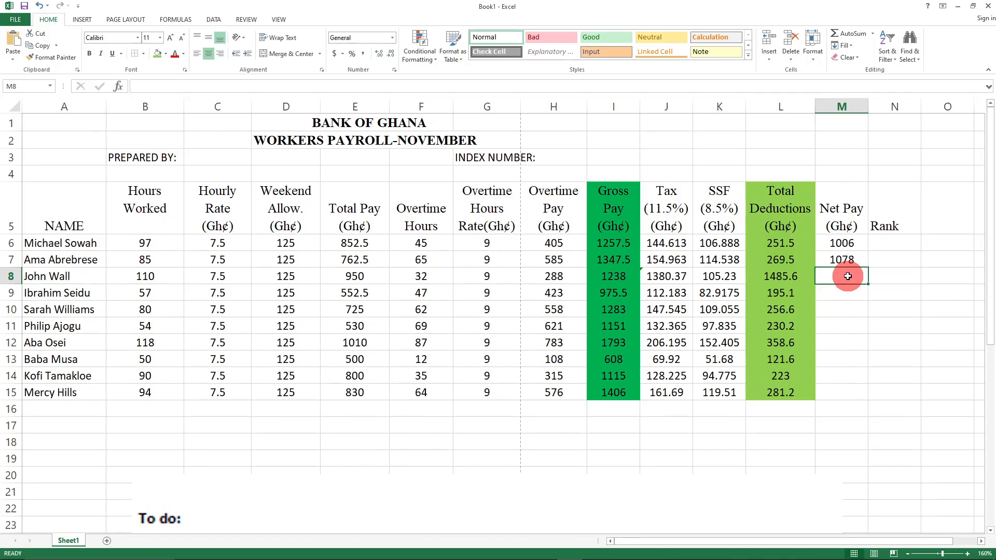
- Enter =(I8-L8) in M8, giving a Net Pay of -247.6
{"action": "type", "text": "="}
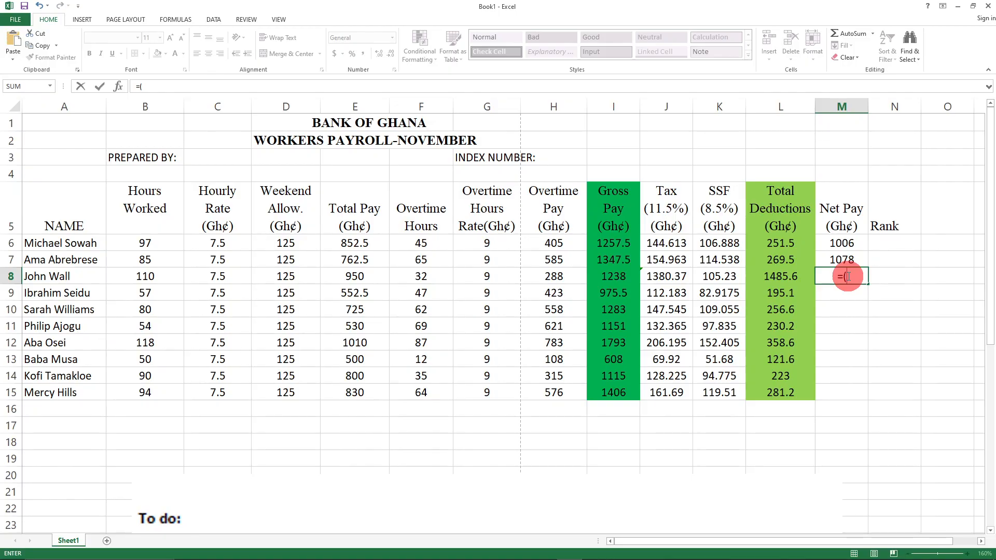
{"action": "type", "text": "(I8-L8"}
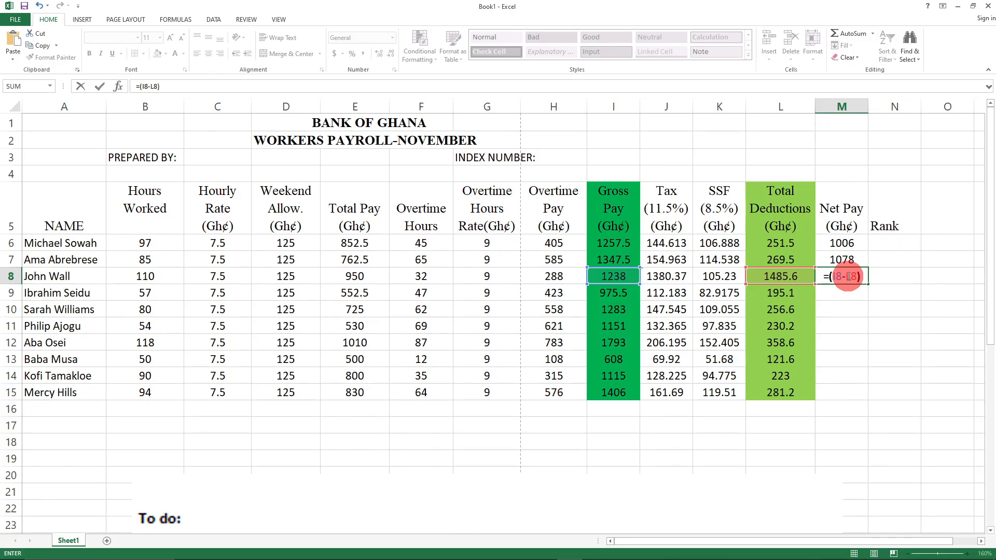
{"action": "type", "text": ")"}
{"action": "key", "text": "Return"}
- Reselect M8 and begin typing a replacement formula
{"action": "left_click", "coordinate": [861, 325]}
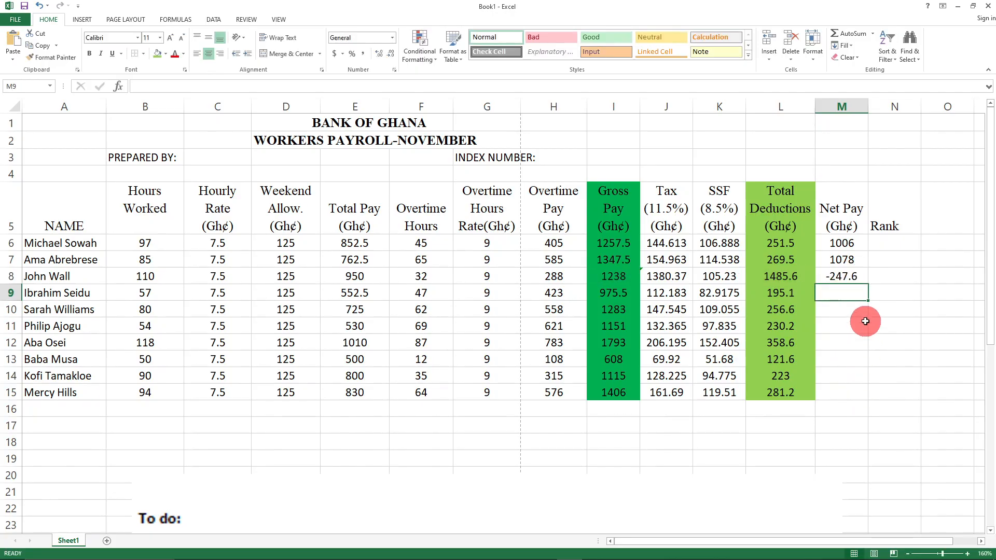
{"action": "left_click", "coordinate": [844, 276]}
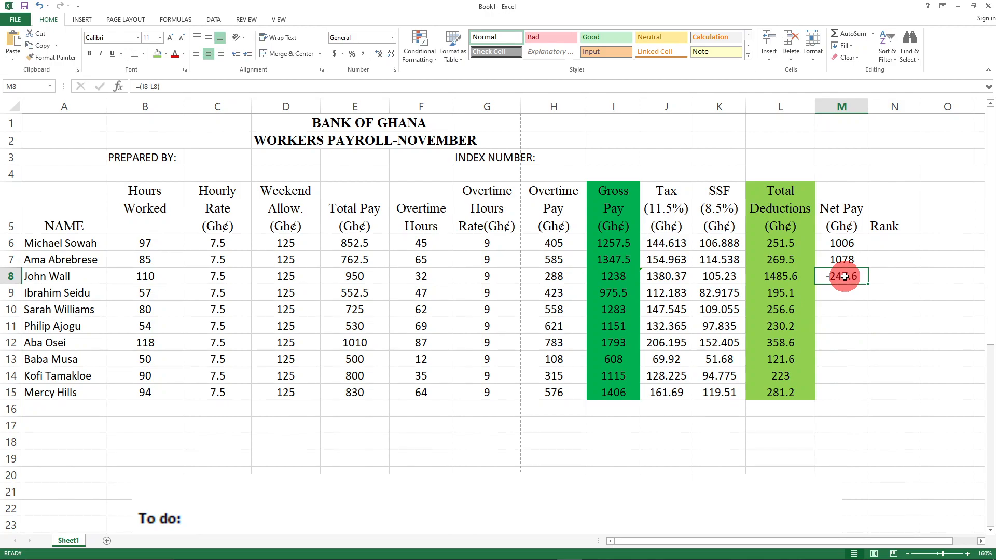
{"action": "type", "text": "=(I"}
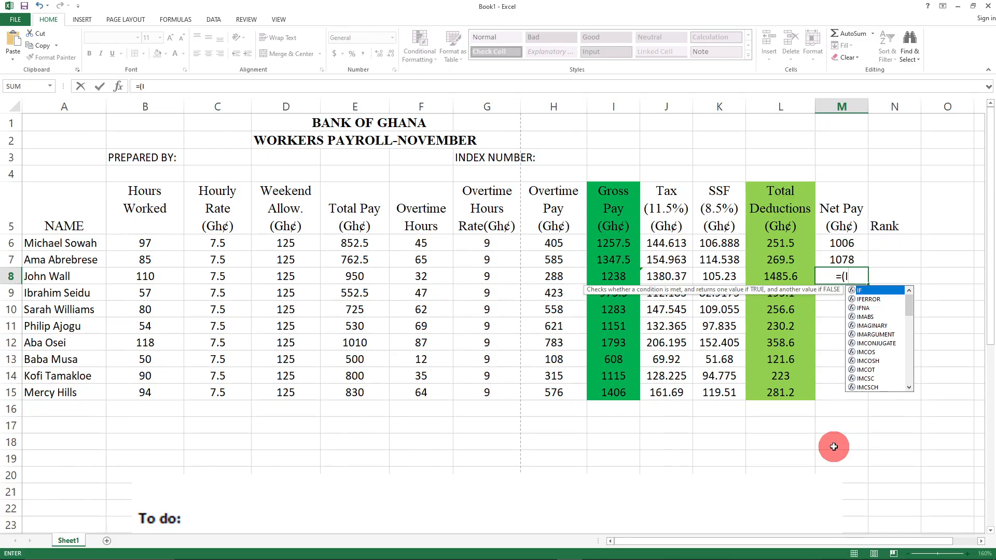
- Cancel the M8 entry and inspect row 8's Tax formula =(I8*111.5)/100, leaving it unchanged
{"action": "key", "text": "Escape"}
{"action": "left_click", "coordinate": [712, 457]}
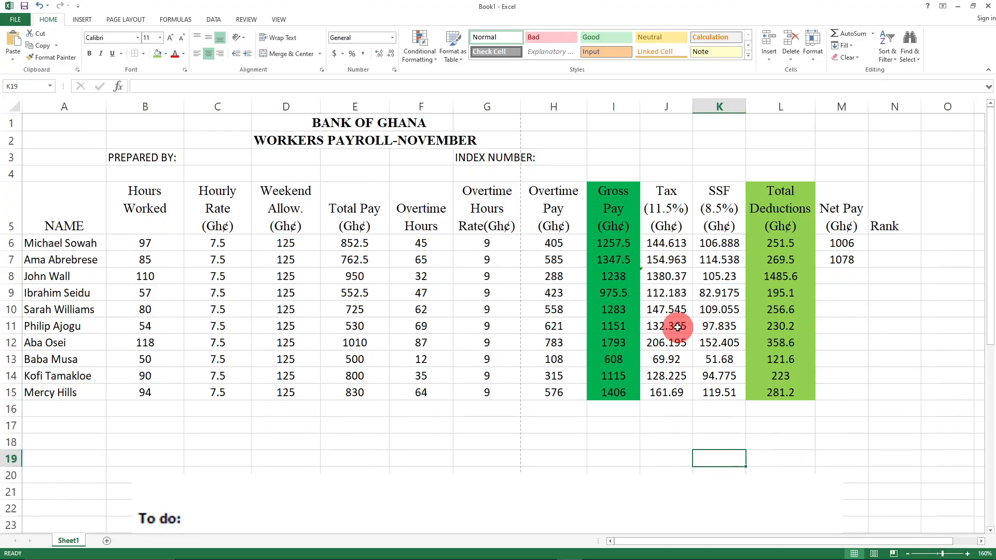
{"action": "left_click", "coordinate": [665, 278]}
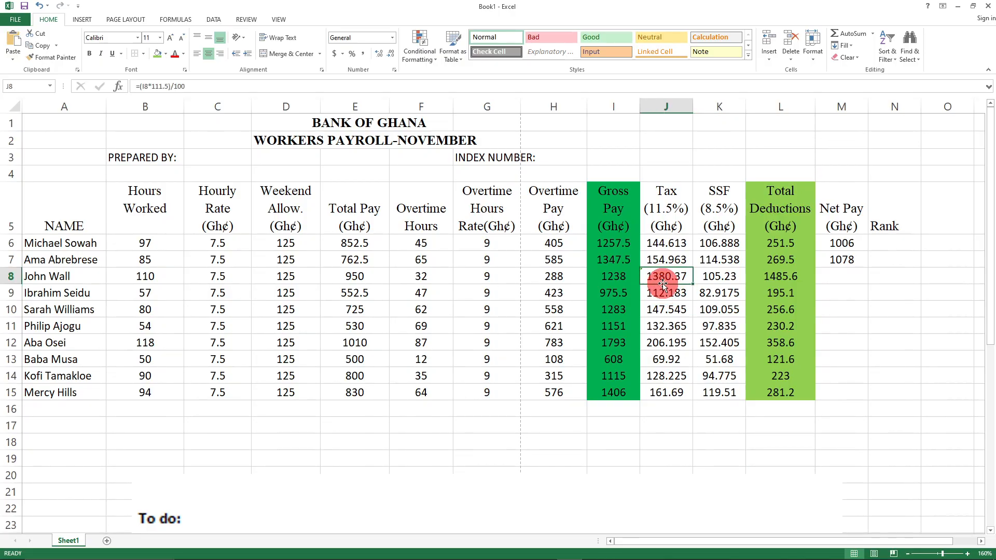
{"action": "left_click", "coordinate": [155, 87]}
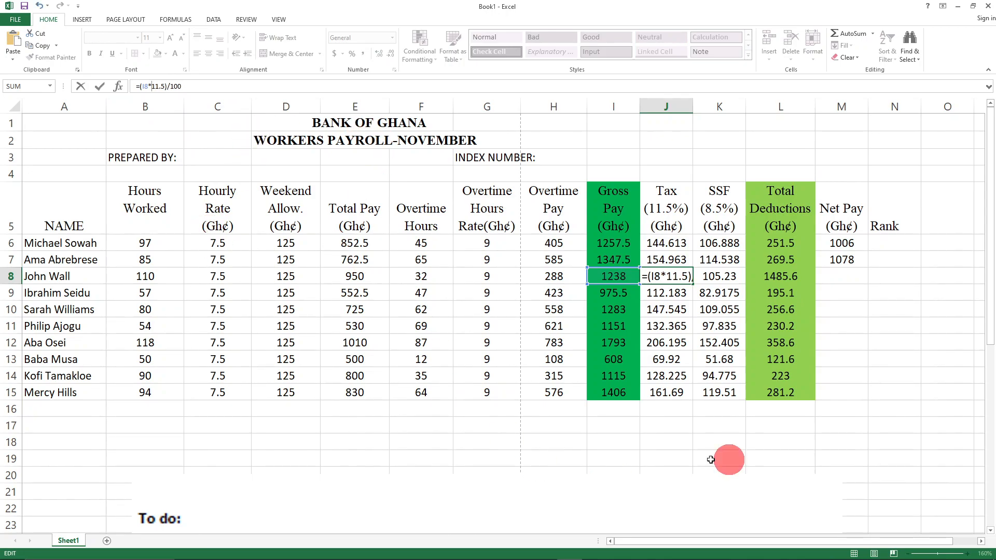
{"action": "left_click", "coordinate": [615, 445]}
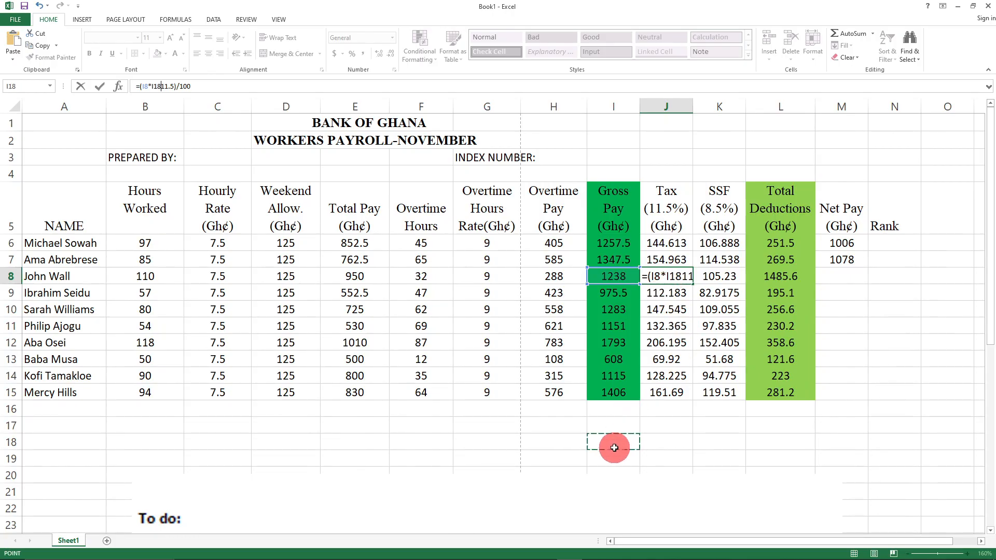
{"action": "left_click", "coordinate": [669, 441]}
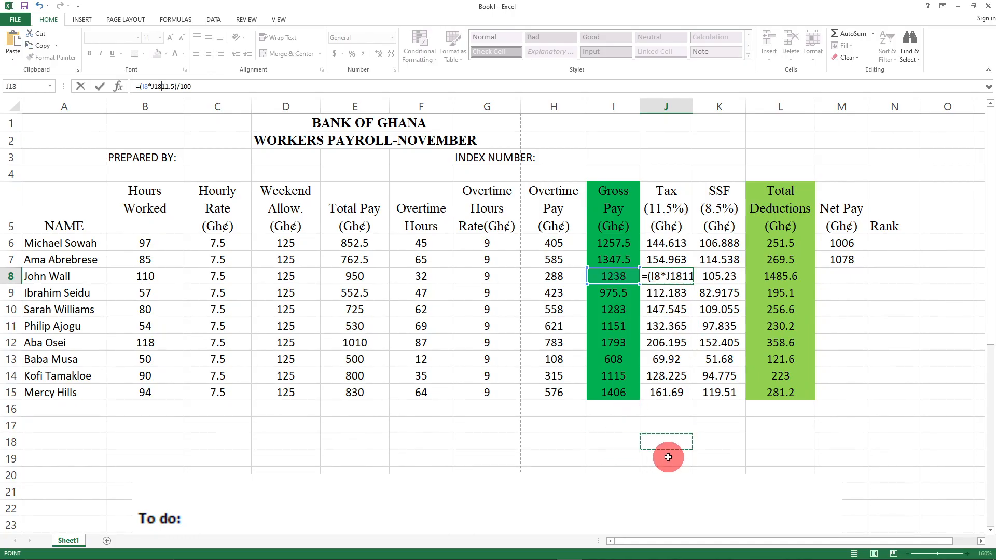
{"action": "key", "text": "Escape"}
{"action": "left_click", "coordinate": [719, 457]}
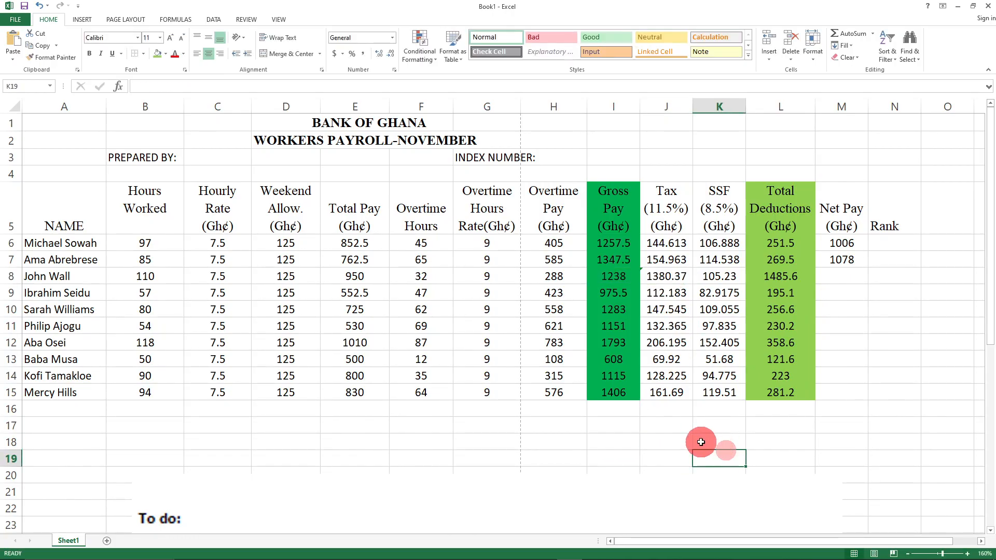
{"action": "left_click", "coordinate": [668, 276]}
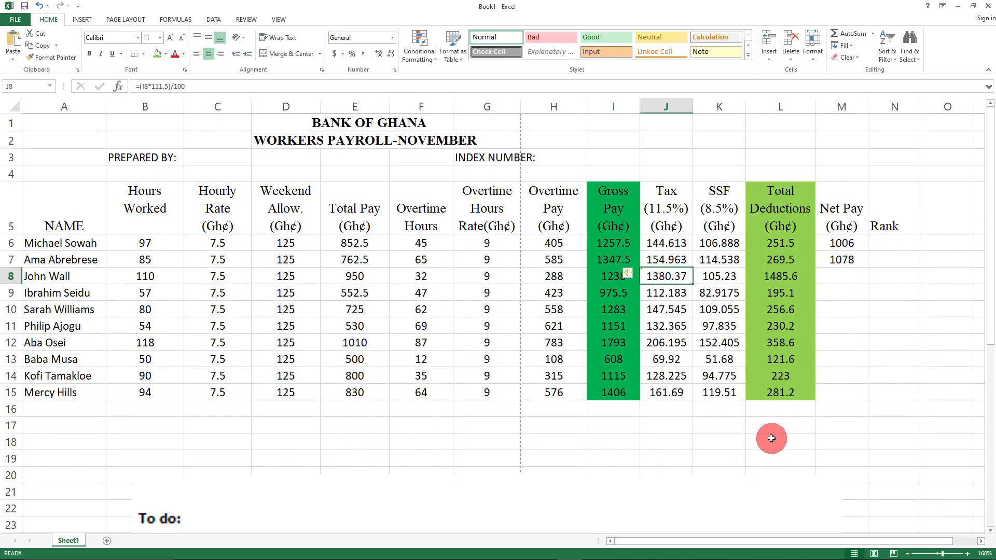
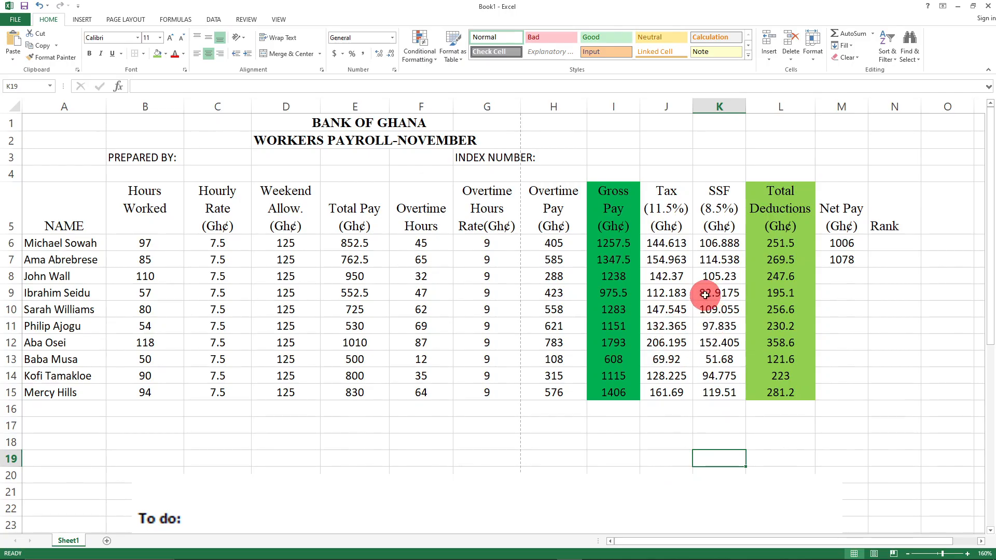
- Enter =(I8-L8) in M8 and =(I9-L9) in M9, giving Net Pay 990.4 and 780.4
{"action": "left_click", "coordinate": [839, 278]}
{"action": "type", "text": "="}
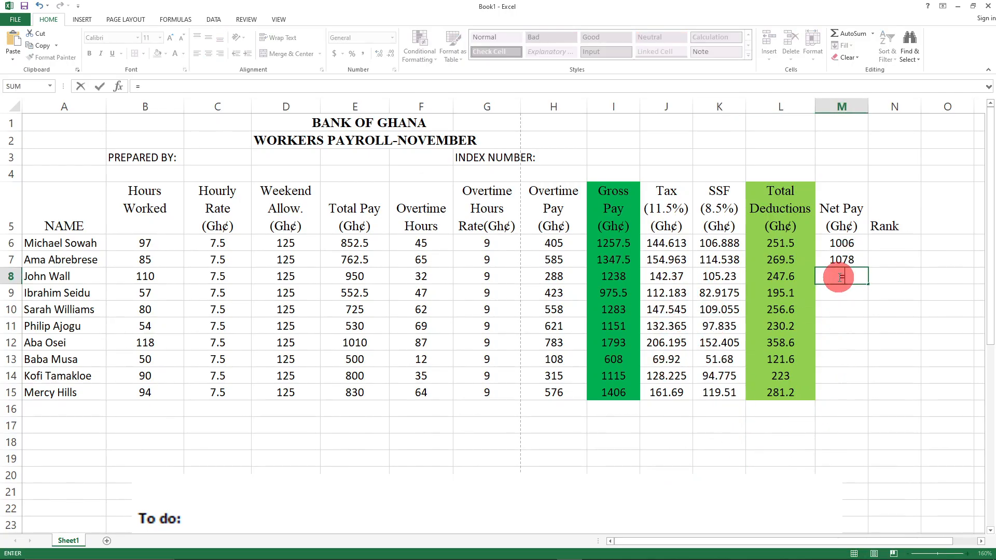
{"action": "type", "text": "(I"}
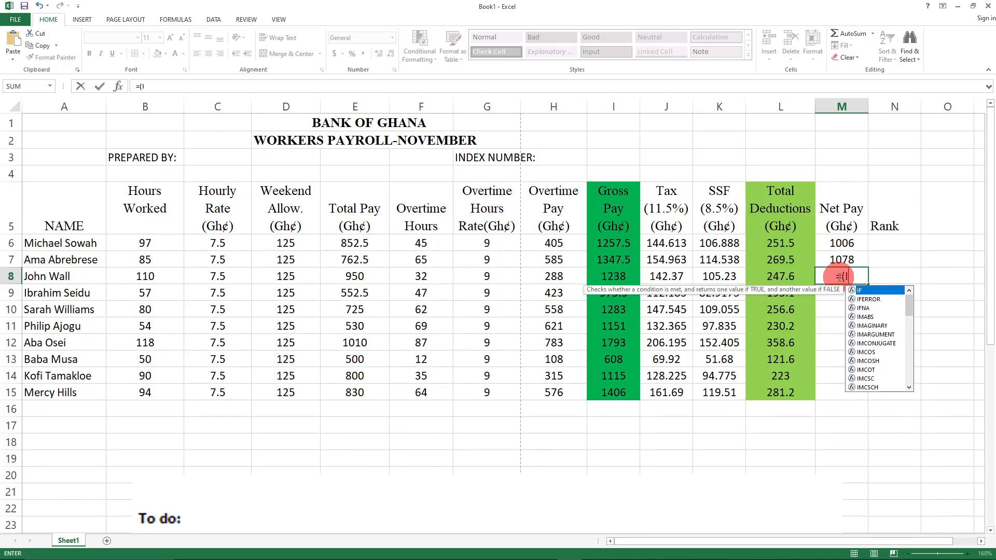
{"action": "type", "text": "8-"}
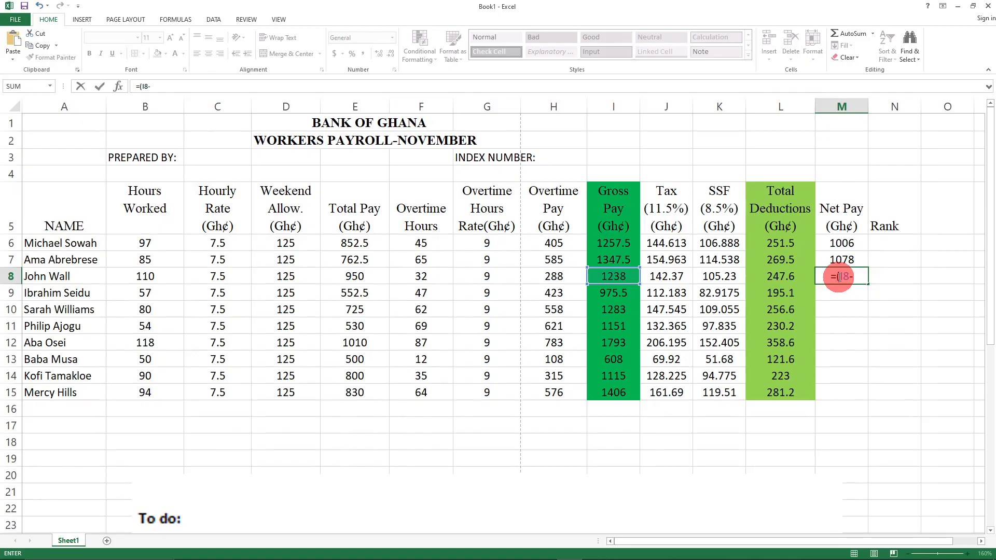
{"action": "type", "text": "L8)"}
{"action": "key", "text": "Return"}
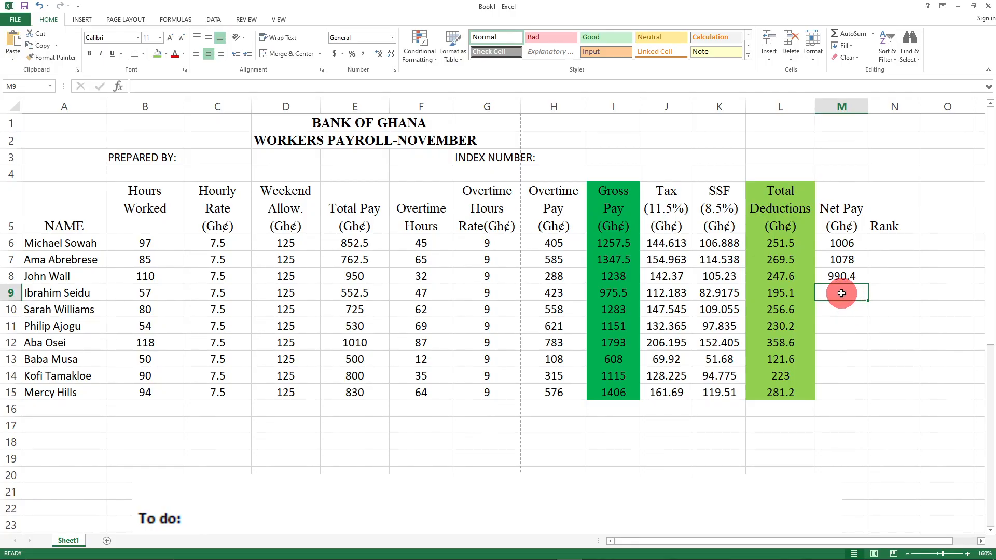
{"action": "type", "text": "=("}
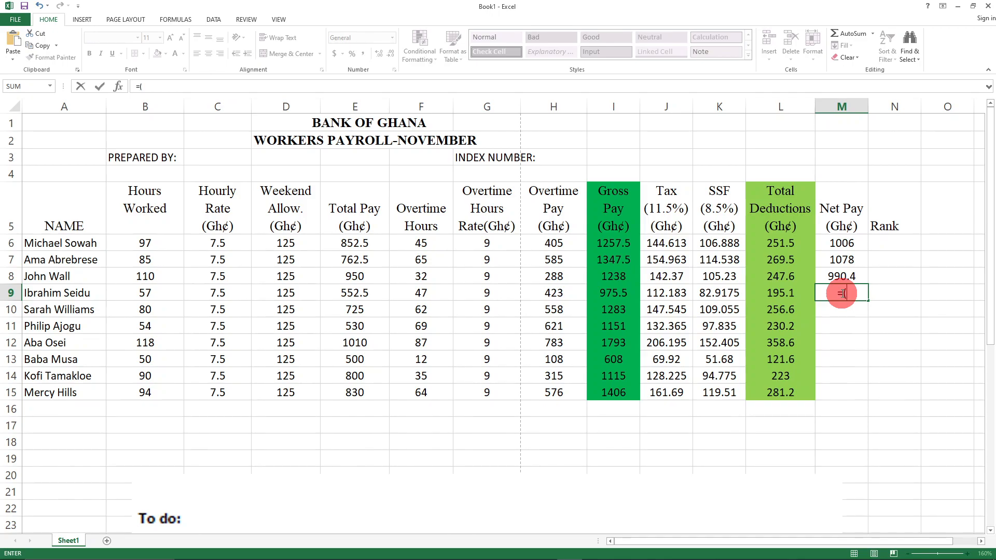
{"action": "type", "text": "I"}
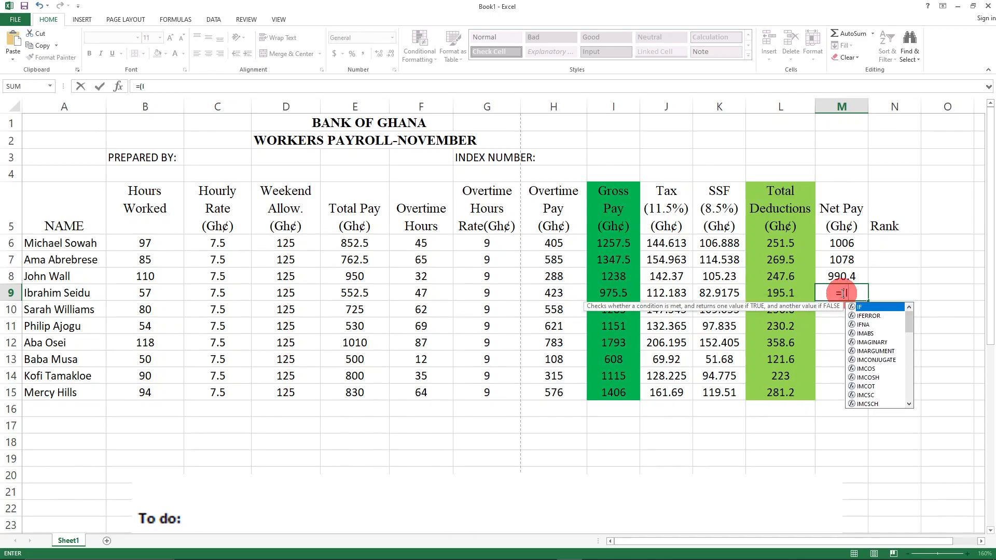
{"action": "type", "text": "9"}
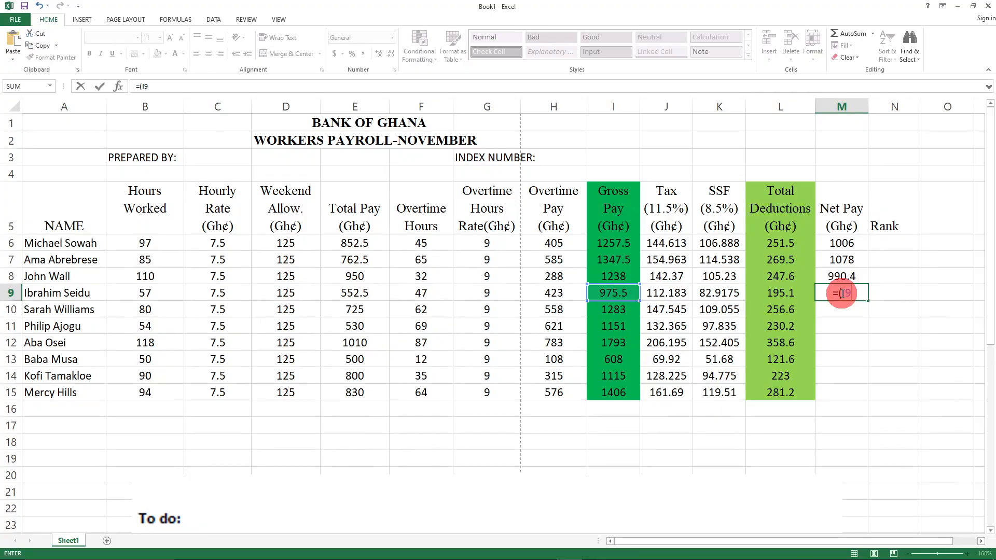
{"action": "type", "text": "-L"}
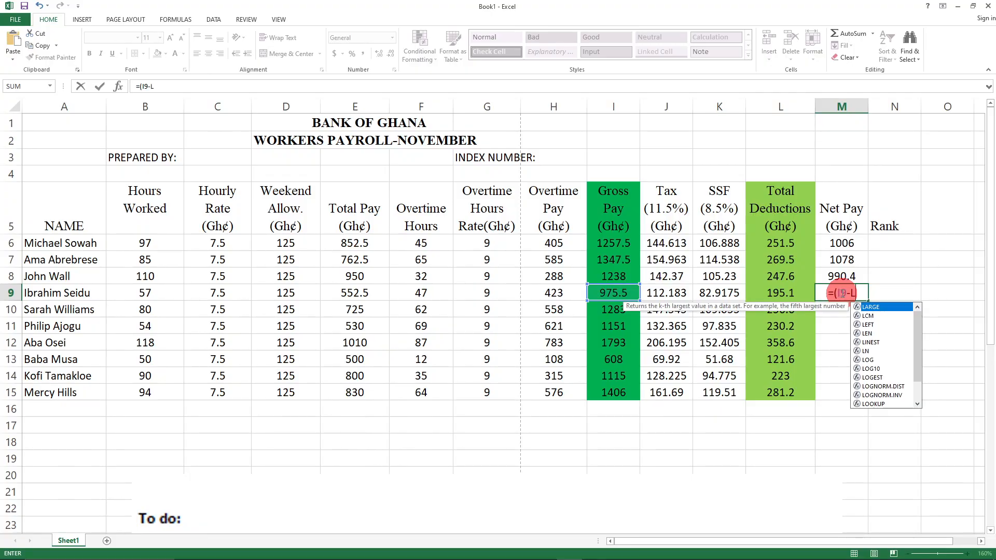
{"action": "type", "text": "9)"}
{"action": "key", "text": "Return"}
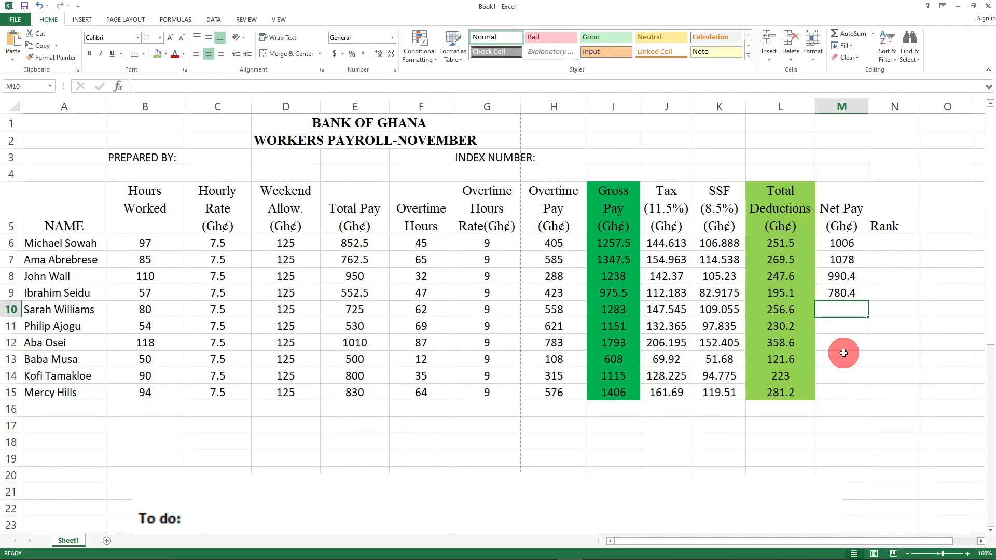
- Fix the mistaken reference and enter =(I10-L10) in M10 for 1026.4, then begin =(I11-L11)
{"action": "type", "text": "=("}
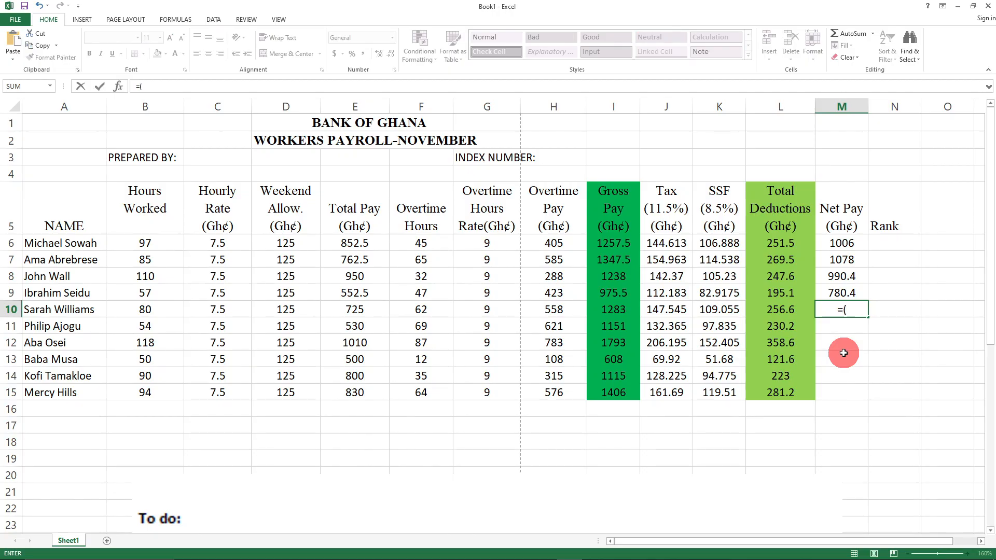
{"action": "type", "text": "L10"}
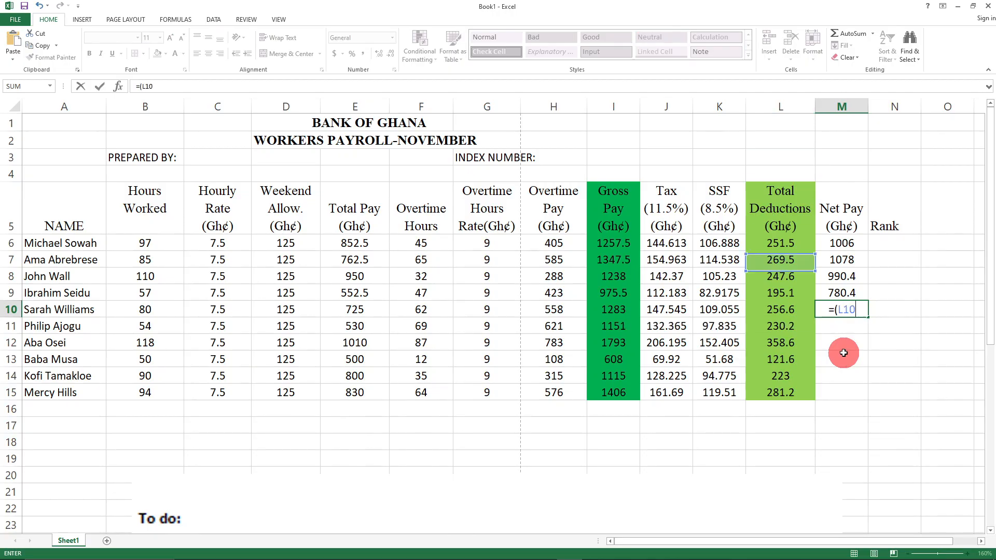
{"action": "type", "text": "-"}
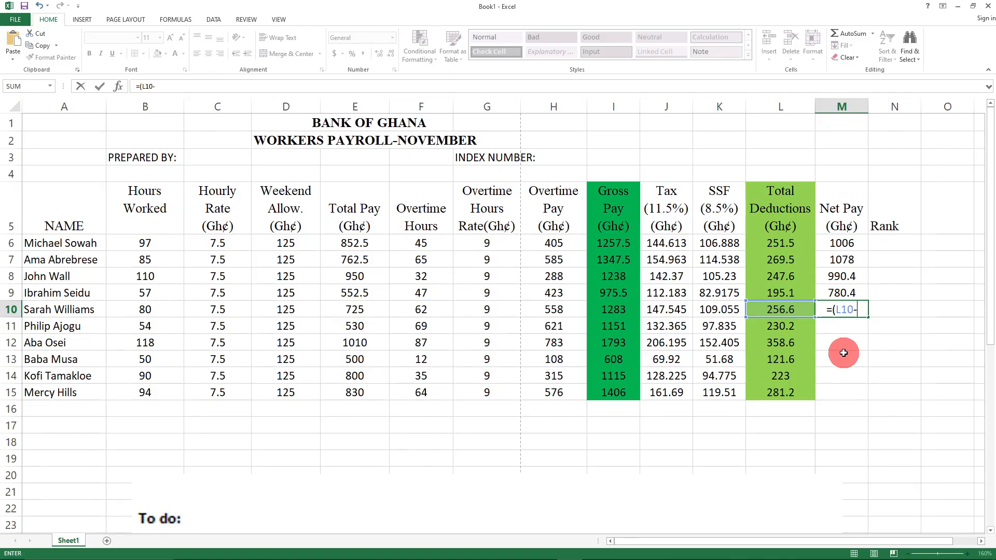
{"action": "key", "text": "BackSpace"}
{"action": "key", "text": "BackSpace"}
{"action": "key", "text": "BackSpace"}
{"action": "key", "text": "BackSpace"}
{"action": "type", "text": "I10-"}
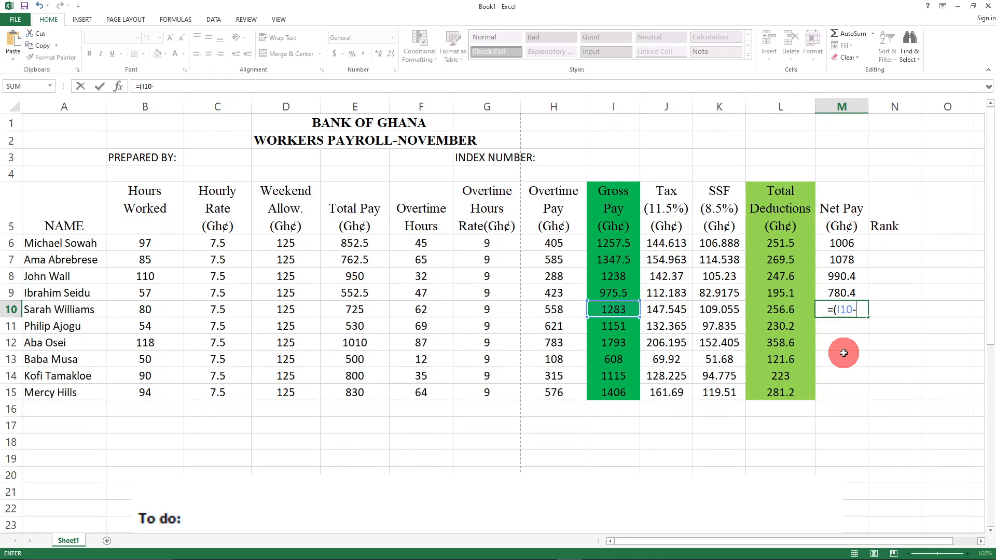
{"action": "type", "text": "L10)"}
{"action": "key", "text": "Return"}
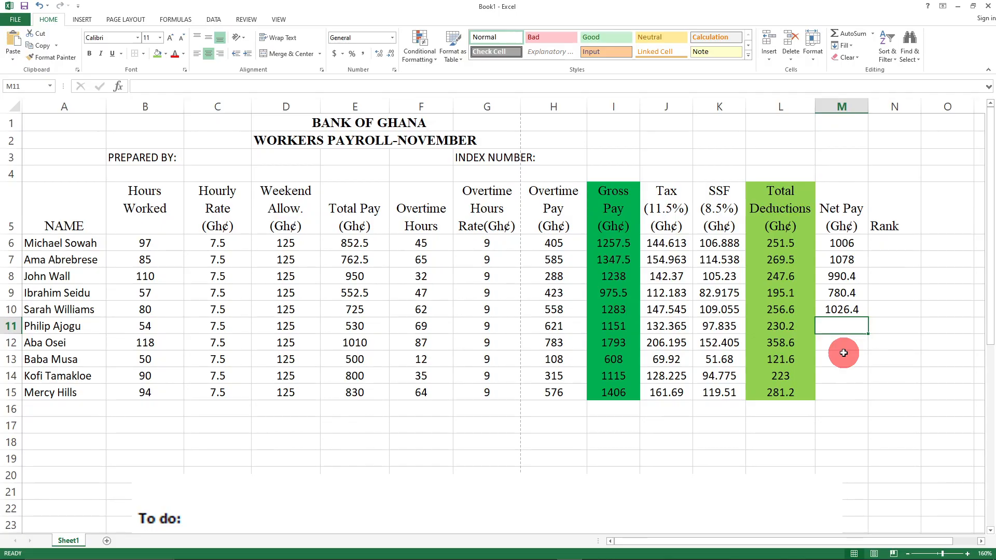
{"action": "type", "text": "=("}
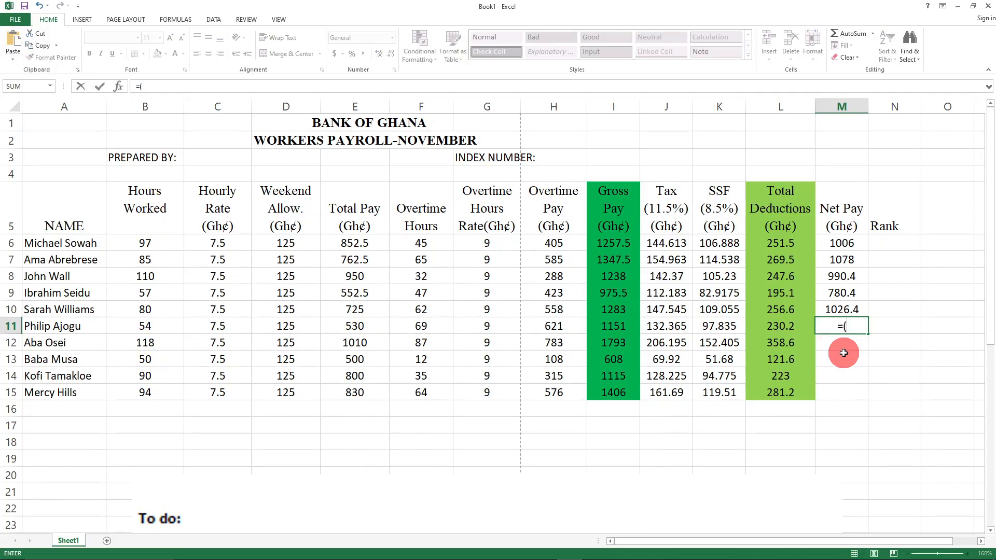
{"action": "type", "text": "I11"}
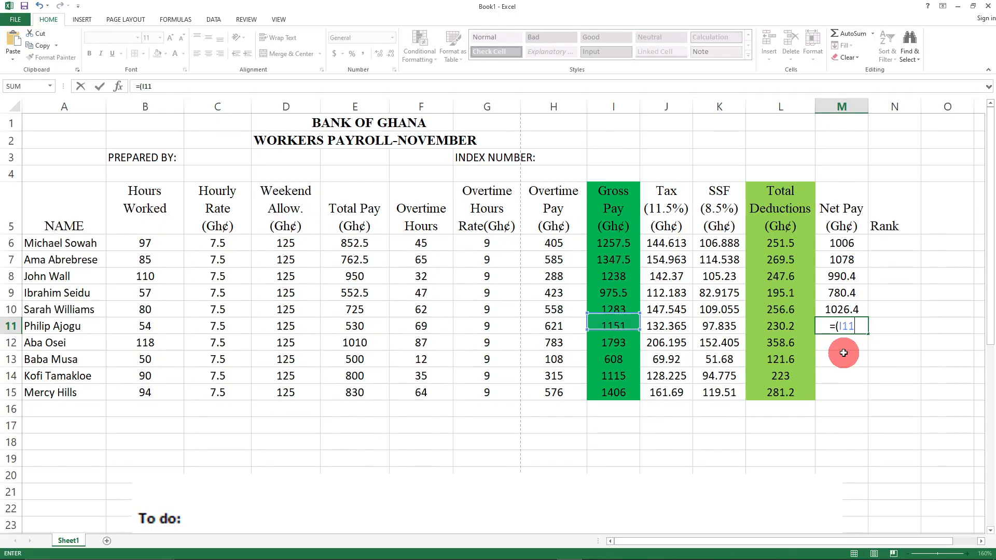
{"action": "type", "text": "-L"}
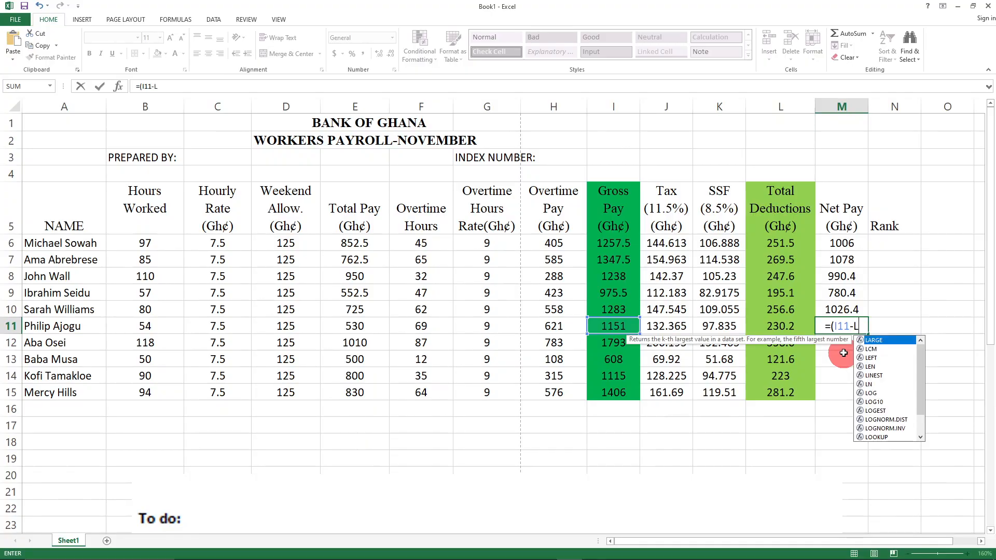
{"action": "type", "text": "11)"}
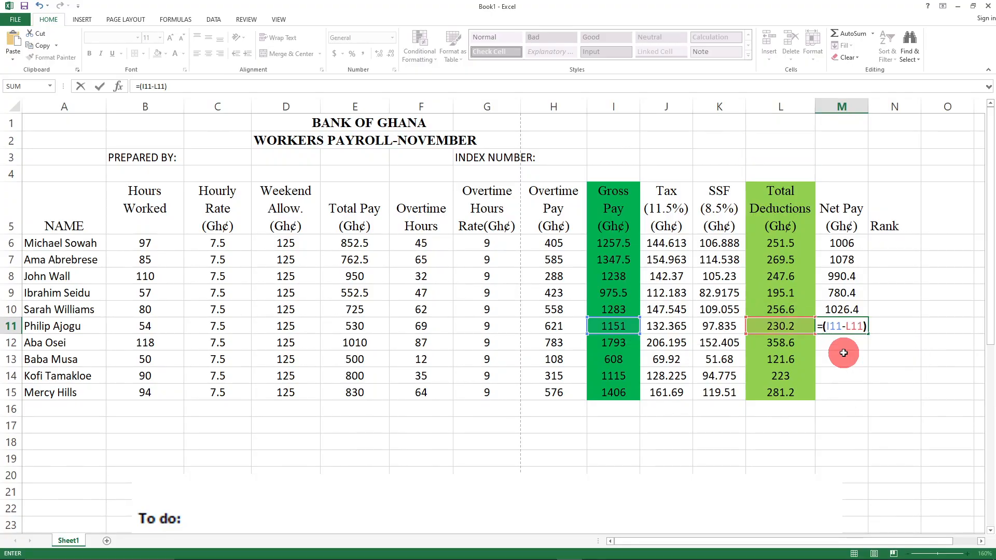
- Commit =(I11-L11) for 920.8 and =(I12-L12) for 1434.4, then begin =(I13-L13)
{"action": "key", "text": "Return"}
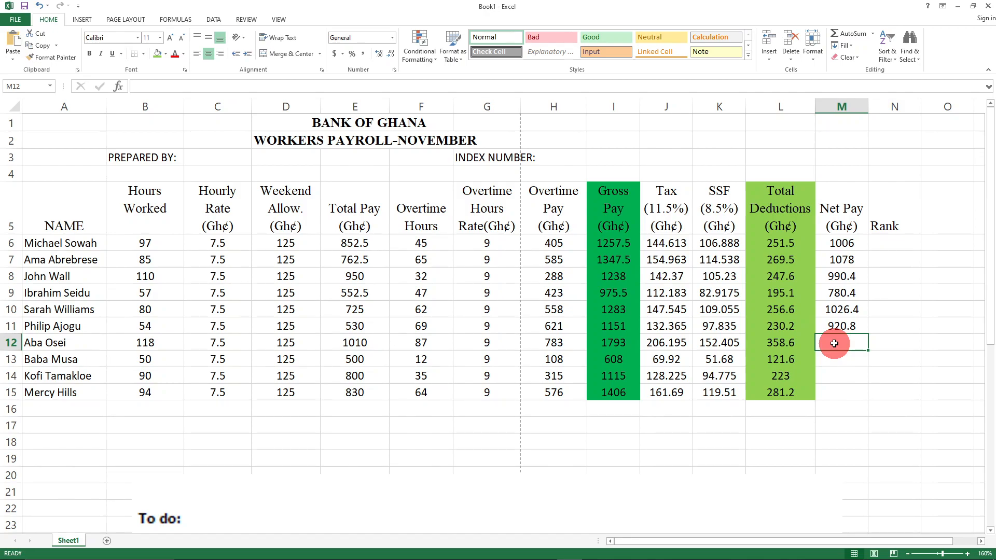
{"action": "type", "text": "=("}
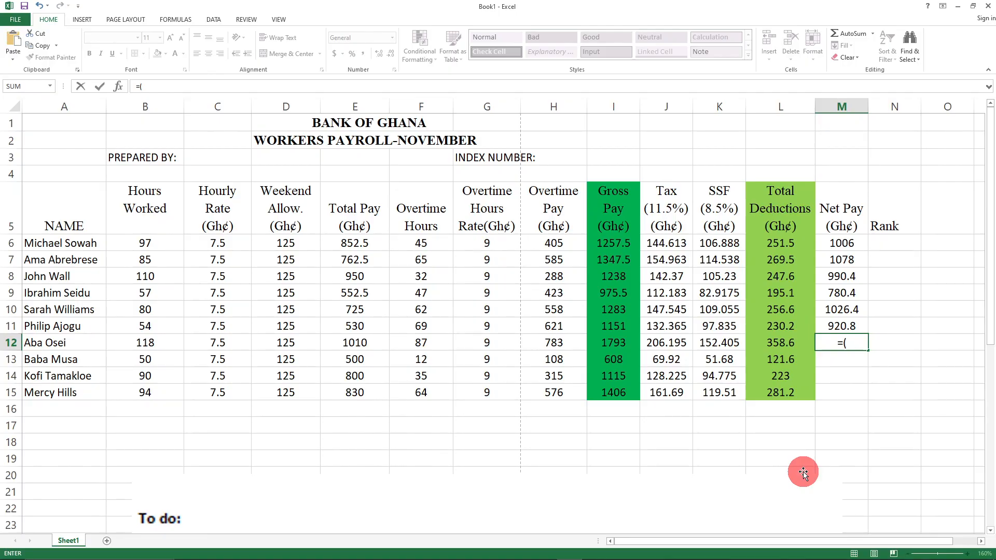
{"action": "type", "text": "I"}
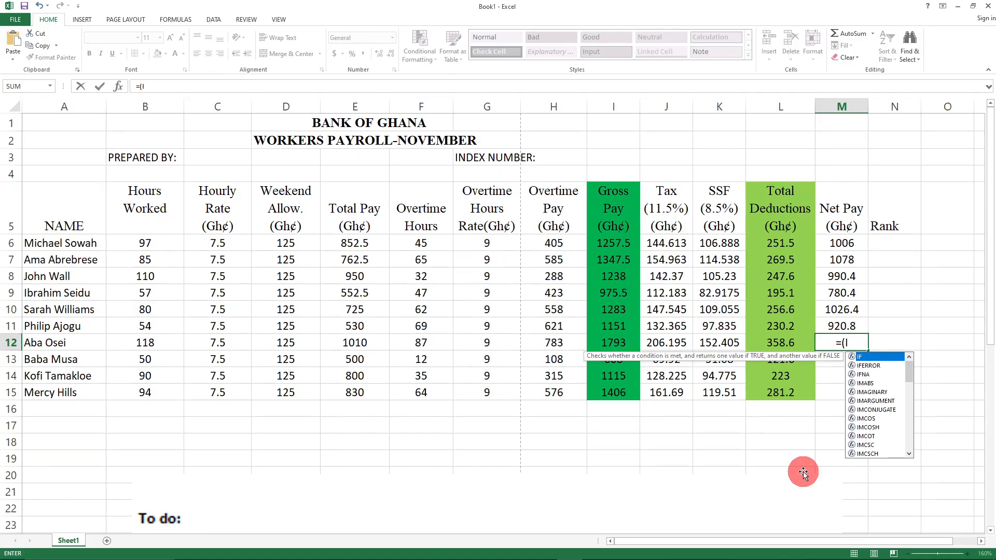
{"action": "type", "text": "12"}
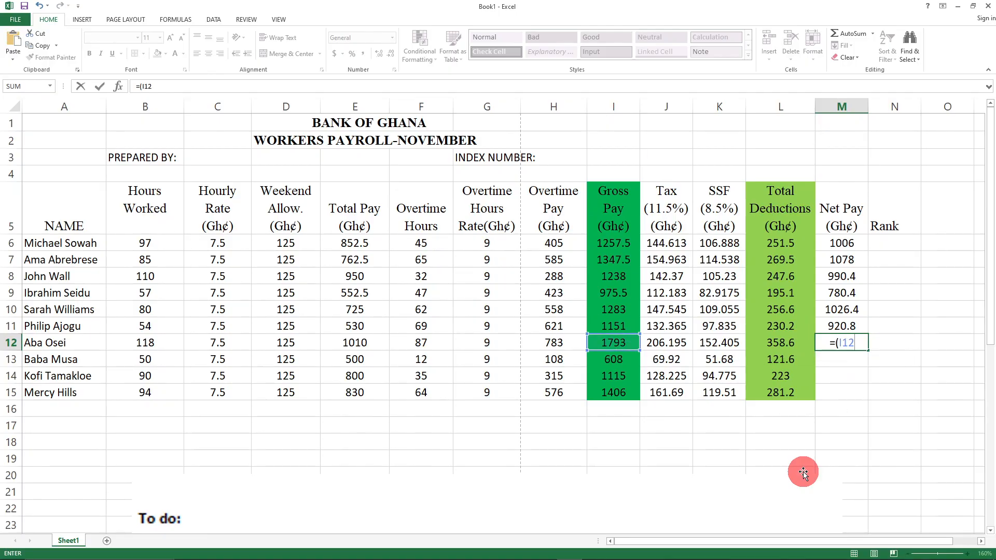
{"action": "type", "text": "-L"}
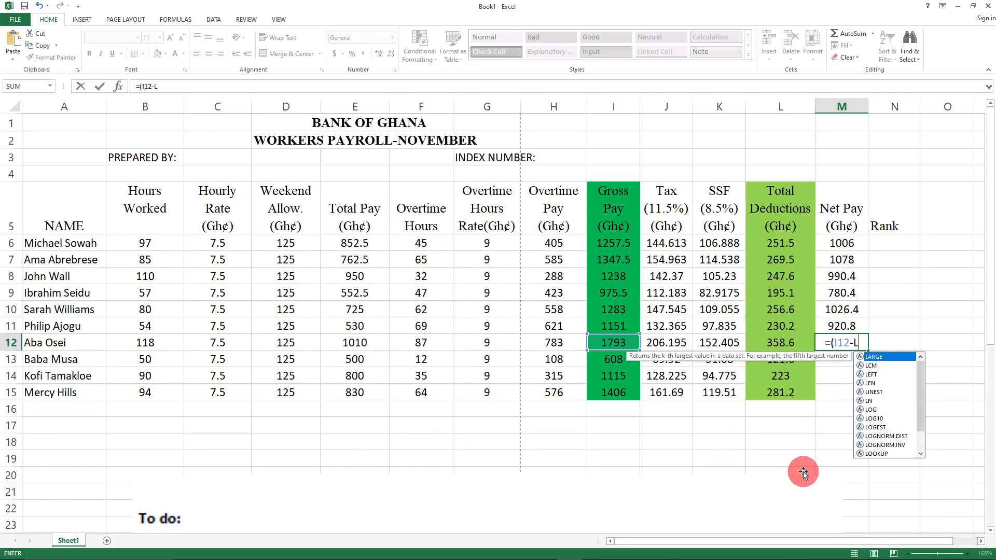
{"action": "type", "text": "12)"}
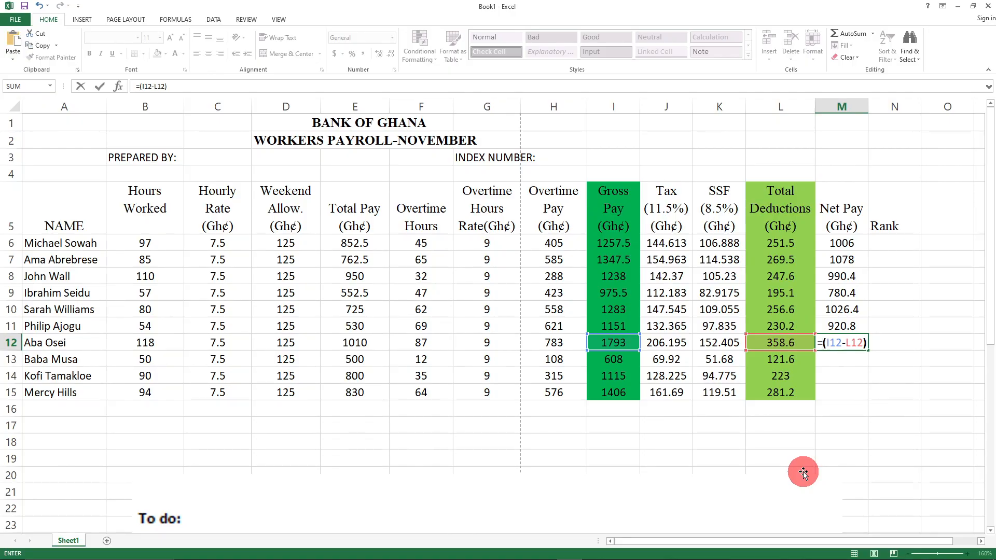
{"action": "key", "text": "Return"}
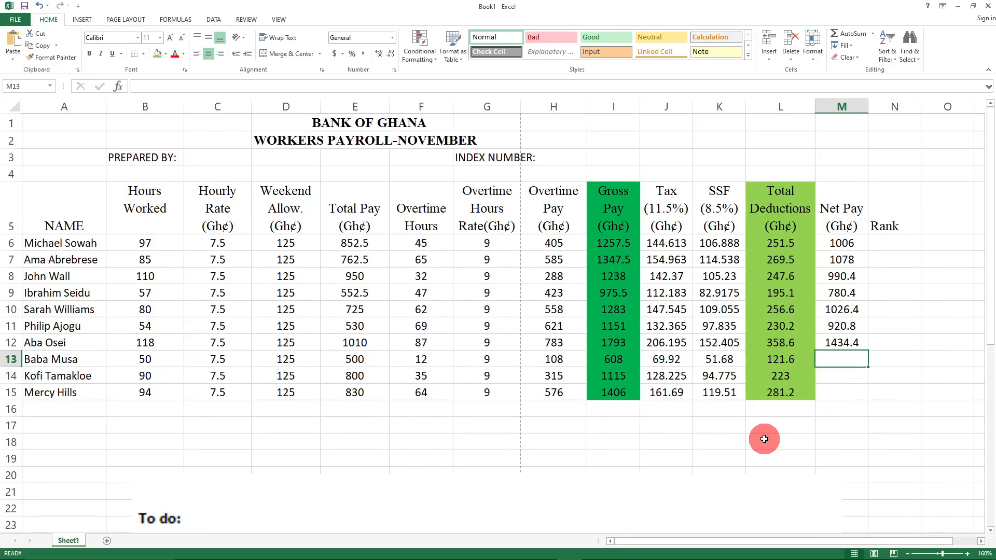
{"action": "type", "text": "="}
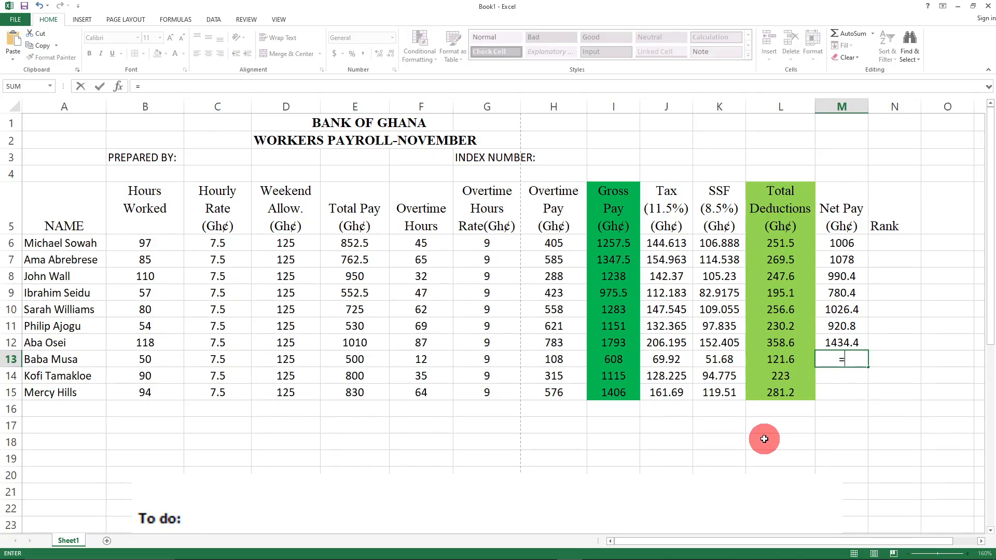
{"action": "type", "text": "(I"}
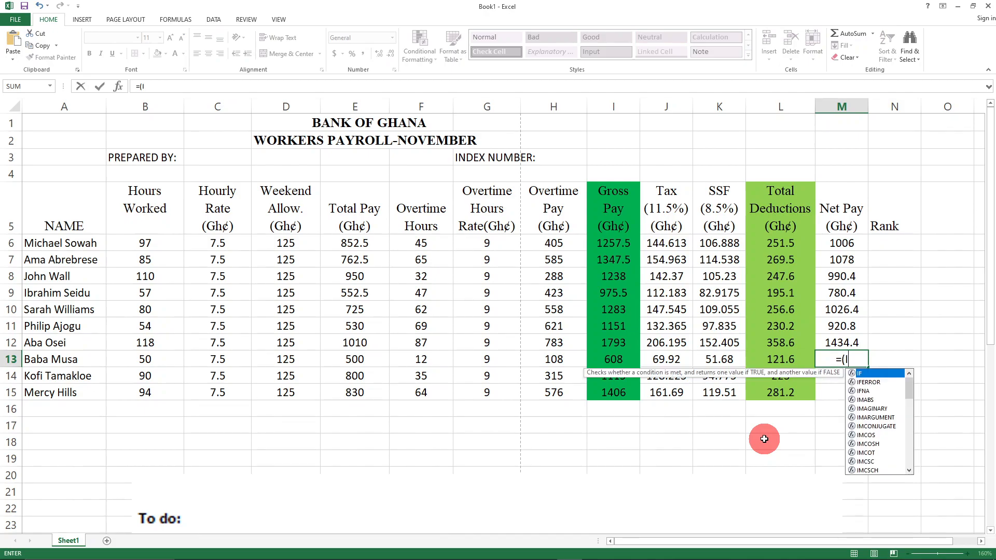
{"action": "type", "text": "13-"}
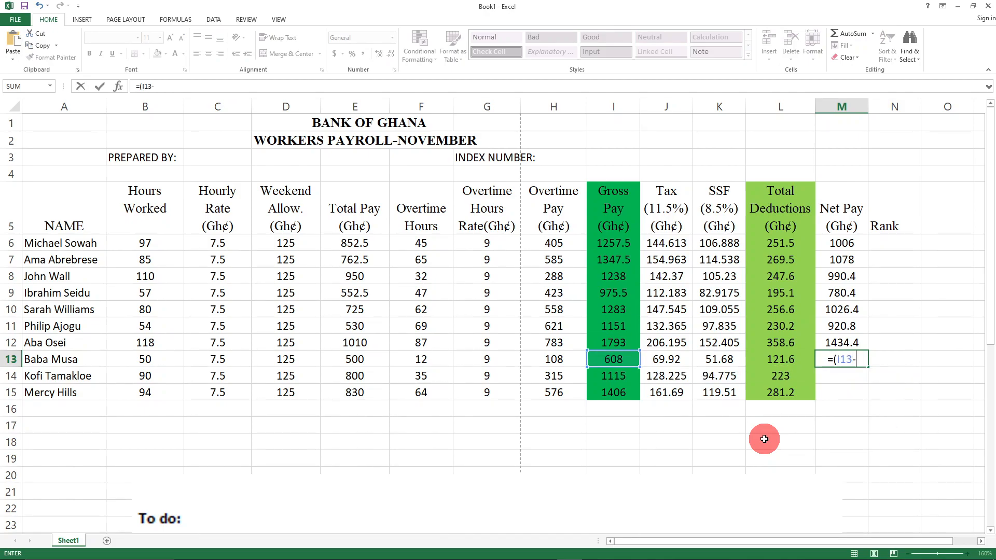
{"action": "type", "text": "L13)"}
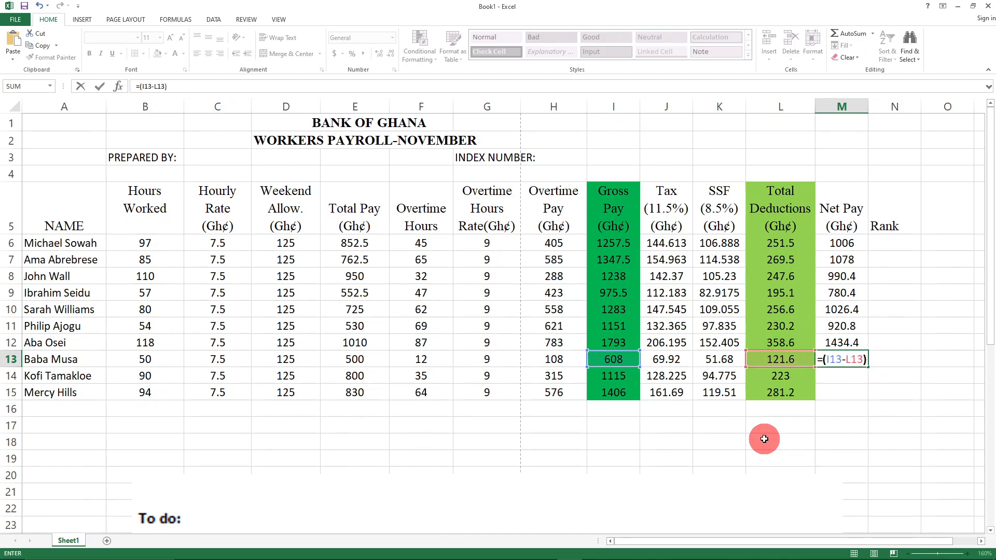
- Commit Net Pay formulas =(I13-L13), =(I14-L14), =(I15-L15), giving 486.4, 892 and 1124.8
{"action": "key", "text": "Return"}
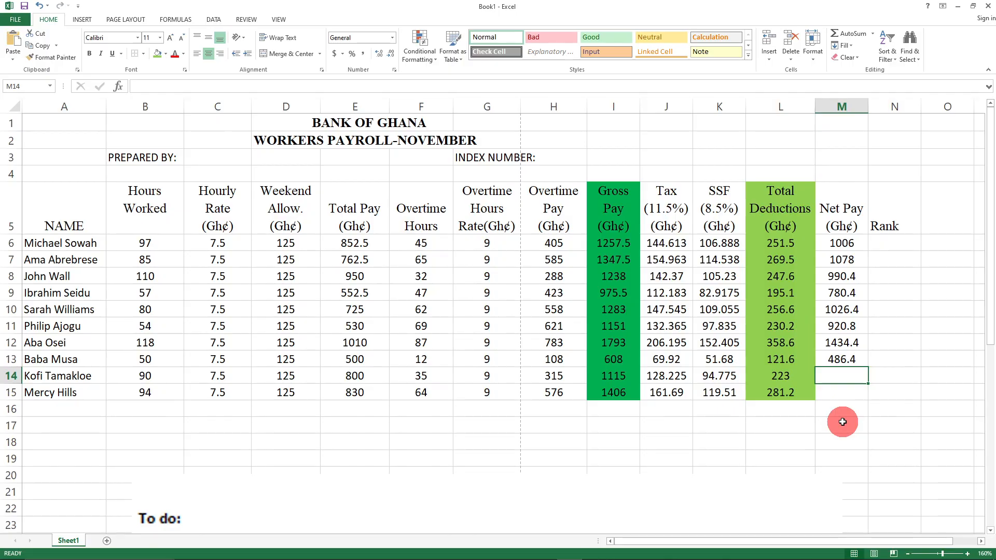
{"action": "type", "text": "=("}
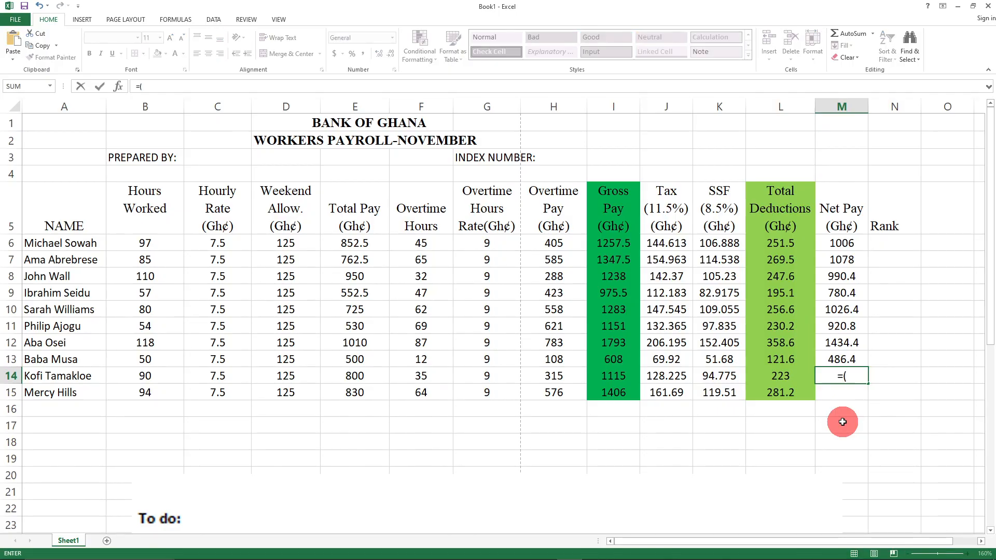
{"action": "type", "text": "I"}
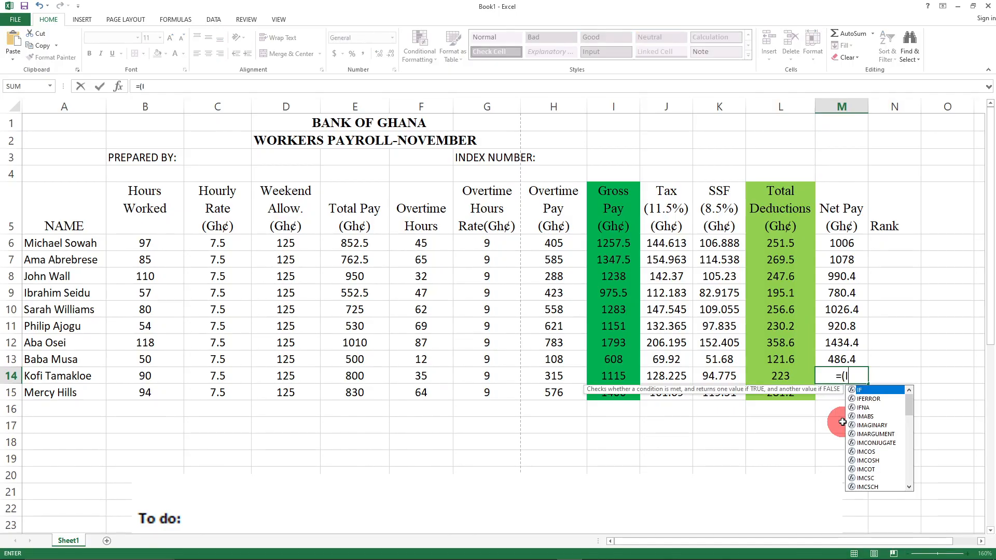
{"action": "type", "text": "14-"}
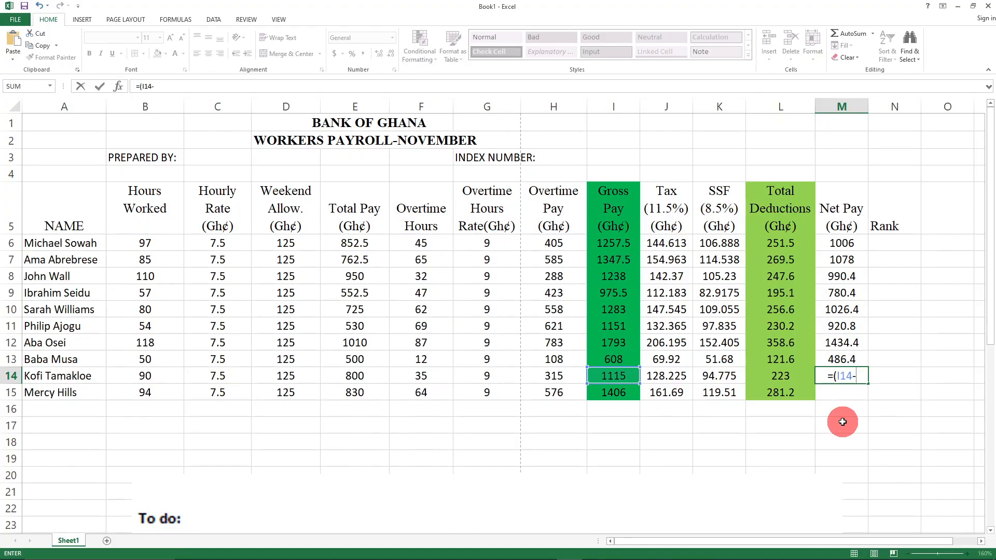
{"action": "type", "text": "L14)"}
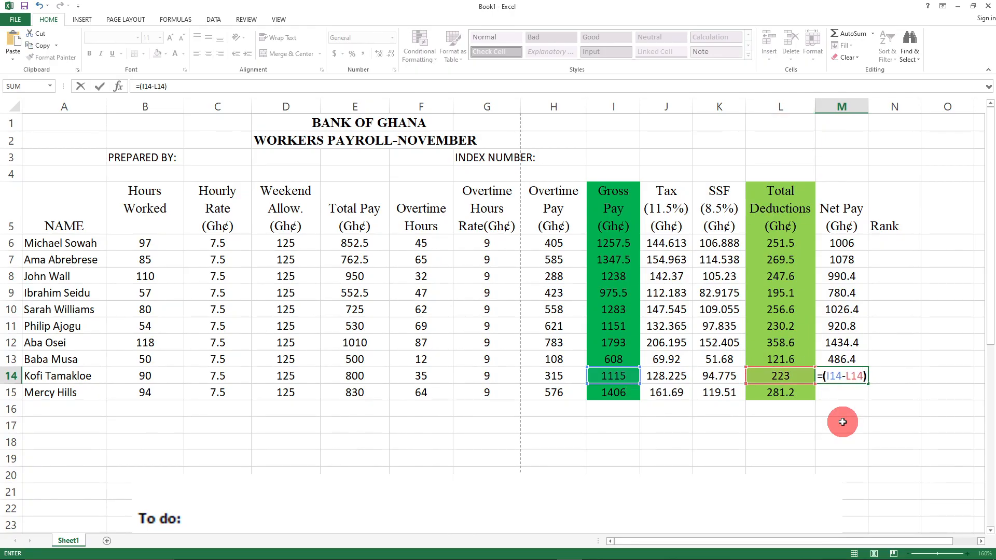
{"action": "key", "text": "Return"}
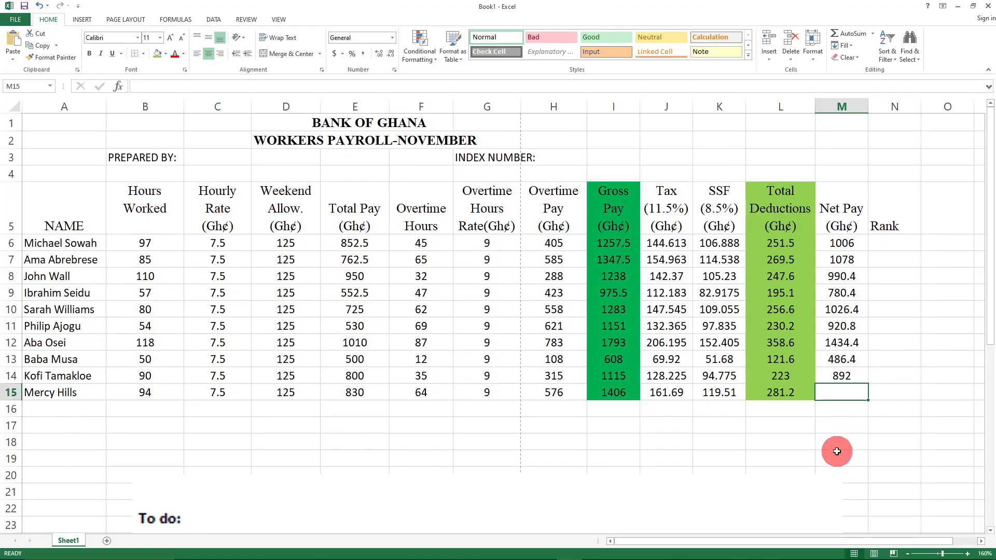
{"action": "type", "text": "=("}
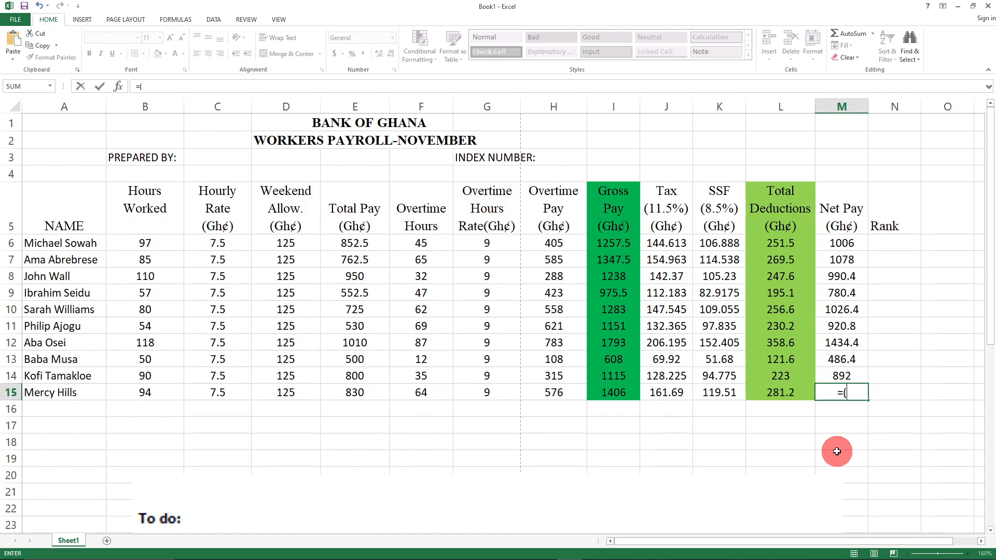
{"action": "type", "text": "I"}
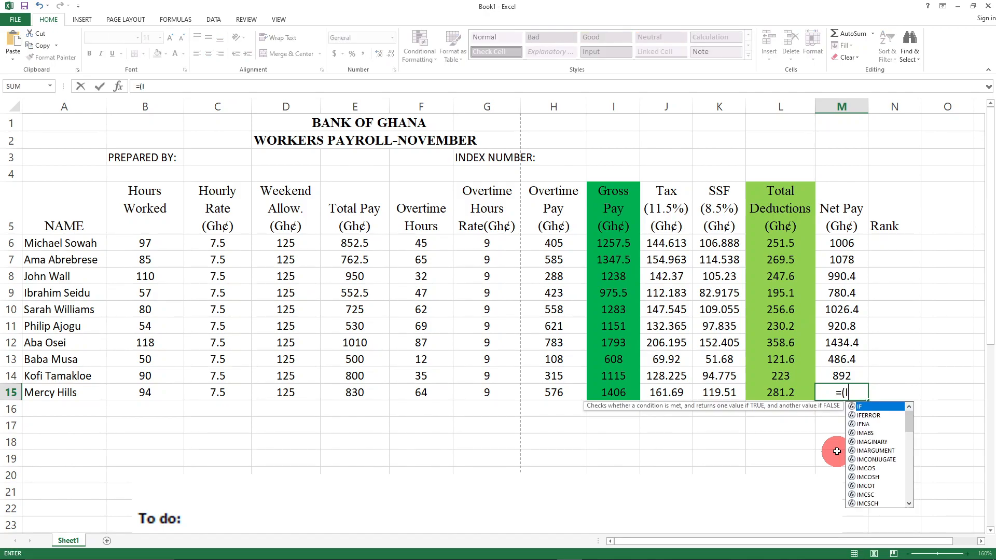
{"action": "type", "text": "15"}
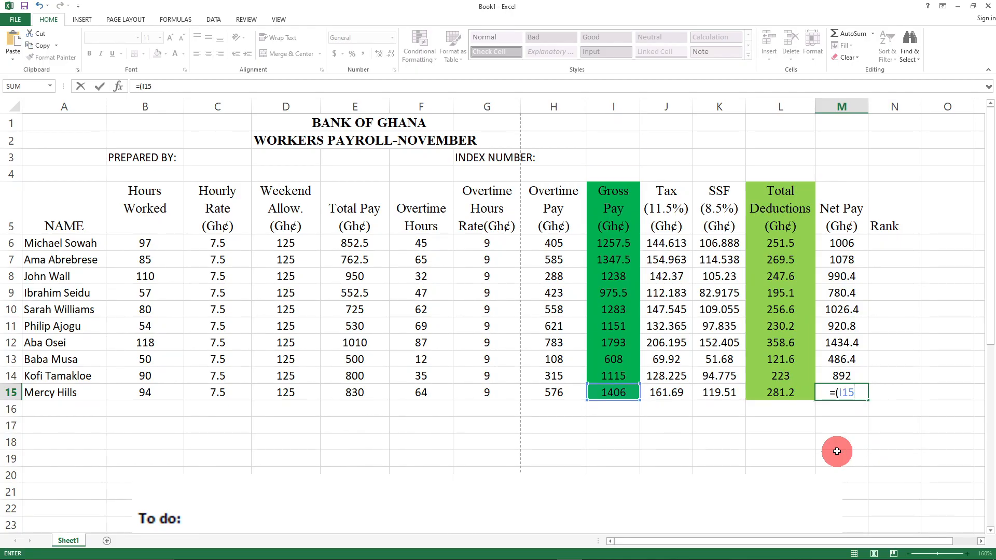
{"action": "type", "text": "-L15"}
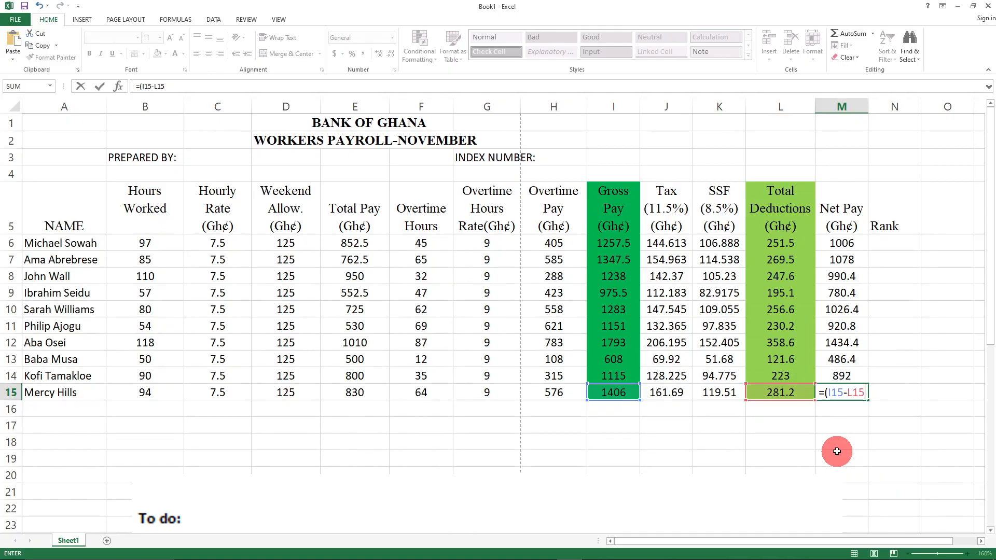
{"action": "type", "text": ")"}
{"action": "key", "text": "Return"}
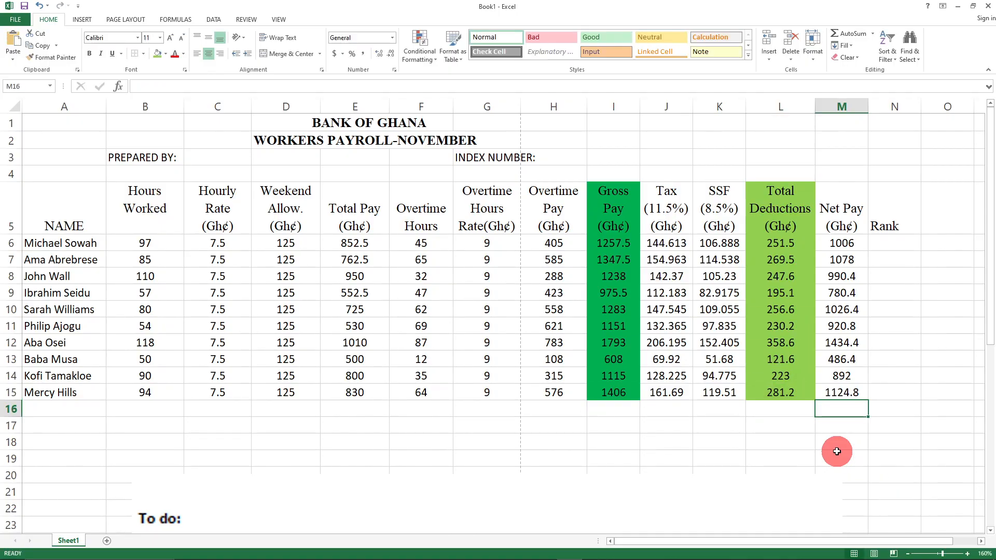
{"action": "left_click", "coordinate": [883, 458]}
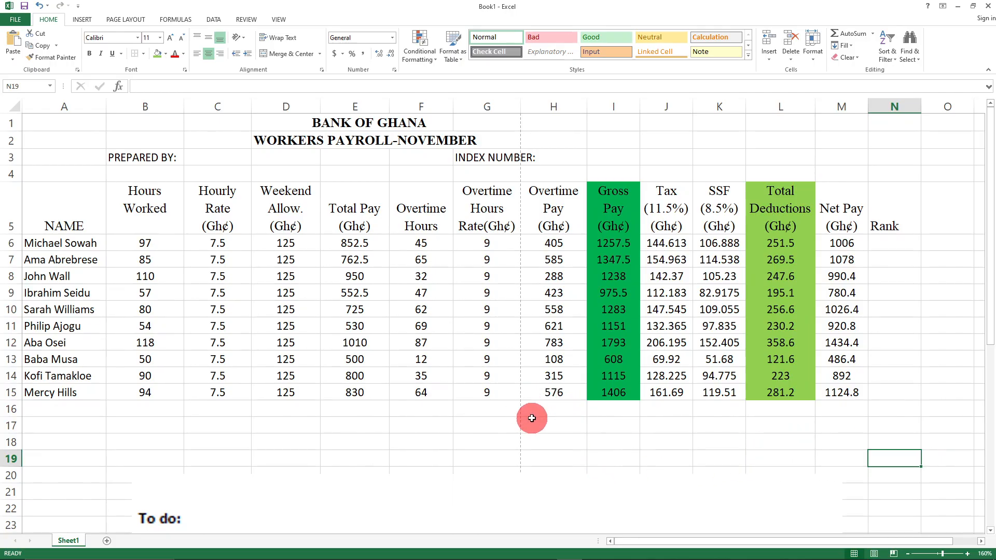
{"action": "scroll", "coordinate": [549, 427], "scroll_direction": "down", "scroll_amount": 3}
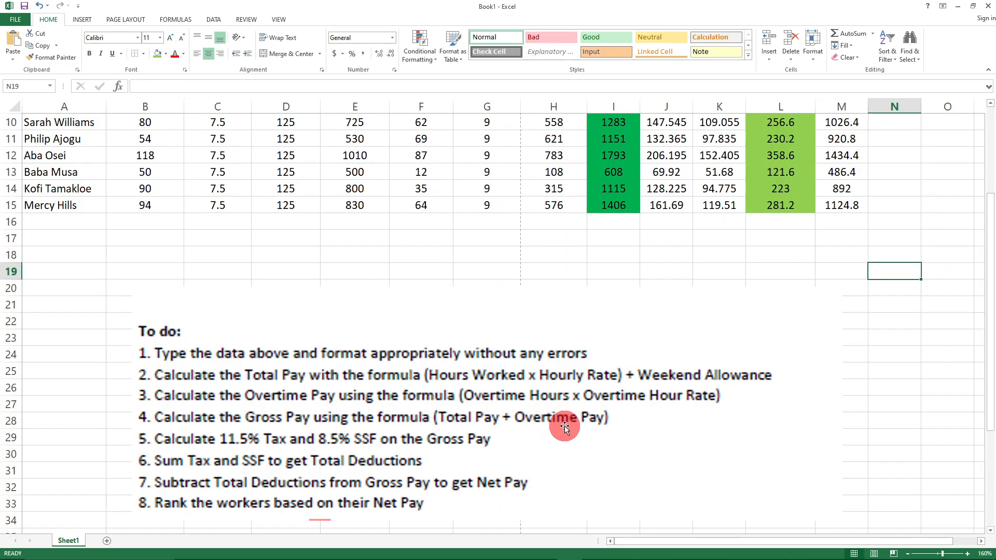
{"action": "scroll", "coordinate": [564, 426], "scroll_direction": "up", "scroll_amount": 3}
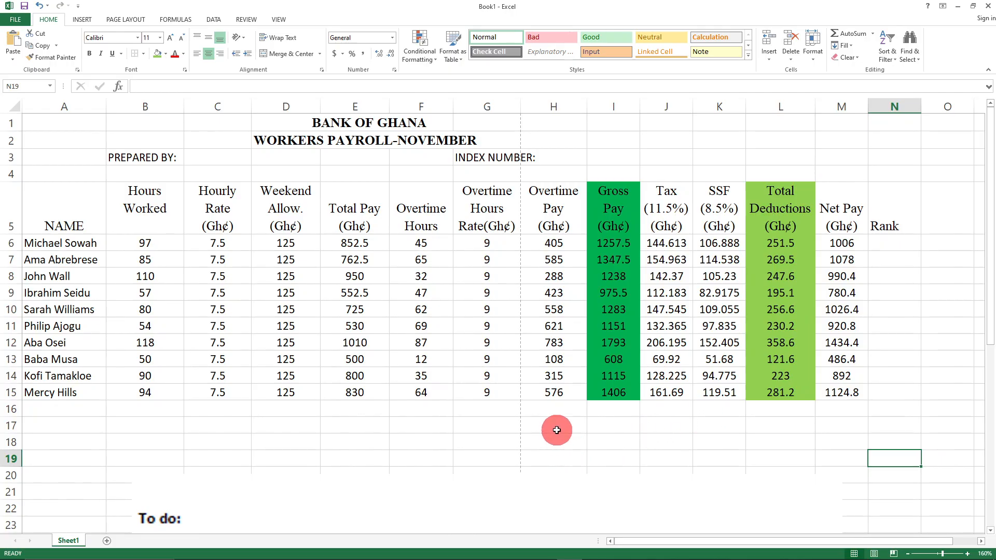
{"action": "scroll", "coordinate": [557, 431], "scroll_direction": "down", "scroll_amount": 4}
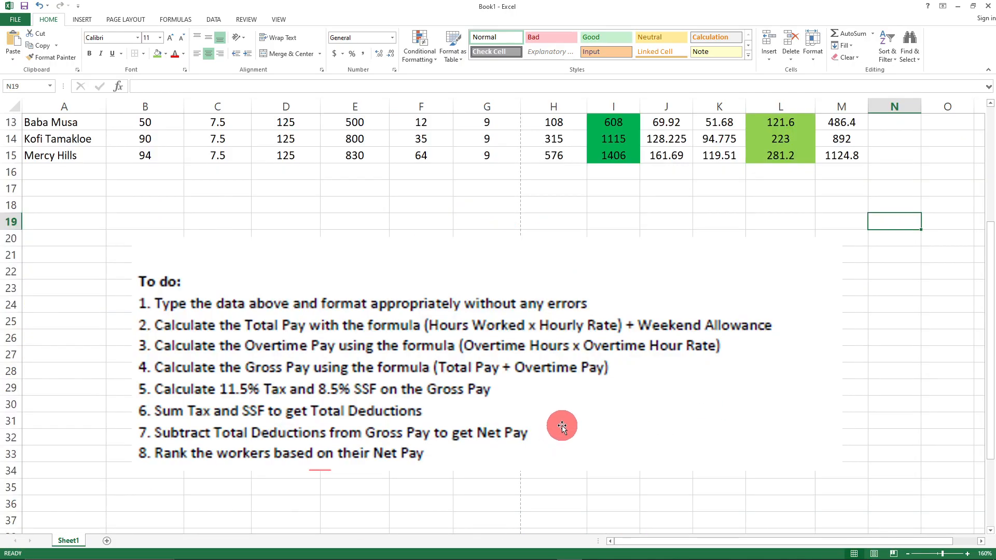
{"action": "scroll", "coordinate": [561, 426], "scroll_direction": "up", "scroll_amount": 4}
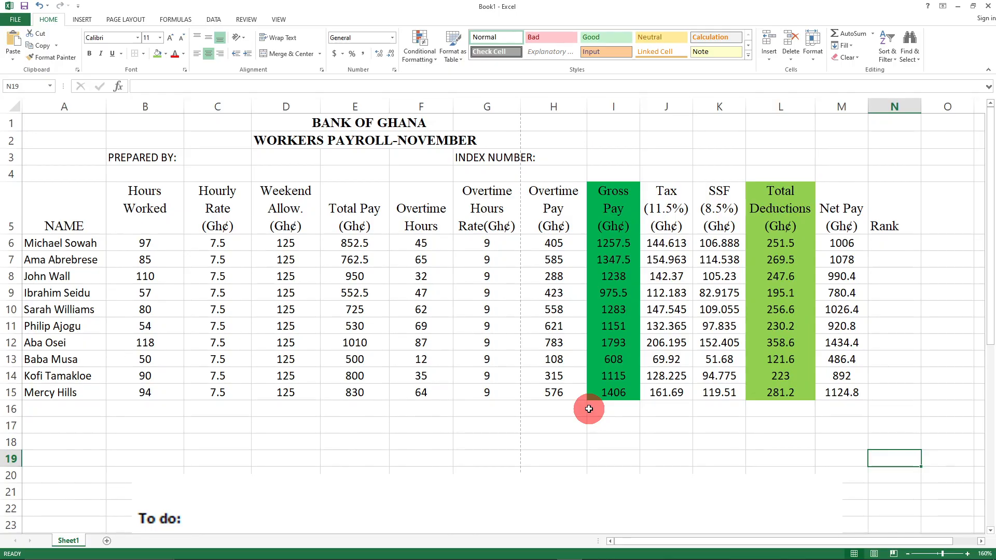
- Apply No Fill to the Gross Pay (I5:I15) and Total Deductions (L4:L16) columns
{"action": "left_click_drag", "start_coordinate": [596, 182], "coordinate": [628, 391]}
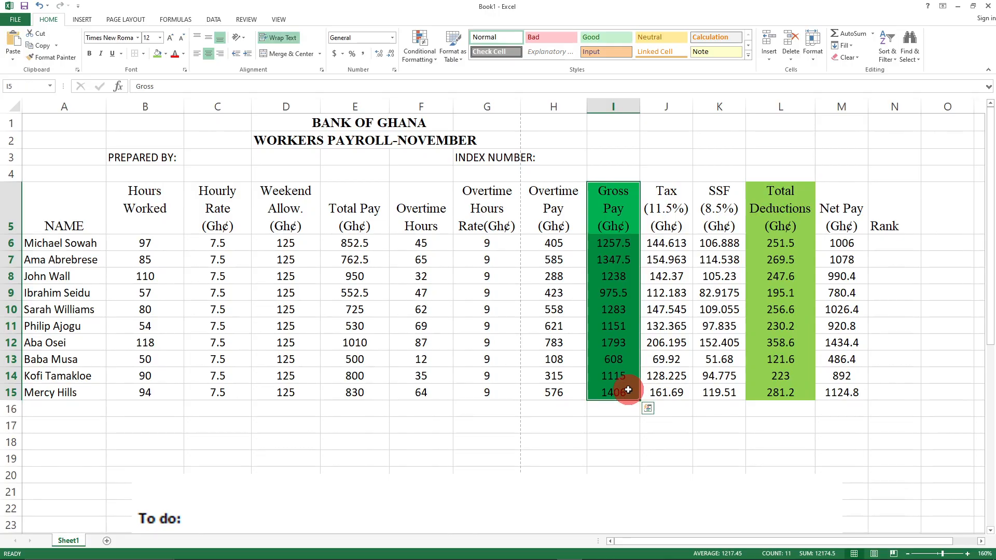
{"action": "left_click", "coordinate": [165, 53]}
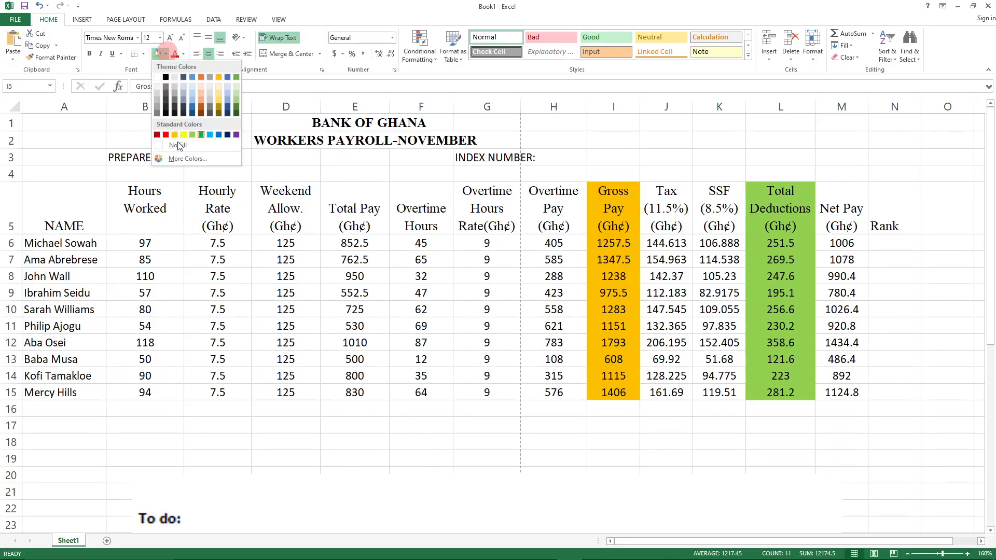
{"action": "left_click", "coordinate": [178, 145]}
{"action": "left_click", "coordinate": [754, 178]}
{"action": "left_click_drag", "start_coordinate": [754, 182], "coordinate": [776, 407]}
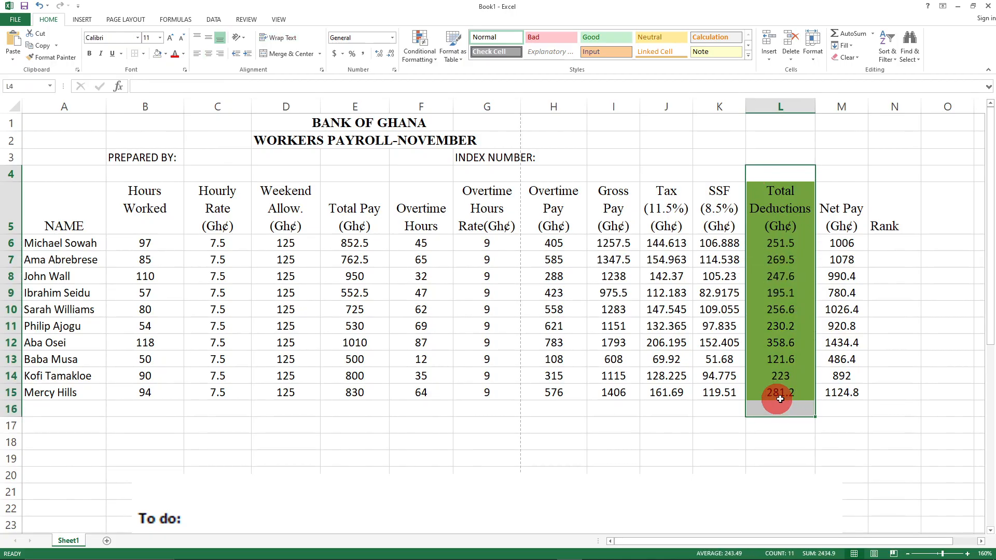
{"action": "left_click", "coordinate": [157, 54]}
{"action": "left_click", "coordinate": [758, 479]}
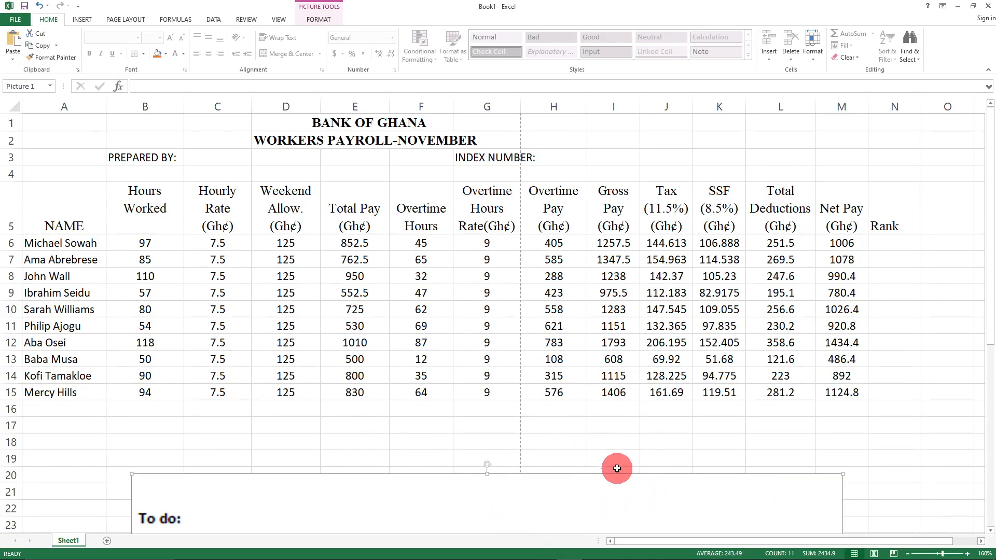
{"action": "left_click", "coordinate": [600, 422]}
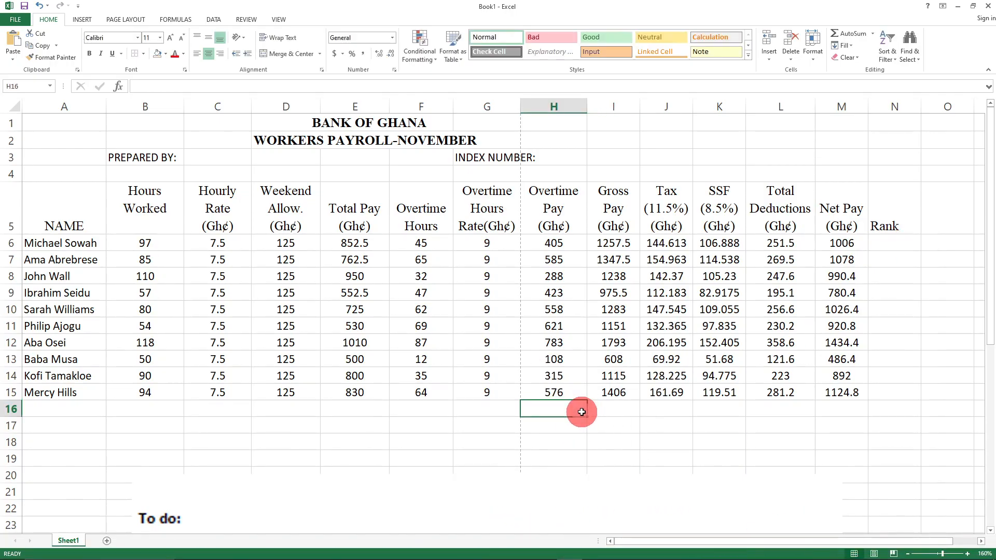
- Scroll up and down below the payroll table to check where the To-do picture sits
{"action": "scroll", "coordinate": [581, 409], "scroll_direction": "down", "scroll_amount": 6}
{"action": "scroll", "coordinate": [582, 410], "scroll_direction": "up", "scroll_amount": 4}
{"action": "scroll", "coordinate": [576, 410], "scroll_direction": "down", "scroll_amount": 4}
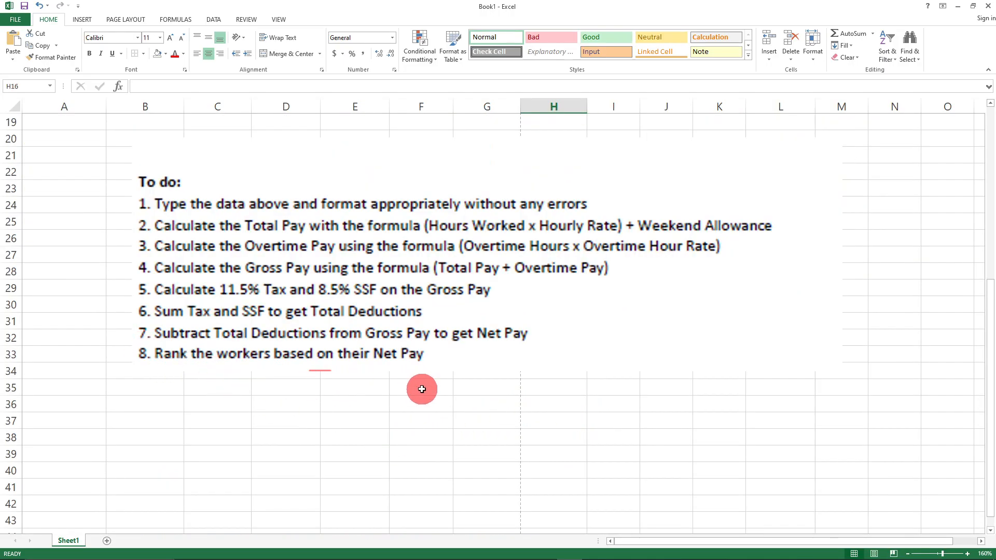
{"action": "scroll", "coordinate": [495, 436], "scroll_direction": "up", "scroll_amount": 6}
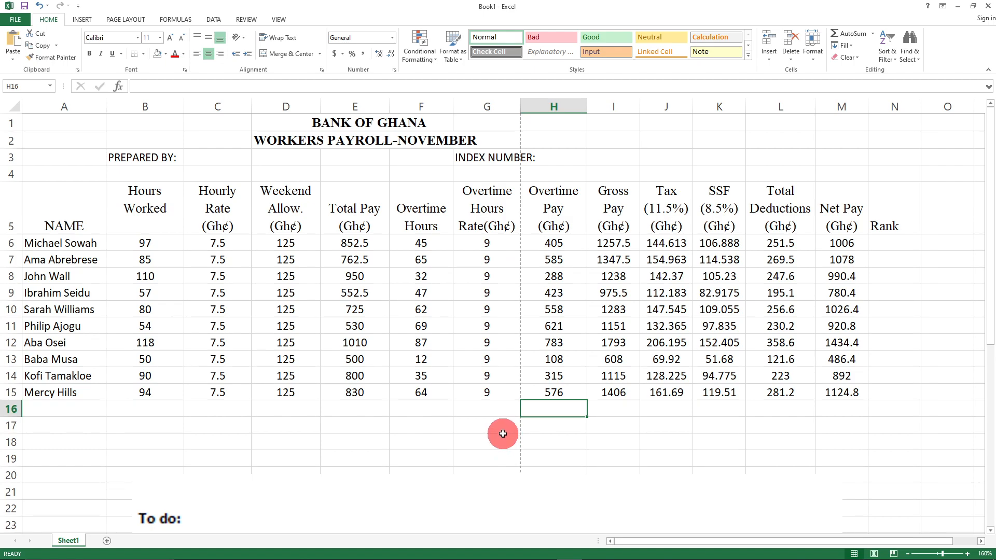
{"action": "scroll", "coordinate": [505, 433], "scroll_direction": "down", "scroll_amount": 5}
{"action": "scroll", "coordinate": [516, 429], "scroll_direction": "up", "scroll_amount": 5}
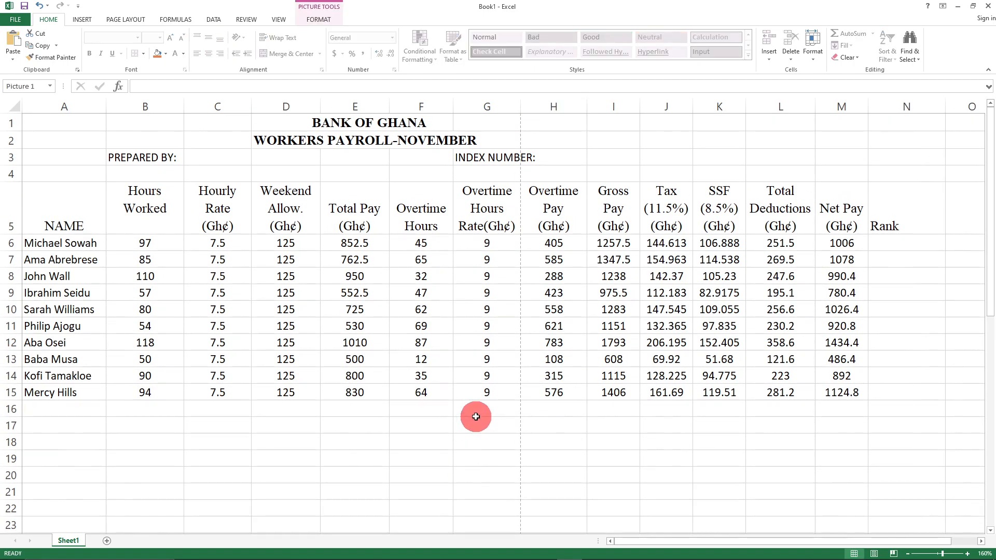
{"action": "scroll", "coordinate": [478, 416], "scroll_direction": "down", "scroll_amount": 3}
{"action": "scroll", "coordinate": [431, 365], "scroll_direction": "up", "scroll_amount": 2}
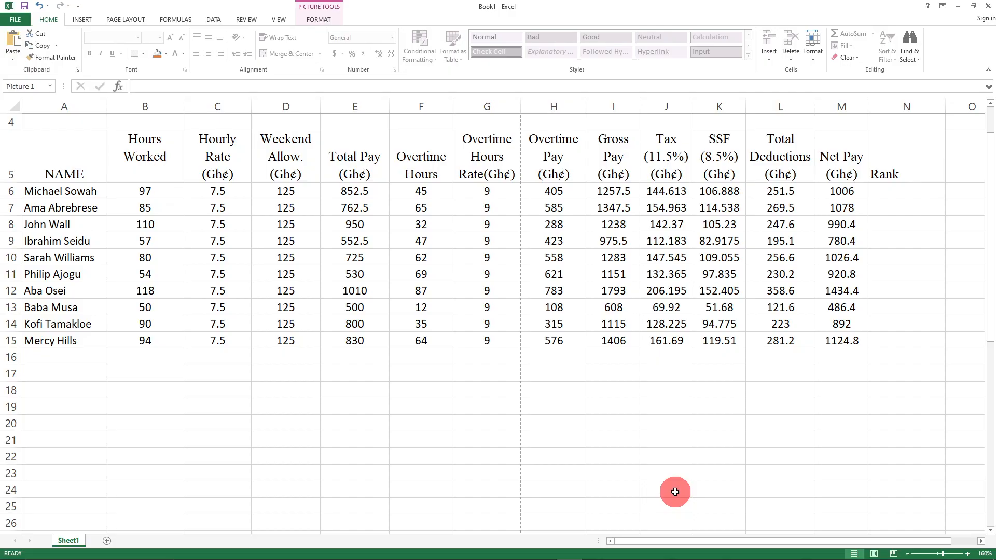
{"action": "left_click", "coordinate": [409, 390]}
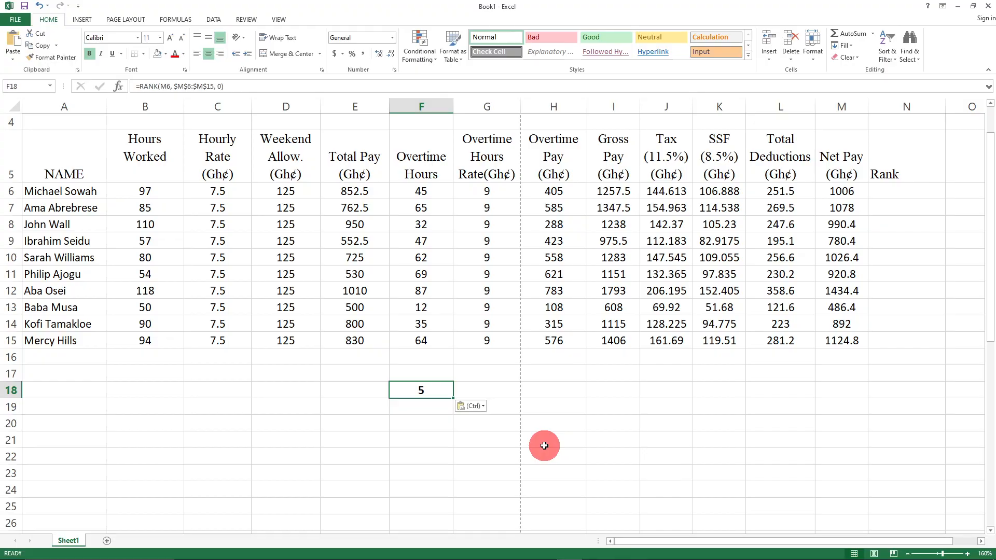
{"action": "key", "text": "Delete"}
{"action": "left_click", "coordinate": [488, 395]}
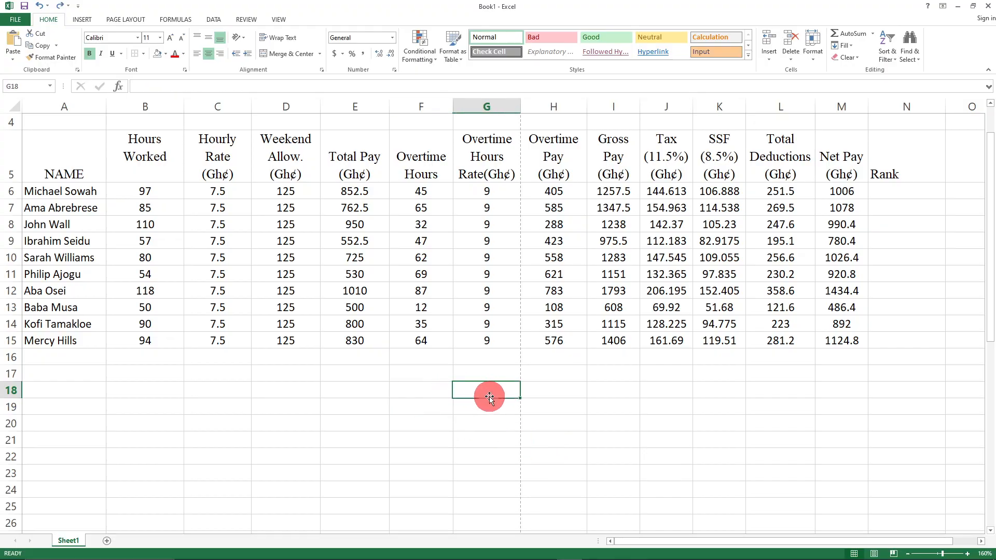
{"action": "key", "text": "ctrl+v"}
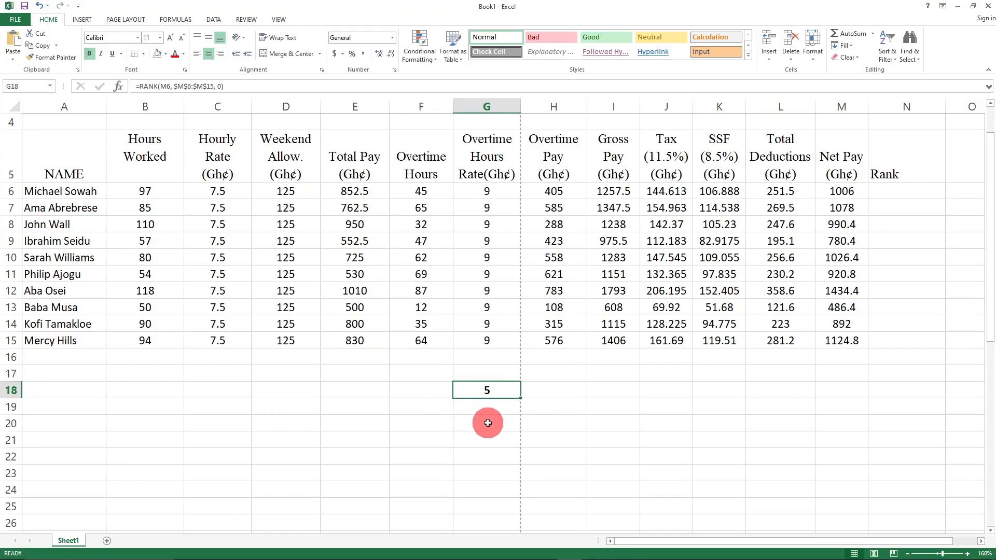
{"action": "key", "text": "ctrl+z"}
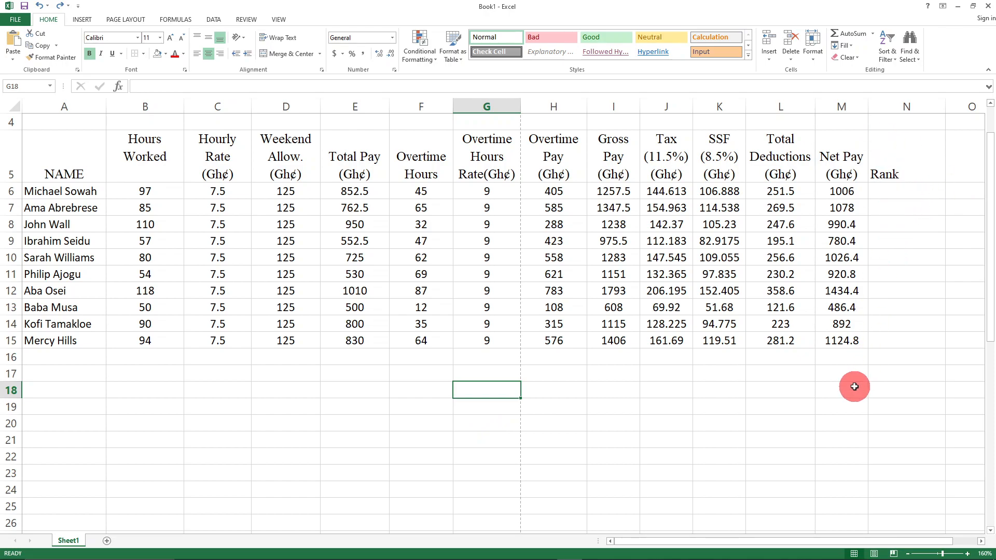
{"action": "scroll", "coordinate": [854, 389], "scroll_direction": "up", "scroll_amount": 1}
{"action": "left_click", "coordinate": [423, 445]}
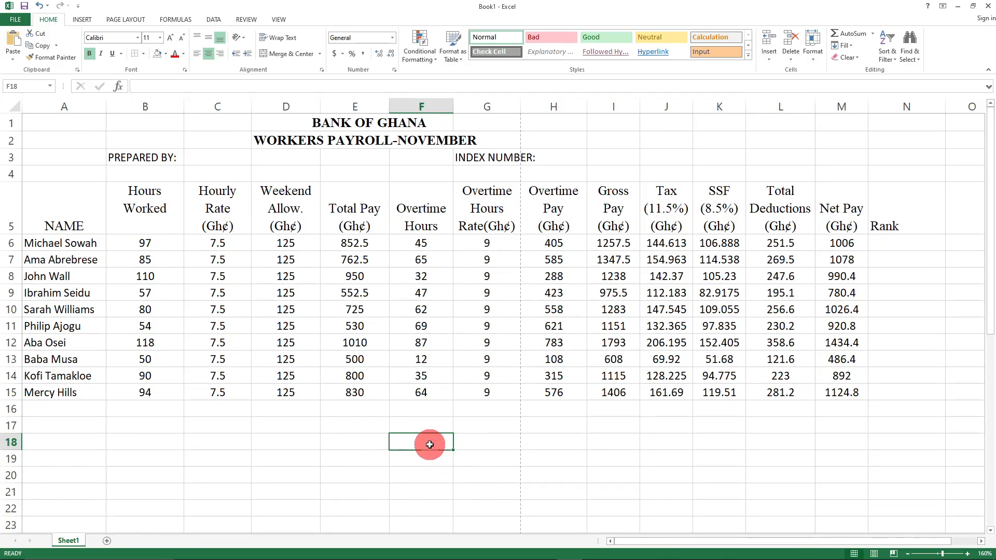
{"action": "left_click", "coordinate": [509, 442]}
{"action": "left_click", "coordinate": [426, 444]}
{"action": "type", "text": "=RANK(M15, $M$6:$M$15, 0)"}
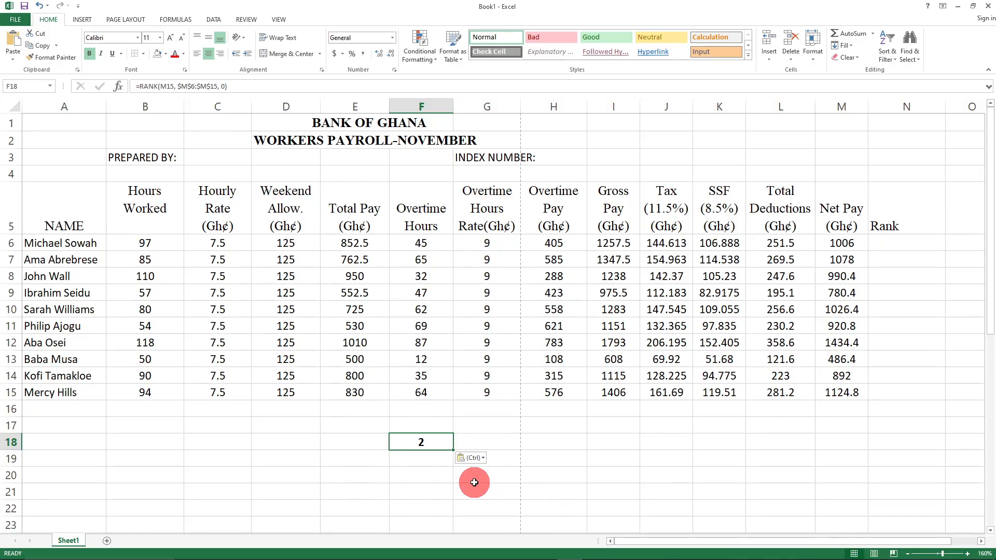
{"action": "key", "text": "F2"}
{"action": "key", "text": "BackSpace"}
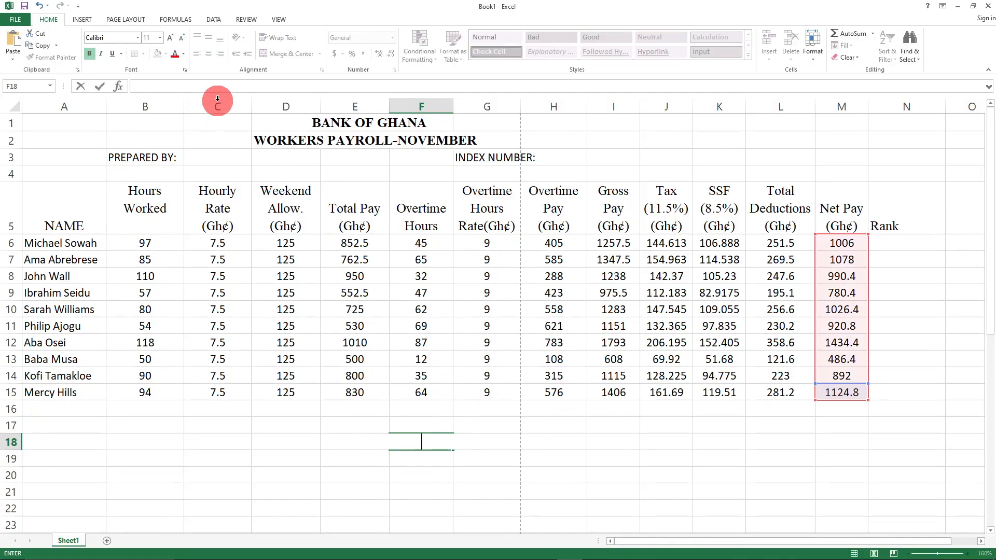
{"action": "left_click", "coordinate": [143, 90]}
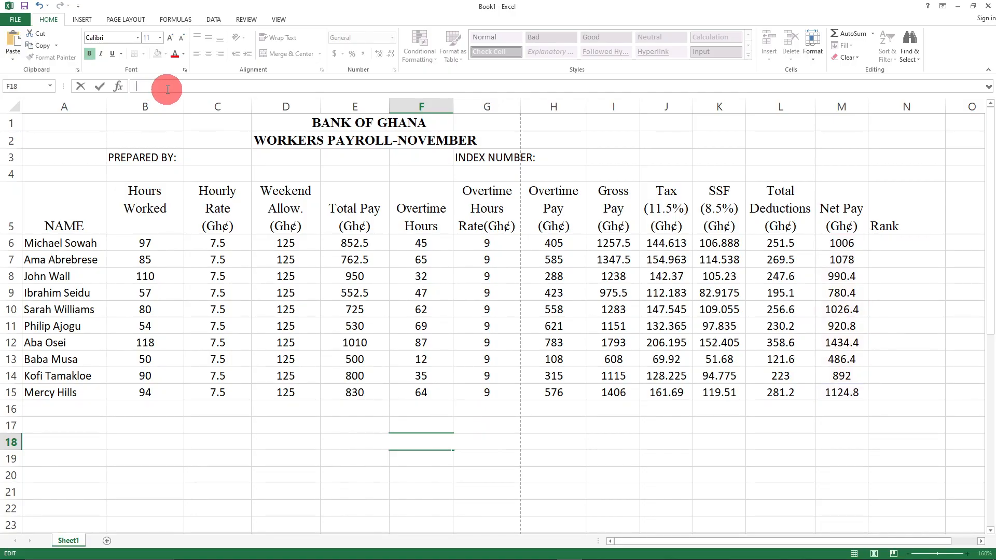
{"action": "type", "text": "=RANK(M15,$M$6:$M$15,0)"}
{"action": "left_click", "coordinate": [576, 475]}
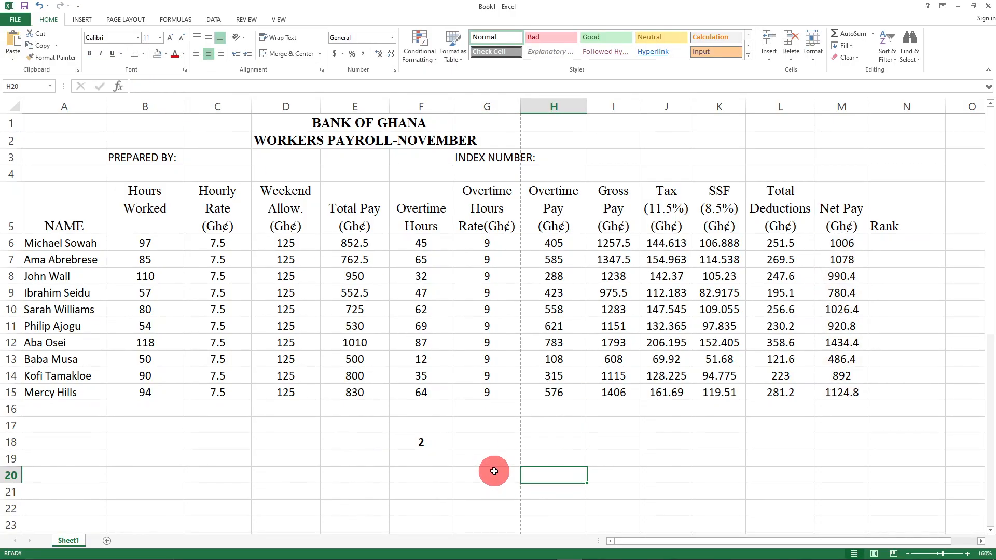
{"action": "left_click", "coordinate": [431, 442]}
{"action": "key", "text": "BackSpace"}
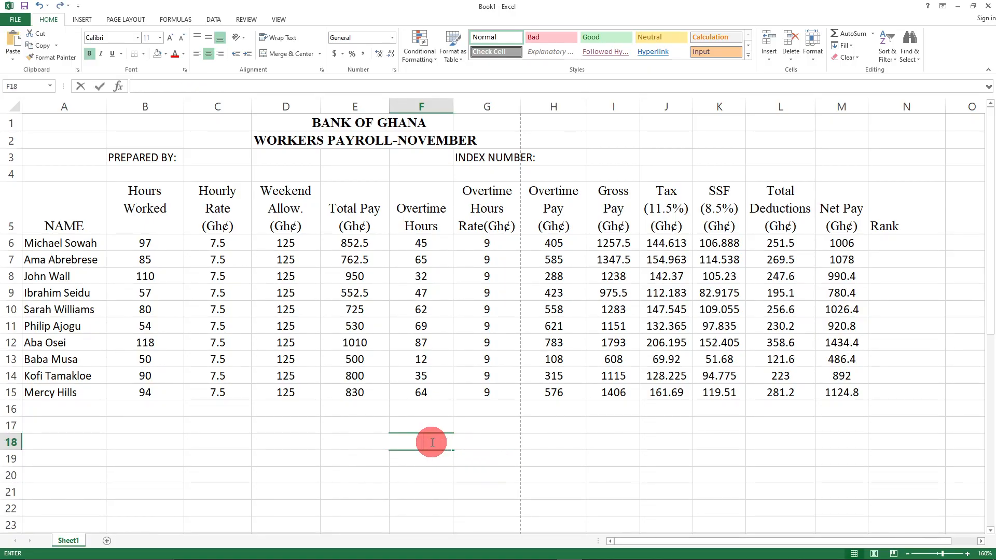
{"action": "left_click", "coordinate": [545, 460]}
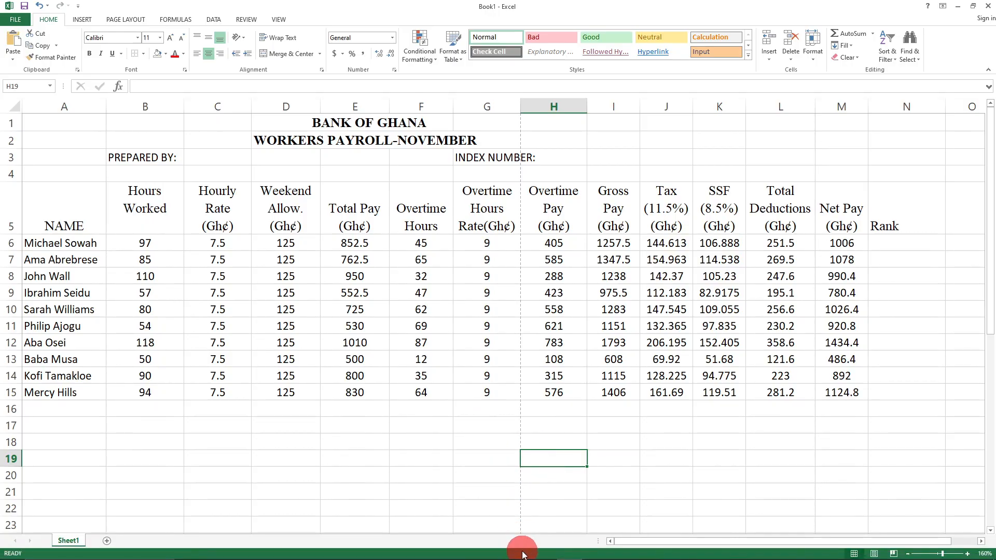
- Paste =RANK(M15, $M$6:$M$15, 0) into a new Word document and set it to 20 pt
{"action": "left_click", "coordinate": [544, 550]}
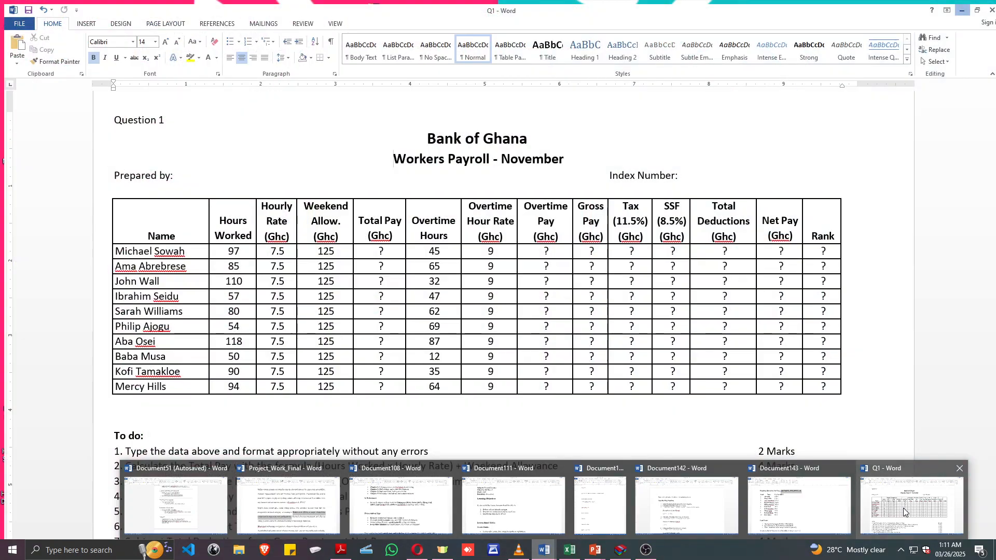
{"action": "left_click", "coordinate": [907, 514]}
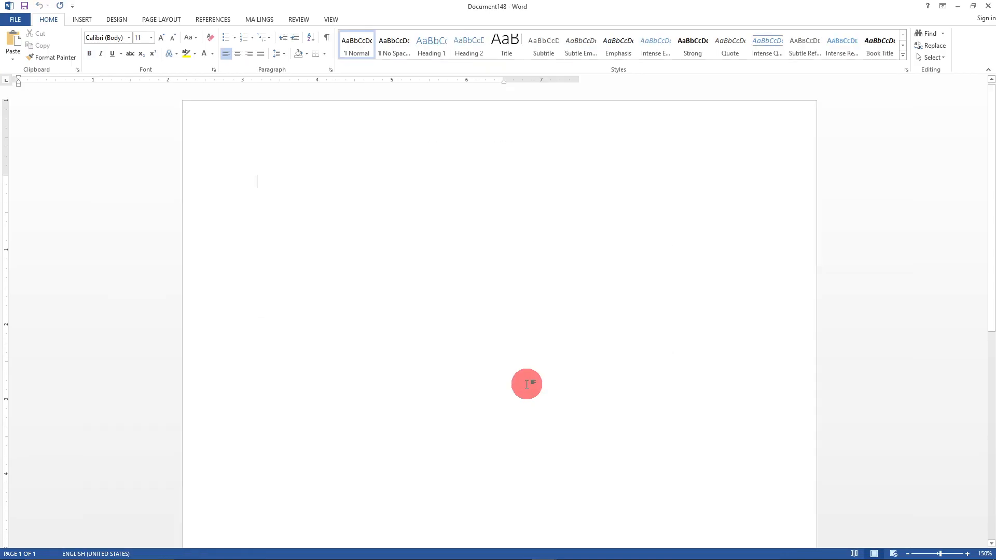
{"action": "type", "text": "=RANK(M15, $M$6:$M$15, 0)"}
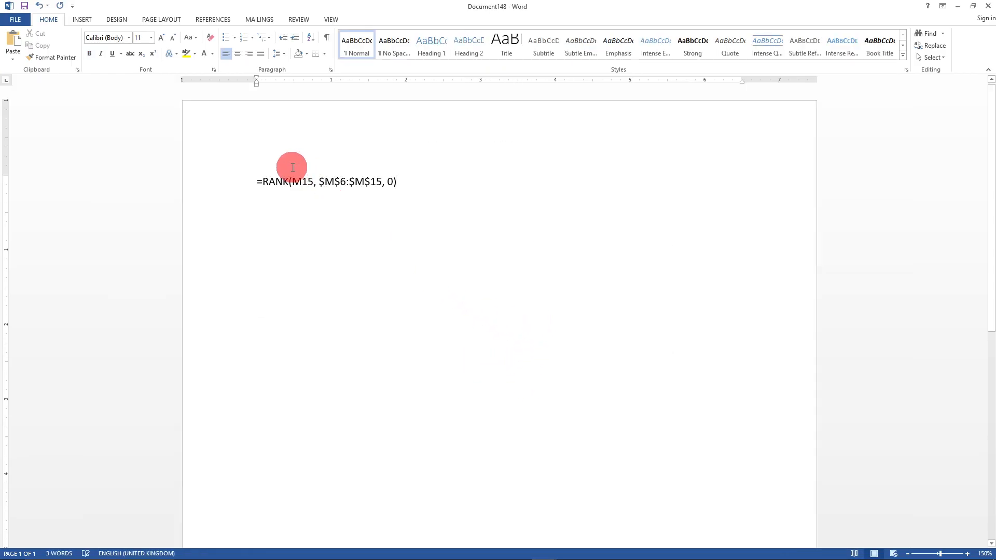
{"action": "key", "text": "ctrl+a"}
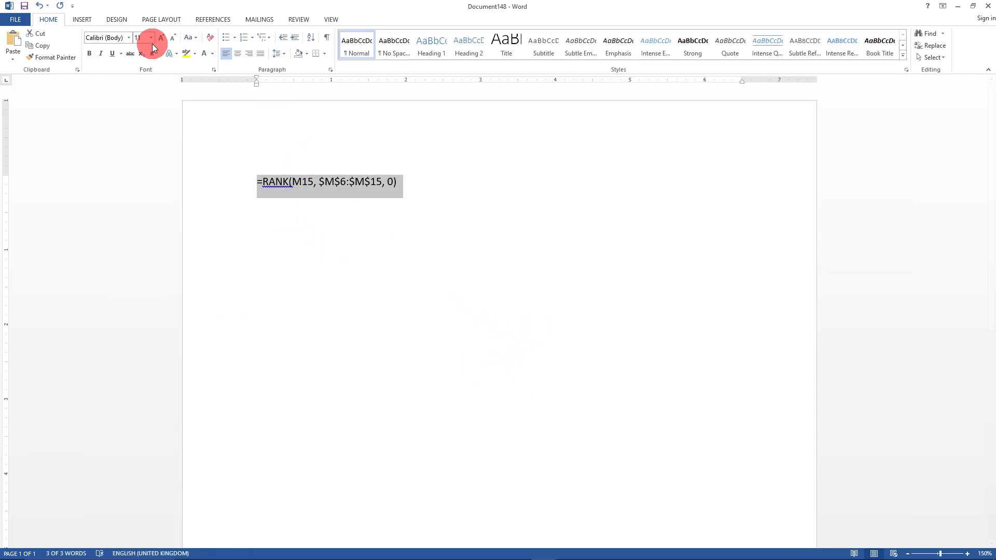
{"action": "left_click", "coordinate": [151, 38]}
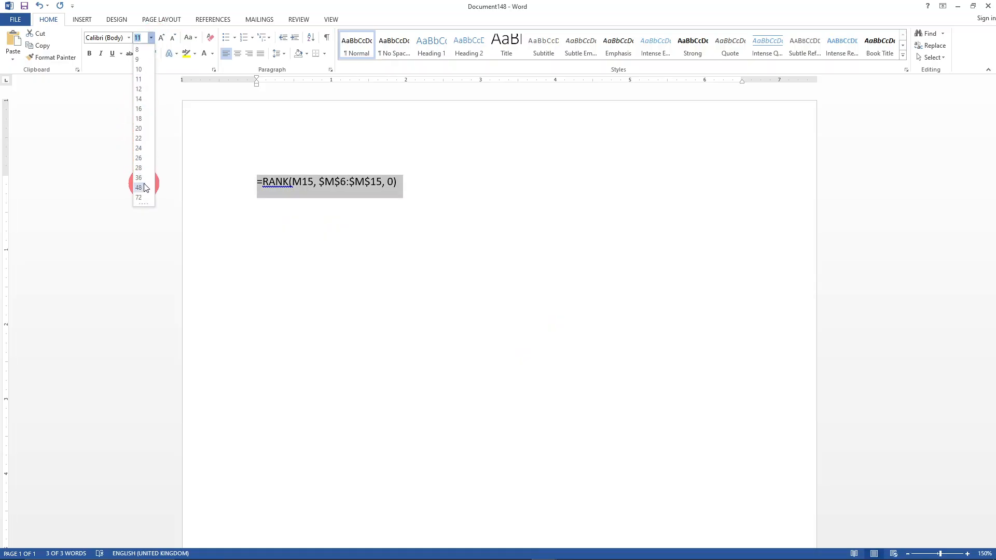
{"action": "left_click", "coordinate": [138, 129]}
{"action": "left_click", "coordinate": [410, 320]}
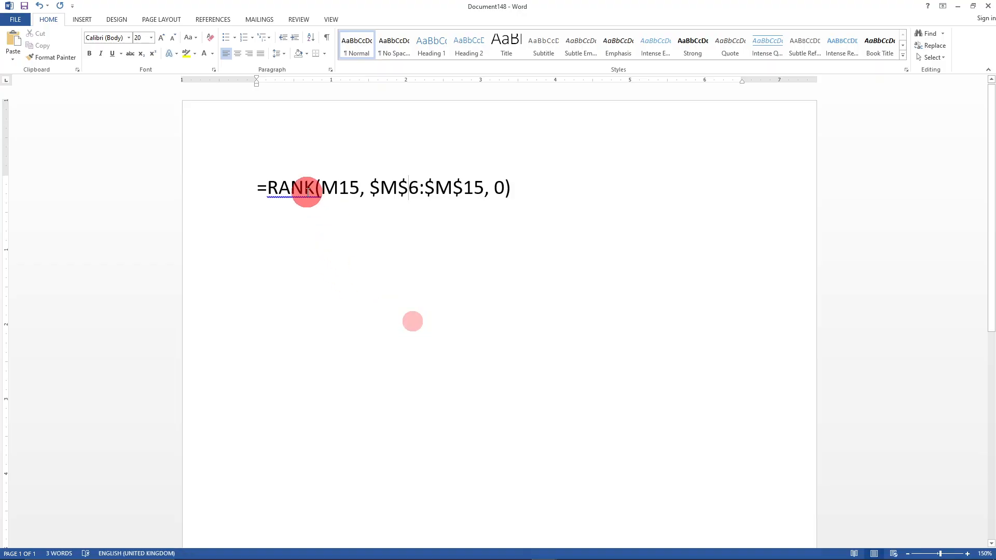
- Locate the M15 reference in the formula and place the caret right after it
{"action": "scroll", "coordinate": [482, 340], "scroll_direction": "up", "scroll_amount": 8, "text": "ctrl"}
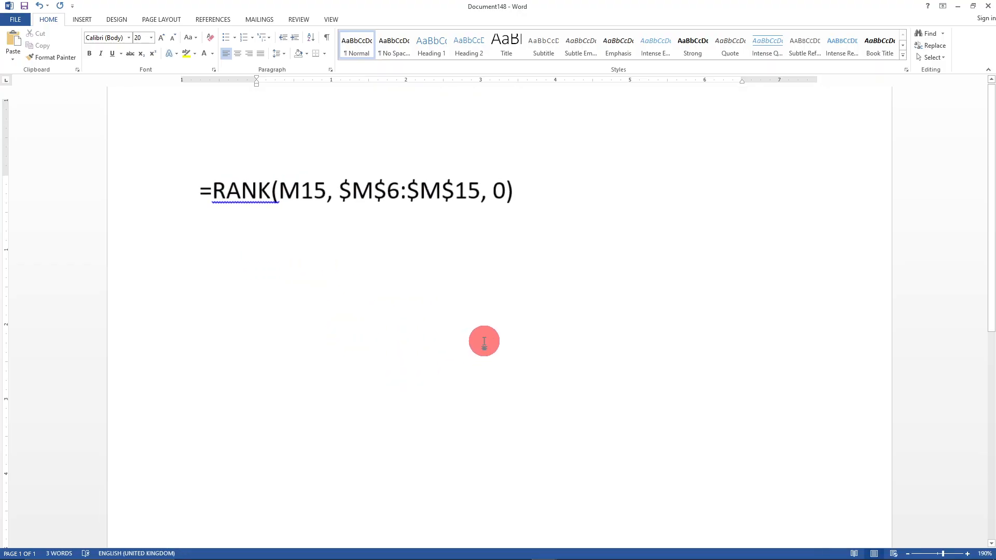
{"action": "scroll", "coordinate": [485, 337], "scroll_direction": "up", "scroll_amount": 4, "text": "ctrl"}
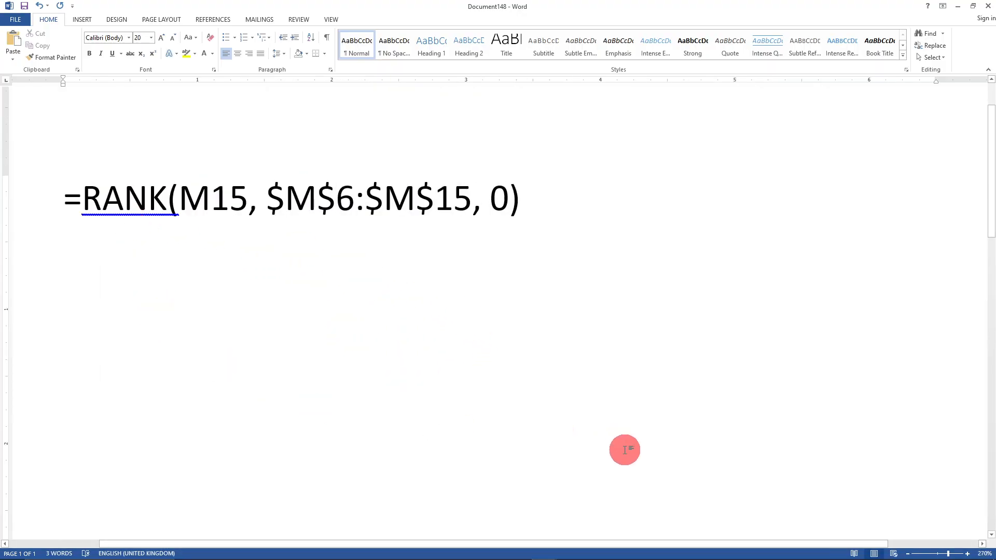
{"action": "left_click_drag", "start_coordinate": [813, 542], "coordinate": [656, 545]}
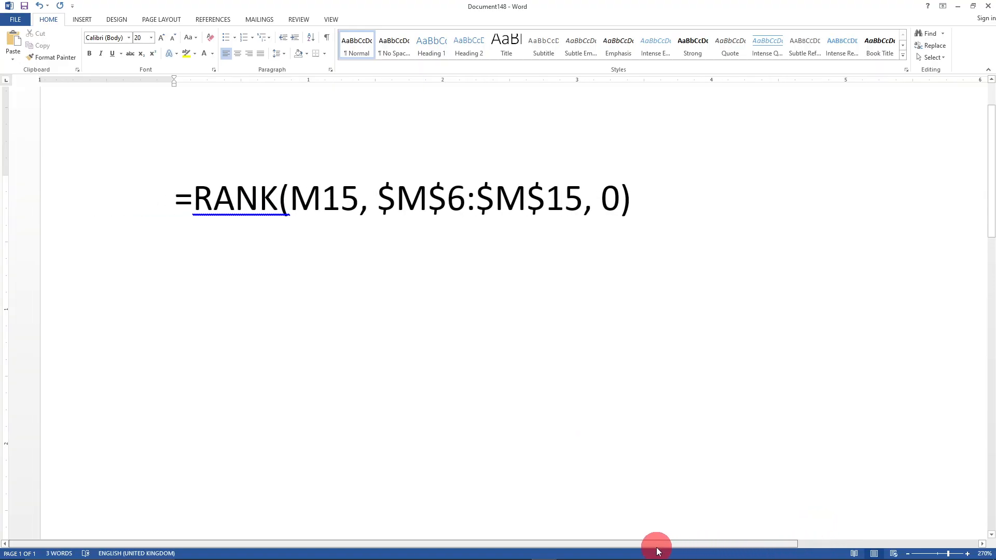
{"action": "scroll", "coordinate": [593, 311], "scroll_direction": "up", "scroll_amount": 8, "text": "ctrl"}
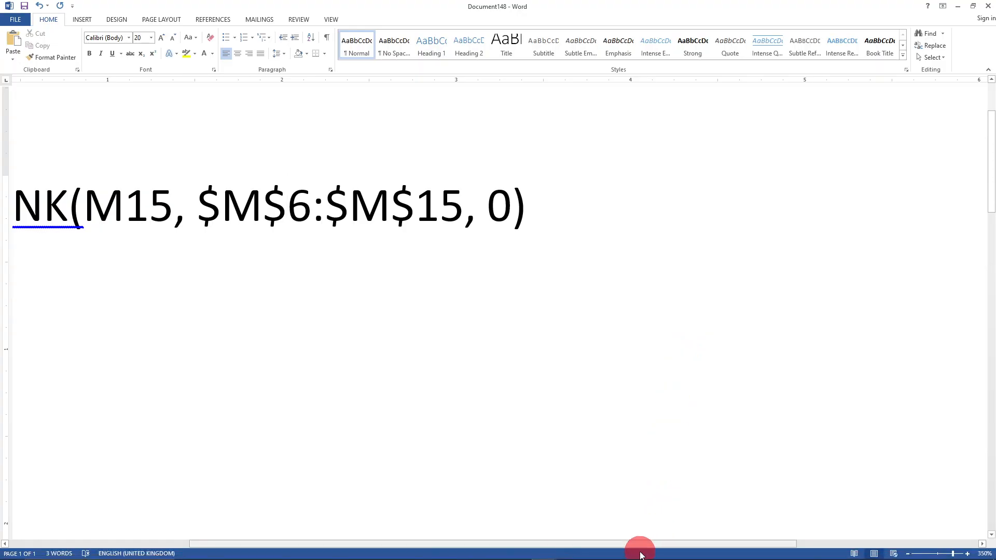
{"action": "left_click_drag", "start_coordinate": [643, 547], "coordinate": [483, 524]}
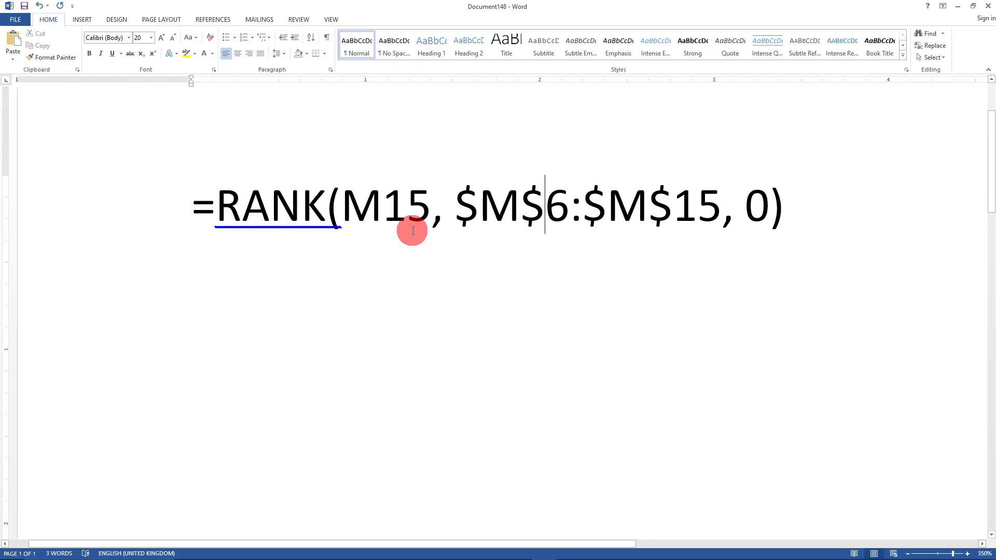
{"action": "left_click", "coordinate": [376, 207]}
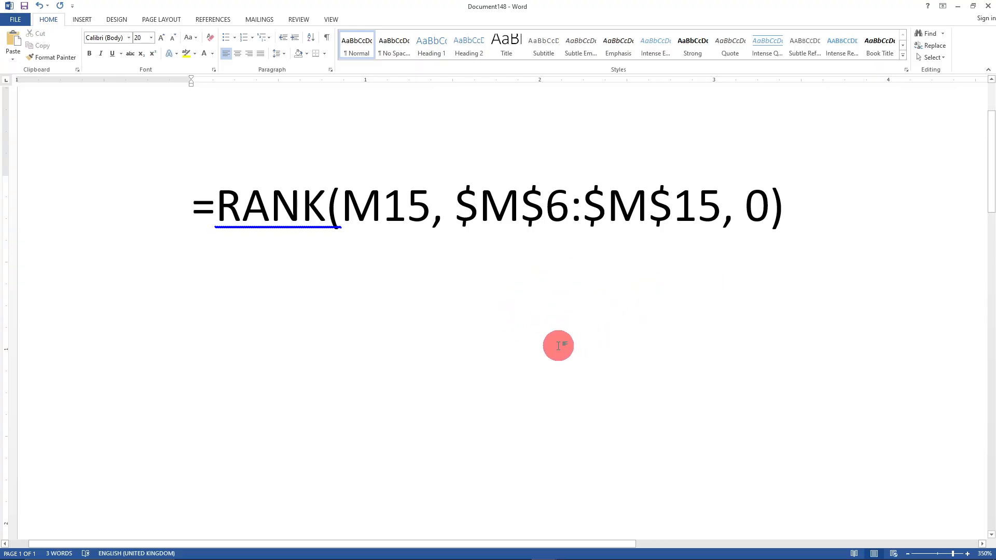
{"action": "left_click", "coordinate": [181, 207]}
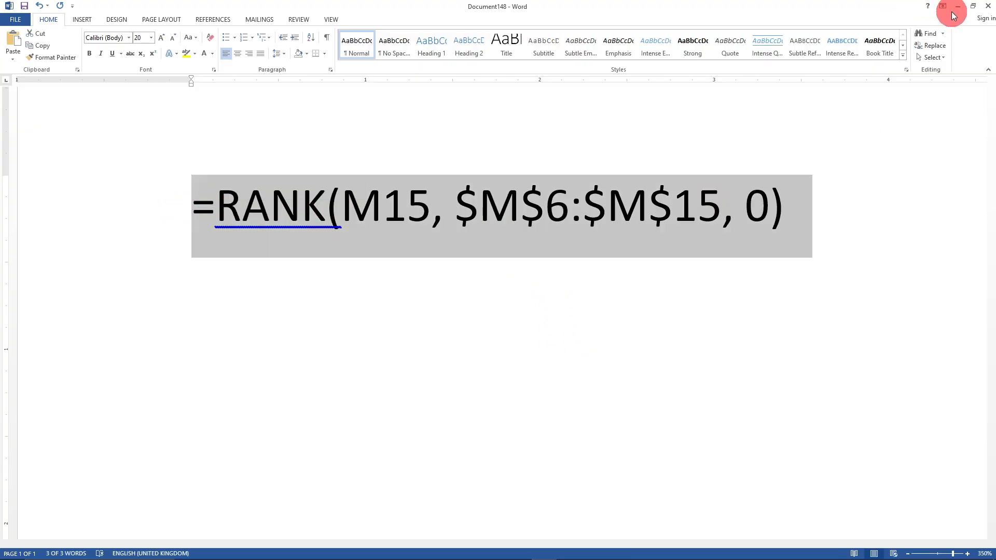
{"action": "left_click", "coordinate": [958, 6]}
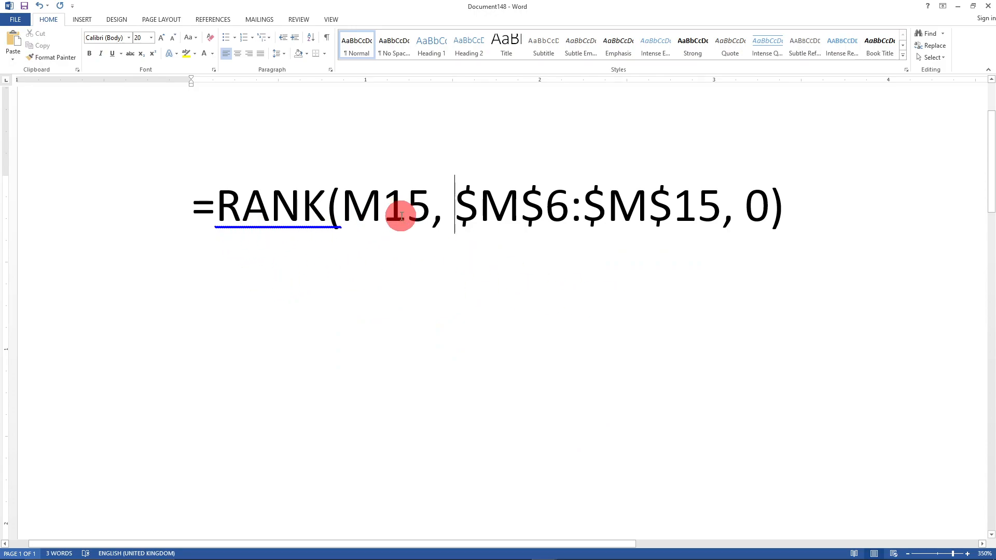
{"action": "left_click", "coordinate": [429, 213]}
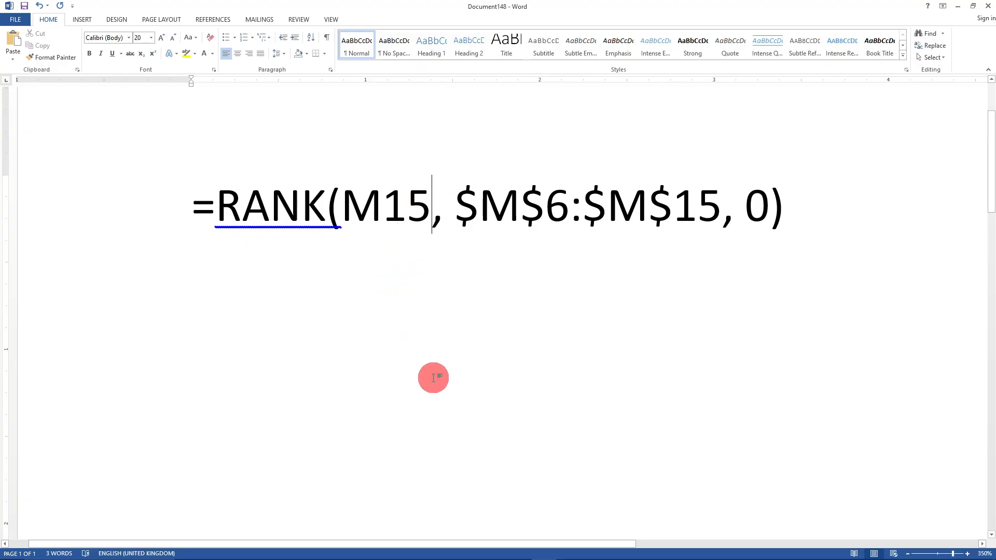
- Change M15 to M6 so the formula reads =RANK(M6, $M$6:$M$15, 0), then select it and minimize Word
{"action": "key", "text": "BackSpace"}
{"action": "key", "text": "BackSpace"}
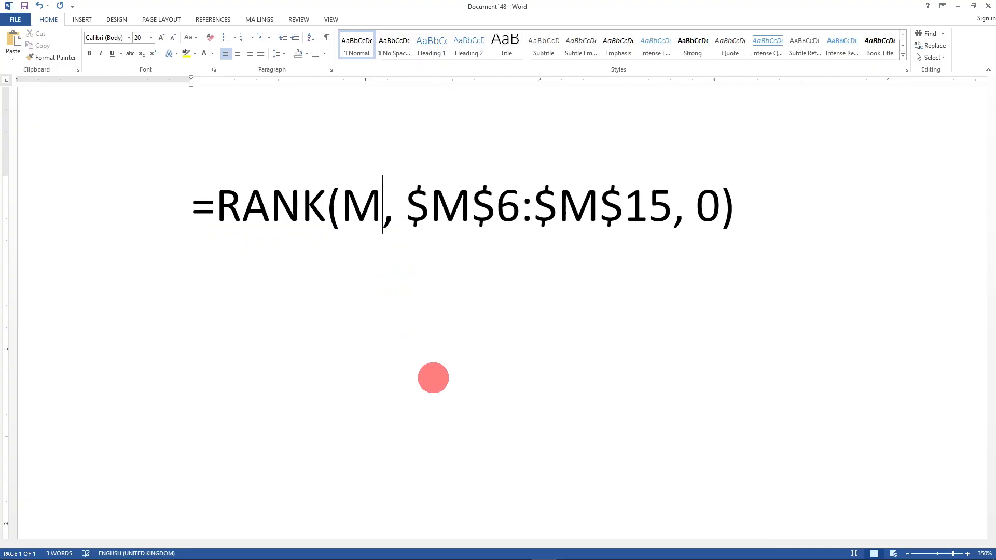
{"action": "type", "text": "6"}
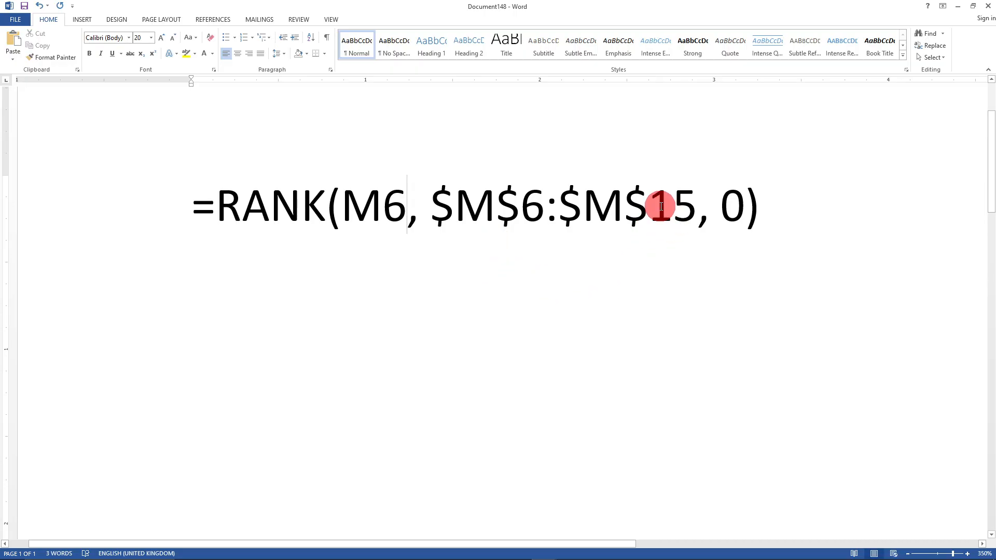
{"action": "left_click_drag", "start_coordinate": [661, 206], "coordinate": [697, 207]}
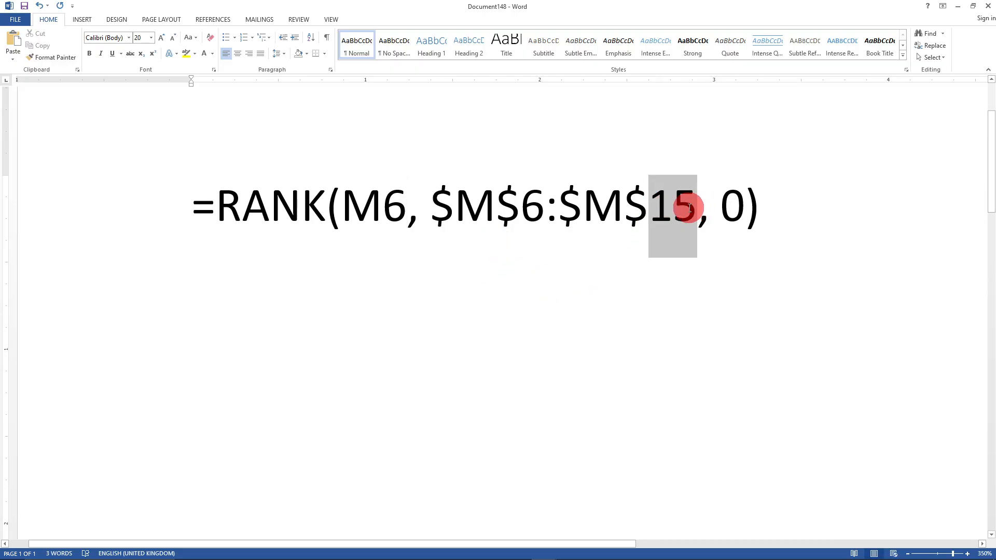
{"action": "left_click_drag", "start_coordinate": [193, 205], "coordinate": [749, 207]}
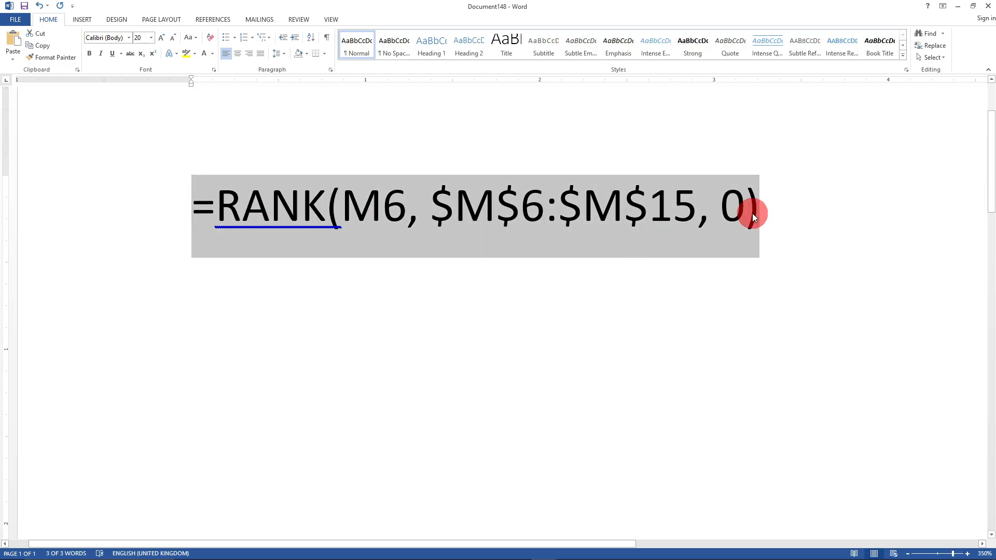
{"action": "left_click", "coordinate": [957, 7]}
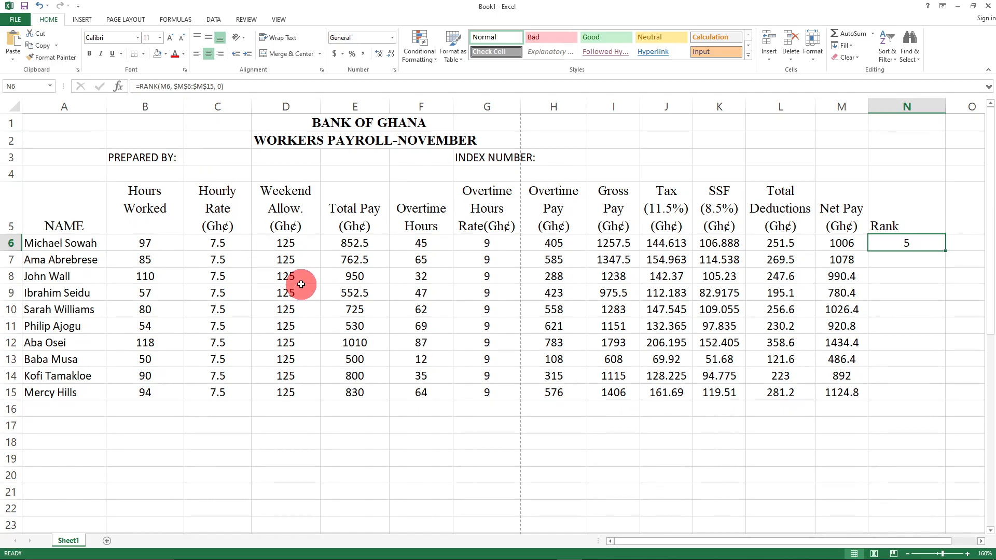
{"action": "scroll", "coordinate": [301, 284], "scroll_direction": "up", "scroll_amount": 4}
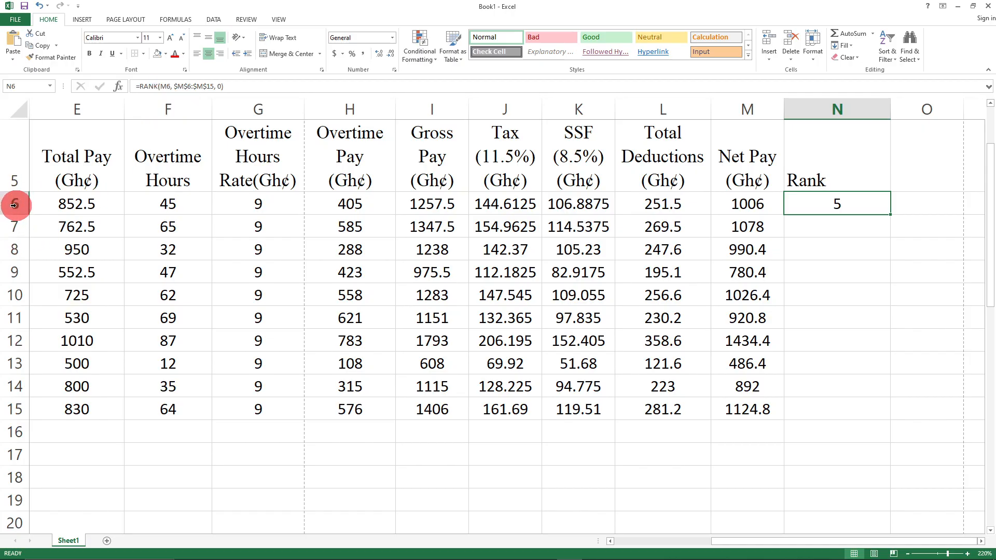
{"action": "left_click", "coordinate": [882, 279]}
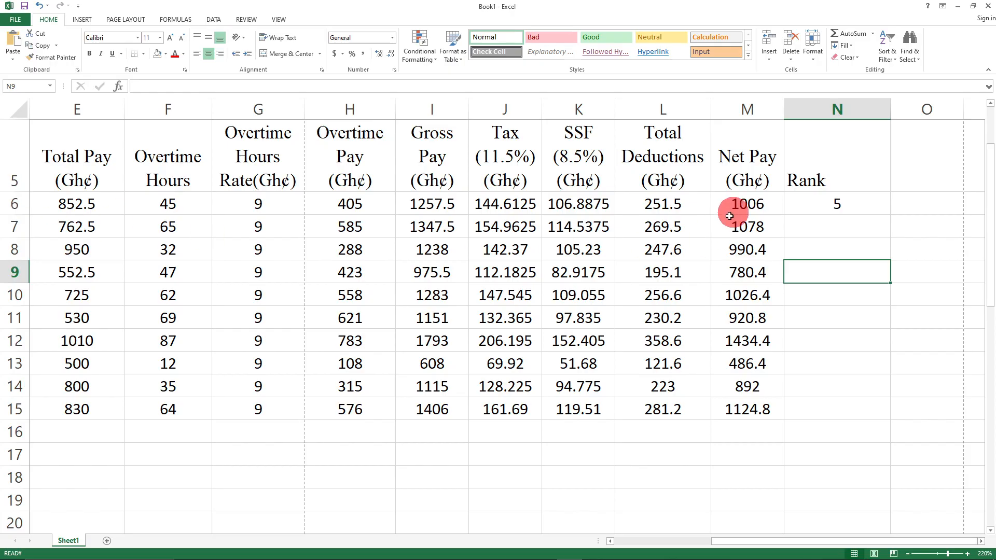
{"action": "left_click", "coordinate": [825, 201]}
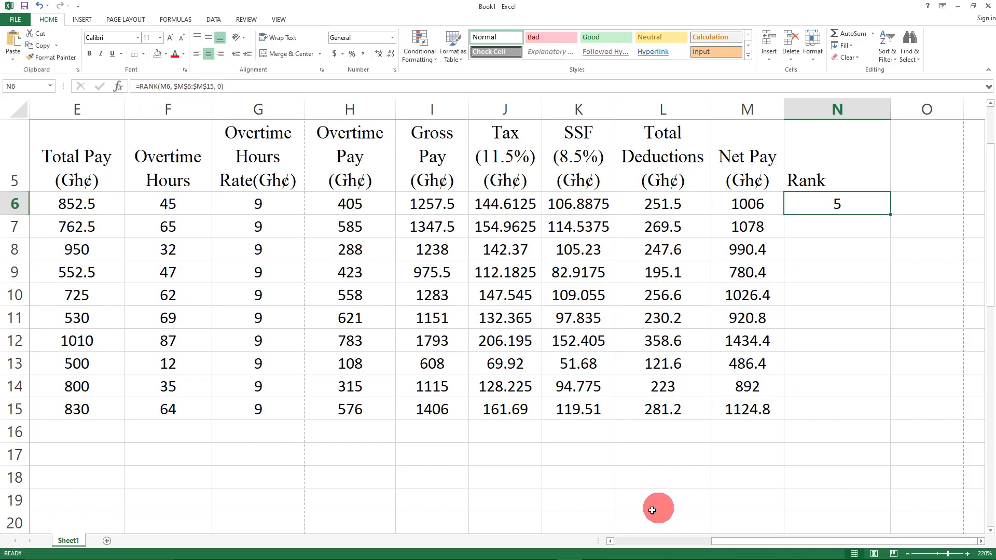
{"action": "left_click", "coordinate": [746, 407]}
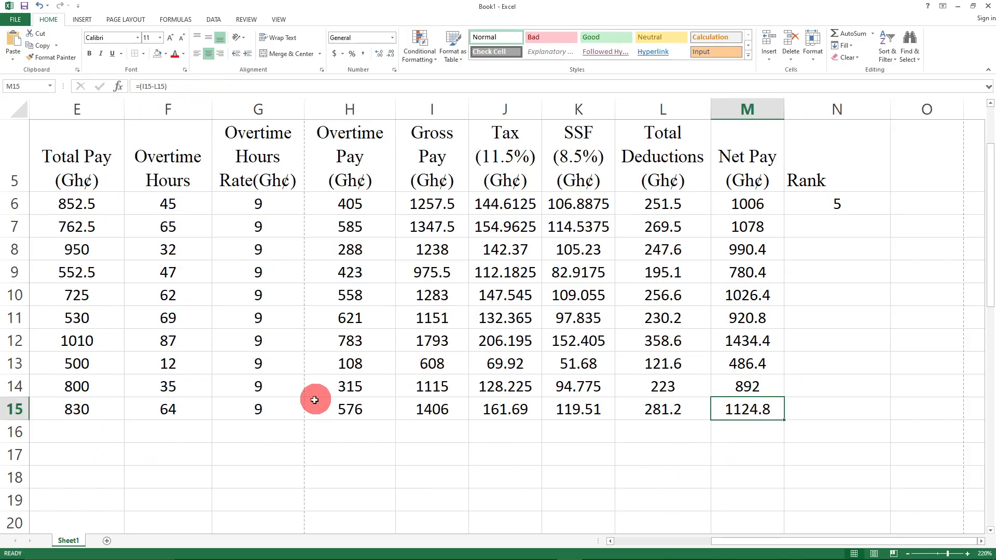
{"action": "left_click_drag", "start_coordinate": [833, 548], "coordinate": [857, 530]}
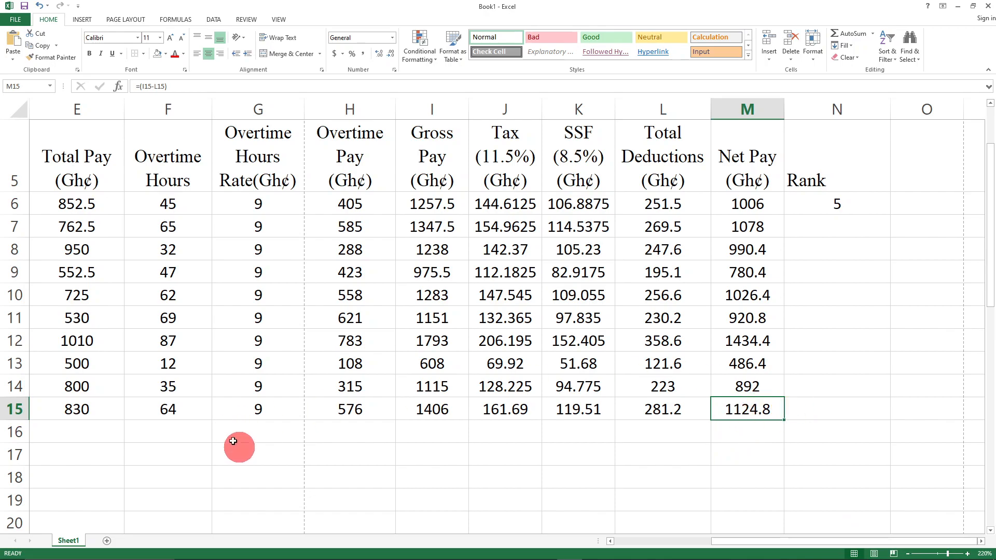
{"action": "left_click", "coordinate": [828, 196]}
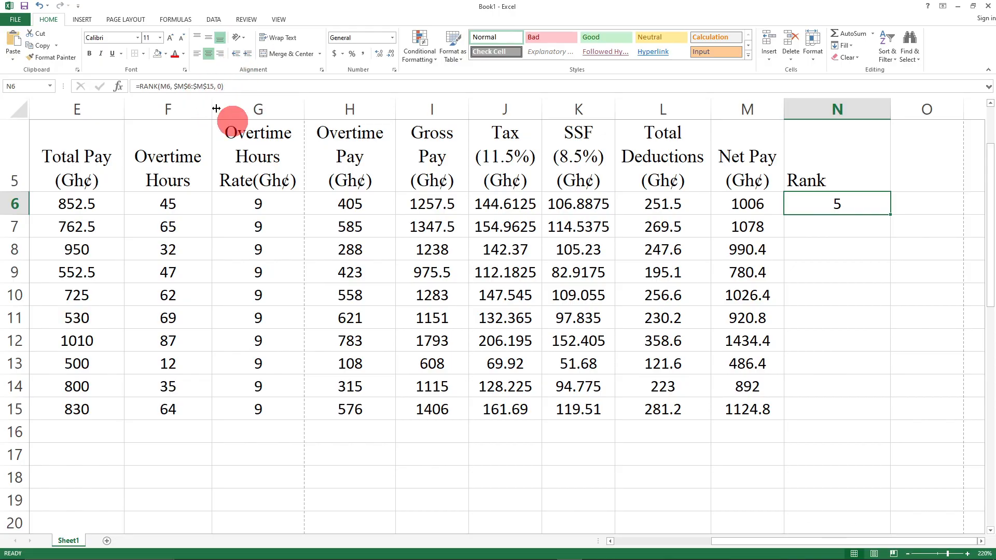
{"action": "left_click", "coordinate": [874, 339]}
{"action": "left_click", "coordinate": [832, 203]}
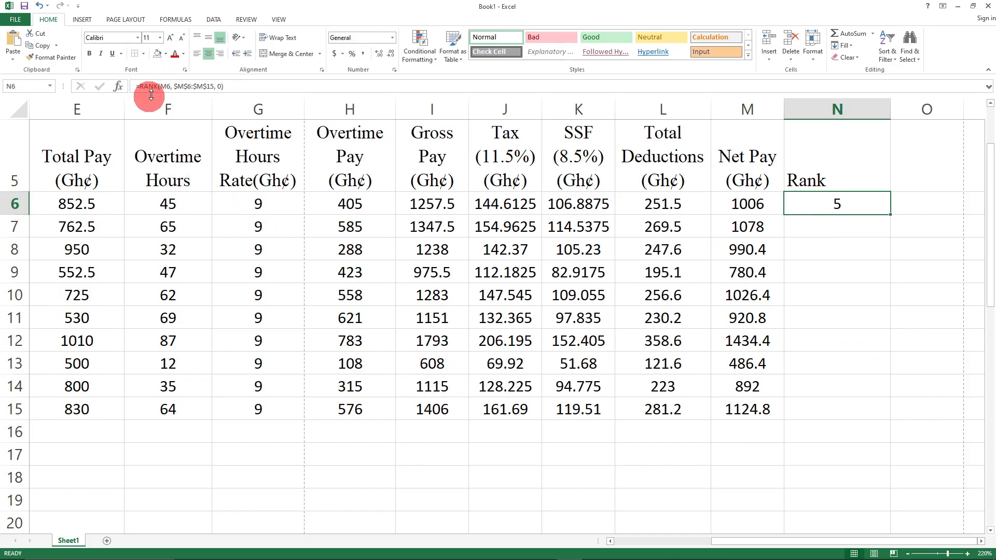
- Fill the RANK formula from N6 to N15, then check the Net Pay formulas in rows 12 and 15
{"action": "left_click_drag", "start_coordinate": [890, 213], "coordinate": [902, 425]}
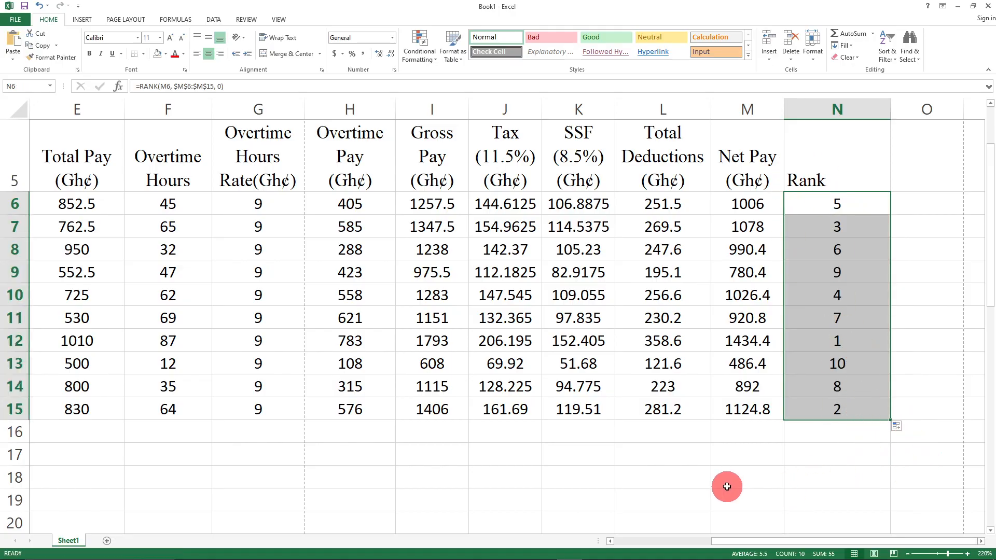
{"action": "left_click", "coordinate": [703, 500]}
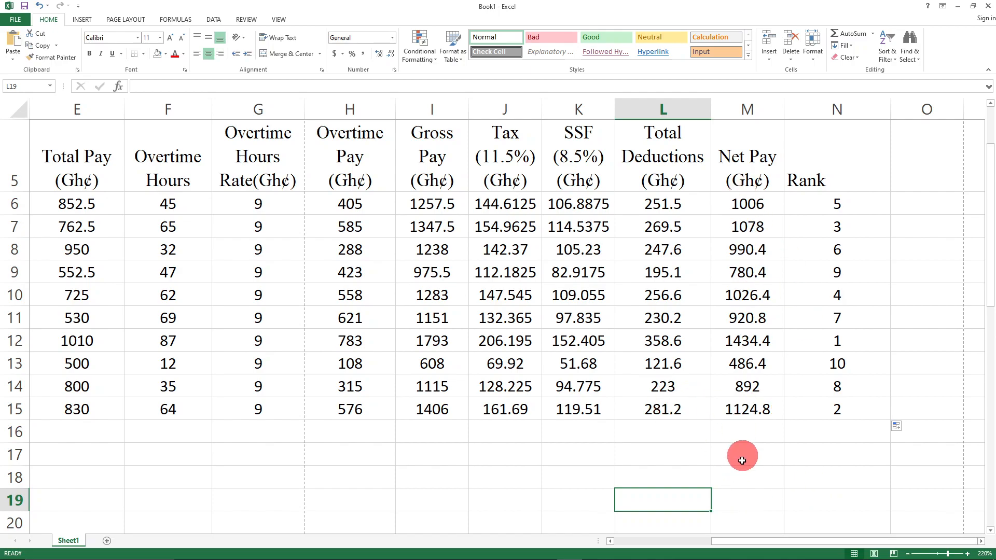
{"action": "left_click", "coordinate": [752, 348]}
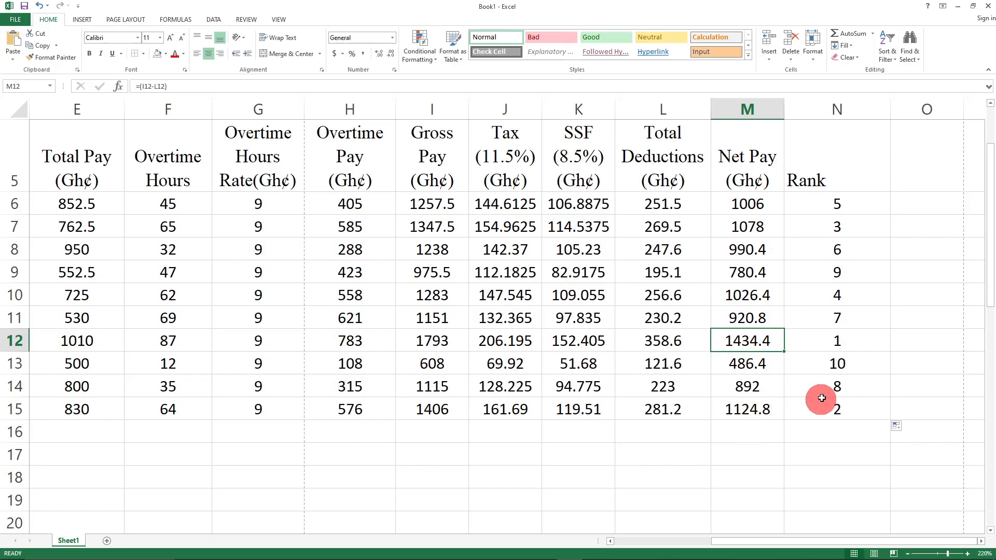
{"action": "left_click", "coordinate": [750, 420]}
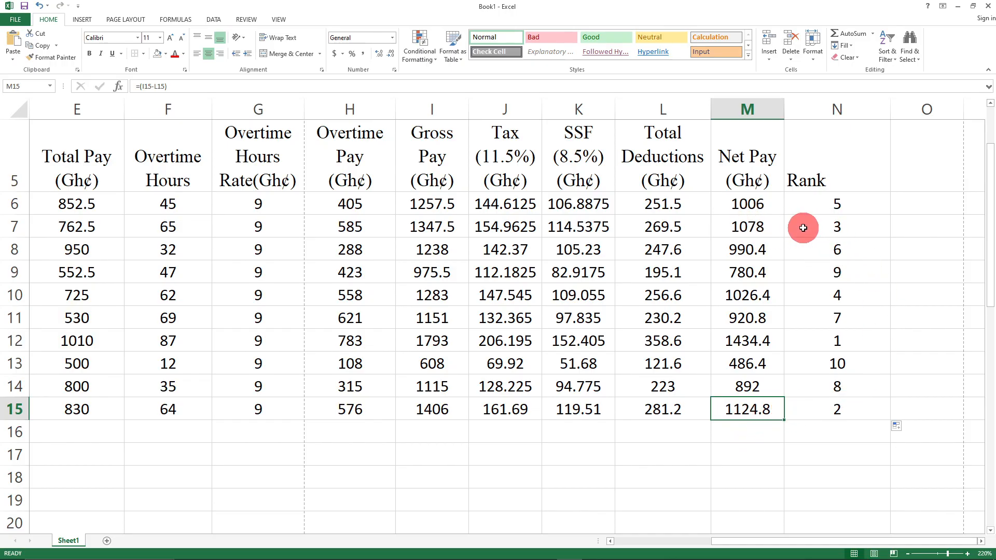
{"action": "left_click", "coordinate": [780, 474]}
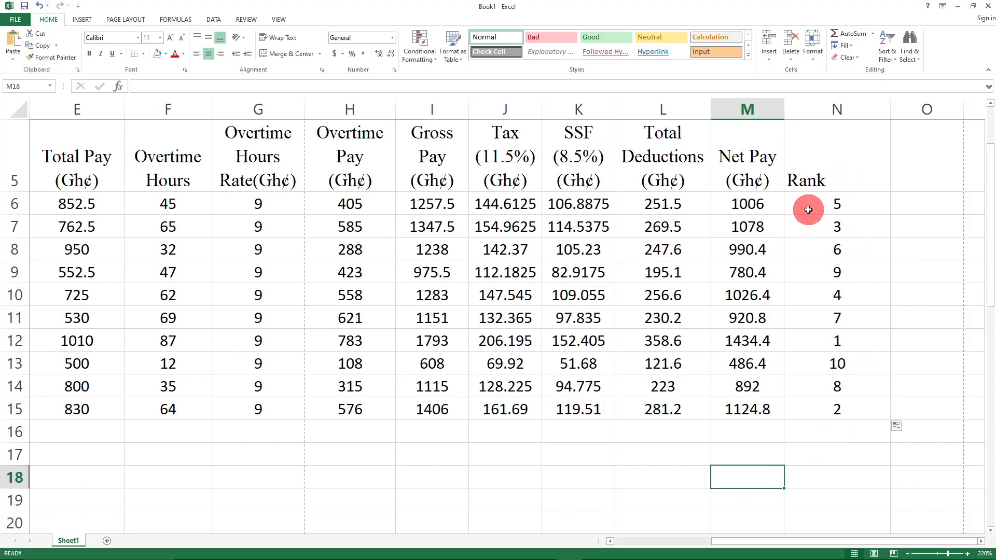
{"action": "left_click", "coordinate": [840, 199]}
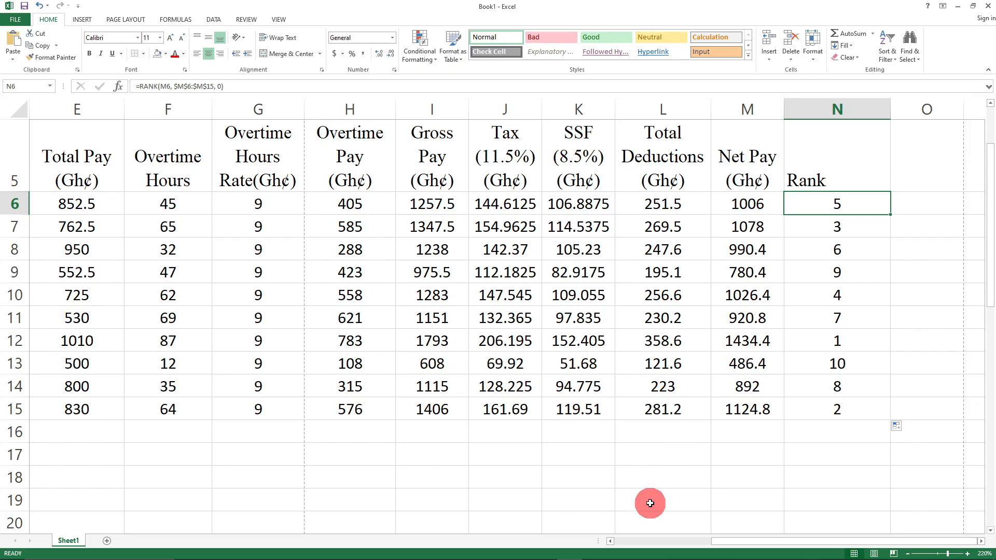
{"action": "left_click_drag", "start_coordinate": [709, 547], "coordinate": [743, 539]}
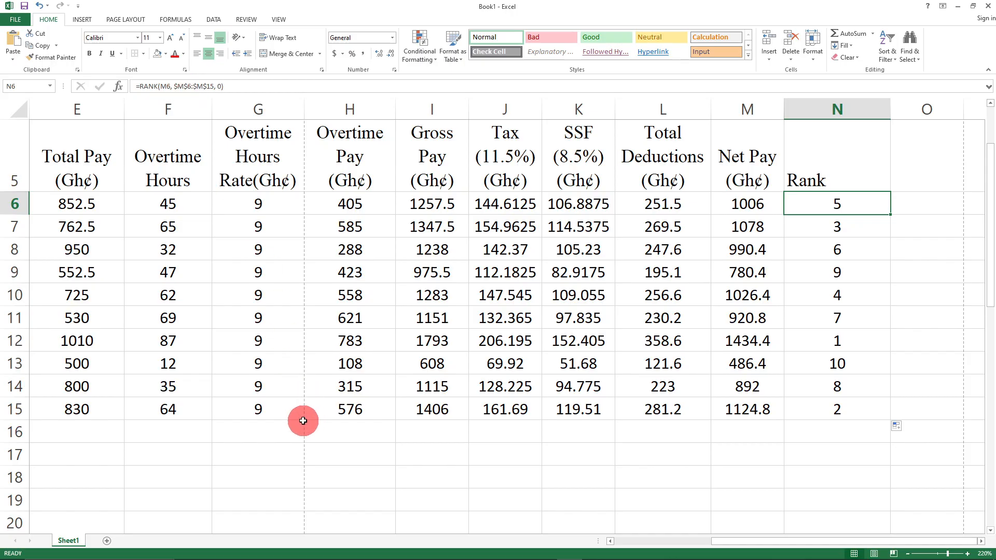
{"action": "scroll", "coordinate": [298, 426], "scroll_direction": "down", "scroll_amount": 3}
{"action": "left_click_drag", "start_coordinate": [821, 542], "coordinate": [567, 540]}
{"action": "scroll", "coordinate": [111, 312], "scroll_direction": "up", "scroll_amount": 3}
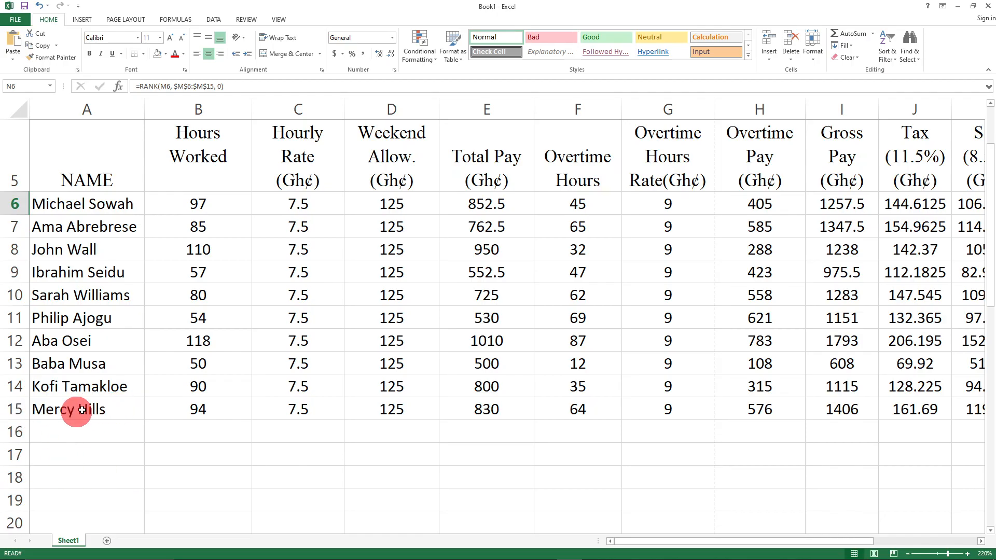
{"action": "scroll", "coordinate": [167, 456], "scroll_direction": "up", "scroll_amount": 2}
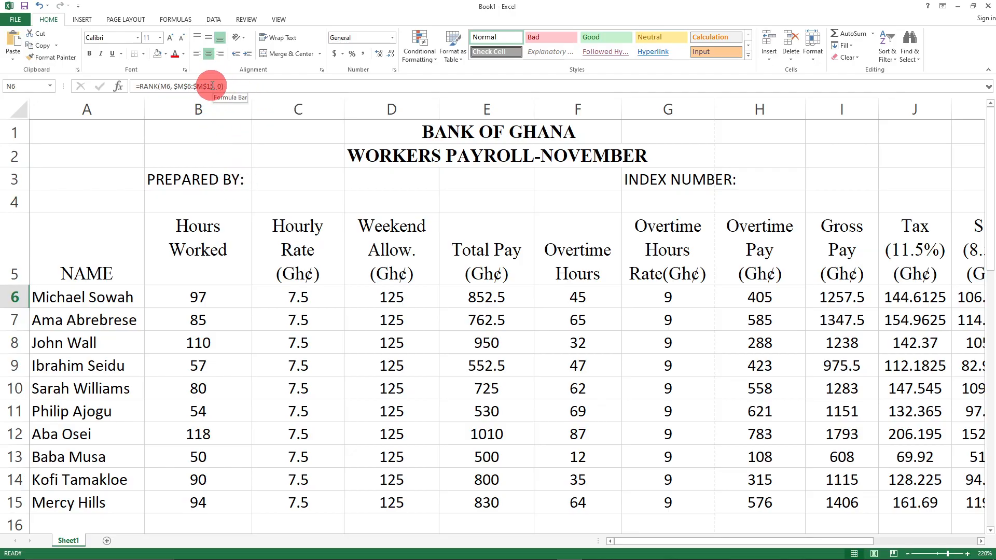
{"action": "left_click", "coordinate": [214, 87]}
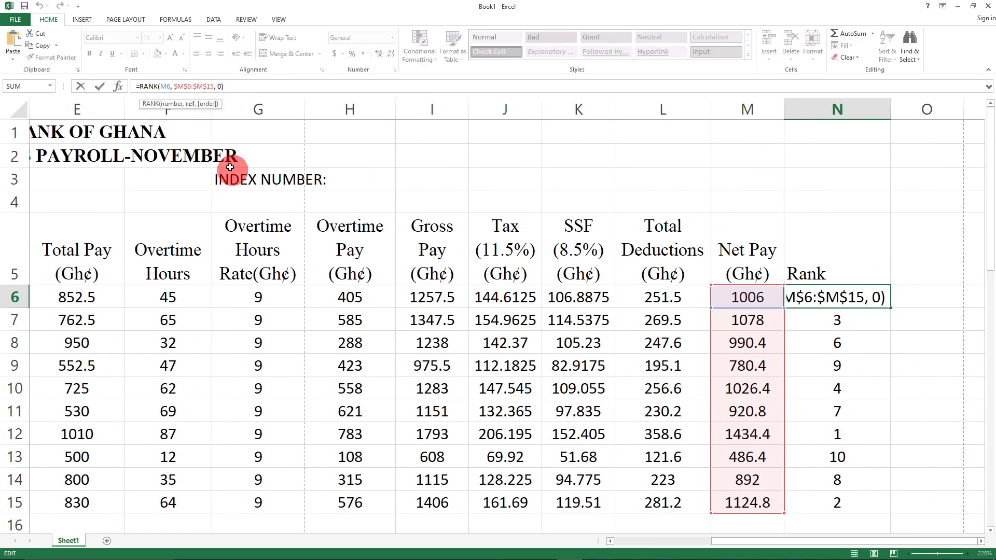
{"action": "left_click", "coordinate": [817, 178]}
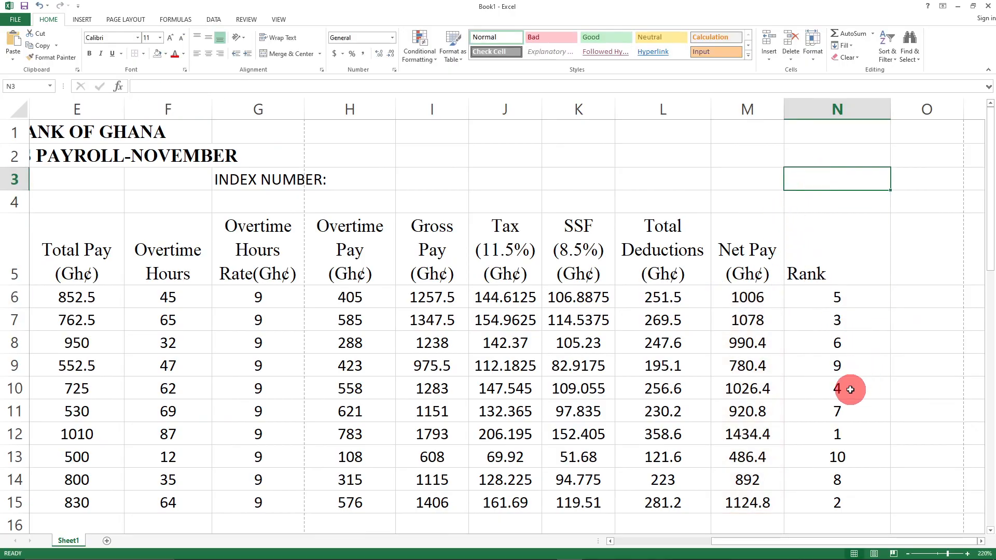
{"action": "scroll", "coordinate": [830, 408], "scroll_direction": "down", "scroll_amount": 1}
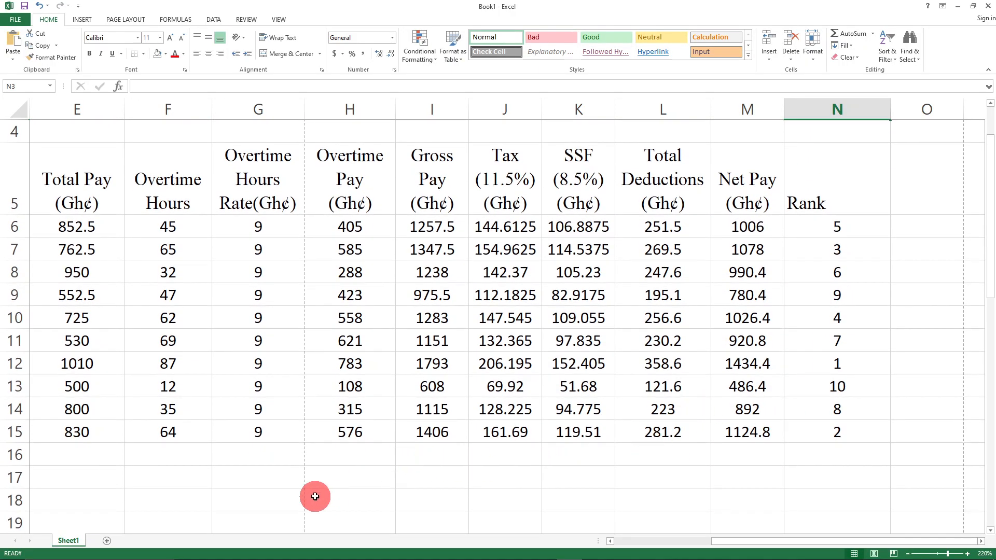
{"action": "left_click_drag", "start_coordinate": [766, 540], "coordinate": [649, 542]}
{"action": "scroll", "coordinate": [495, 372], "scroll_direction": "down", "scroll_amount": 6}
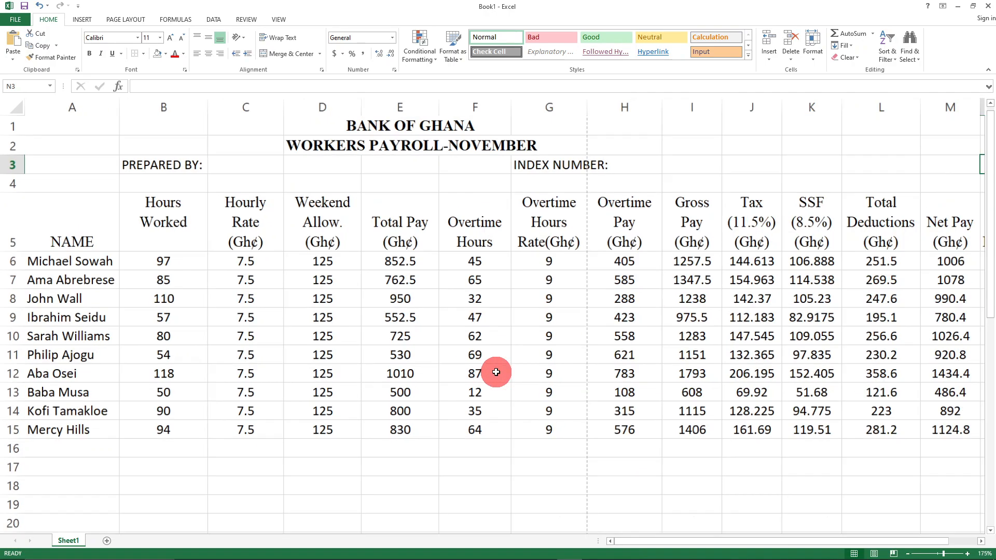
{"action": "scroll", "coordinate": [495, 372], "scroll_direction": "up", "scroll_amount": 1}
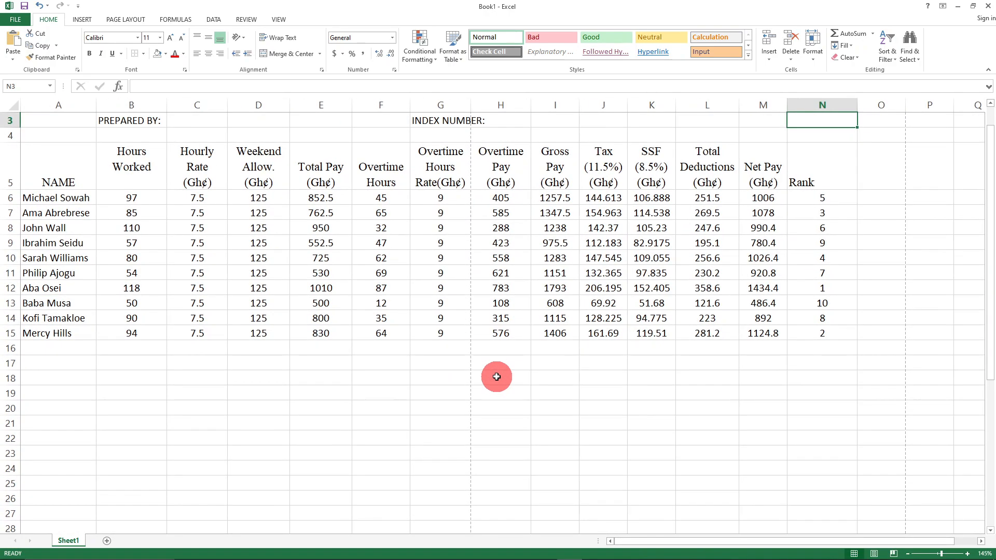
{"action": "scroll", "coordinate": [496, 377], "scroll_direction": "up", "scroll_amount": 1}
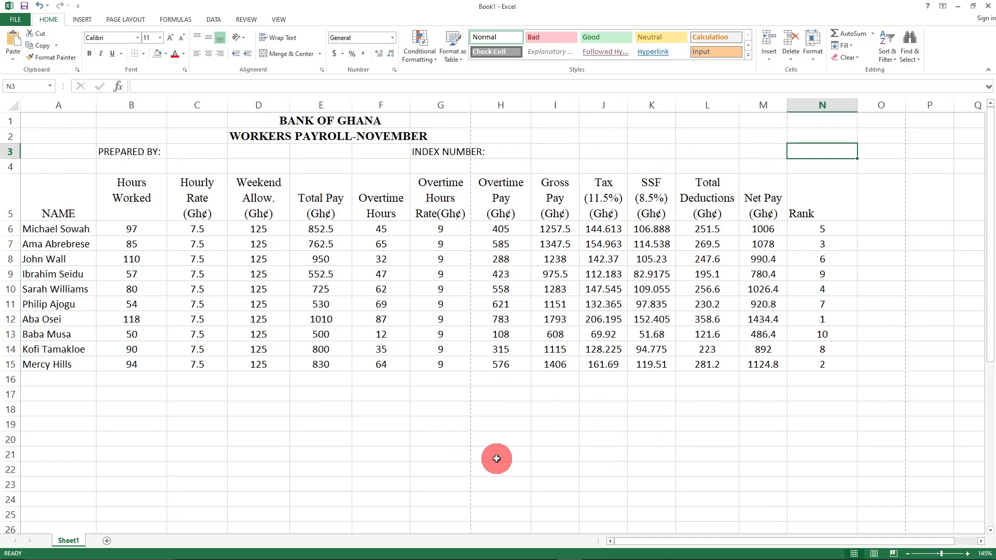
{"action": "left_click", "coordinate": [823, 228]}
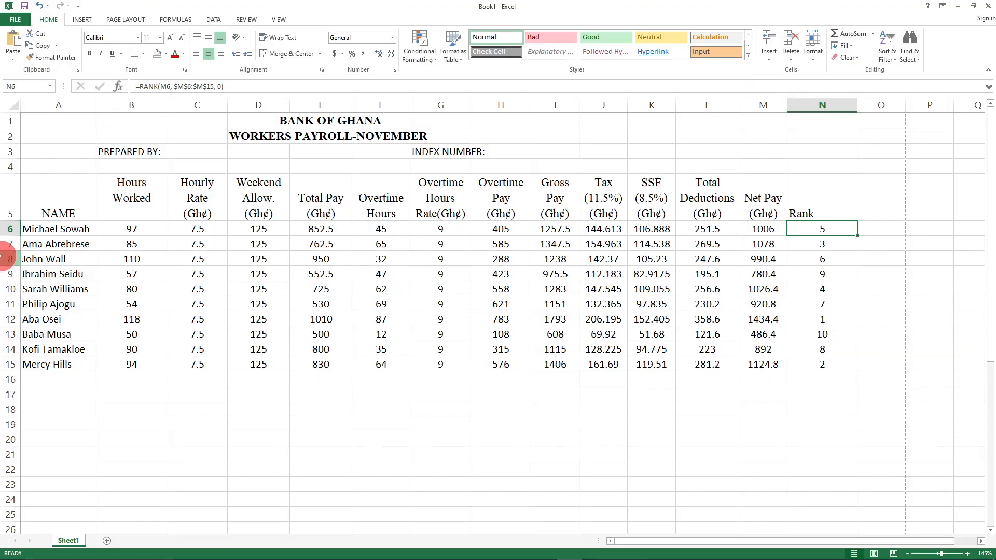
{"action": "left_click", "coordinate": [191, 85]}
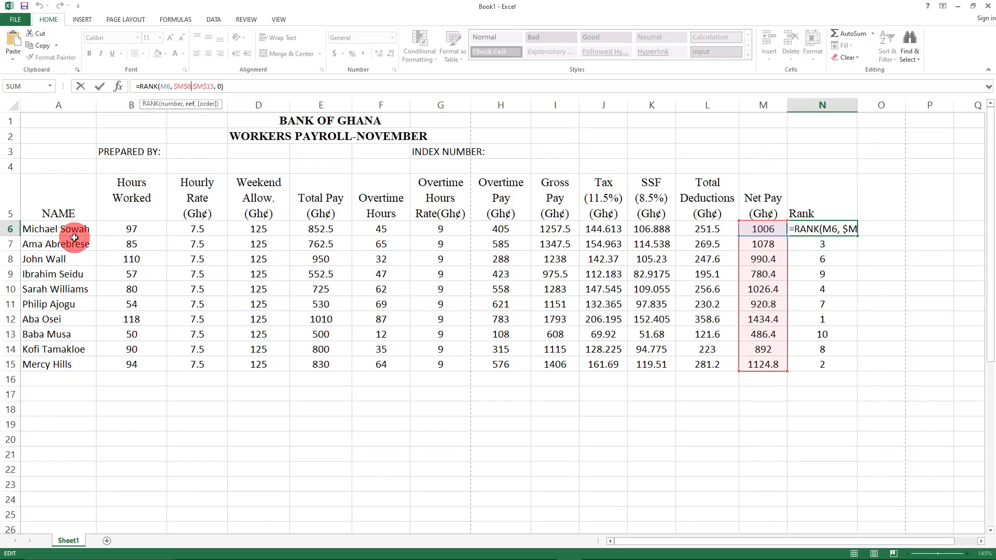
{"action": "left_click", "coordinate": [172, 86]}
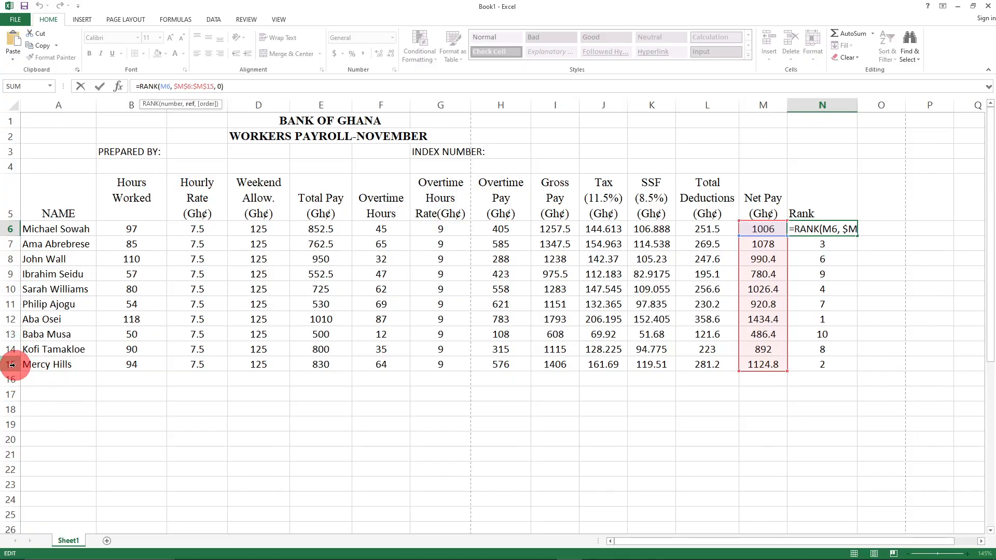
{"action": "key", "text": "Right"}
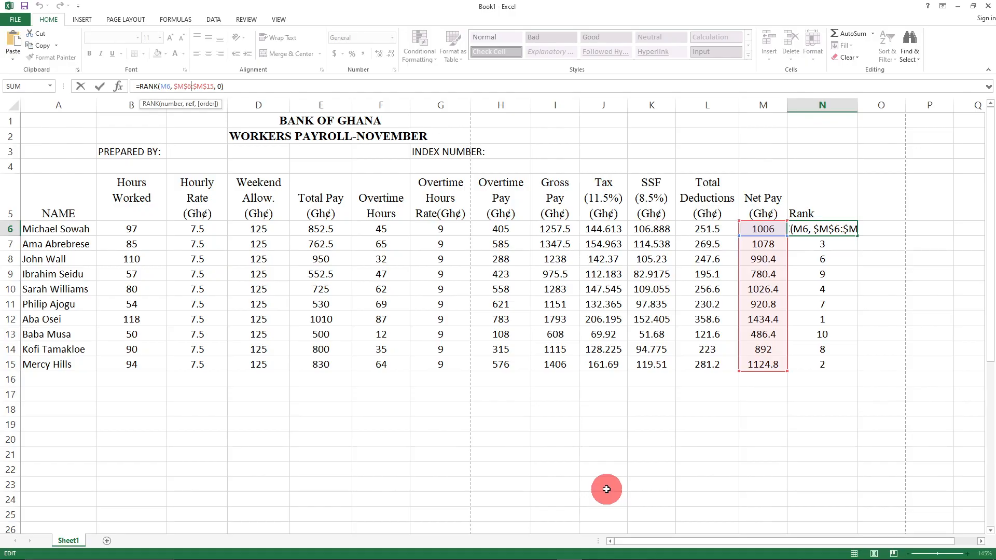
{"action": "left_click", "coordinate": [589, 468]}
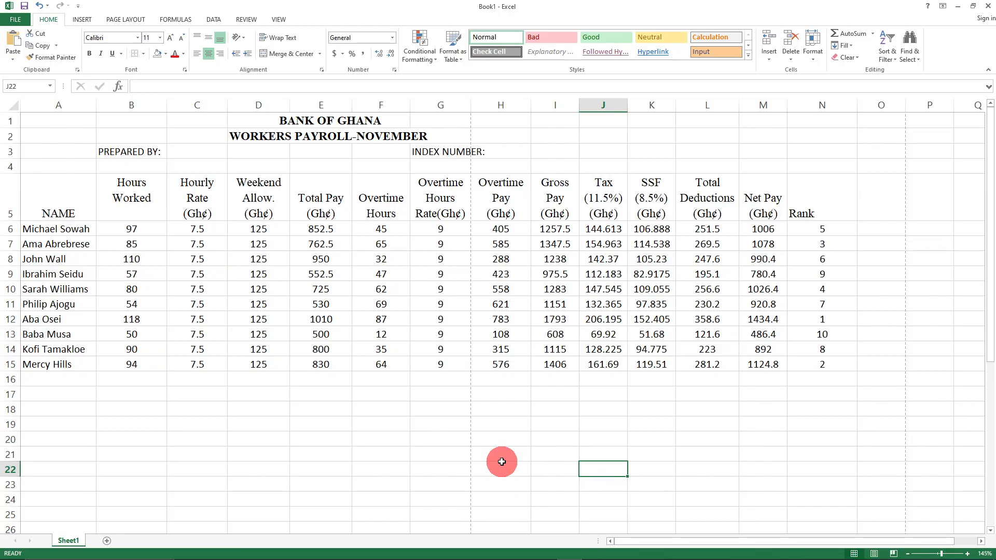